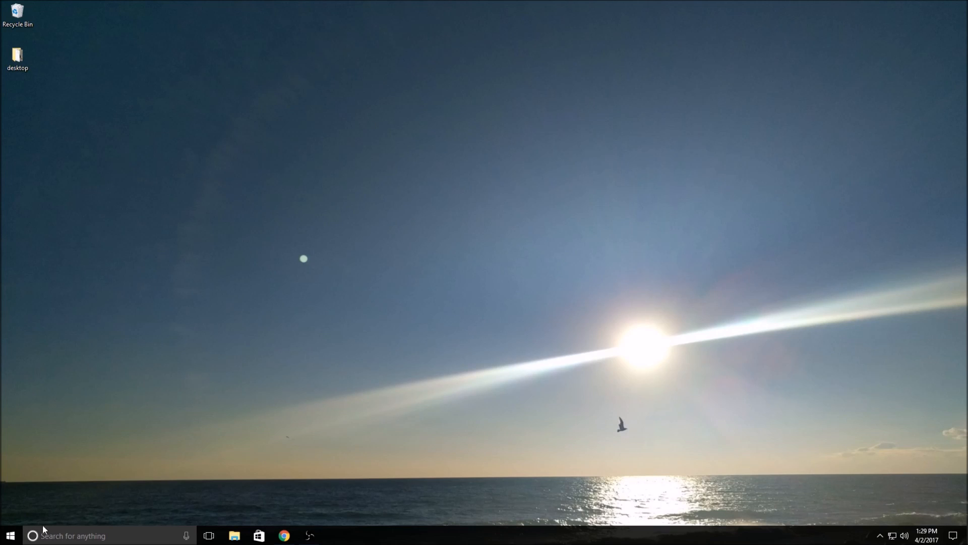
# Launch KiCad and maximize its project manager window
pyautogui.click(70, 536)
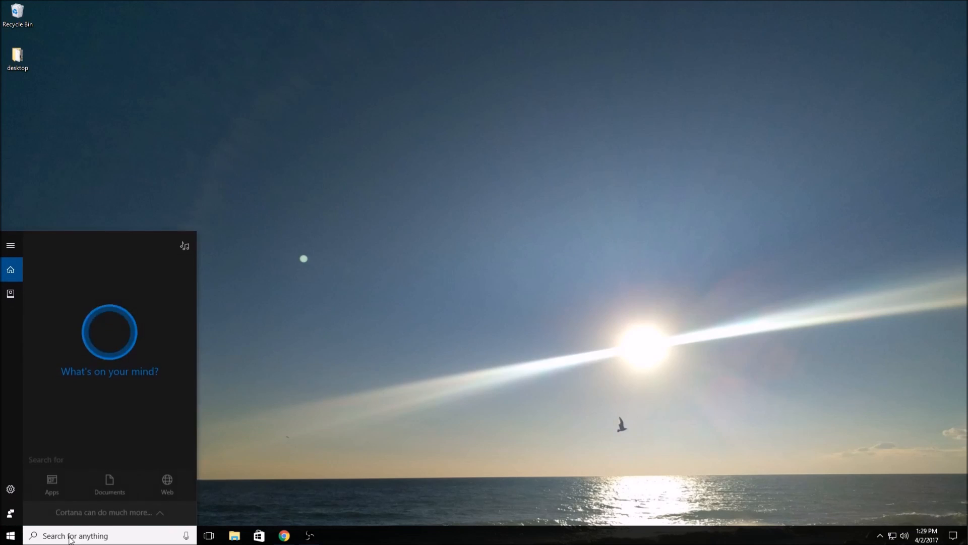
pyautogui.write('kicad')
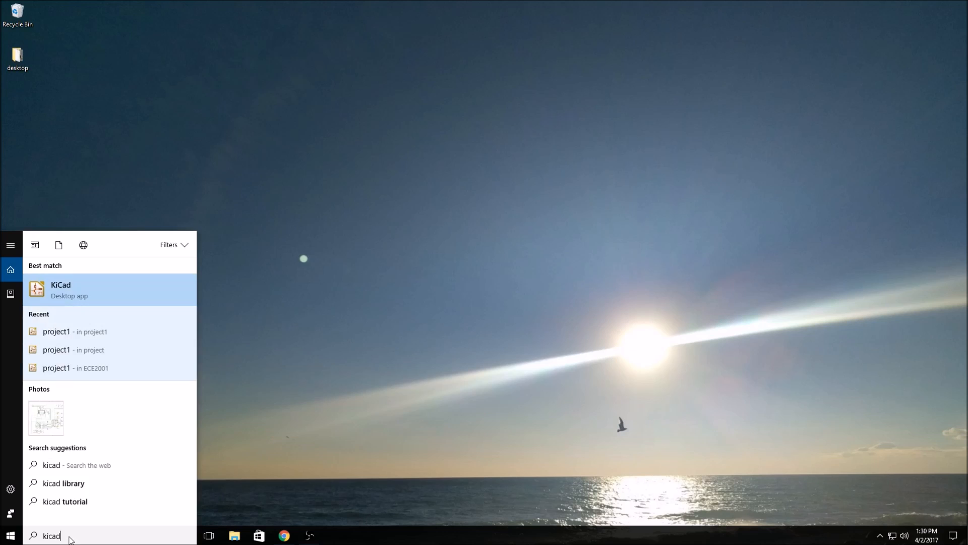
pyautogui.press('Return')
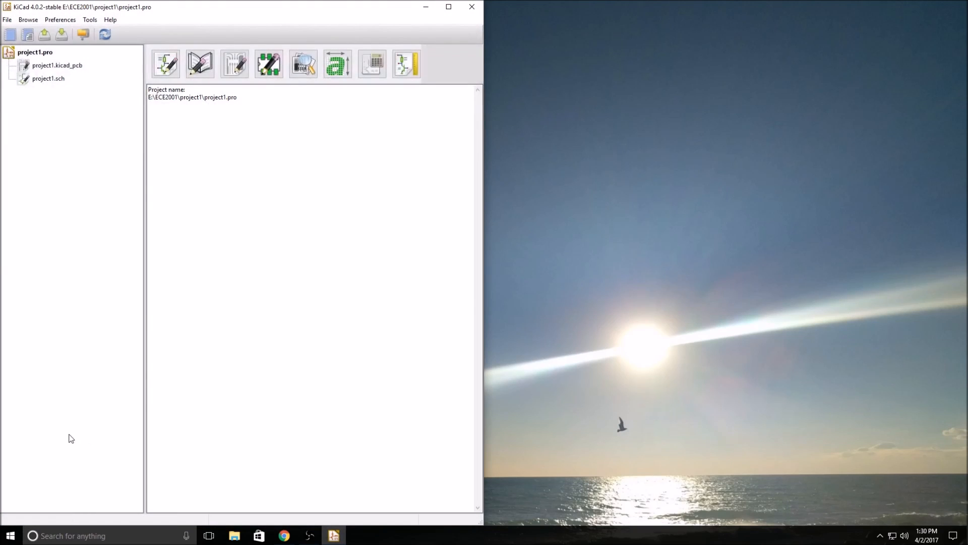
pyautogui.doubleClick(135, 7)
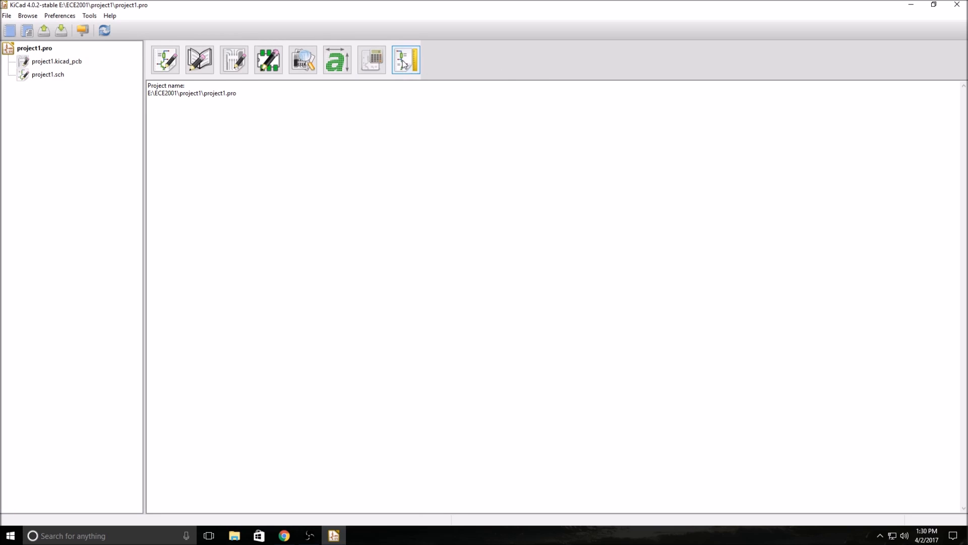
# Start a new project and create a folder named firstproject inside project1 to hold it, opening that folder
pyautogui.click(8, 34)
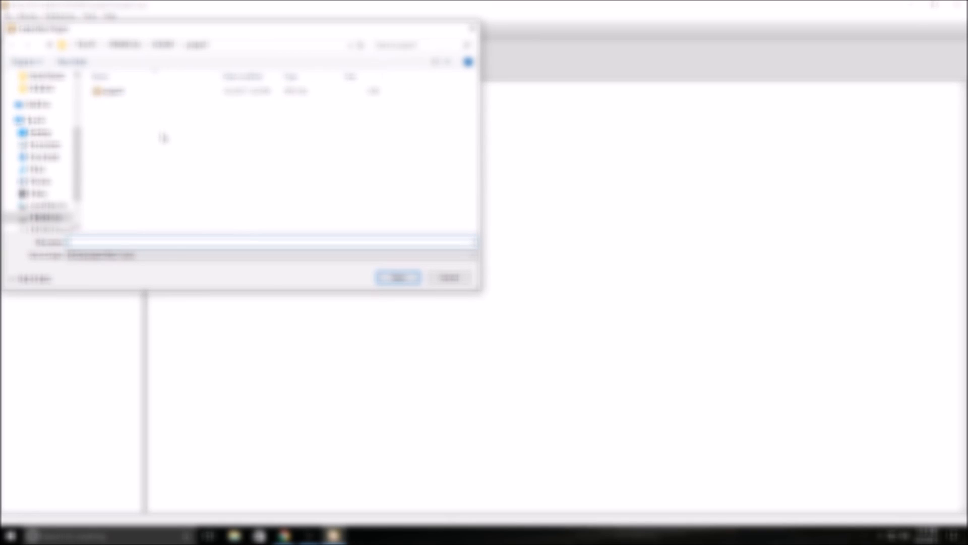
pyautogui.rightClick(163, 134)
pyautogui.moveTo(201, 254)
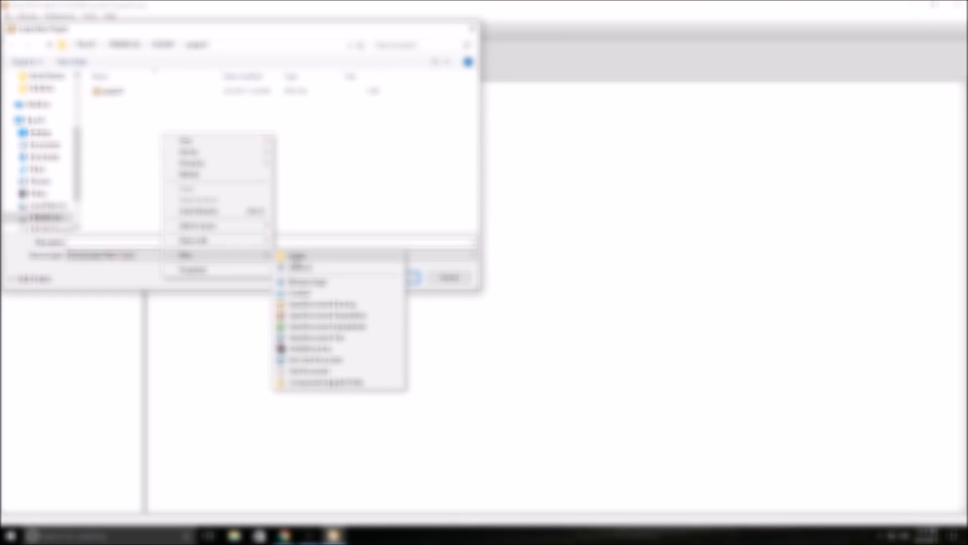
pyautogui.click(295, 256)
pyautogui.write('test')
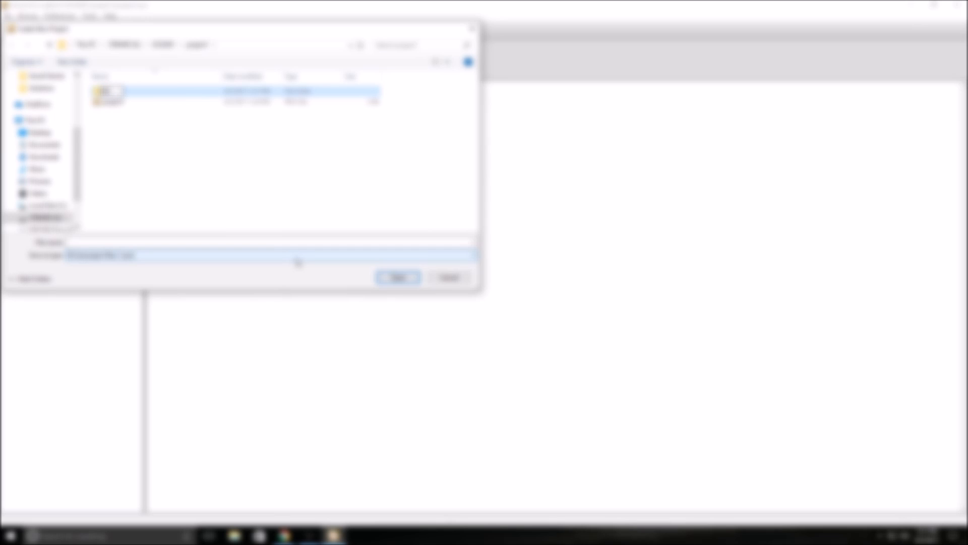
pyautogui.write('project')
pyautogui.click(167, 92)
pyautogui.doubleClick(168, 94)
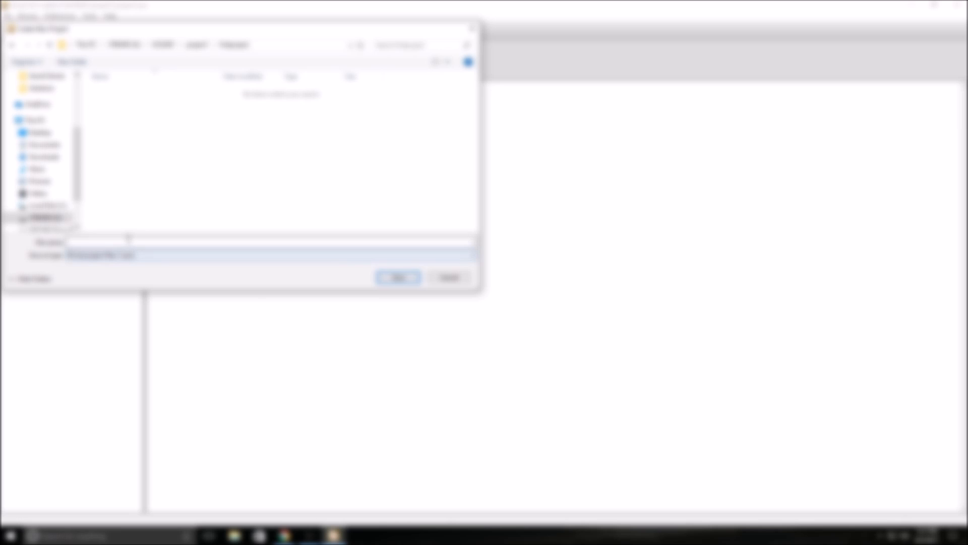
# Name the new project firstproject and save it in the firstproject folder
pyautogui.click(128, 240)
pyautogui.write('testproj')
pyautogui.press('BackSpace')
pyautogui.press('BackSpace')
pyautogui.write('oject')
pyautogui.click(397, 277)
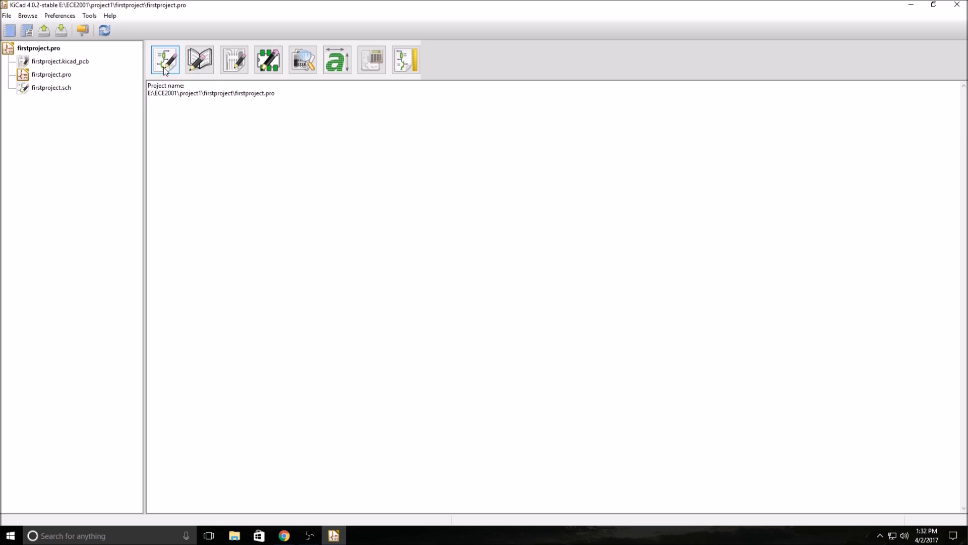
# Open the project's schematic editor and maximize its window
pyautogui.click(166, 59)
pyautogui.moveTo(645, 7); pyautogui.dragTo(350, 27)
pyautogui.doubleClick(350, 25)
# Zoom in and out around the empty schematic sheet to examine its frame and grid
pyautogui.scroll(2, 386, 288)
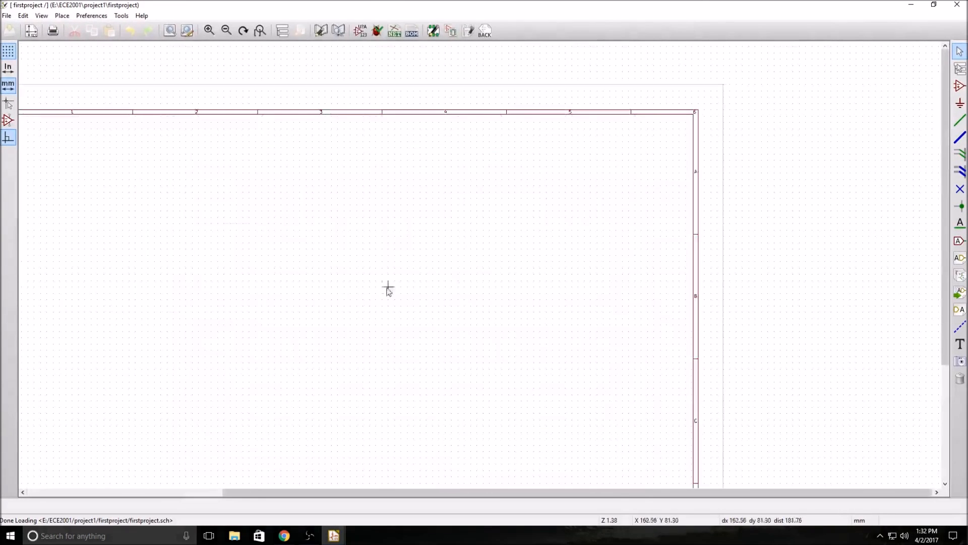
pyautogui.scroll(-1, 282, 254)
pyautogui.scroll(1, 479, 266)
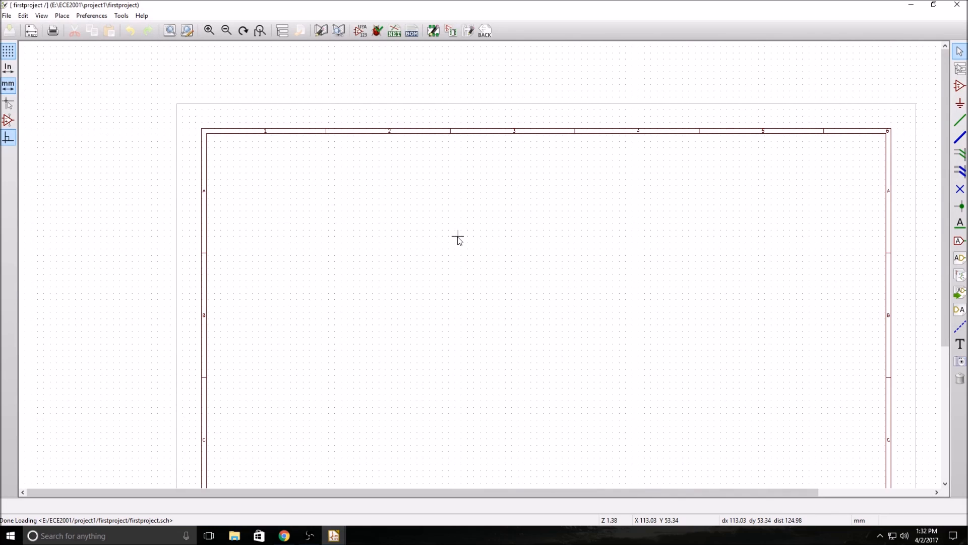
pyautogui.scroll(-1, 458, 237)
pyautogui.scroll(2, 479, 257)
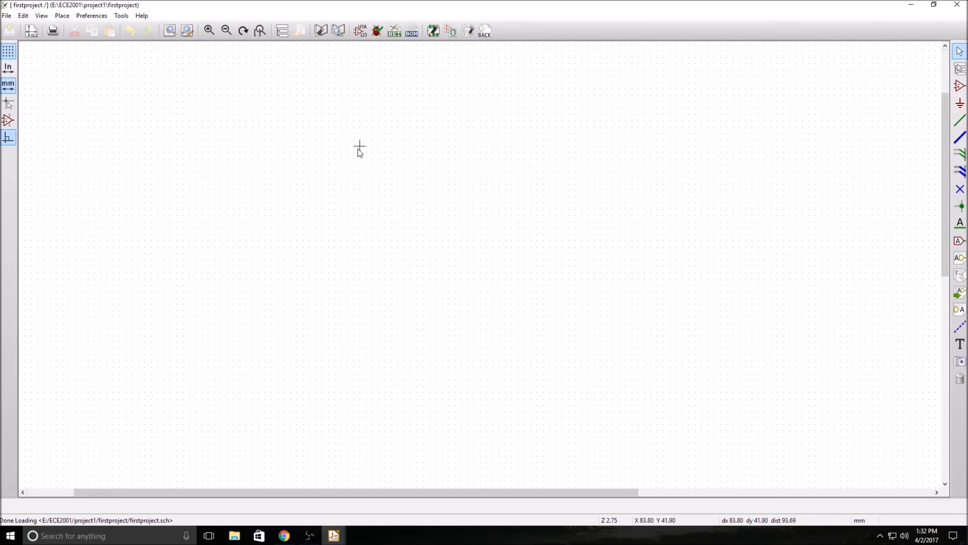
pyautogui.scroll(2, 354, 146)
pyautogui.scroll(1, 479, 267)
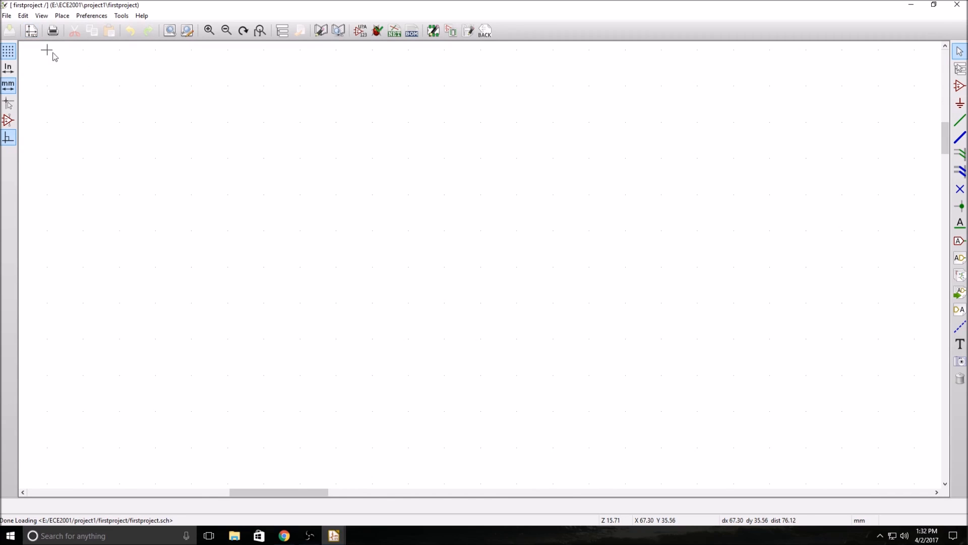
pyautogui.scroll(5, 480, 263)
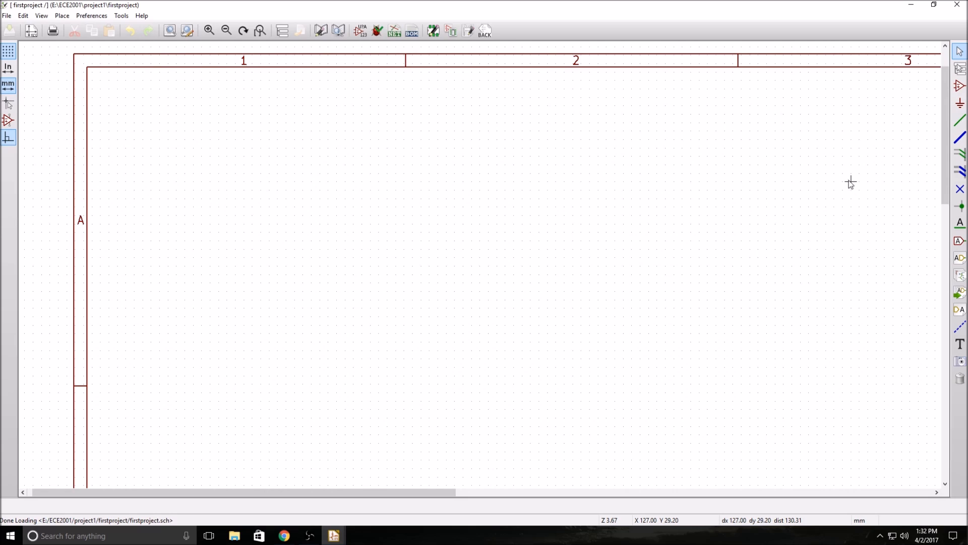
# Add a resistor (component R) from the component library to area A of the schematic sheet
pyautogui.click(960, 86)
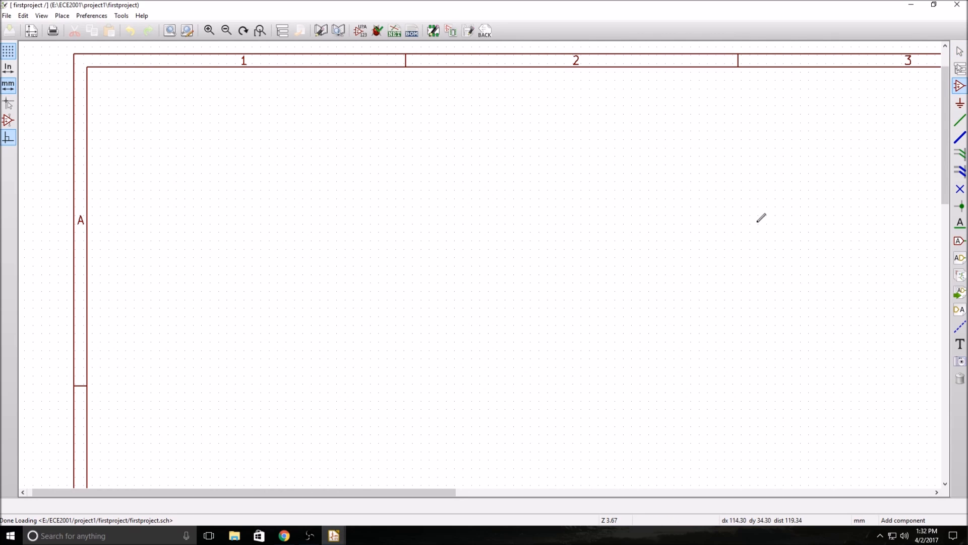
pyautogui.click(396, 230)
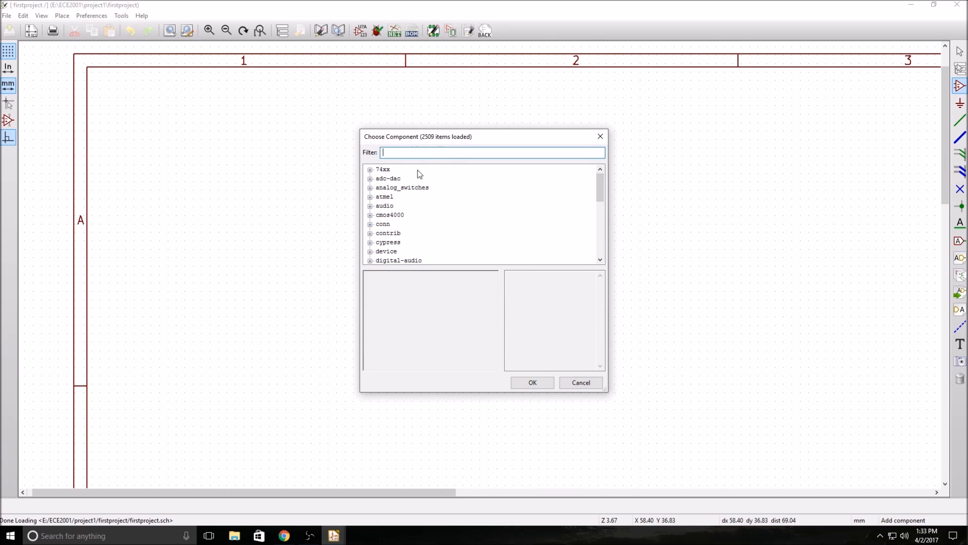
pyautogui.write('r')
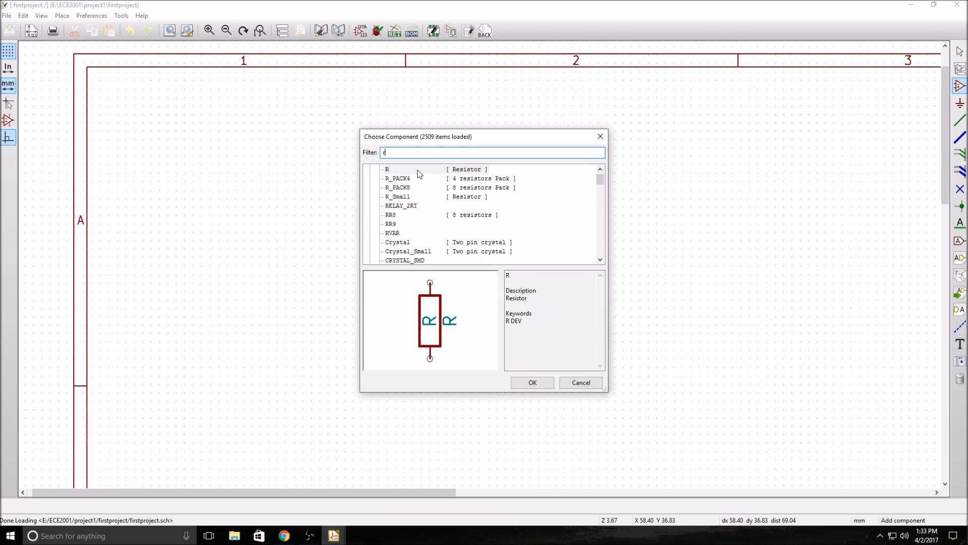
pyautogui.click(542, 386)
pyautogui.click(404, 307)
# Place two more R resistors in a row to the right of the first one
pyautogui.click(439, 304)
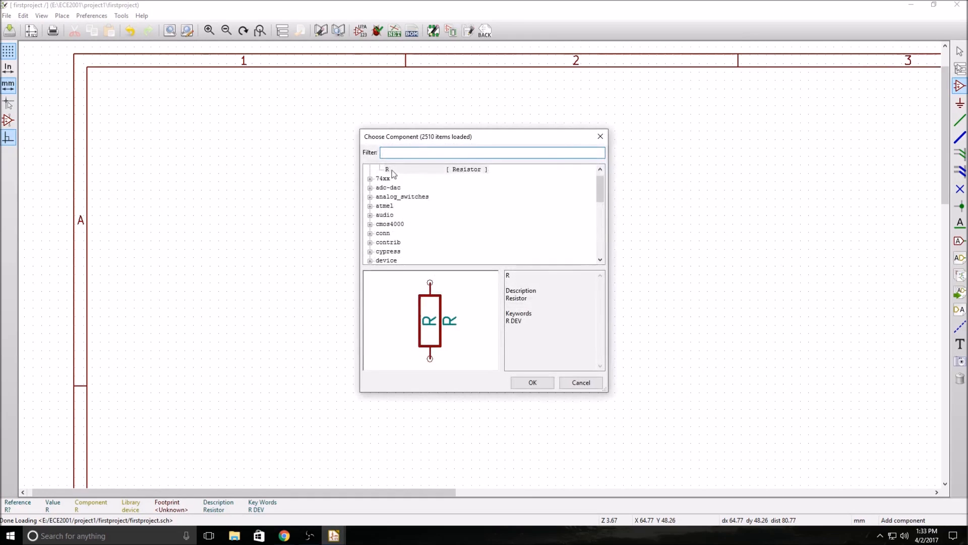
pyautogui.scroll(-2, 405, 216)
pyautogui.scroll(2, 405, 217)
pyautogui.write('r')
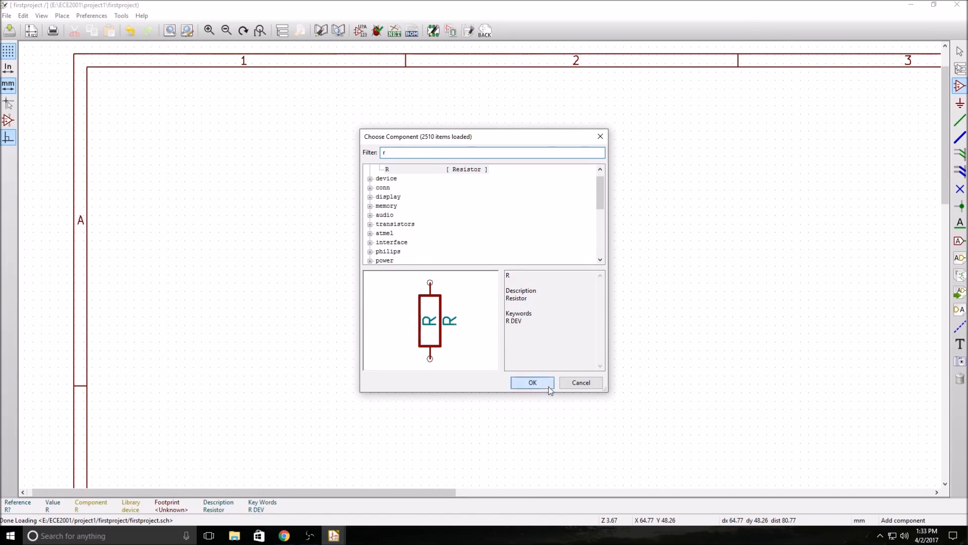
pyautogui.click(532, 382)
pyautogui.click(438, 309)
pyautogui.click(471, 307)
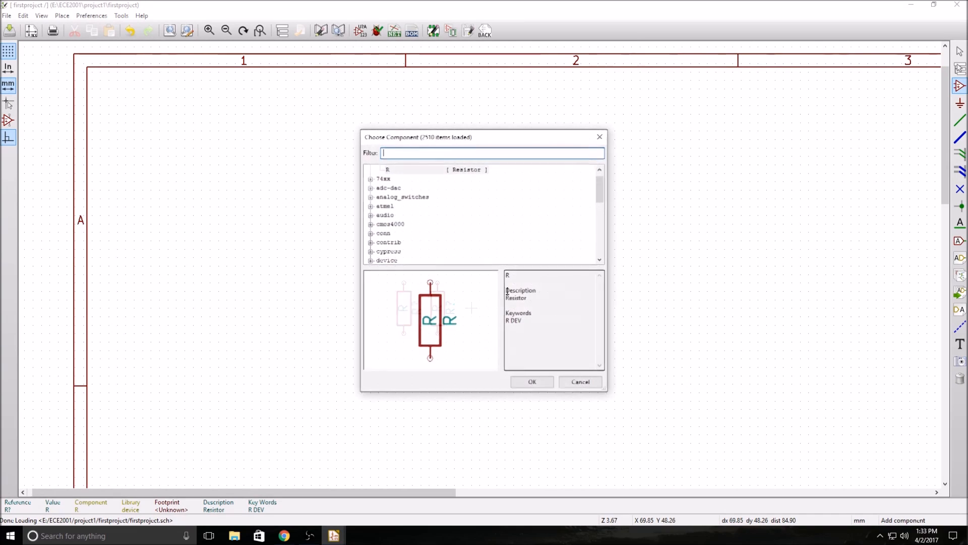
pyautogui.click(532, 381)
pyautogui.click(471, 307)
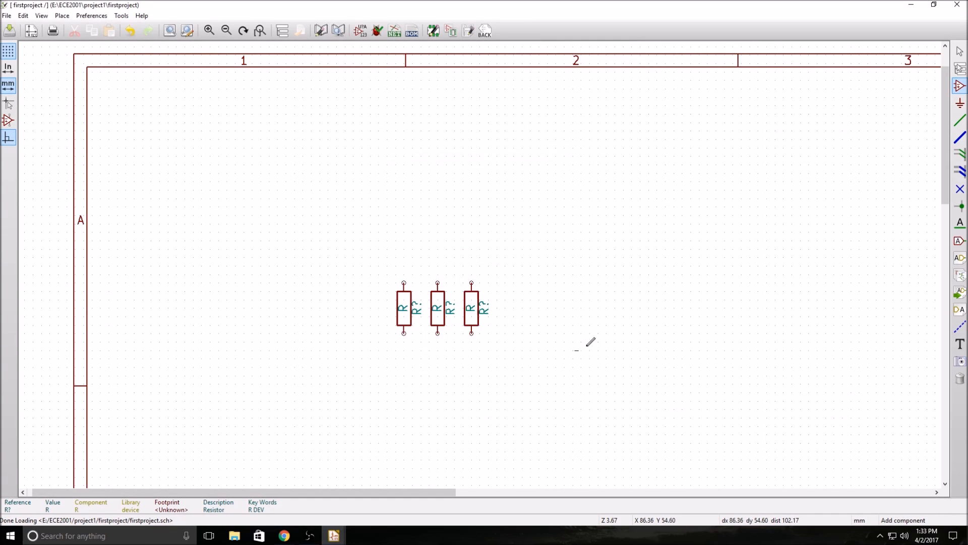
# Move the rightmost resistor slightly farther away from the other two
pyautogui.click(538, 350)
pyautogui.click(580, 382)
pyautogui.press('m')
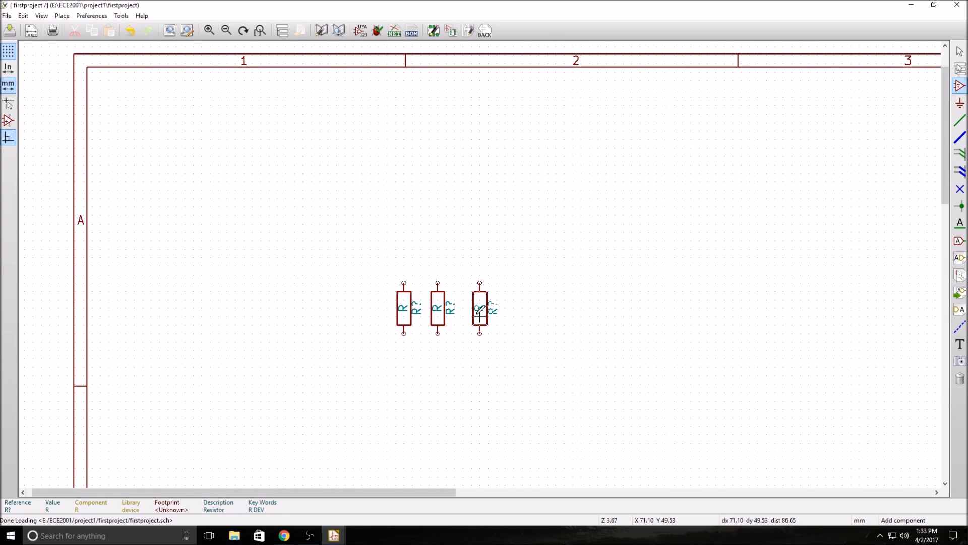
pyautogui.click(480, 309)
# Search the component library for the TL074ACN op amp, shortening the filter to TL074
pyautogui.click(437, 214)
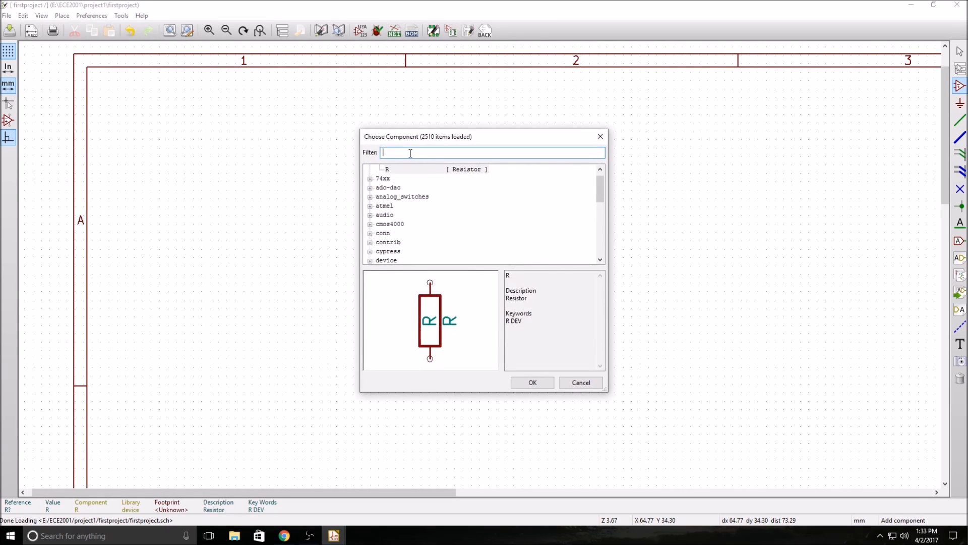
pyautogui.write('Tl')
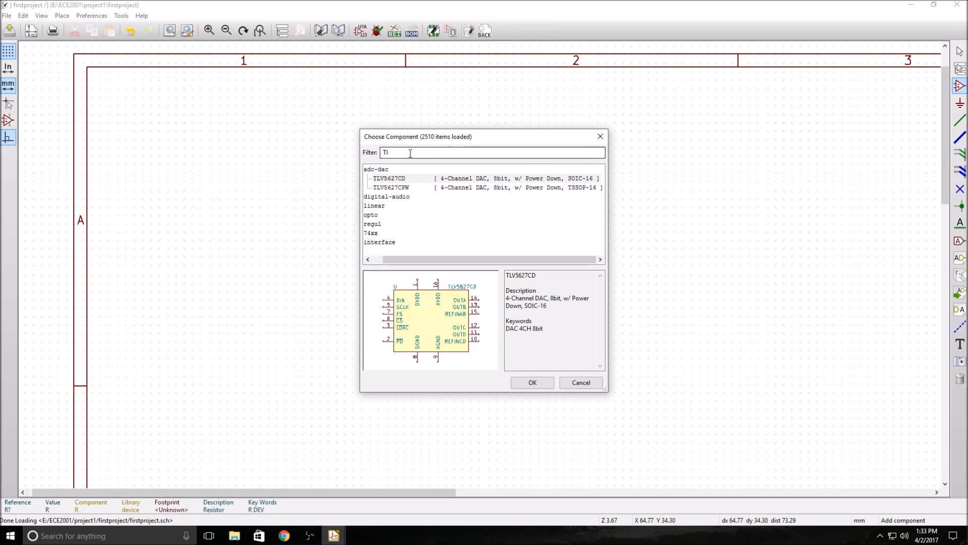
pyautogui.write('074ac')
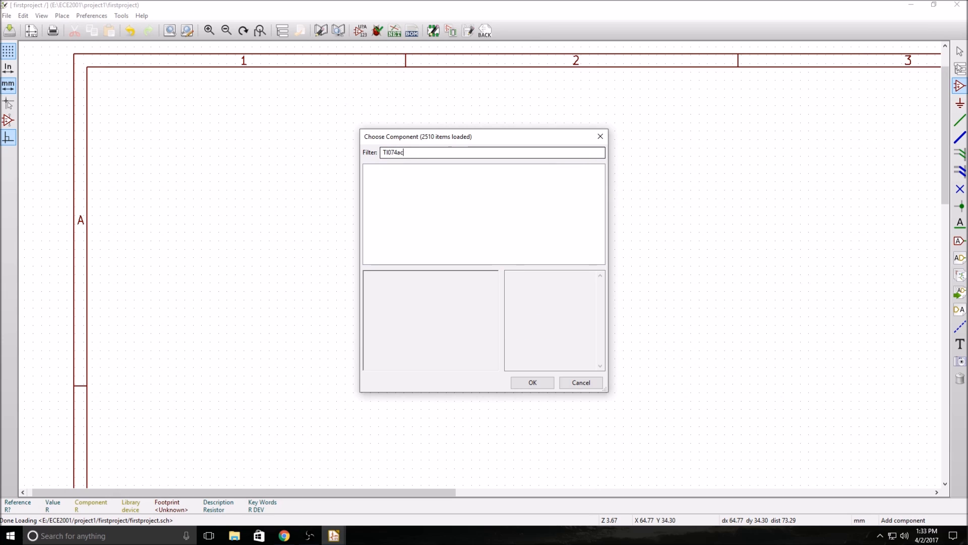
pyautogui.write('n')
pyautogui.press('BackSpace')
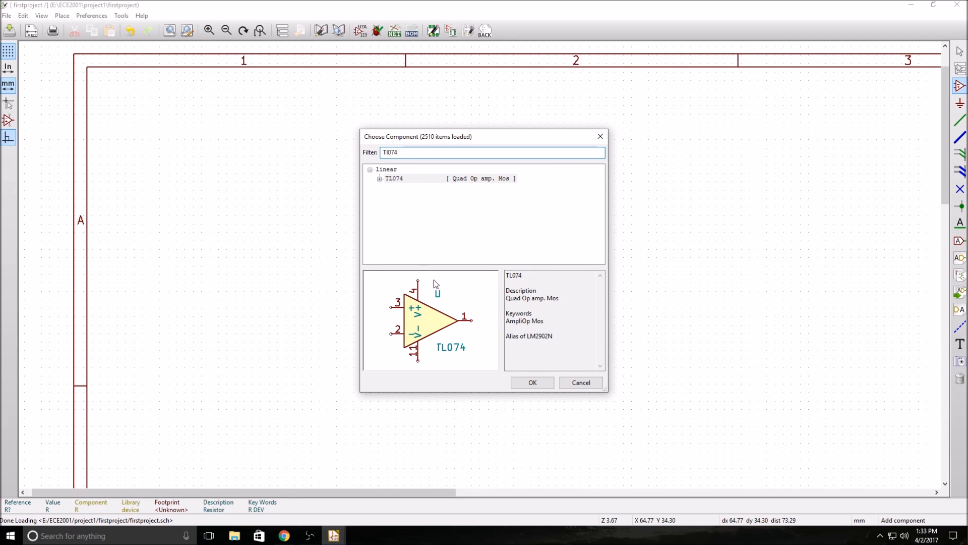
# Examine units A to D of the TL074 quad op amp and close the component chooser without placing it
pyautogui.click(380, 179)
pyautogui.click(406, 197)
pyautogui.press('Down')
pyautogui.press('Down')
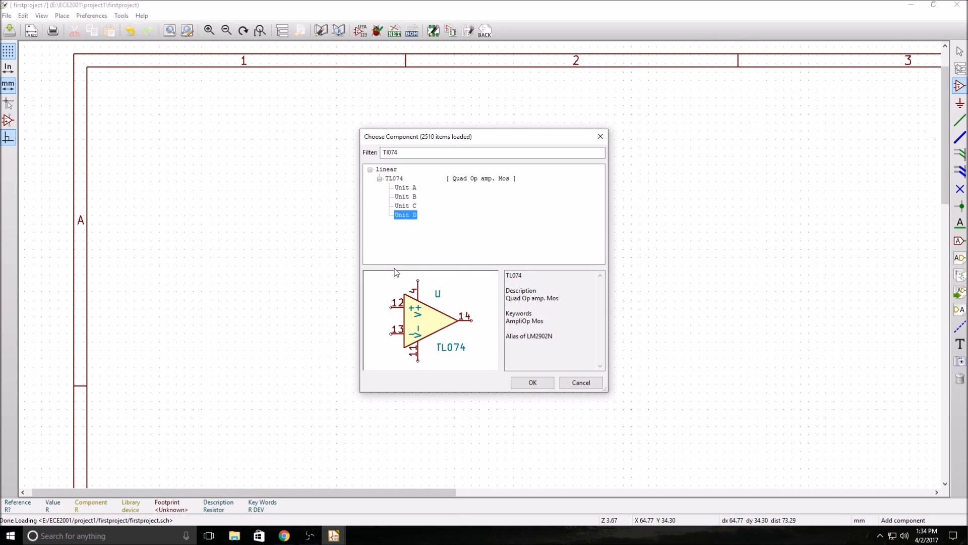
pyautogui.click(395, 180)
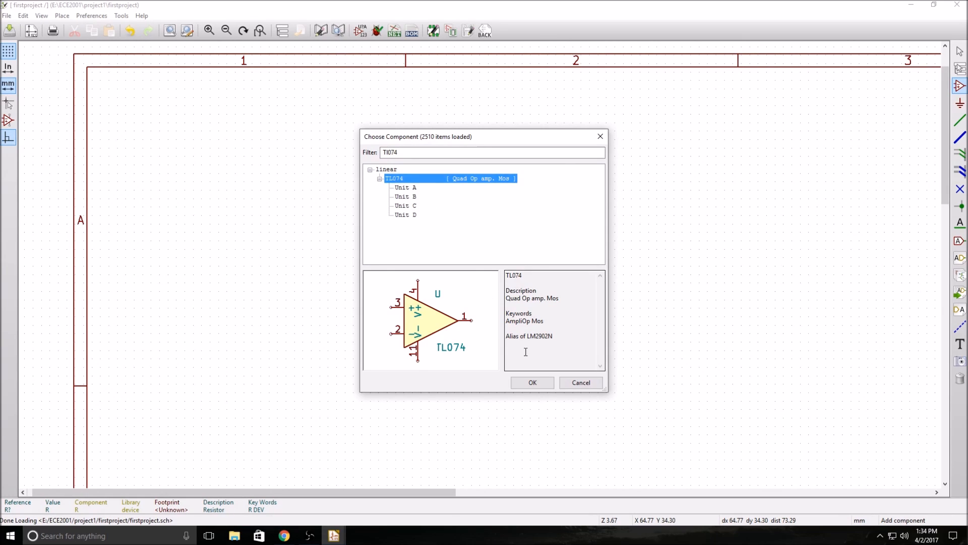
pyautogui.click(581, 383)
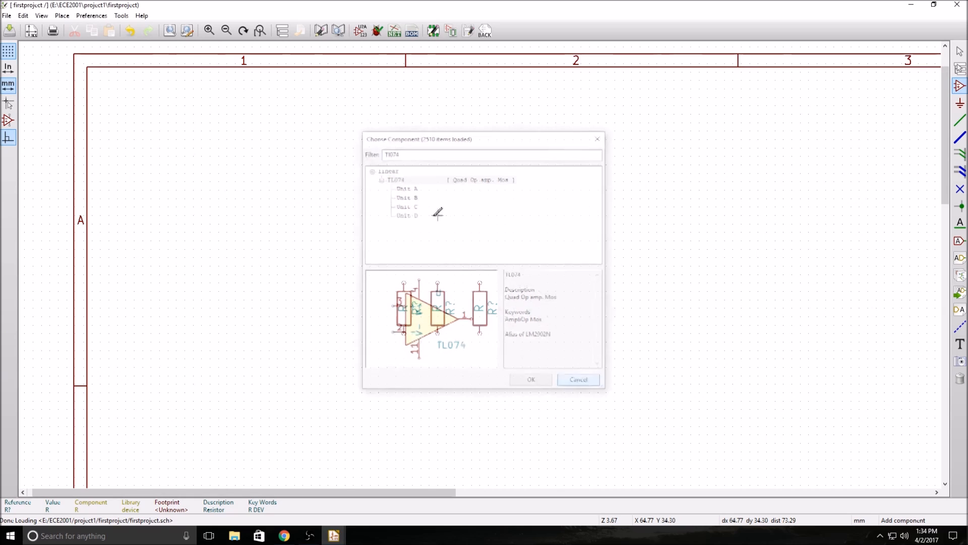
# Dock the schematic editor beside the project manager and open the Part Library Editor
pyautogui.moveTo(151, 5); pyautogui.dragTo(966, 123)
pyautogui.click(412, 28)
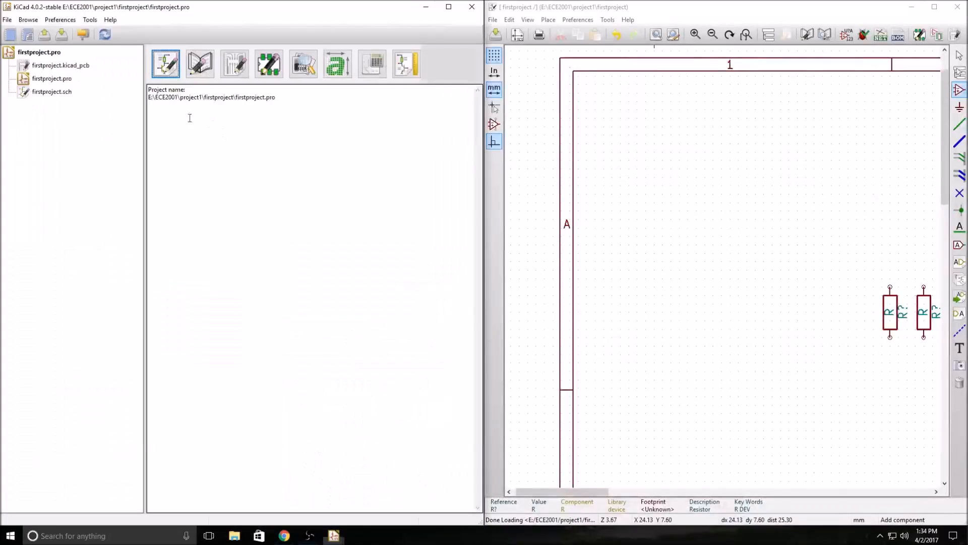
pyautogui.click(199, 70)
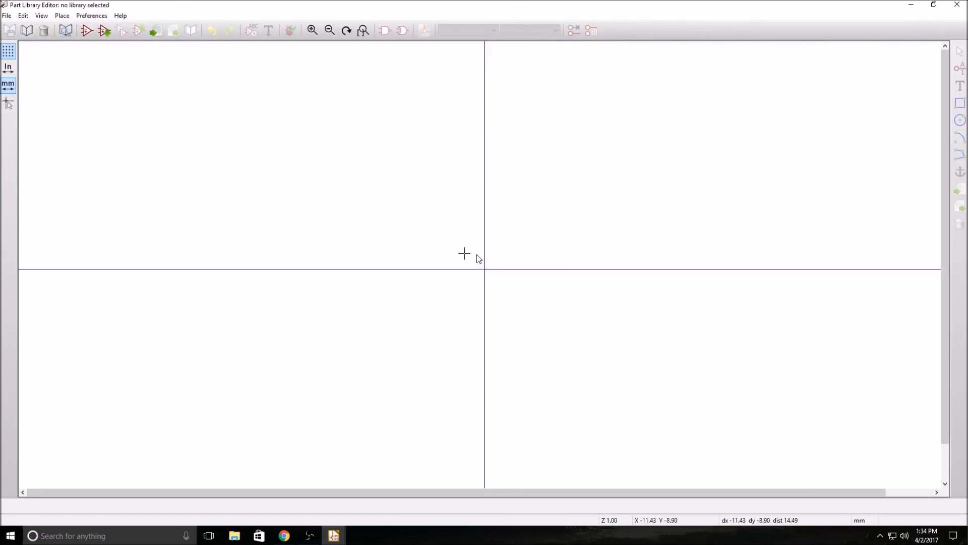
# Create a new library component named TL074ACN, keeping the default reference designator U and one unit per package
pyautogui.scroll(3, 616, 331)
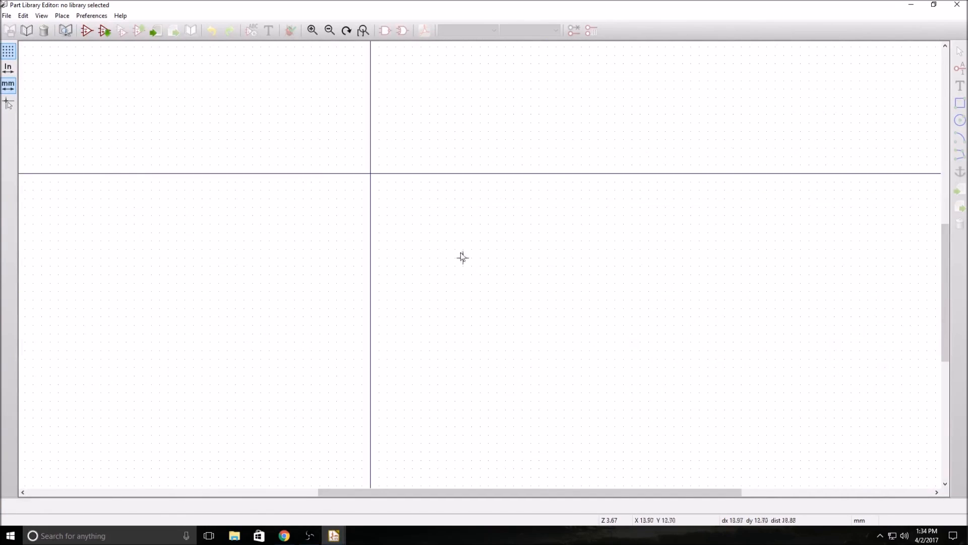
pyautogui.scroll(3, 486, 234)
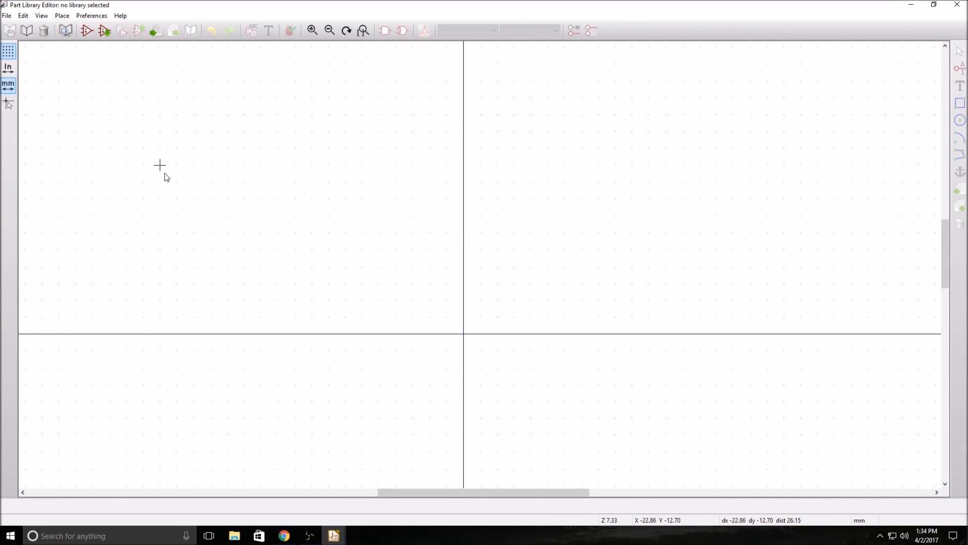
pyautogui.click(86, 32)
pyautogui.write('T')
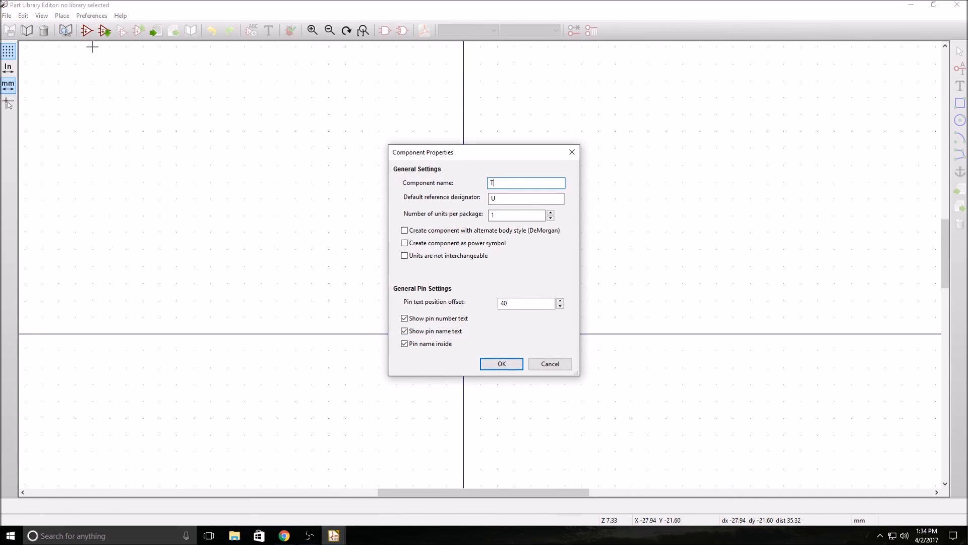
pyautogui.write('L074ACN')
pyautogui.click(502, 363)
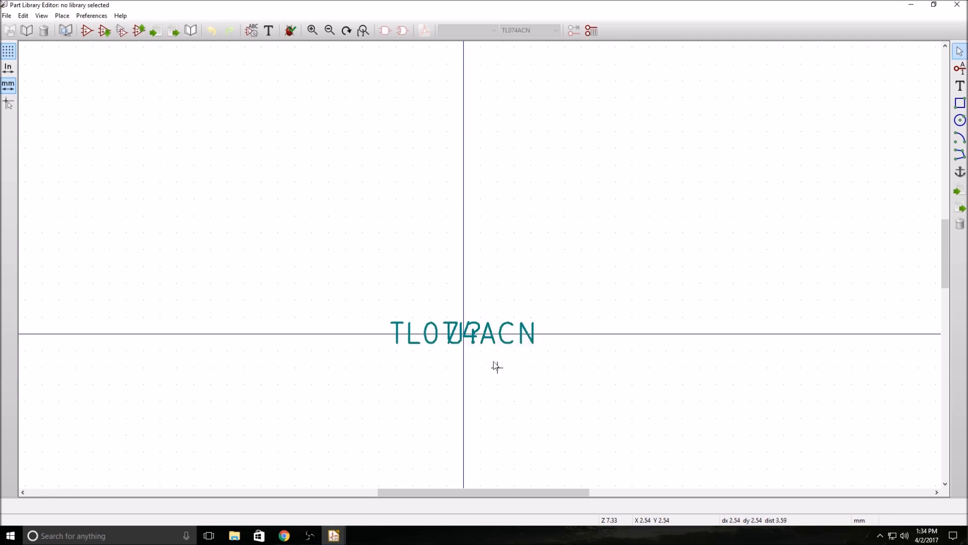
# Separate the overlapping component labels by moving the TL074ACN name above the origin and the U? reference below it
pyautogui.scroll(-1, 480, 267)
pyautogui.scroll(-1, 479, 212)
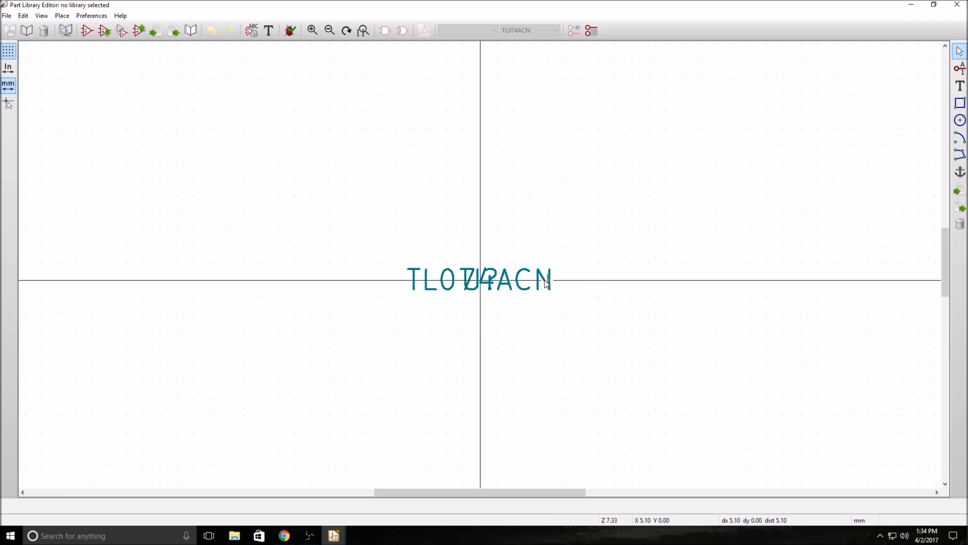
pyautogui.press('m')
pyautogui.click(480, 167)
pyautogui.press('m')
pyautogui.click(480, 380)
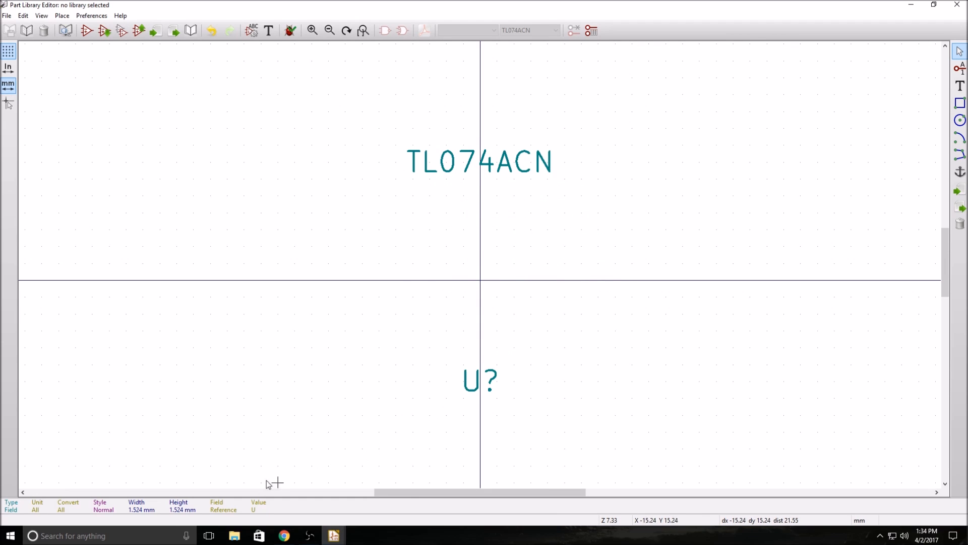
# Arrange the Part Library Editor beside the Chrome datasheet and bring the TL074 14-pin package pinout into view
pyautogui.doubleClick(474, 6)
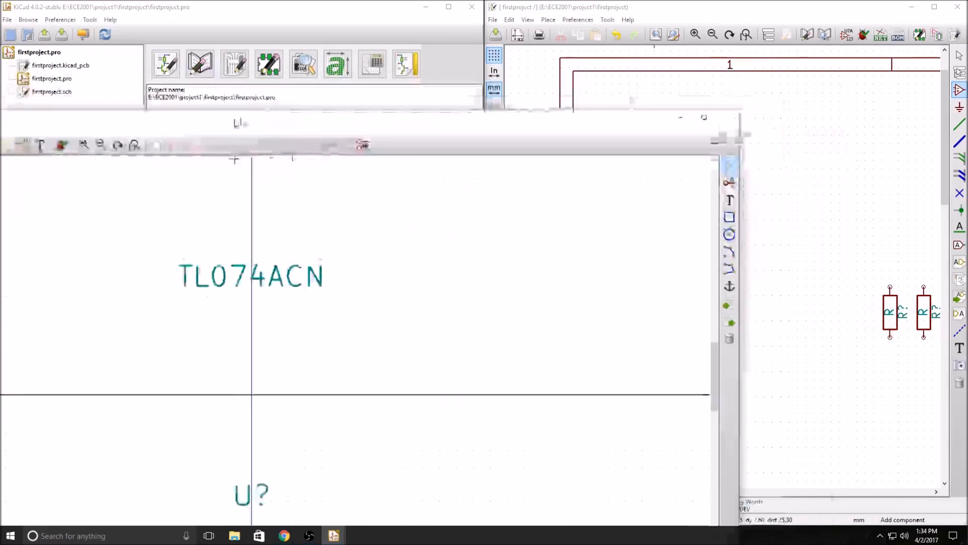
pyautogui.moveTo(212, 497); pyautogui.dragTo(239, 497)
pyautogui.click(284, 535)
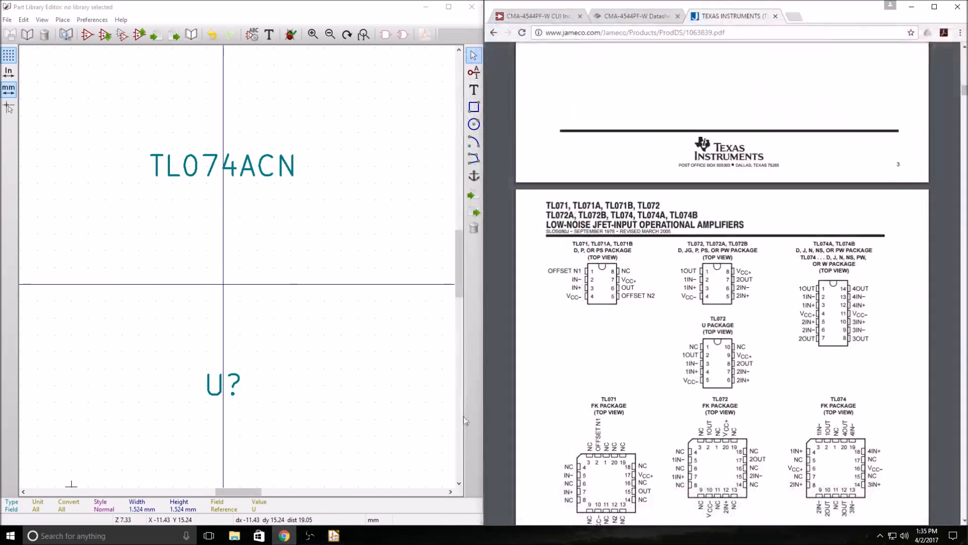
pyautogui.scroll(-3, 790, 305)
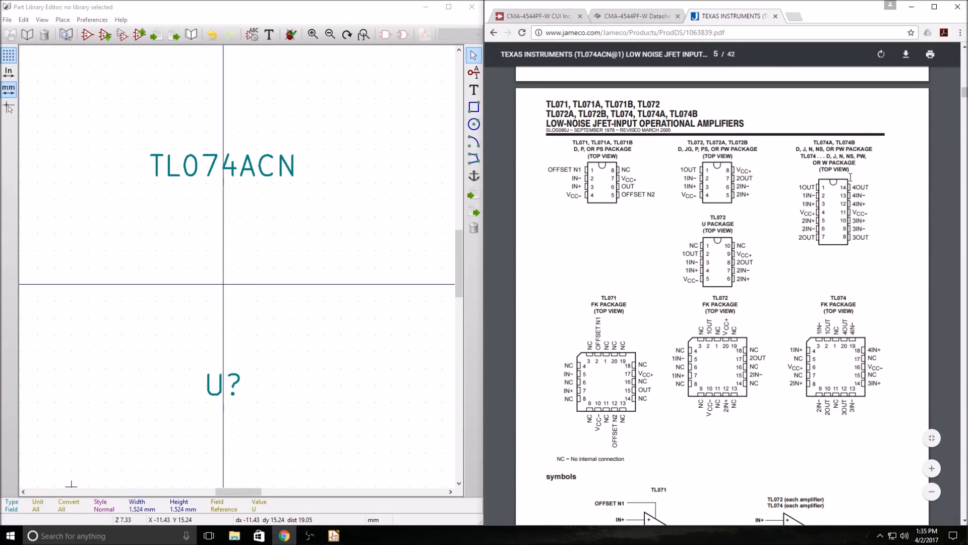
# Add pin 1 named 1OUT with right orientation, placing it below the component name at X -11.43, Y -6.35 mm
pyautogui.click(473, 73)
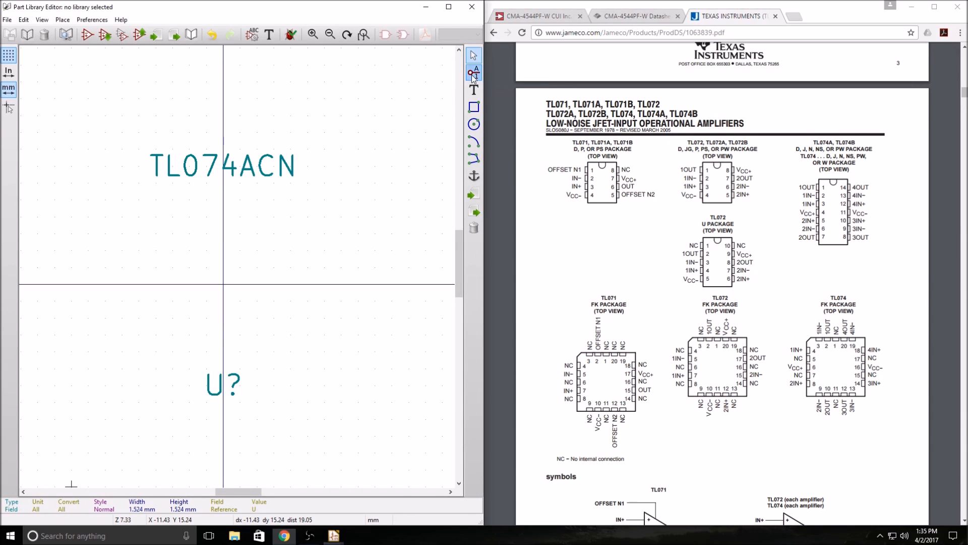
pyautogui.click(207, 199)
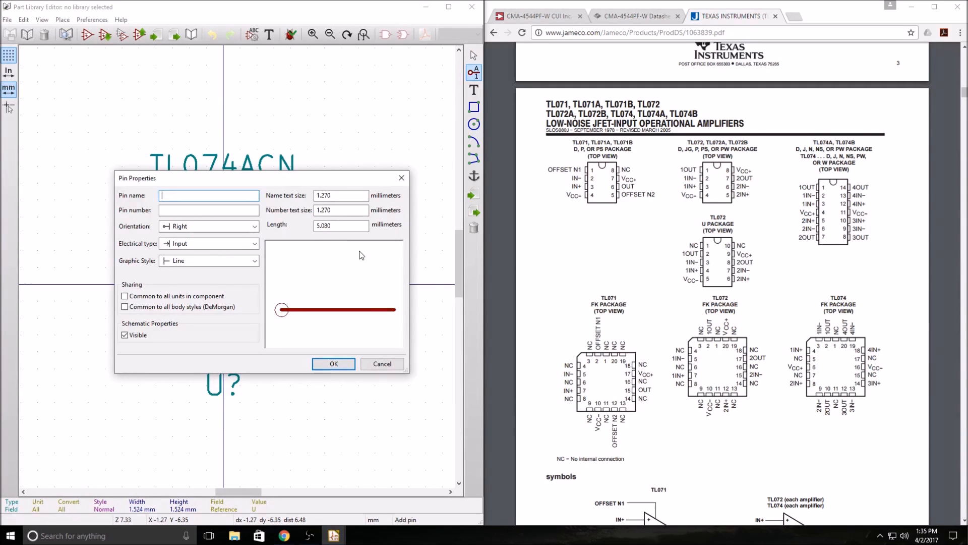
pyautogui.write('1Ou')
pyautogui.press('BackSpace')
pyautogui.write('UT')
pyautogui.click(217, 211)
pyautogui.write('1')
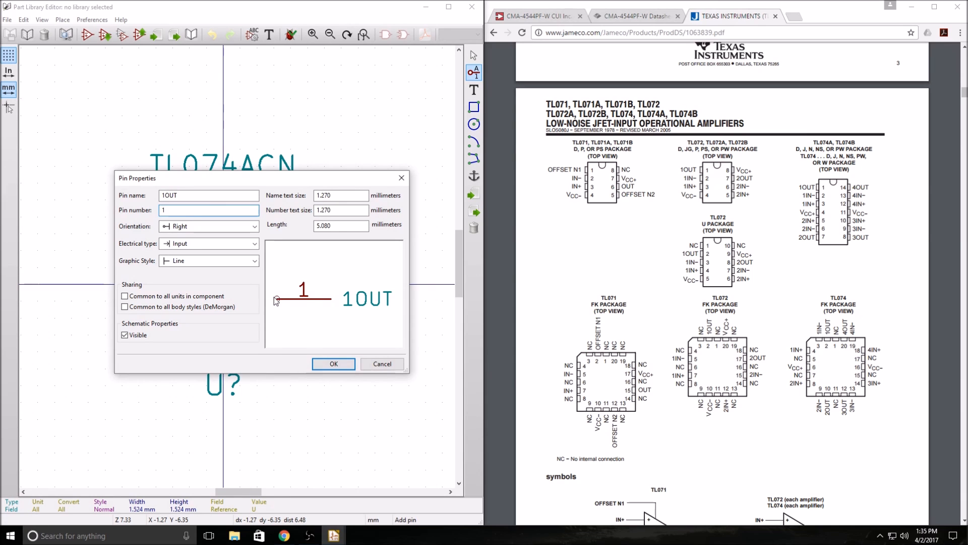
pyautogui.click(326, 362)
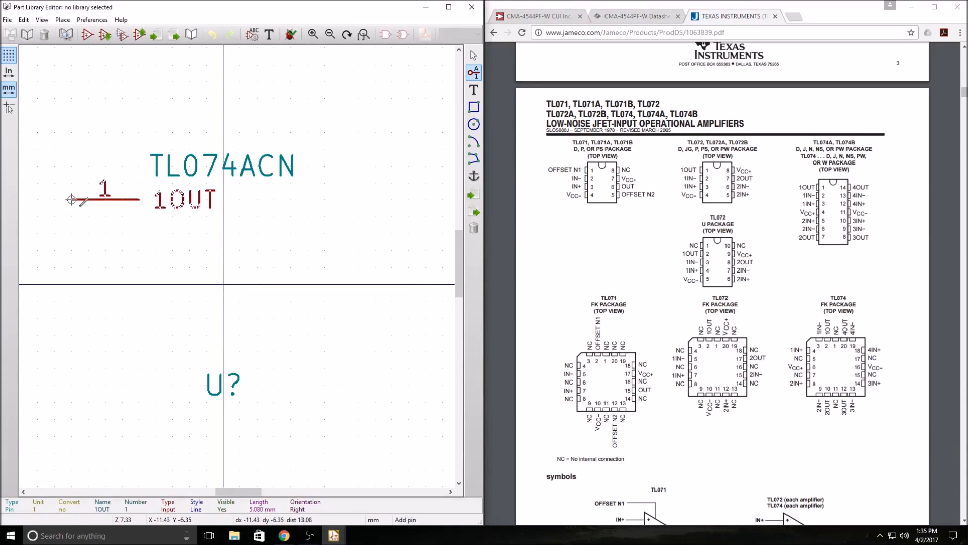
pyautogui.click(70, 200)
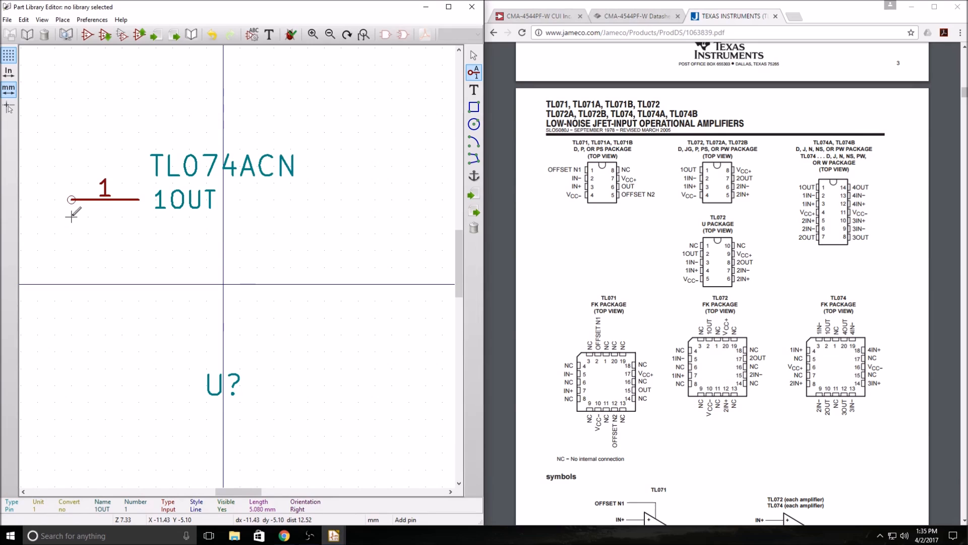
# Add pin 2 named 1IN- directly below pin 1, at X -11.43, Y -3.80 mm
pyautogui.click(70, 232)
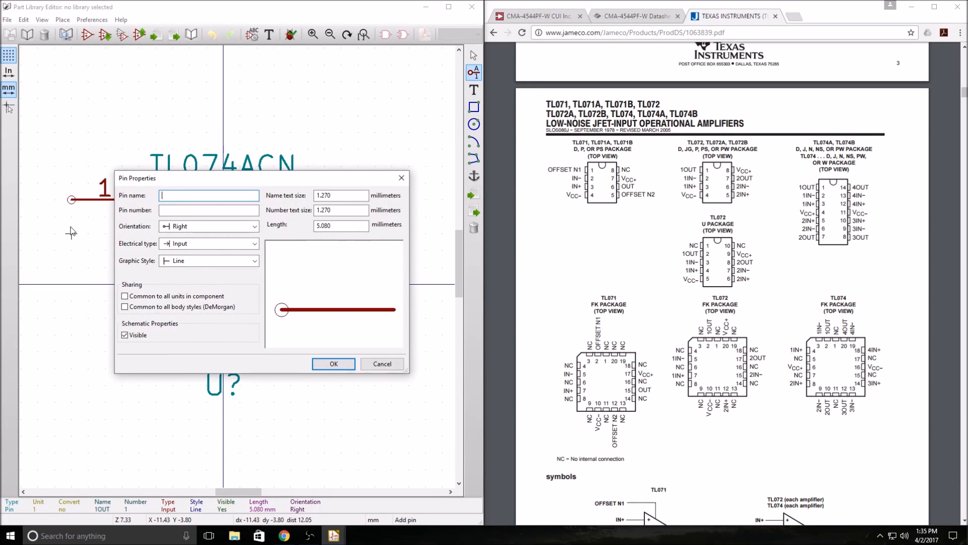
pyautogui.write('!')
pyautogui.press('BackSpace')
pyautogui.write('1')
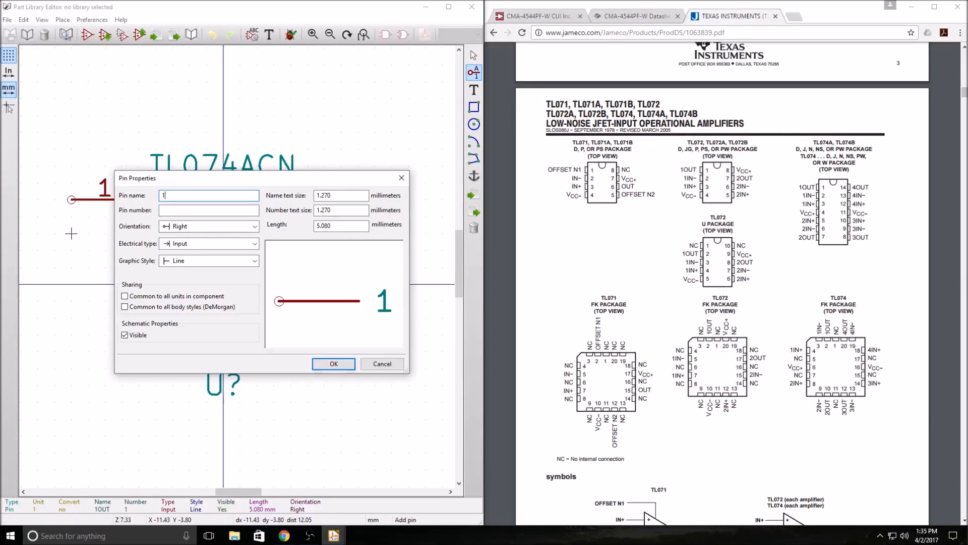
pyautogui.write('IN-')
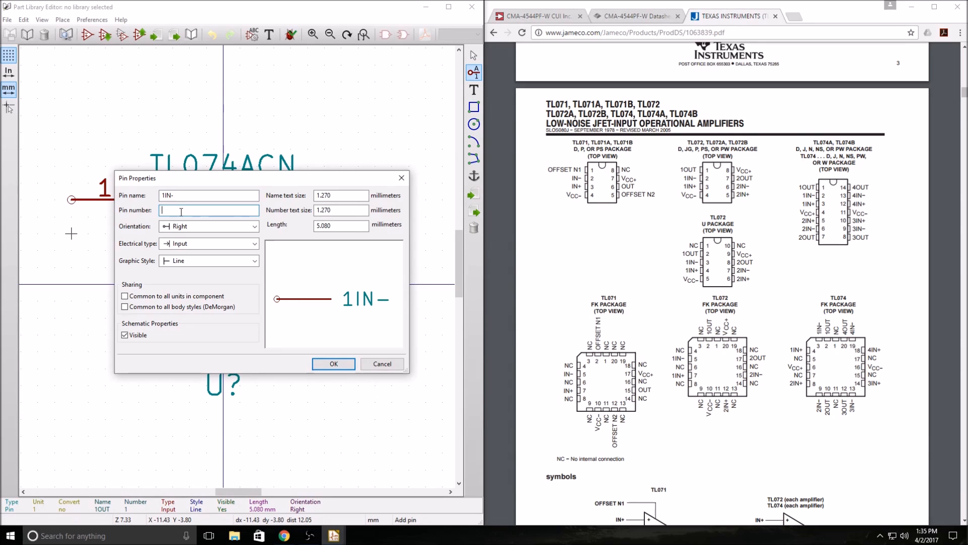
pyautogui.click(333, 363)
pyautogui.click(71, 233)
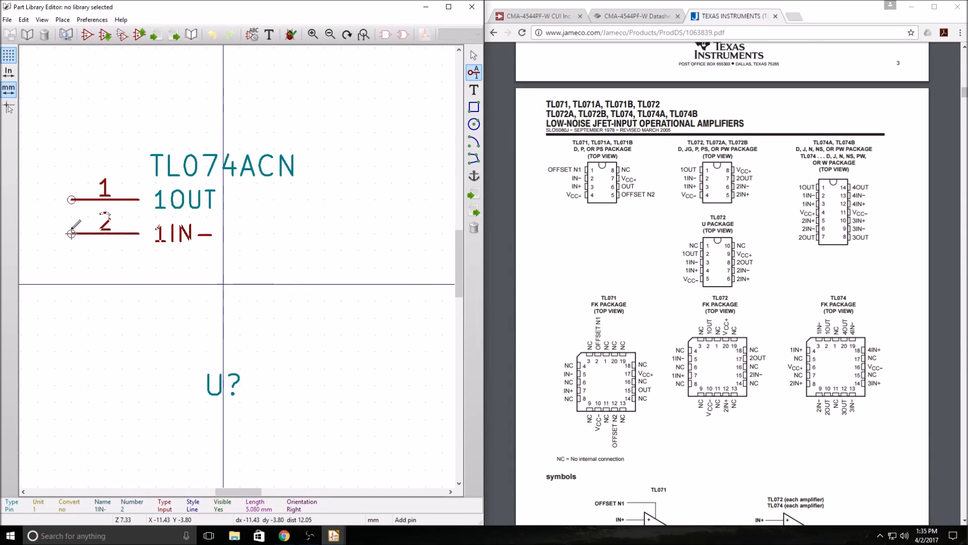
# Add pin 3 named 1IN+ directly below pin 2, at X -11.43, Y -1.27 mm
pyautogui.click(71, 267)
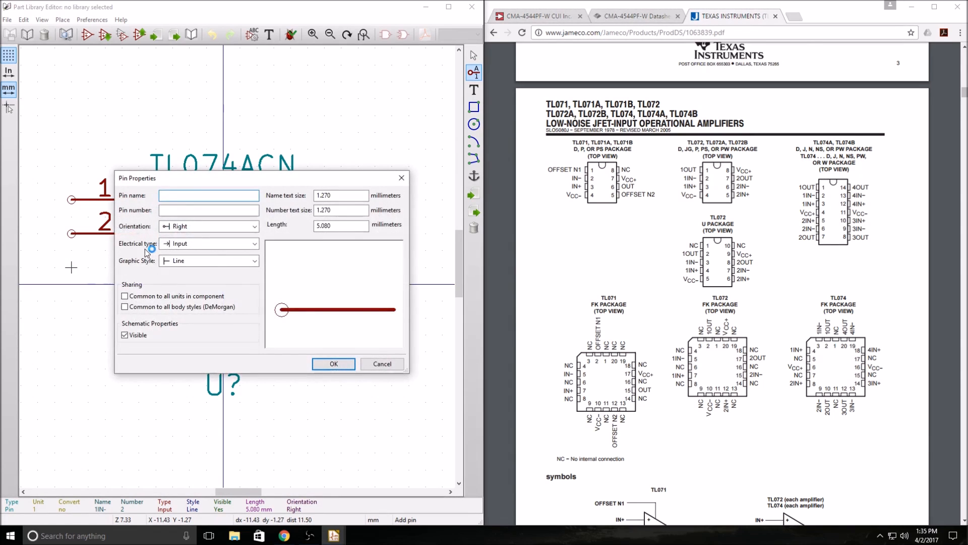
pyautogui.write('1')
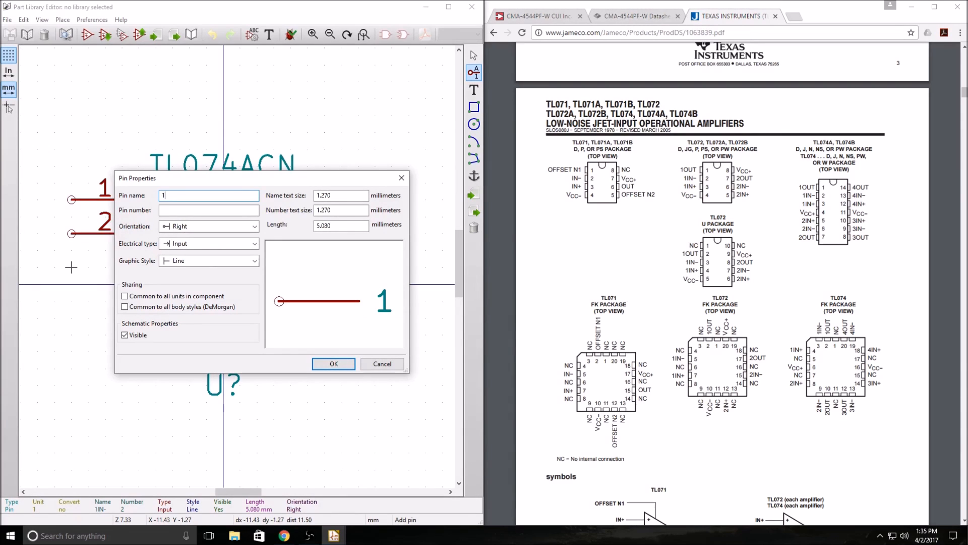
pyautogui.write('IN+')
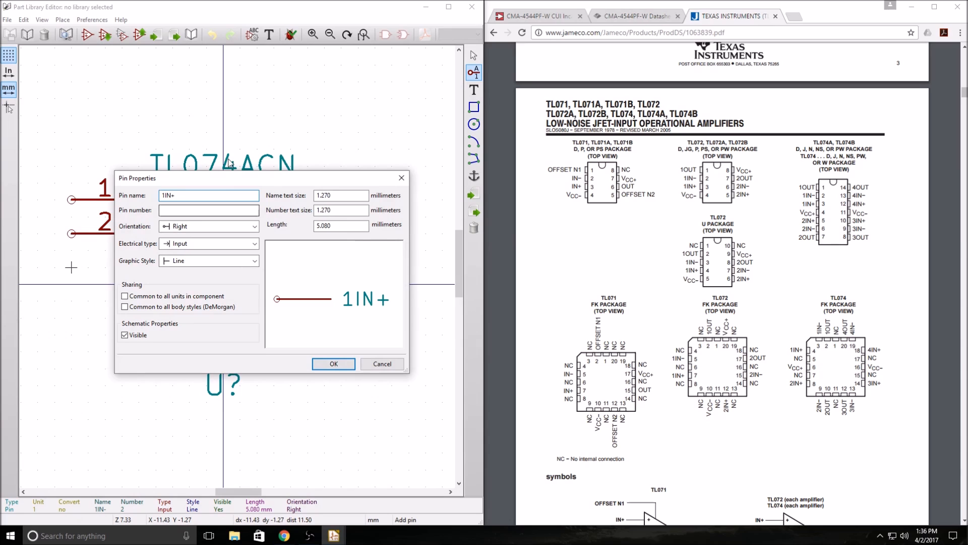
pyautogui.click(206, 209)
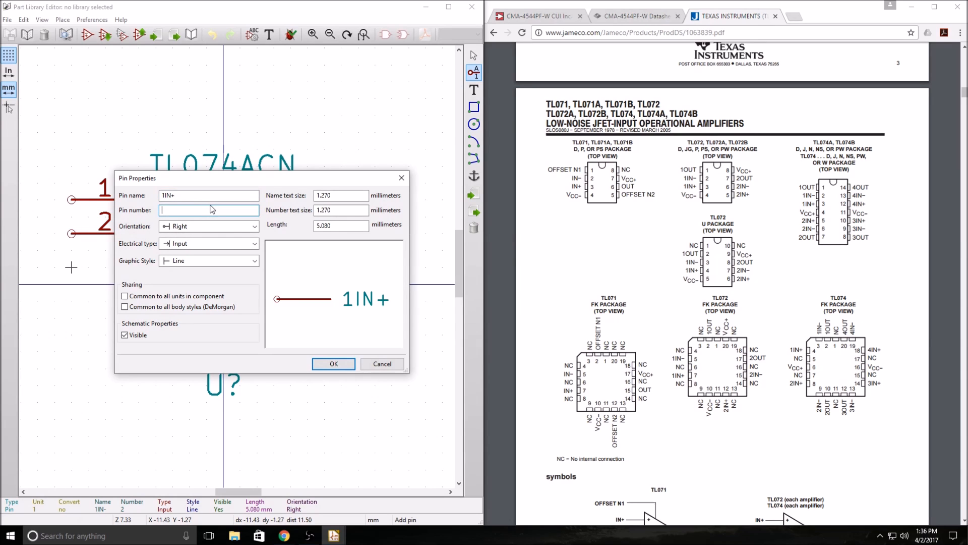
pyautogui.write('3')
pyautogui.press('Return')
pyautogui.click(71, 267)
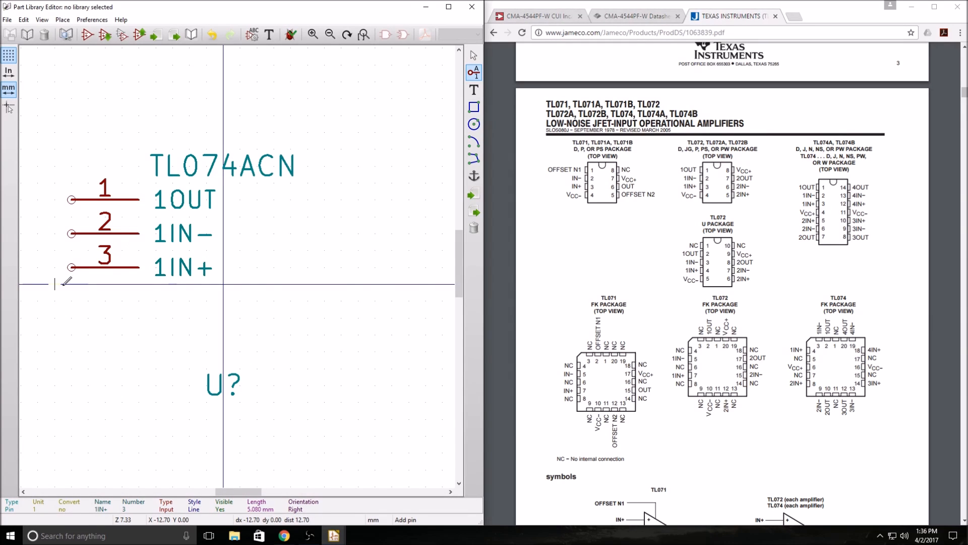
# Add pin 4 named Vcc+ directly below pin 3, at X -11.43, Y 1.27 mm
pyautogui.click(72, 300)
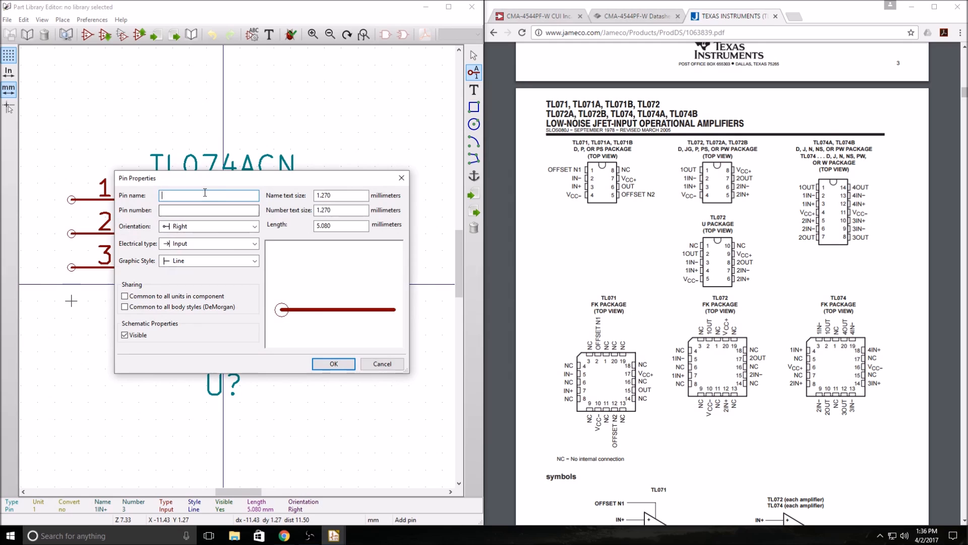
pyautogui.write('Vcc')
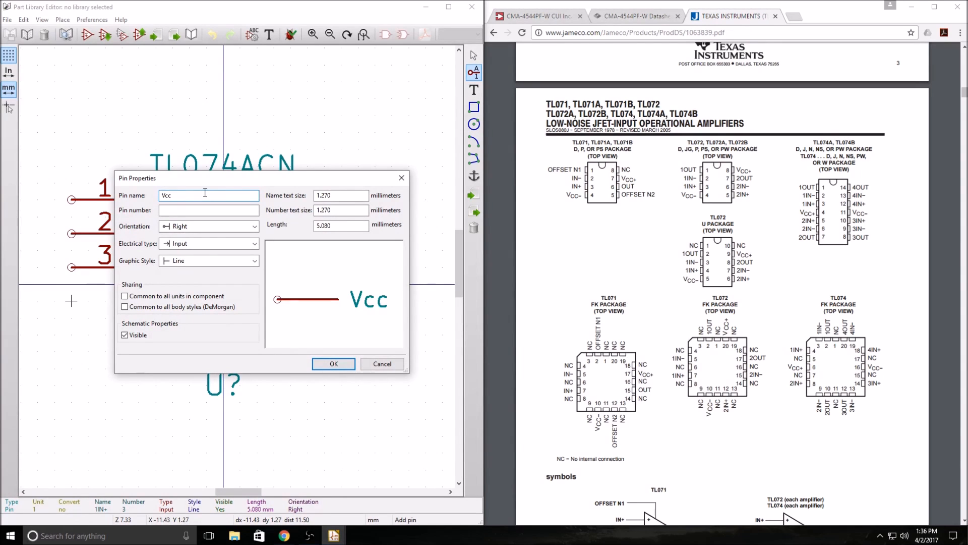
pyautogui.write('+')
pyautogui.click(185, 211)
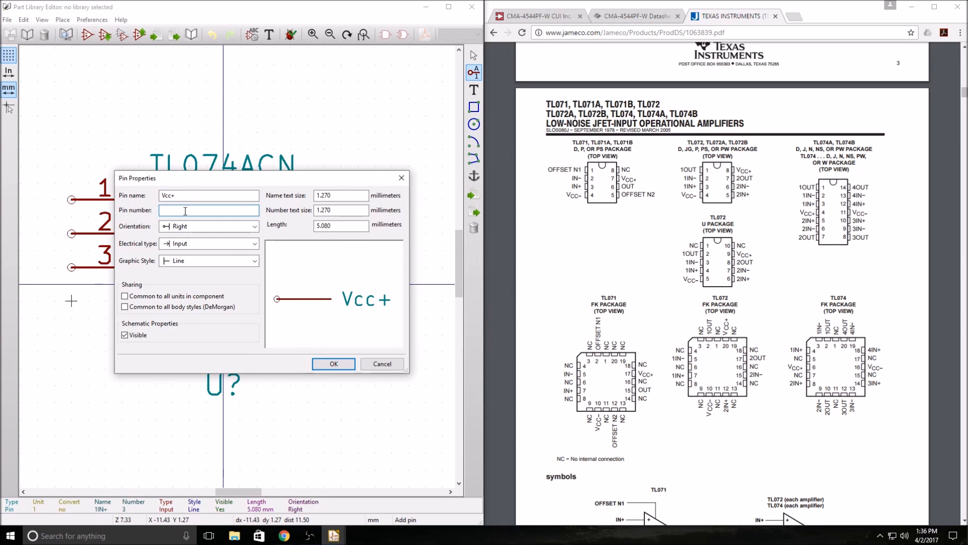
pyautogui.click(325, 363)
pyautogui.click(71, 301)
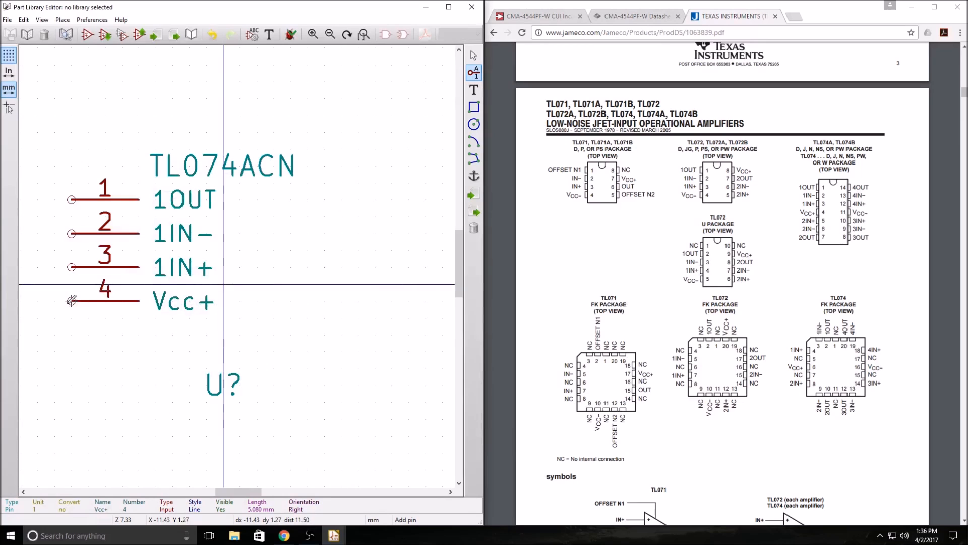
# Add pin 5 named 2IN+ directly below pin 4, at X -11.43, Y 3.80 mm
pyautogui.click(71, 334)
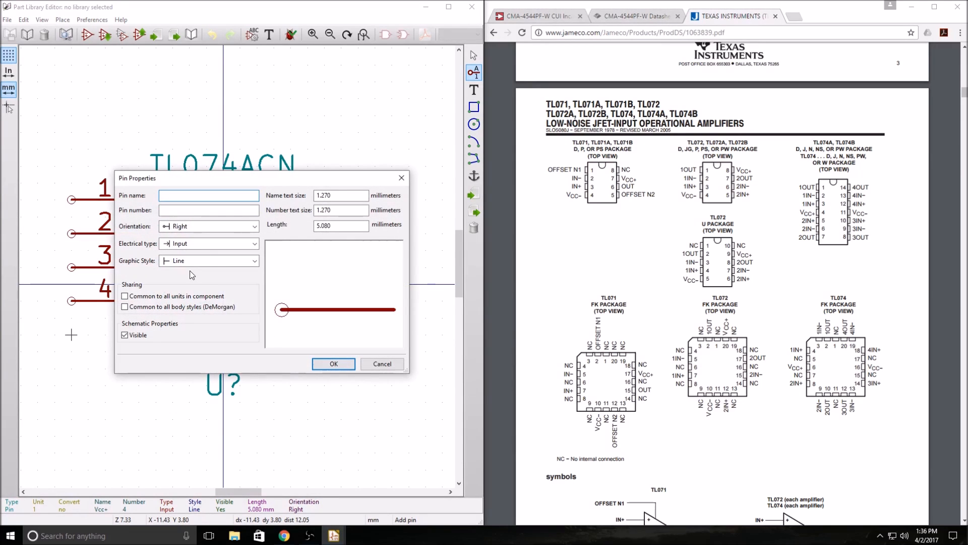
pyautogui.write('2')
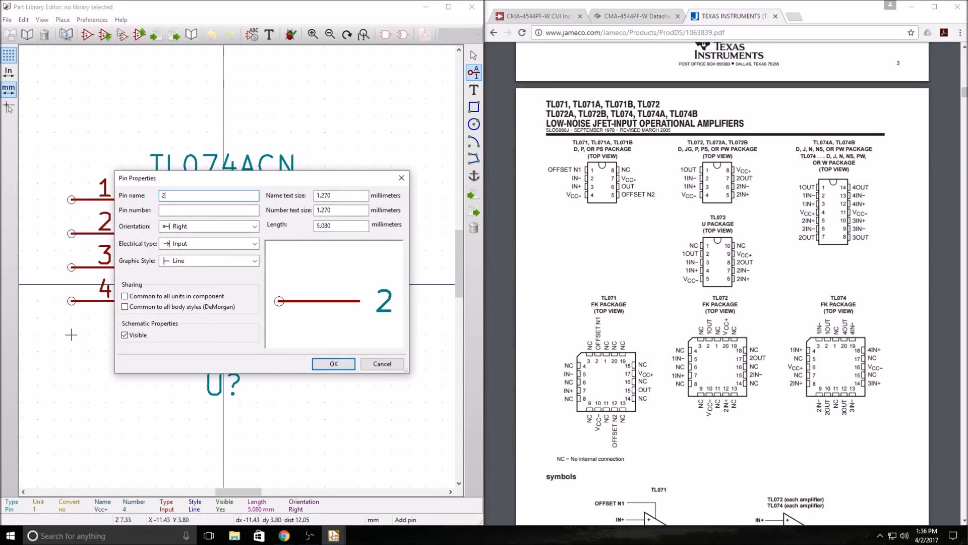
pyautogui.write('IN')
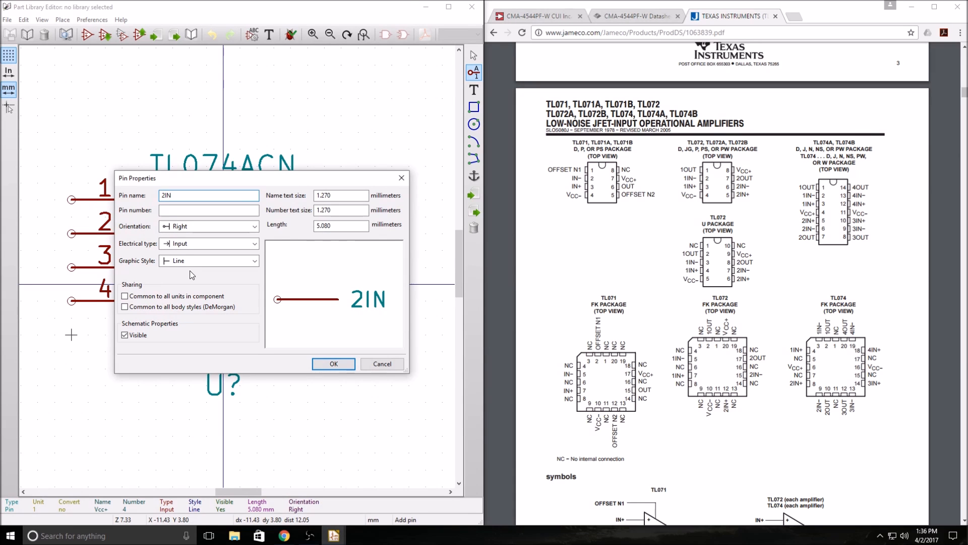
pyautogui.write('+')
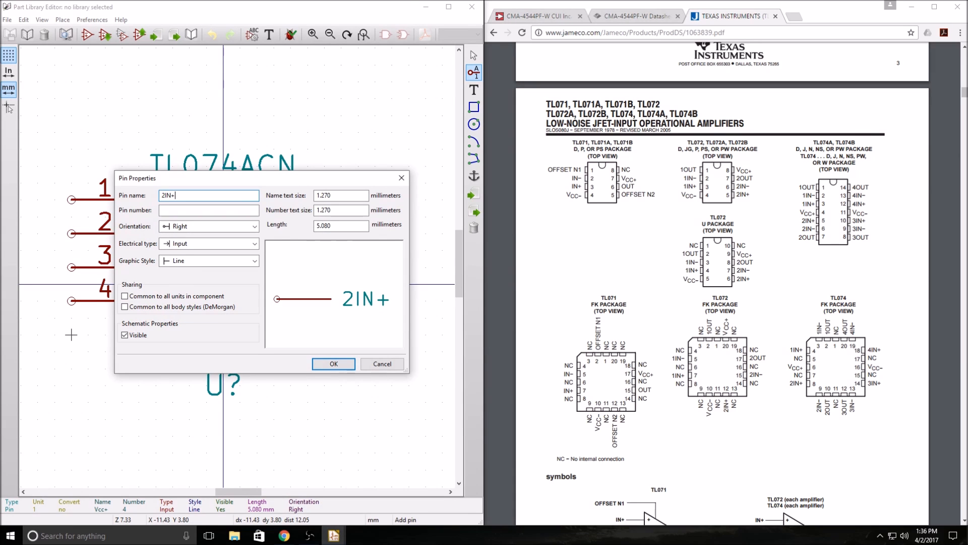
pyautogui.click(238, 210)
pyautogui.write('5')
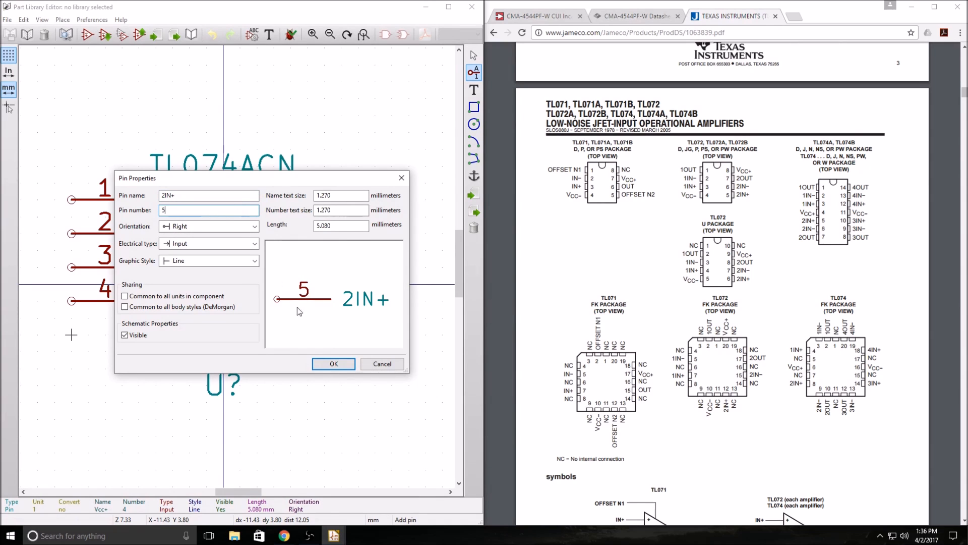
pyautogui.click(346, 365)
pyautogui.click(71, 335)
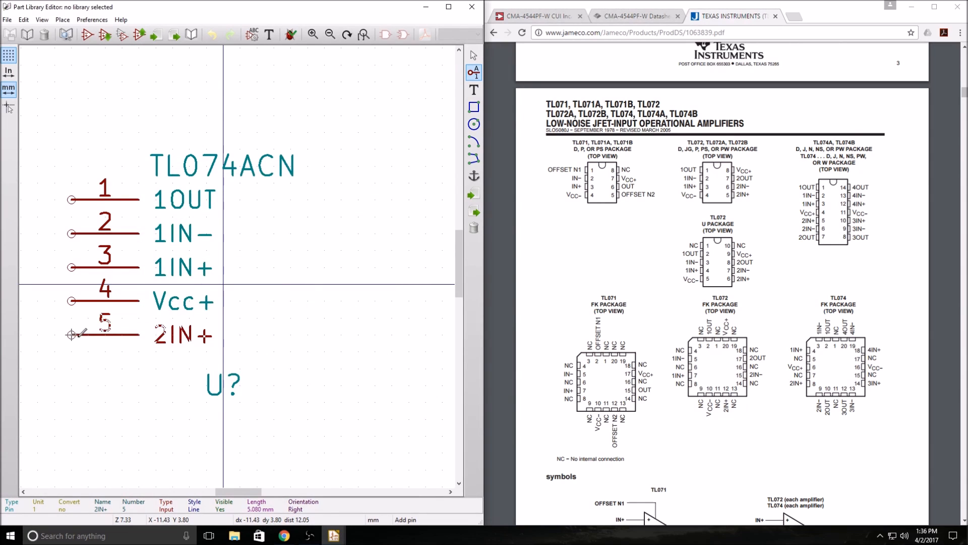
# Add pin 6 named 2IN- directly below pin 5, at X -11.43, Y 6.35 mm
pyautogui.click(72, 368)
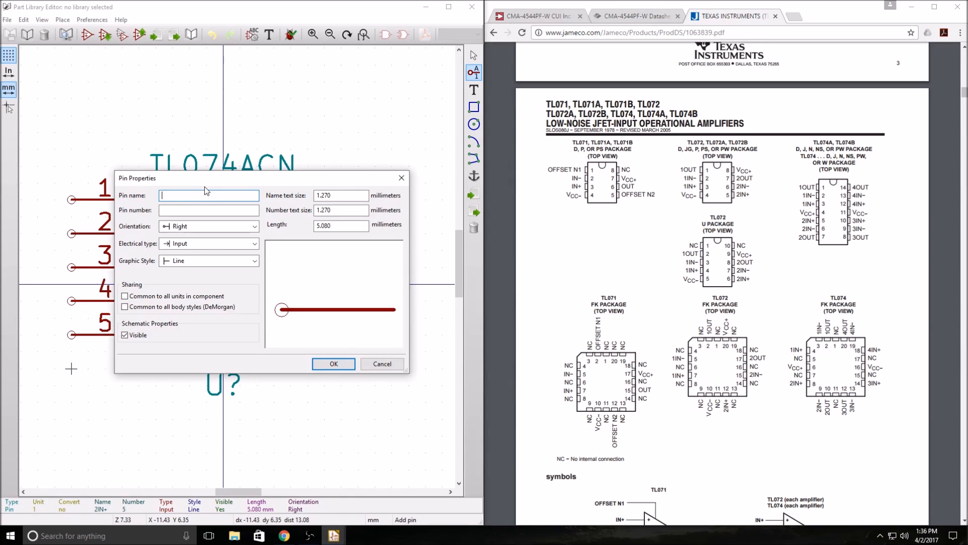
pyautogui.write('2IN')
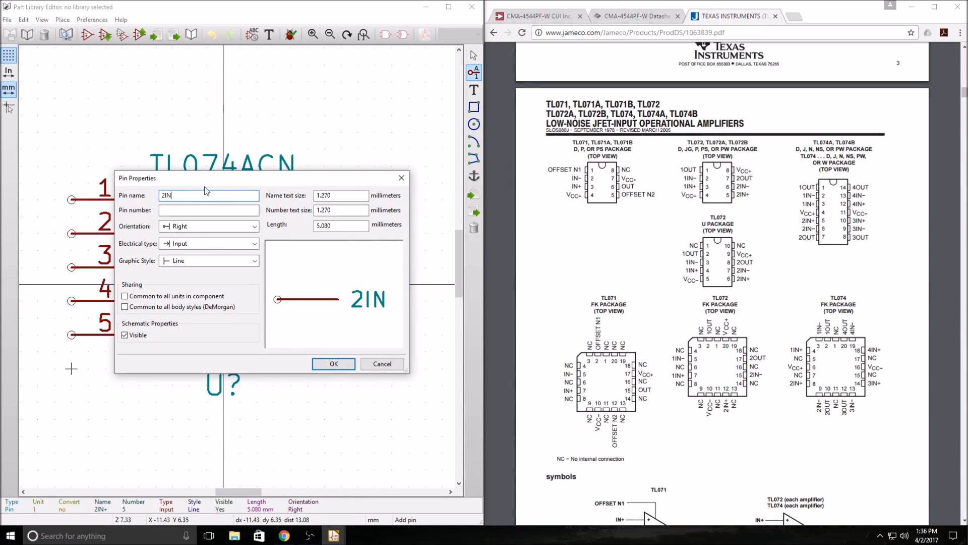
pyautogui.write('-')
pyautogui.click(204, 210)
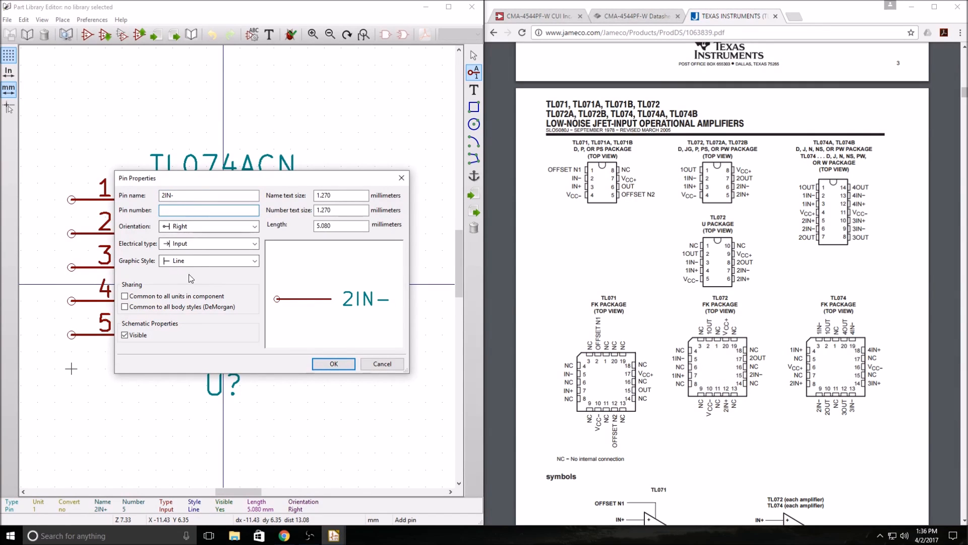
pyautogui.write('6')
pyautogui.press('Return')
pyautogui.click(71, 368)
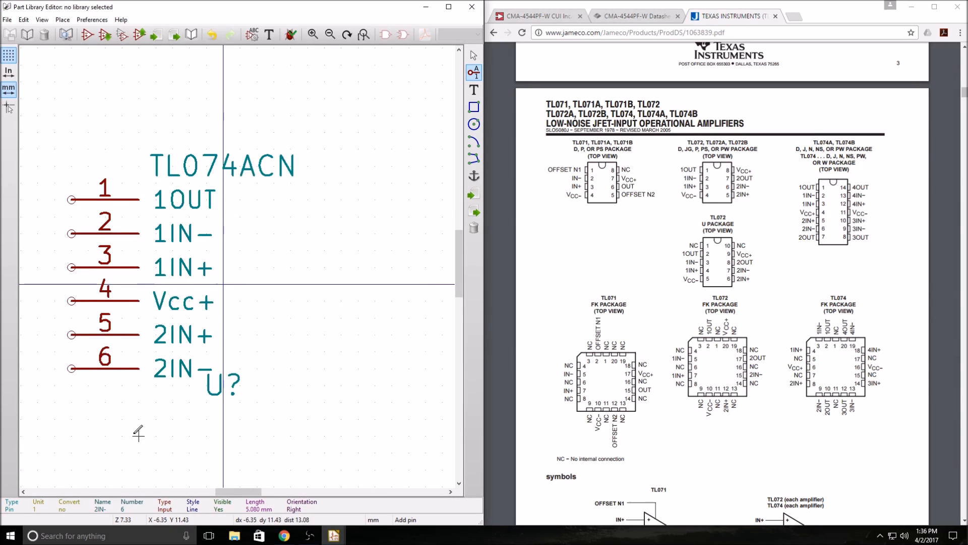
# Move the U? reference designator straight down, leaving room for another pin row beneath pin 6
pyautogui.press('m')
pyautogui.click(232, 452)
# Add pin 7 named 2OUT directly below pin 6, at X -11.43, Y 8.90 mm
pyautogui.click(473, 72)
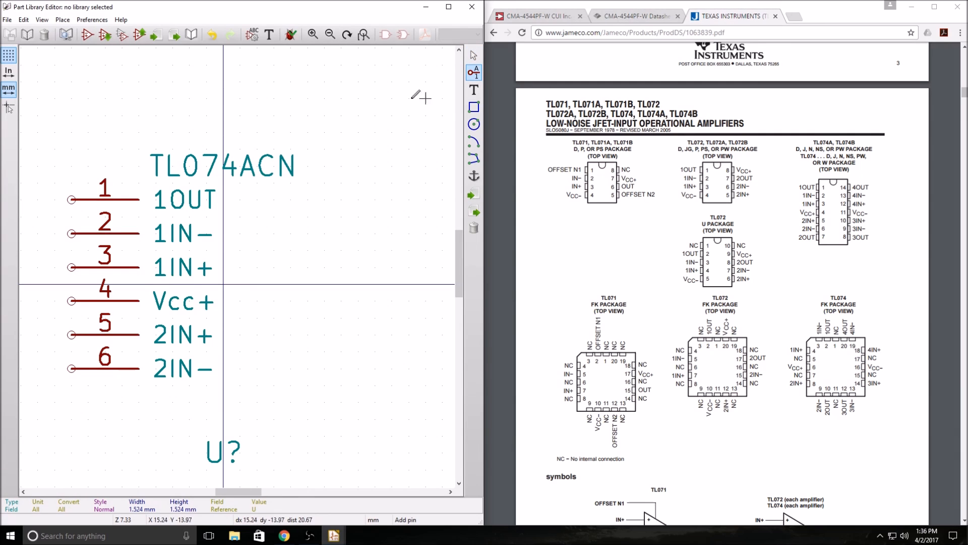
pyautogui.click(71, 402)
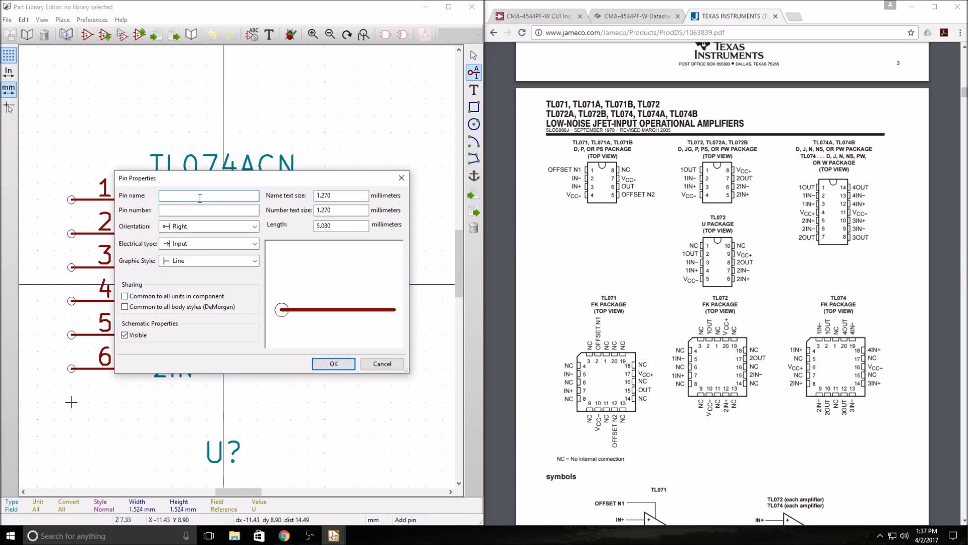
pyautogui.write('2OUTR')
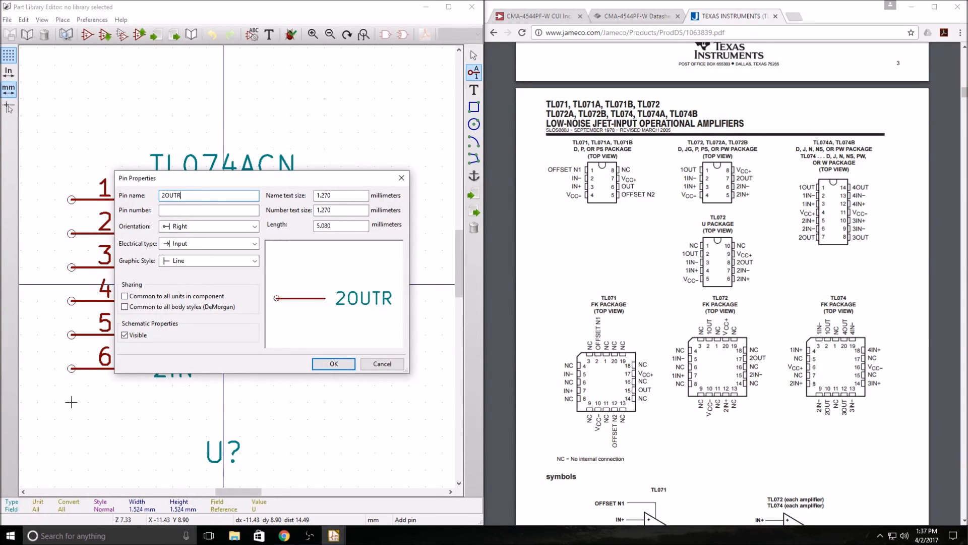
pyautogui.press('BackSpace')
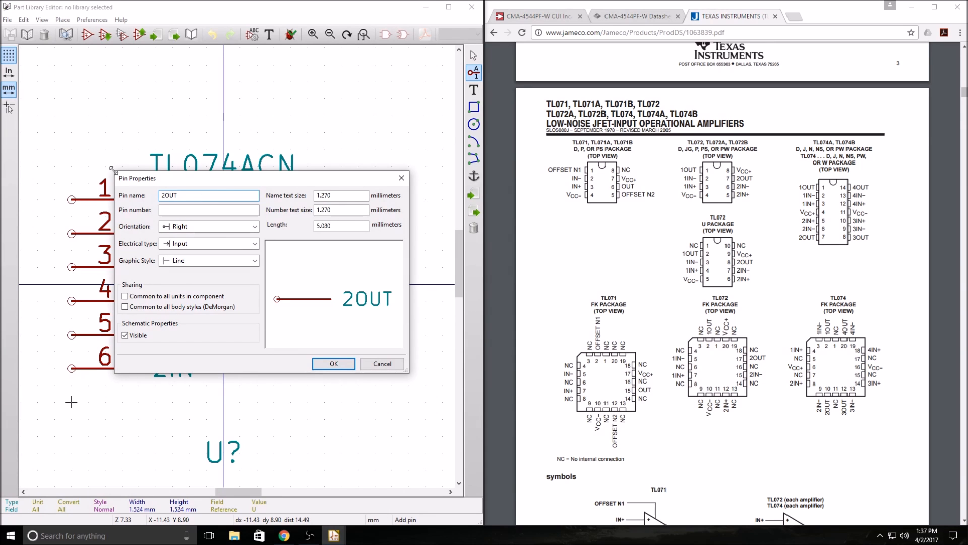
pyautogui.click(171, 211)
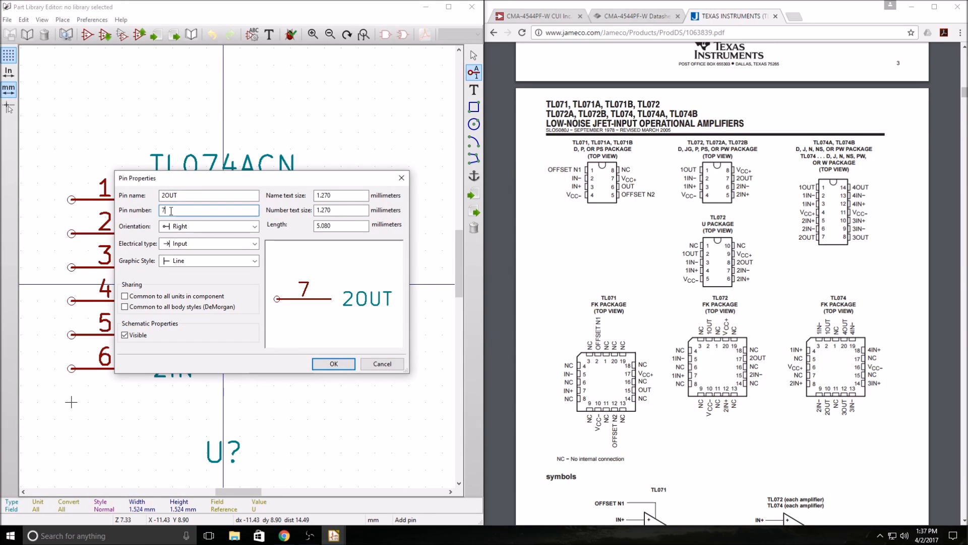
pyautogui.click(334, 364)
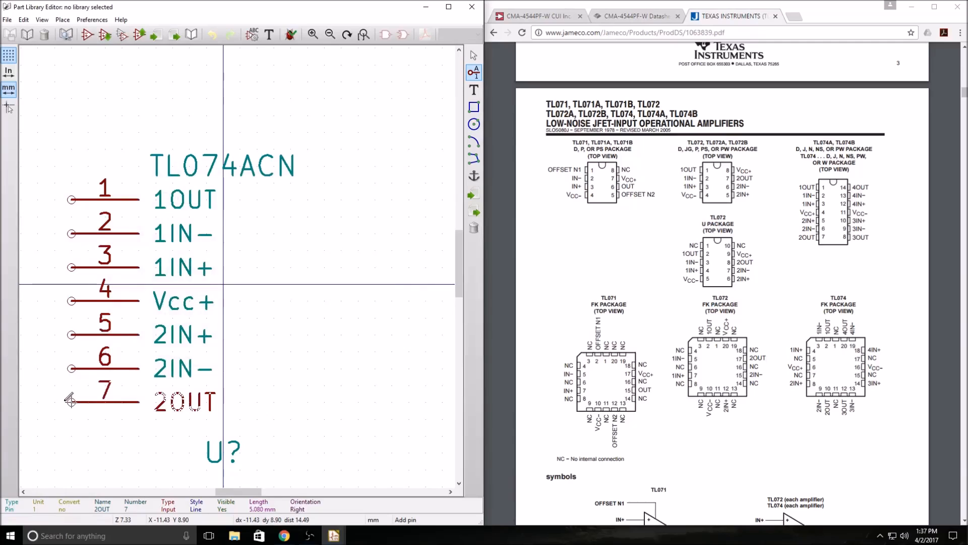
pyautogui.click(71, 401)
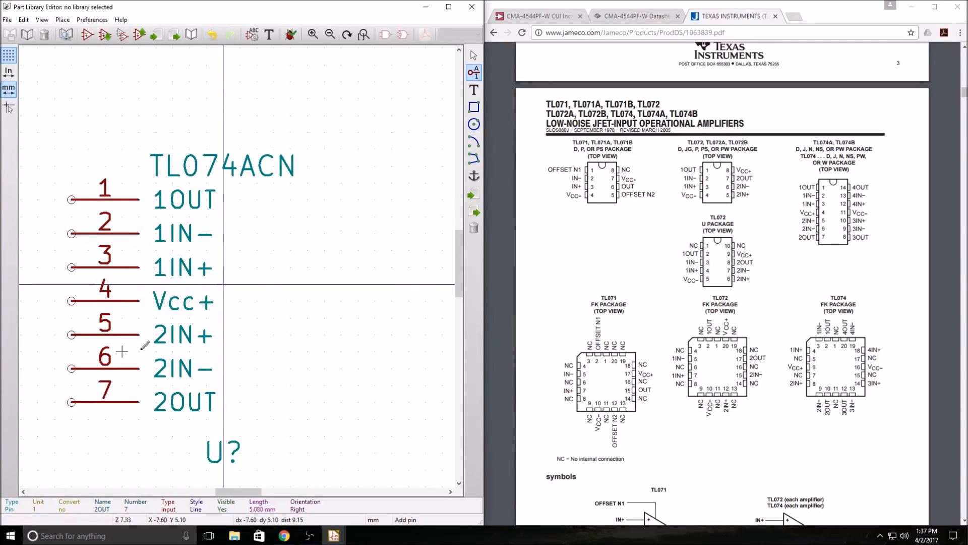
# Add pin 14 named 4OUT with Left orientation opposite pin 1, at X 11.43, Y -6.35 mm
pyautogui.click(372, 190)
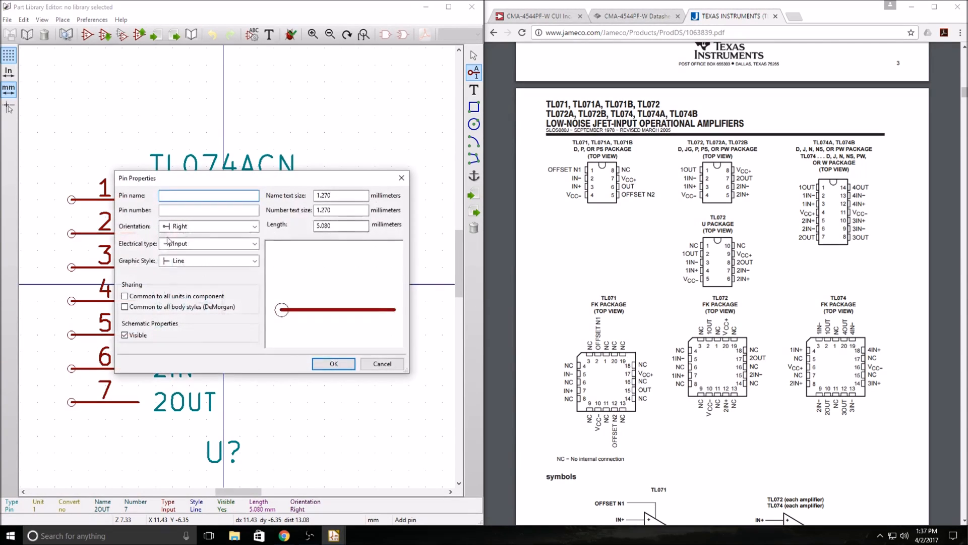
pyautogui.click(189, 227)
pyautogui.click(192, 245)
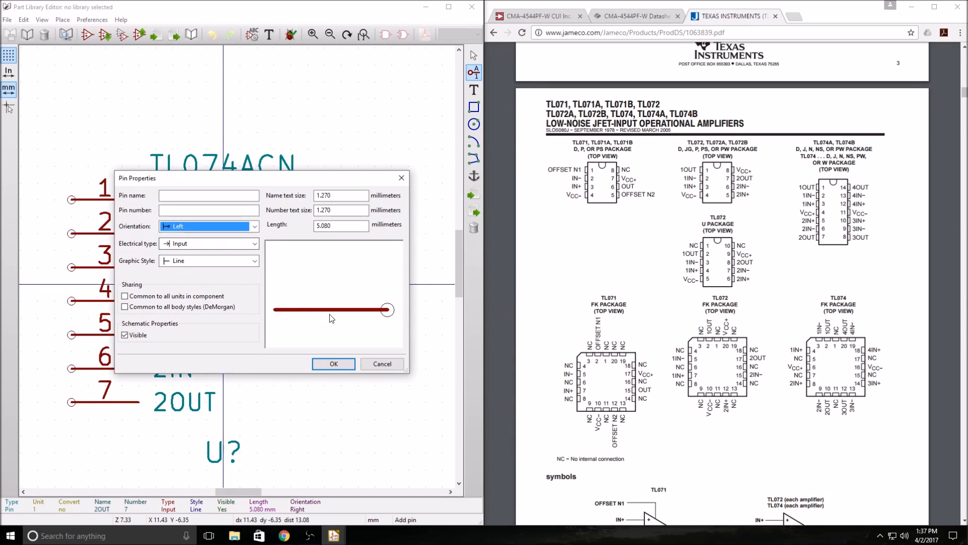
pyautogui.click(230, 196)
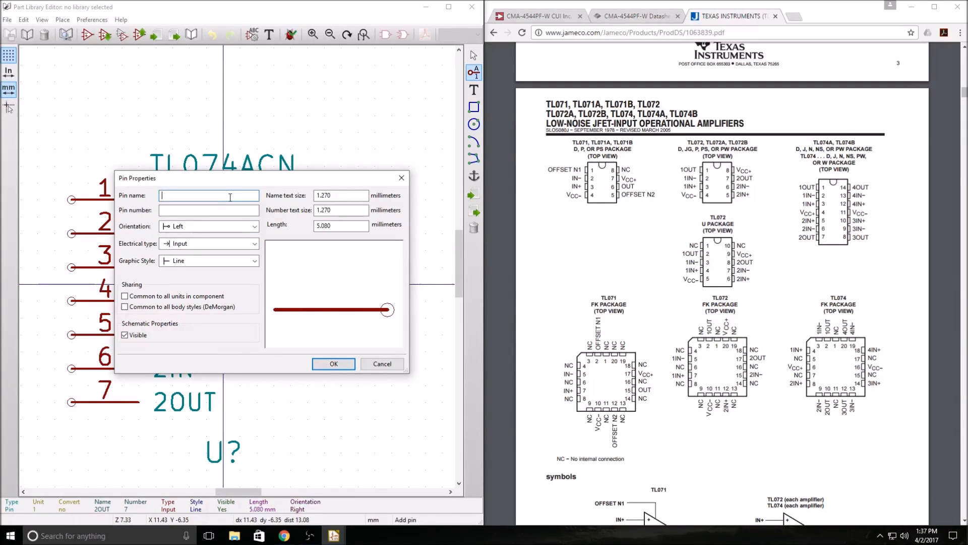
pyautogui.write('4OUt')
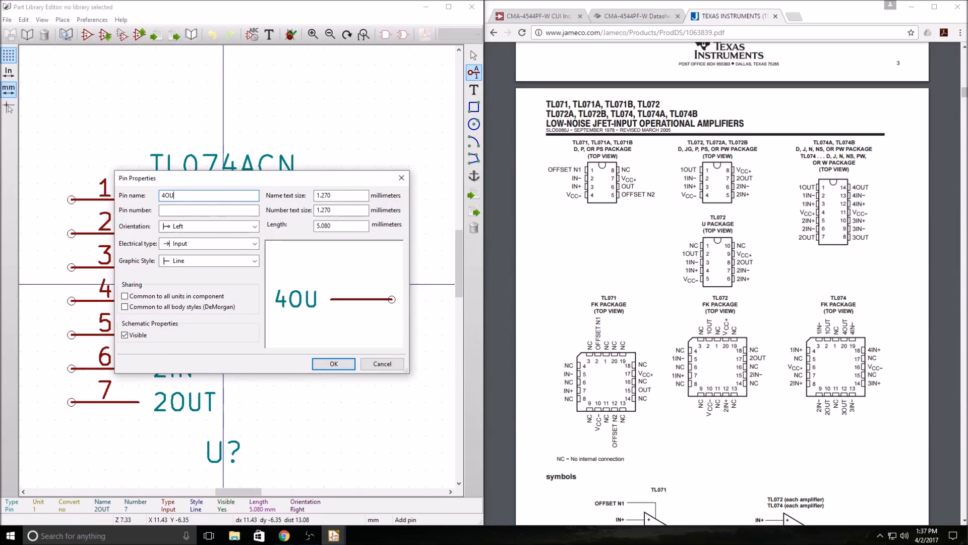
pyautogui.press('BackSpace')
pyautogui.write('TR')
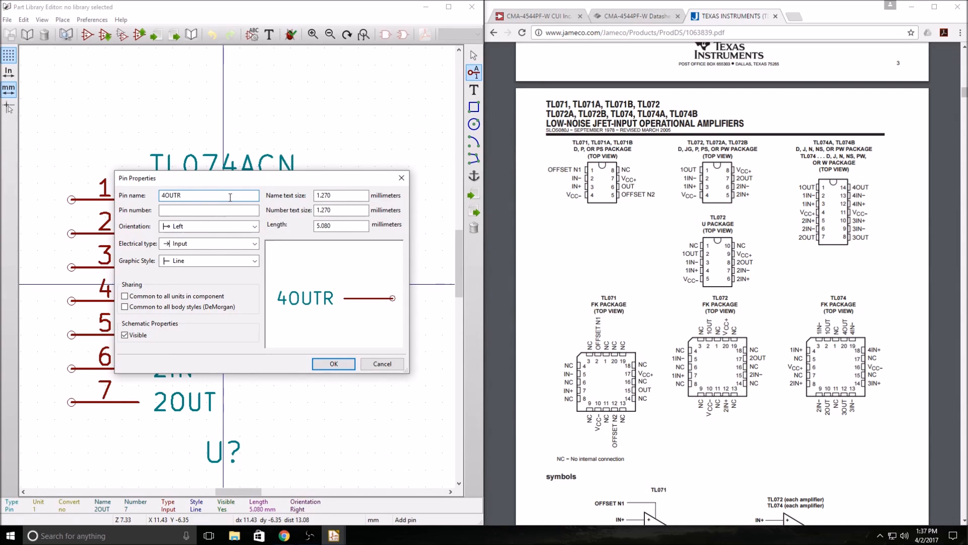
pyautogui.press('BackSpace')
pyautogui.click(182, 210)
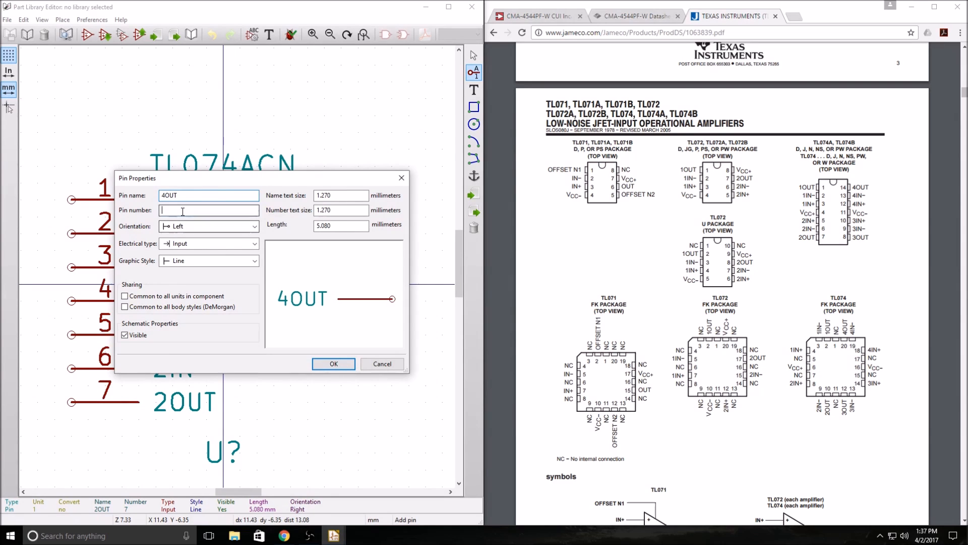
pyautogui.write('14')
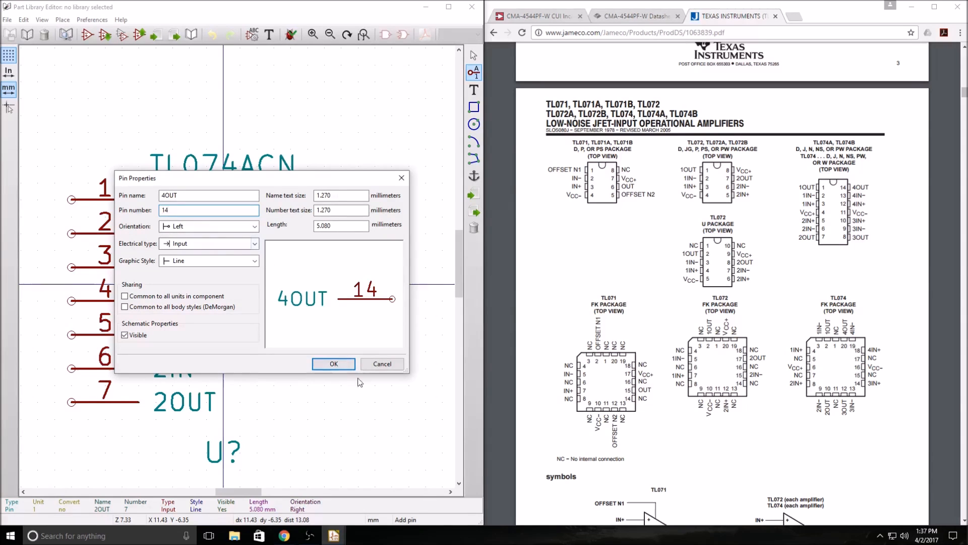
pyautogui.click(333, 363)
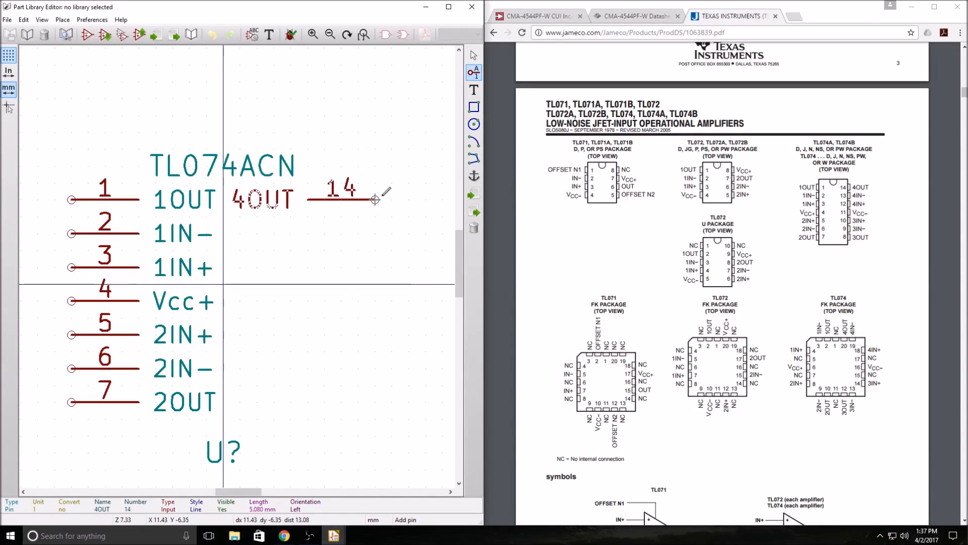
pyautogui.click(376, 200)
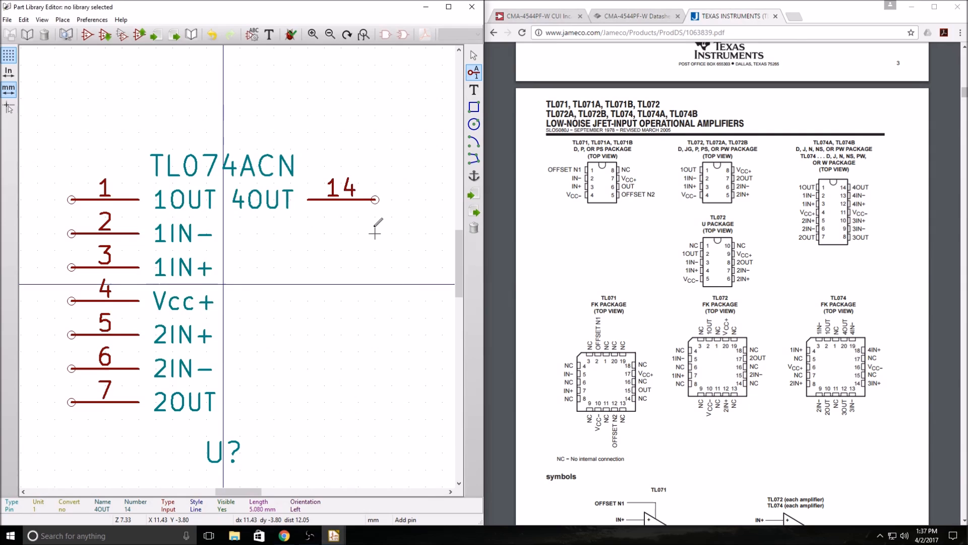
# Add an unnumbered pin named 4IN- directly below pin 14, at X 11.43, Y -3.80 mm
pyautogui.click(376, 232)
pyautogui.write('4IN-')
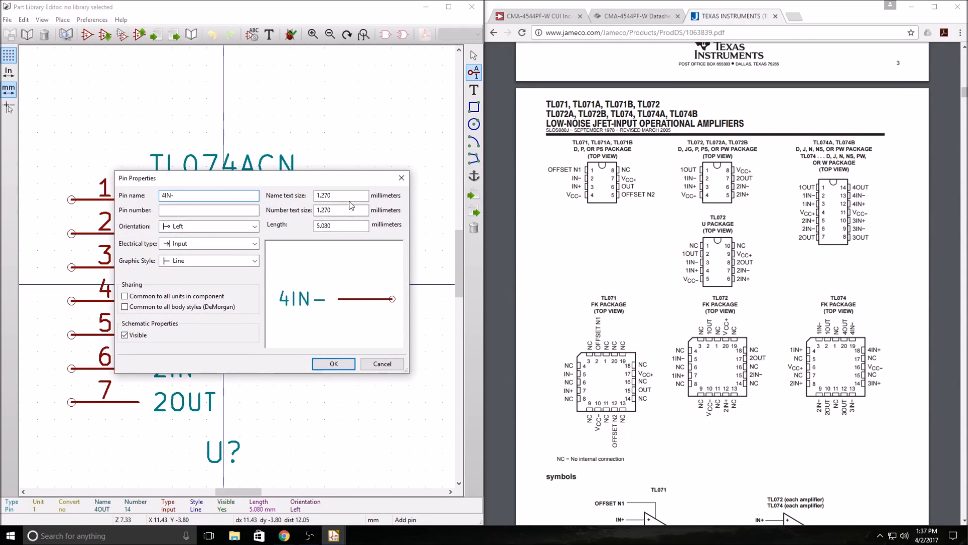
pyautogui.click(334, 364)
pyautogui.click(375, 233)
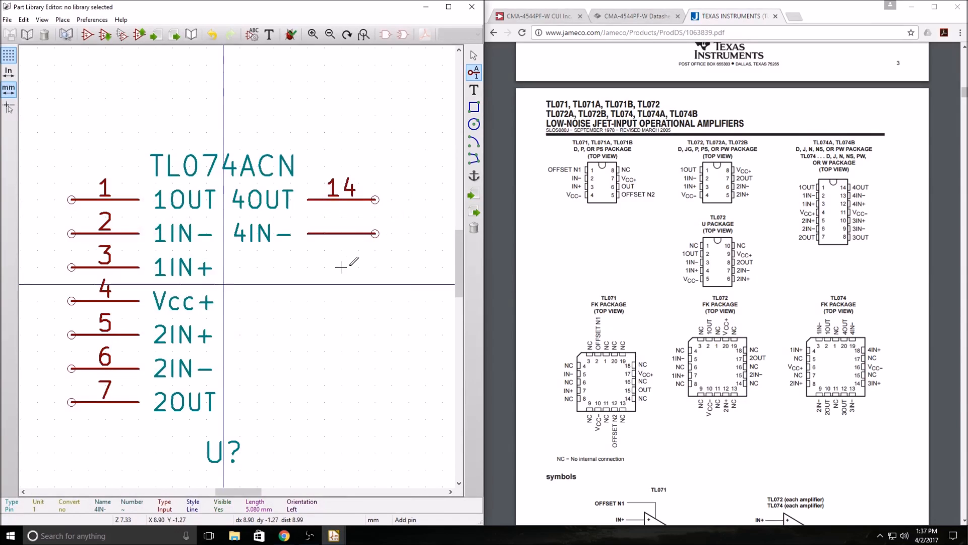
# Add an unnumbered pin named 4IN+ directly below the 4IN- pin, at X 11.43, Y -1.27 mm
pyautogui.click(375, 267)
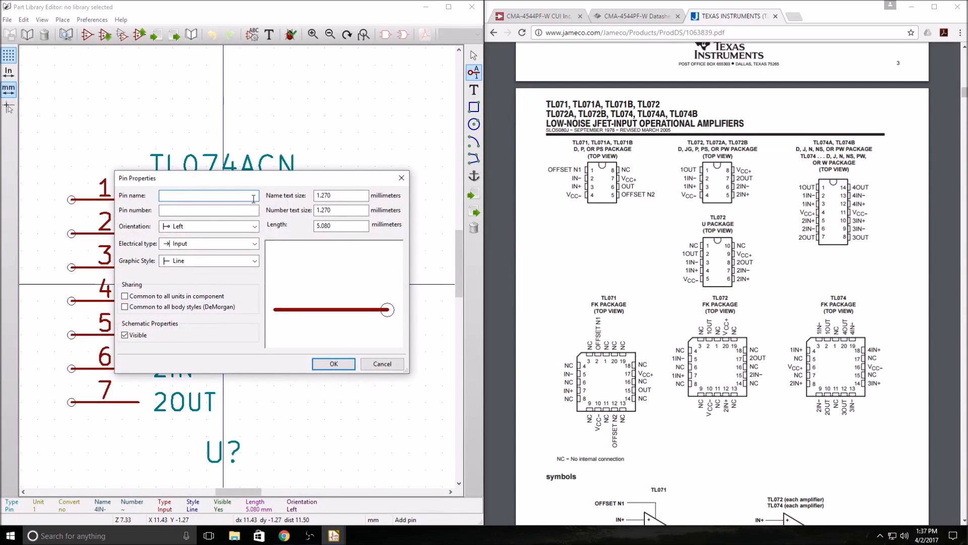
pyautogui.write('4IN')
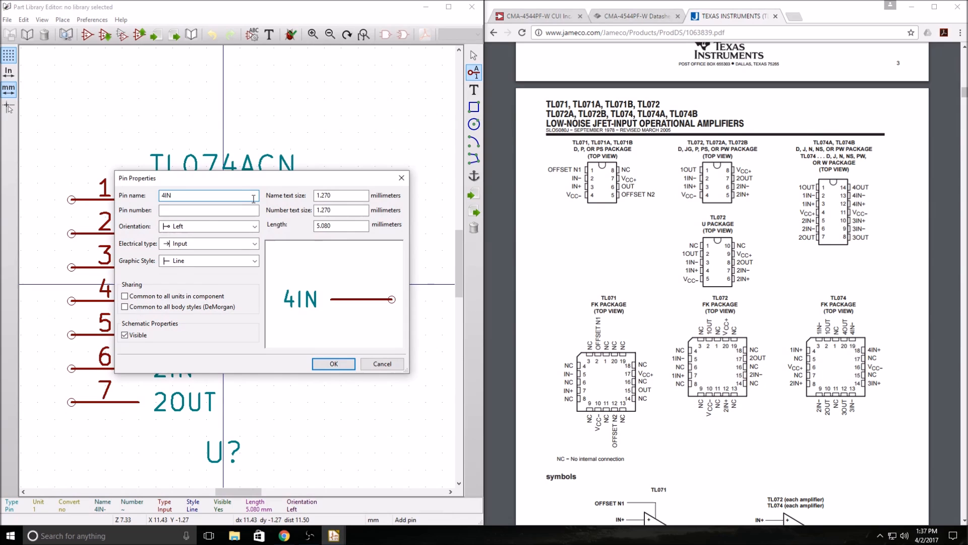
pyautogui.write('+')
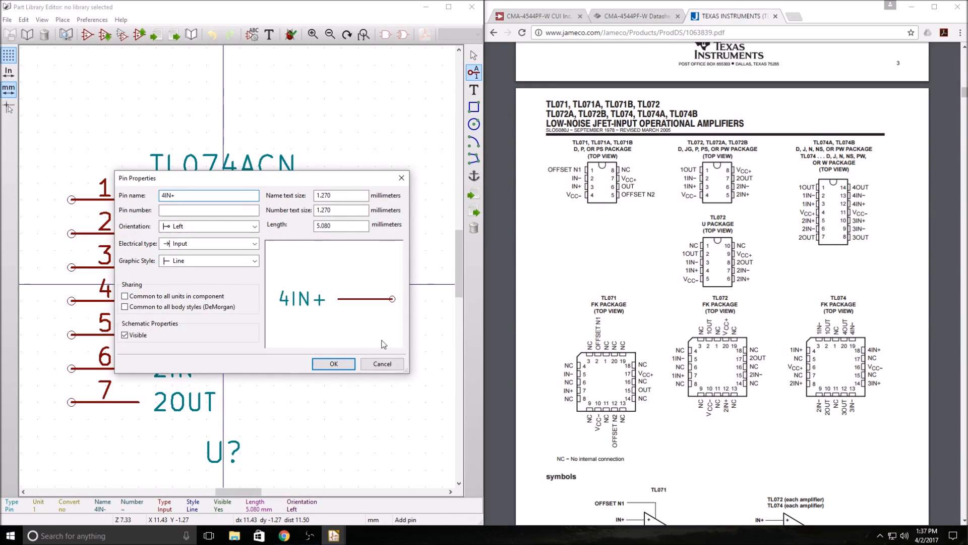
pyautogui.click(334, 364)
pyautogui.click(375, 266)
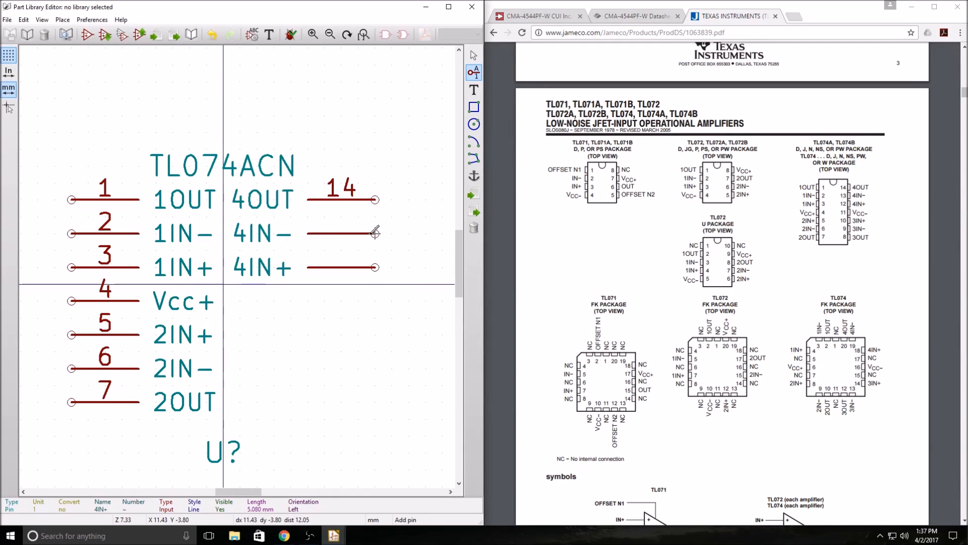
# Set the pin number of the 4IN- pin to 13
pyautogui.doubleClick(341, 231)
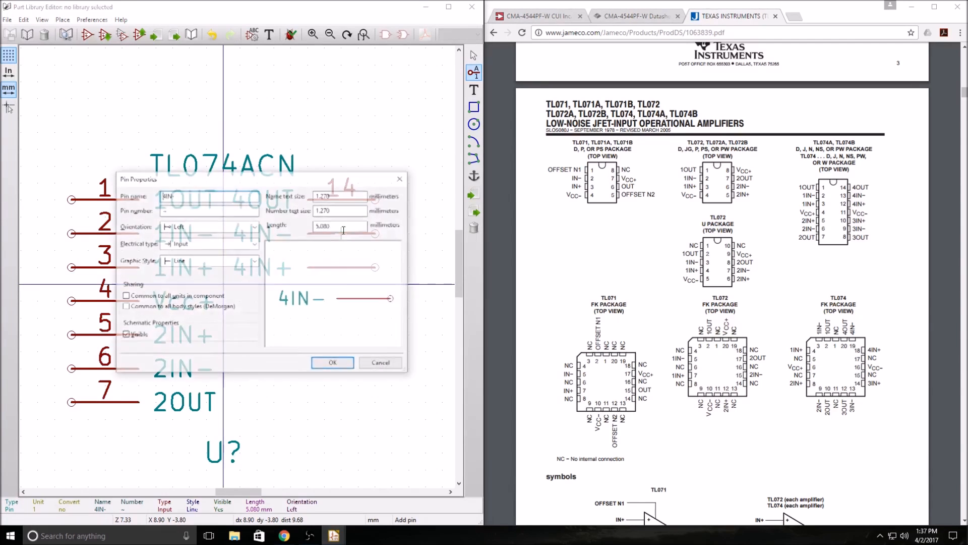
pyautogui.click(175, 210)
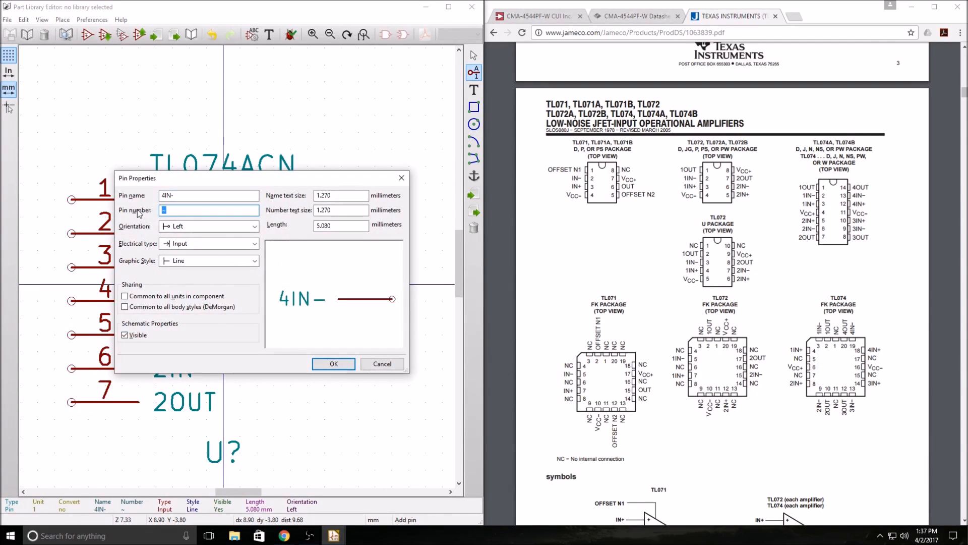
pyautogui.write('13')
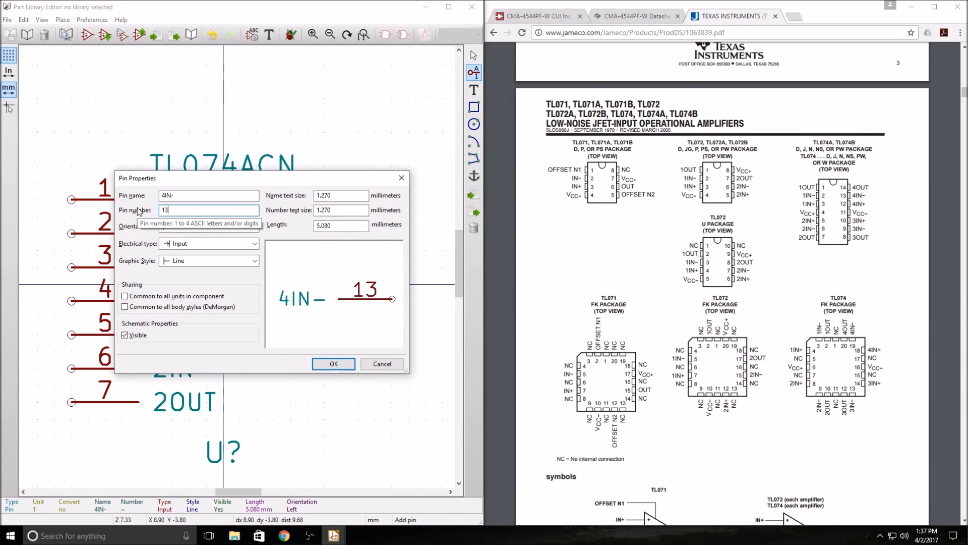
pyautogui.press('Return')
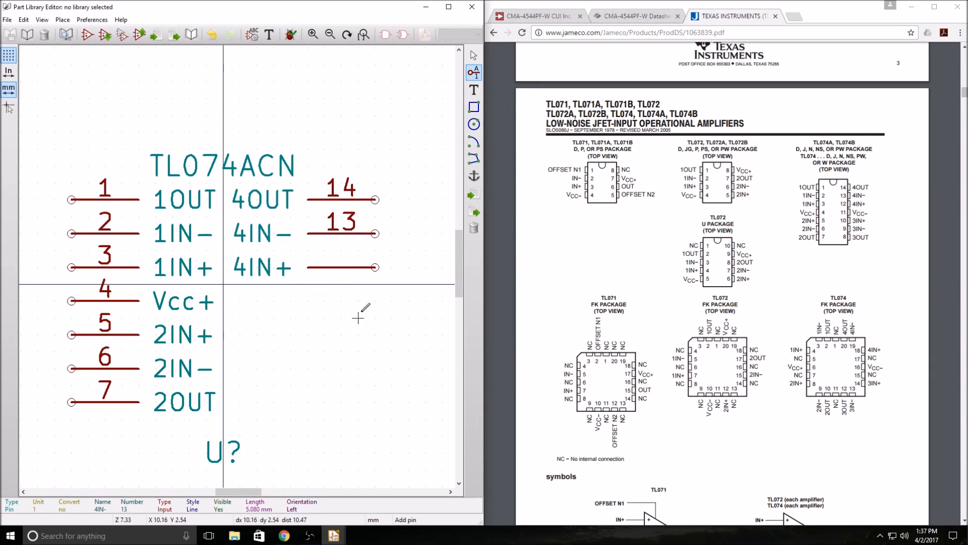
# Set the pin number of the 4IN+ pin to 12
pyautogui.doubleClick(339, 265)
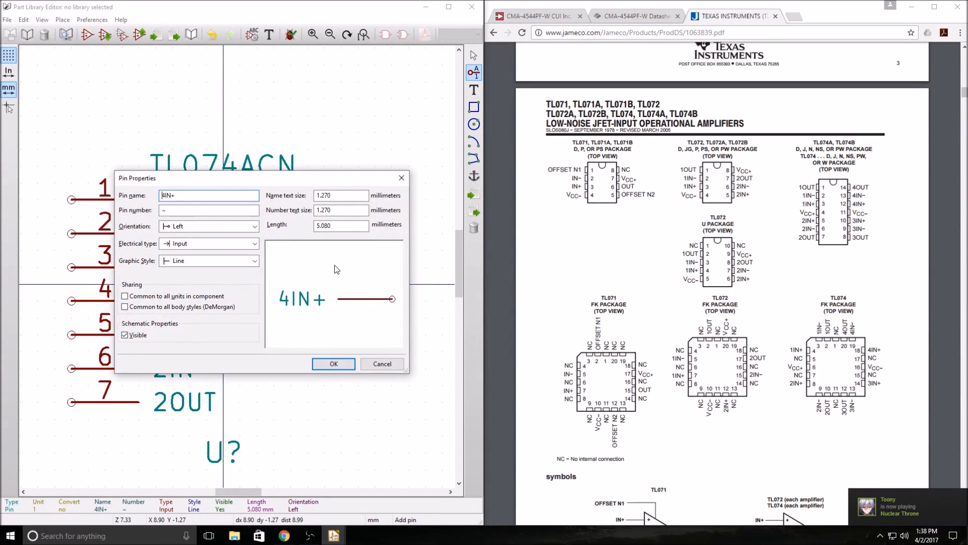
pyautogui.click(185, 214)
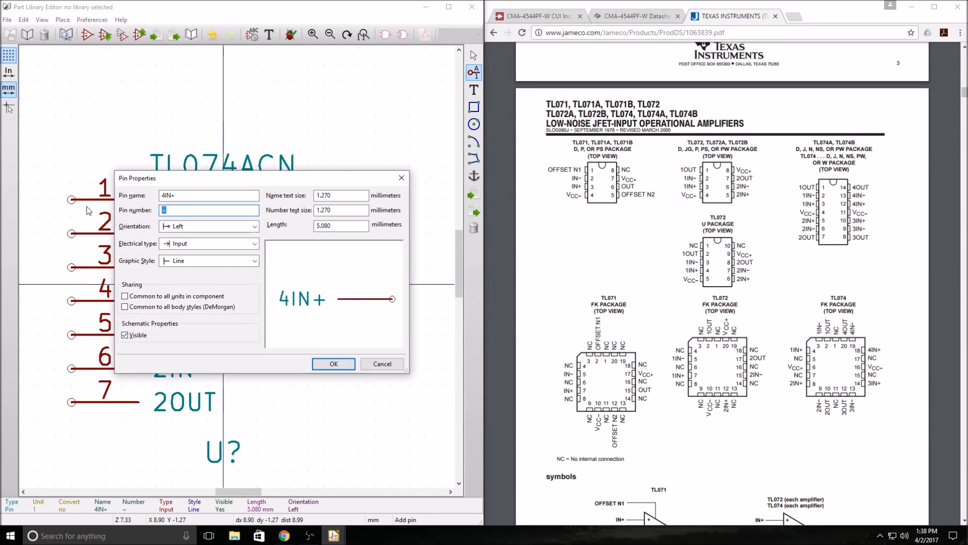
pyautogui.write('123')
pyautogui.press('BackSpace')
pyautogui.press('Return')
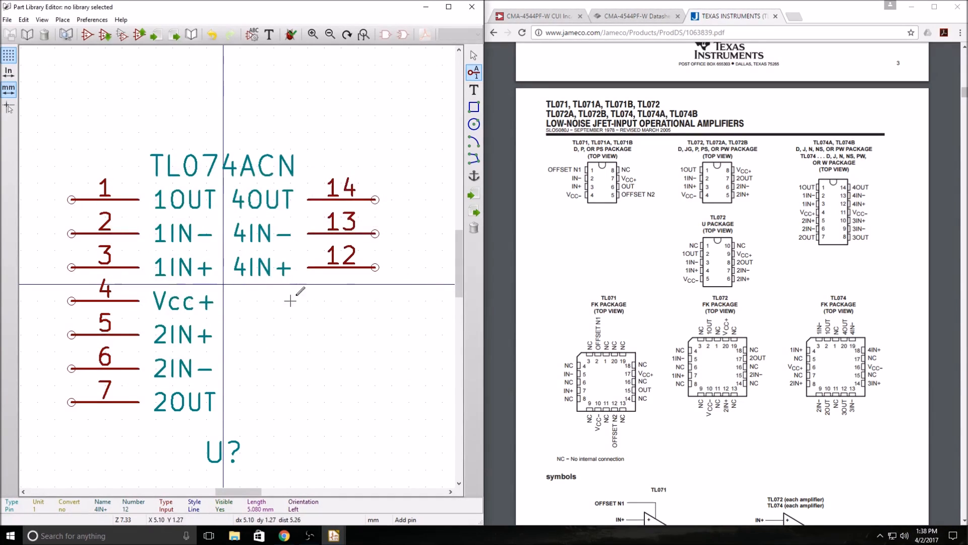
# Add pin 11 named Vcc- directly below pin 12, at X 11.43, Y 1.27 mm
pyautogui.click(384, 301)
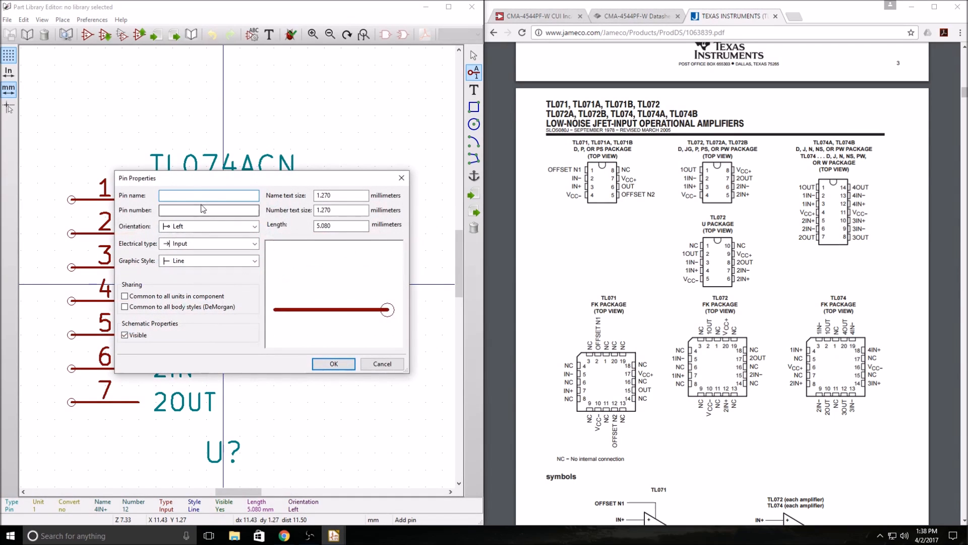
pyautogui.write('Vcc-')
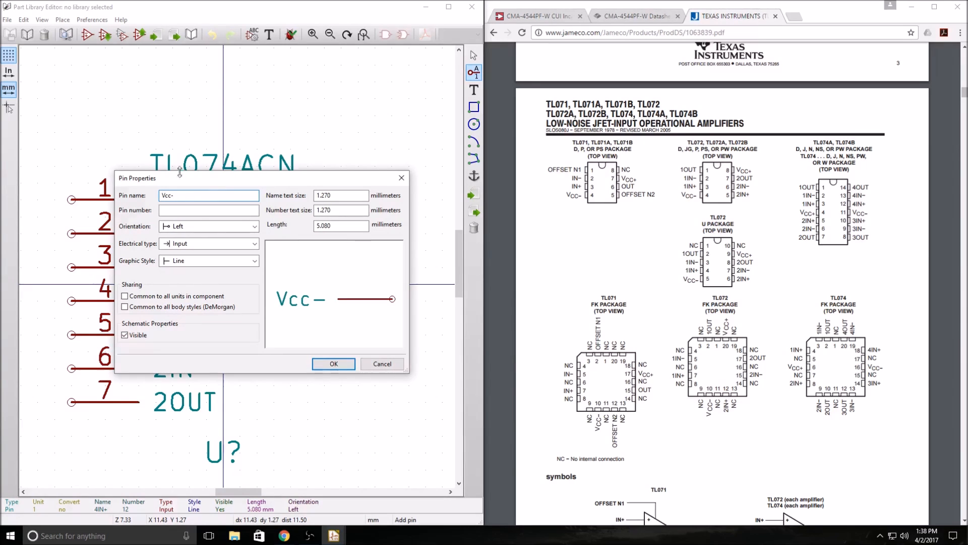
pyautogui.press('Tab')
pyautogui.write('11')
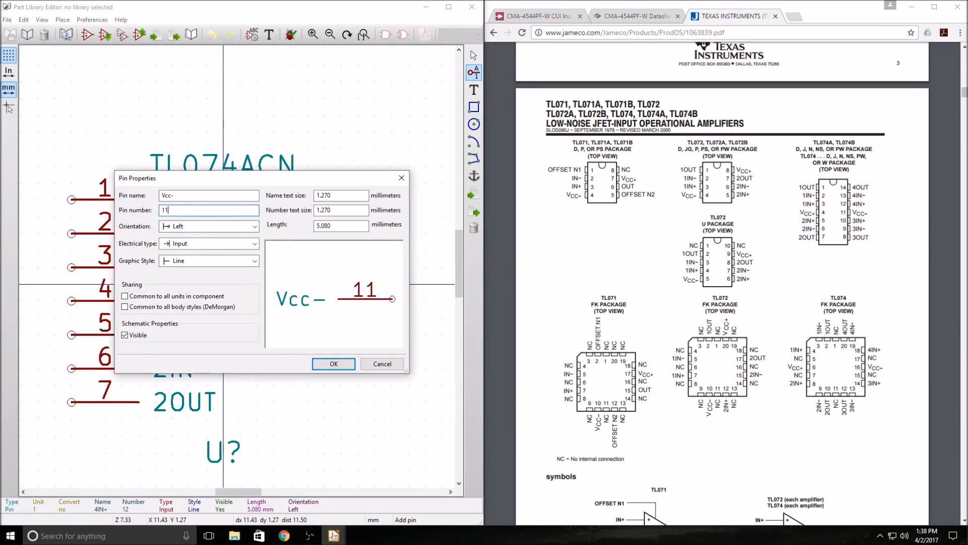
pyautogui.click(333, 363)
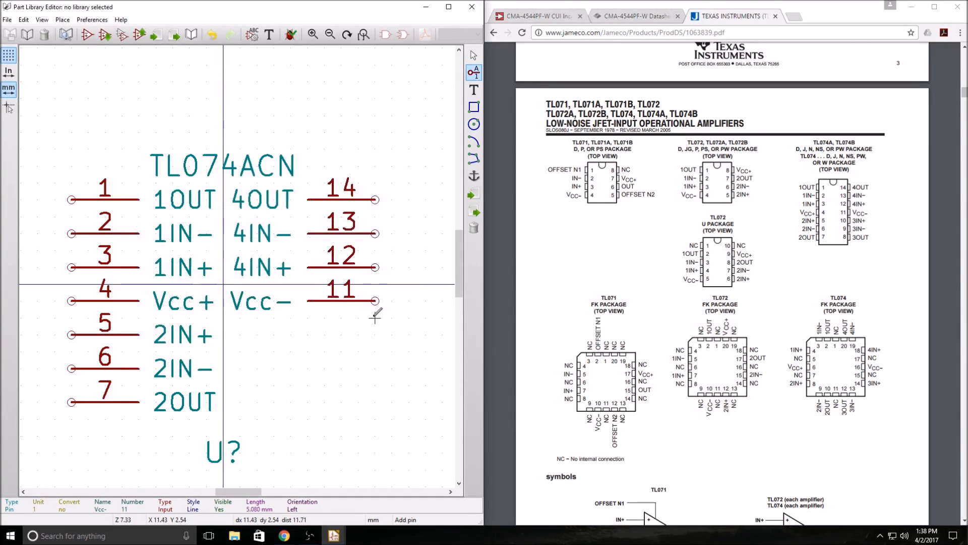
# Add pin 10 named 3IN- directly below pin 11, at X 11.43, Y 3.80 mm
pyautogui.click(376, 334)
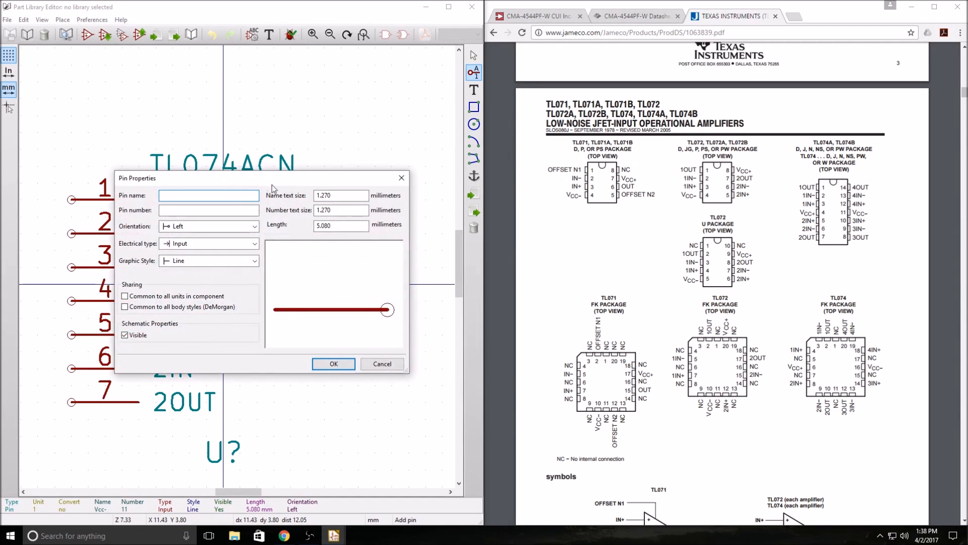
pyautogui.write('3')
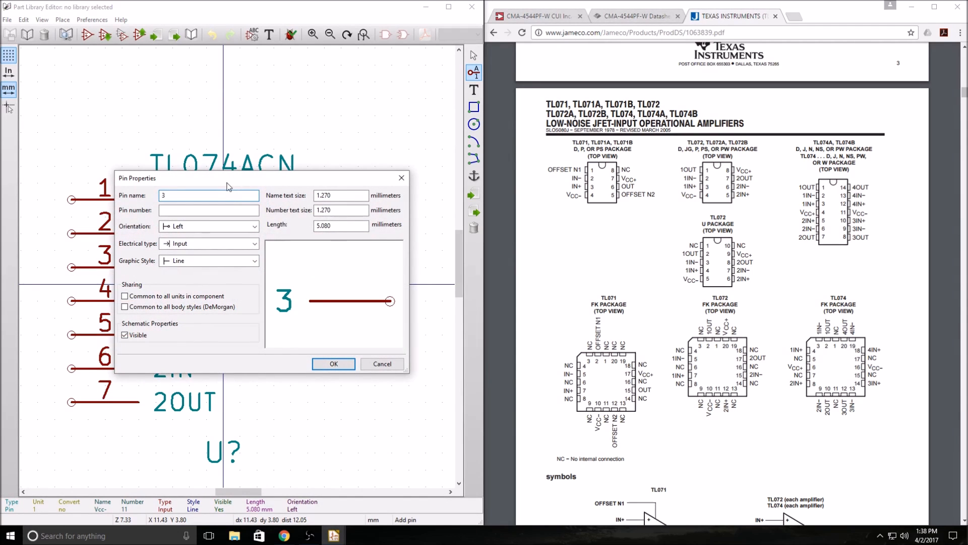
pyautogui.write('IN-')
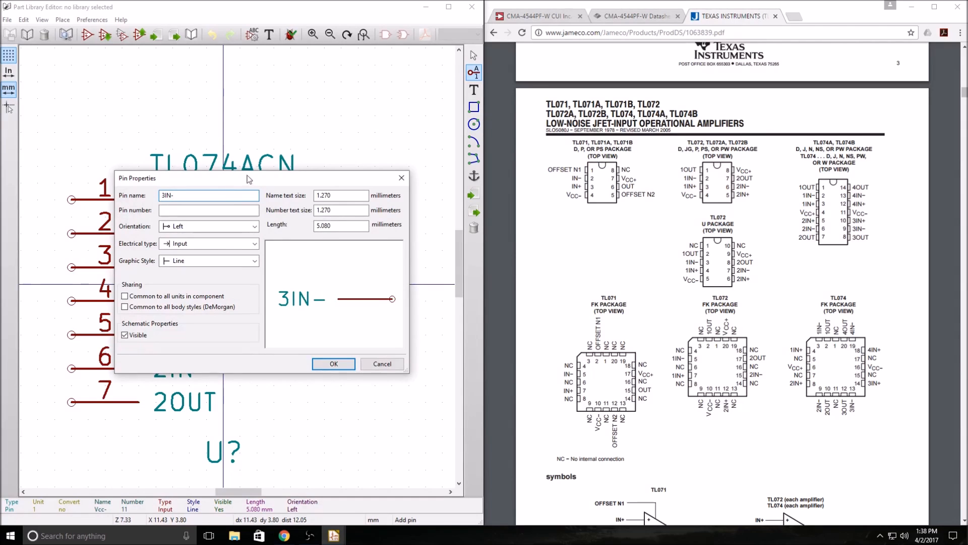
pyautogui.click(179, 207)
pyautogui.write('10')
pyautogui.press('Return')
pyautogui.click(375, 335)
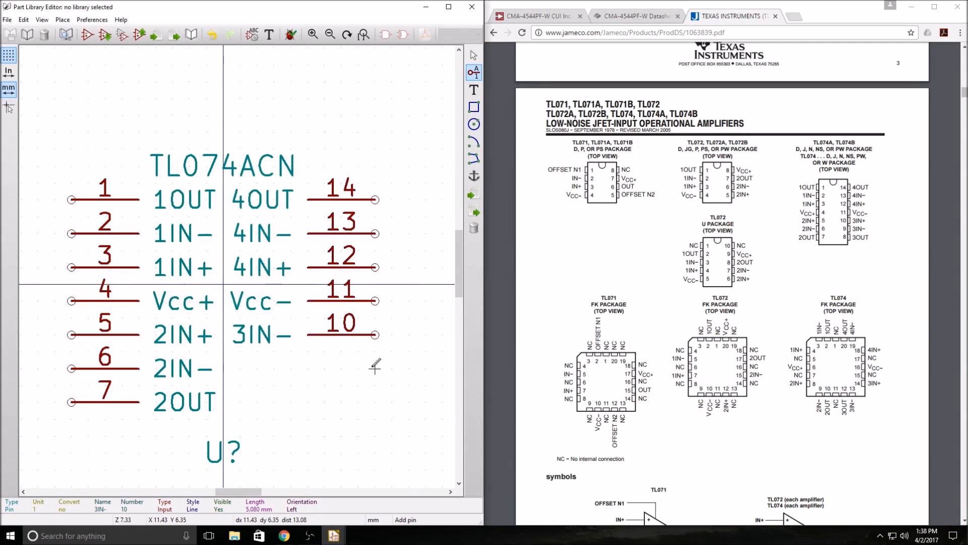
# Add pin 9 named 3IN- directly below pin 10, at X 11.43, Y 6.35 mm
pyautogui.click(374, 368)
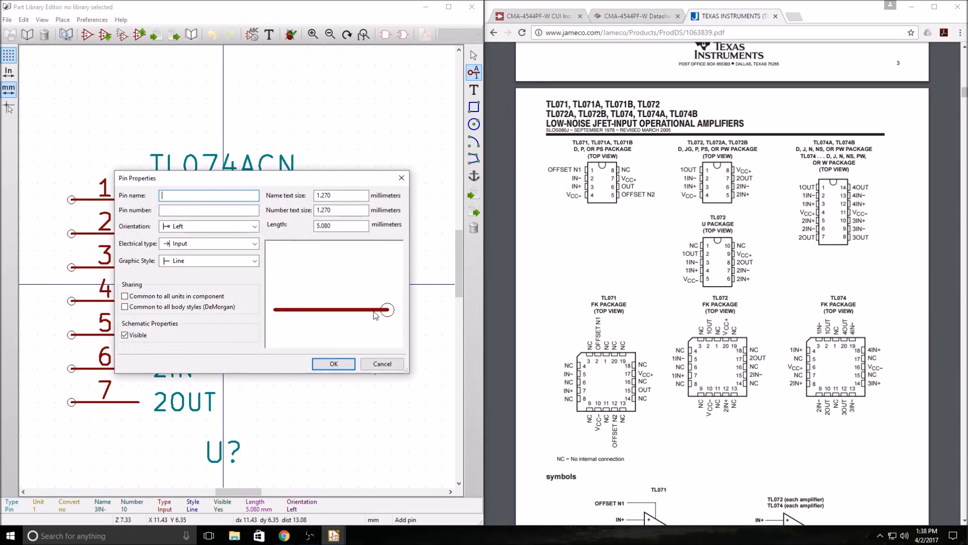
pyautogui.write('3IN-')
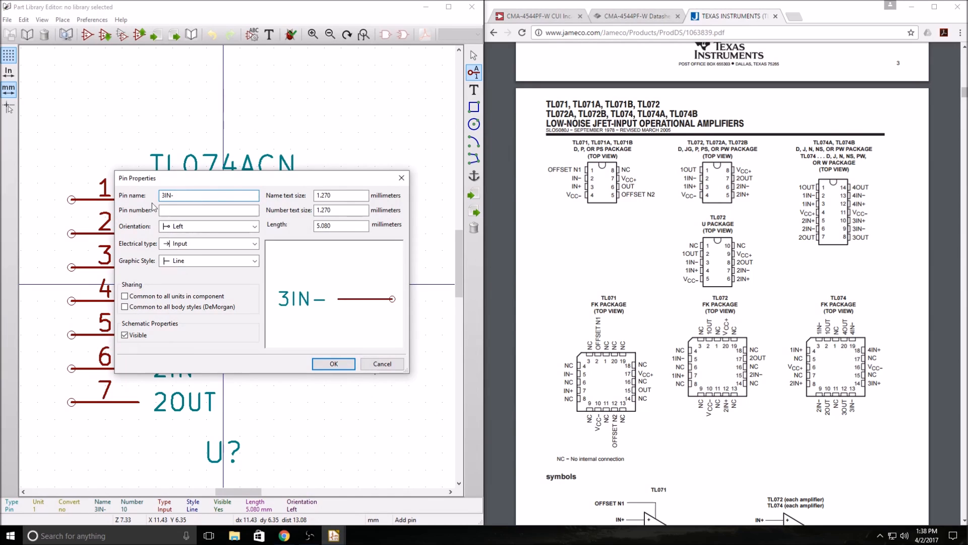
pyautogui.click(173, 210)
pyautogui.write('9')
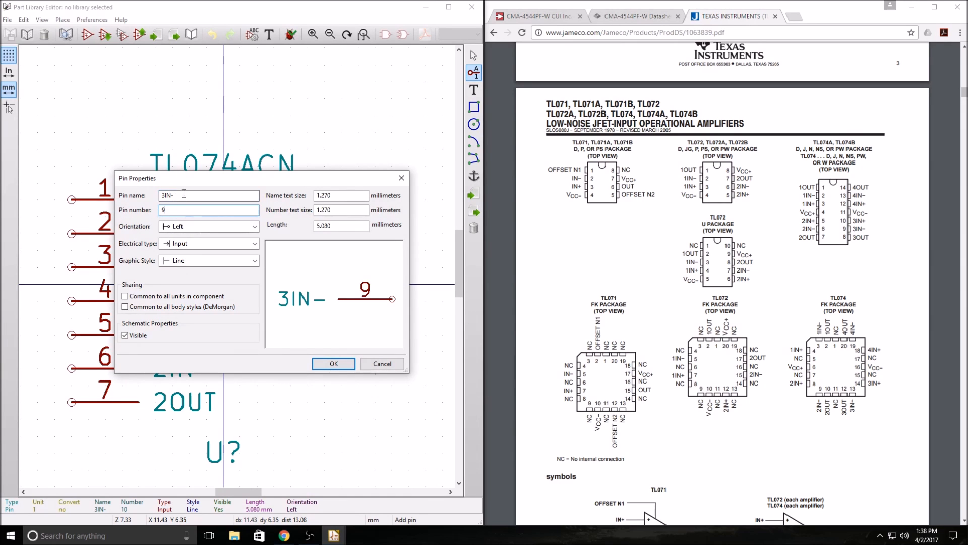
pyautogui.click(334, 363)
pyautogui.click(375, 368)
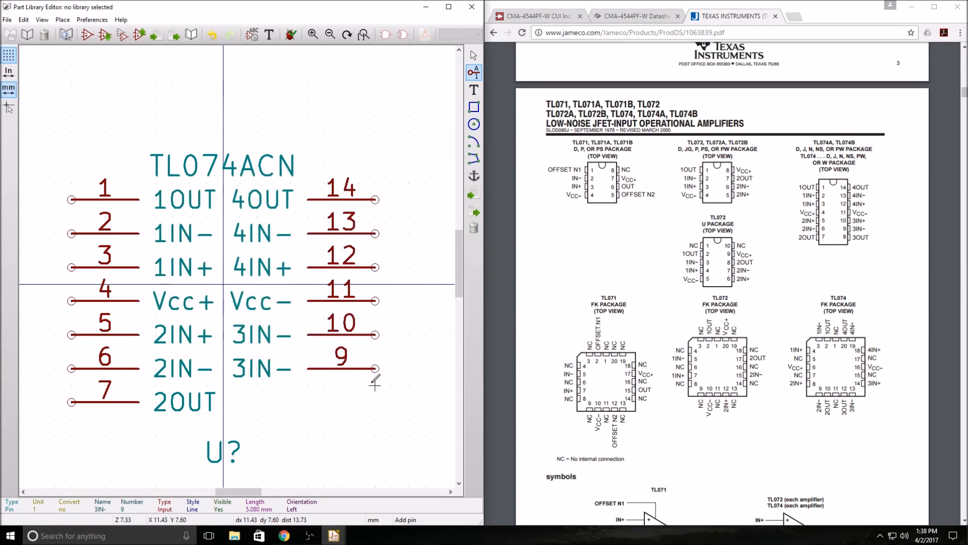
# Add pin 8 named 3OUT directly below pin 9, at X 11.43, Y 8.90 mm
pyautogui.click(375, 402)
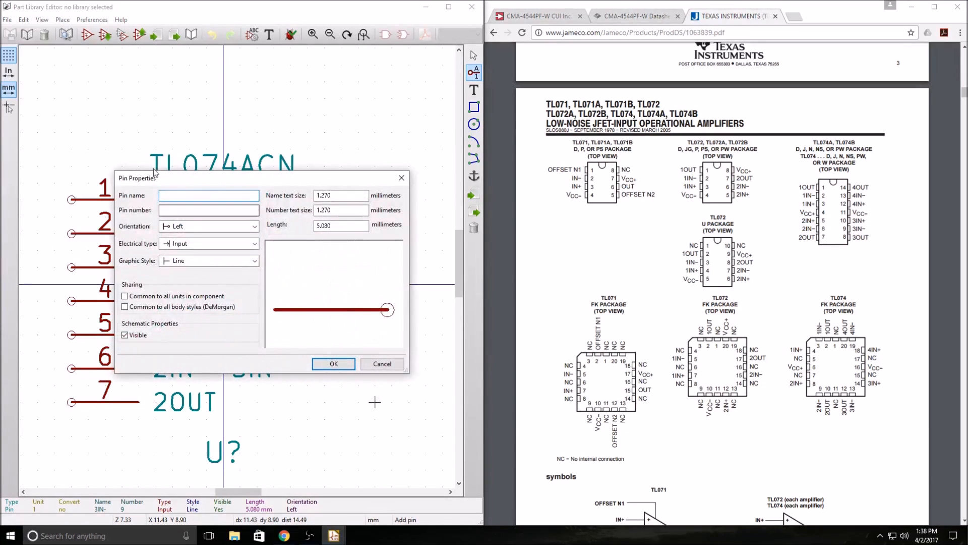
pyautogui.write('3OUT')
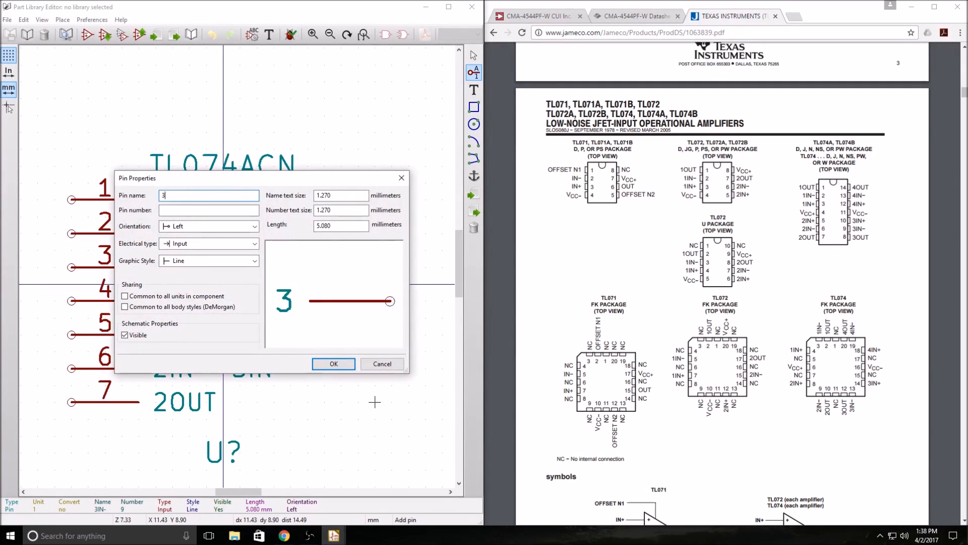
pyautogui.click(176, 208)
pyautogui.write('8')
pyautogui.click(331, 363)
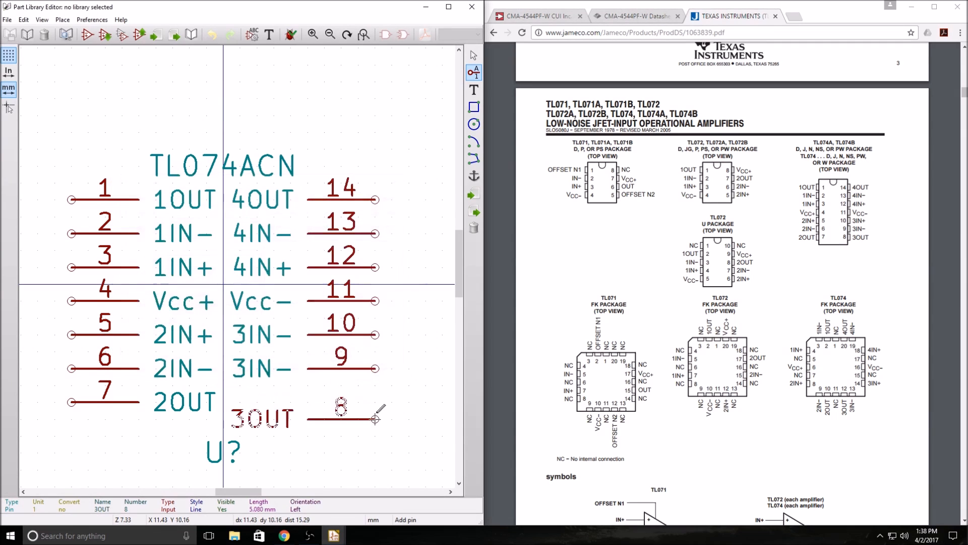
pyautogui.click(386, 401)
# Try to draw a rectangle around the pin names between the two pin columns
pyautogui.scroll(1, 172, 317)
pyautogui.scroll(-2, 237, 267)
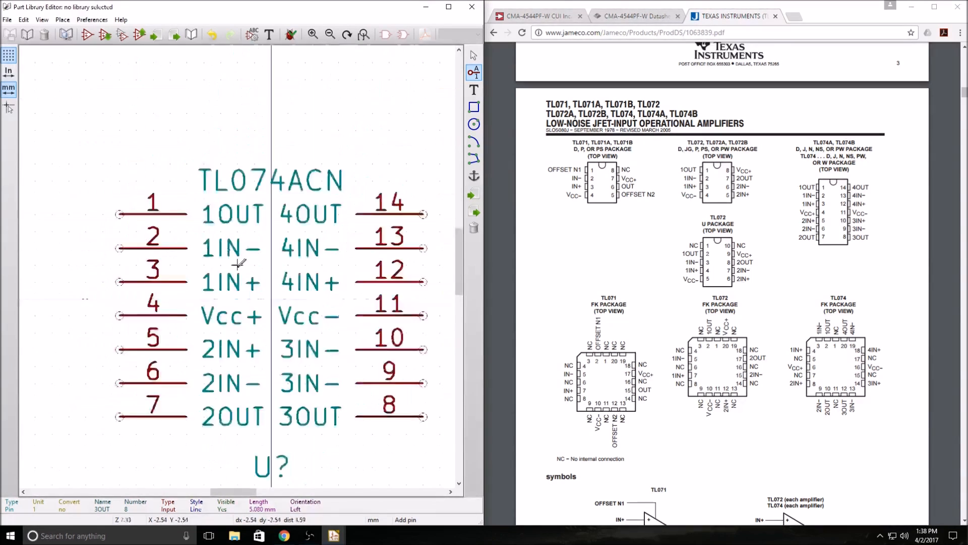
pyautogui.click(474, 107)
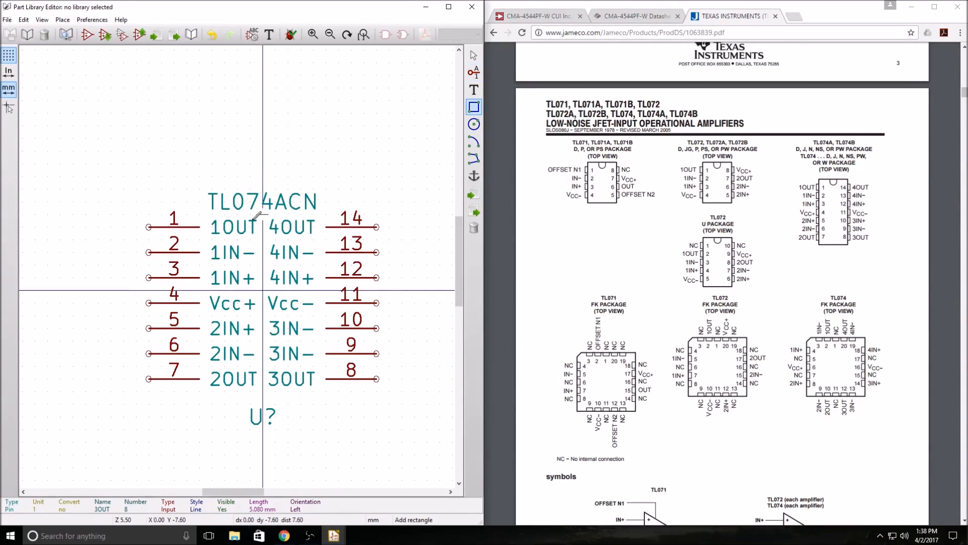
pyautogui.moveTo(200, 215); pyautogui.dragTo(339, 392)
pyautogui.click(328, 389)
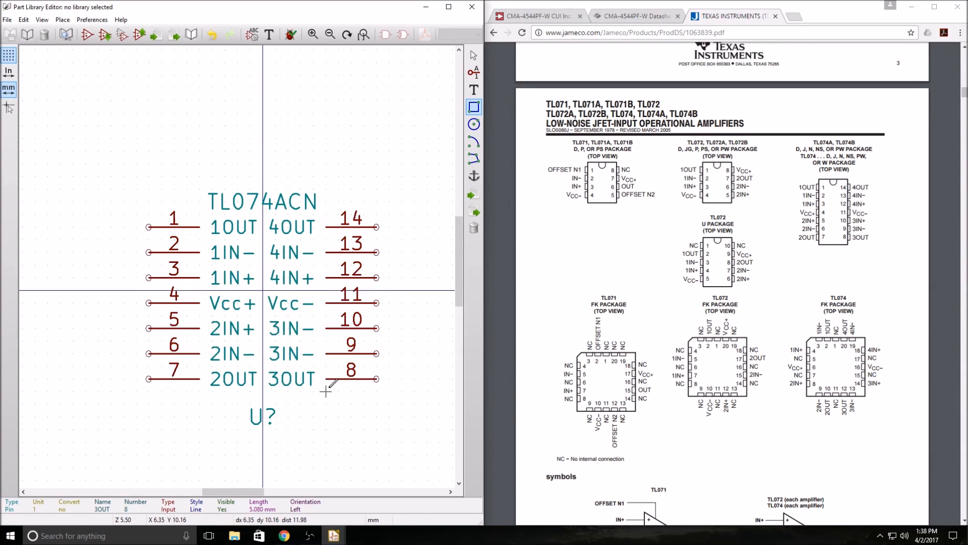
# Draw the body rectangle around the pin names, from about X -6.35, Y -7.60 to X 6.35, Y 10.16 mm
pyautogui.click(474, 106)
pyautogui.click(200, 215)
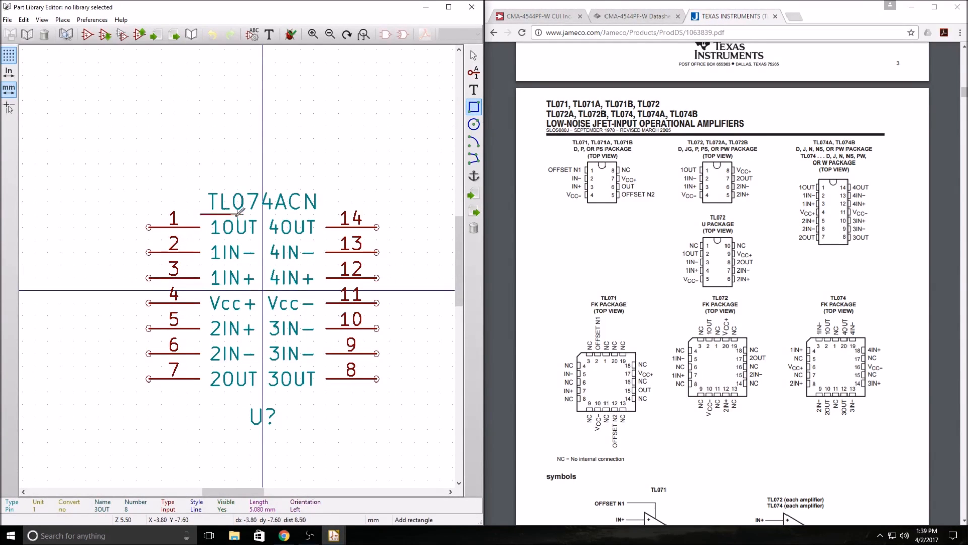
pyautogui.click(327, 388)
pyautogui.rightClick(364, 423)
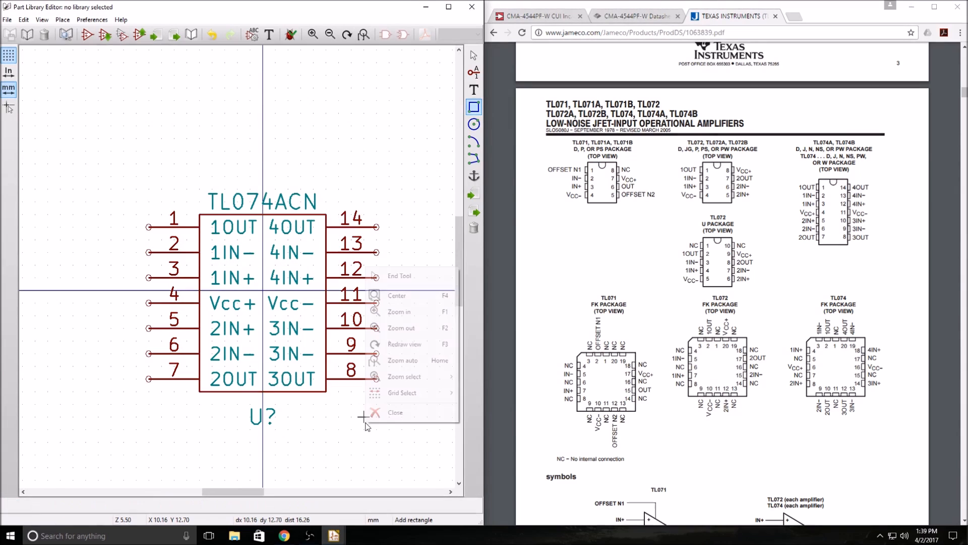
pyautogui.click(313, 422)
pyautogui.rightClick(325, 441)
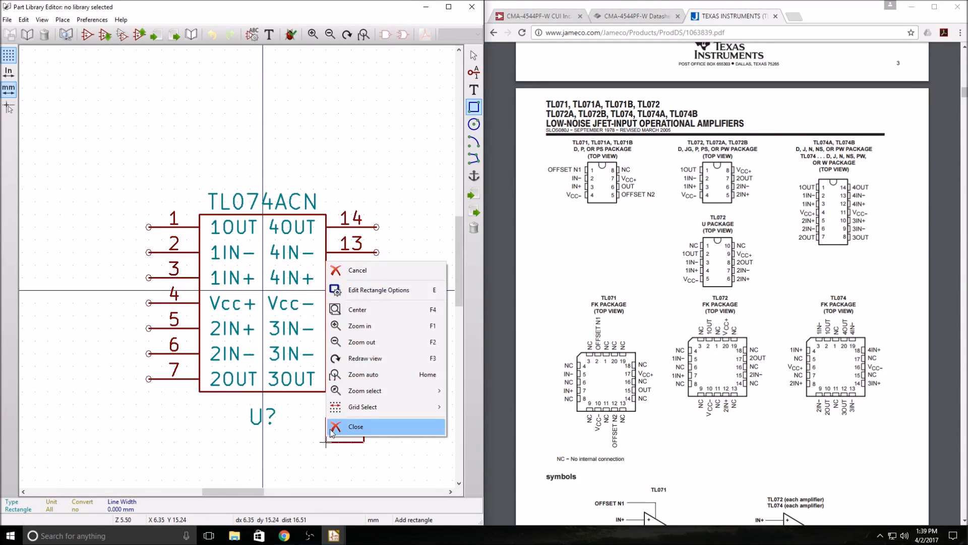
pyautogui.click(388, 270)
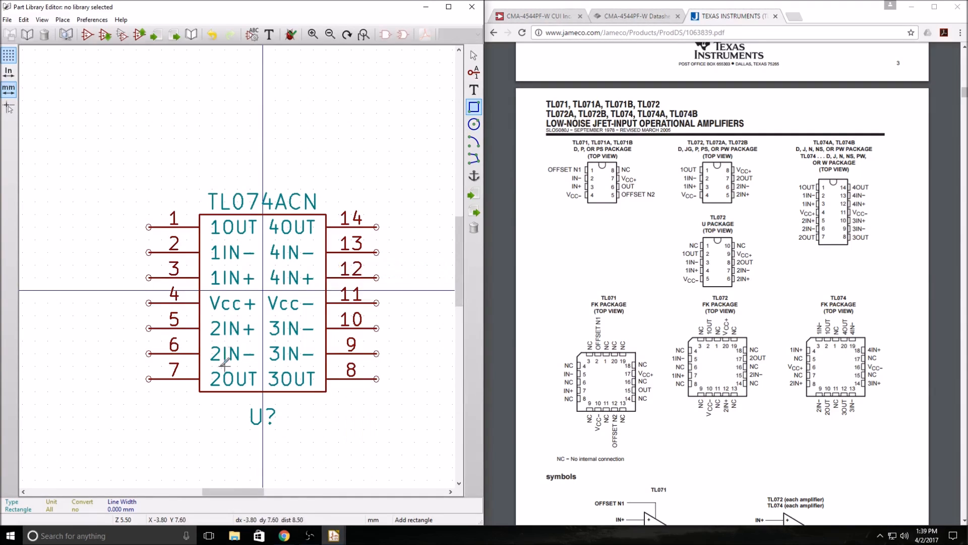
# Move the U? reference up so it sits directly beneath the body rectangle, centred on the vertical axis
pyautogui.click(474, 55)
pyautogui.moveTo(123, 189); pyautogui.dragTo(388, 392)
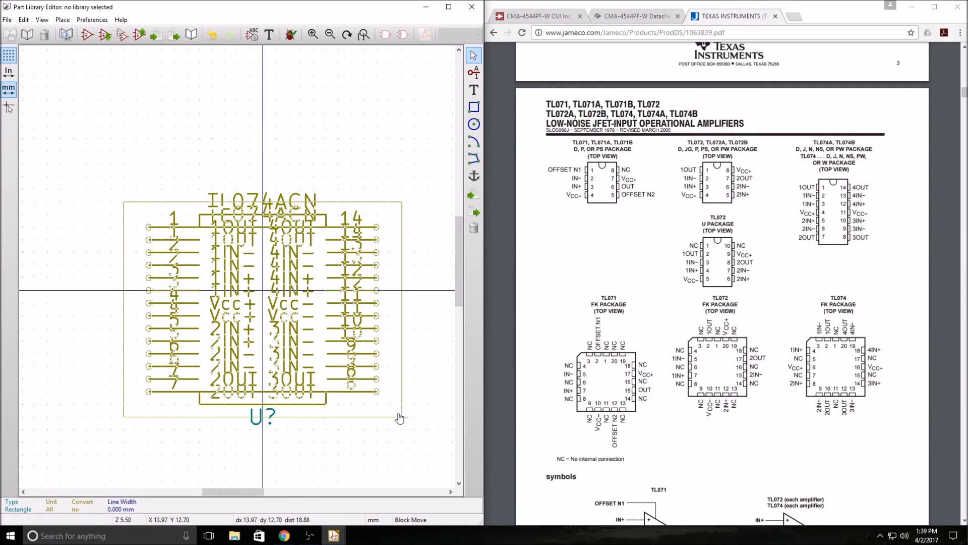
pyautogui.press('Escape')
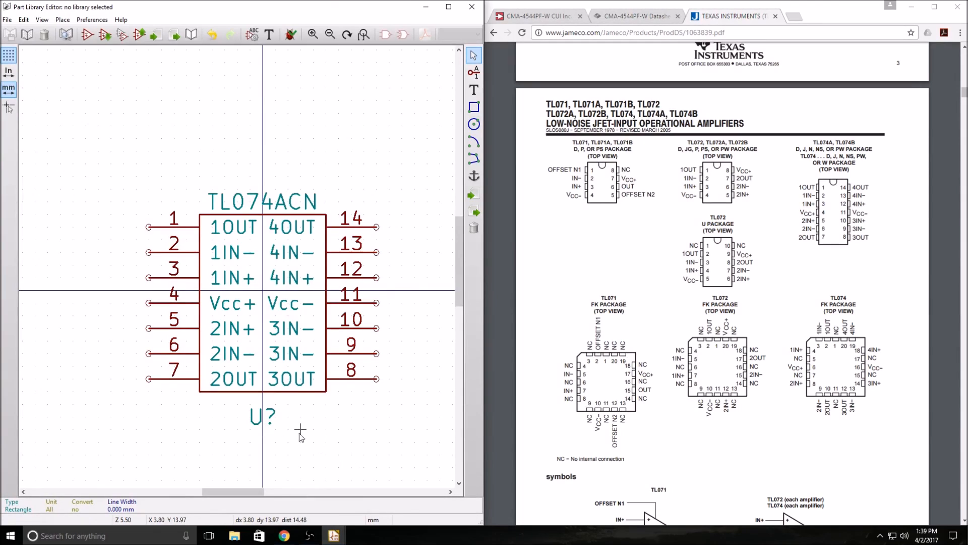
pyautogui.press('m')
pyautogui.click(262, 408)
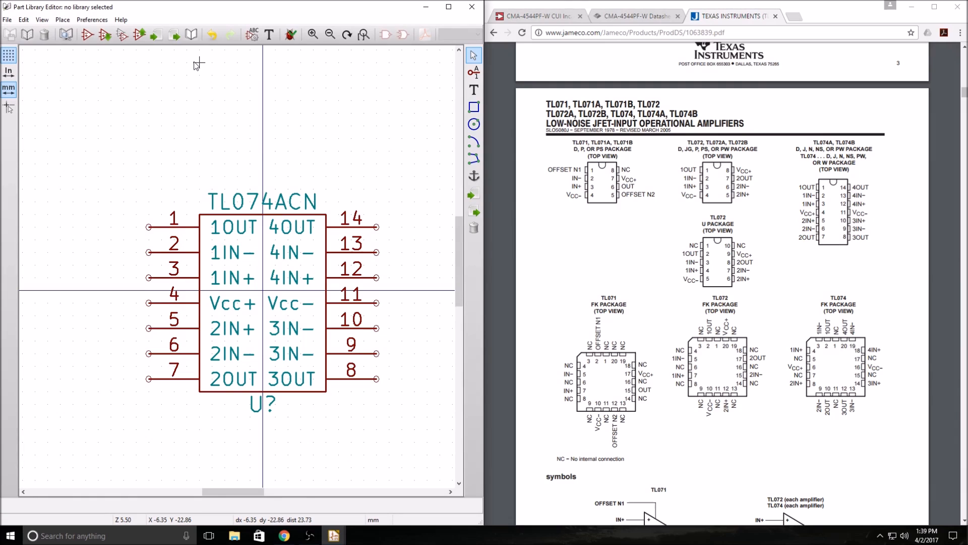
# Save the TL074ACN part as a new library file in the E:\ECE2001\project1\firstproject folder
pyautogui.click(191, 34)
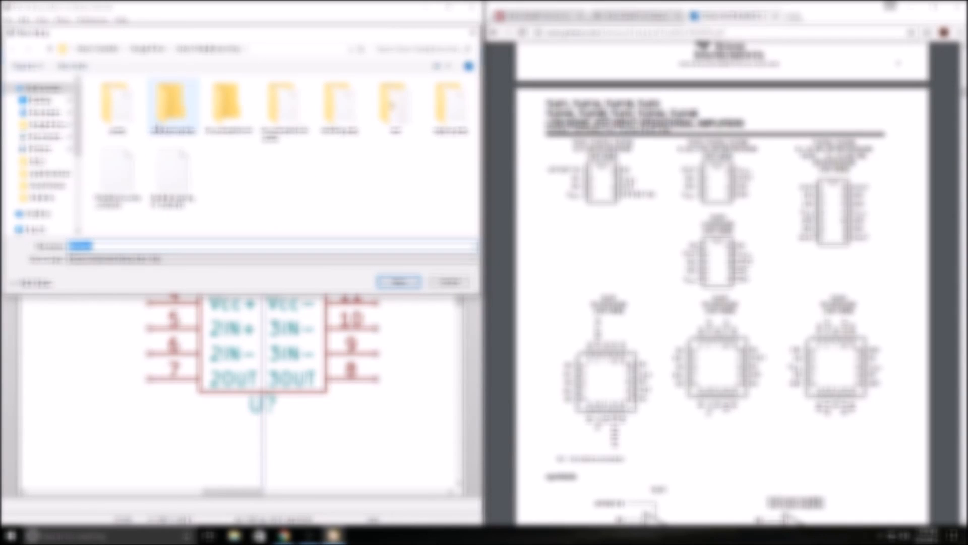
pyautogui.scroll(-3, 78, 177)
pyautogui.scroll(-1, 45, 176)
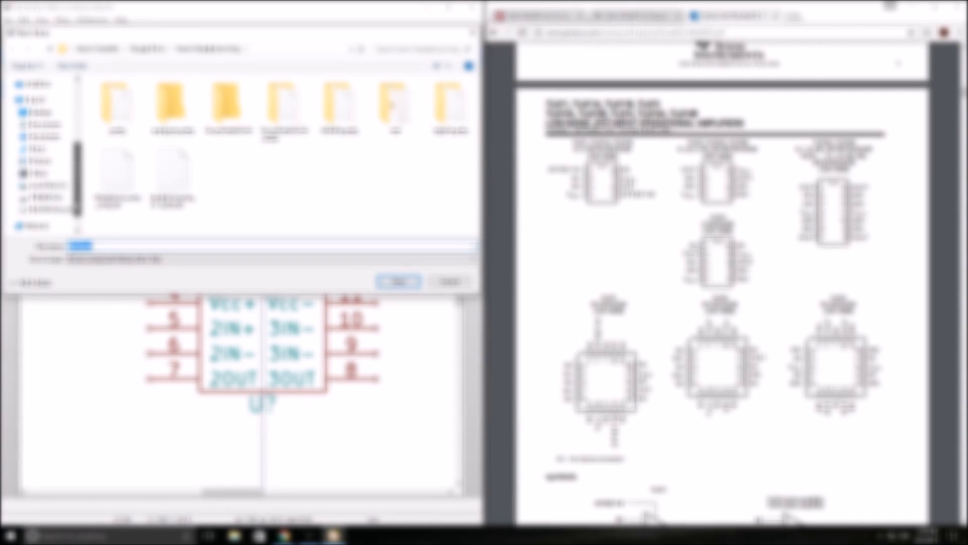
pyautogui.click(45, 197)
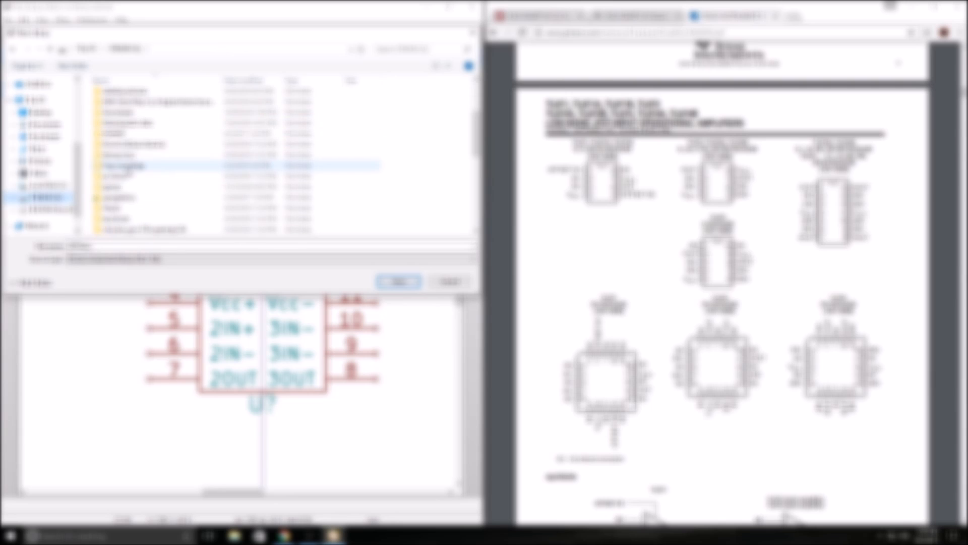
pyautogui.doubleClick(126, 133)
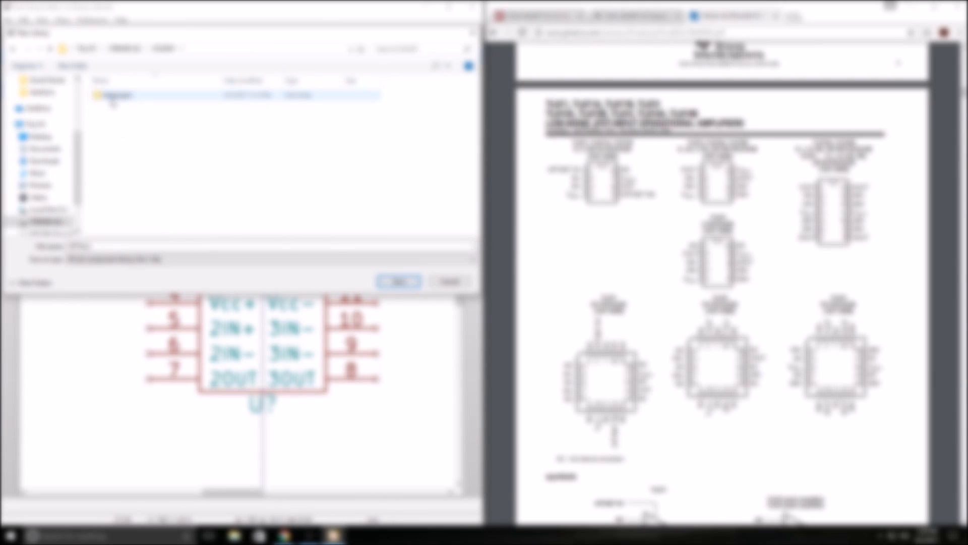
pyautogui.doubleClick(114, 101)
pyautogui.click(100, 245)
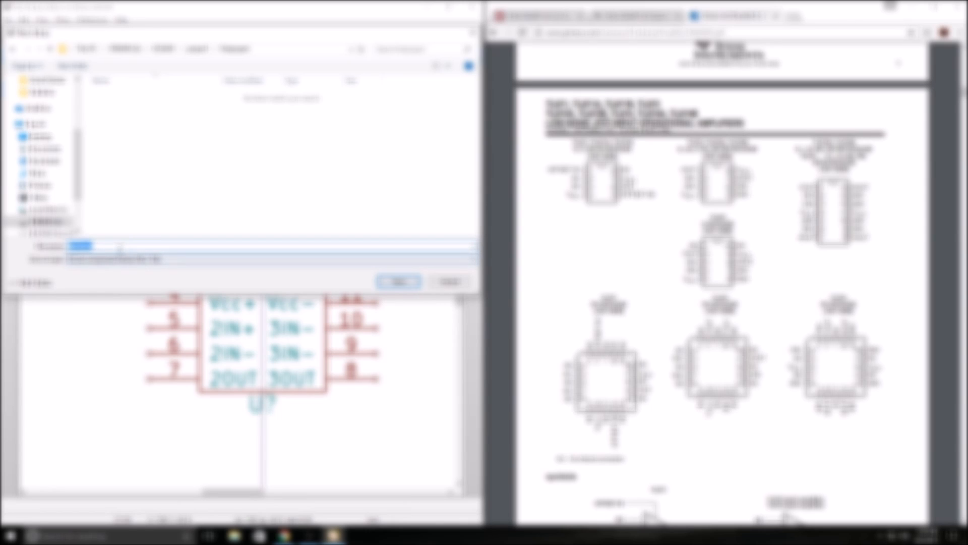
pyautogui.press('BackSpace')
pyautogui.click(391, 286)
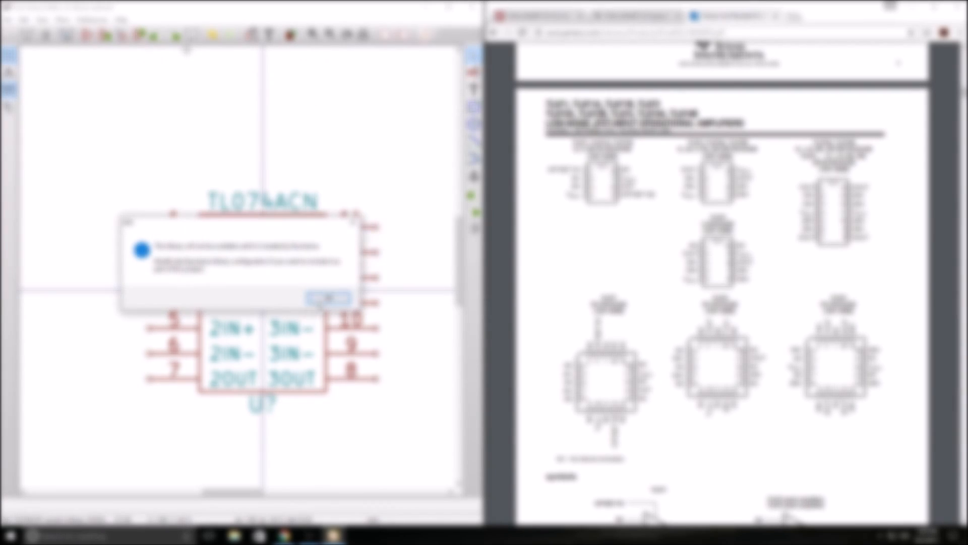
pyautogui.click(320, 300)
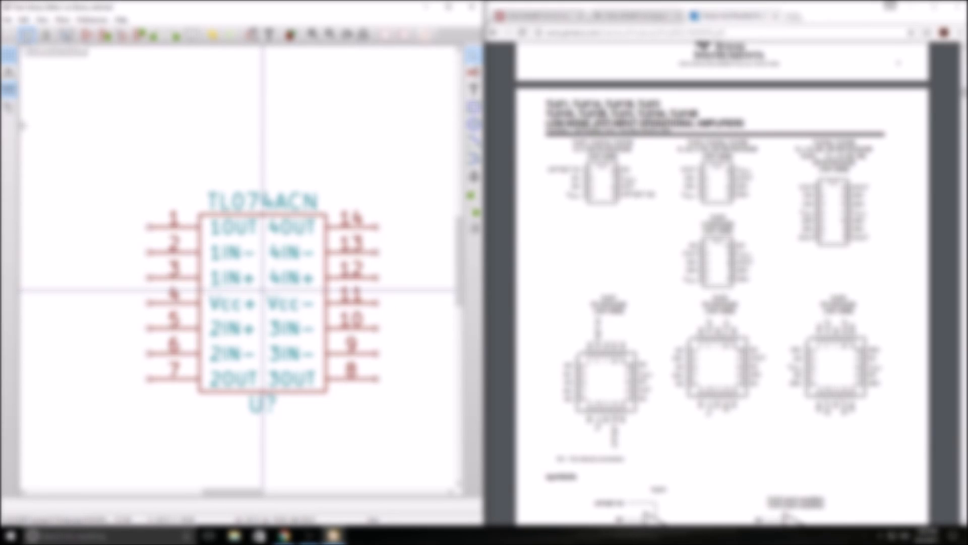
# Look through the list of available libraries for the newly saved library
pyautogui.click(26, 37)
pyautogui.scroll(-5, 220, 252)
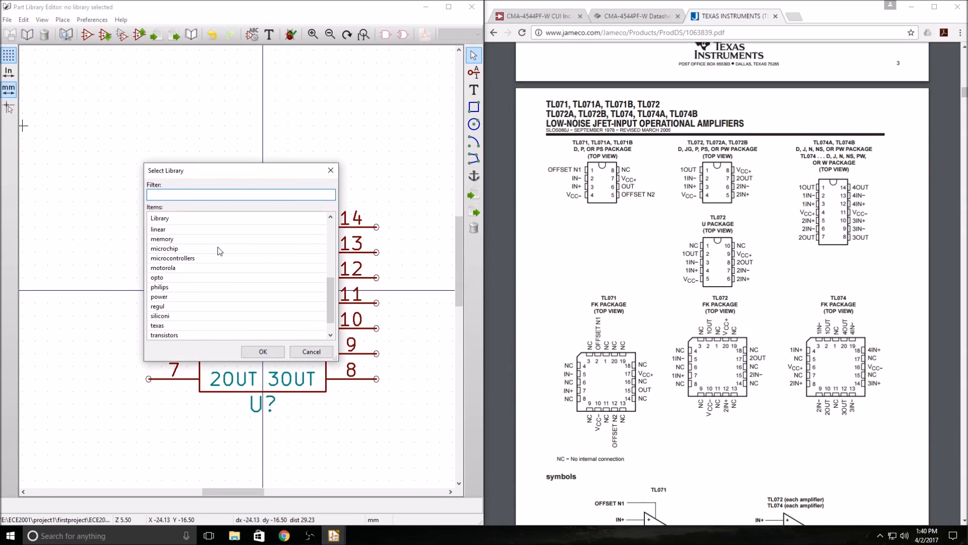
pyautogui.scroll(5, 225, 284)
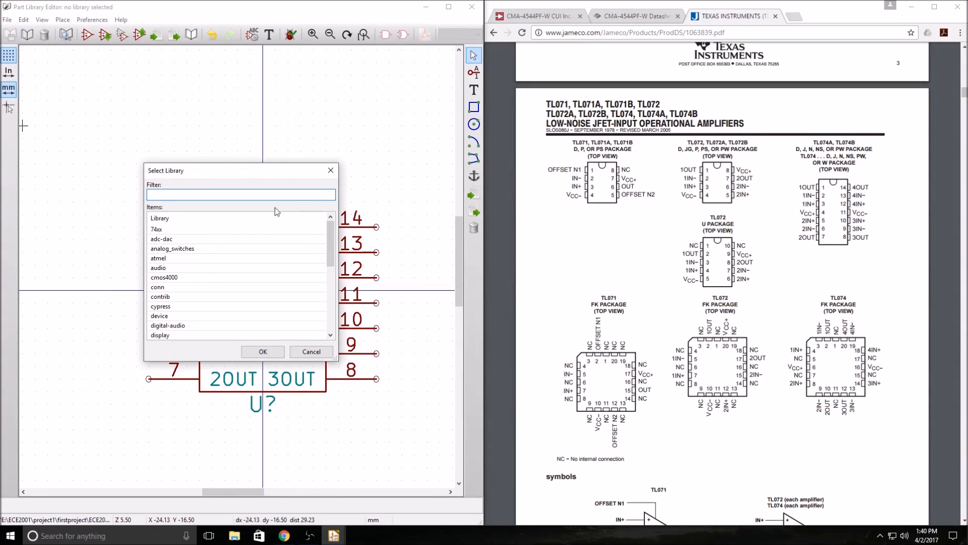
pyautogui.click(311, 351)
# Add the ECE2001 library file from the E:\ECE2001\project1\firstproject folder to the project's component library files
pyautogui.click(91, 20)
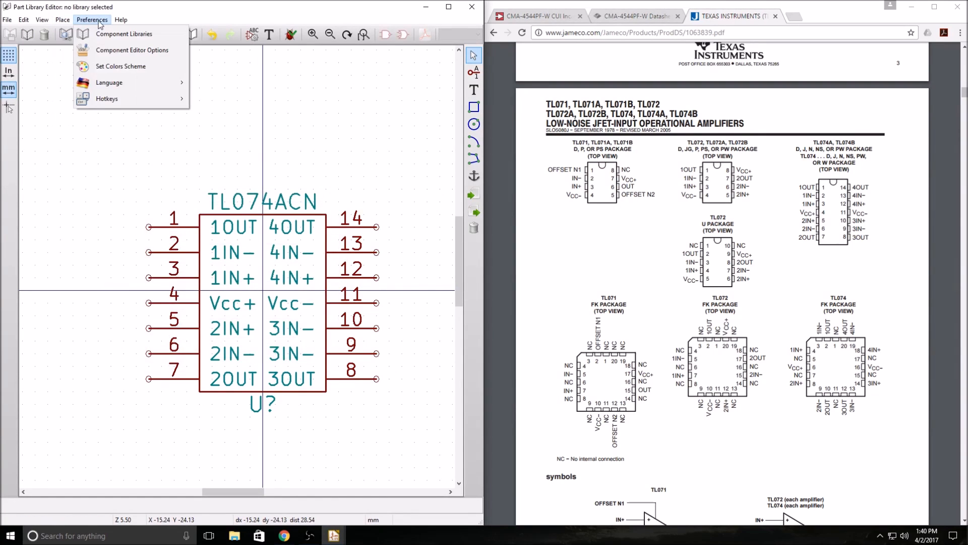
pyautogui.click(105, 34)
pyautogui.scroll(-5, 313, 247)
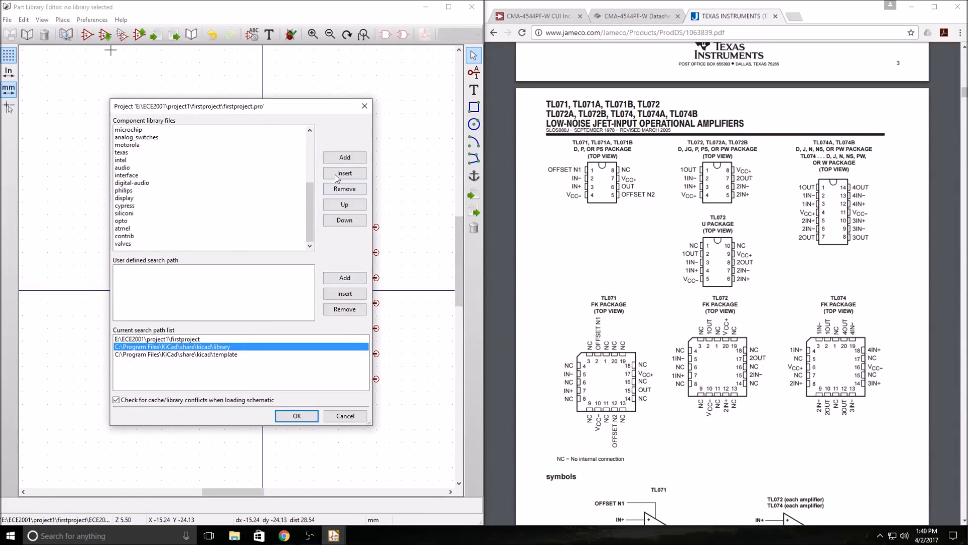
pyautogui.click(337, 158)
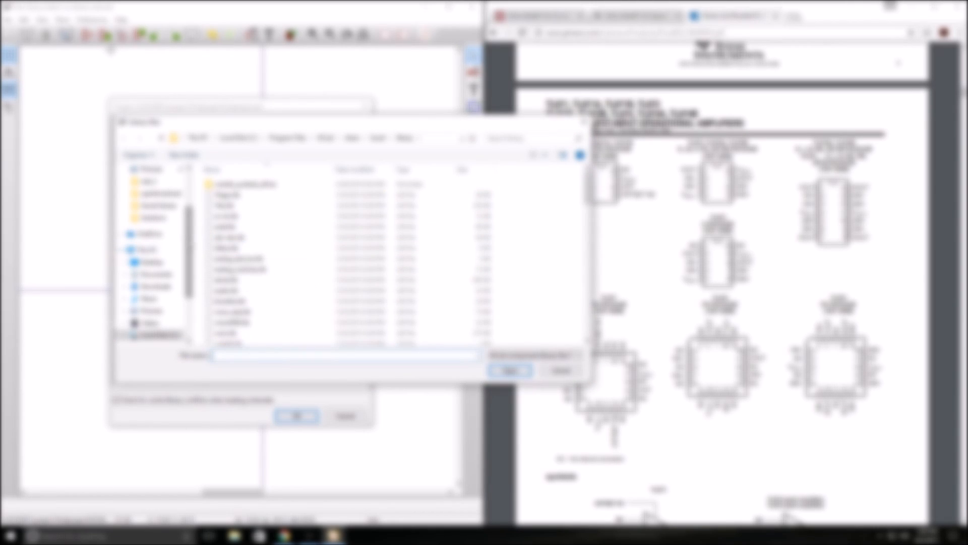
pyautogui.moveTo(189, 247); pyautogui.dragTo(190, 273)
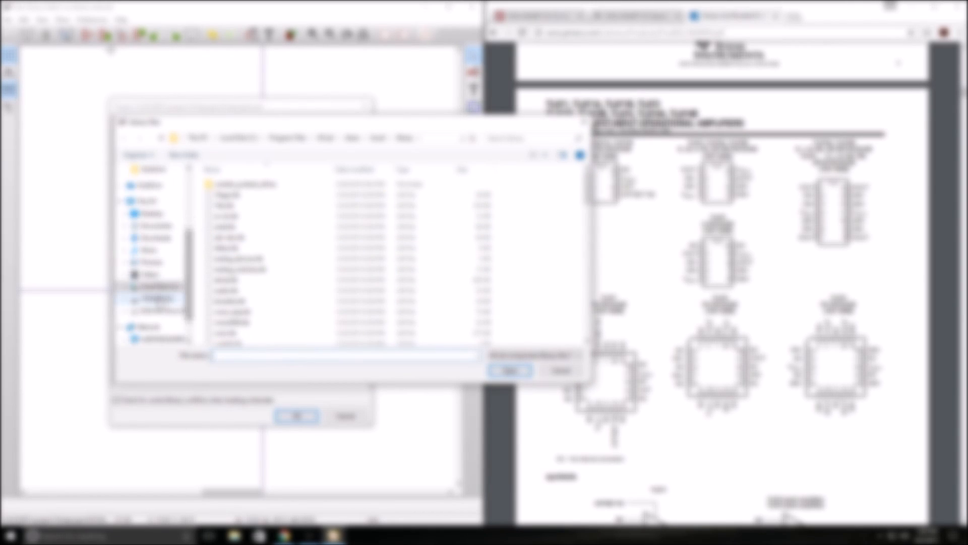
pyautogui.click(159, 300)
pyautogui.scroll(-1, 228, 255)
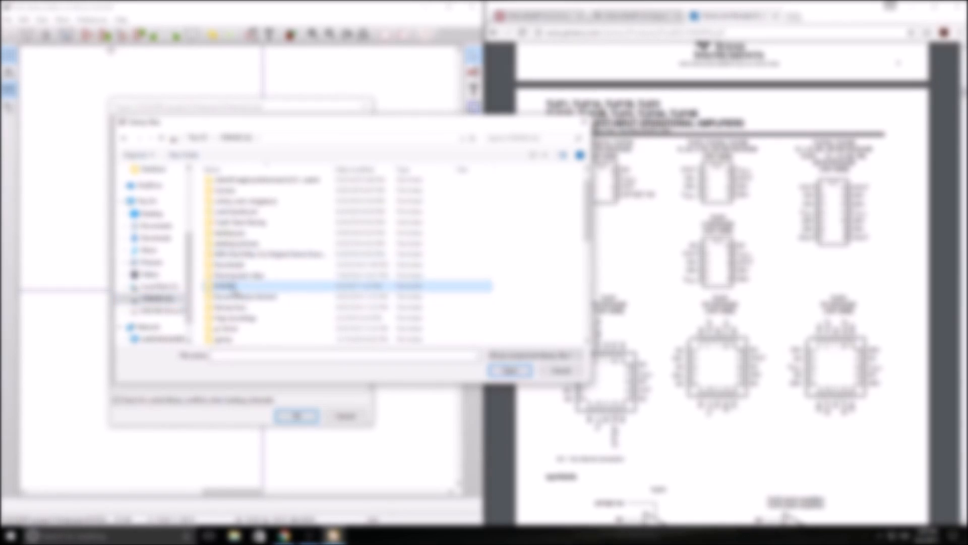
pyautogui.doubleClick(230, 285)
pyautogui.doubleClick(217, 185)
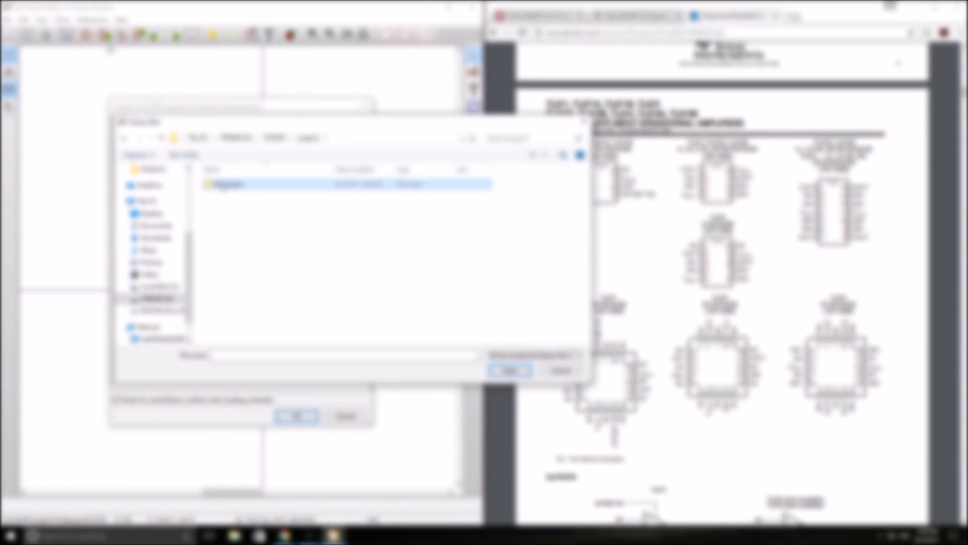
pyautogui.doubleClick(222, 185)
pyautogui.click(230, 185)
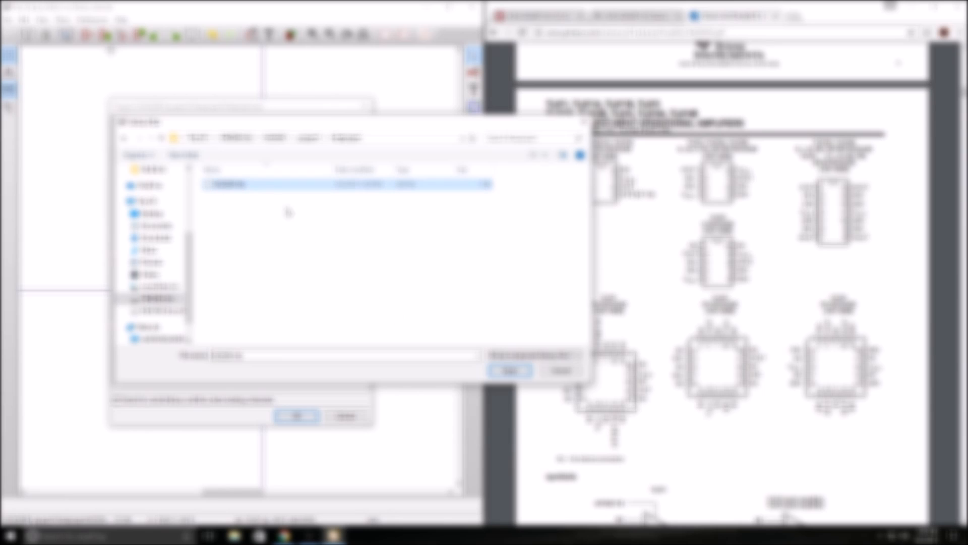
pyautogui.click(510, 371)
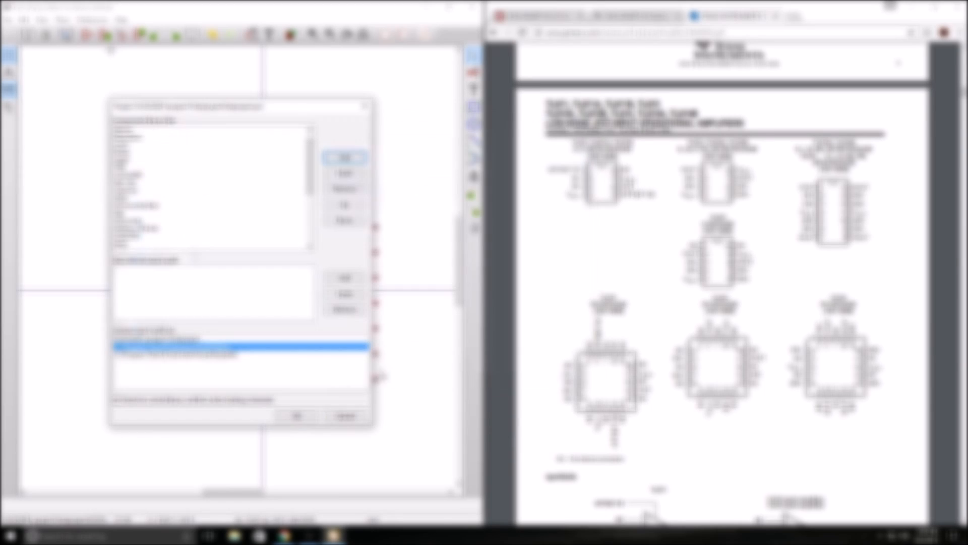
pyautogui.scroll(-5, 237, 217)
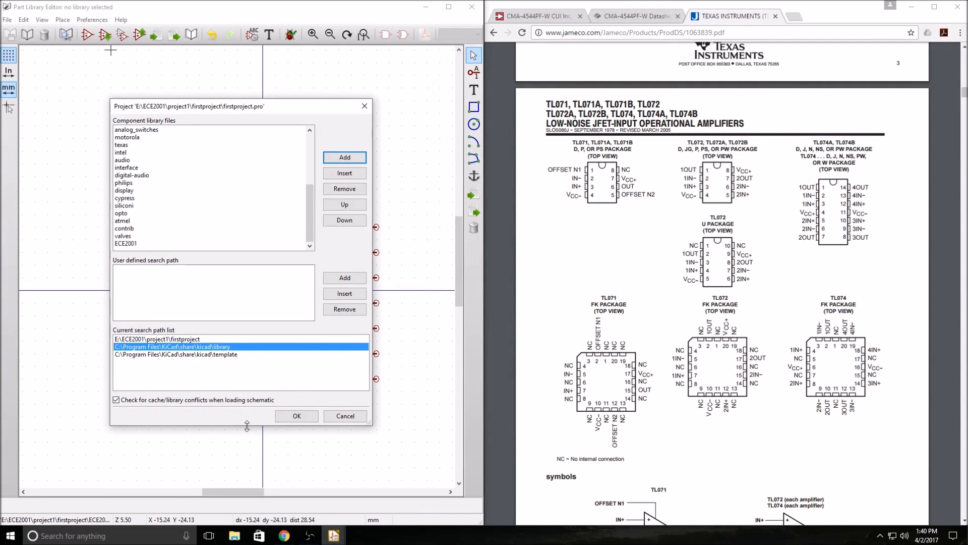
pyautogui.click(296, 416)
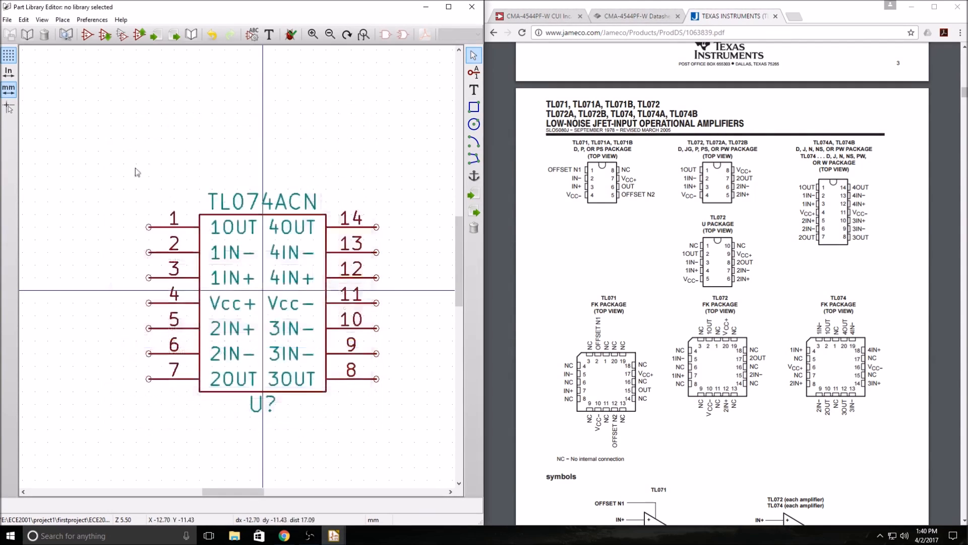
# Set ECE2001 as the current working library in the Part Library Editor
pyautogui.click(28, 36)
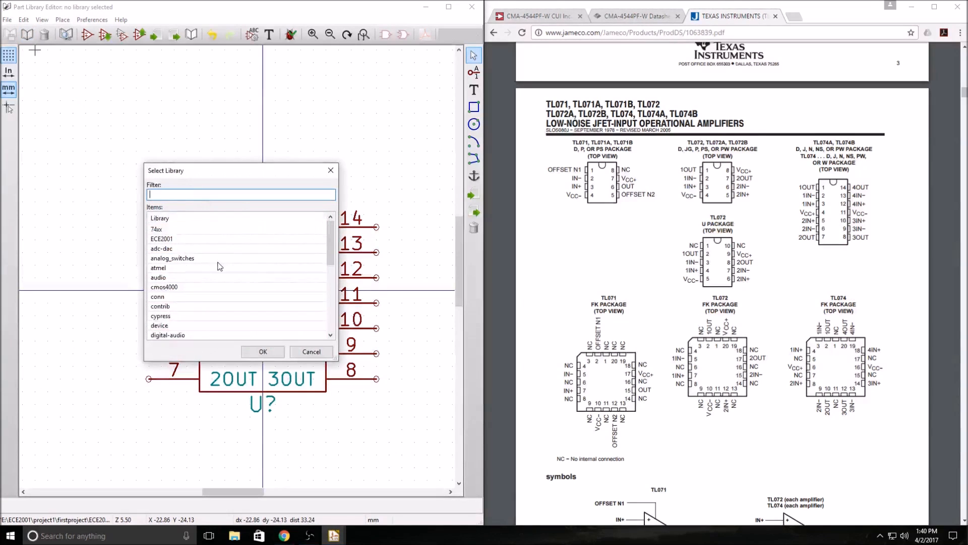
pyautogui.scroll(-10, 220, 267)
pyautogui.scroll(10, 205, 330)
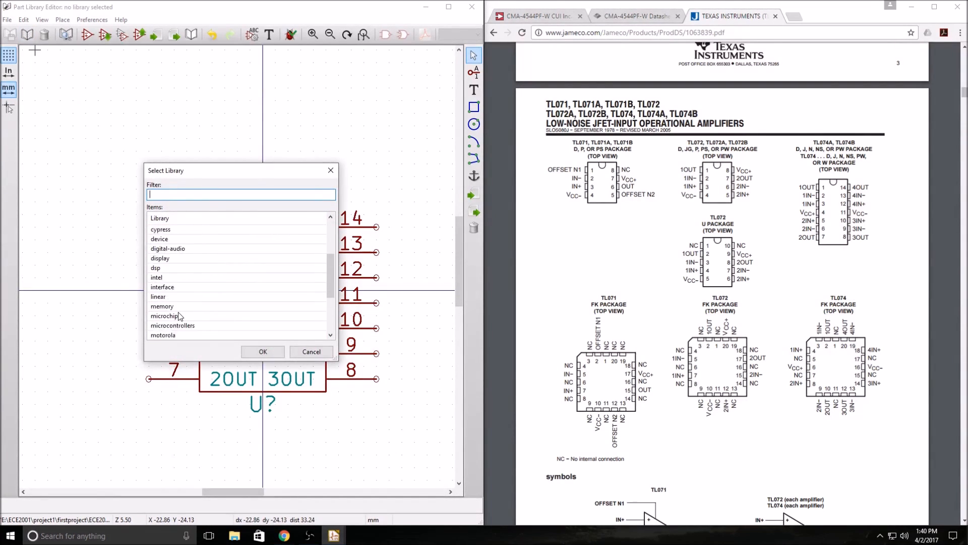
pyautogui.click(162, 238)
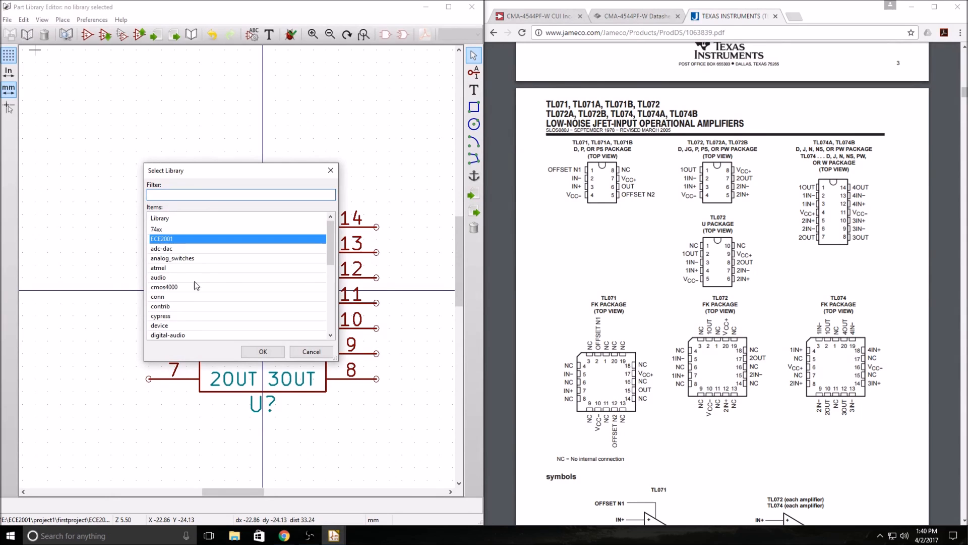
pyautogui.click(260, 351)
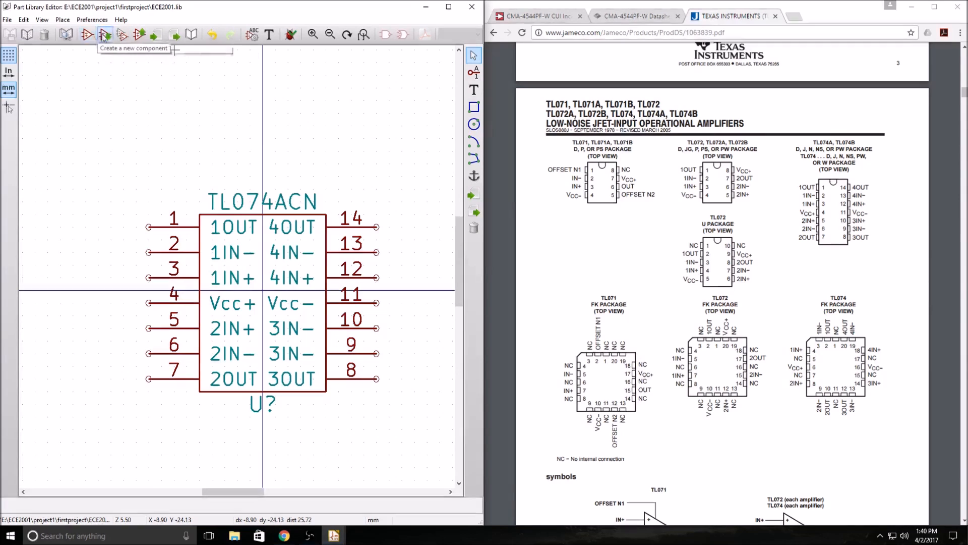
# Update the existing TL074ACN part in the ECE2001 library and save the modified library file to disk
pyautogui.click(142, 39)
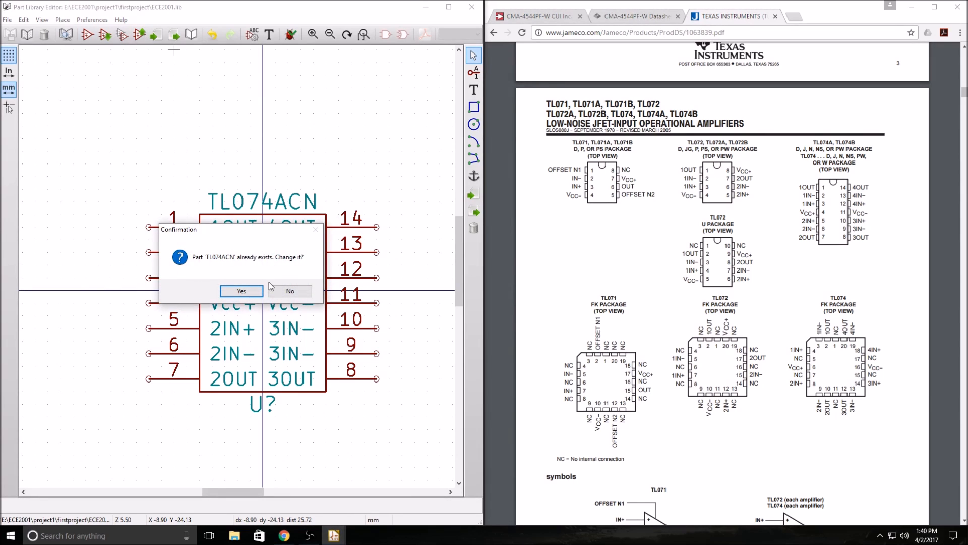
pyautogui.click(241, 291)
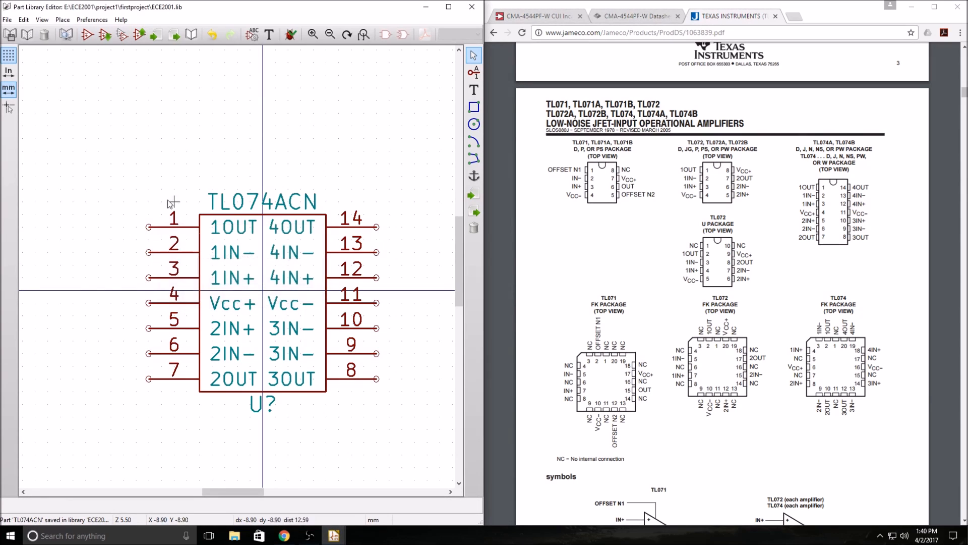
pyautogui.click(10, 35)
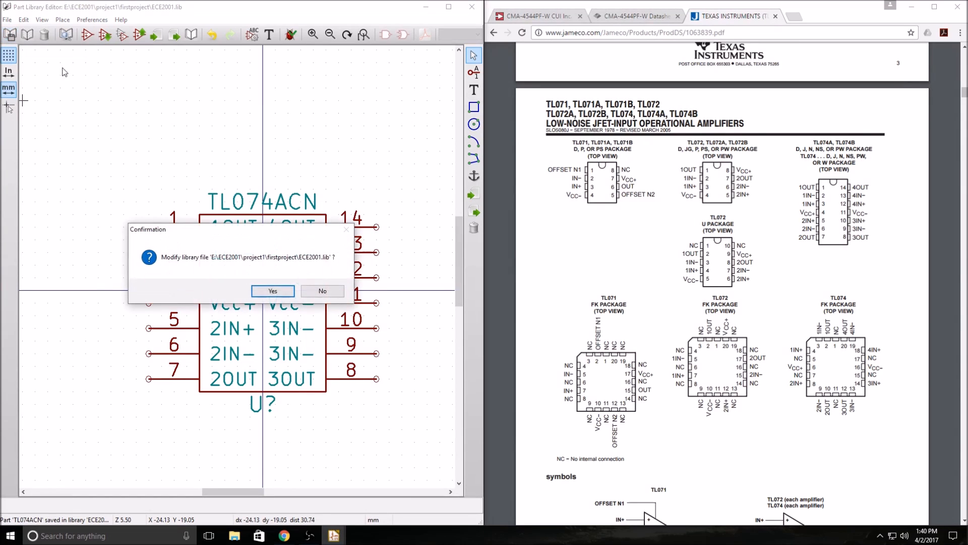
pyautogui.click(272, 290)
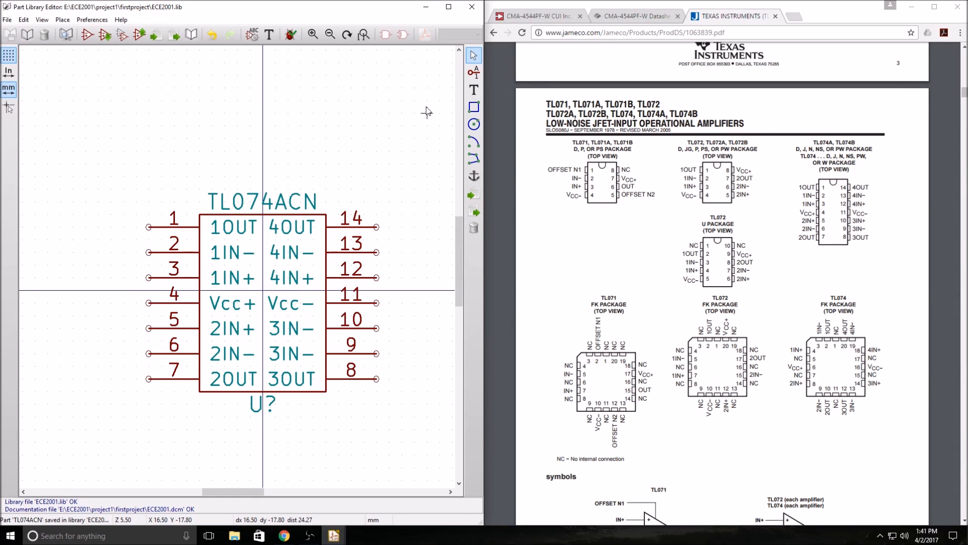
# Close the Part Library Editor and bring up the firstproject schematic window at full screen size
pyautogui.click(472, 7)
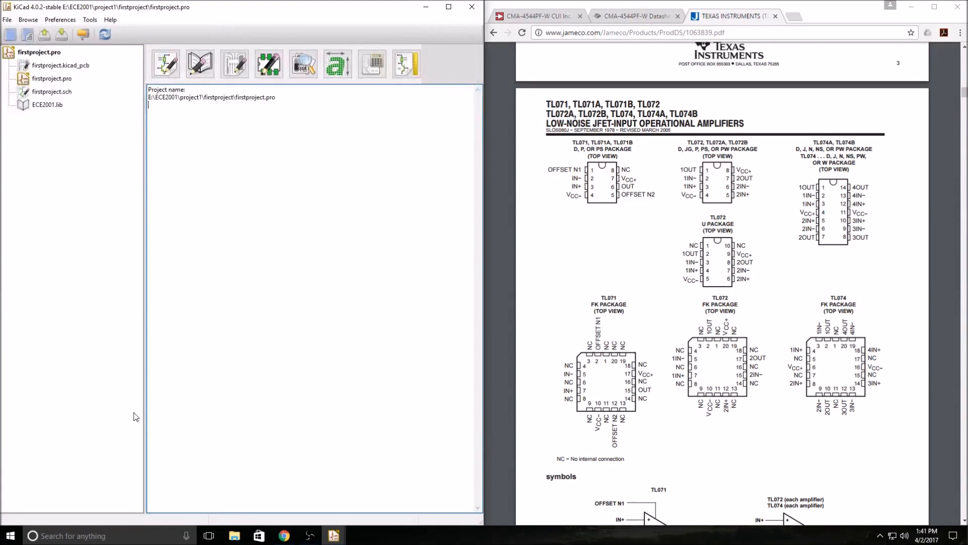
pyautogui.moveTo(333, 535)
pyautogui.click(363, 492)
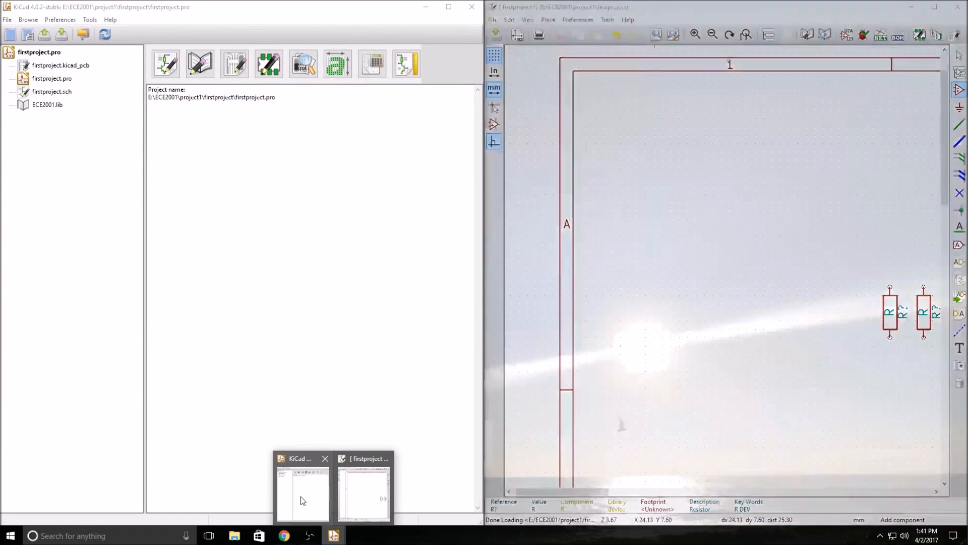
pyautogui.click(300, 496)
pyautogui.moveTo(703, 8); pyautogui.dragTo(439, 0)
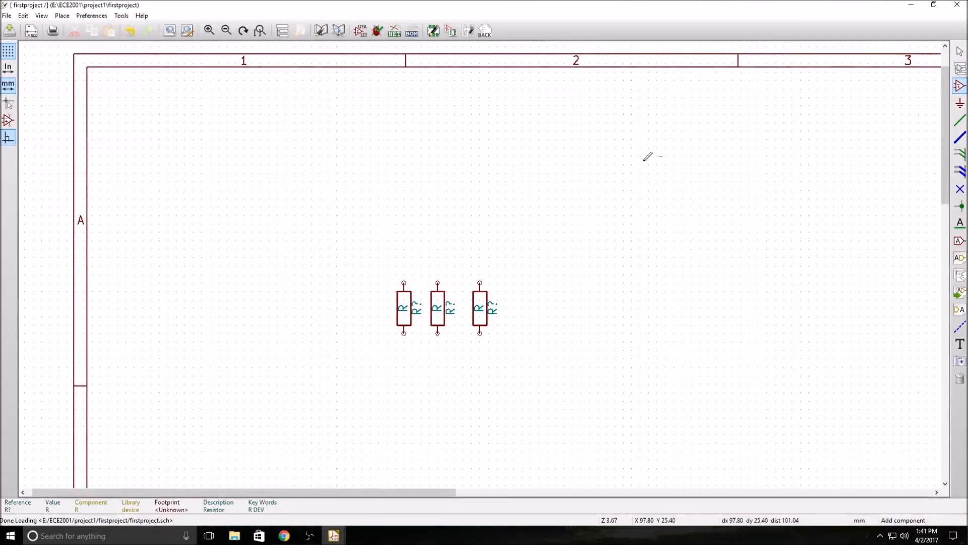
# Place the TL074ACN component from the ECE2001 library on the schematic, directly above the three resistors
pyautogui.click(497, 174)
pyautogui.scroll(-6, 429, 192)
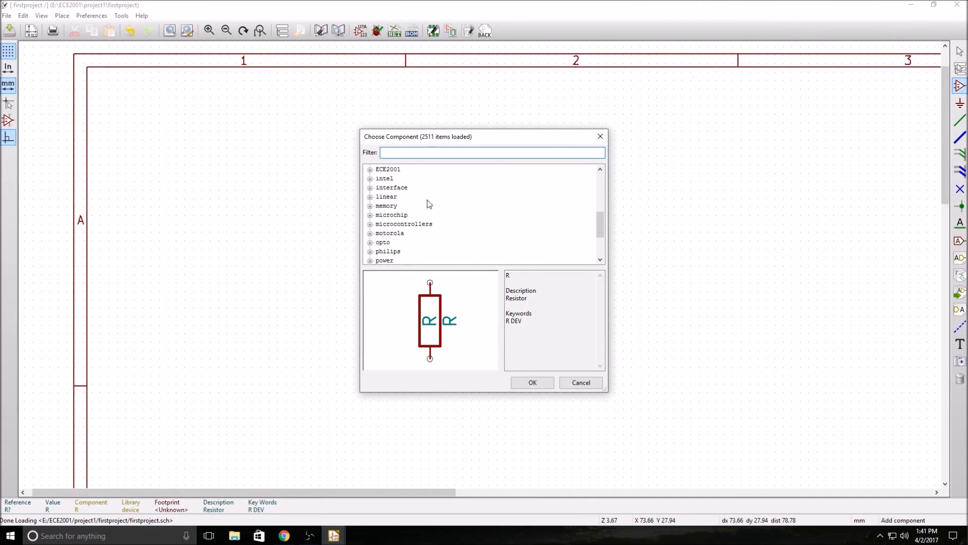
pyautogui.scroll(3, 387, 255)
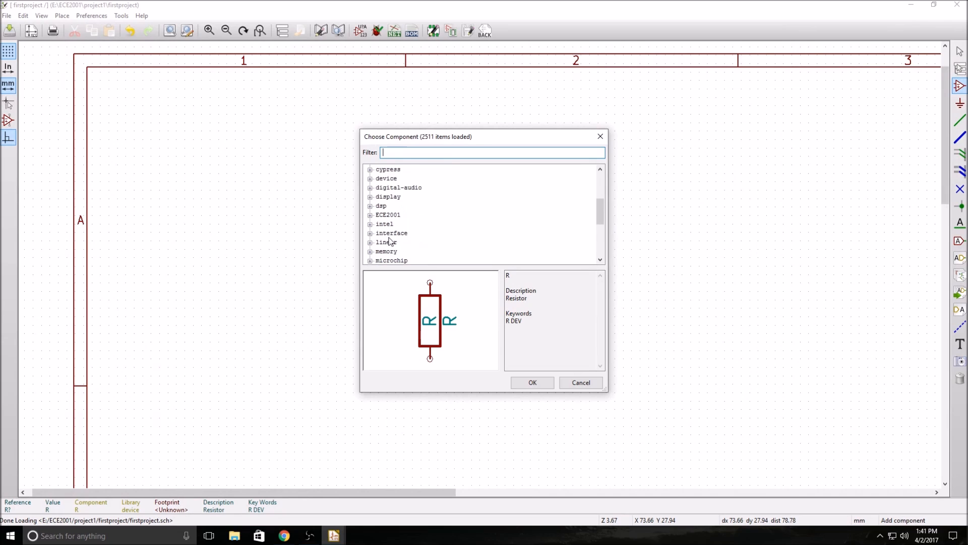
pyautogui.click(370, 243)
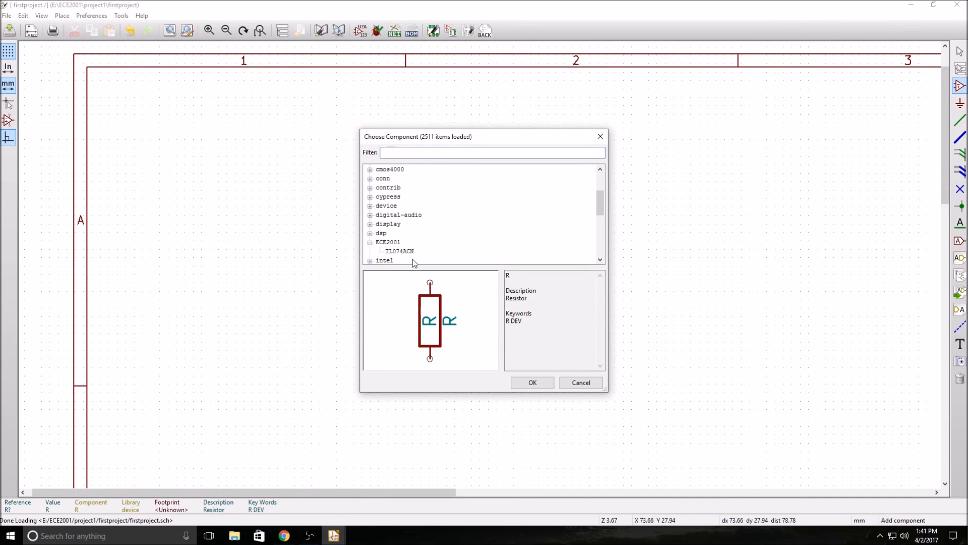
pyautogui.click(399, 251)
pyautogui.click(532, 382)
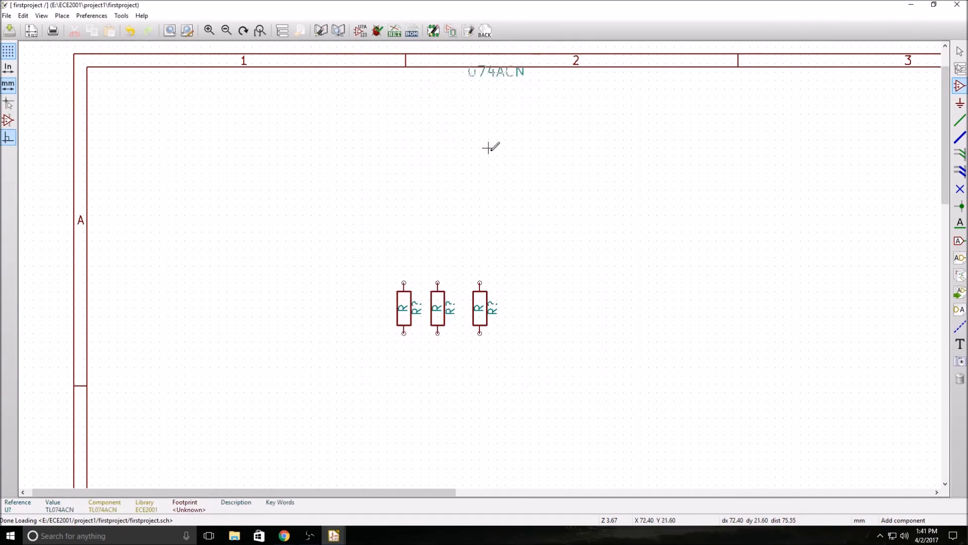
pyautogui.click(447, 183)
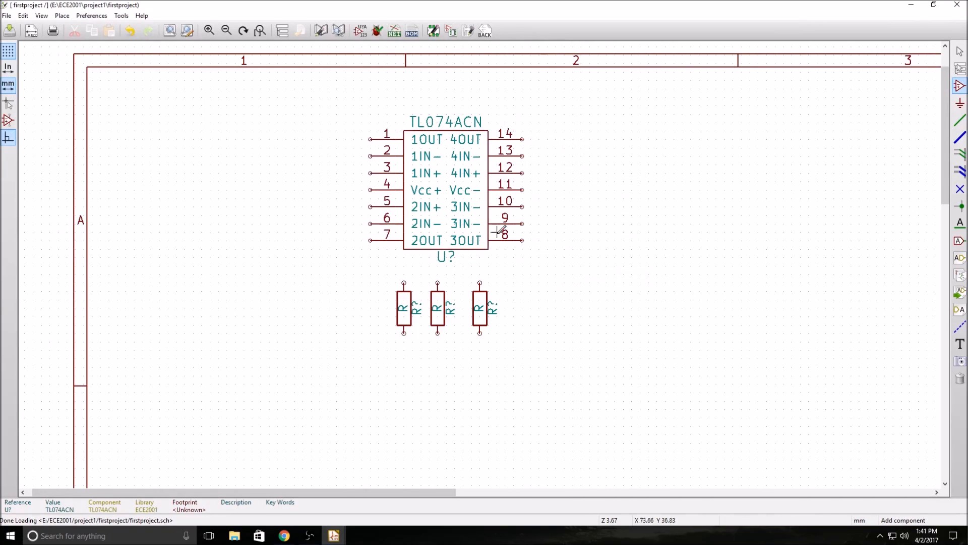
pyautogui.rightClick(557, 240)
pyautogui.click(557, 240)
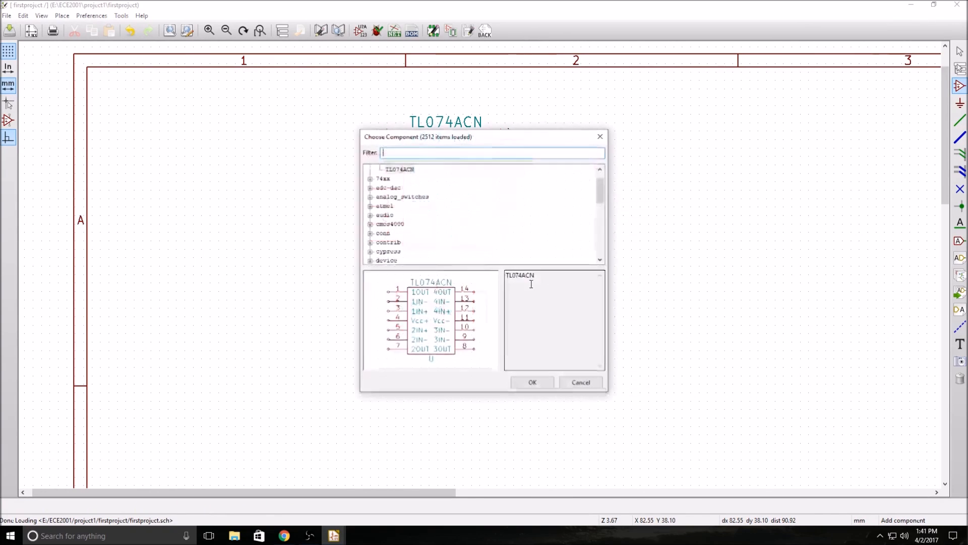
pyautogui.click(594, 385)
# Pick up the TL074ACN component and set it back down in the same place above the resistors
pyautogui.scroll(3, 482, 260)
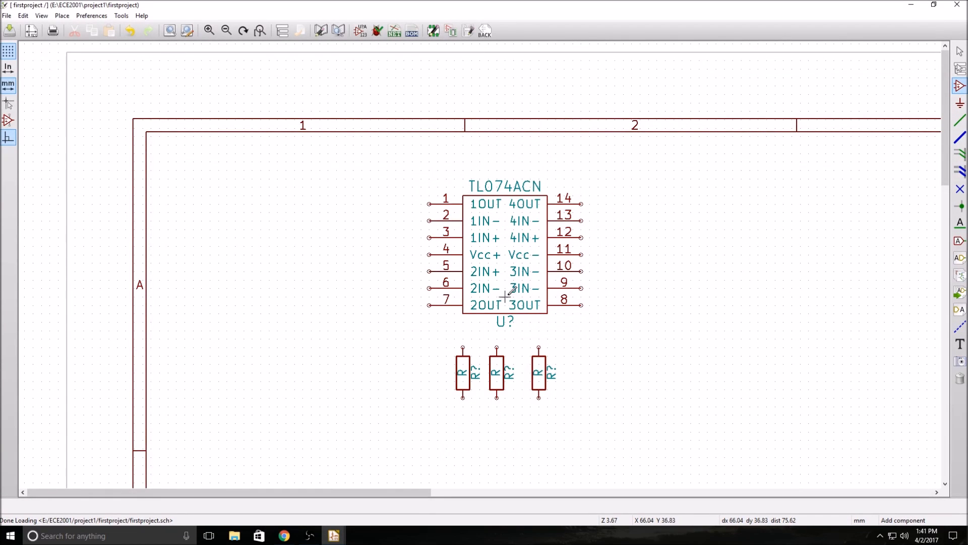
pyautogui.scroll(1, 523, 362)
pyautogui.scroll(-1, 480, 265)
pyautogui.press('m')
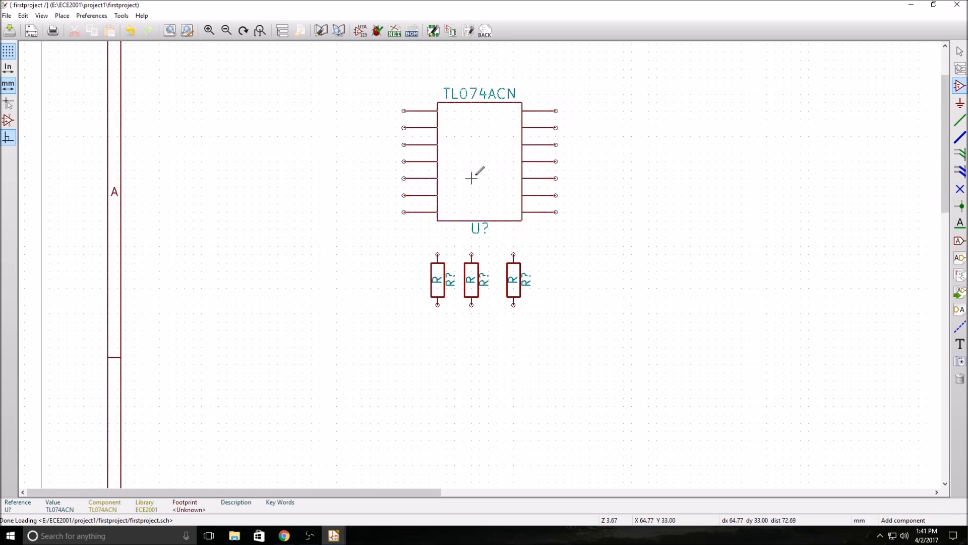
pyautogui.click(472, 177)
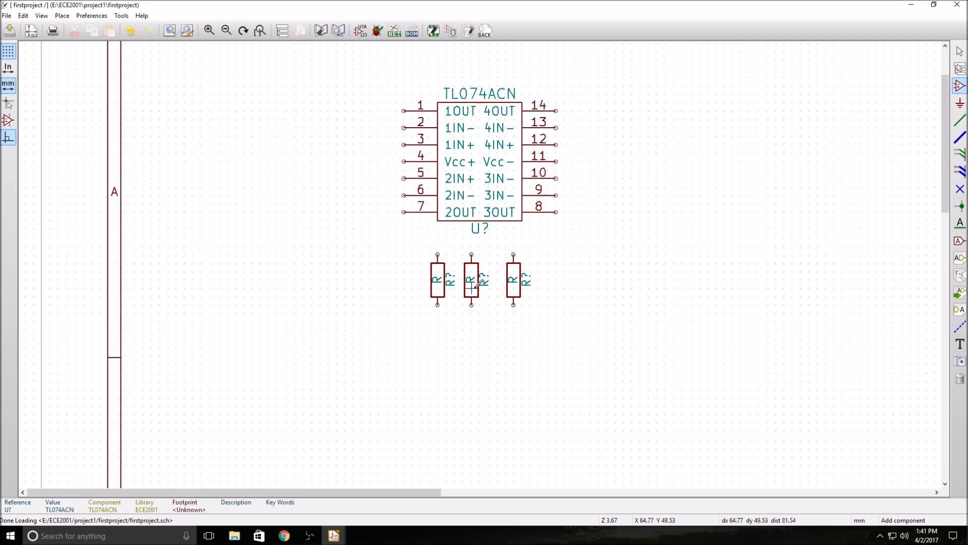
# Move two resistors to the left of the TL074ACN: one vertical beside pins 3 to 6, the other rotated horizontal and aligned with pin 1
pyautogui.click(438, 278)
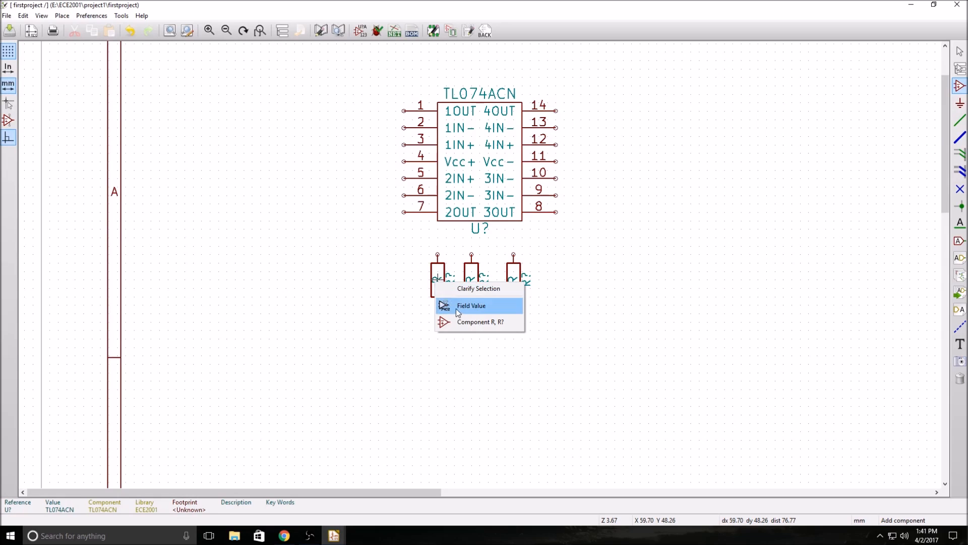
pyautogui.click(468, 325)
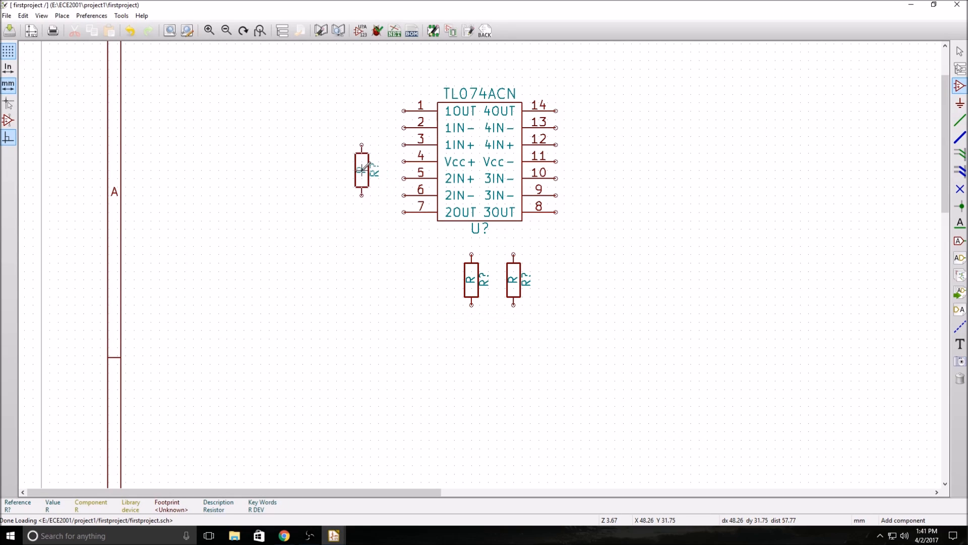
pyautogui.click(353, 169)
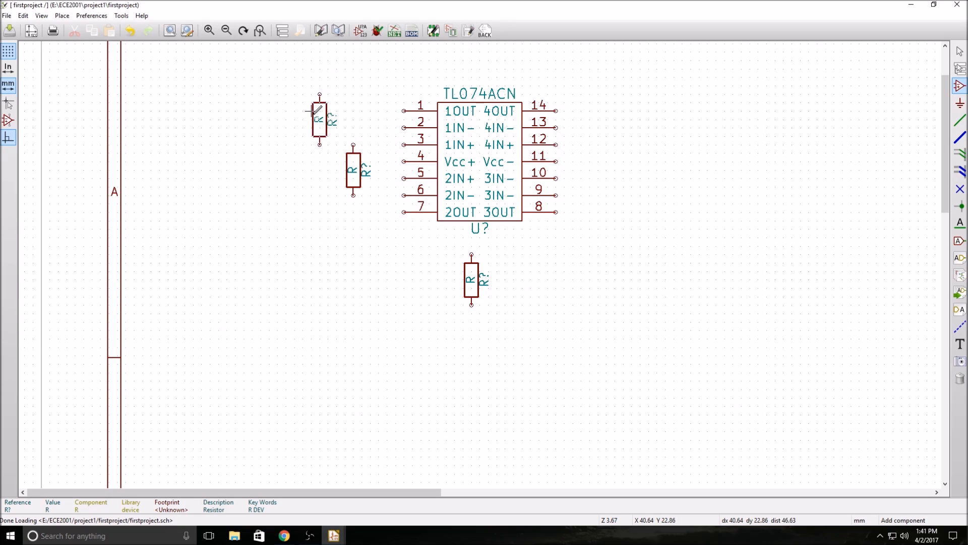
pyautogui.press('r')
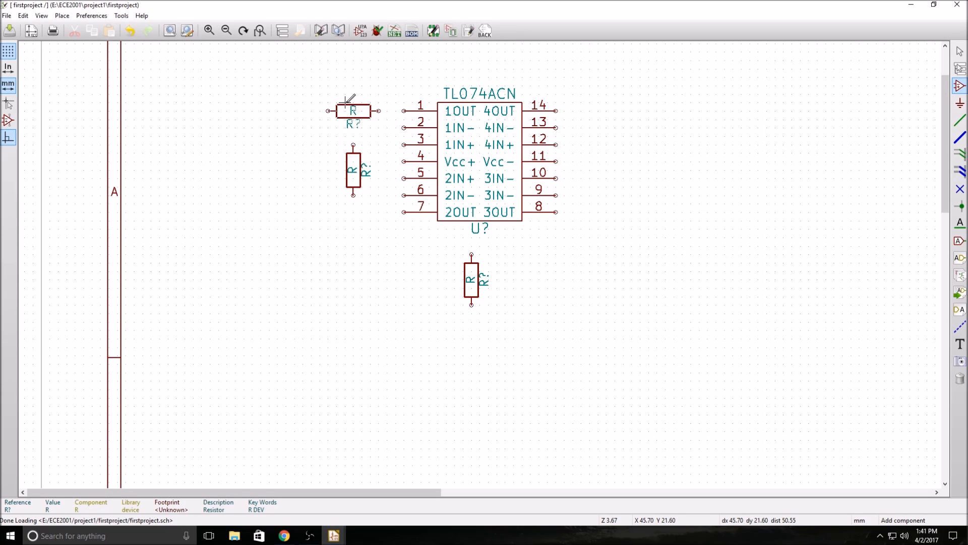
pyautogui.click(357, 114)
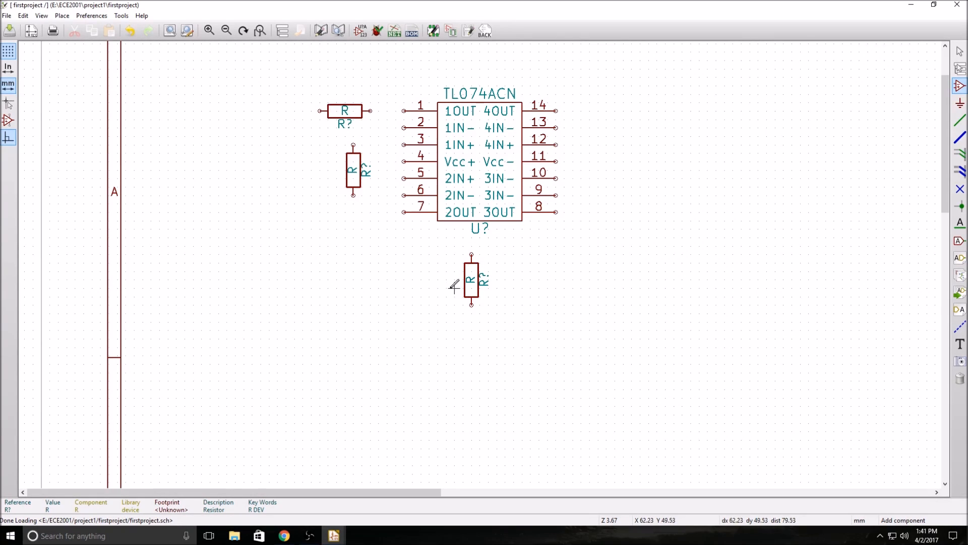
# Move the vertical resistor directly beneath the horizontal resistor's left end and wire its upper pin to pin 2 (1IN-)
pyautogui.click(959, 121)
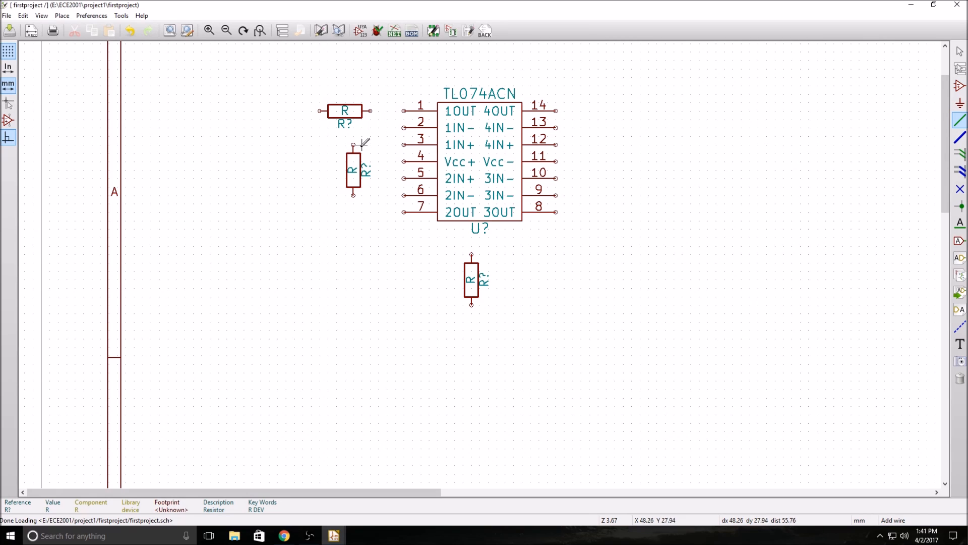
pyautogui.moveTo(353, 145); pyautogui.dragTo(353, 136)
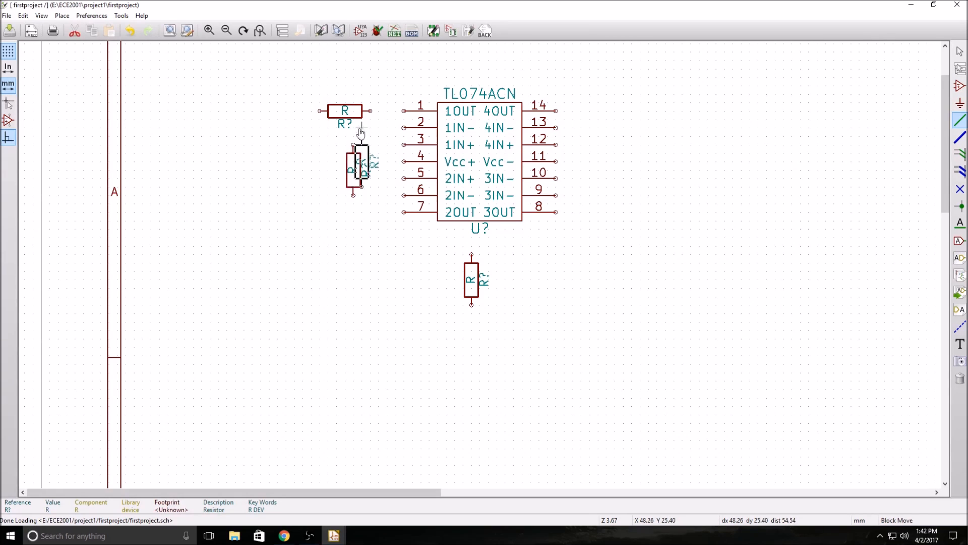
pyautogui.click(320, 130)
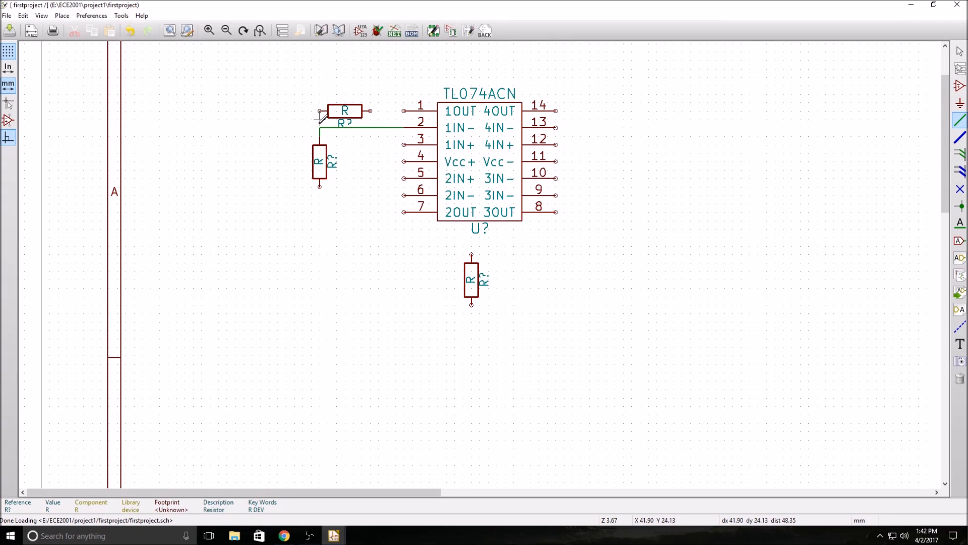
# Wire the horizontal resistor's left end down to the pin 2 wire and its right end to pin 1 (1OUT)
pyautogui.click(320, 126)
pyautogui.moveTo(371, 110); pyautogui.dragTo(398, 117)
pyautogui.click(401, 110)
pyautogui.click(403, 112)
pyautogui.scroll(2, 319, 170)
pyautogui.scroll(-1, 597, 202)
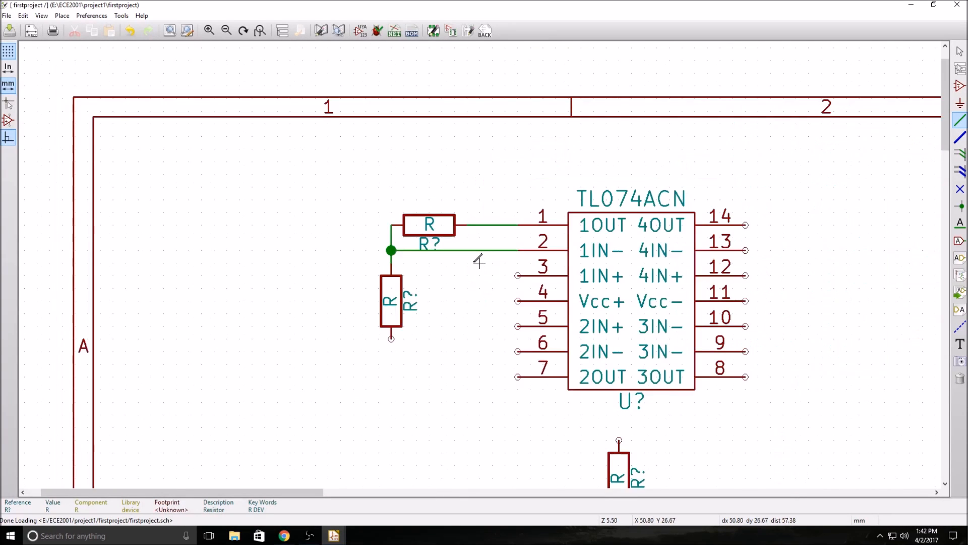
pyautogui.scroll(1, 479, 261)
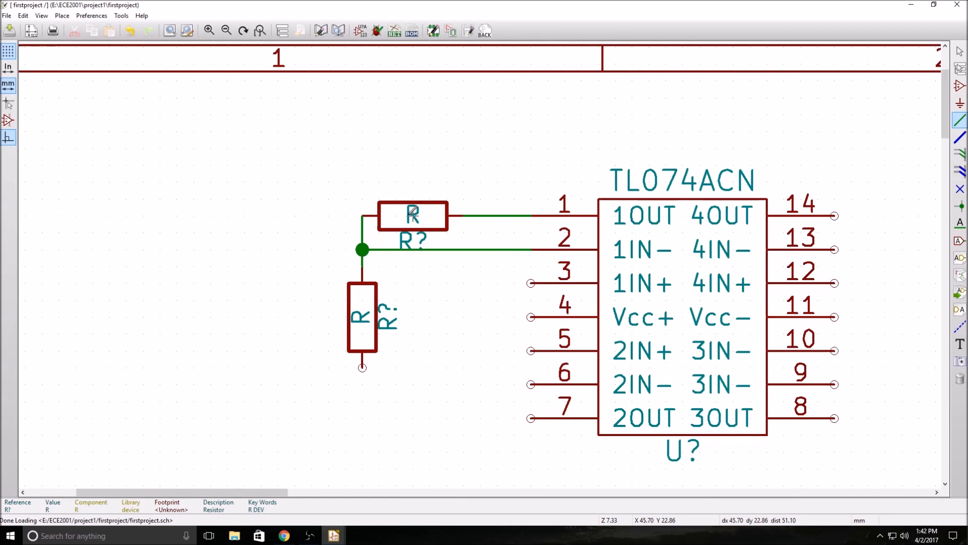
# Set the value of the horizontal resistor to 99K
pyautogui.click(960, 51)
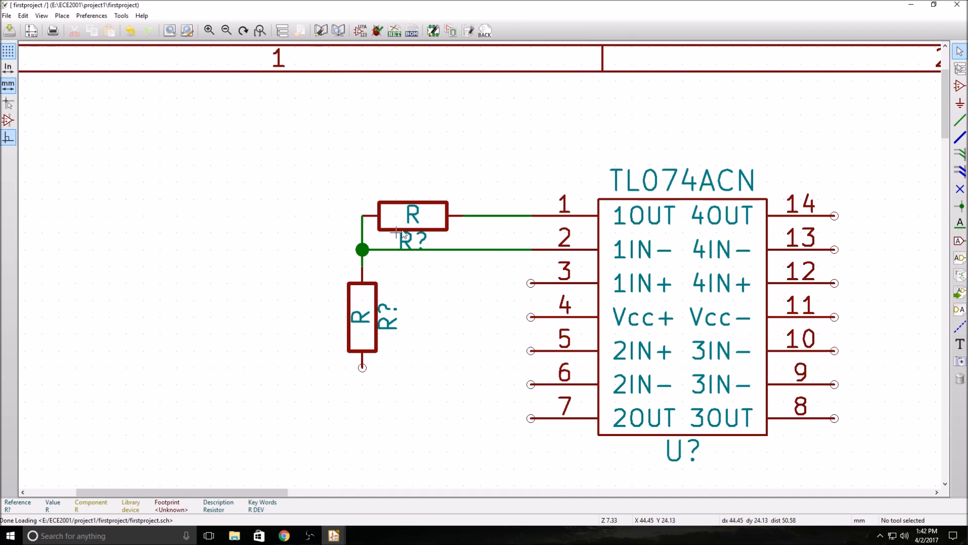
pyautogui.click(407, 221)
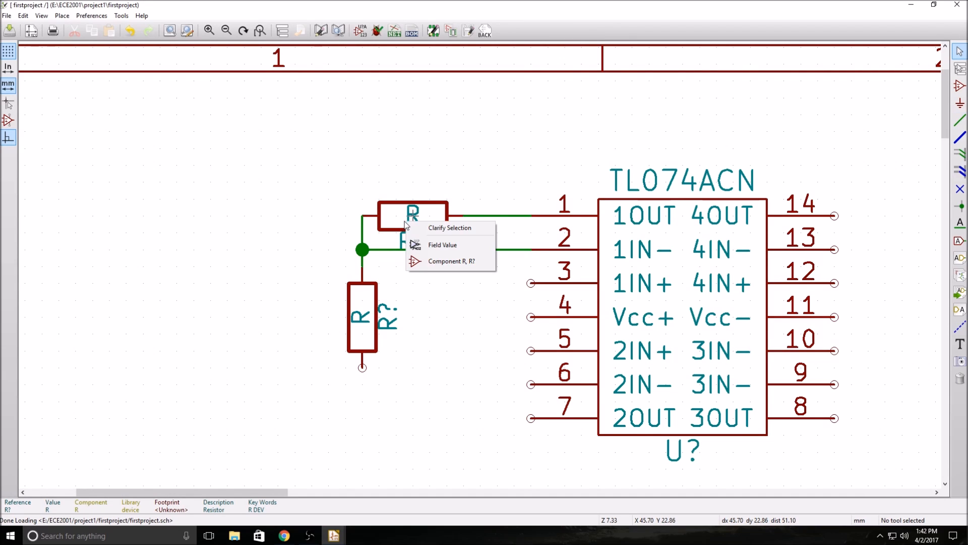
pyautogui.click(452, 246)
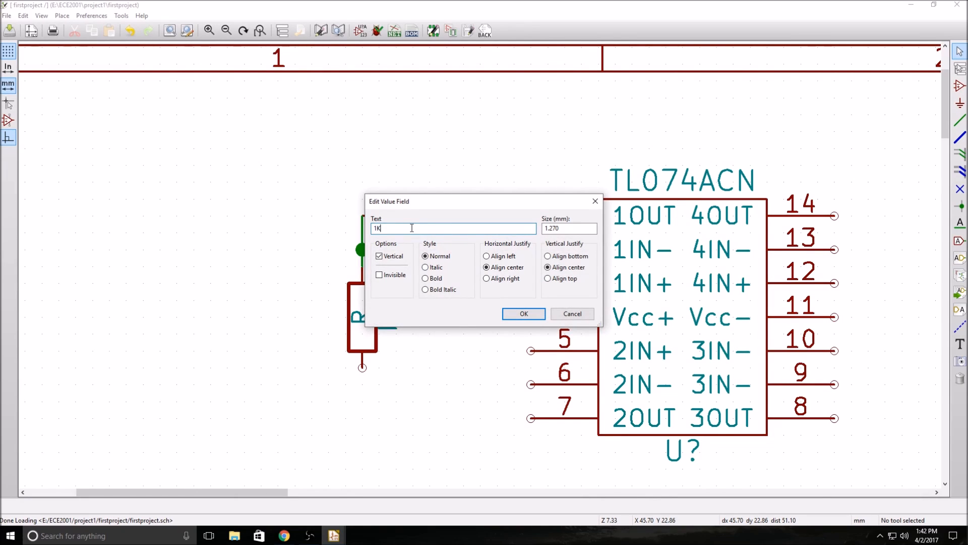
pyautogui.moveTo(456, 203); pyautogui.dragTo(189, 166)
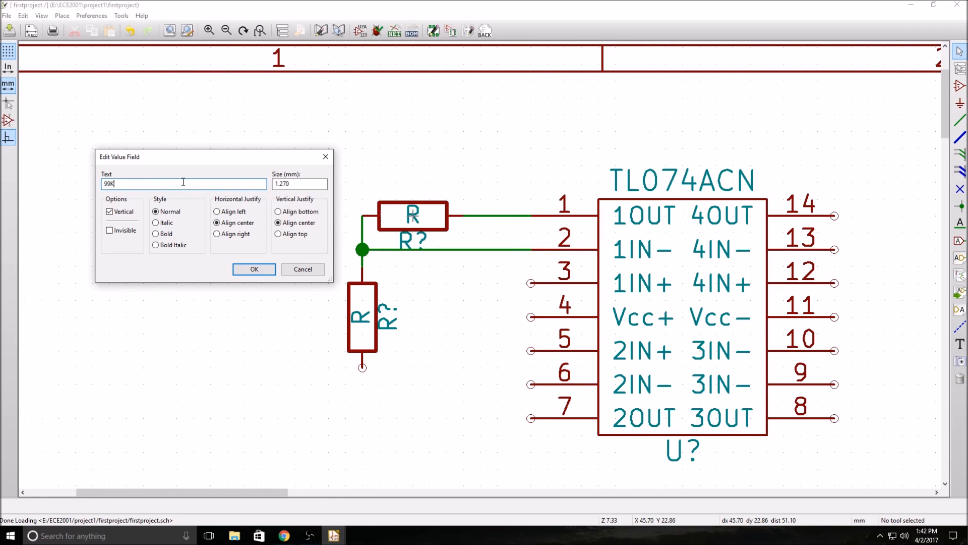
pyautogui.click(264, 270)
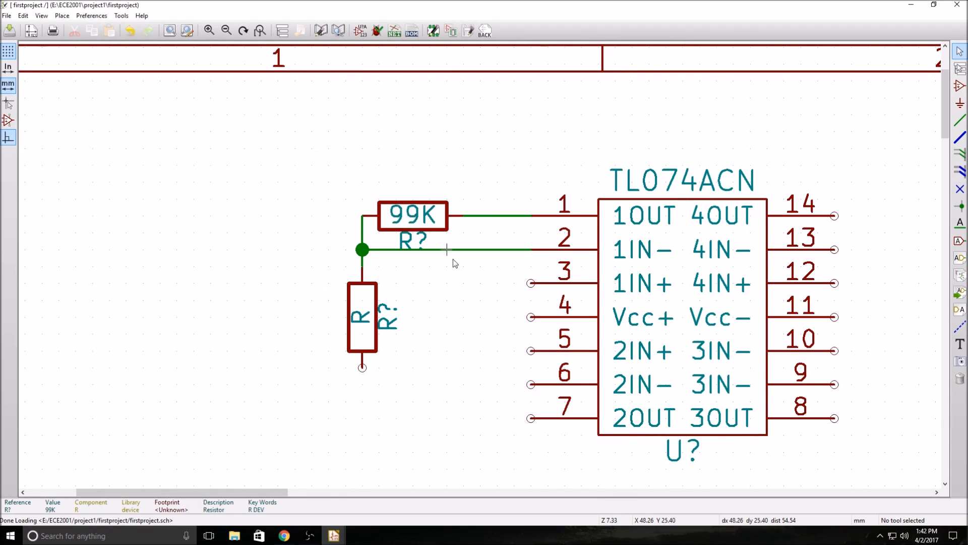
pyautogui.doubleClick(349, 333)
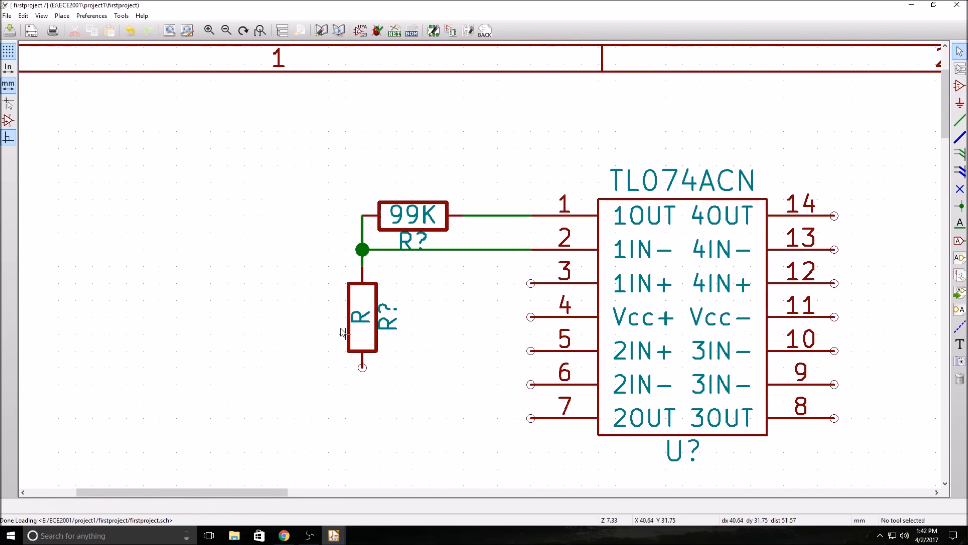
pyautogui.click(639, 410)
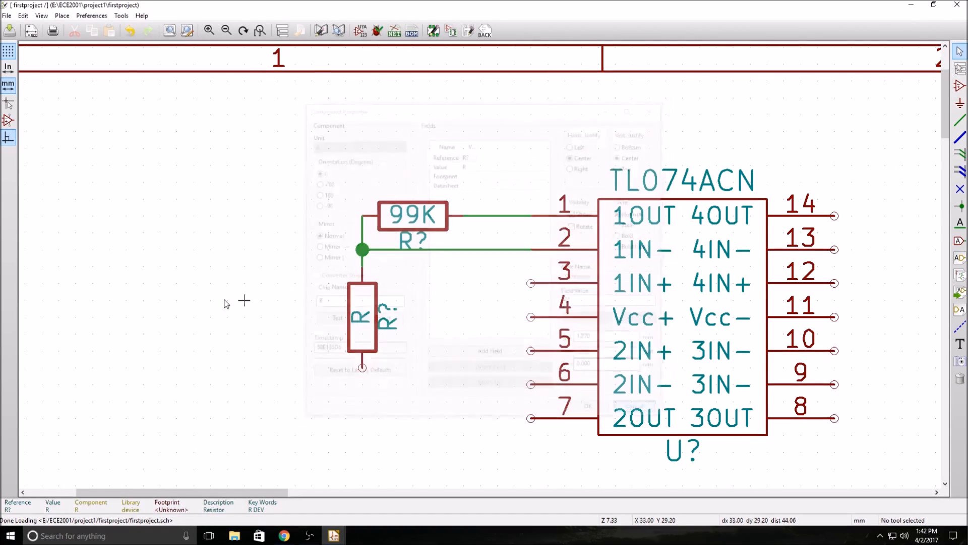
pyautogui.rightClick(361, 316)
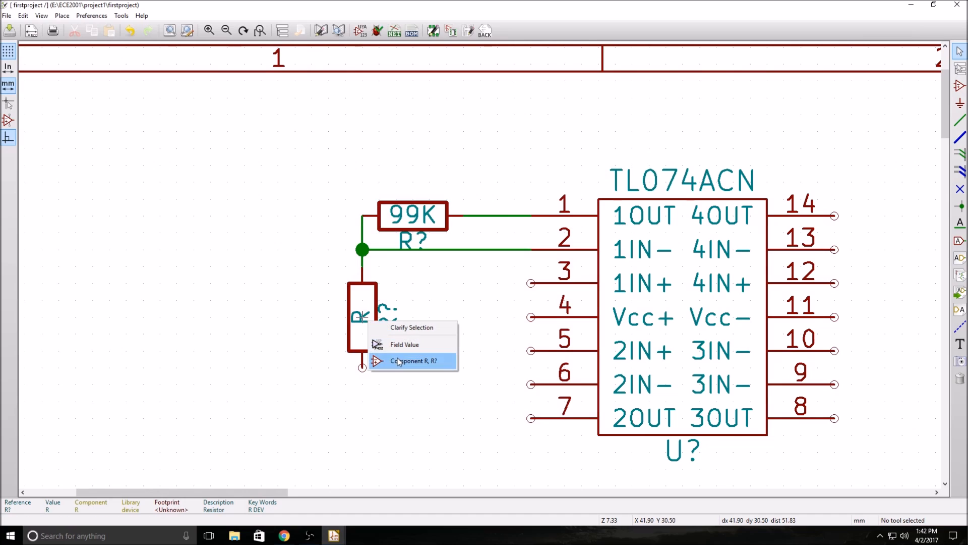
pyautogui.click(401, 346)
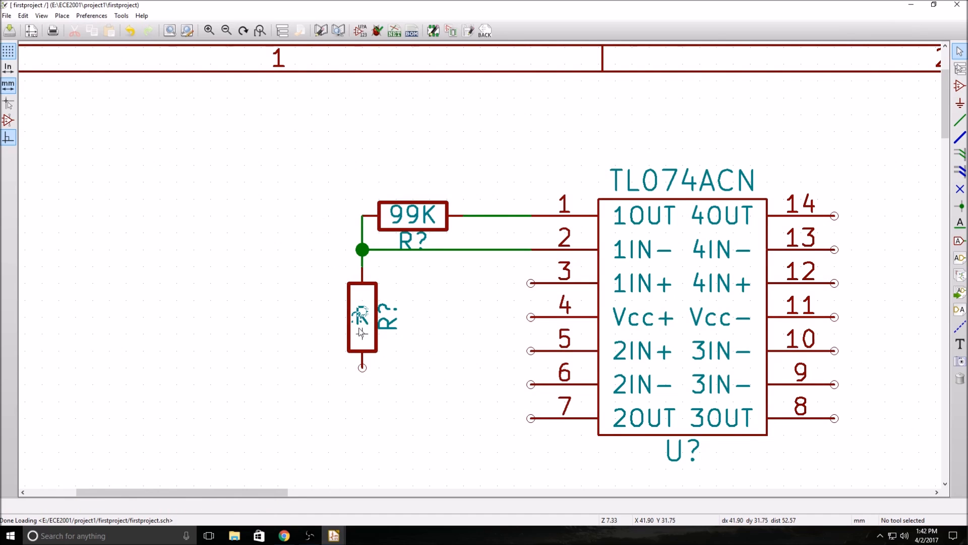
pyautogui.press('r')
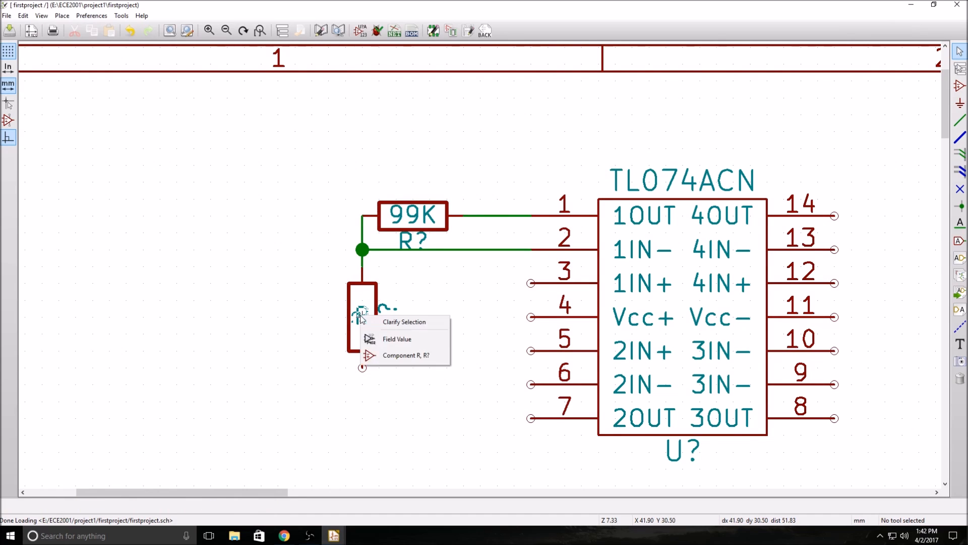
# Rotate the vertical resistor by 180 degrees so that its reference label sits on its left side
pyautogui.click(397, 337)
pyautogui.press('r')
pyautogui.click(398, 358)
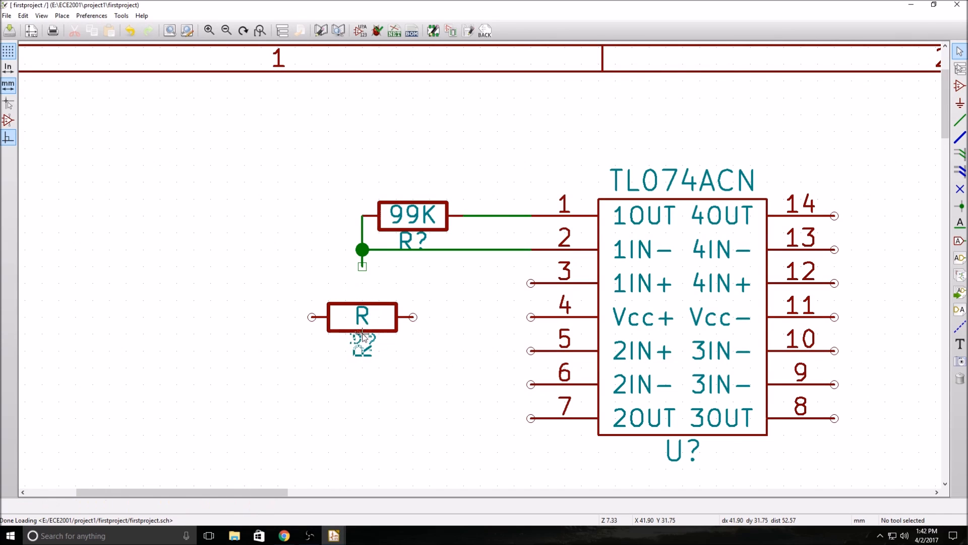
pyautogui.press('r')
pyautogui.press('r')
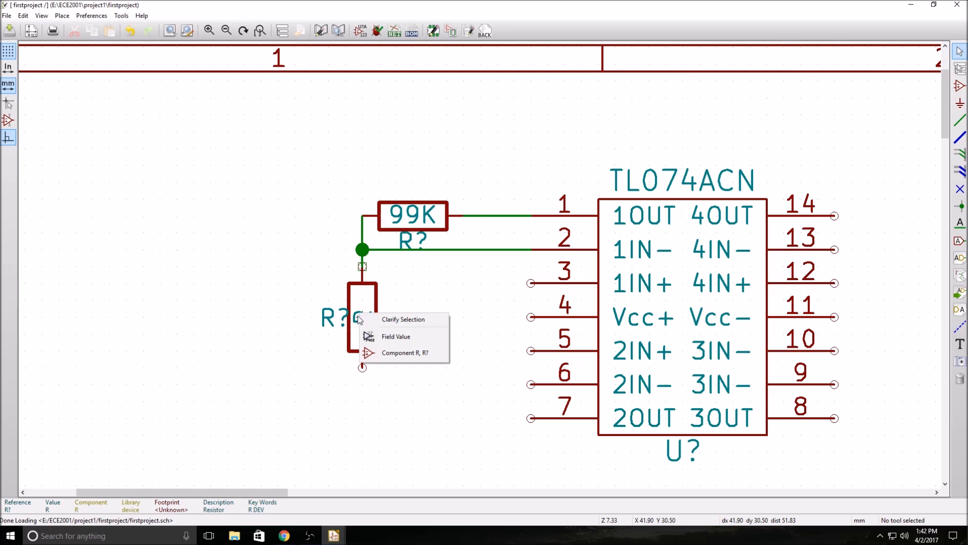
pyautogui.click(394, 305)
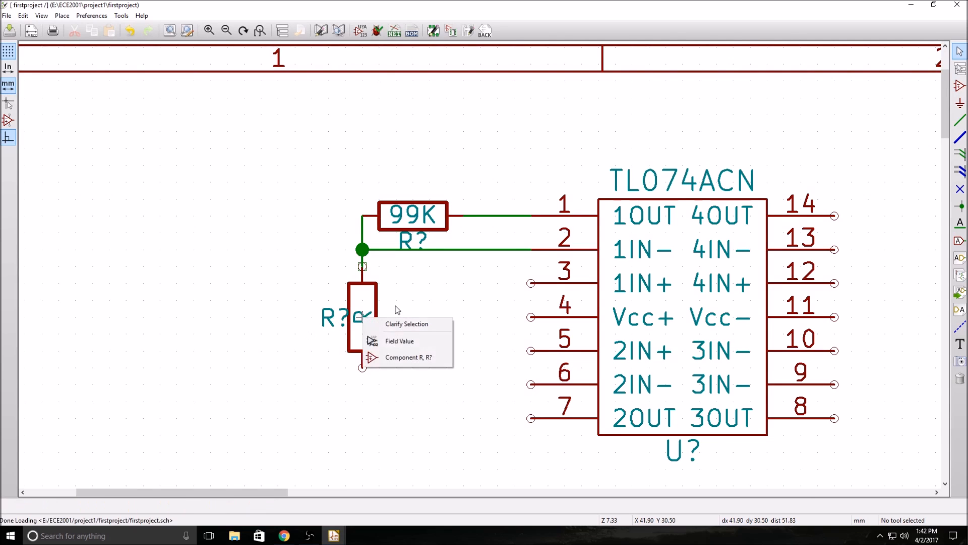
pyautogui.rightClick(428, 284)
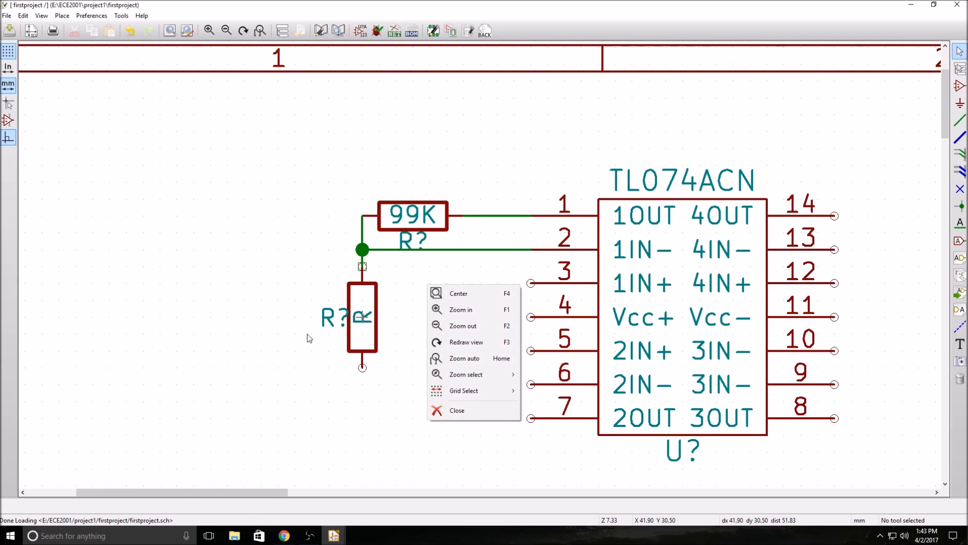
pyautogui.rightClick(362, 317)
pyautogui.click(364, 302)
pyautogui.rightClick(362, 316)
pyautogui.rightClick(483, 349)
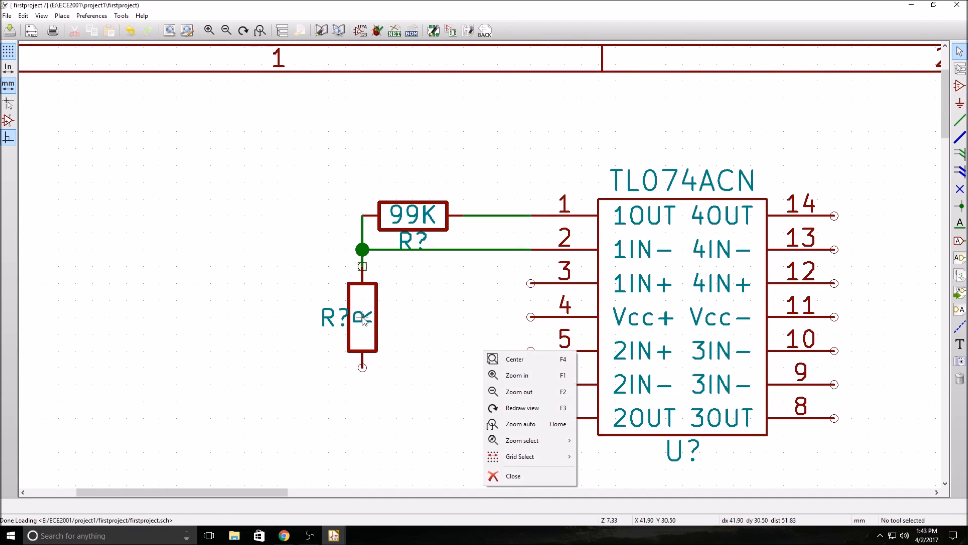
pyautogui.click(370, 301)
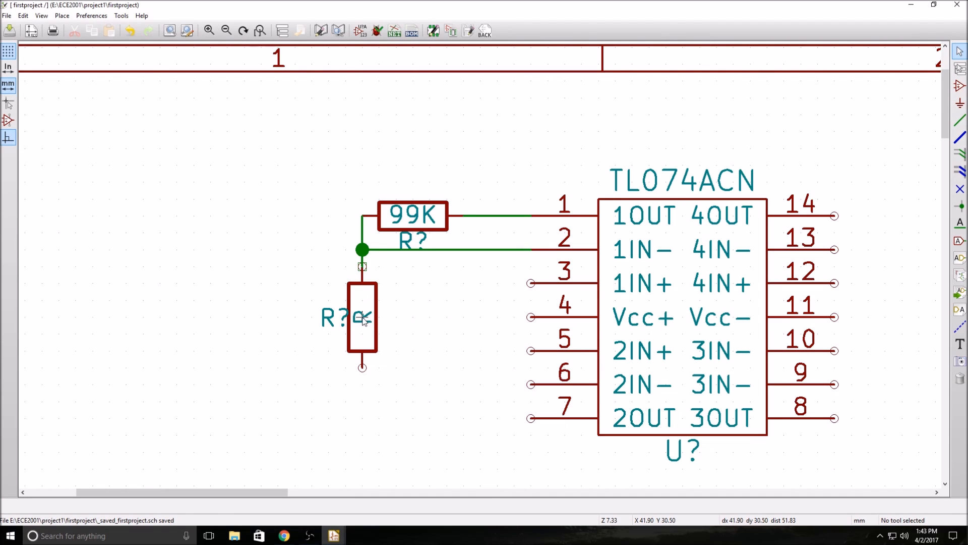
pyautogui.rightClick(362, 316)
pyautogui.click(413, 327)
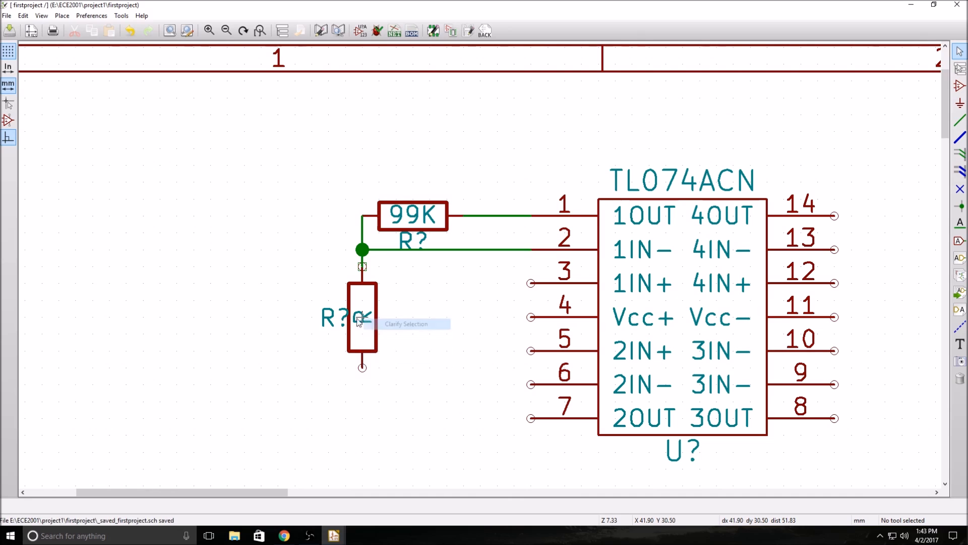
# Set the value of the vertical resistor below the junction to 1k in its component properties
pyautogui.doubleClick(365, 296)
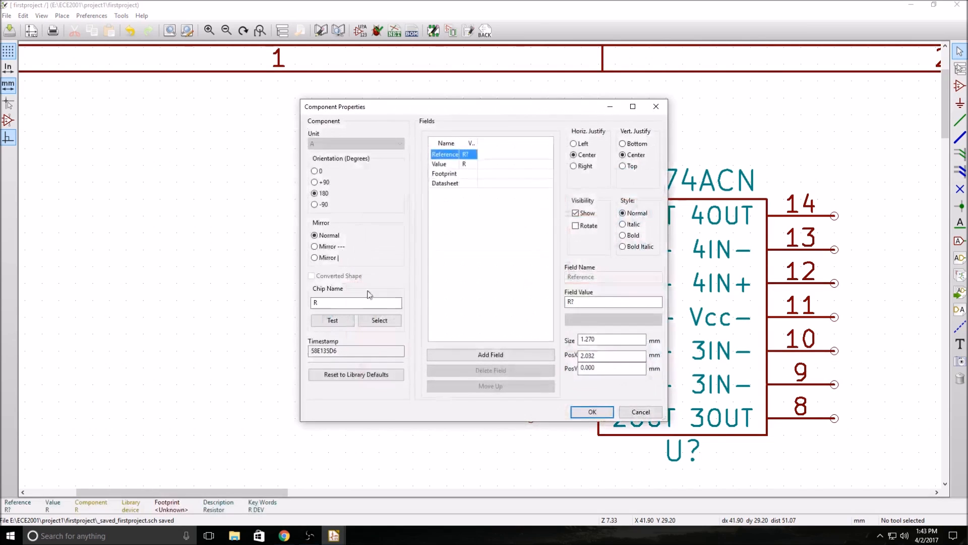
pyautogui.click(469, 164)
pyautogui.click(574, 301)
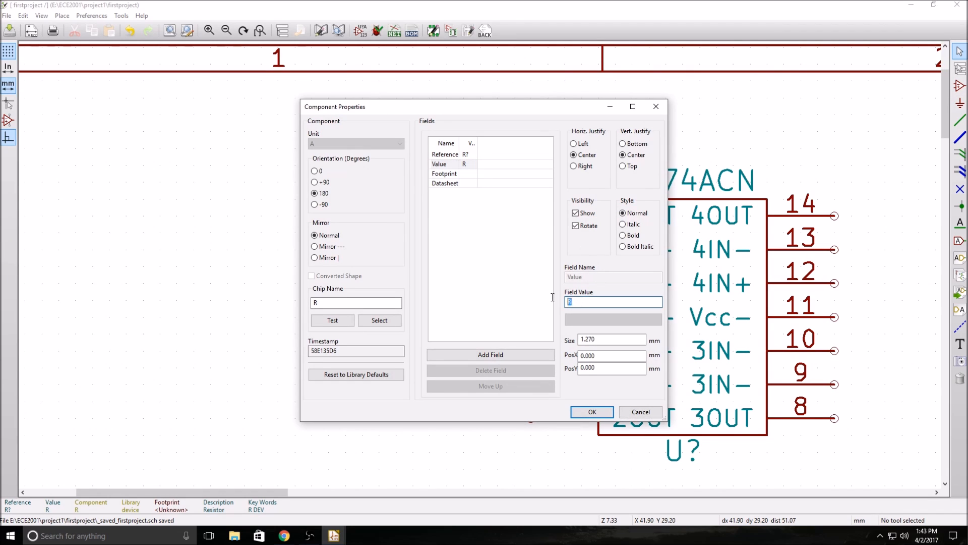
pyautogui.write('1k')
pyautogui.click(585, 412)
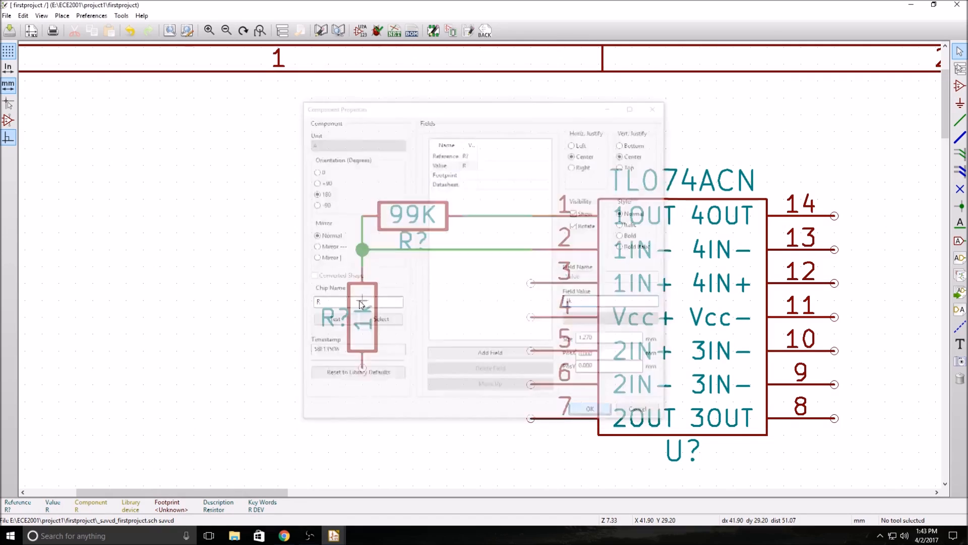
# Place a GND power symbol directly below the lower pin of the 1k resistor
pyautogui.scroll(1, 322, 333)
pyautogui.scroll(-3, 480, 267)
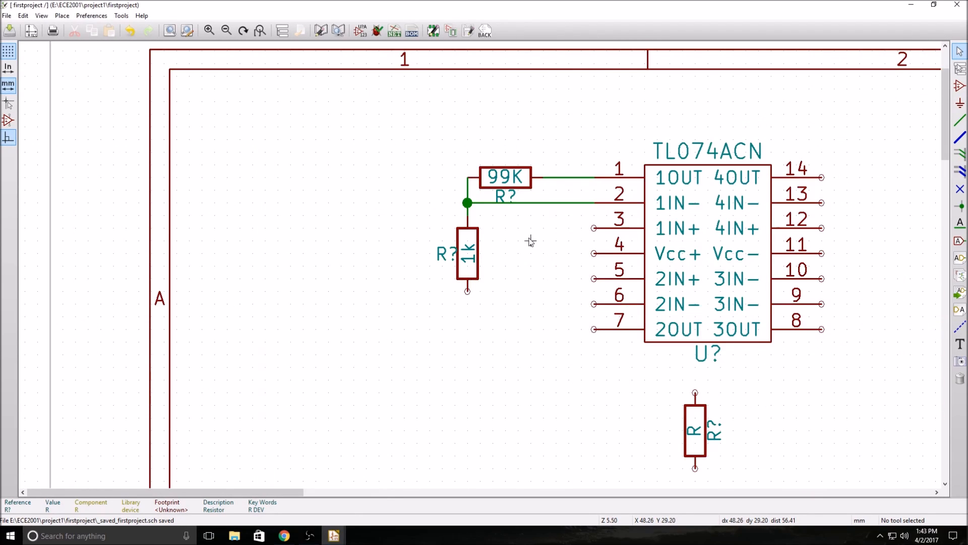
pyautogui.scroll(-1, 476, 255)
pyautogui.scroll(1, 479, 264)
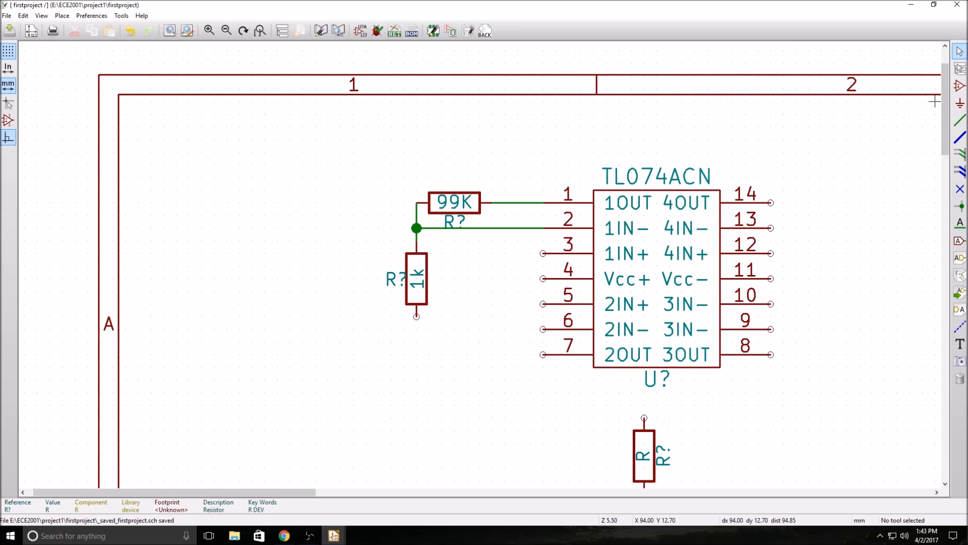
pyautogui.click(961, 105)
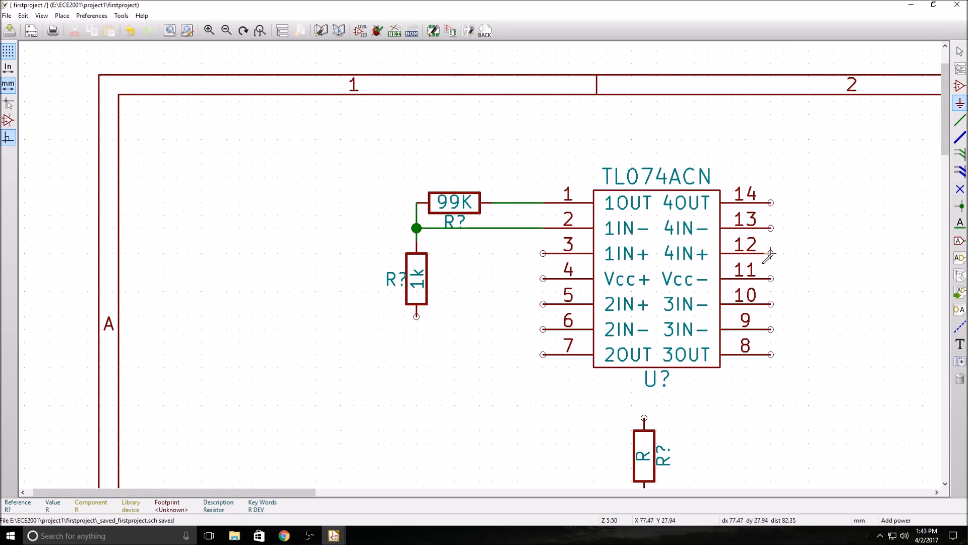
pyautogui.click(416, 329)
pyautogui.click(370, 170)
pyautogui.scroll(-10, 413, 220)
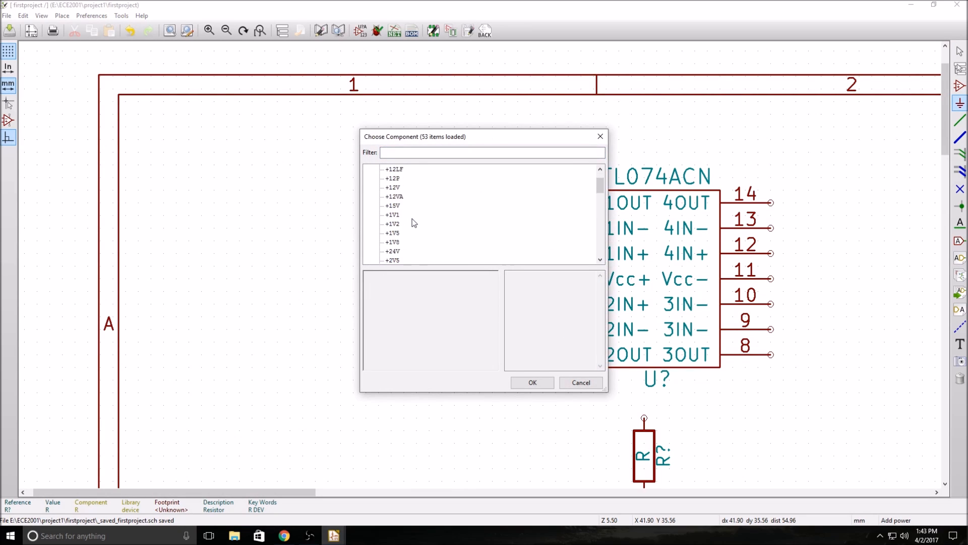
pyautogui.scroll(-1, 406, 232)
pyautogui.click(391, 224)
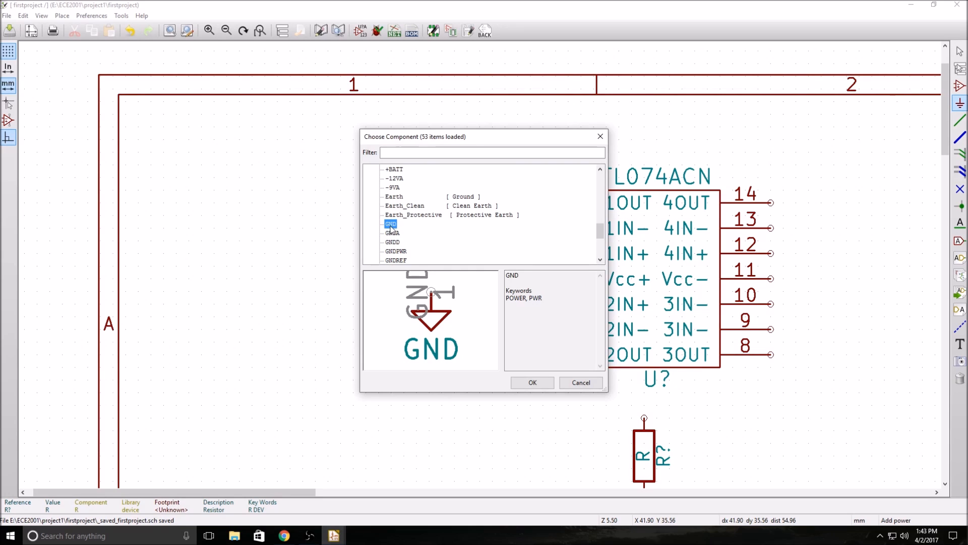
pyautogui.click(534, 383)
pyautogui.click(416, 329)
pyautogui.rightClick(454, 366)
pyautogui.click(862, 321)
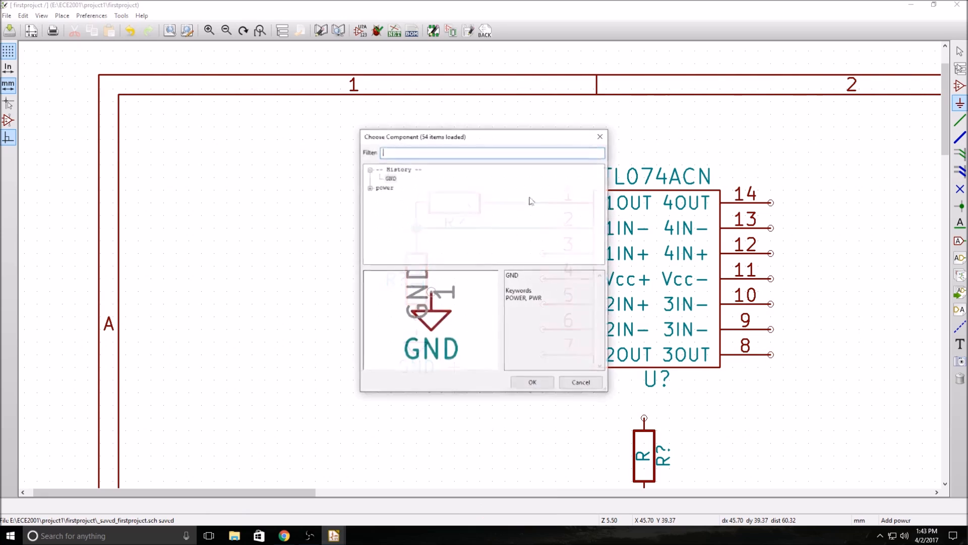
pyautogui.click(580, 386)
# Wire the lower pin of the 1k resistor to the GND symbol beneath it
pyautogui.click(959, 120)
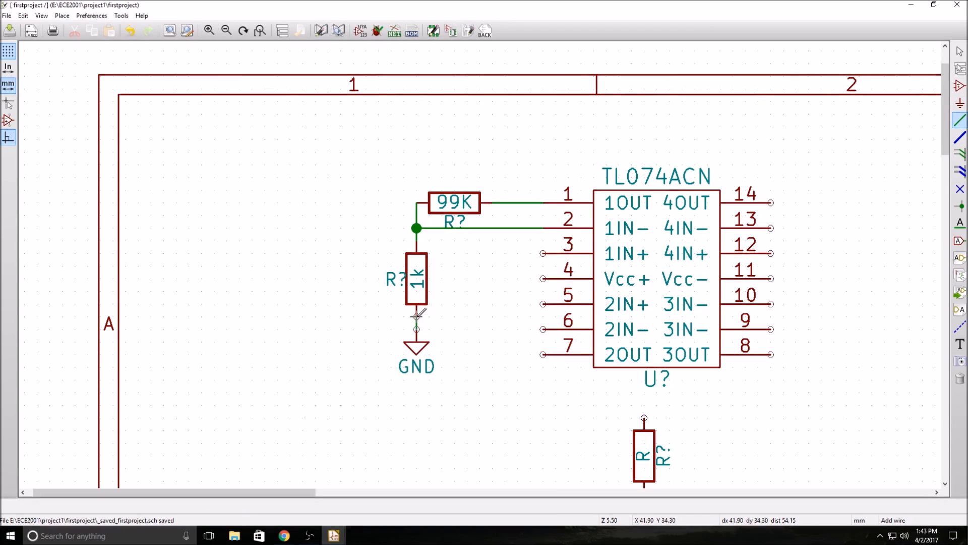
pyautogui.scroll(-1, 501, 314)
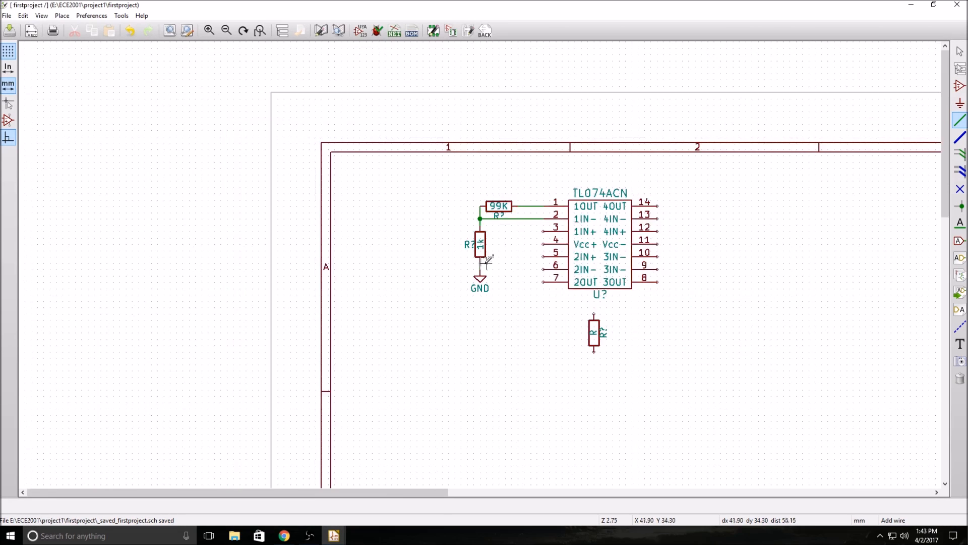
pyautogui.scroll(1, 484, 260)
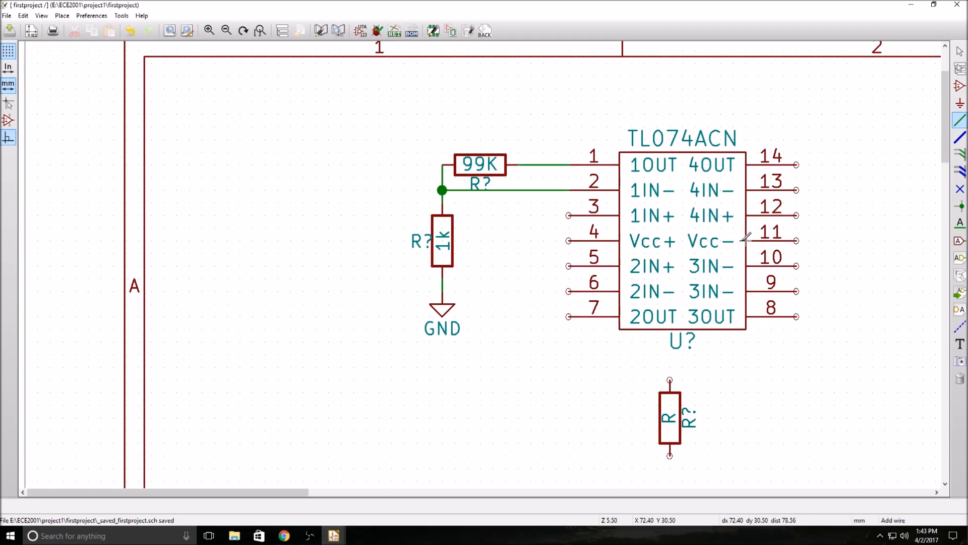
# Place a +12V power symbol beside pin 4 (Vcc+) of the TL074ACN, rotated so that its arrow points away from the chip
pyautogui.click(959, 108)
pyautogui.click(528, 240)
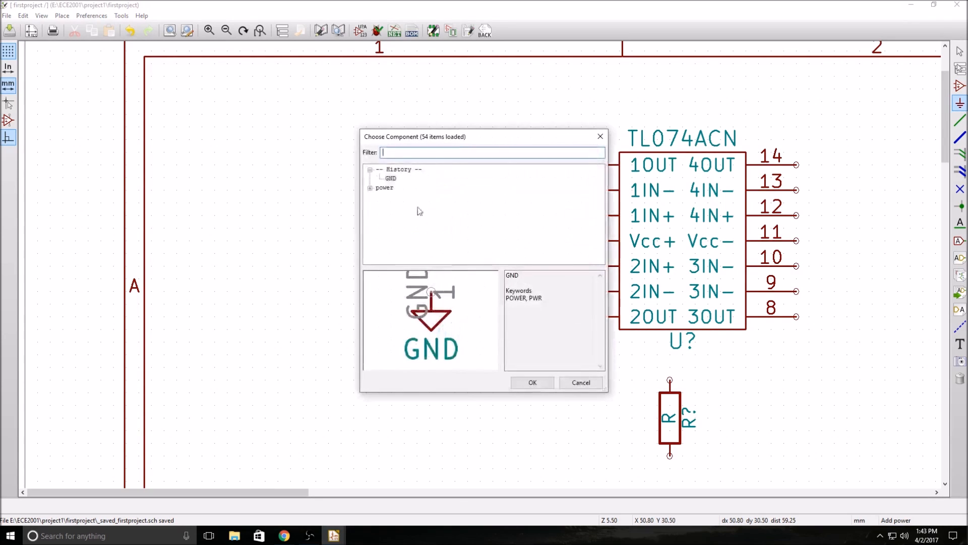
pyautogui.write('12')
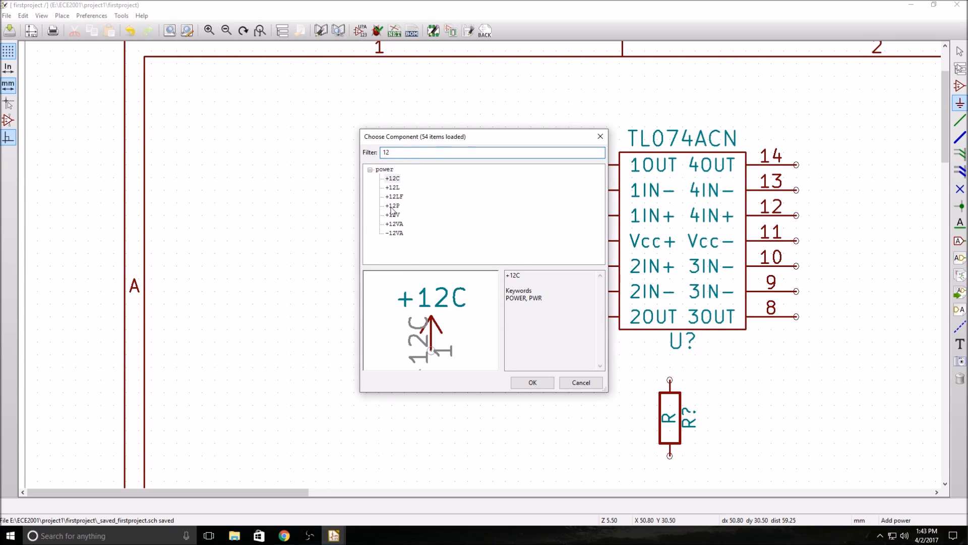
pyautogui.click(392, 215)
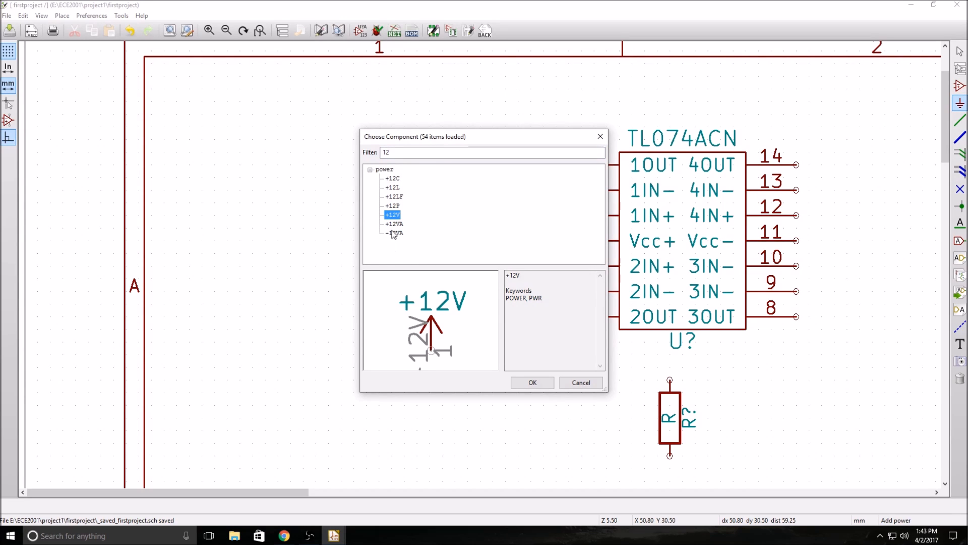
pyautogui.click(535, 383)
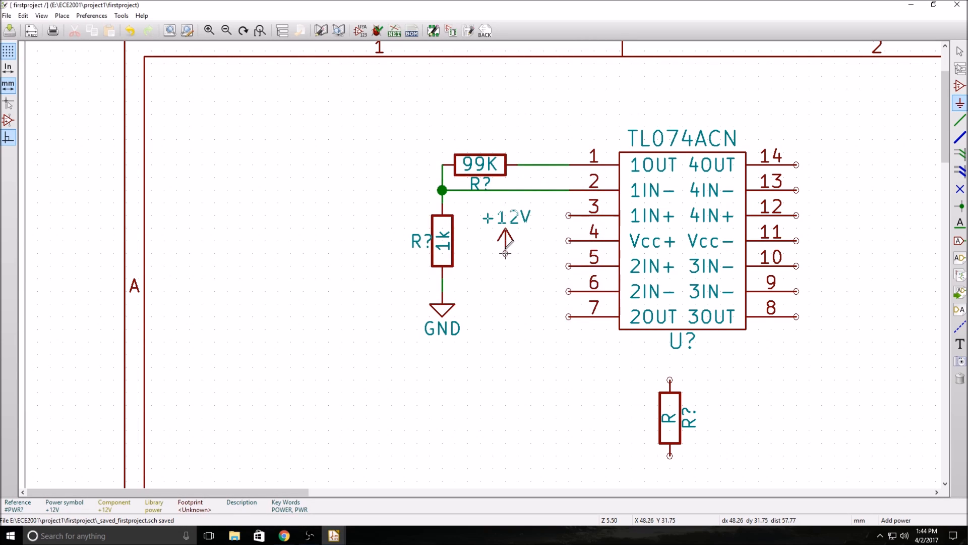
pyautogui.press('r')
pyautogui.press('r')
pyautogui.press('r')
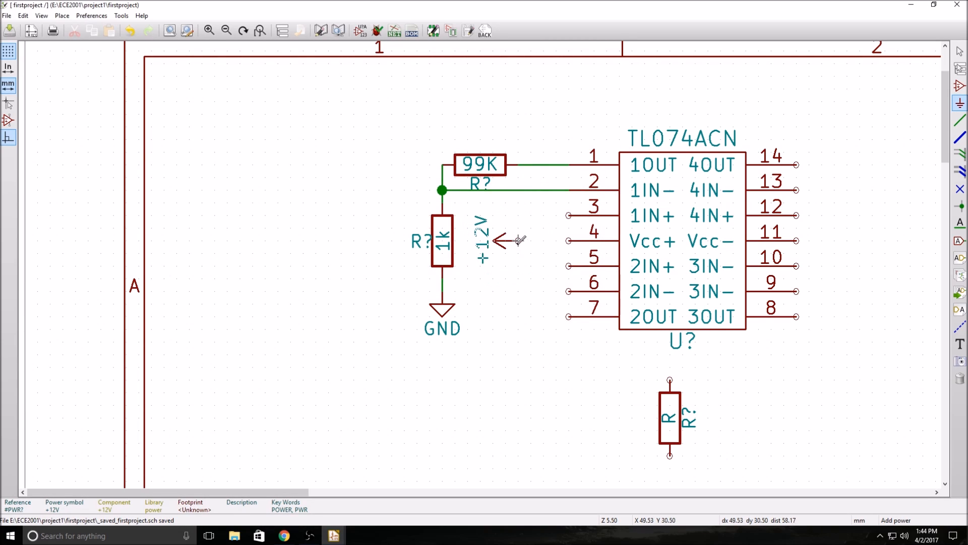
pyautogui.click(518, 240)
# Wire the +12V symbol to pin 4 (Vcc+) of the TL074ACN and end the wire command
pyautogui.press('w')
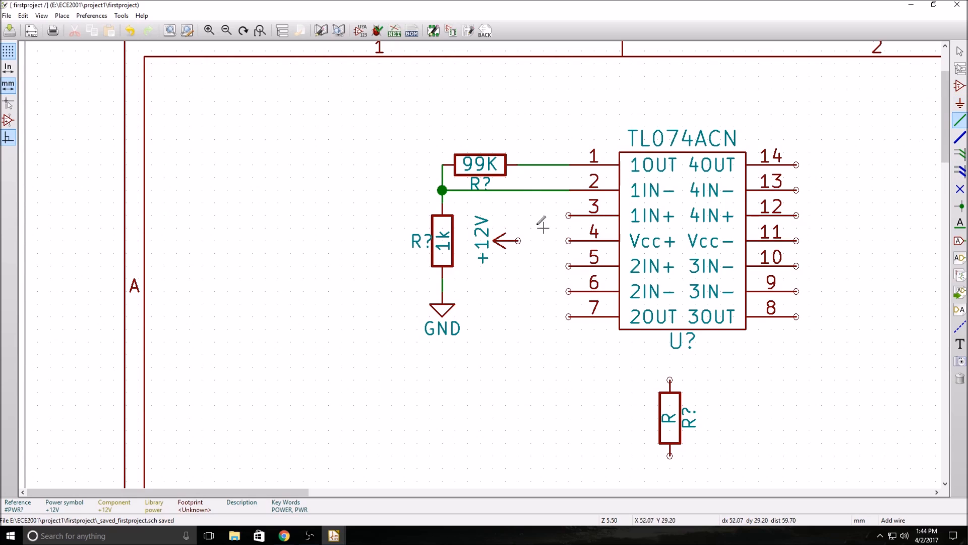
pyautogui.click(569, 241)
pyautogui.rightClick(849, 237)
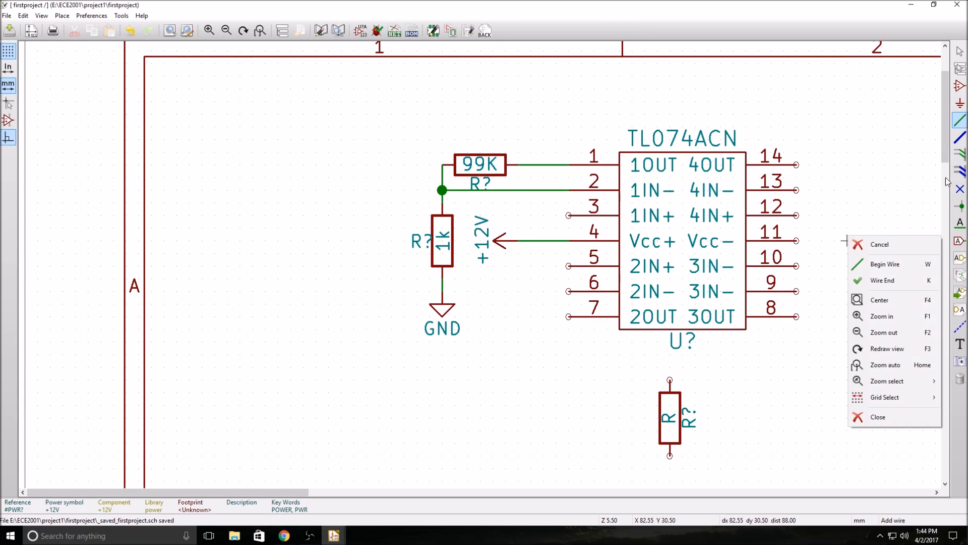
pyautogui.click(867, 244)
# Place a -12VA power symbol level with pin 11 (Vcc-) of the TL074ACN, rotated so that its arrow points away from the chip
pyautogui.click(959, 103)
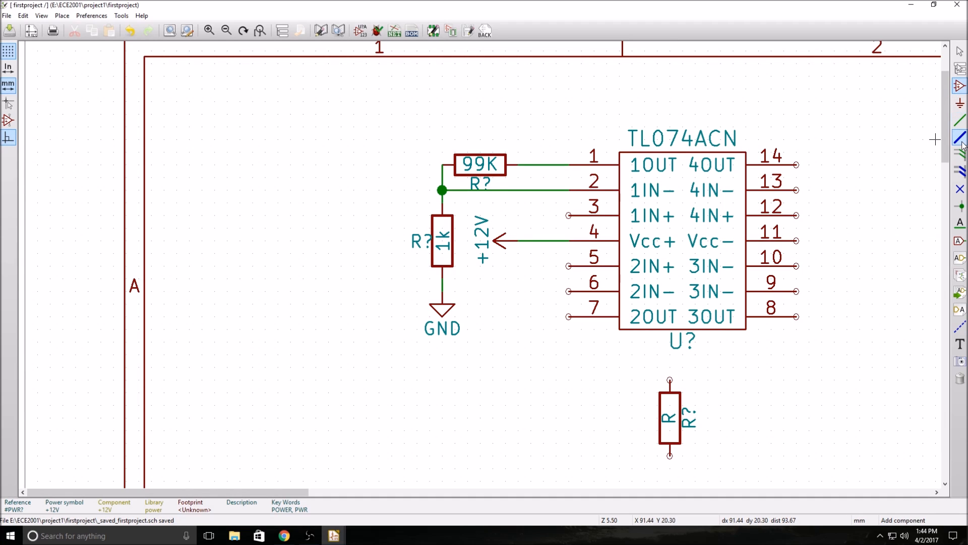
pyautogui.click(847, 253)
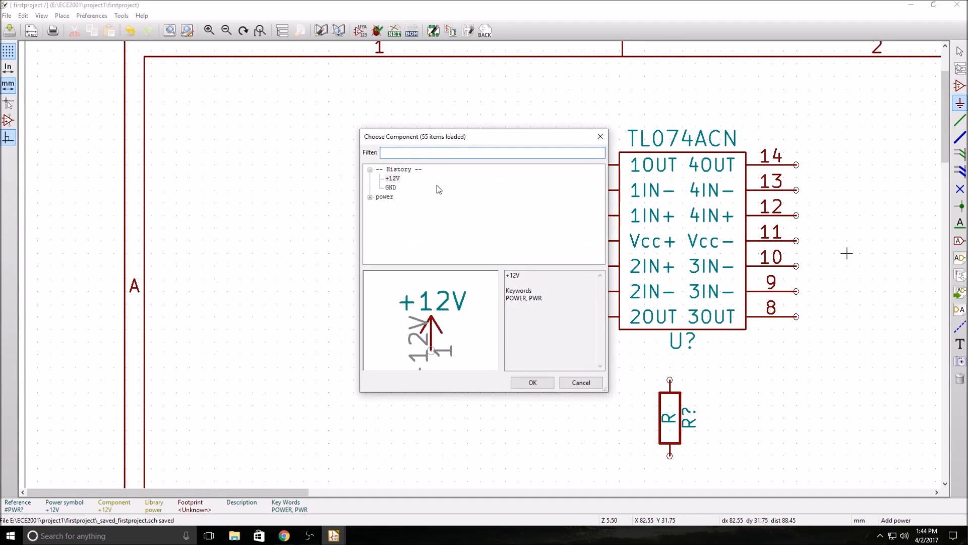
pyautogui.write('-12')
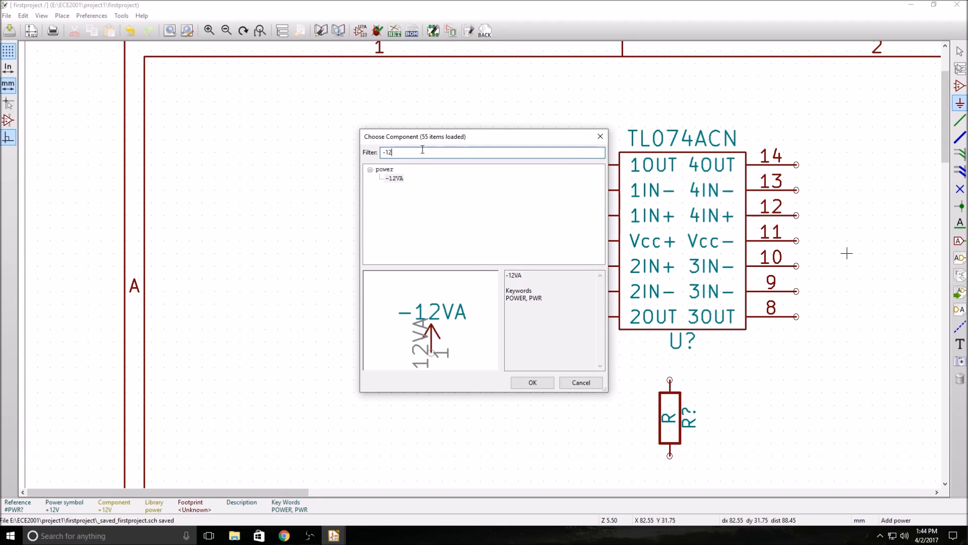
pyautogui.click(393, 178)
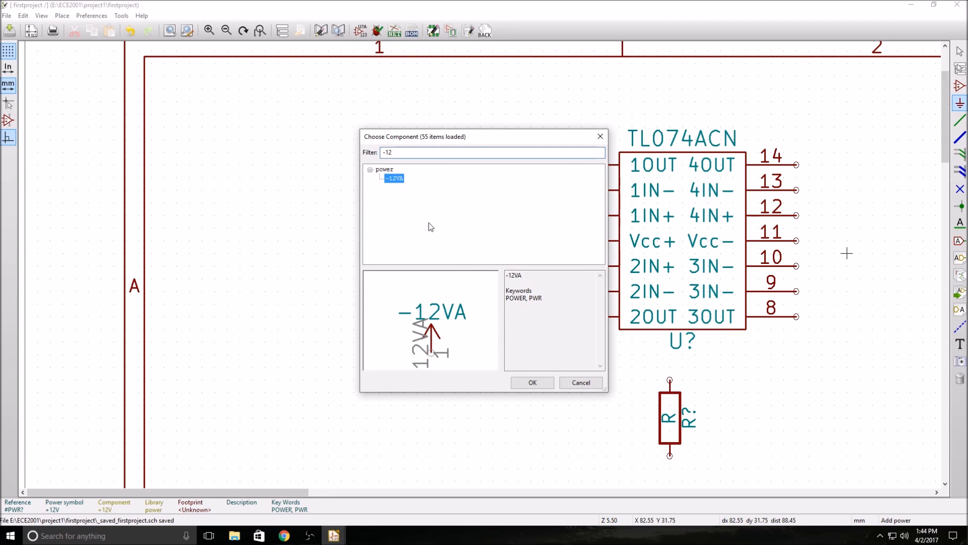
pyautogui.click(533, 382)
pyautogui.press('r')
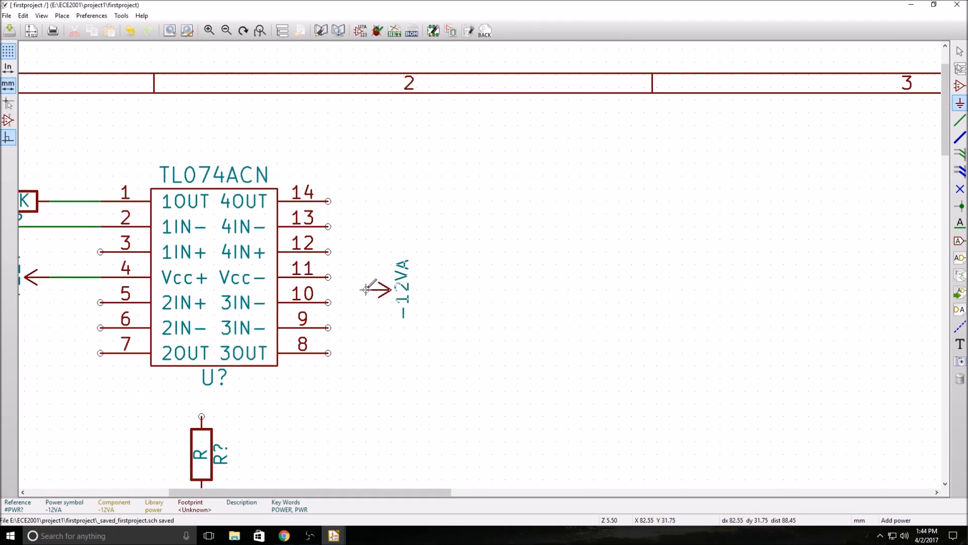
pyautogui.click(366, 277)
pyautogui.rightClick(550, 260)
pyautogui.click(811, 93)
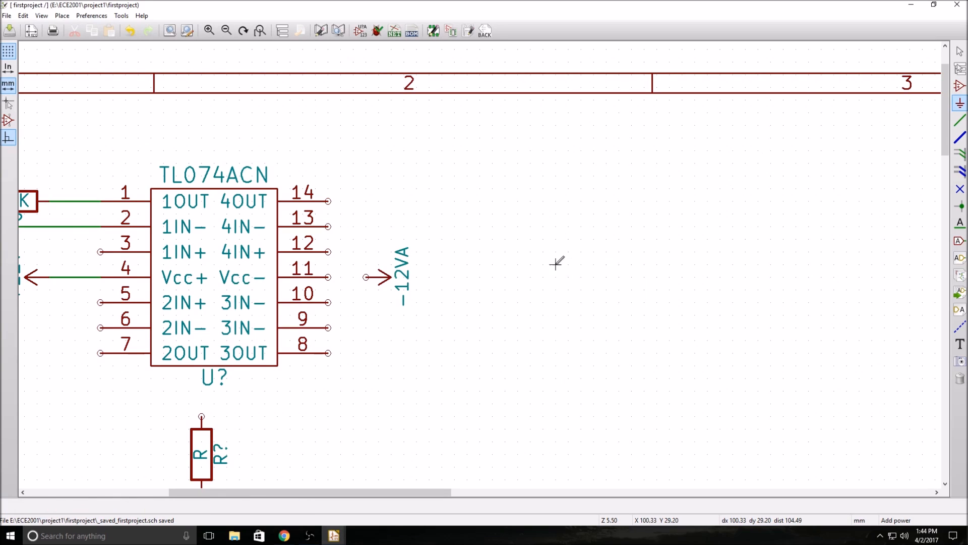
pyautogui.click(599, 135)
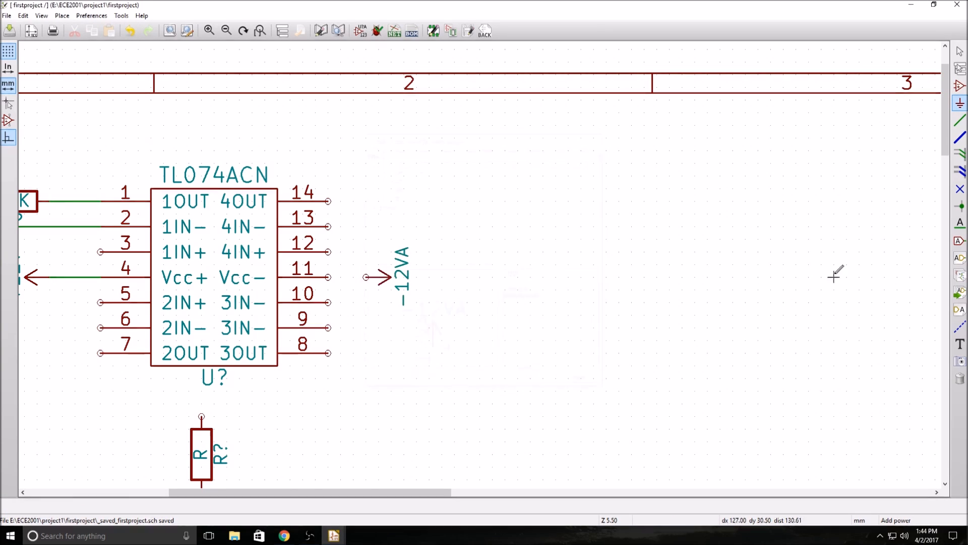
# Move the TL074ACN slightly closer to the -12VA symbol, keeping its pins level with the existing wires
pyautogui.click(960, 121)
pyautogui.moveTo(328, 277); pyautogui.dragTo(340, 276)
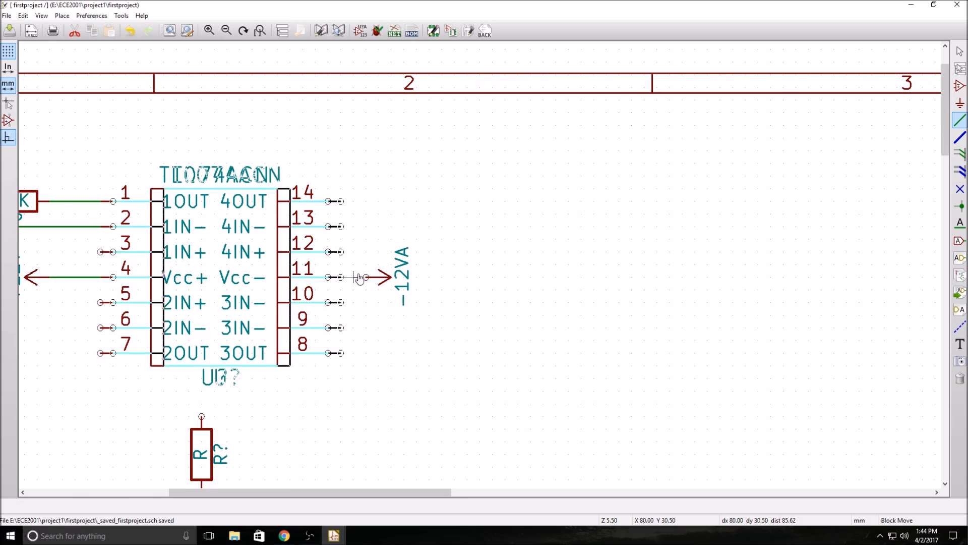
pyautogui.click(328, 277)
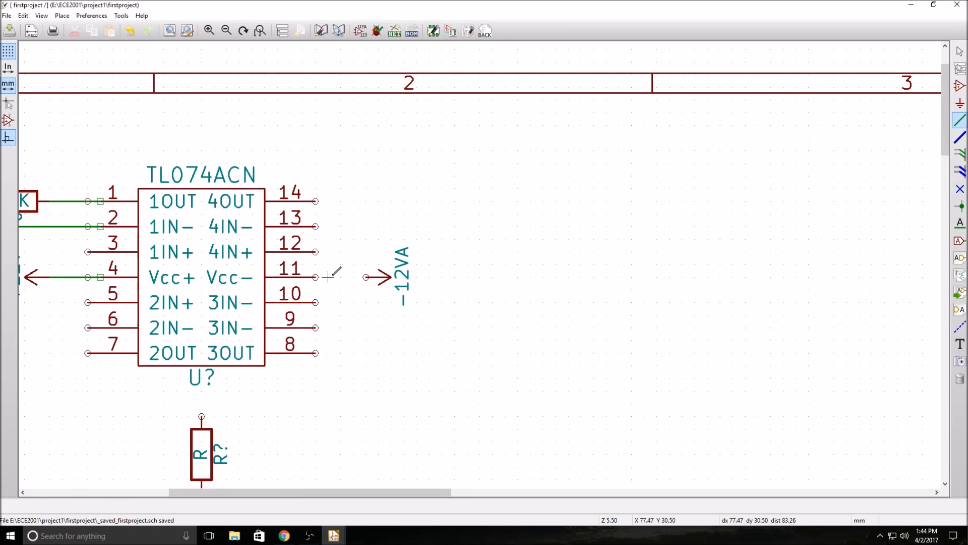
pyautogui.press('m')
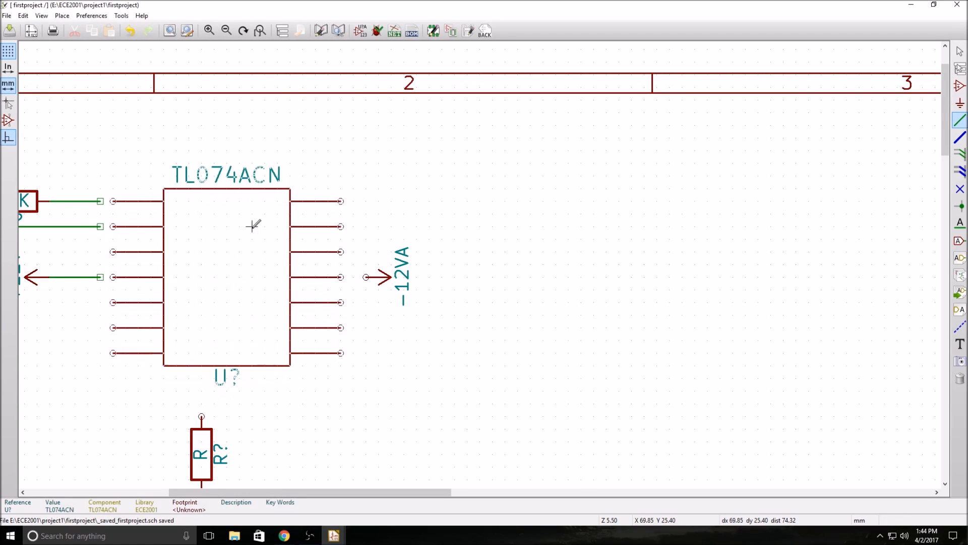
pyautogui.click(252, 227)
# Extend the wires to pins 1, 2 and 4 of the shifted TL074ACN and wire pin 11 to the -12VA symbol
pyautogui.click(959, 120)
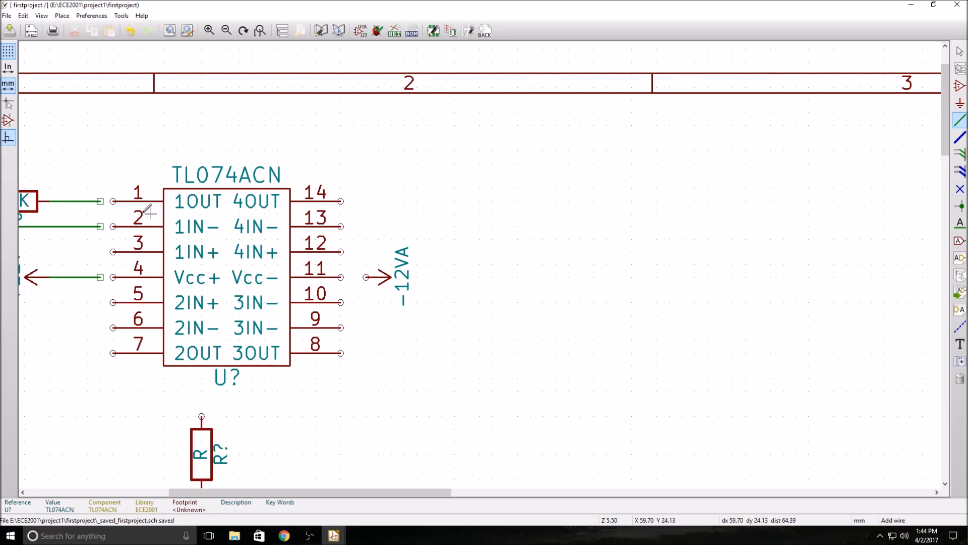
pyautogui.moveTo(102, 201); pyautogui.dragTo(113, 202)
pyautogui.rightClick(112, 202)
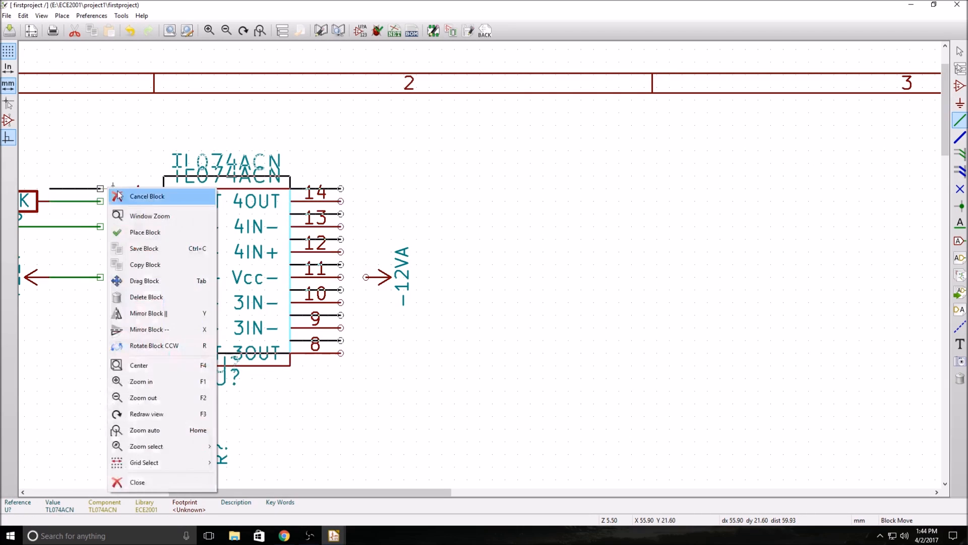
pyautogui.click(126, 195)
pyautogui.click(114, 201)
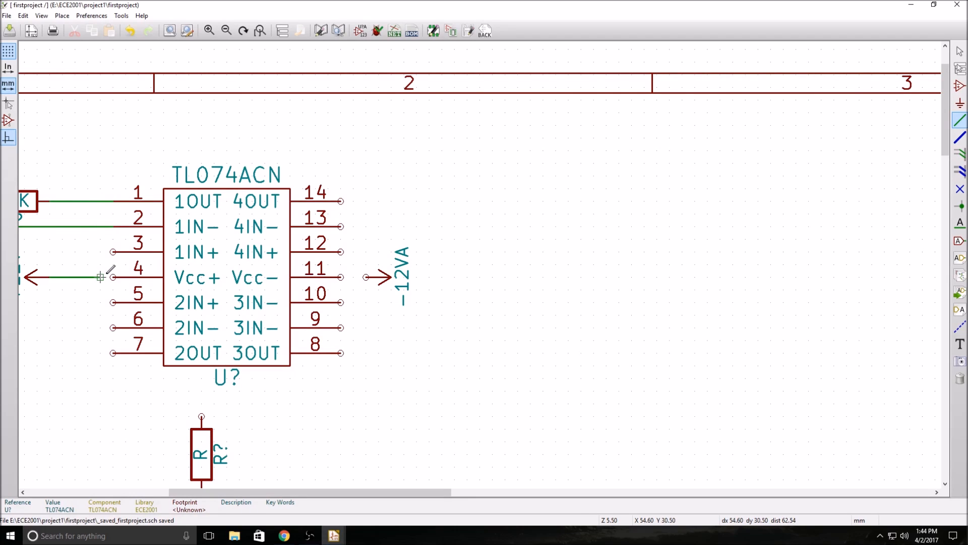
pyautogui.click(366, 277)
pyautogui.scroll(-2, 291, 328)
pyautogui.scroll(1, 397, 244)
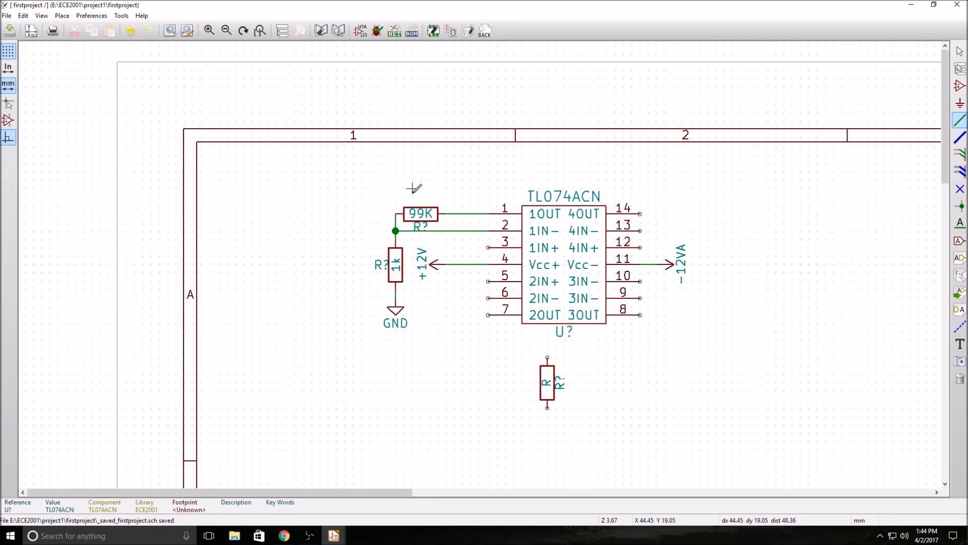
pyautogui.scroll(1, 465, 252)
pyautogui.scroll(-1, 483, 259)
pyautogui.scroll(1, 481, 263)
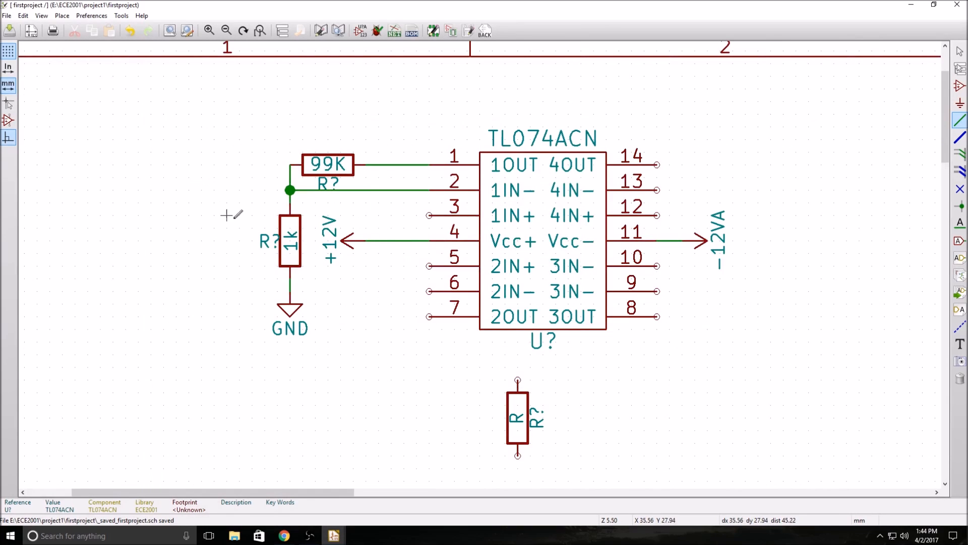
pyautogui.scroll(-1, 264, 215)
pyautogui.scroll(1, 480, 264)
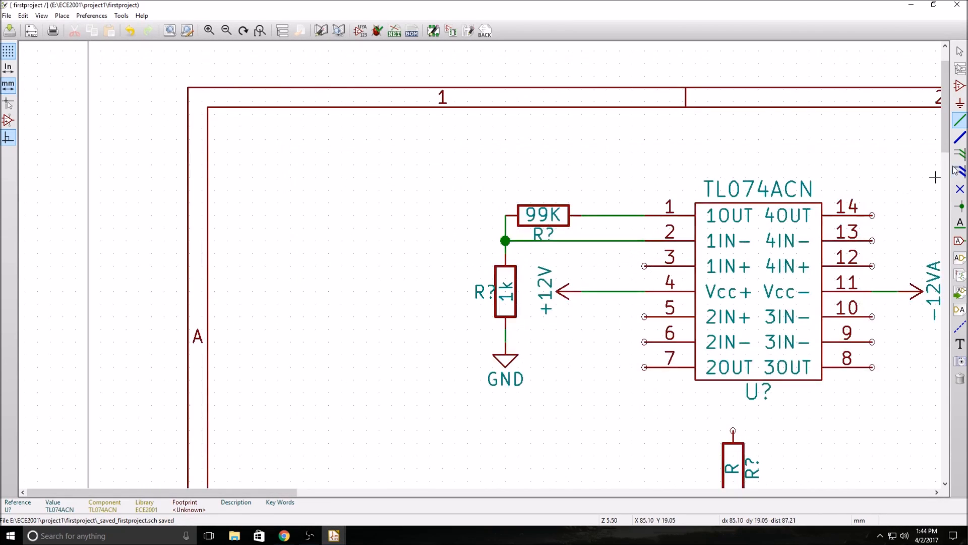
# Search the component libraries for a microphone part with the filter mic
pyautogui.click(960, 86)
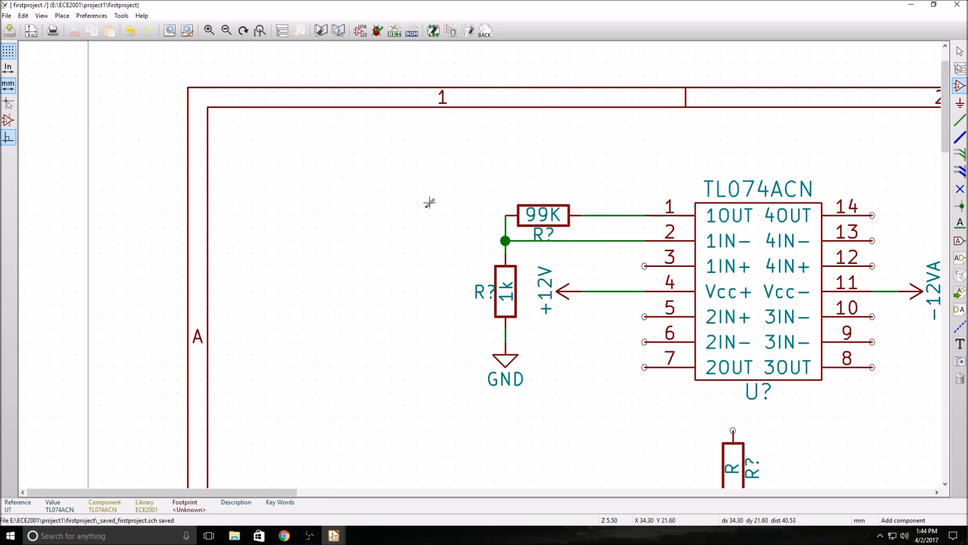
pyautogui.click(405, 215)
pyautogui.write('micro')
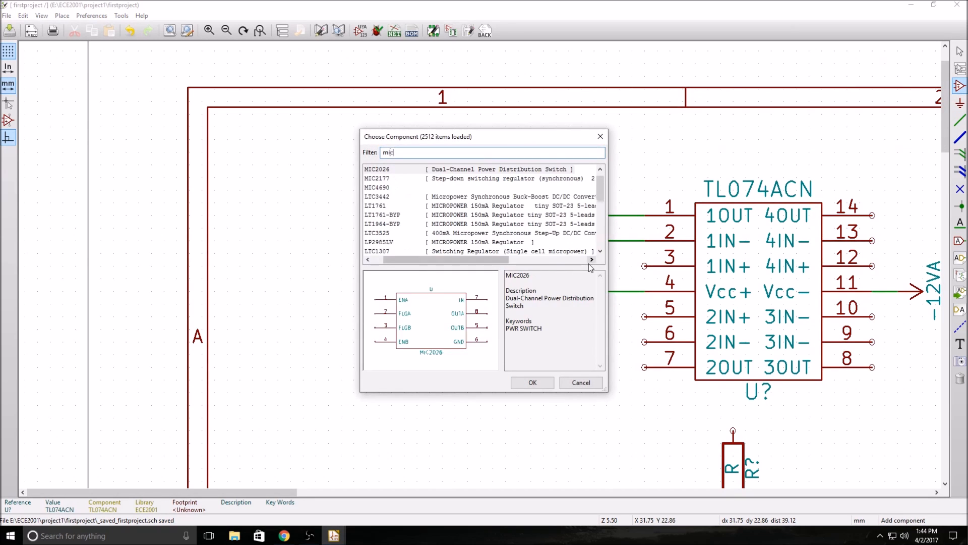
pyautogui.press('BackSpace')
pyautogui.press('BackSpace')
pyautogui.press('BackSpace')
pyautogui.press('BackSpace')
pyautogui.press('BackSpace')
pyautogui.write('mi')
# Examine the parts that match mic, including the regul library entries, and close the component chooser without placing one
pyautogui.click(377, 178)
pyautogui.scroll(-5, 434, 232)
pyautogui.moveTo(442, 264); pyautogui.dragTo(381, 268)
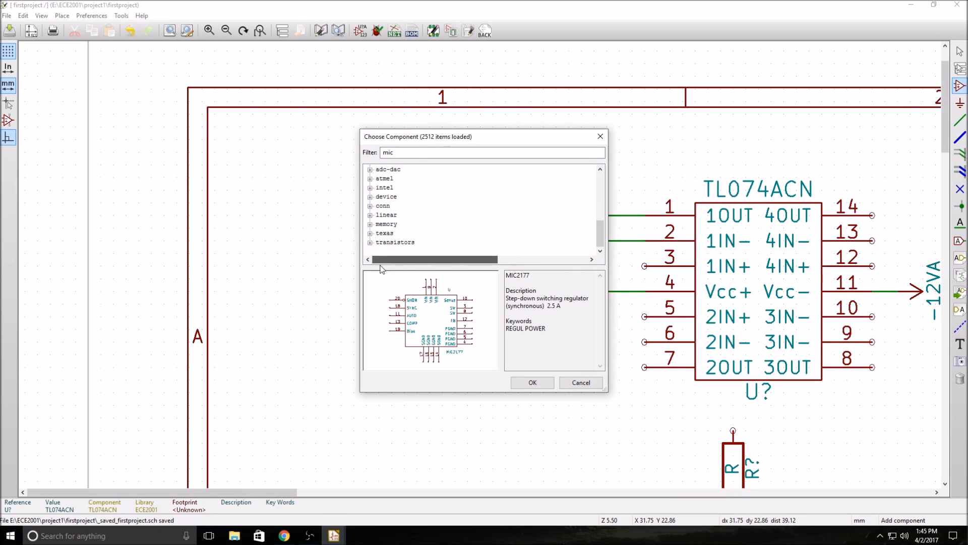
pyautogui.scroll(5, 419, 202)
pyautogui.click(401, 196)
pyautogui.click(401, 206)
pyautogui.click(402, 224)
pyautogui.click(400, 232)
pyautogui.click(399, 242)
pyautogui.click(397, 252)
pyautogui.scroll(-3, 397, 253)
pyautogui.scroll(1, 391, 191)
pyautogui.click(395, 208)
pyautogui.scroll(2, 396, 205)
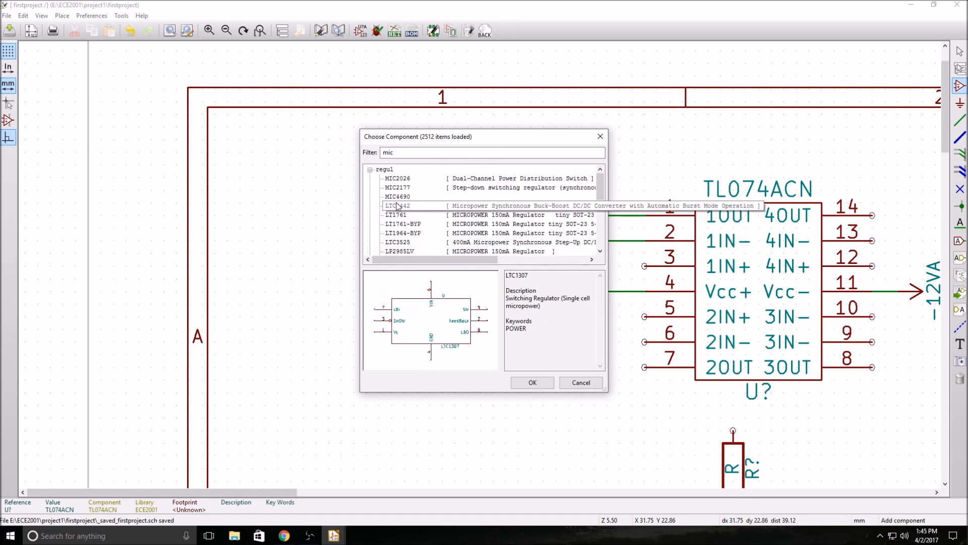
pyautogui.scroll(-1, 395, 205)
pyautogui.click(580, 382)
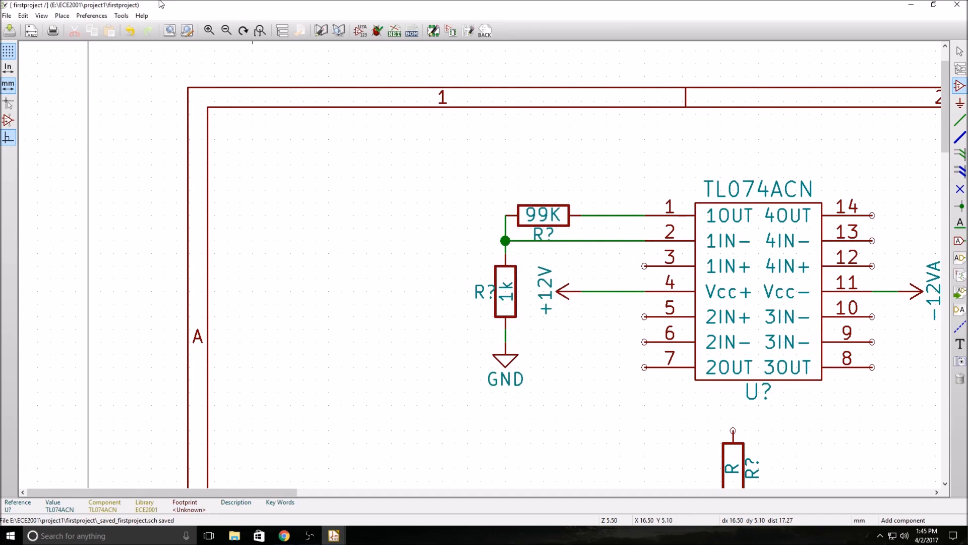
# Switch to the Part Library Editor and create a new component named Mic with reference designator U
pyautogui.moveTo(155, 6); pyautogui.dragTo(509, 28)
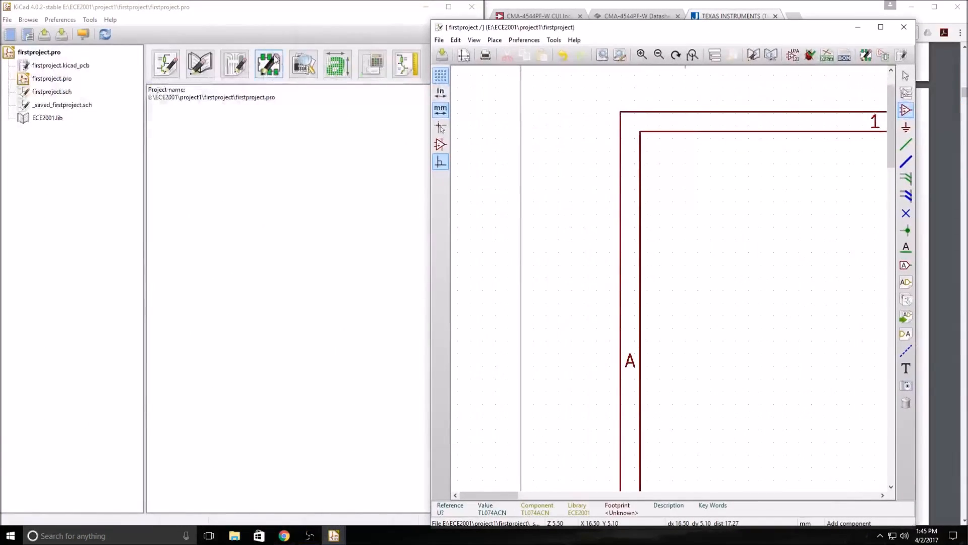
pyautogui.click(201, 74)
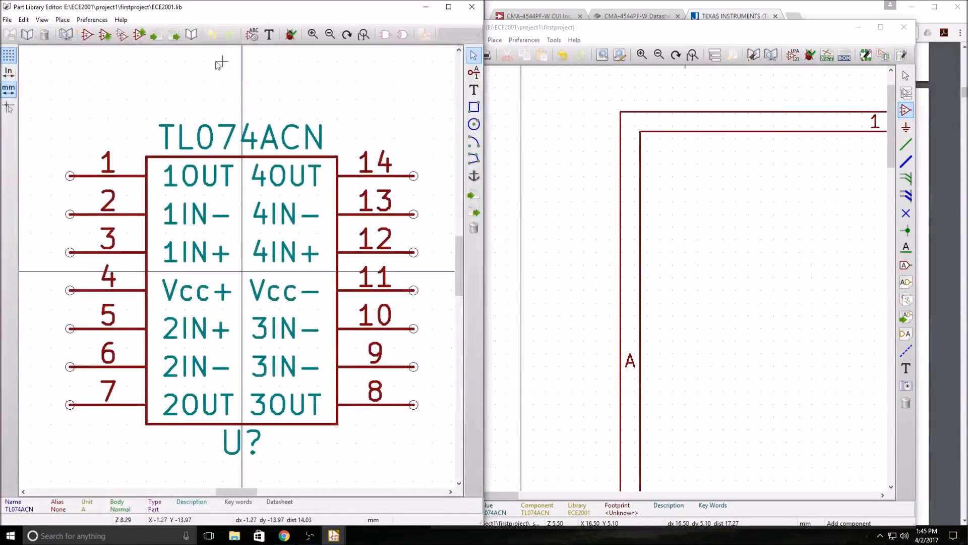
pyautogui.click(87, 35)
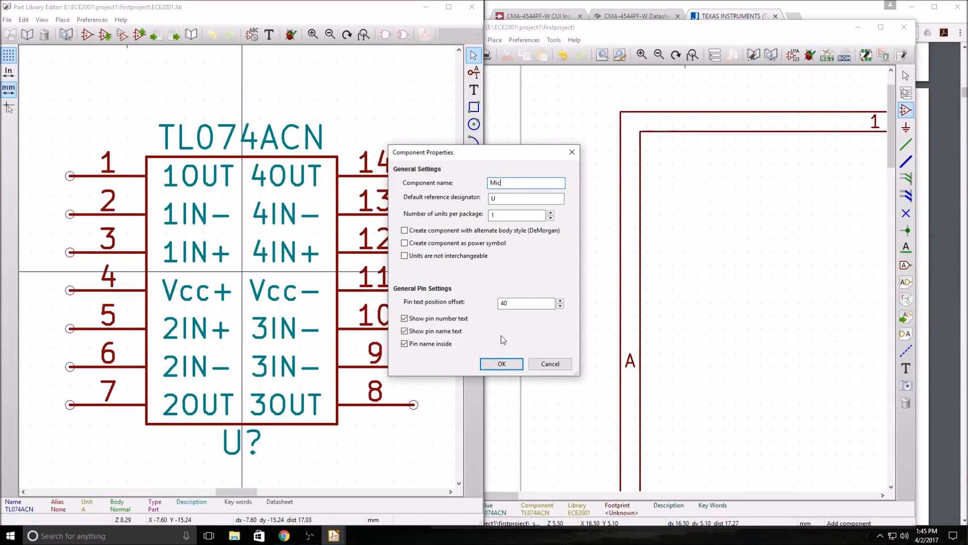
pyautogui.click(501, 363)
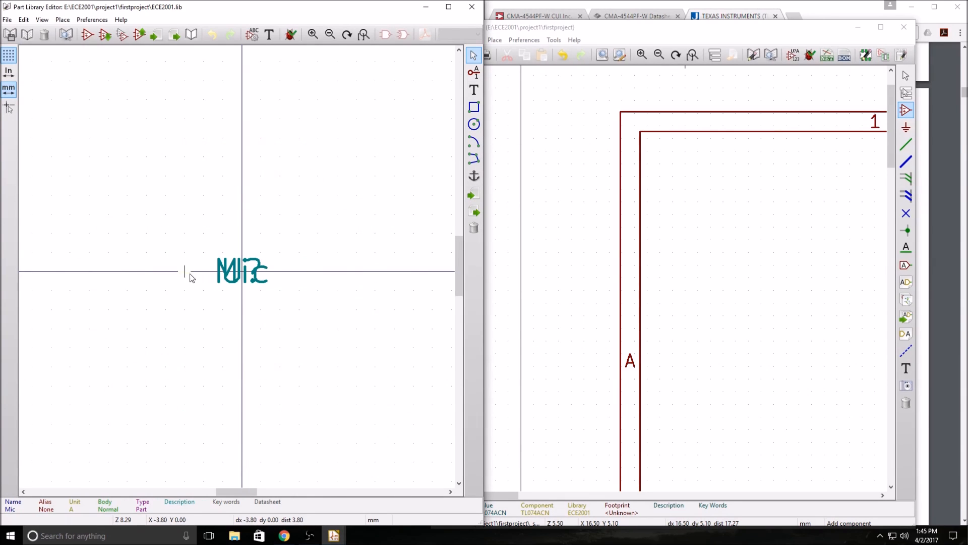
# Separate the overlapping labels by moving the Mic name above the origin and the U? reference below it
pyautogui.click(252, 271)
pyautogui.click(285, 294)
pyautogui.click(244, 195)
pyautogui.moveTo(245, 269); pyautogui.dragTo(244, 325)
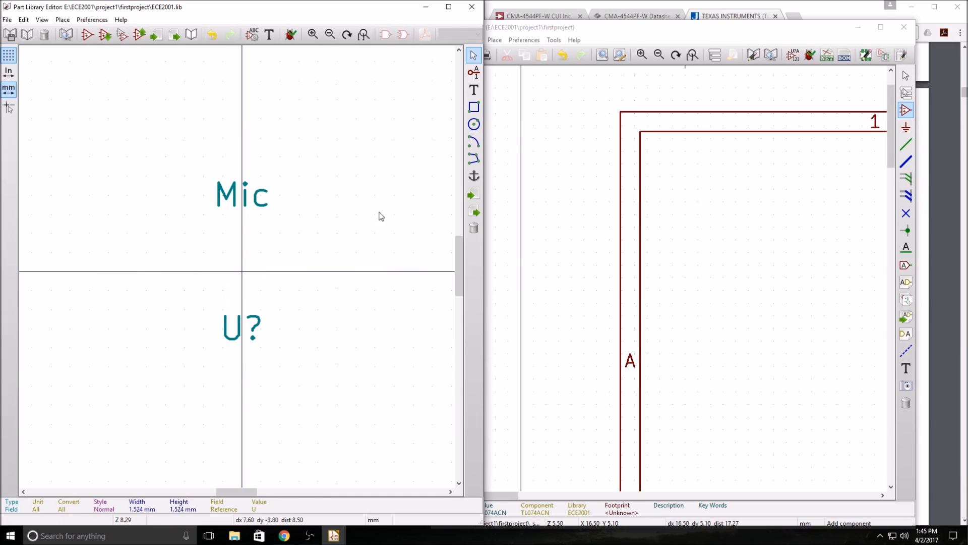
# Add an input pin named + with number 1 to the Mic symbol, just above the horizontal axis at X 6.35 mm
pyautogui.press('p')
pyautogui.click(280, 252)
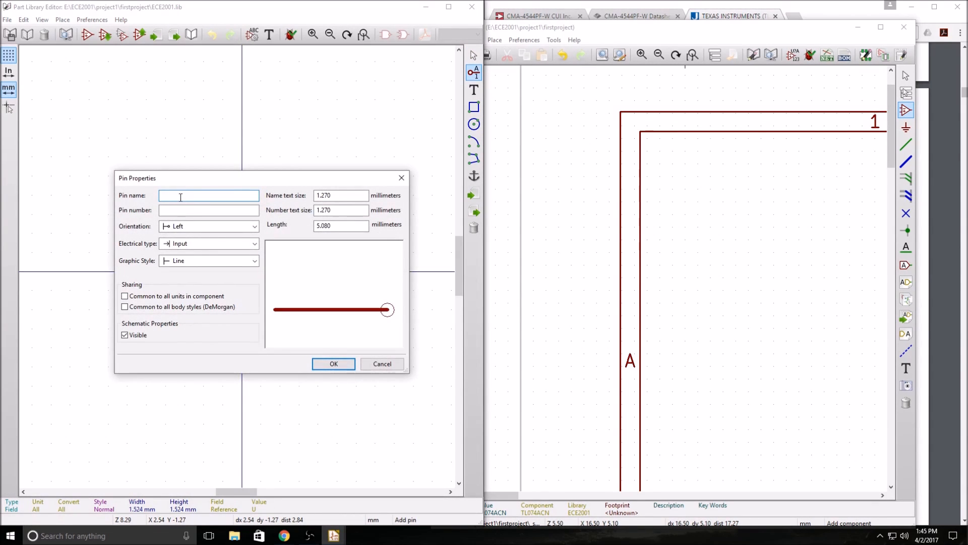
pyautogui.write('+')
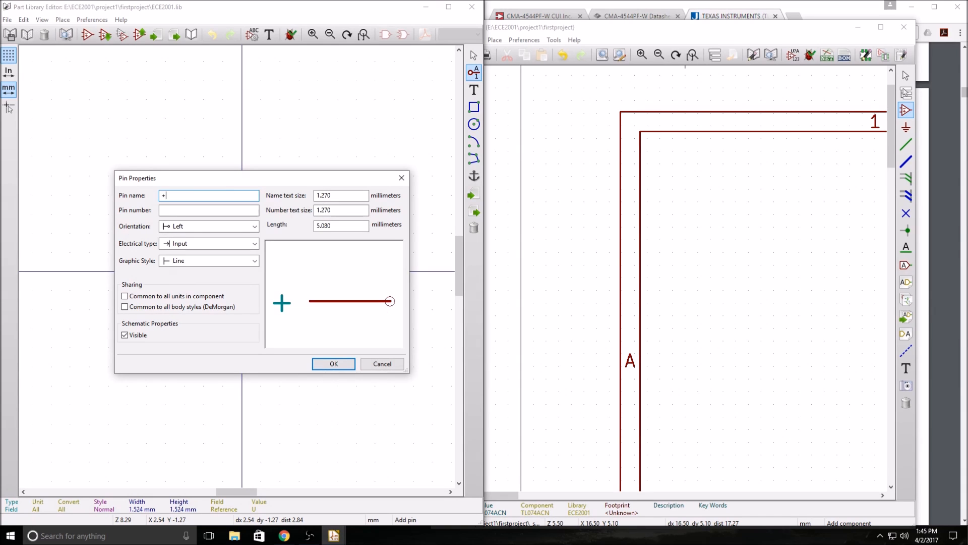
pyautogui.write('1')
pyautogui.click(333, 363)
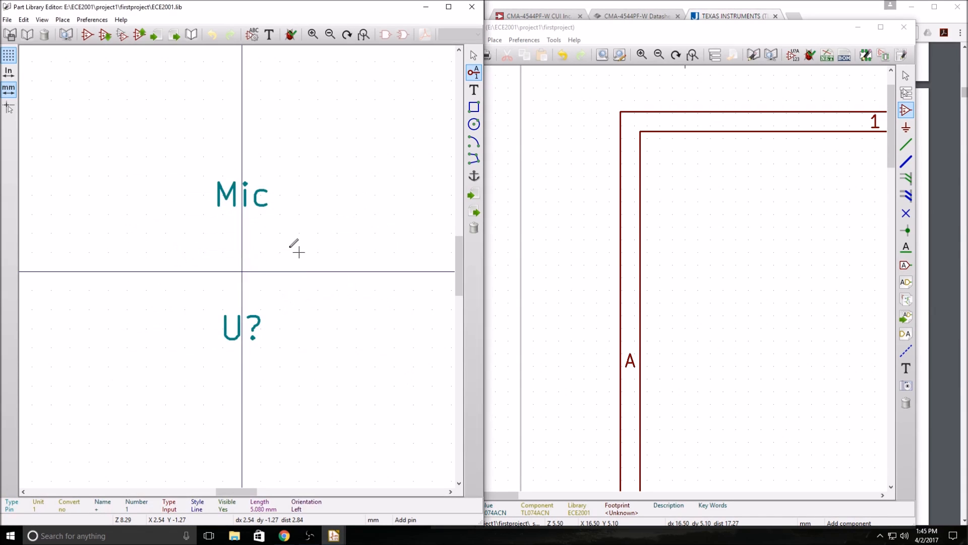
pyautogui.click(337, 252)
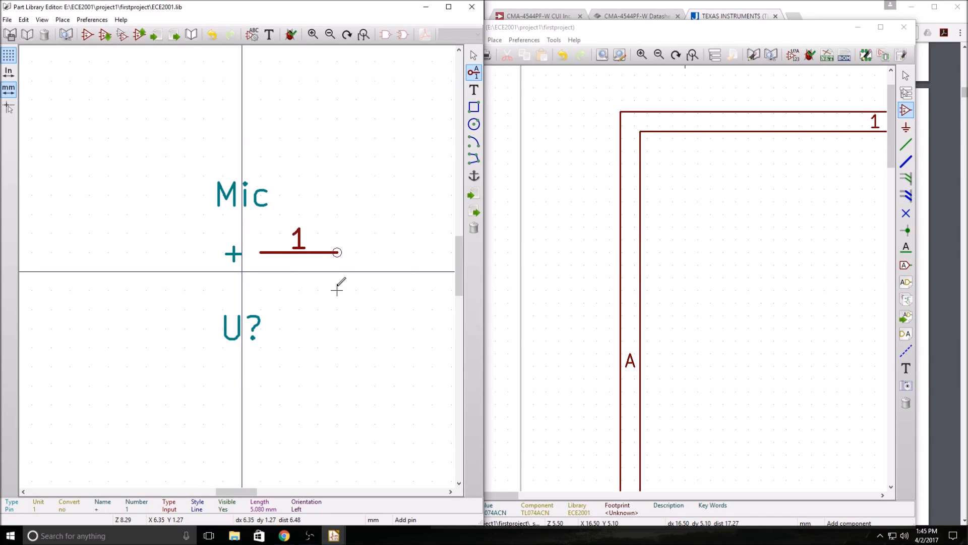
# Add an input pin named - with number 2 to the Mic symbol, directly below pin 1
pyautogui.click(336, 289)
pyautogui.write('-')
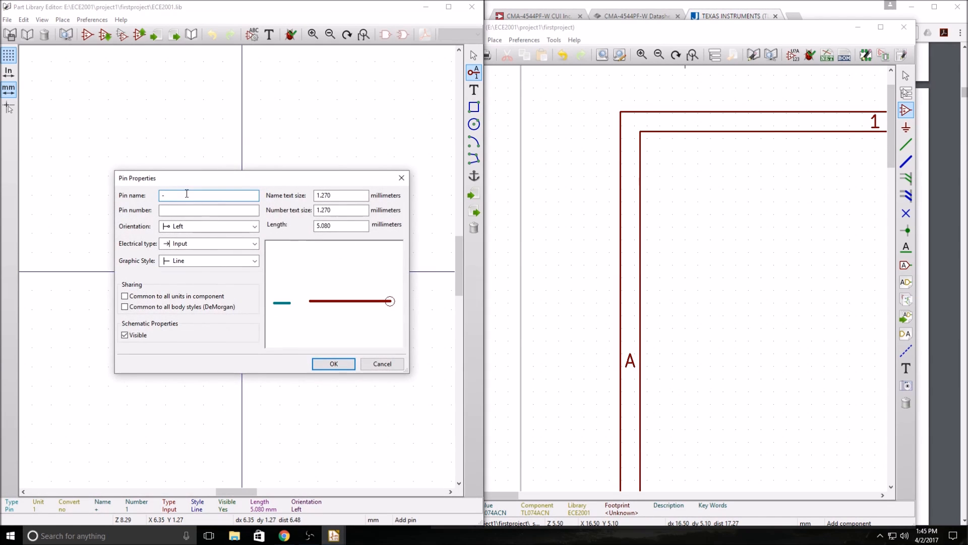
pyautogui.click(192, 212)
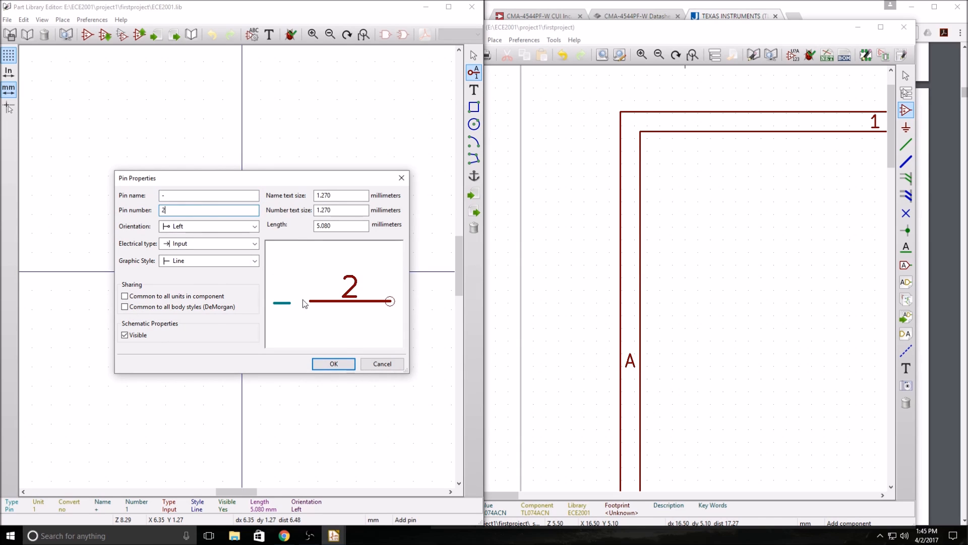
pyautogui.click(343, 365)
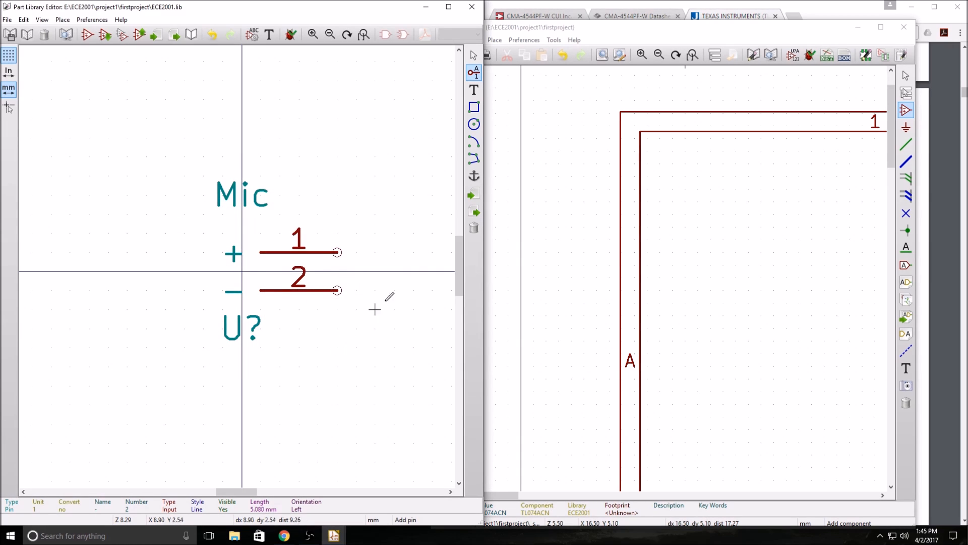
# Draw a circle with a radius of about 3.81 mm for the body of the Mic symbol
pyautogui.click(474, 123)
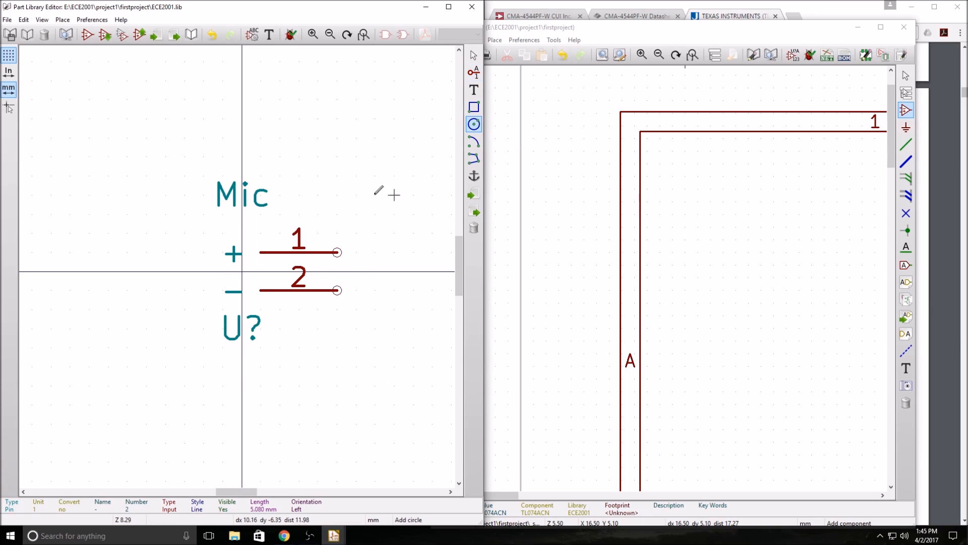
pyautogui.moveTo(241, 233); pyautogui.dragTo(199, 311)
pyautogui.rightClick(211, 313)
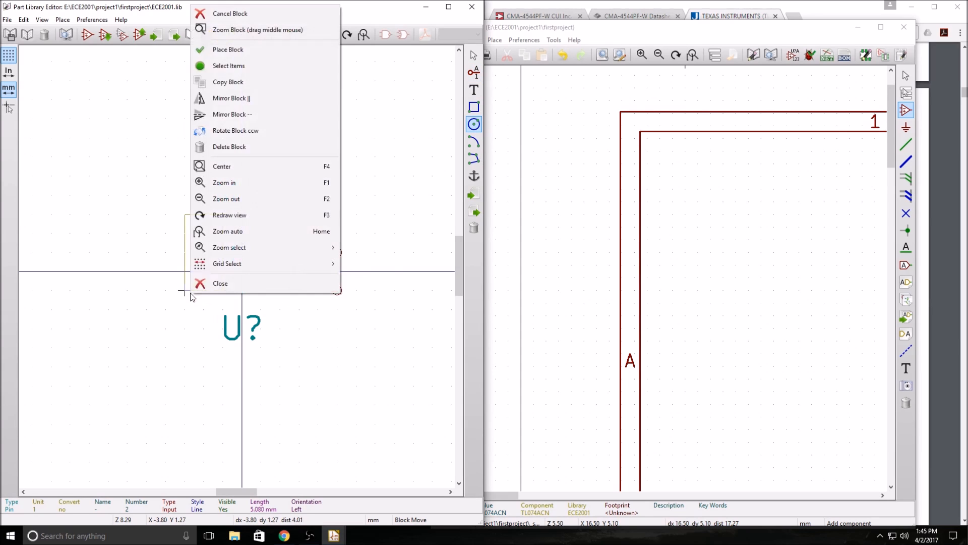
pyautogui.click(252, 18)
pyautogui.click(242, 233)
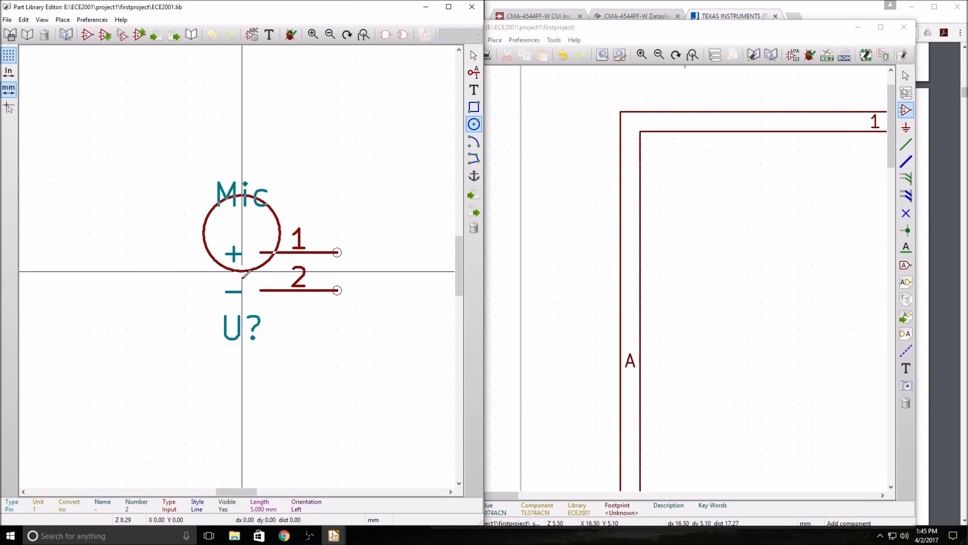
pyautogui.click(243, 279)
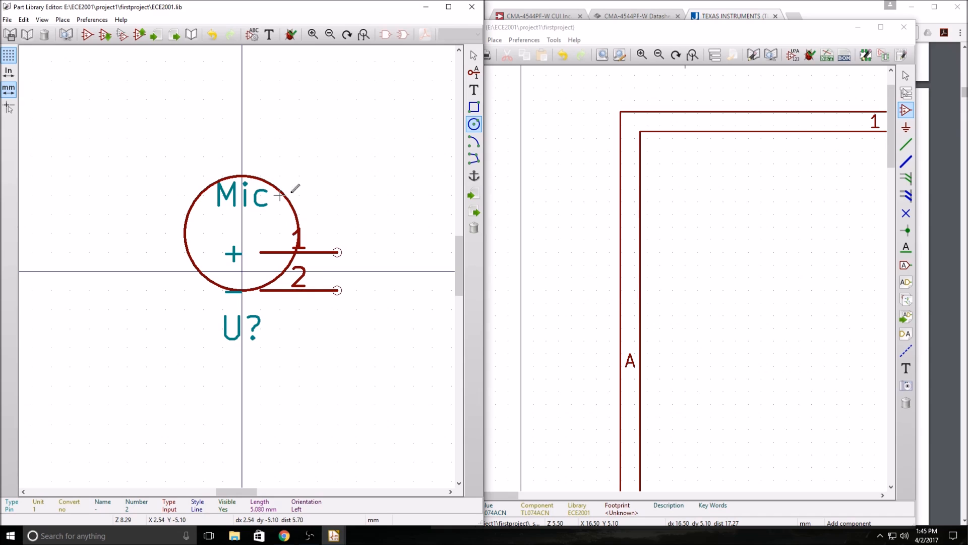
# Centre the circle on the origin and shift the U? reference down to just below the circle
pyautogui.press('m')
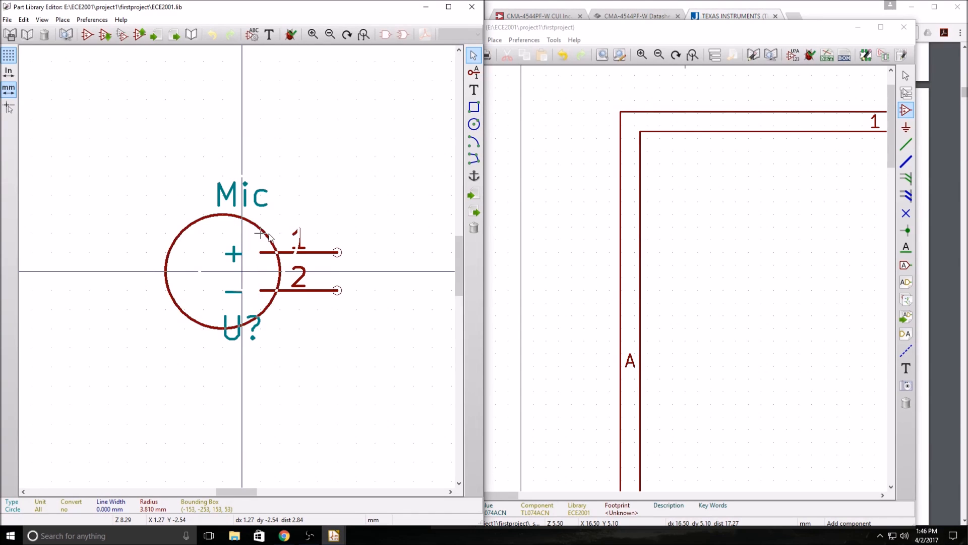
pyautogui.click(275, 236)
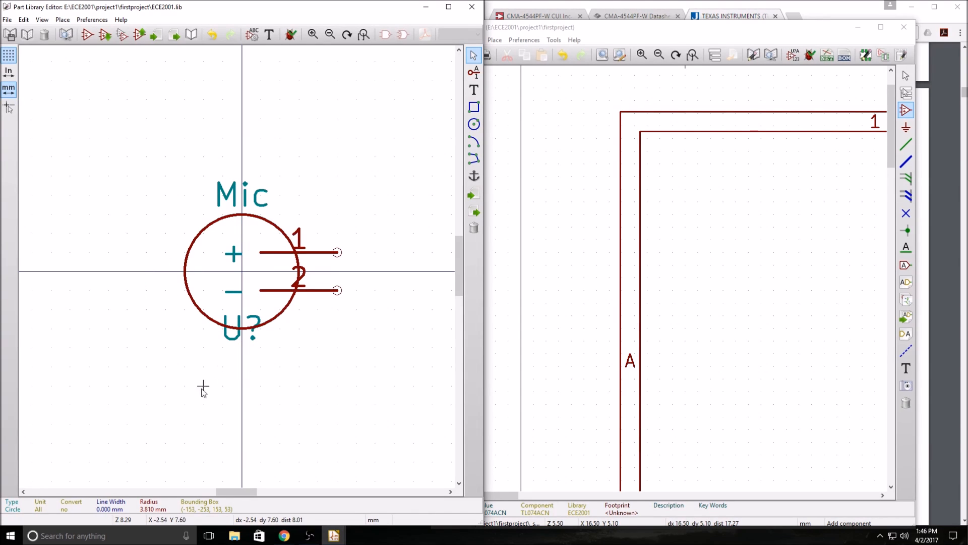
pyautogui.moveTo(236, 335); pyautogui.dragTo(244, 355)
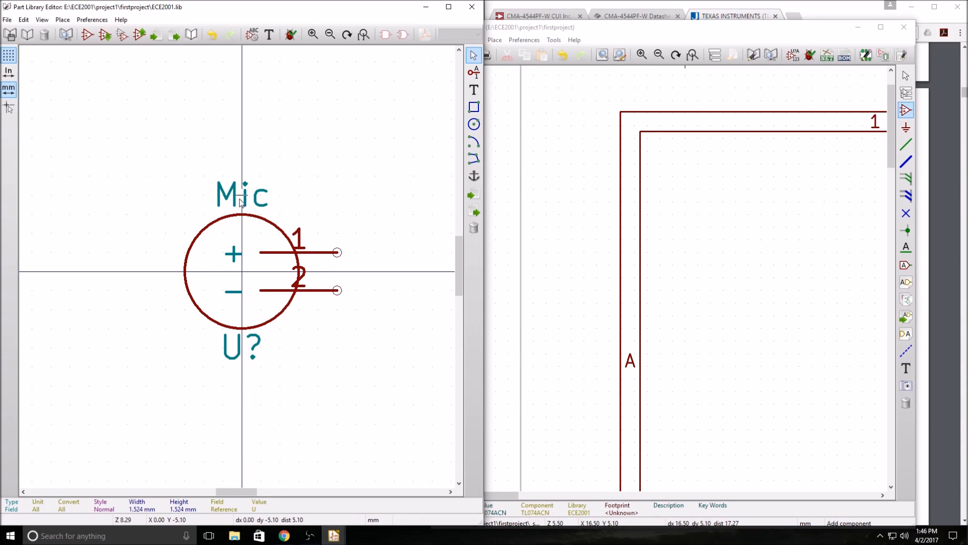
# Move pins 1 and 2 horizontally so their lines start at the circle's edge and the + and - names lie inside
pyautogui.moveTo(329, 296); pyautogui.dragTo(375, 291)
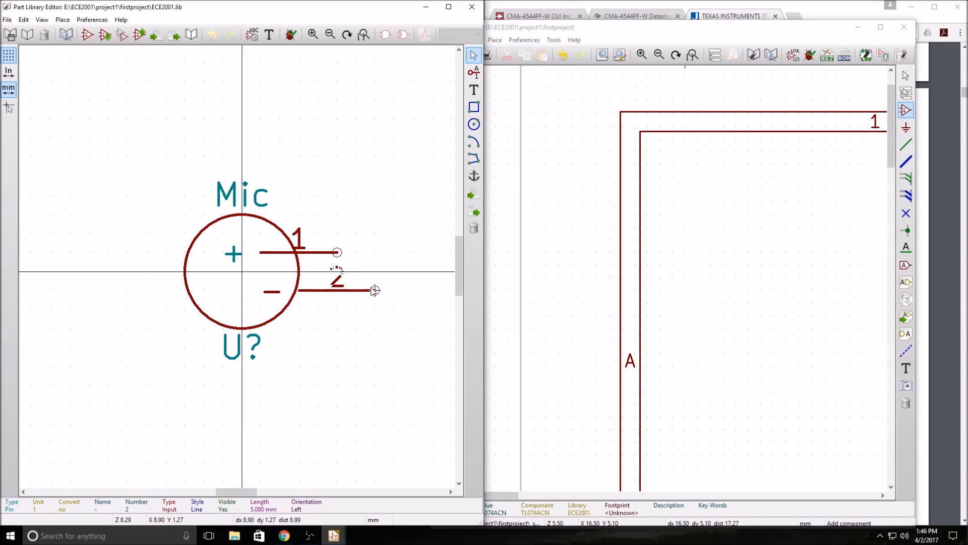
pyautogui.moveTo(337, 252); pyautogui.dragTo(374, 252)
pyautogui.click(368, 251)
pyautogui.click(334, 347)
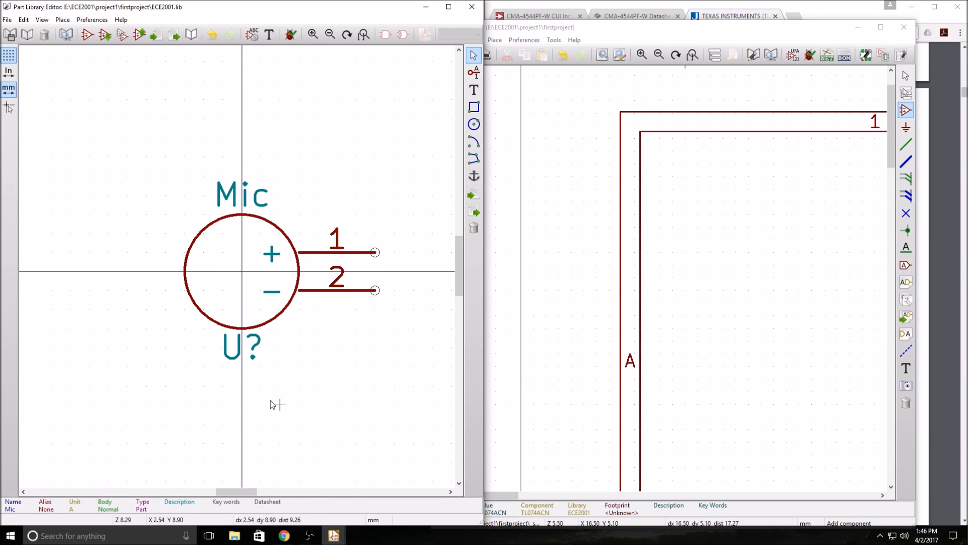
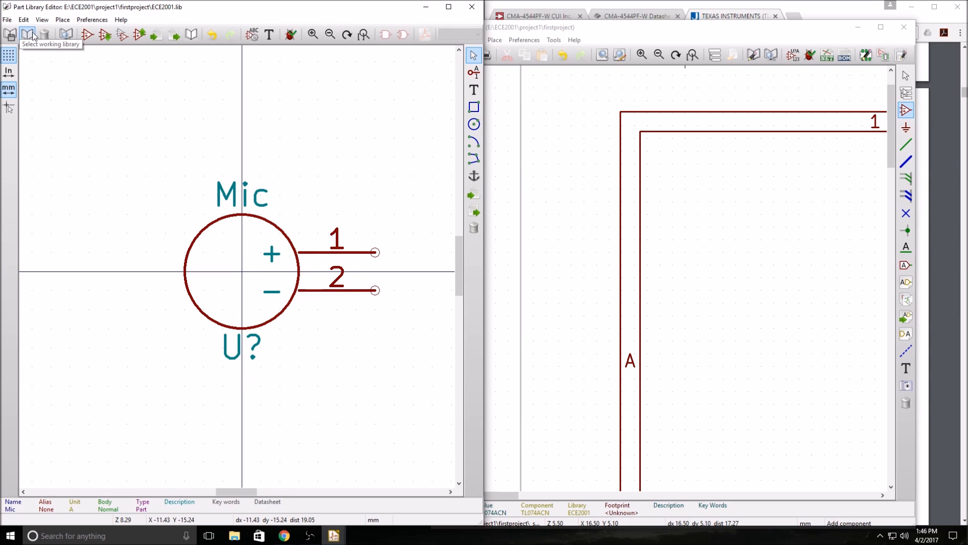
# Update the Mic part in the ECE2001 library and save the changes to the ECE2001.lib file
pyautogui.click(143, 36)
pyautogui.click(144, 36)
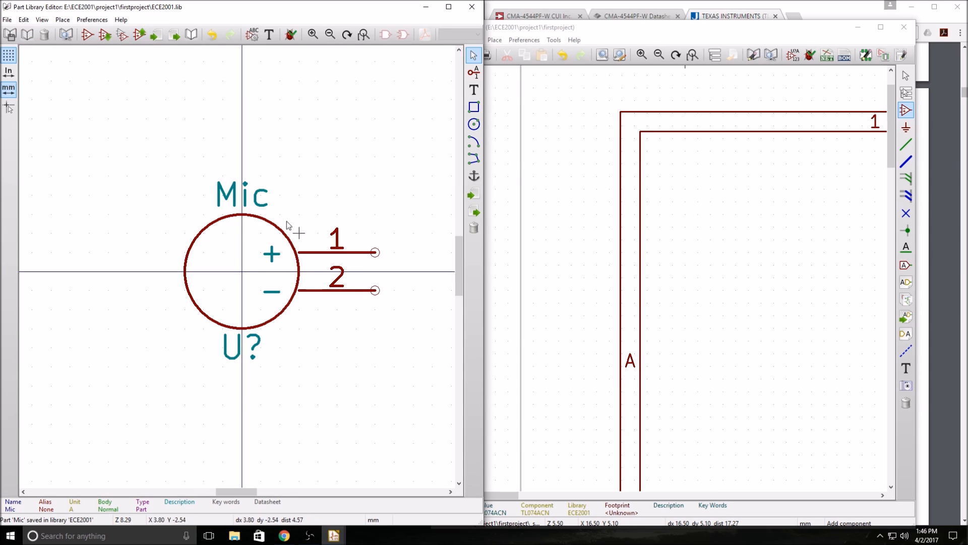
pyautogui.click(232, 291)
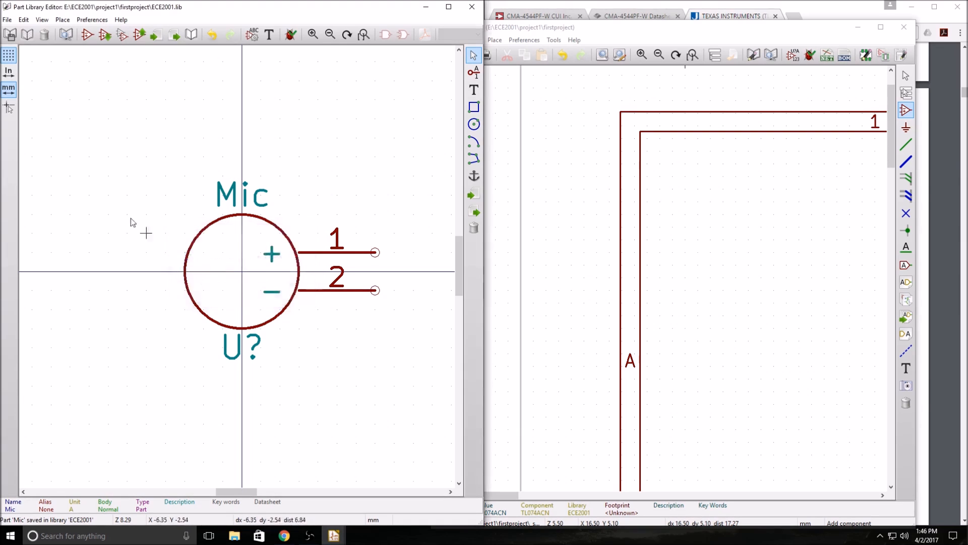
pyautogui.hotkey('ctrl', 's')
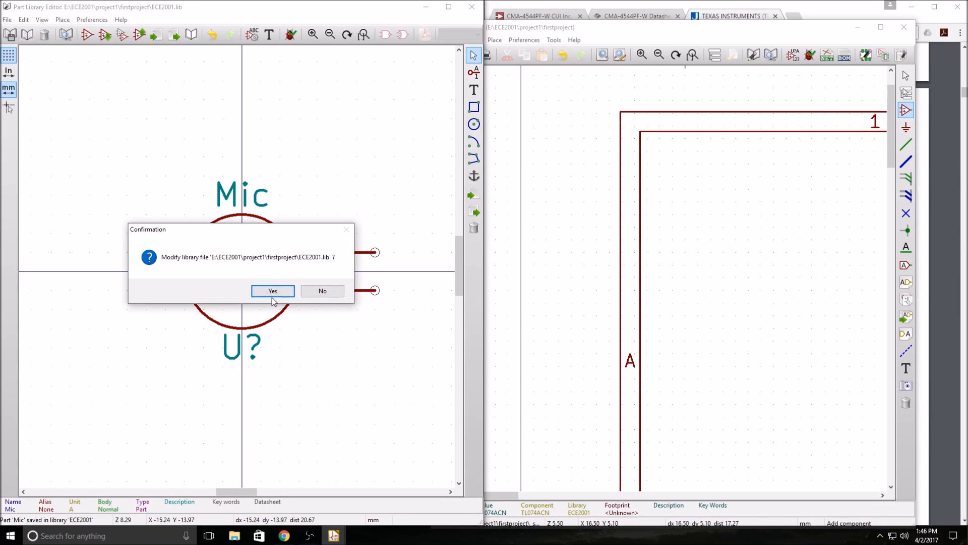
pyautogui.click(275, 292)
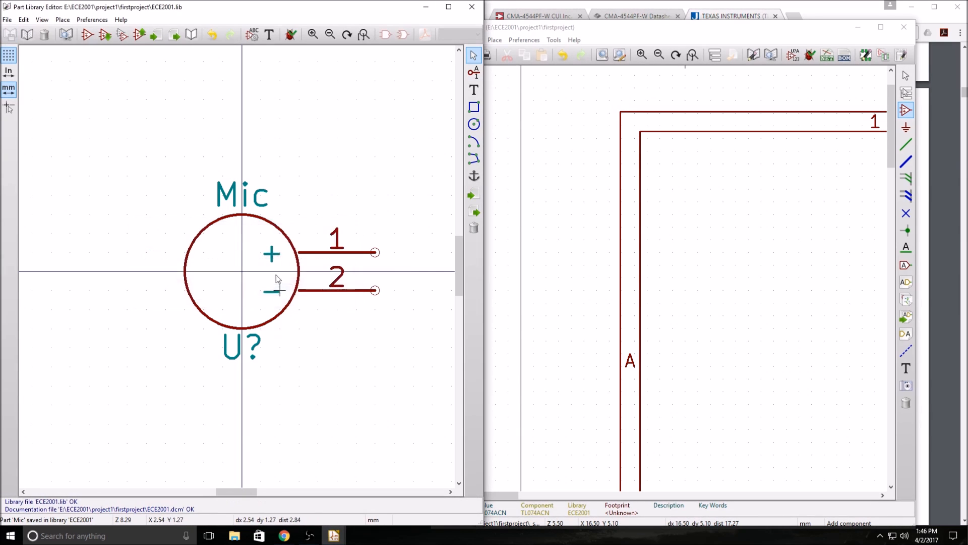
# Close the Part Library Editor and place the Mic part from the ECE2001 library in the schematic, beside the 1k resistor
pyautogui.click(472, 9)
pyautogui.moveTo(755, 30); pyautogui.dragTo(499, 1)
pyautogui.click(618, 165)
pyautogui.scroll(-8, 404, 182)
pyautogui.scroll(7, 409, 212)
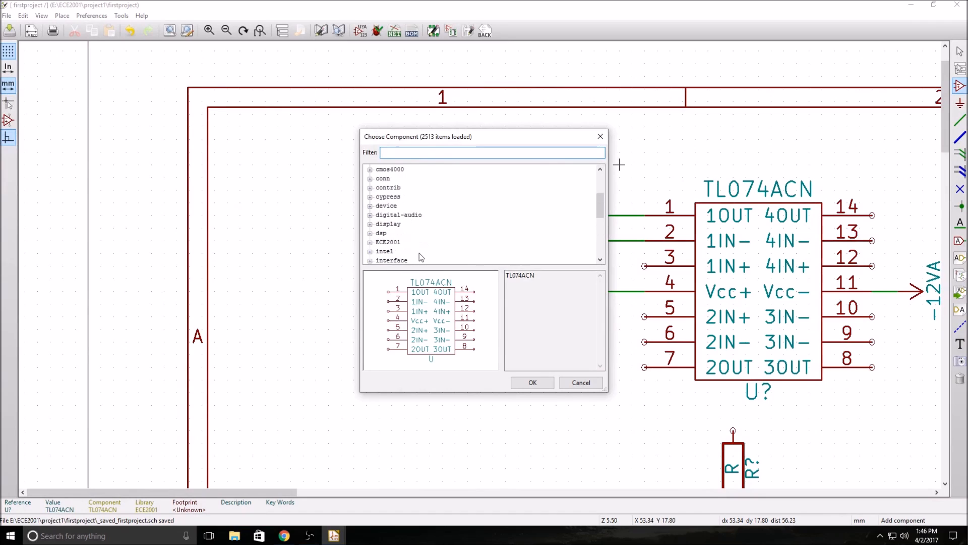
pyautogui.scroll(2, 388, 212)
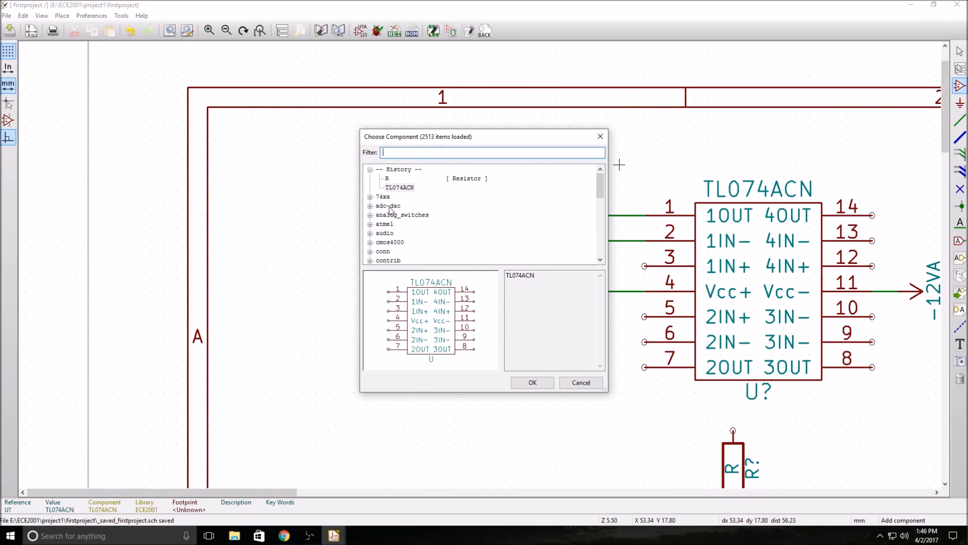
pyautogui.scroll(-3, 389, 250)
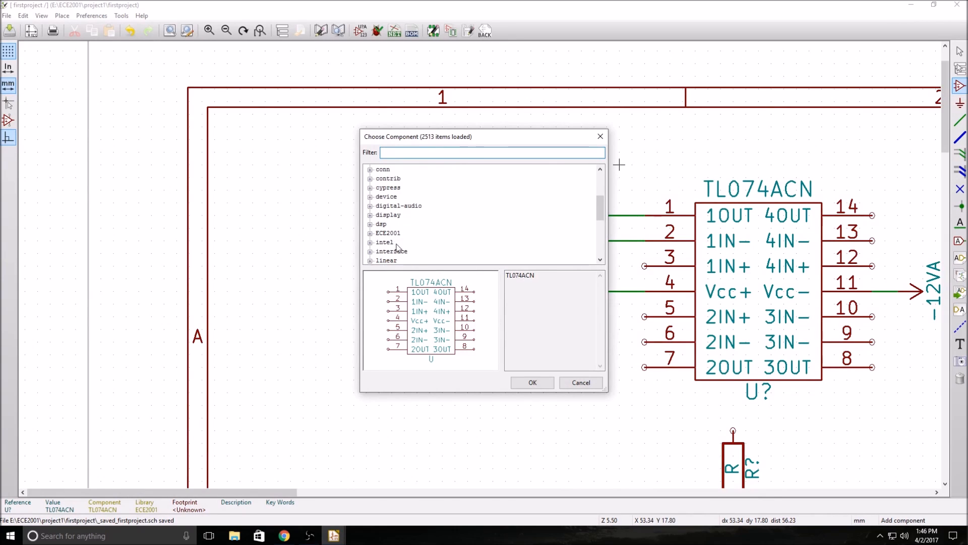
pyautogui.click(380, 235)
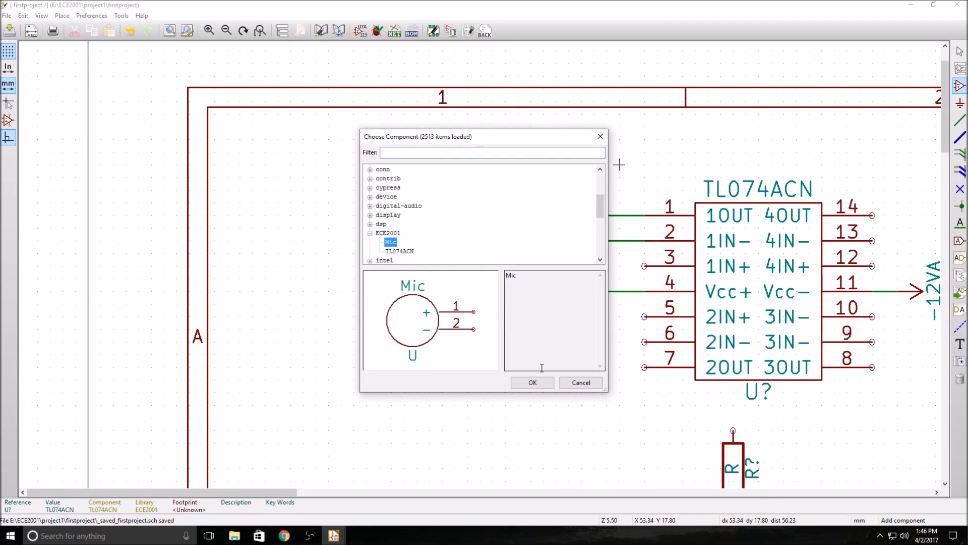
pyautogui.click(532, 382)
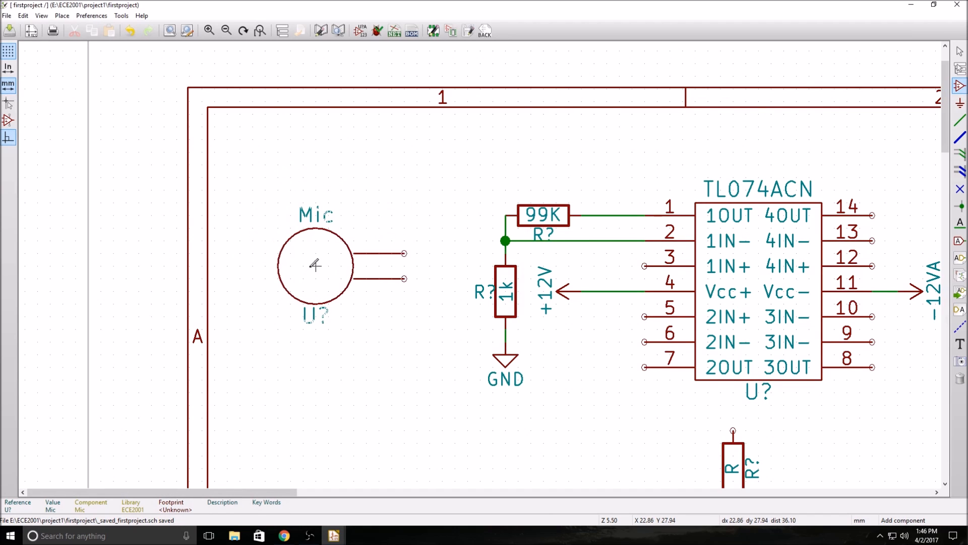
pyautogui.click(303, 265)
# Move the unassigned resistor R from below the TL074ACN to above the microphone's pins and wire its lower end to Mic pin 1
pyautogui.scroll(1, 353, 342)
pyautogui.scroll(-1, 480, 265)
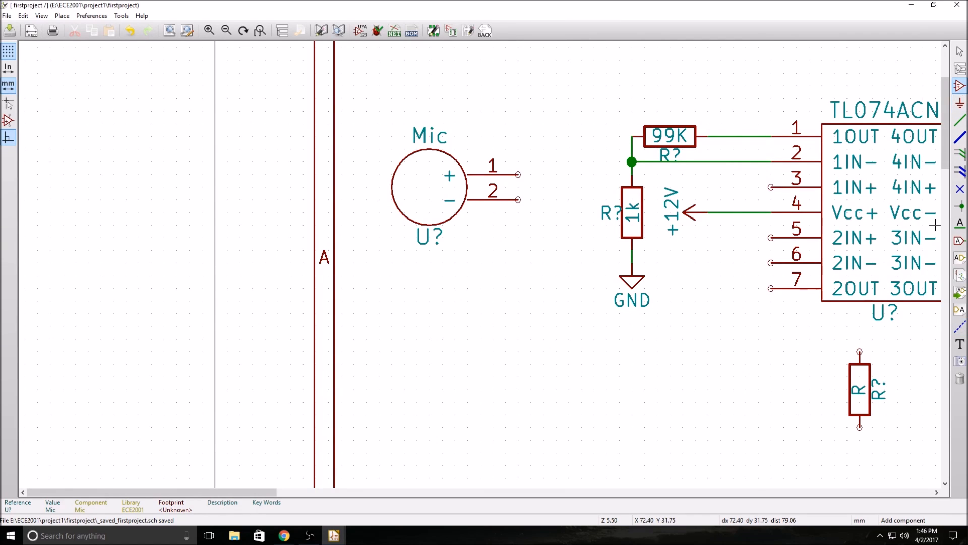
pyautogui.click(958, 52)
pyautogui.moveTo(861, 379); pyautogui.dragTo(531, 114)
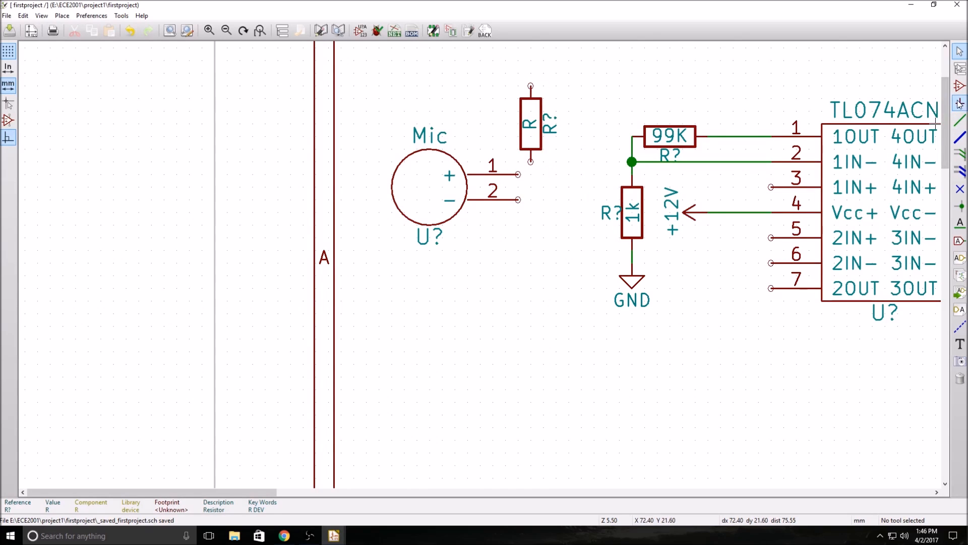
pyautogui.click(960, 122)
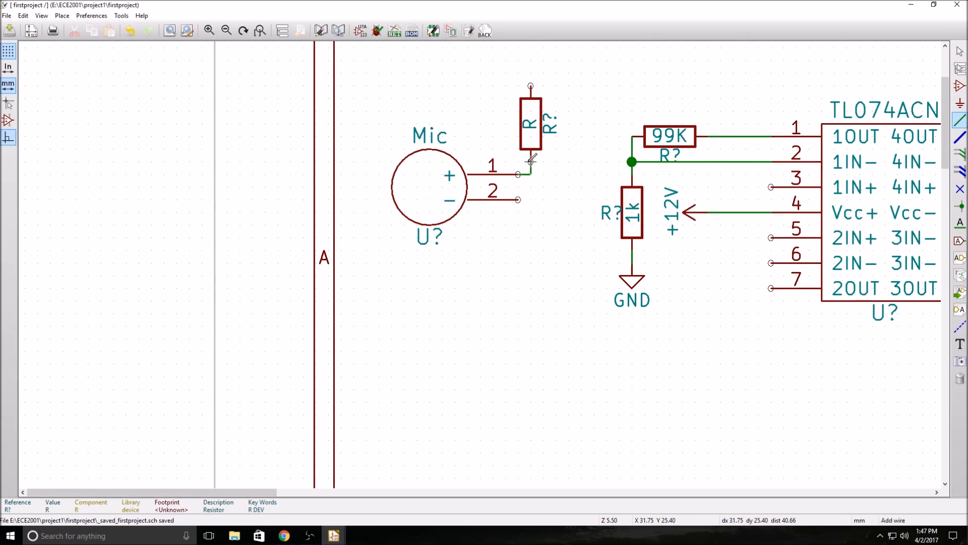
# Place a GND power symbol below the microphone's pin 2 and wire the two together
pyautogui.click(960, 104)
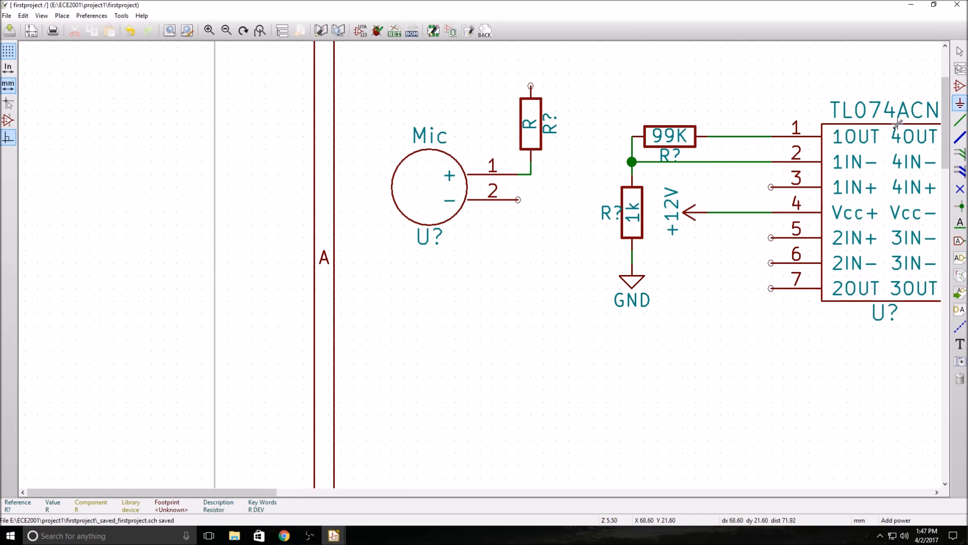
pyautogui.click(529, 225)
pyautogui.click(391, 196)
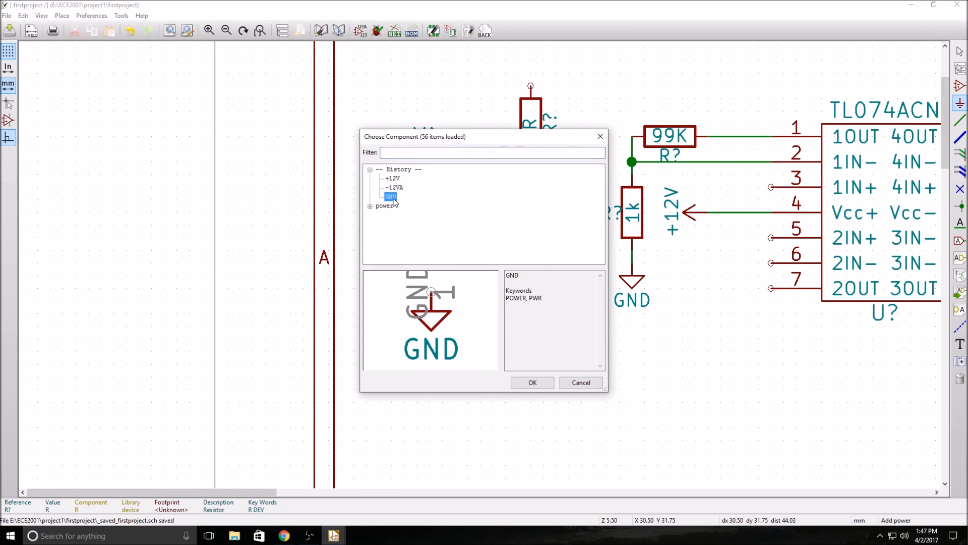
pyautogui.click(532, 382)
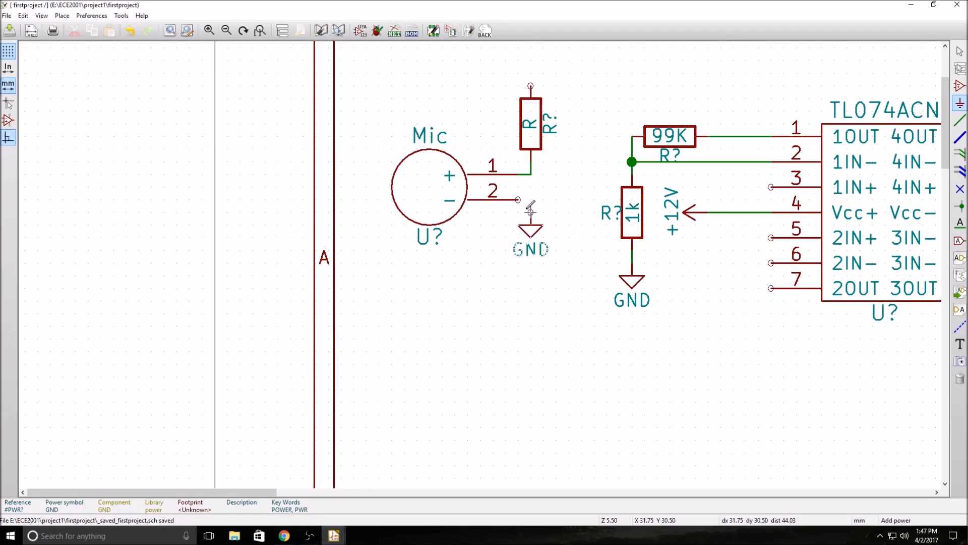
pyautogui.click(518, 226)
pyautogui.click(960, 120)
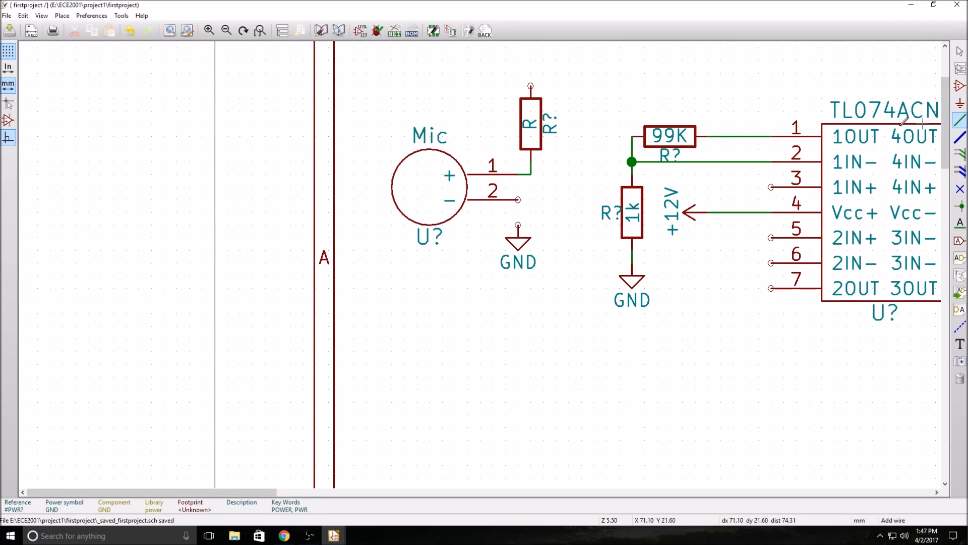
pyautogui.click(518, 200)
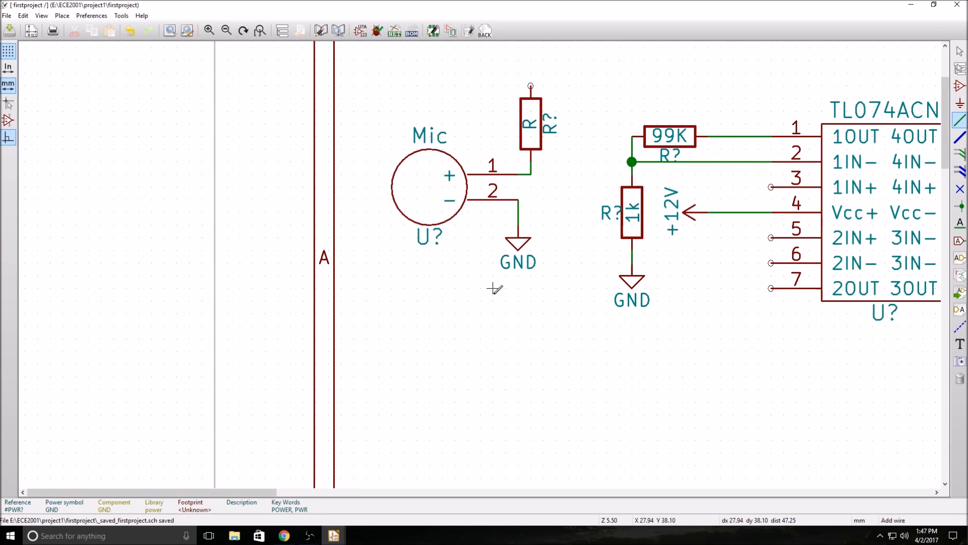
# Place a C_Small capacitor, rotated to lie horizontally, between the microphone's pin 1 node and the 1k resistor
pyautogui.click(960, 85)
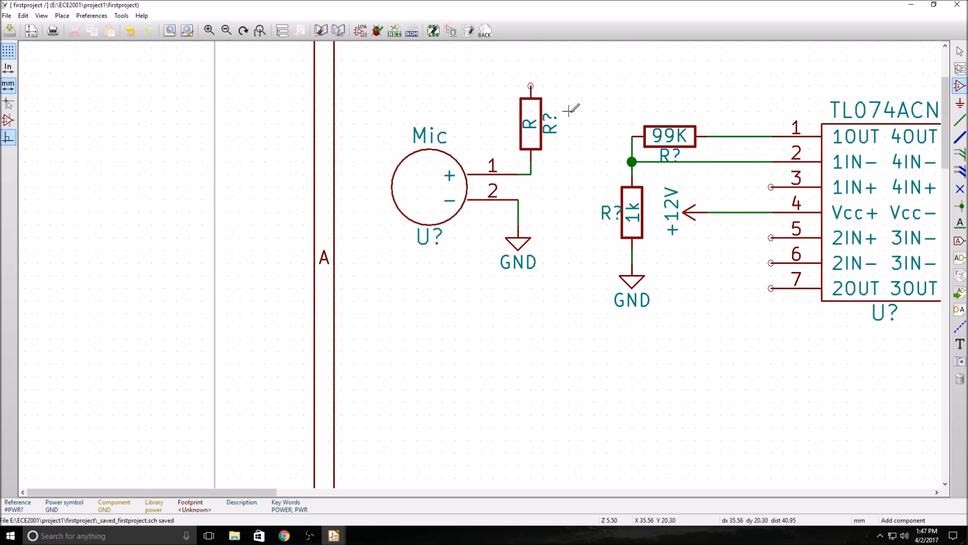
pyautogui.click(544, 174)
pyautogui.write('c')
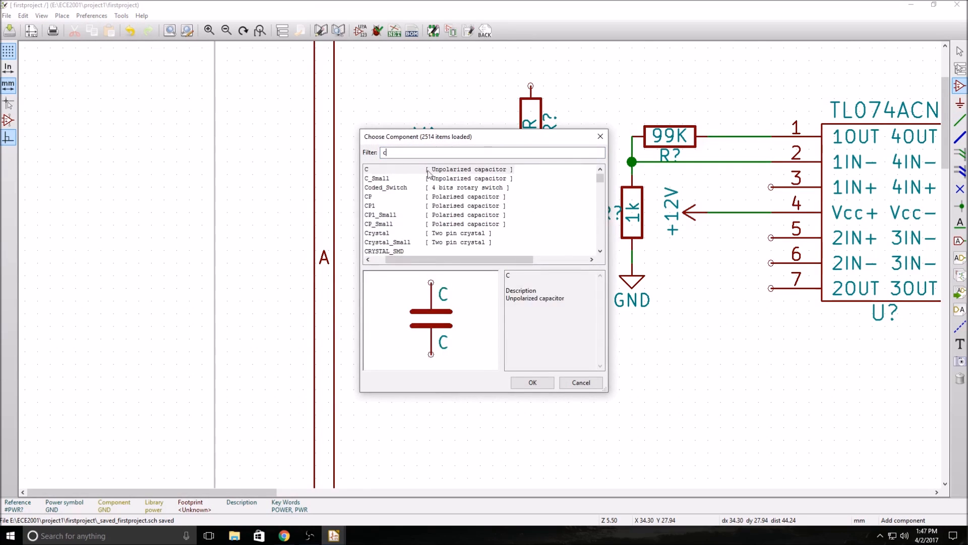
pyautogui.click(383, 179)
pyautogui.click(370, 171)
pyautogui.click(374, 178)
pyautogui.click(523, 382)
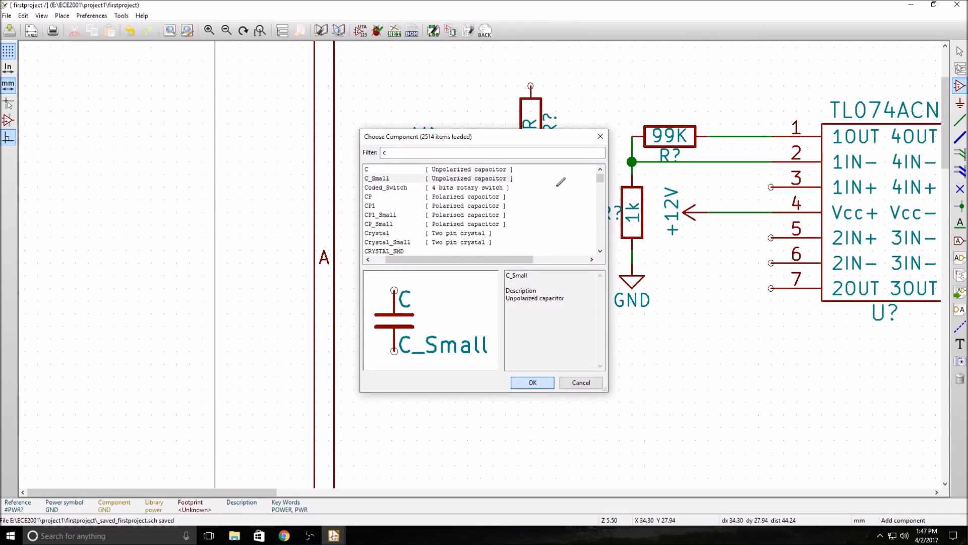
pyautogui.press('r')
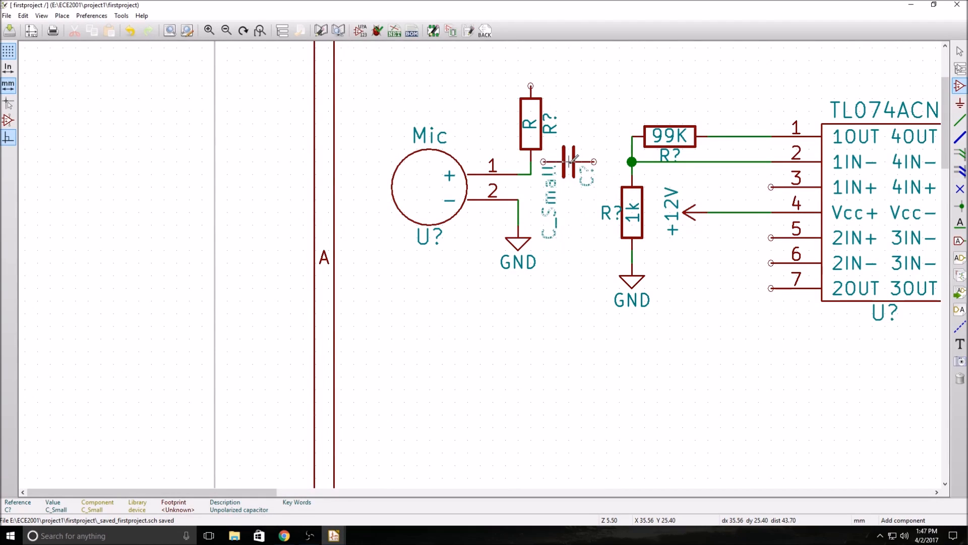
pyautogui.click(569, 174)
pyautogui.rightClick(556, 250)
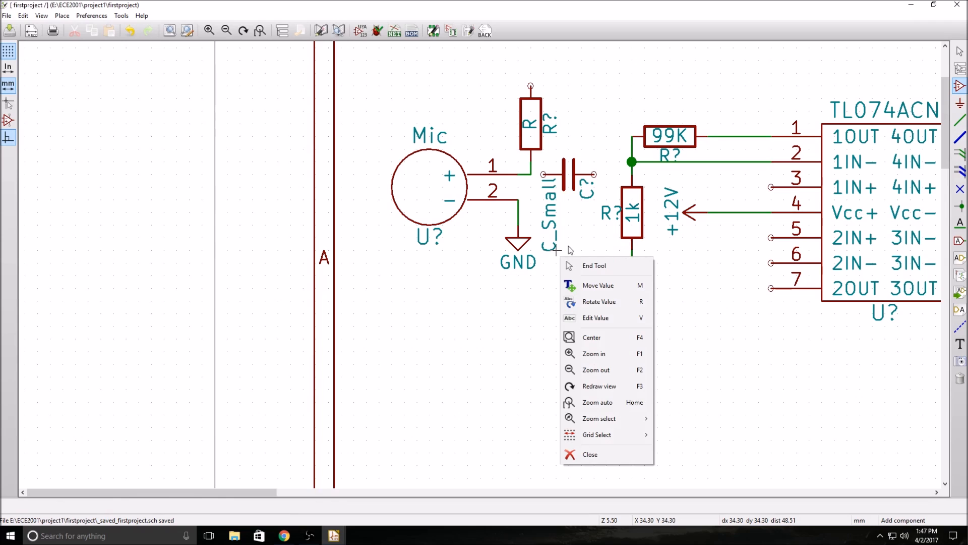
pyautogui.click(570, 250)
pyautogui.click(580, 381)
# Wire the capacitor to the Mic pin 1 node on one side and, routed beneath the 1k resistor's GND, to TL074ACN pin 3 on the other
pyautogui.click(960, 120)
pyautogui.click(529, 174)
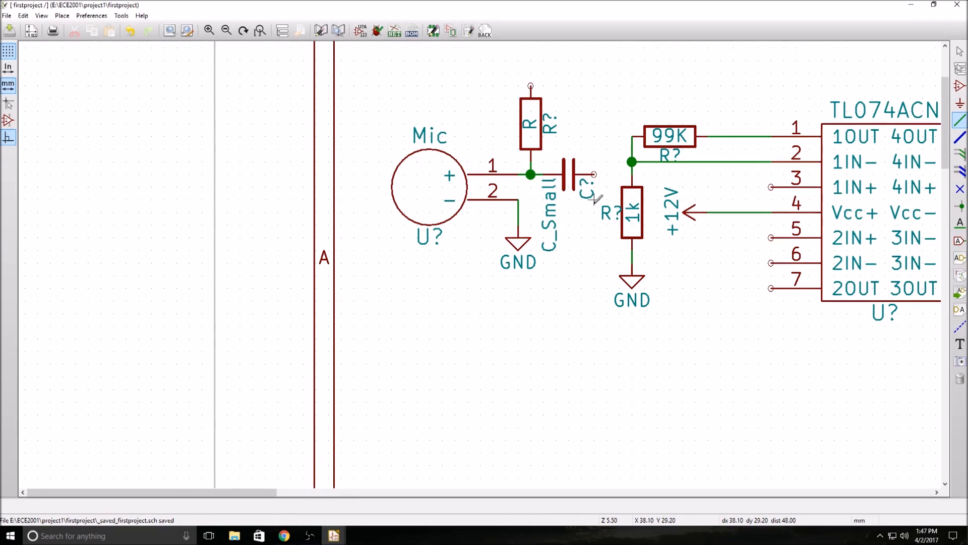
pyautogui.scroll(1, 593, 211)
pyautogui.scroll(1, 488, 260)
pyautogui.scroll(-2, 512, 223)
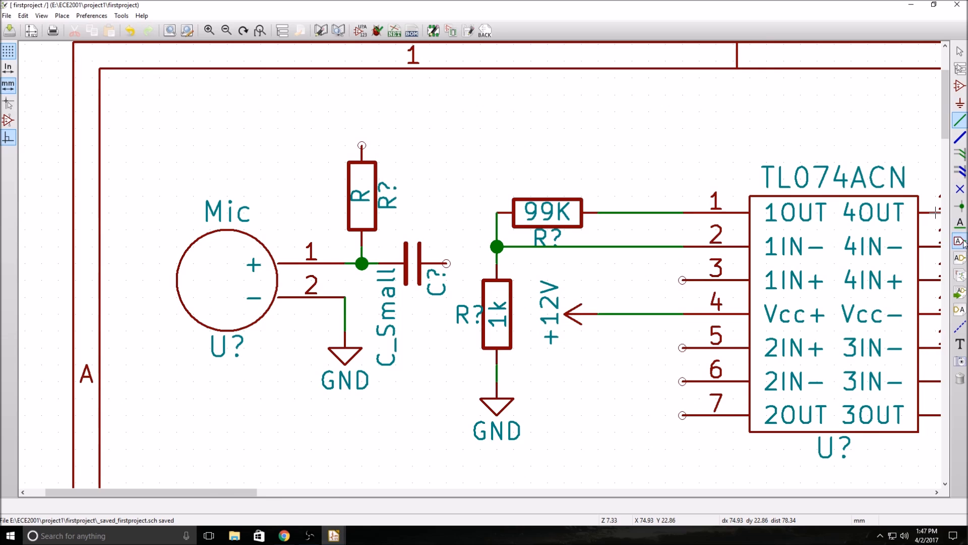
pyautogui.click(446, 262)
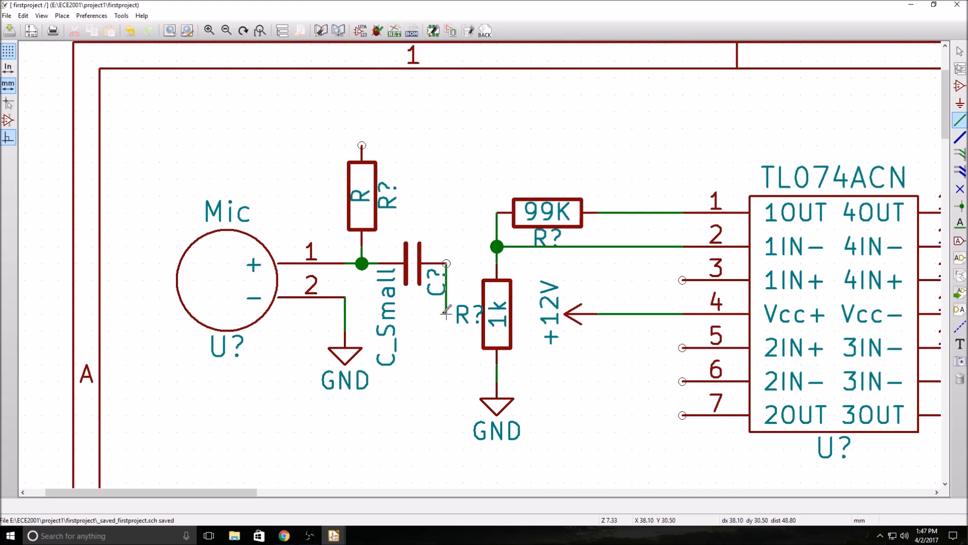
pyautogui.click(531, 465)
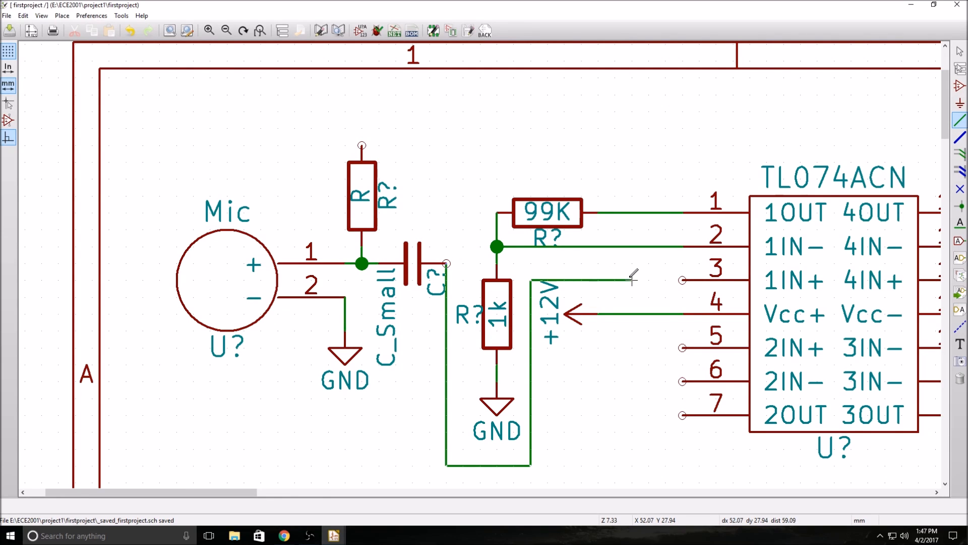
pyautogui.click(682, 279)
# Place a resistor R below the wire running from the capacitor to pin 3 and wire its upper end to that wire's lower corner
pyautogui.scroll(1, 513, 348)
pyautogui.scroll(-3, 480, 264)
pyautogui.scroll(1, 480, 265)
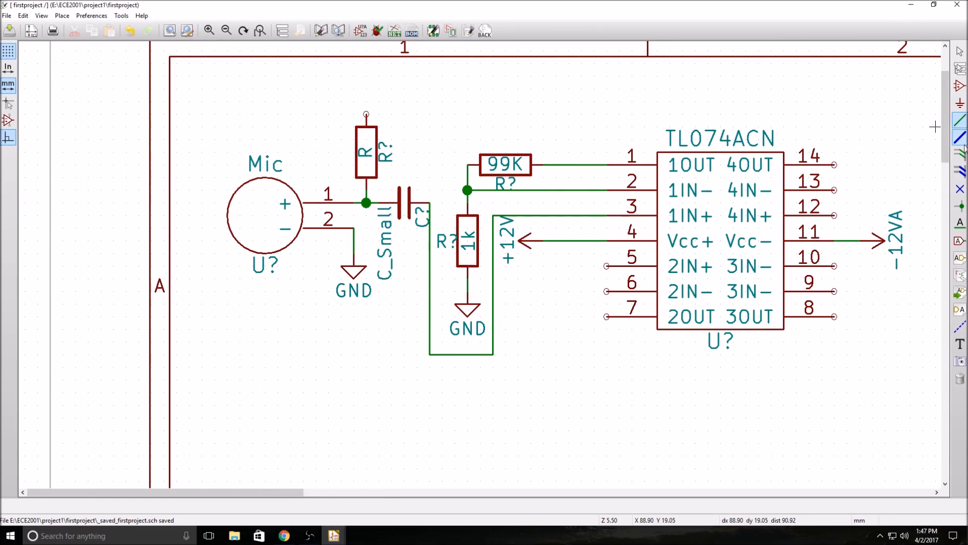
pyautogui.click(960, 87)
pyautogui.click(568, 101)
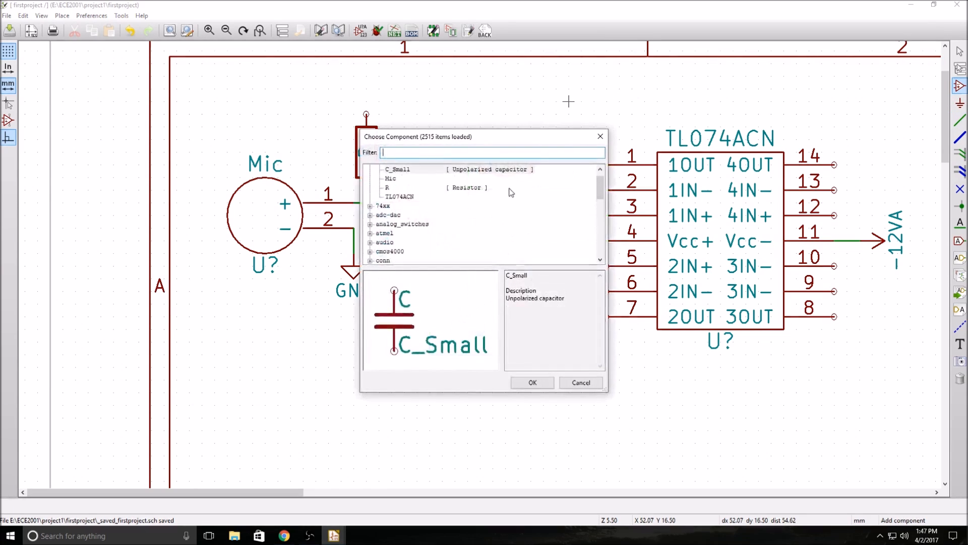
pyautogui.write('r')
pyautogui.click(532, 382)
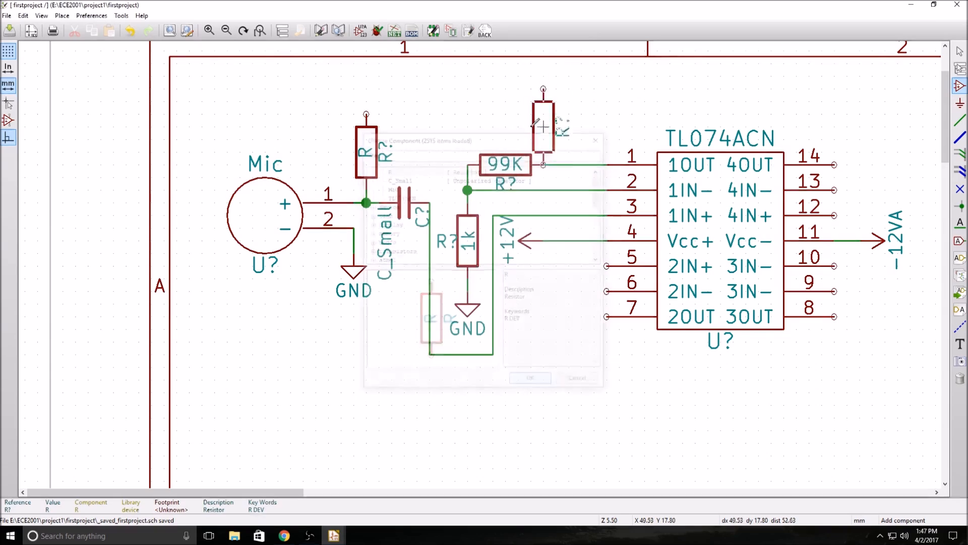
pyautogui.click(430, 404)
pyautogui.rightClick(543, 392)
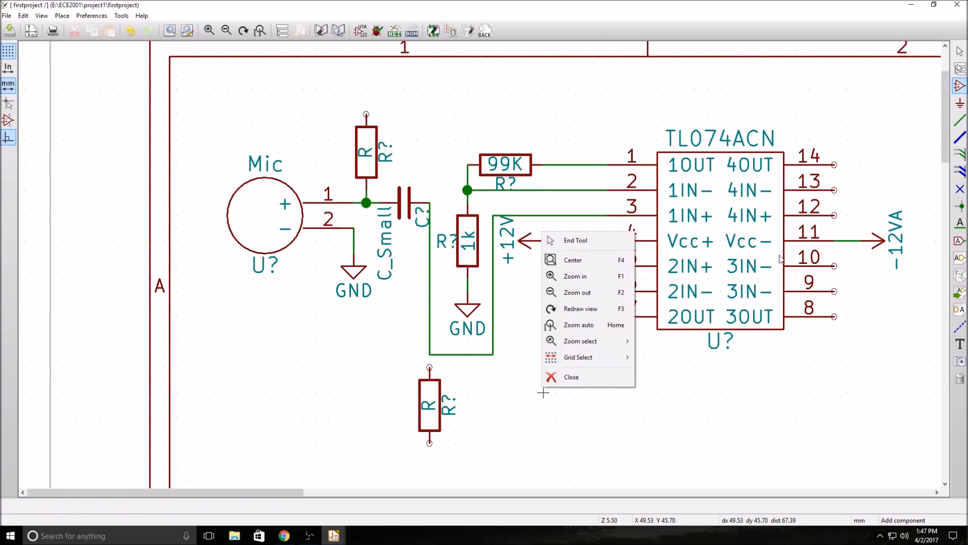
pyautogui.click(958, 121)
pyautogui.click(960, 120)
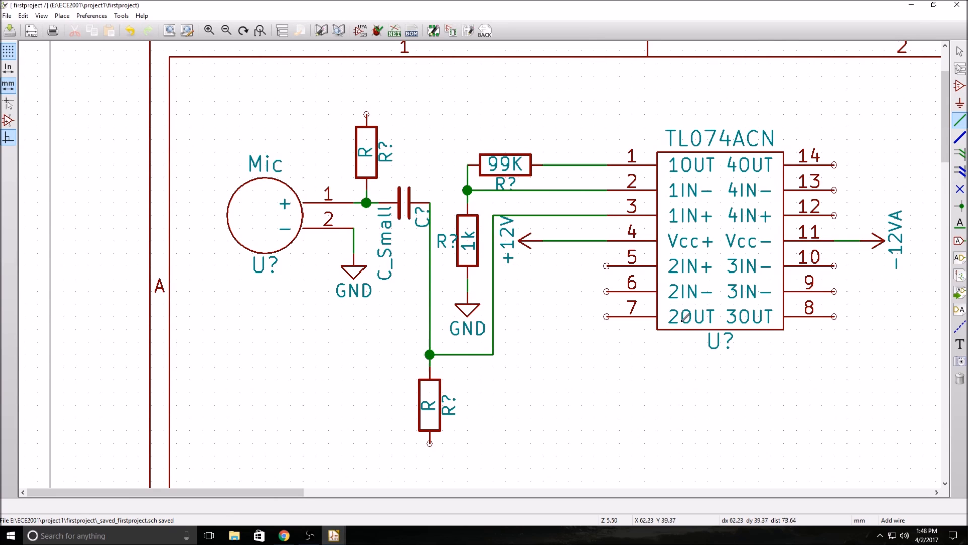
# Place a GND power symbol below the new lower resistor R and wire it to the resistor's lower end
pyautogui.scroll(-3, 686, 317)
pyautogui.scroll(2, 669, 137)
pyautogui.click(960, 103)
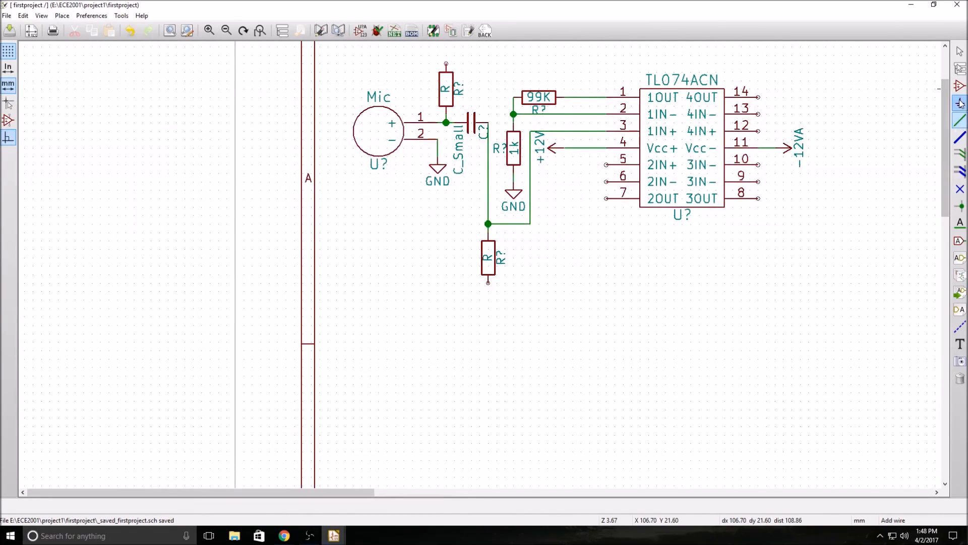
pyautogui.click(488, 299)
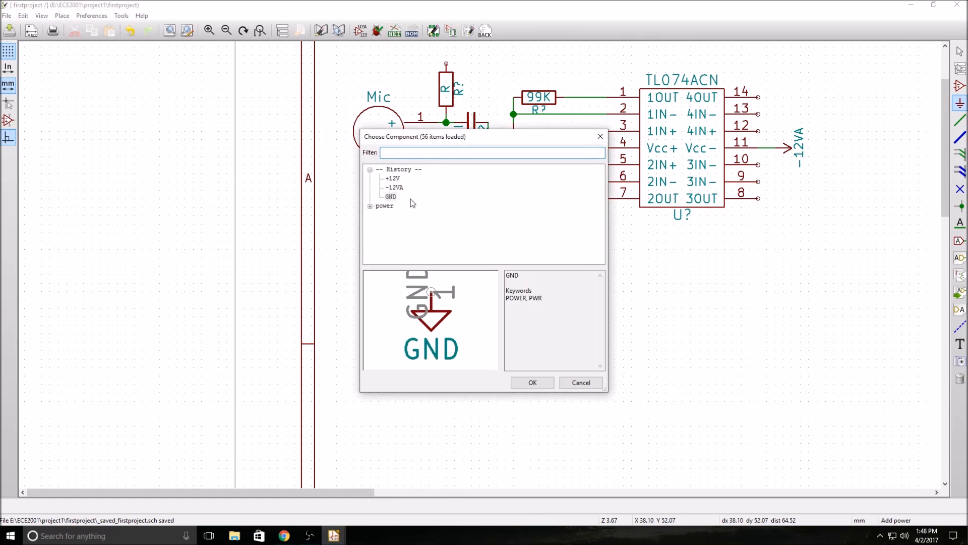
pyautogui.click(533, 383)
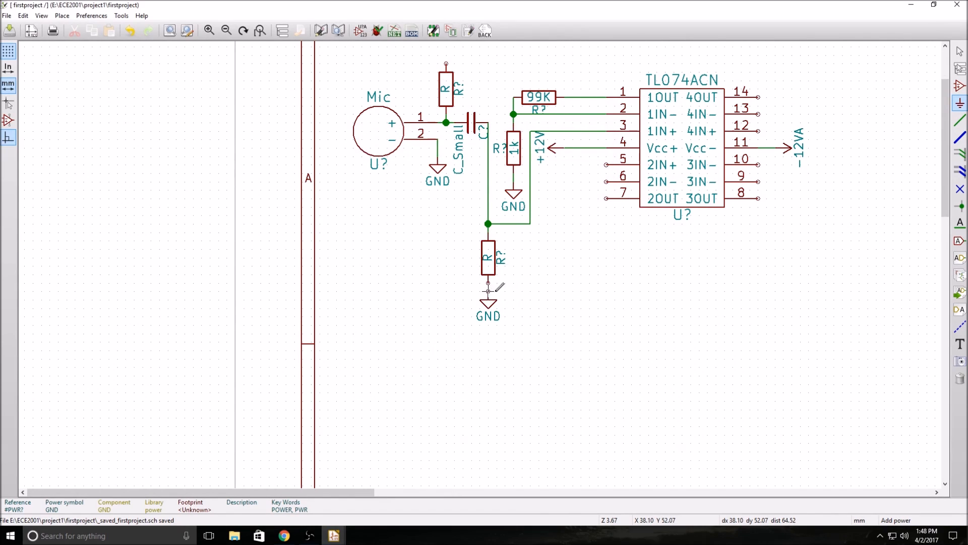
pyautogui.click(962, 122)
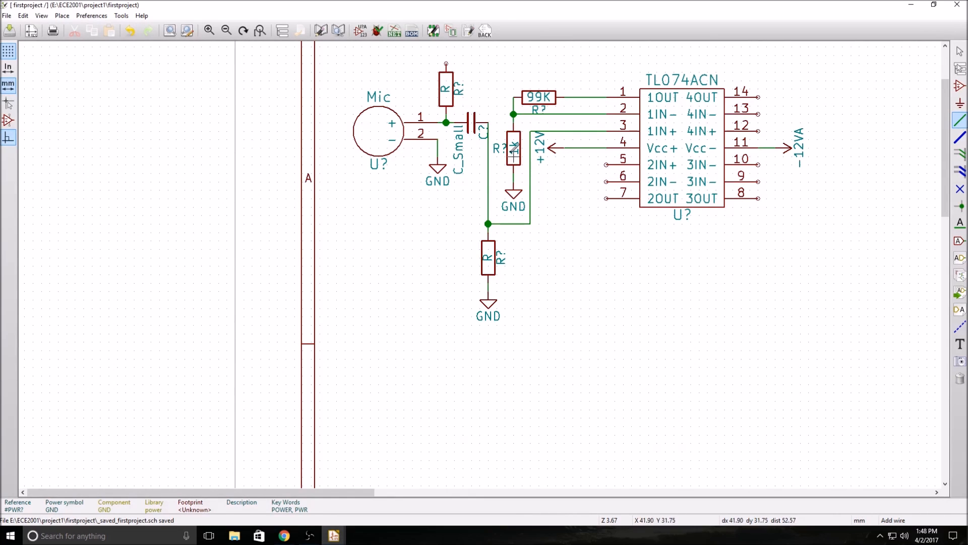
# Place a +5V power symbol just above the resistor R that feeds the microphone's pin 1
pyautogui.scroll(1, 455, 97)
pyautogui.scroll(-1, 555, 359)
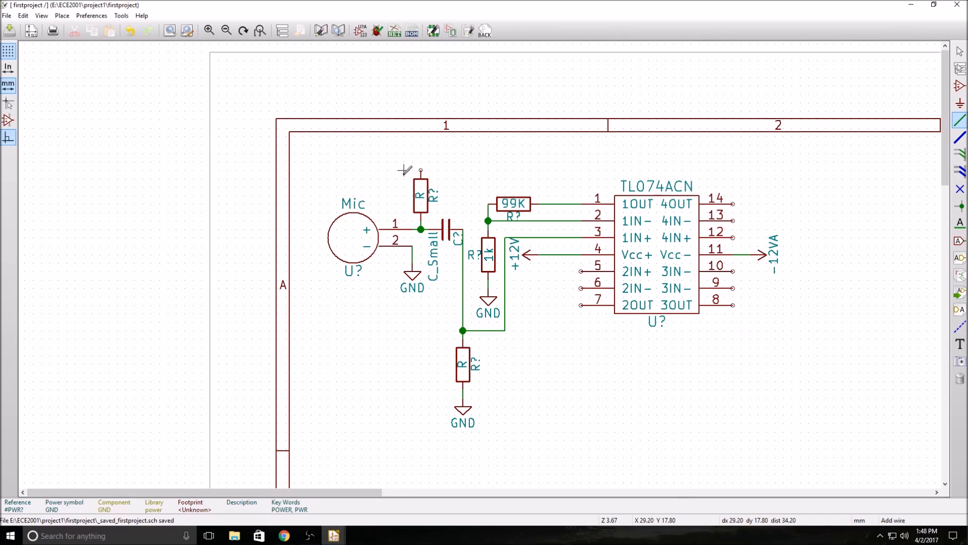
pyautogui.click(960, 103)
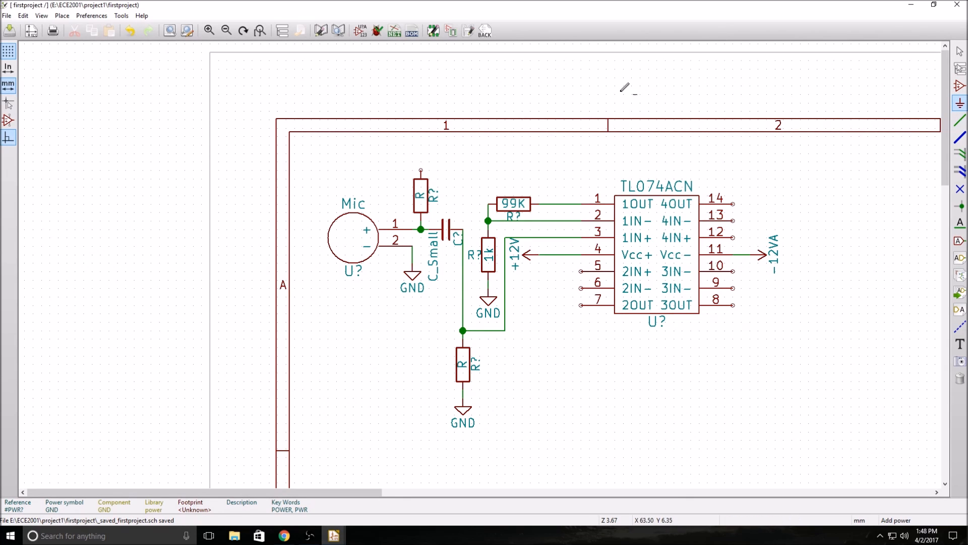
pyautogui.click(447, 168)
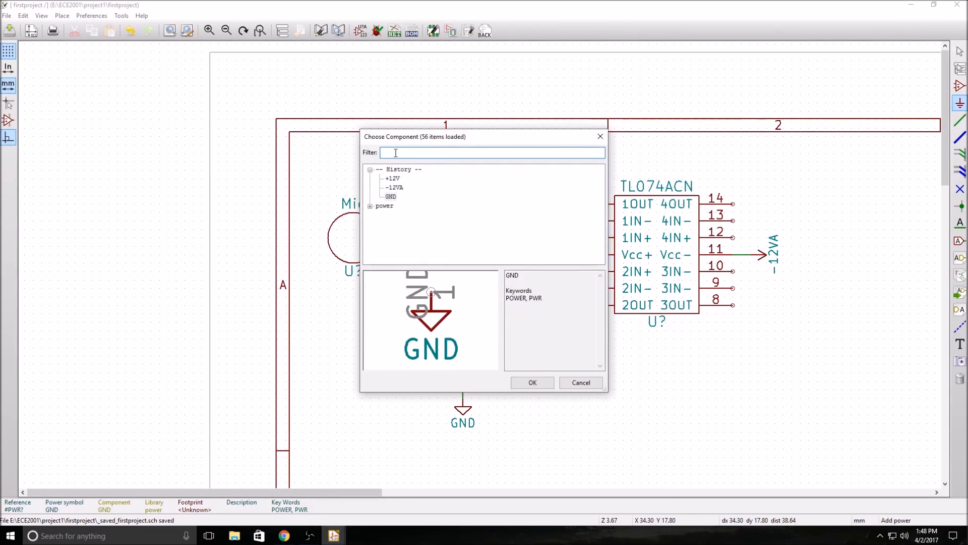
pyautogui.write('5')
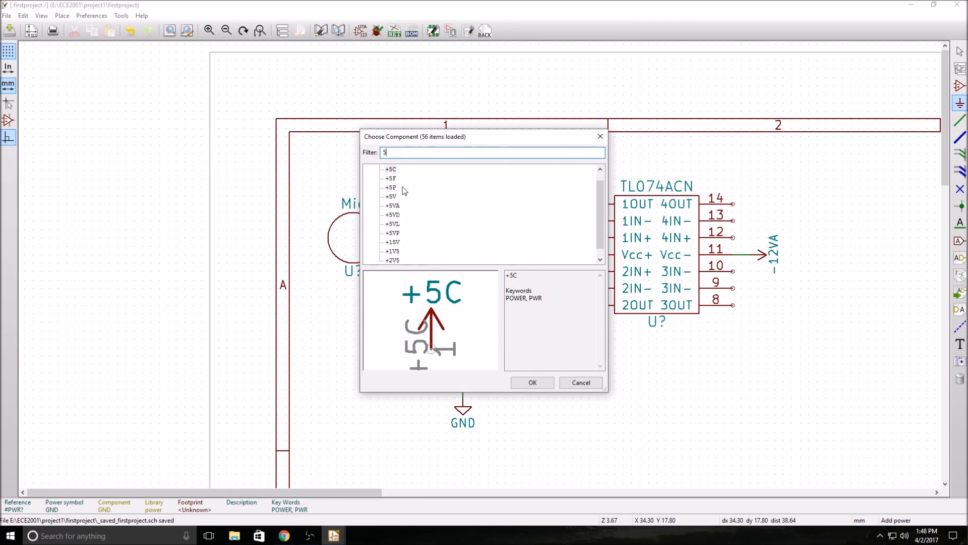
pyautogui.click(398, 197)
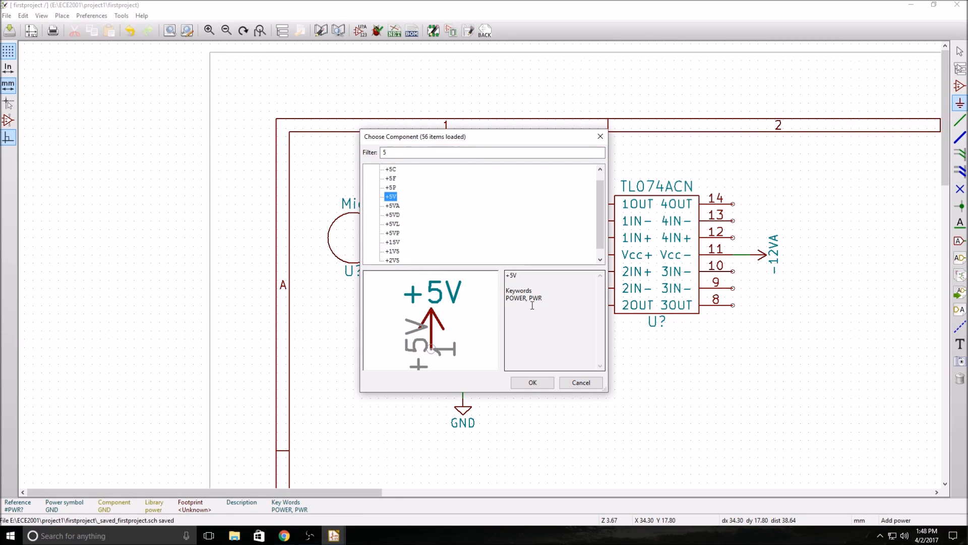
pyautogui.click(542, 384)
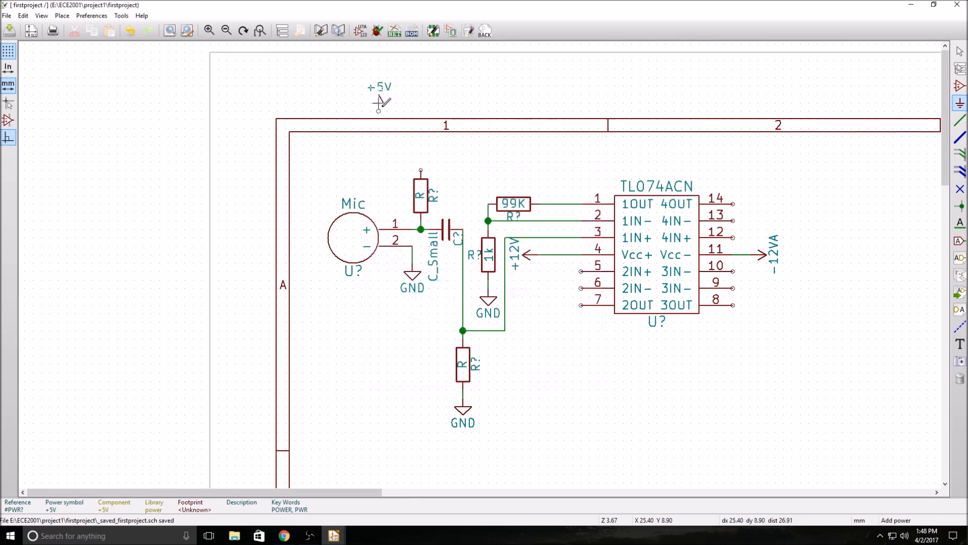
pyautogui.click(421, 162)
pyautogui.rightClick(437, 165)
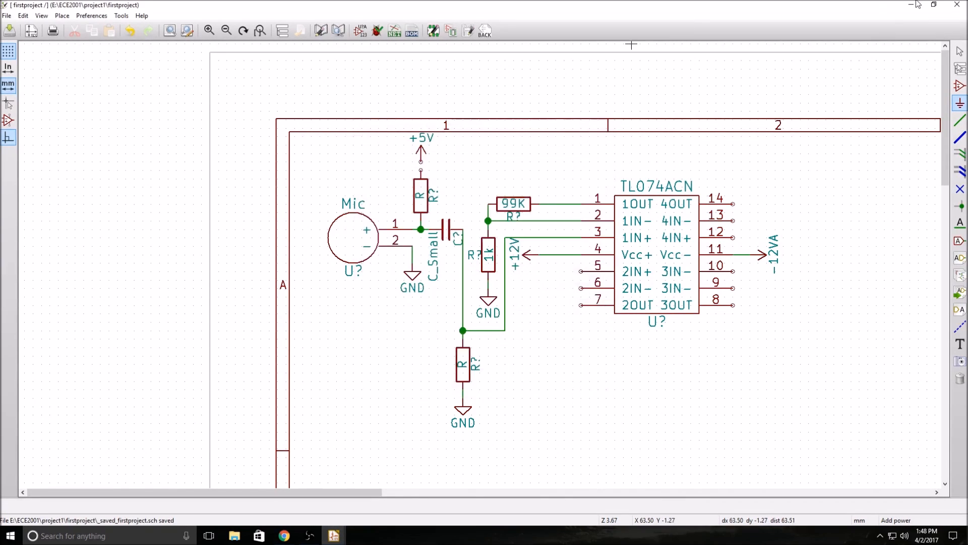
# Wire the +5V symbol to the upper end of the microphone's resistor R
pyautogui.click(960, 120)
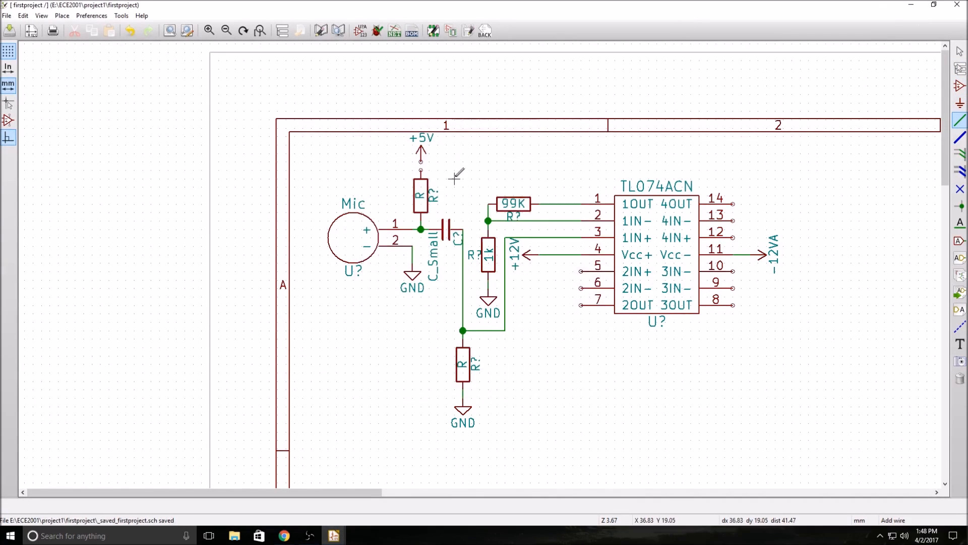
pyautogui.scroll(5, 447, 153)
pyautogui.click(336, 194)
pyautogui.doubleClick(336, 231)
pyautogui.scroll(-5, 479, 258)
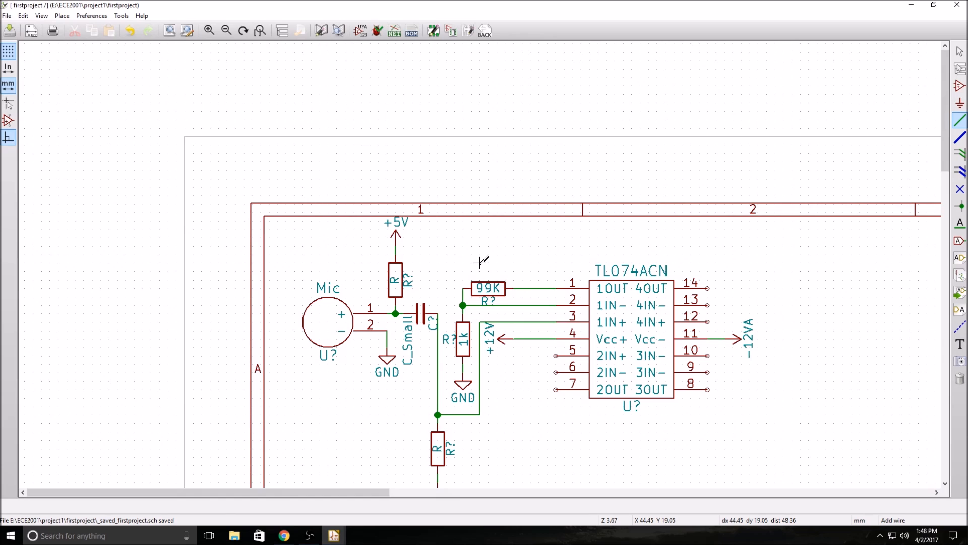
# Place a two-pin CONN_01X02 connector from the conn library above the TL074ACN, with its pins facing the microphone circuit
pyautogui.scroll(-1, 538, 331)
pyautogui.scroll(1, 493, 282)
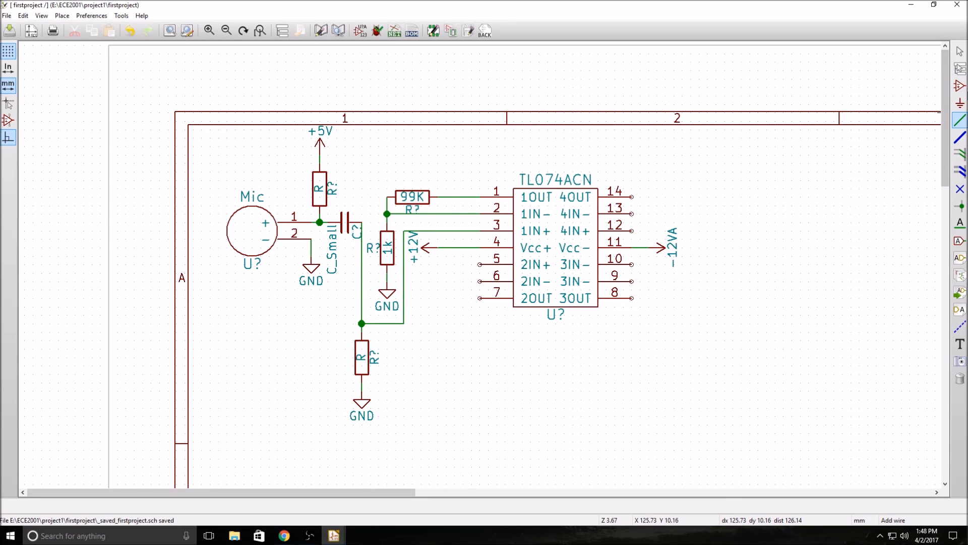
pyautogui.click(959, 87)
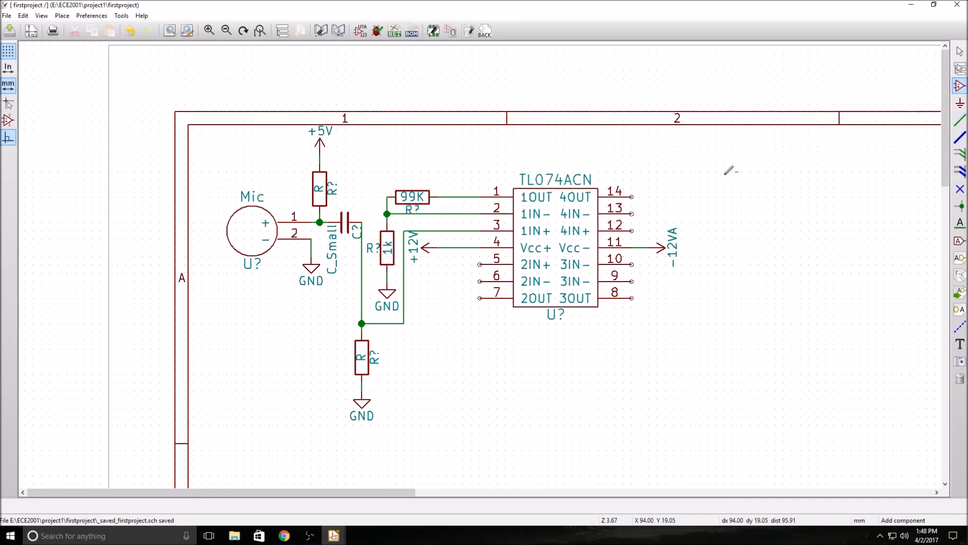
pyautogui.click(674, 180)
pyautogui.scroll(-2, 386, 217)
pyautogui.click(371, 187)
pyautogui.scroll(-3, 408, 204)
pyautogui.scroll(3, 411, 189)
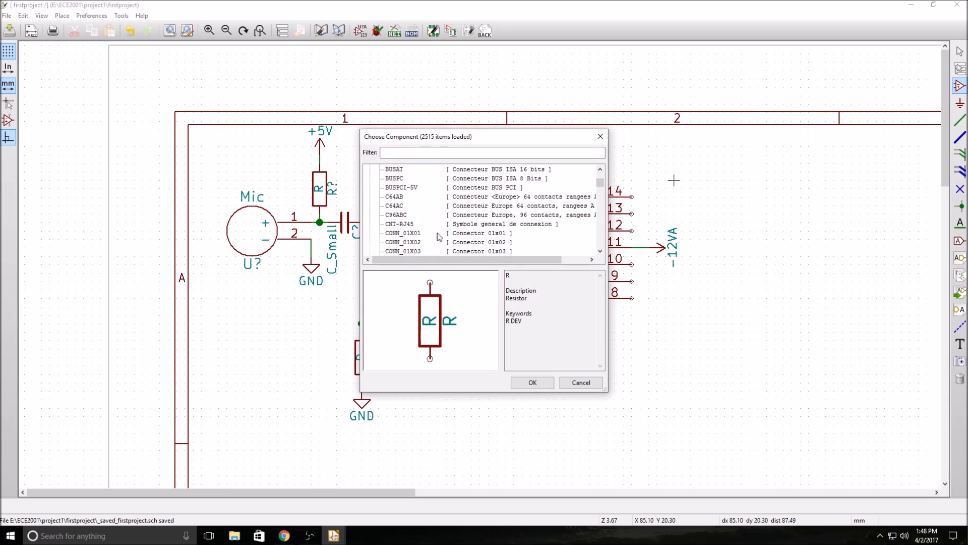
pyautogui.click(410, 216)
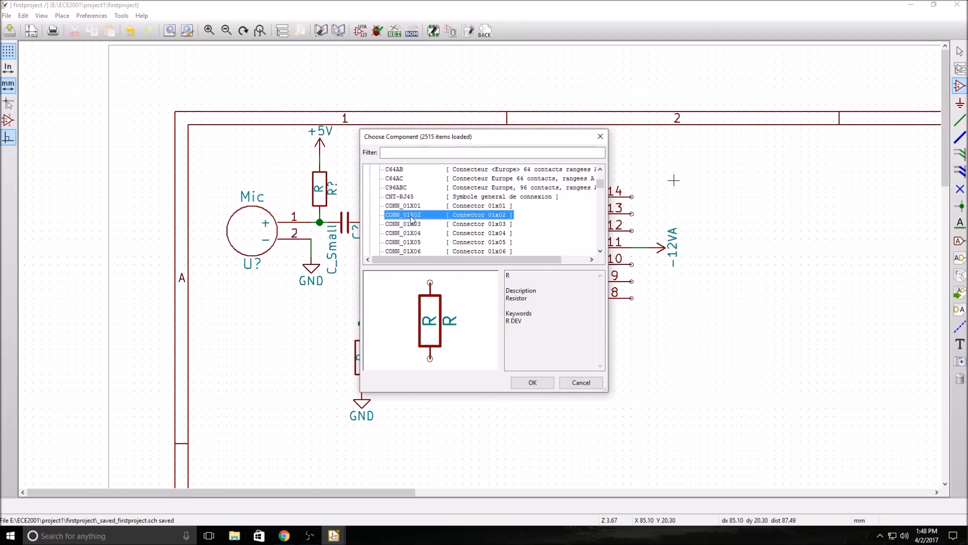
pyautogui.click(533, 382)
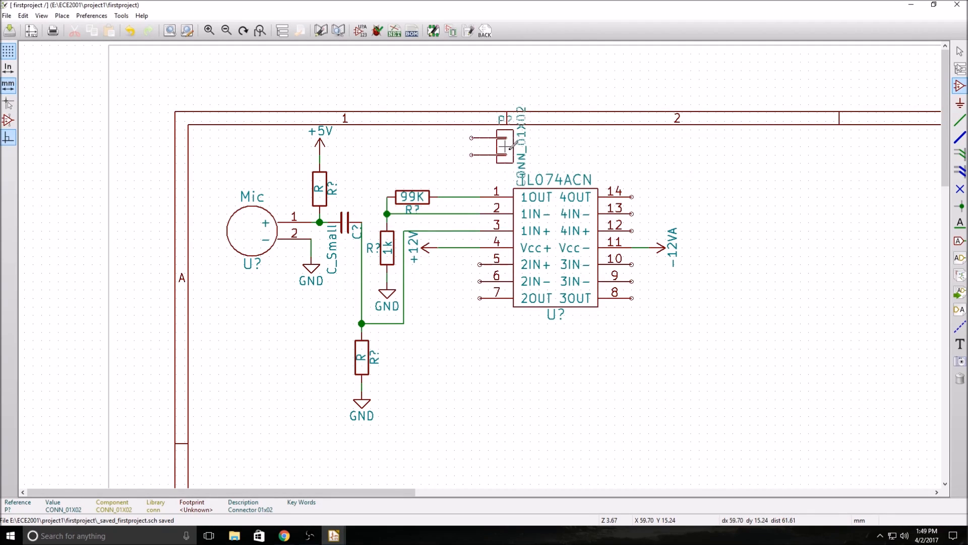
pyautogui.click(496, 154)
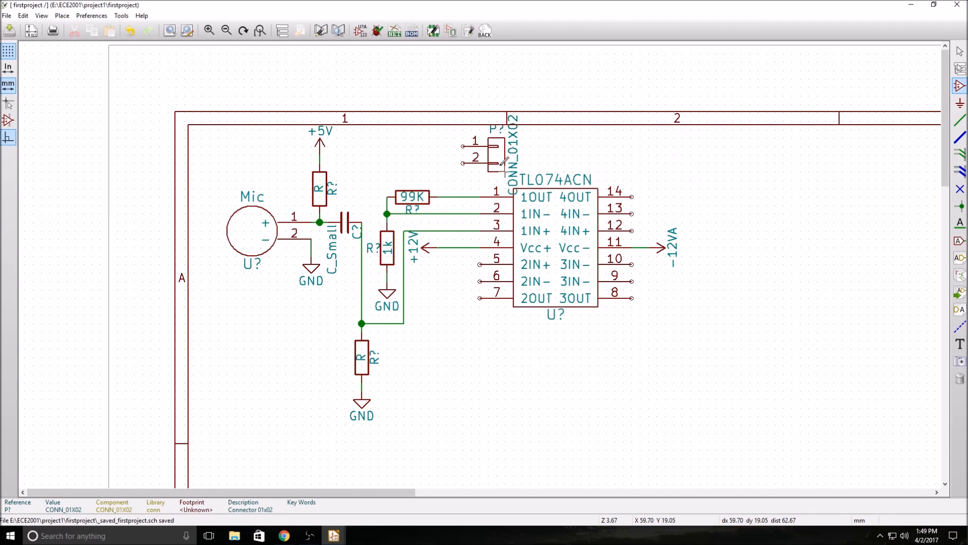
# Wire pin 1 of the CONN_01X02 connector to the wire between the 99K resistor and TL074ACN pin 1
pyautogui.scroll(1, 443, 147)
pyautogui.click(961, 121)
pyautogui.click(517, 264)
pyautogui.click(479, 340)
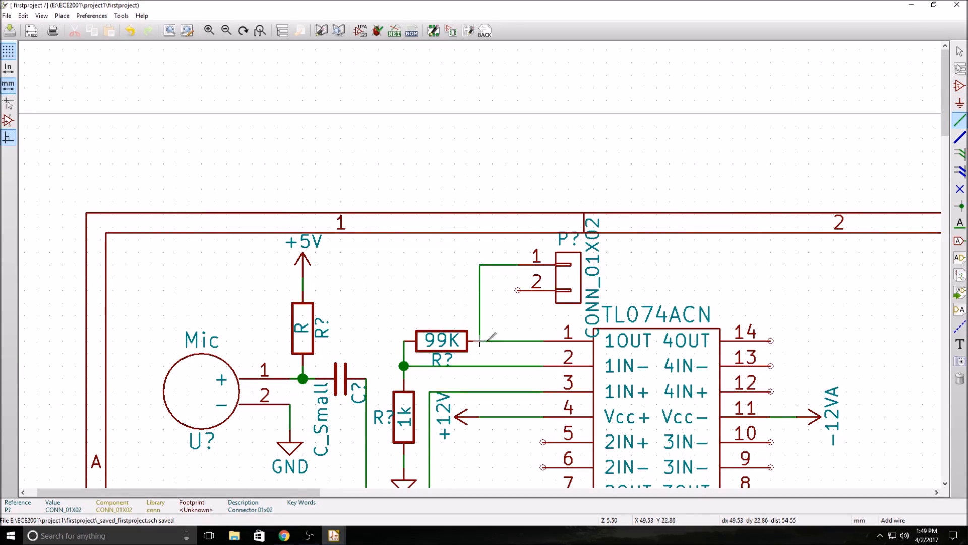
# Place a GND power symbol beside pin 2 of the CONN_01X02 connector and wire it to that pin
pyautogui.click(960, 103)
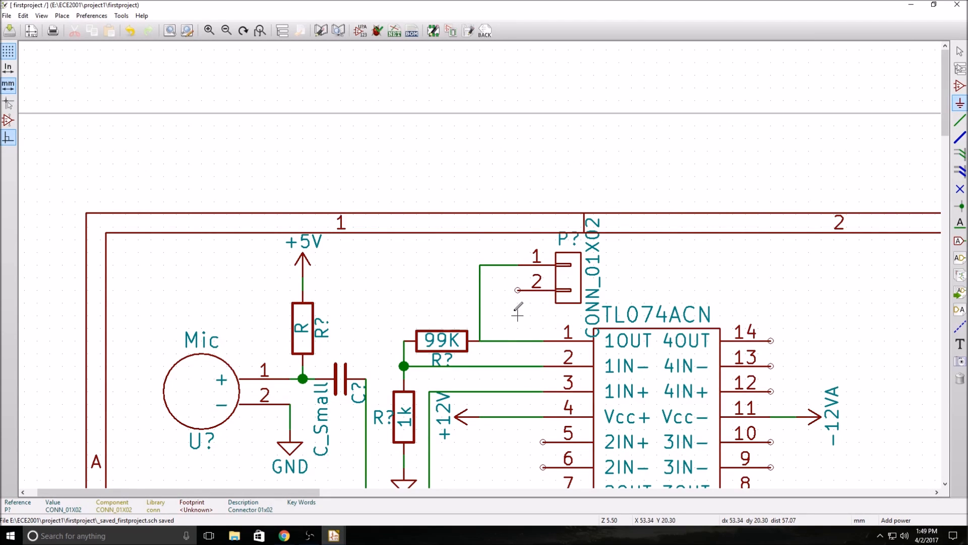
pyautogui.click(501, 311)
pyautogui.click(392, 206)
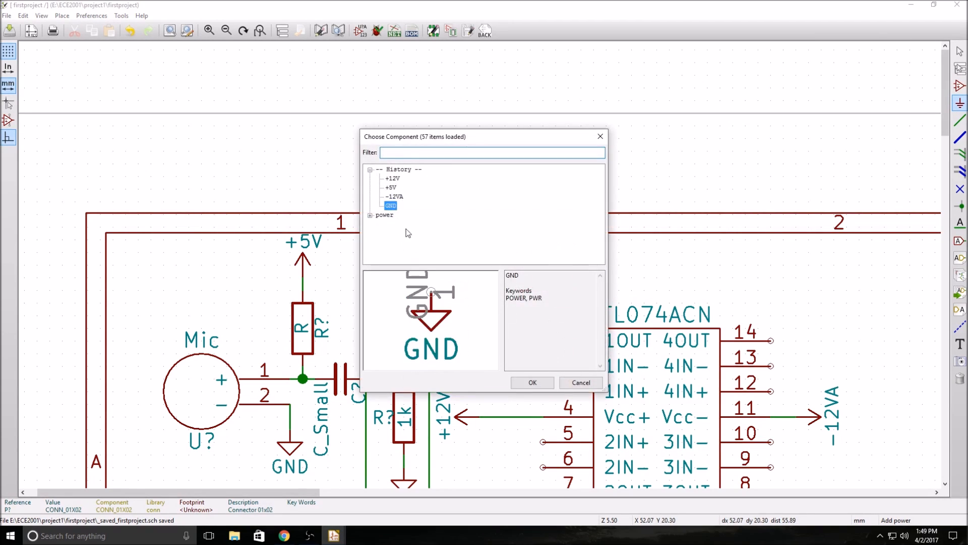
pyautogui.click(533, 382)
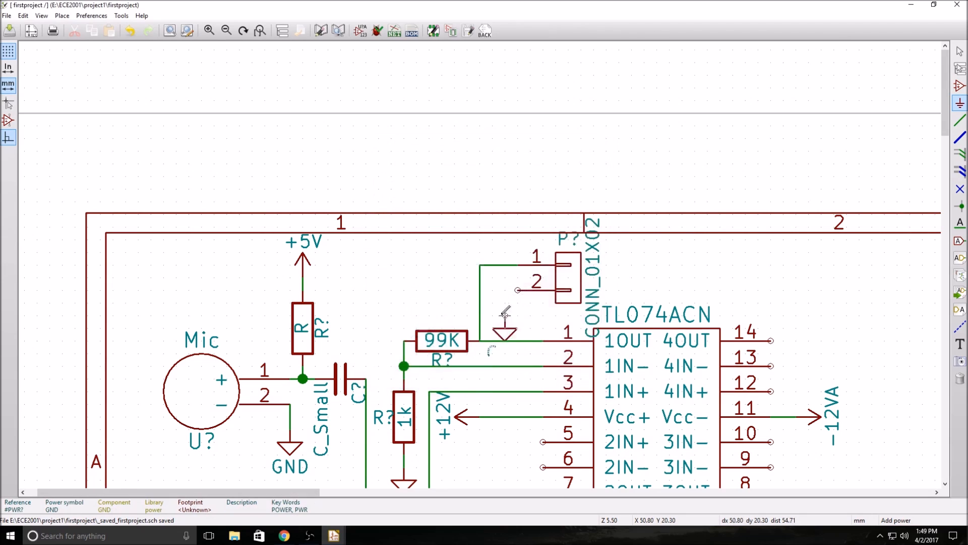
pyautogui.click(504, 288)
pyautogui.click(960, 120)
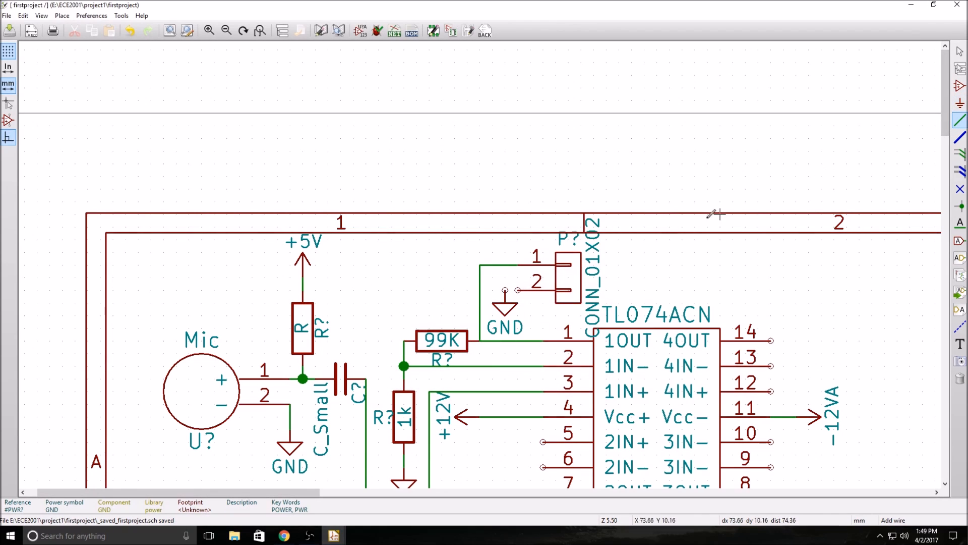
pyautogui.scroll(1, 532, 274)
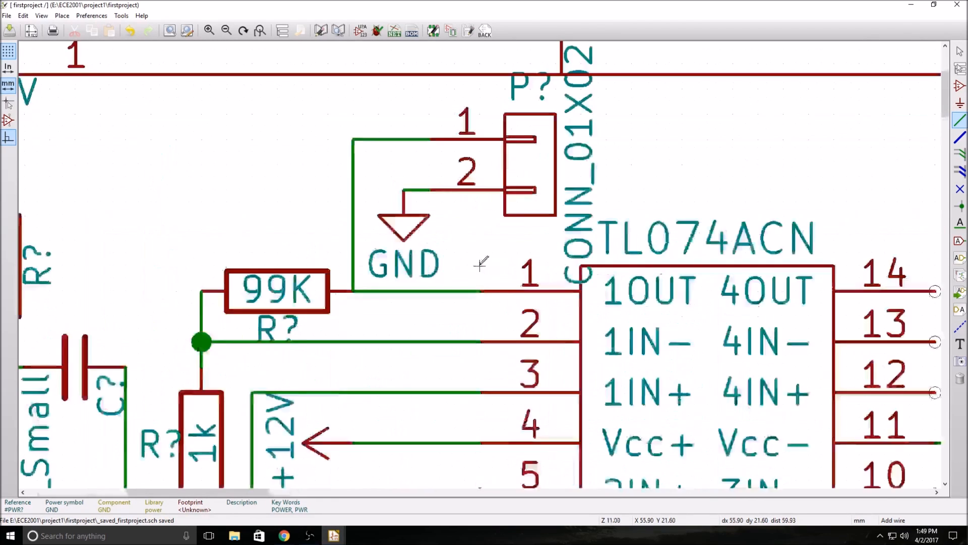
# Place a four-pin CONN_01X04 connector from the conn library below the TL074ACN
pyautogui.scroll(-2, 532, 275)
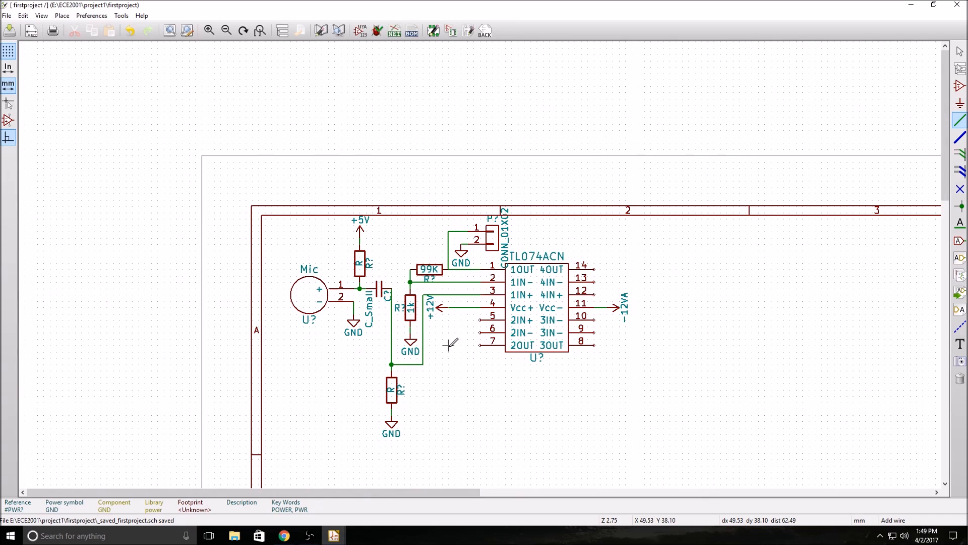
pyautogui.scroll(1, 449, 344)
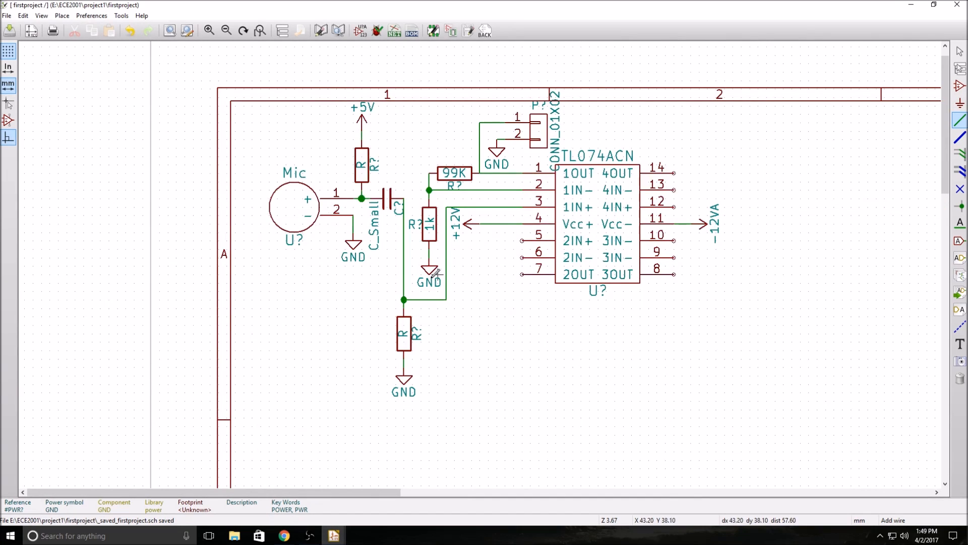
pyautogui.click(959, 85)
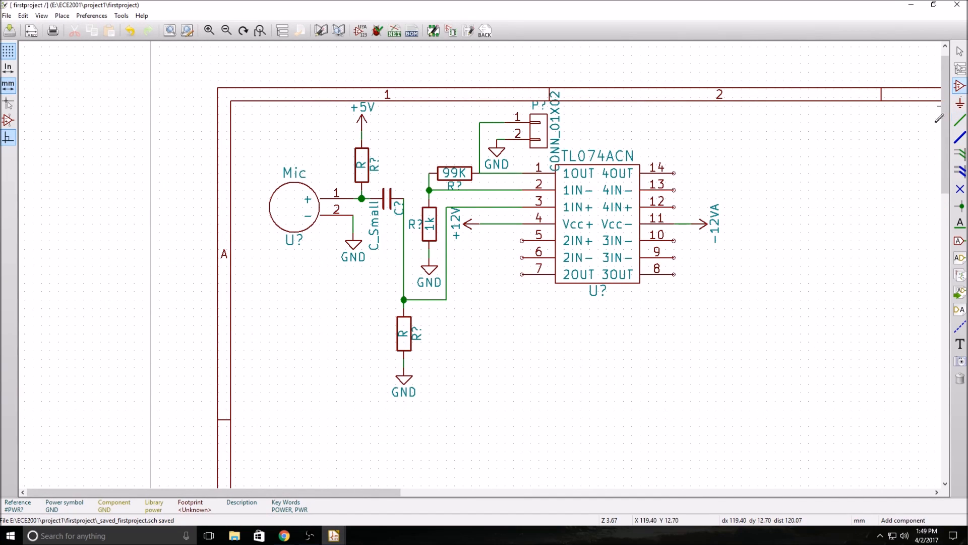
pyautogui.click(560, 341)
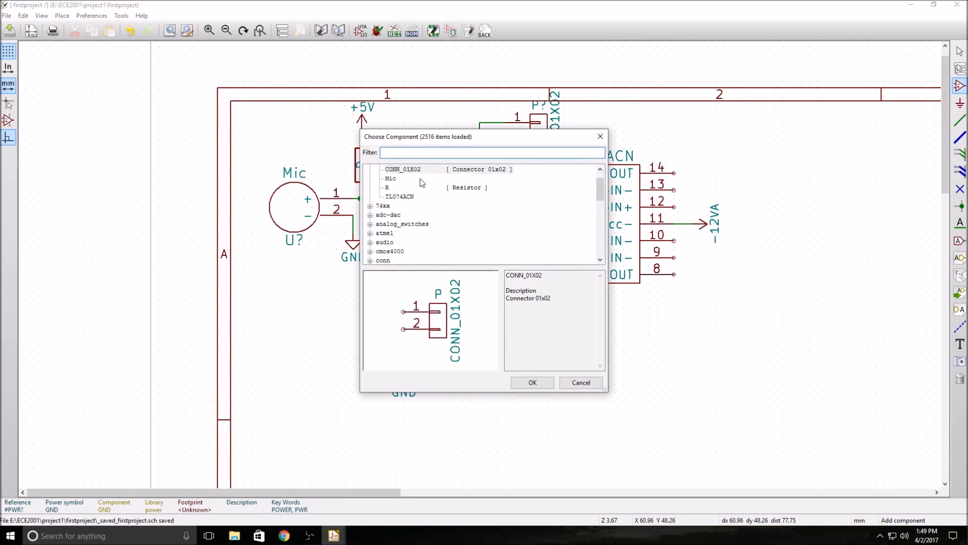
pyautogui.scroll(-10, 421, 225)
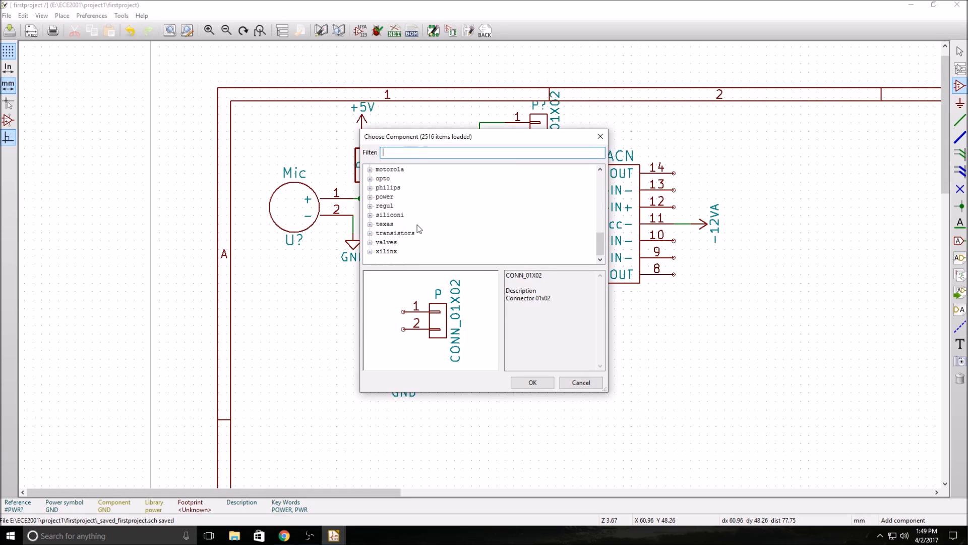
pyautogui.scroll(2, 416, 225)
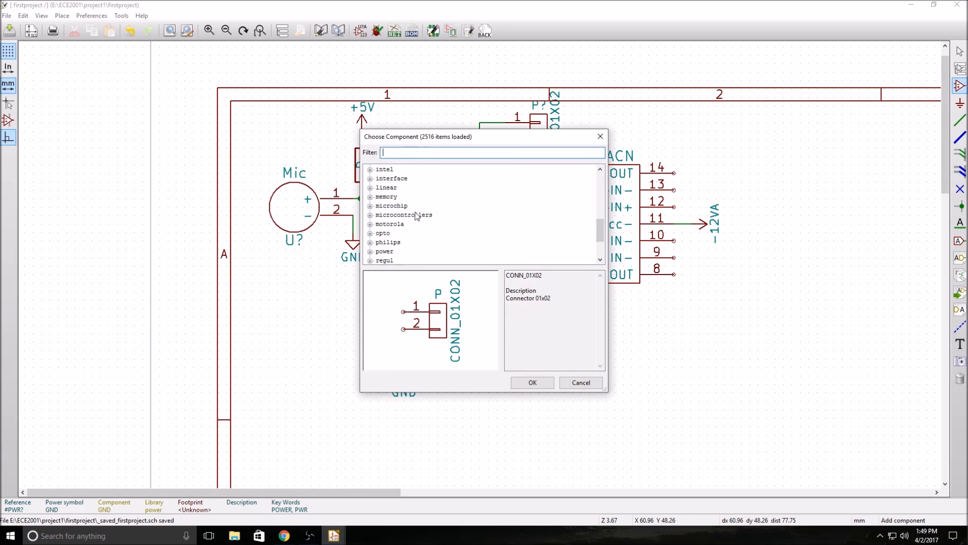
pyautogui.scroll(1, 393, 235)
pyautogui.scroll(-3, 395, 221)
pyautogui.scroll(1, 387, 214)
pyautogui.scroll(5, 398, 209)
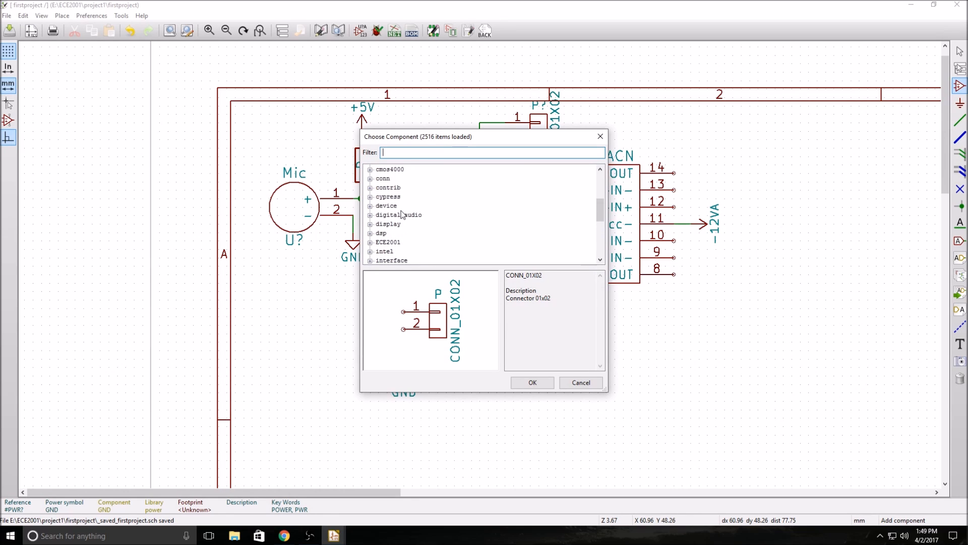
pyautogui.scroll(2, 401, 214)
pyautogui.click(370, 234)
pyautogui.scroll(-3, 413, 222)
pyautogui.scroll(3, 425, 227)
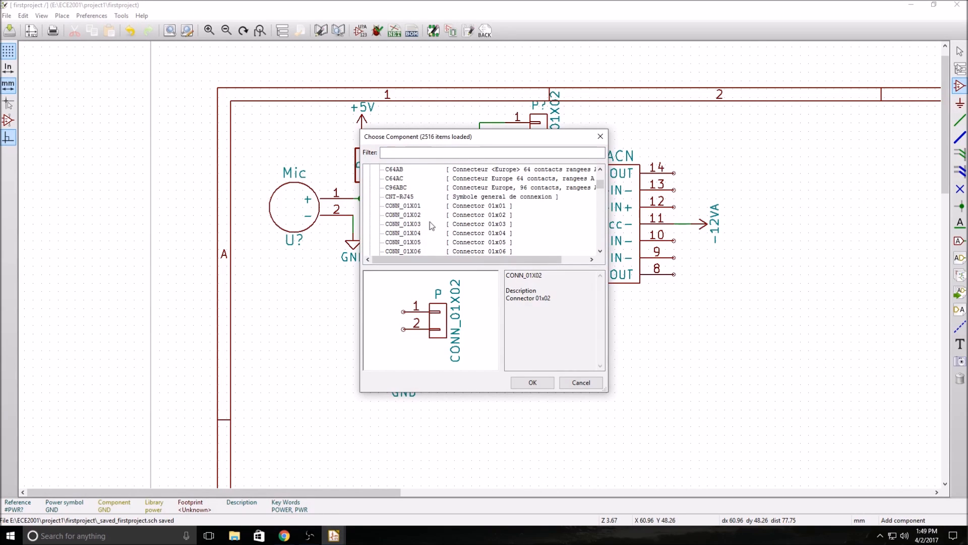
pyautogui.click(403, 233)
pyautogui.click(532, 382)
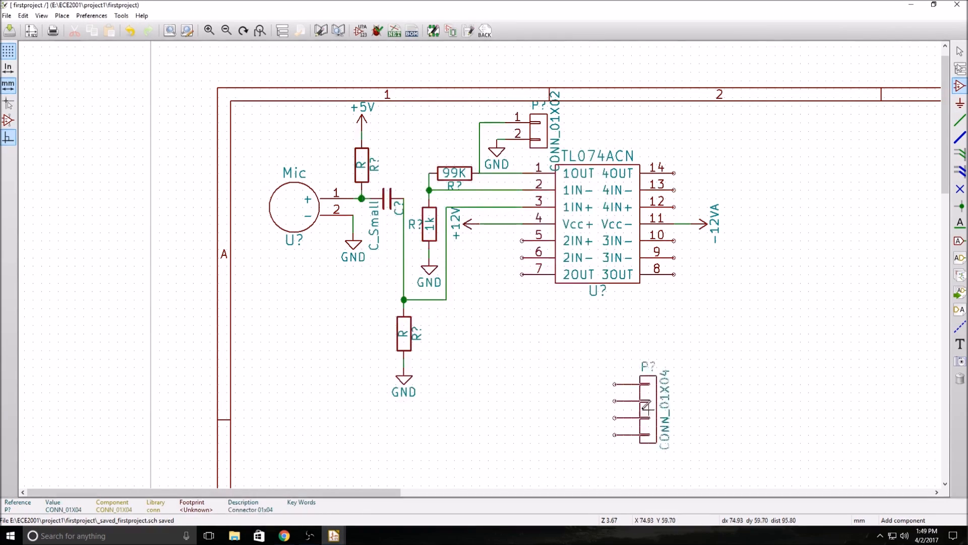
pyautogui.click(632, 358)
pyautogui.rightClick(756, 360)
pyautogui.press('Escape')
pyautogui.click(759, 357)
pyautogui.press('Escape')
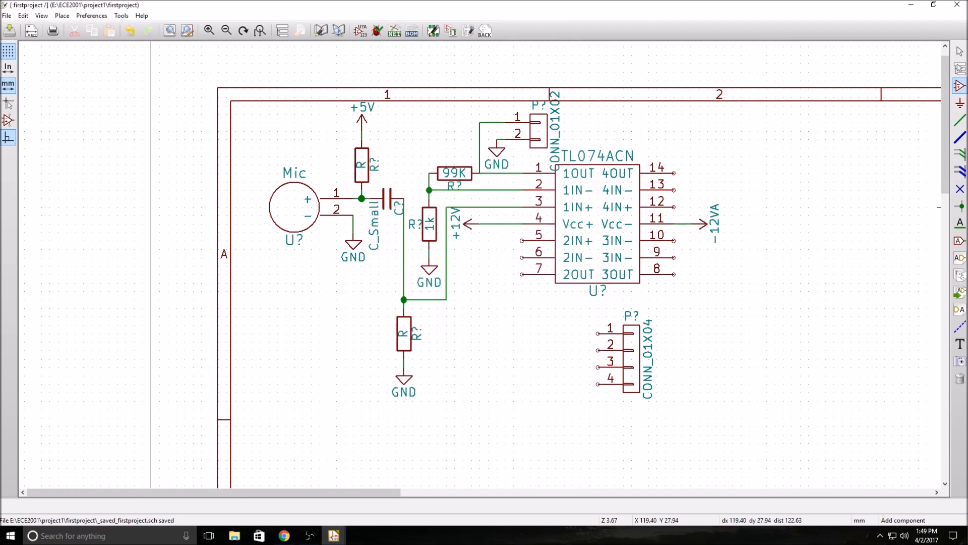
# Place a +12V power symbol level with pin 1 of the CONN_01X04 connector, rotated so its arrow points away from the connector
pyautogui.click(959, 104)
pyautogui.click(555, 329)
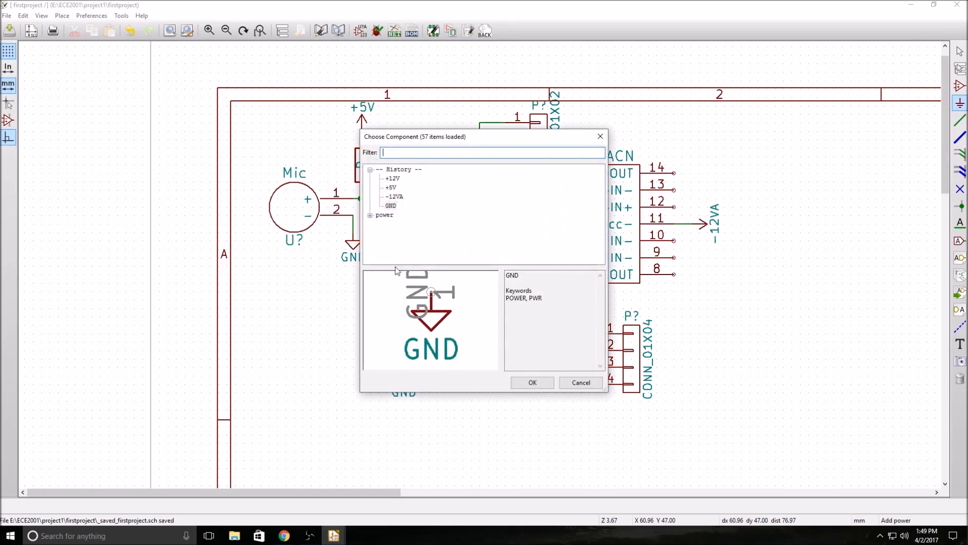
pyautogui.doubleClick(392, 178)
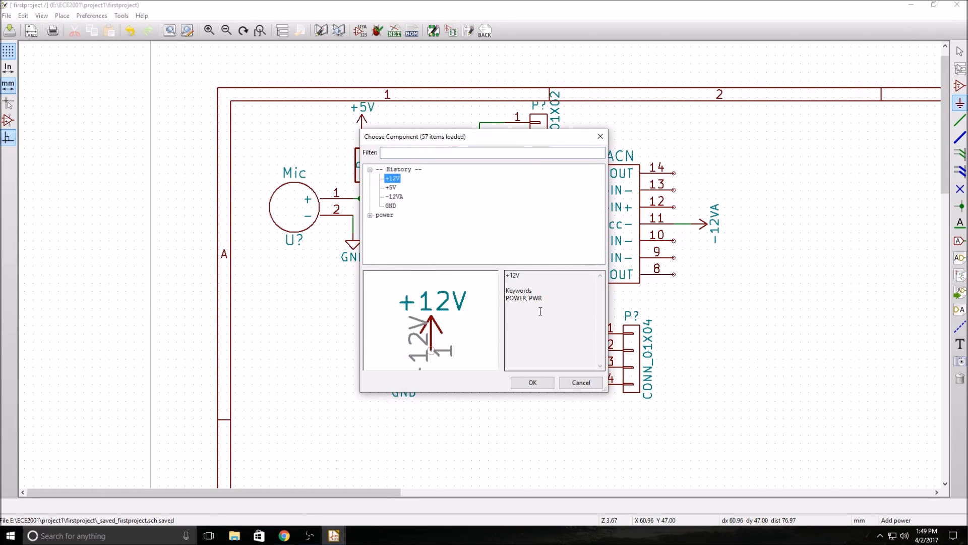
pyautogui.press('r')
pyautogui.click(564, 333)
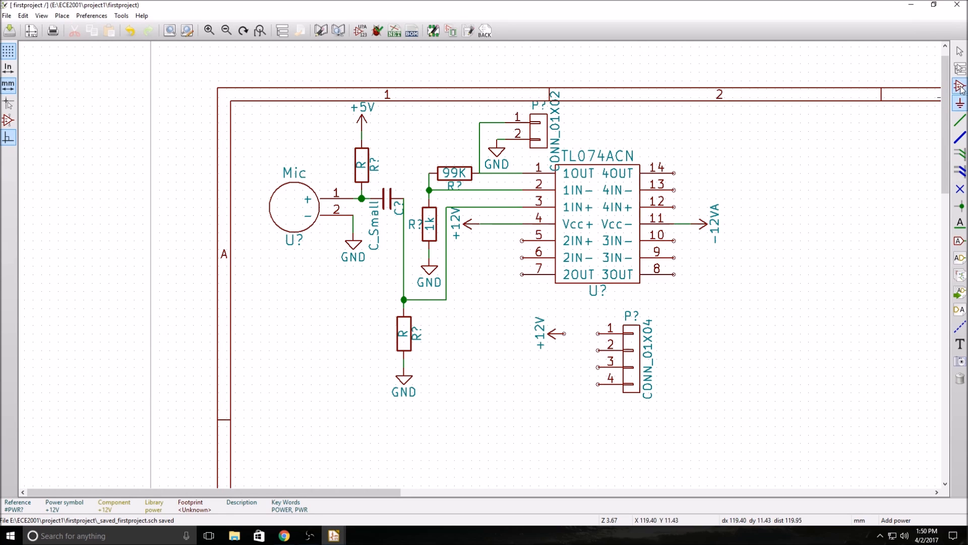
# Place a -12VA power symbol directly below the CONN_01X04 connector's +12V symbol, rotated to the same orientation
pyautogui.click(560, 349)
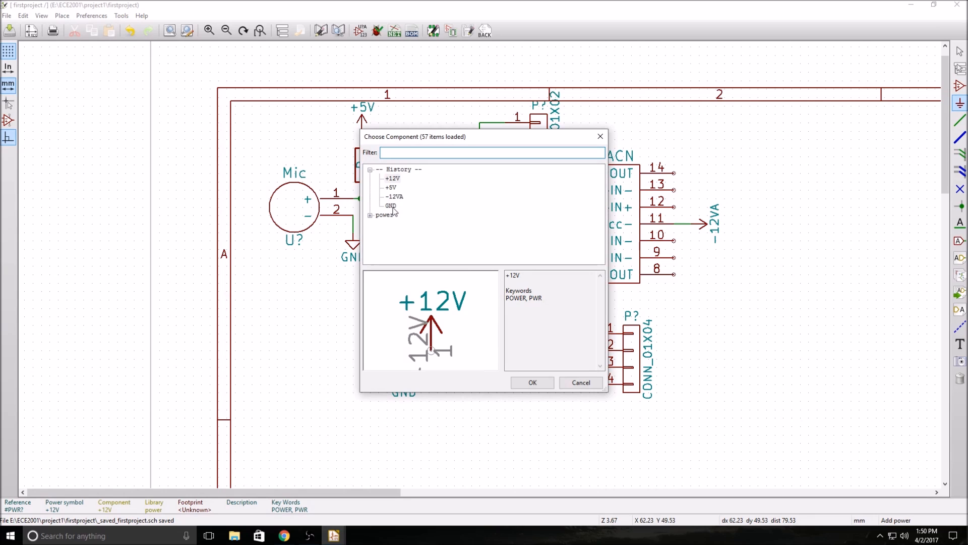
pyautogui.click(393, 196)
pyautogui.click(532, 382)
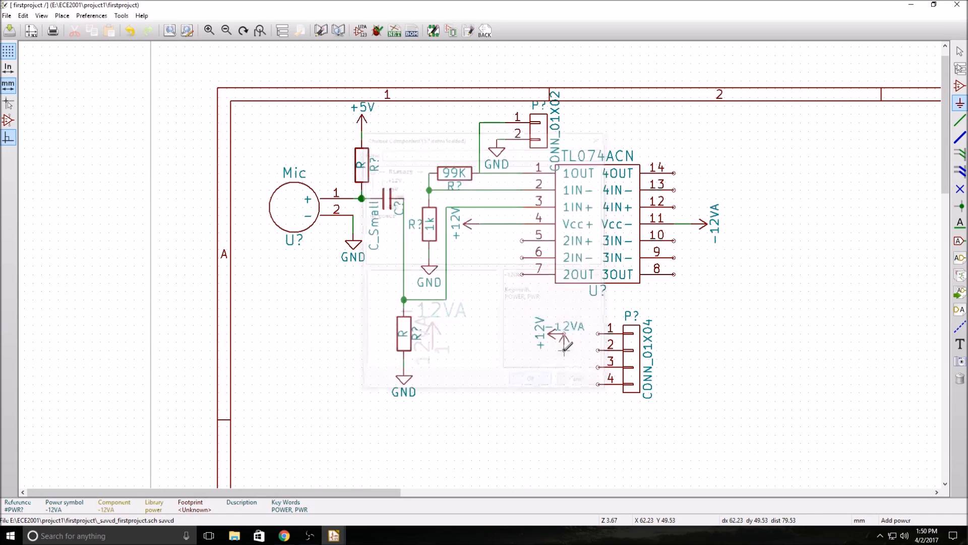
pyautogui.press('r')
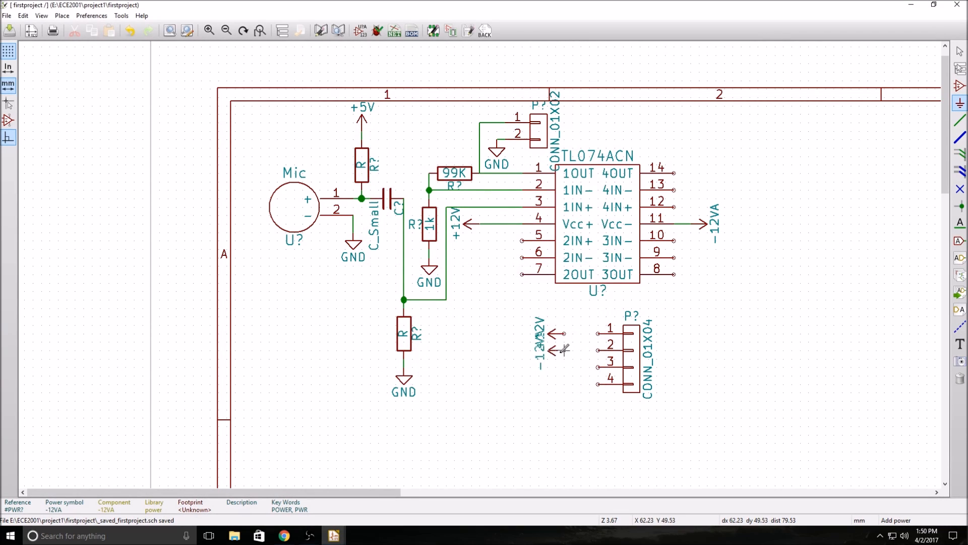
pyautogui.click(565, 357)
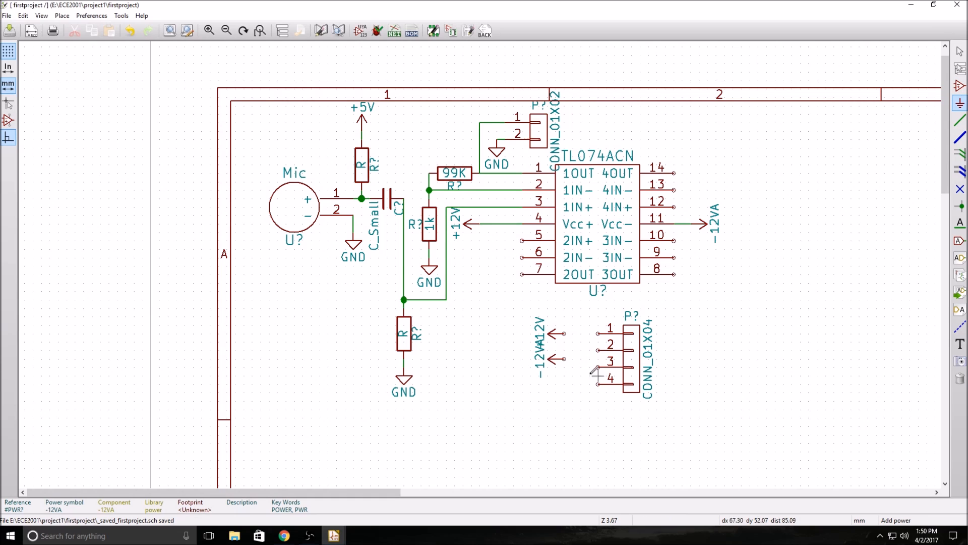
# Place a +5V power symbol directly below the CONN_01X04 connector's -12VA symbol, rotated to point away from the connector
pyautogui.click(561, 387)
pyautogui.write('r')
pyautogui.press('BackSpace')
pyautogui.write('5')
pyautogui.press('Return')
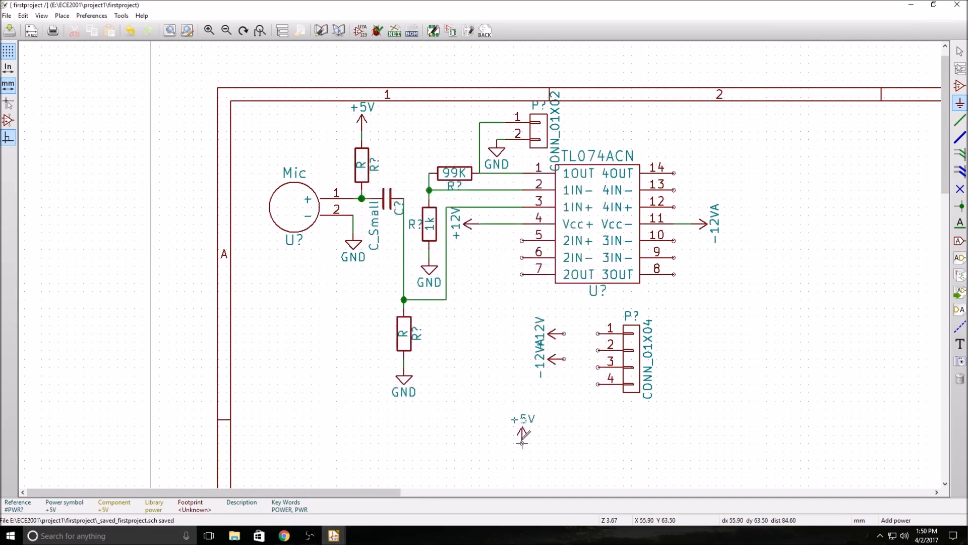
pyautogui.press('r')
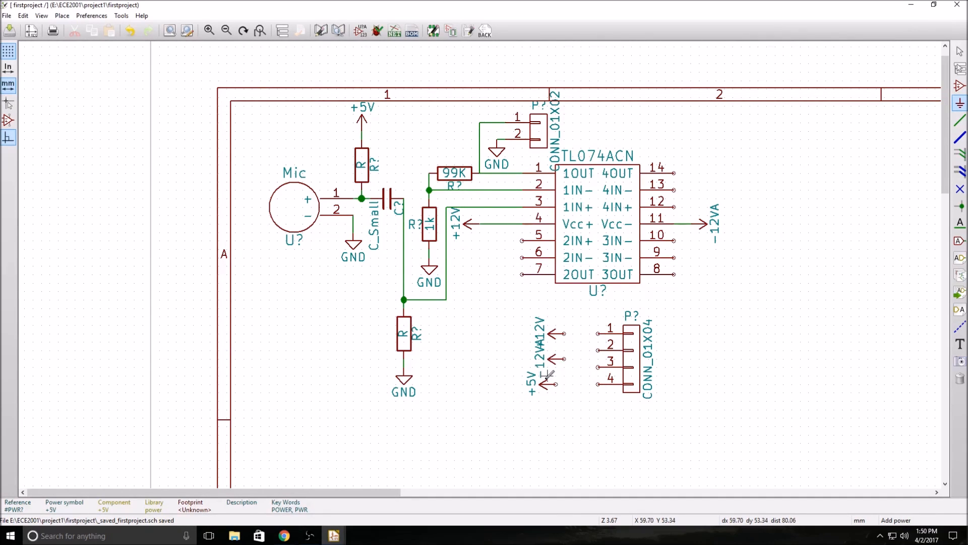
pyautogui.click(550, 383)
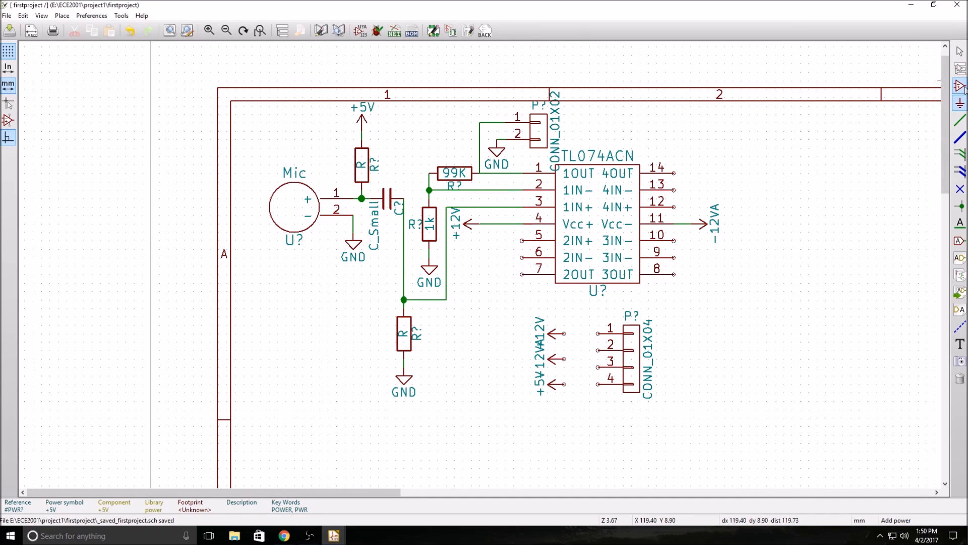
# Place a GND symbol at the end of the power symbol column beside CONN_01X04, rotated to point away from the connector
pyautogui.click(547, 417)
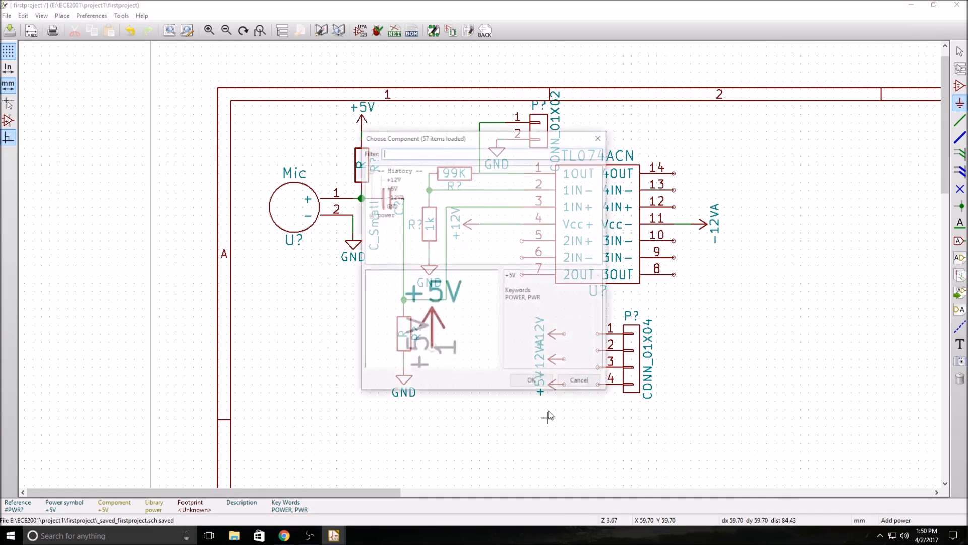
pyautogui.click(391, 205)
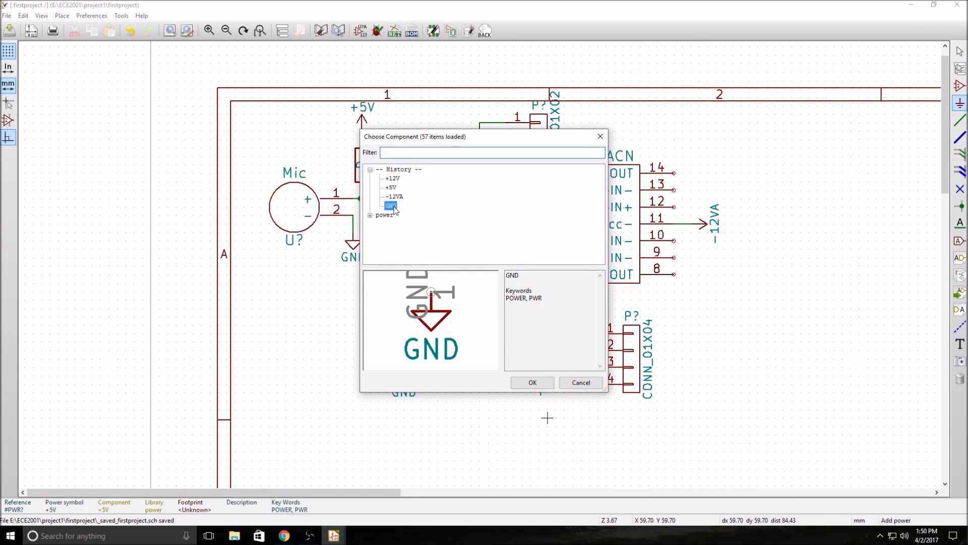
pyautogui.click(532, 383)
pyautogui.press('r')
pyautogui.press('r')
pyautogui.press('r')
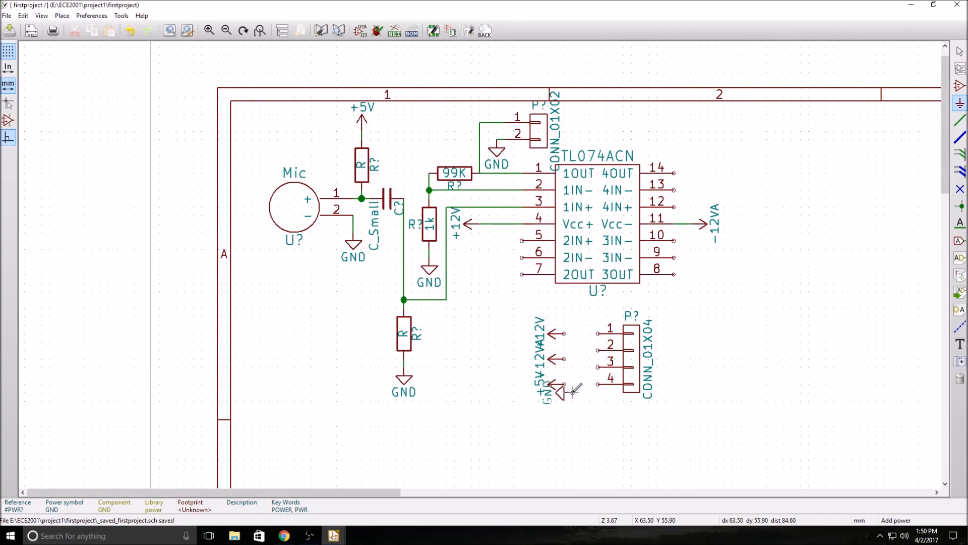
pyautogui.click(564, 409)
pyautogui.rightClick(615, 410)
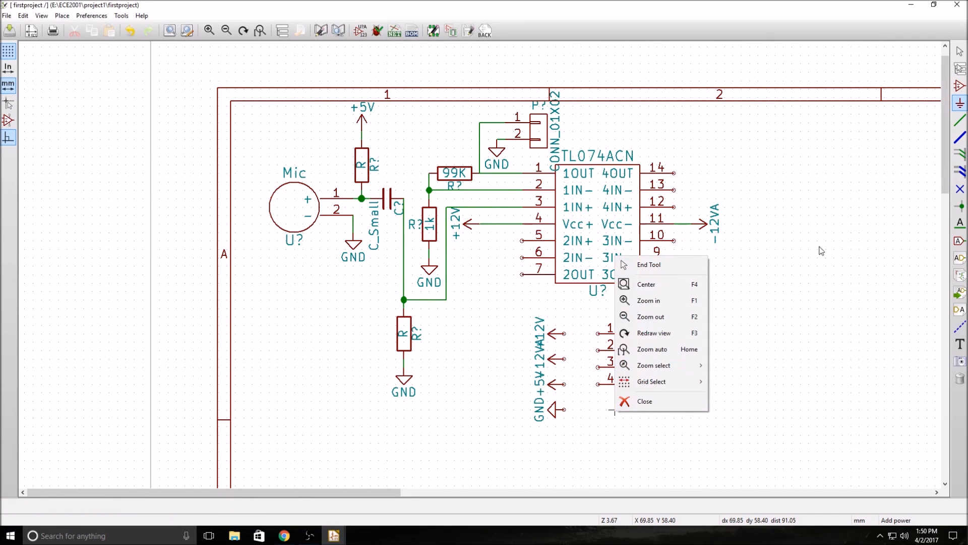
pyautogui.click(860, 232)
pyautogui.click(581, 382)
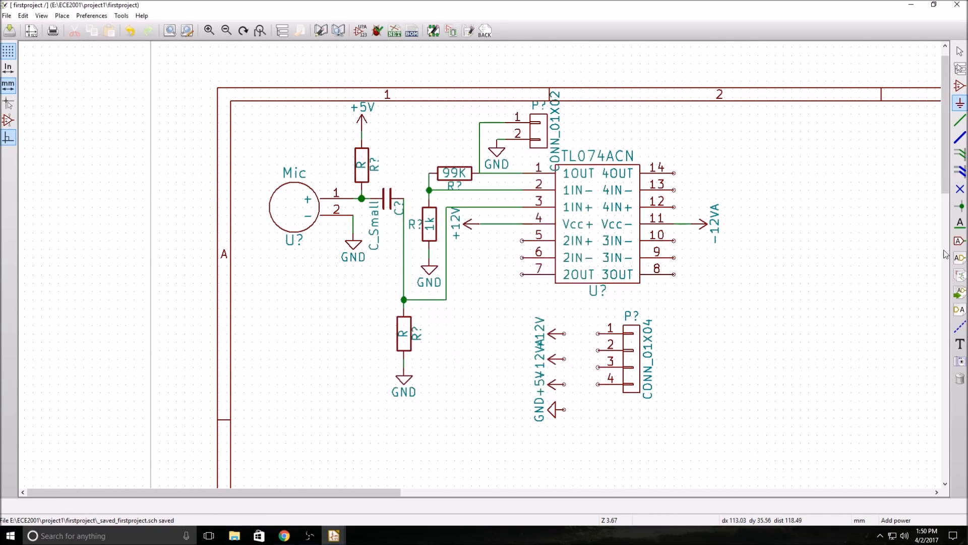
# Wire the +12V symbol to pin 1 and the -12VA symbol to pin 2 of the CONN_01X04 connector
pyautogui.click(960, 120)
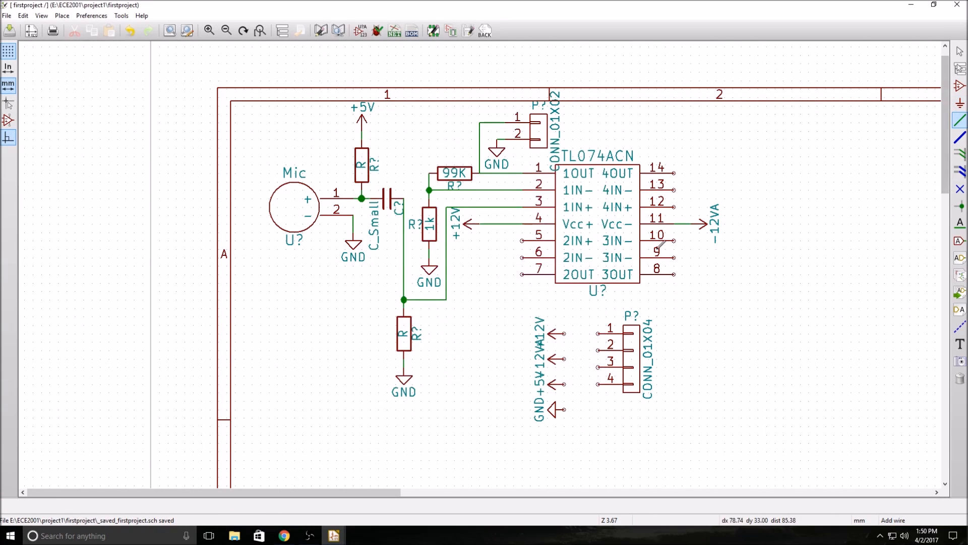
pyautogui.click(599, 333)
pyautogui.click(564, 333)
pyautogui.click(564, 358)
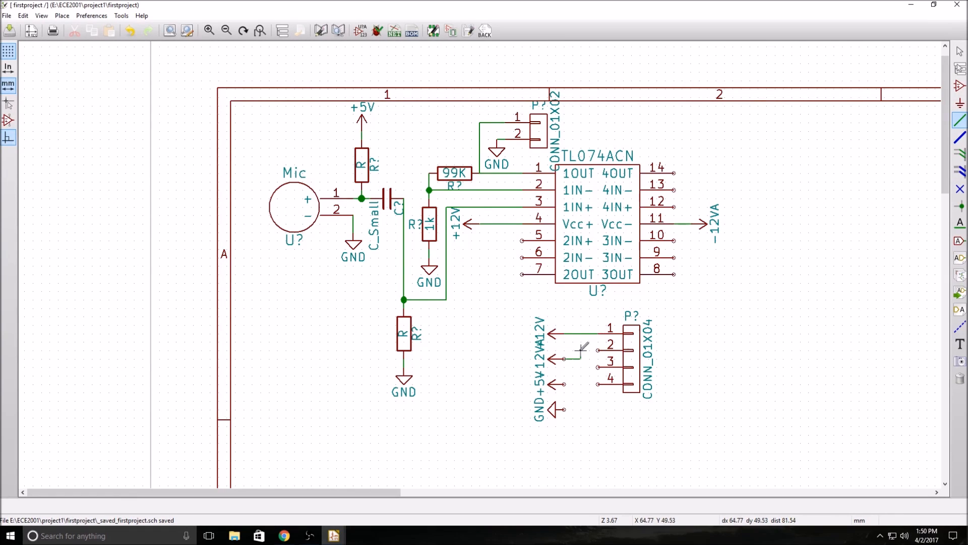
pyautogui.click(599, 350)
# Wire the +5V symbol to pin 3 and the GND symbol to pin 4 of the CONN_01X04 connector
pyautogui.click(564, 383)
pyautogui.click(598, 367)
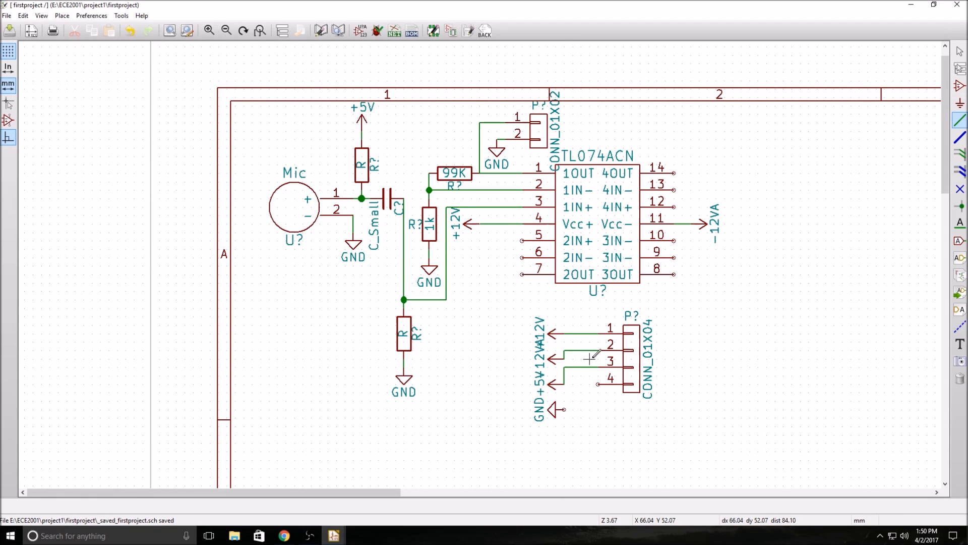
pyautogui.click(565, 409)
pyautogui.click(598, 384)
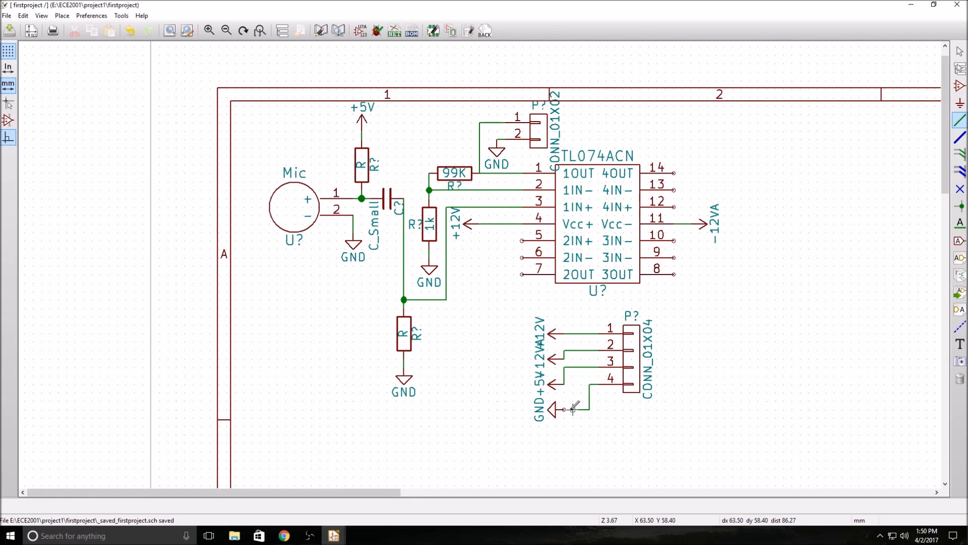
pyautogui.click(589, 443)
pyautogui.rightClick(632, 427)
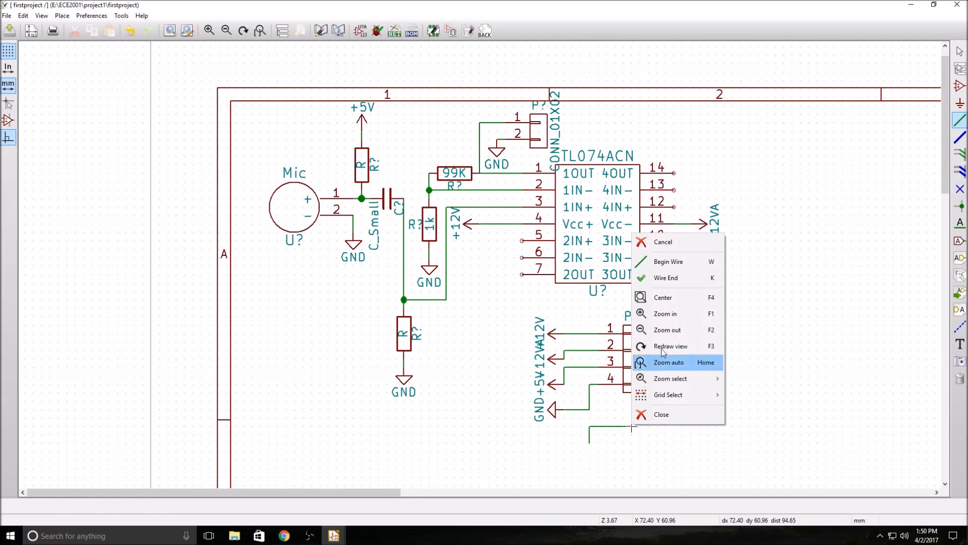
# Discard the unfinished stray wire below the CONN_01X04 connector
pyautogui.click(658, 242)
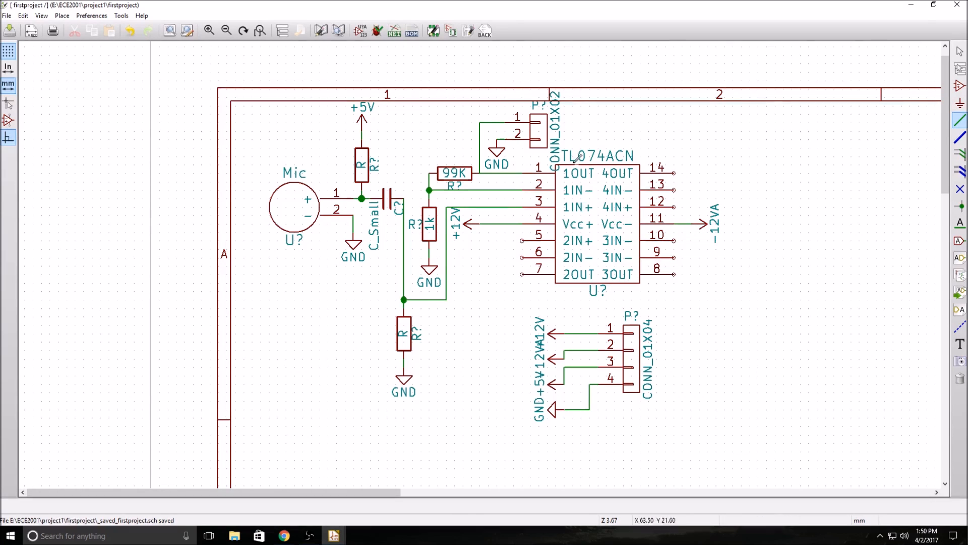
pyautogui.scroll(1, 530, 298)
pyautogui.scroll(-4, 479, 263)
pyautogui.scroll(2, 480, 264)
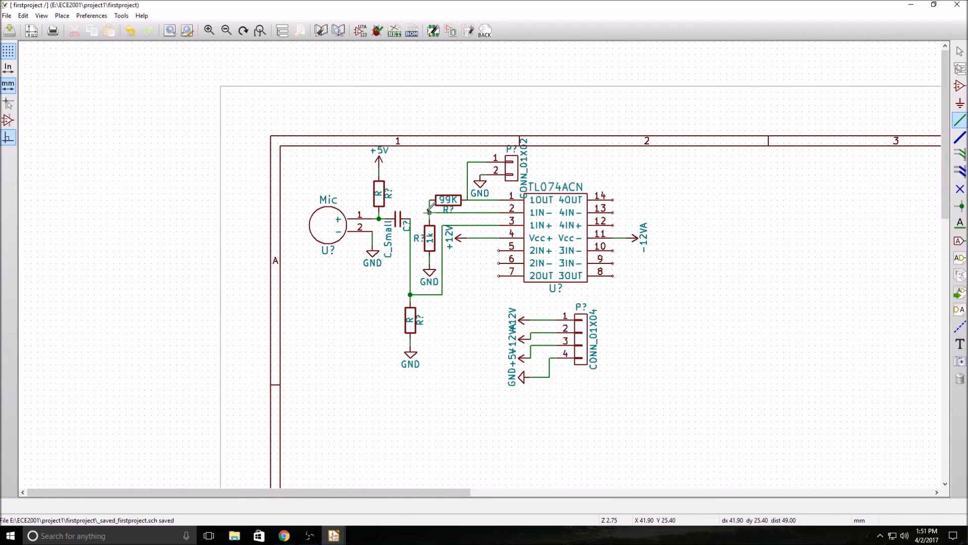
# Start footprint assignment in Cvpcb, annotating only the unannotated components on the entire schematic, and maximize the Cvpcb window
pyautogui.click(451, 32)
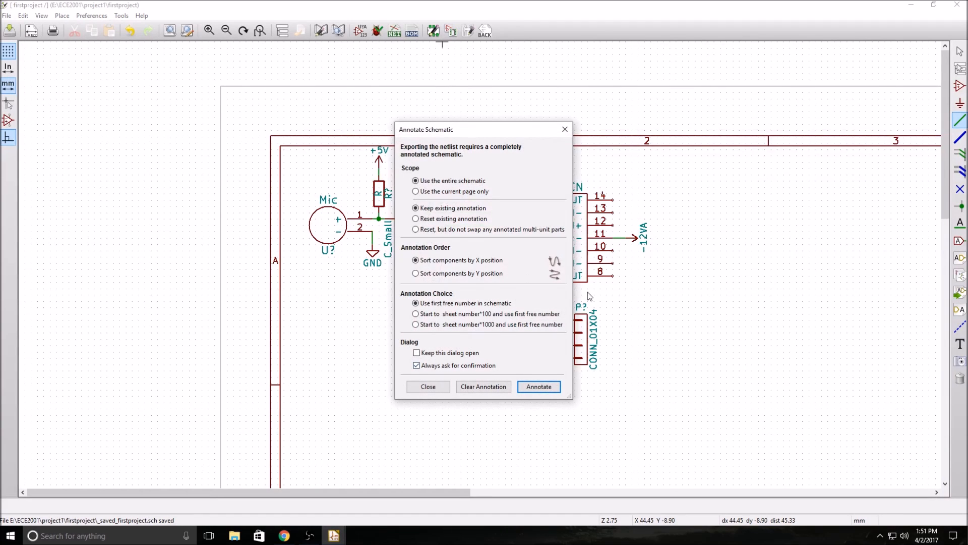
pyautogui.click(548, 386)
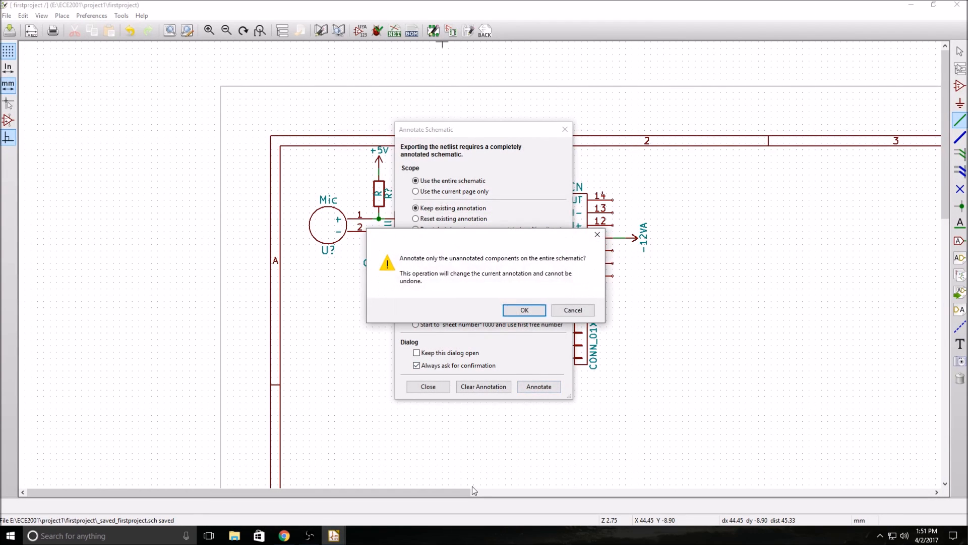
pyautogui.click(521, 312)
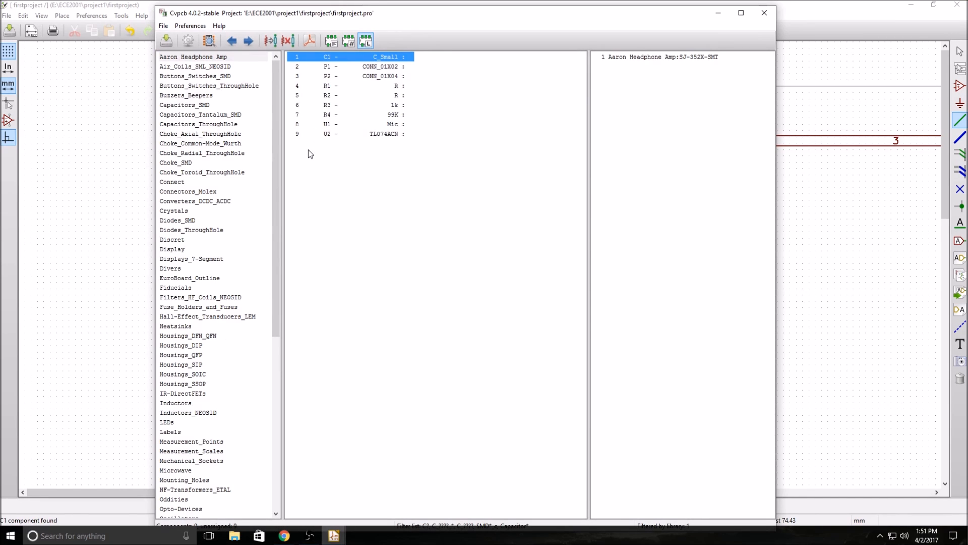
pyautogui.moveTo(467, 20); pyautogui.dragTo(519, 313)
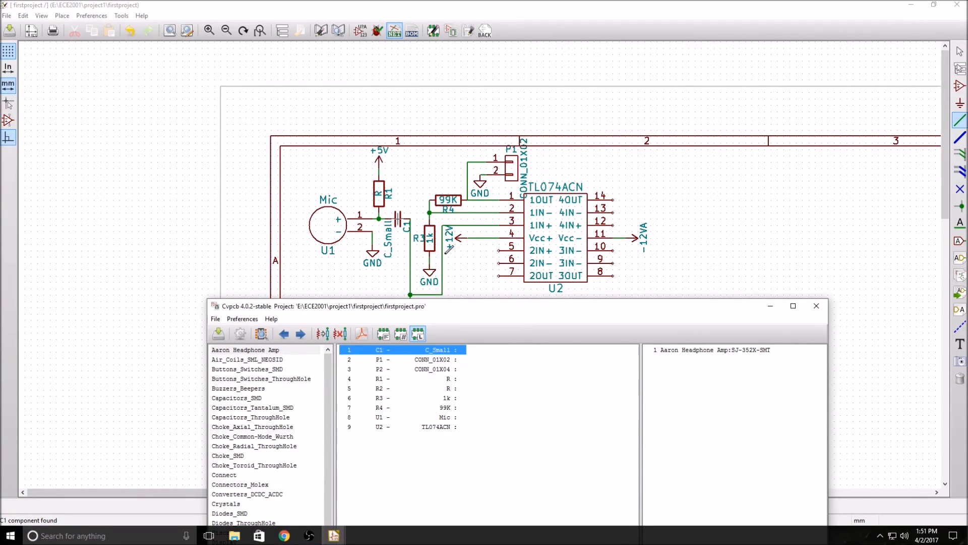
pyautogui.moveTo(519, 311); pyautogui.dragTo(504, 13)
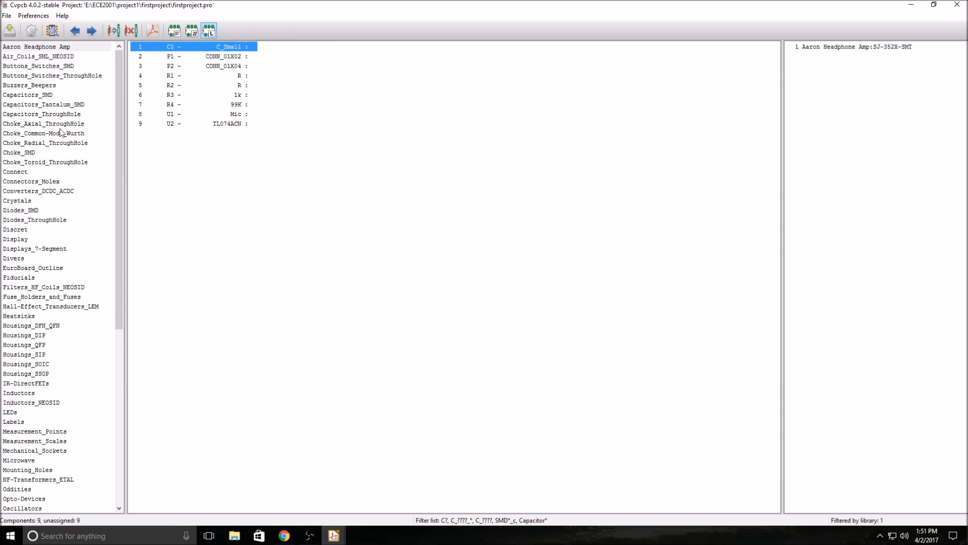
# Filter the footprints for C1 by the Capacitors_ThroughHole library and widen the footprint list so full names fit
pyautogui.click(33, 115)
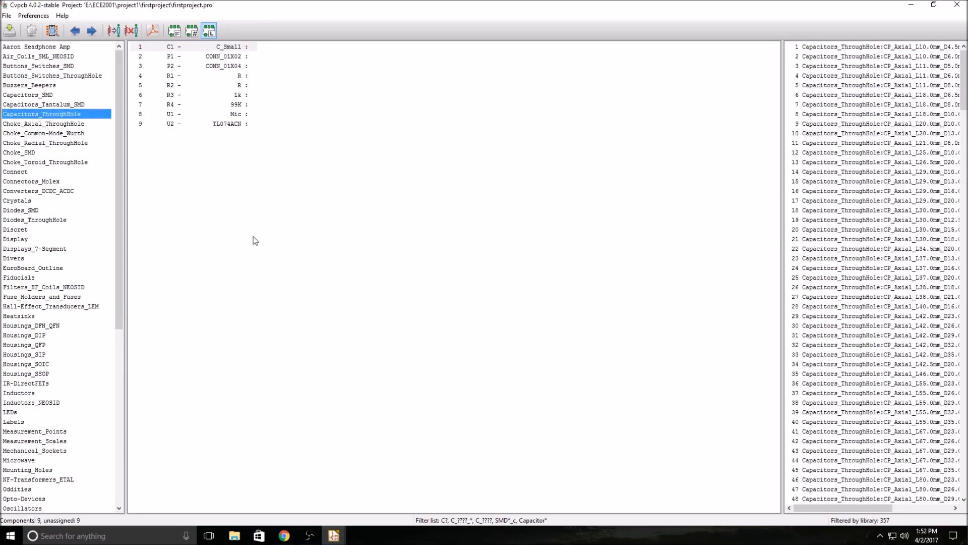
pyautogui.moveTo(782, 376); pyautogui.dragTo(627, 370)
# Look through the full list of Capacitors_ThroughHole footprints, comparing the axial, radial and rectangular types and their dimensions
pyautogui.scroll(-7, 772, 224)
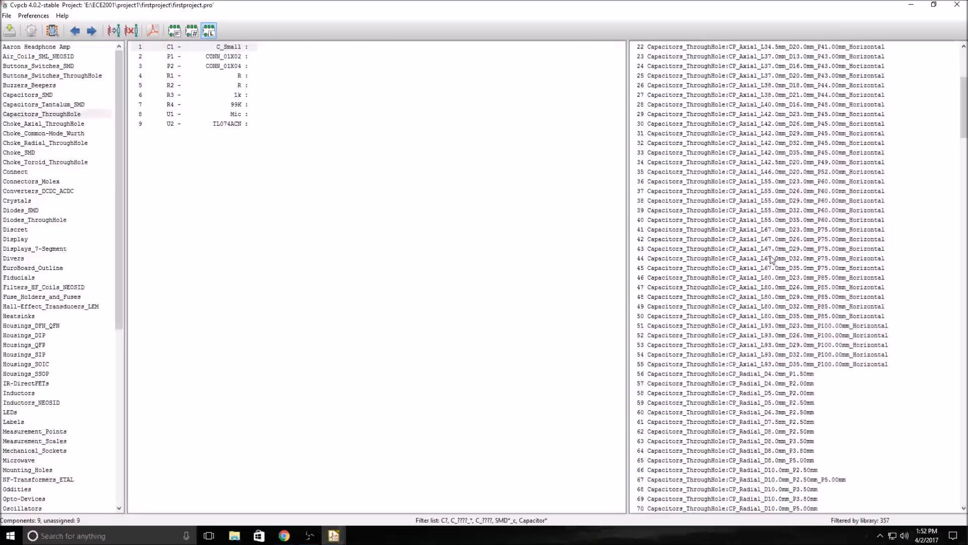
pyautogui.scroll(7, 771, 259)
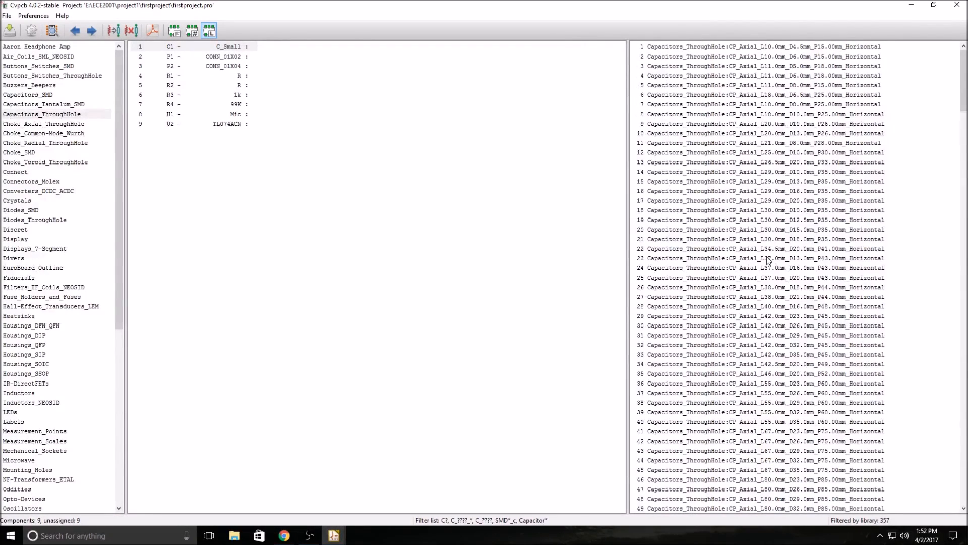
pyautogui.scroll(-20, 767, 259)
pyautogui.scroll(20, 772, 251)
pyautogui.scroll(-20, 820, 204)
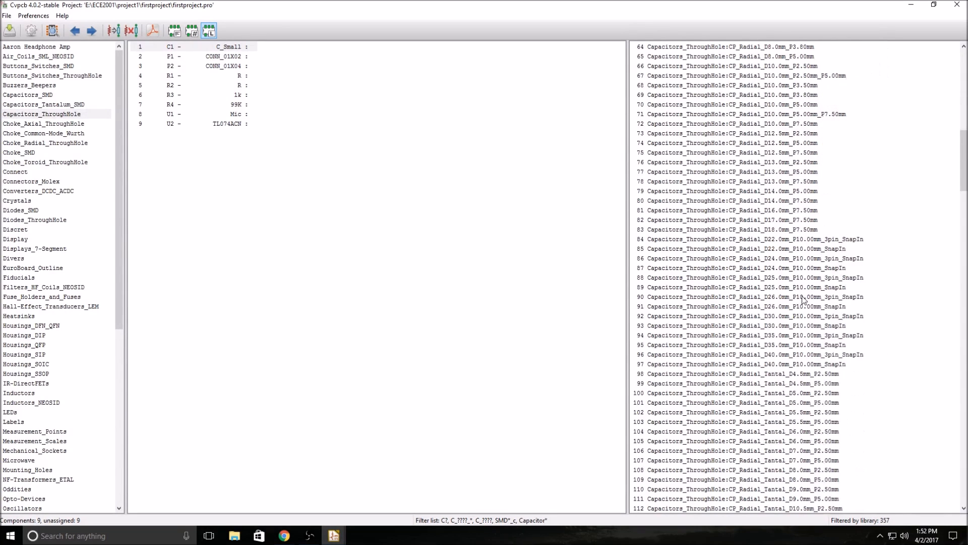
pyautogui.scroll(-20, 805, 302)
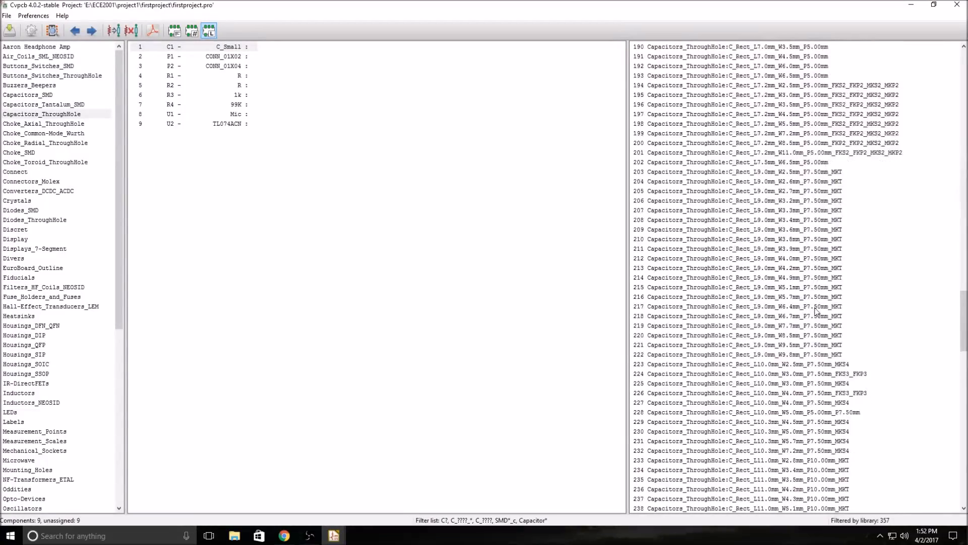
pyautogui.scroll(-20, 815, 319)
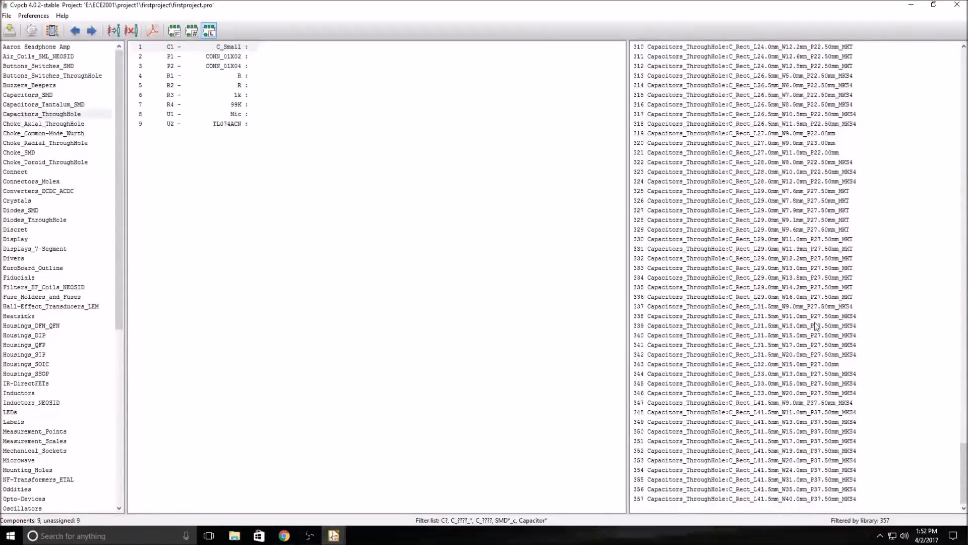
pyautogui.moveTo(963, 451); pyautogui.dragTo(919, 33)
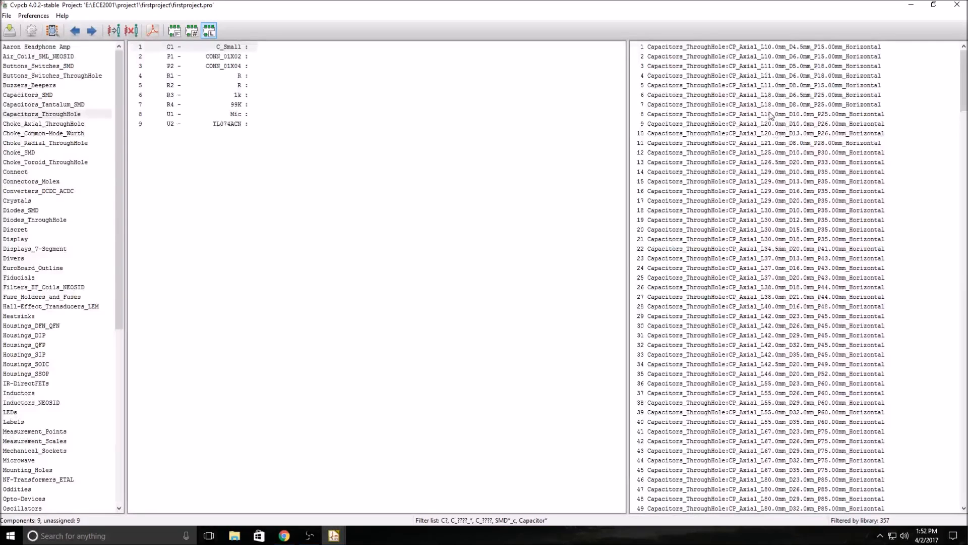
# Preview the CP_Axial_L20.0mm_D13.0mm_P26.00mm_Horizontal footprint, inspect its outline and pads, and close the preview
pyautogui.click(804, 134)
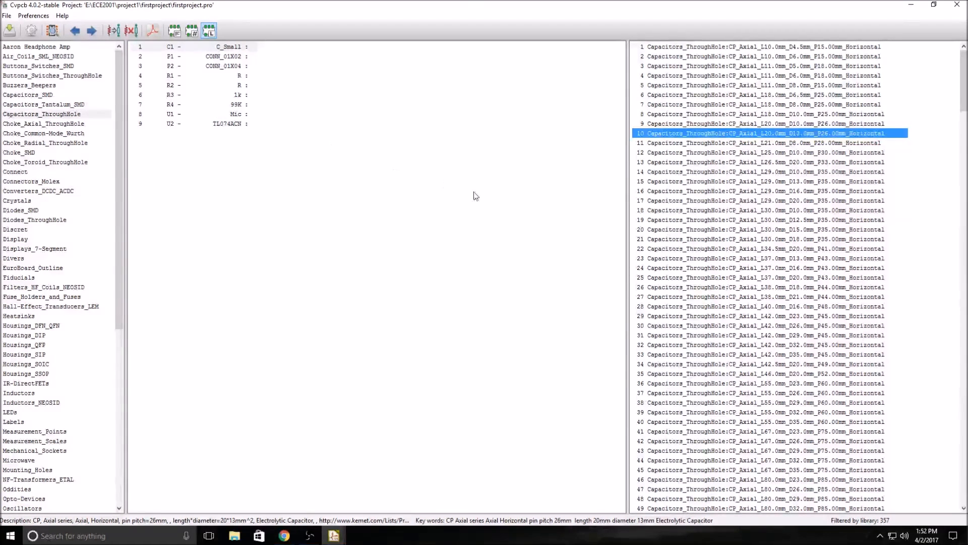
pyautogui.click(52, 33)
pyautogui.scroll(1, 608, 263)
pyautogui.scroll(-3, 515, 231)
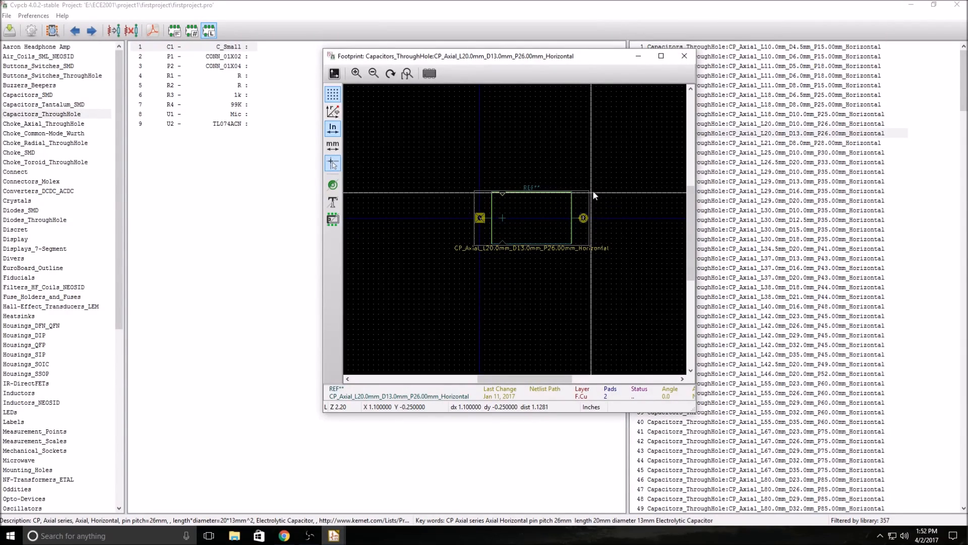
pyautogui.click(684, 55)
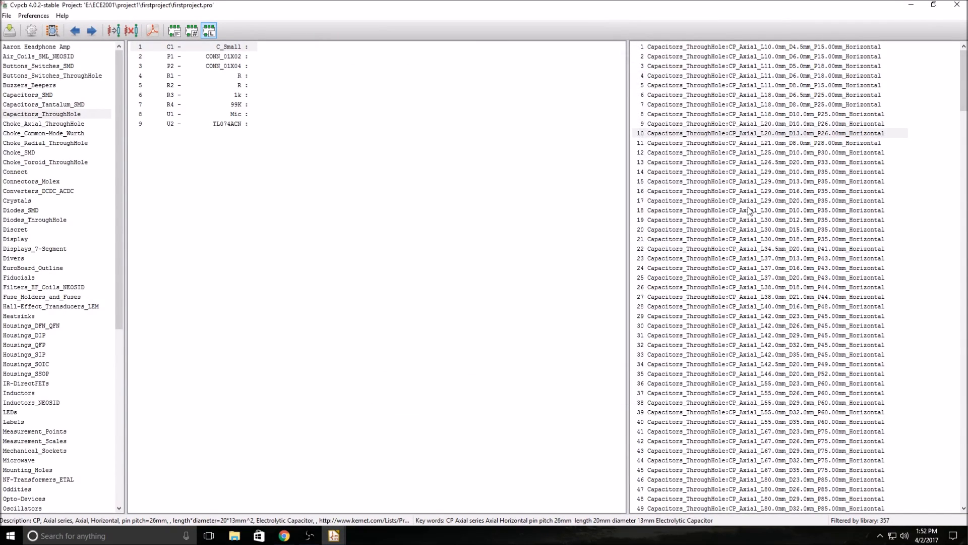
# Preview the CP_Radial_D8.0mm_P2.50mm footprint and close the preview
pyautogui.scroll(-10, 746, 196)
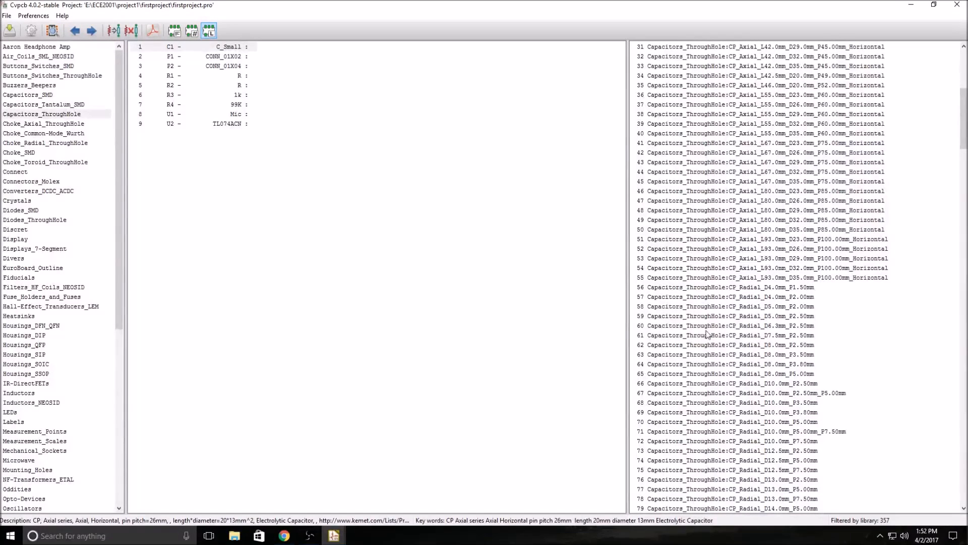
pyautogui.scroll(-2, 736, 310)
pyautogui.click(782, 288)
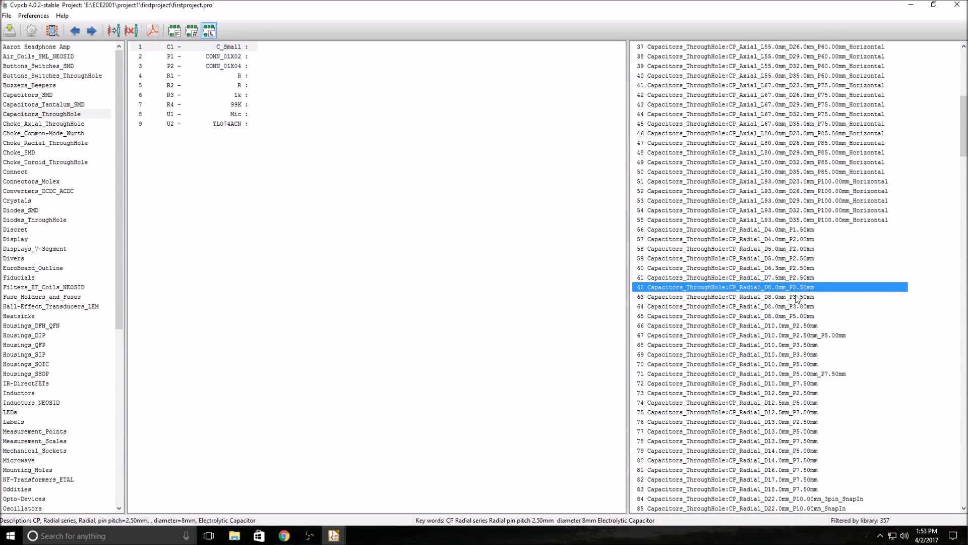
pyautogui.click(53, 31)
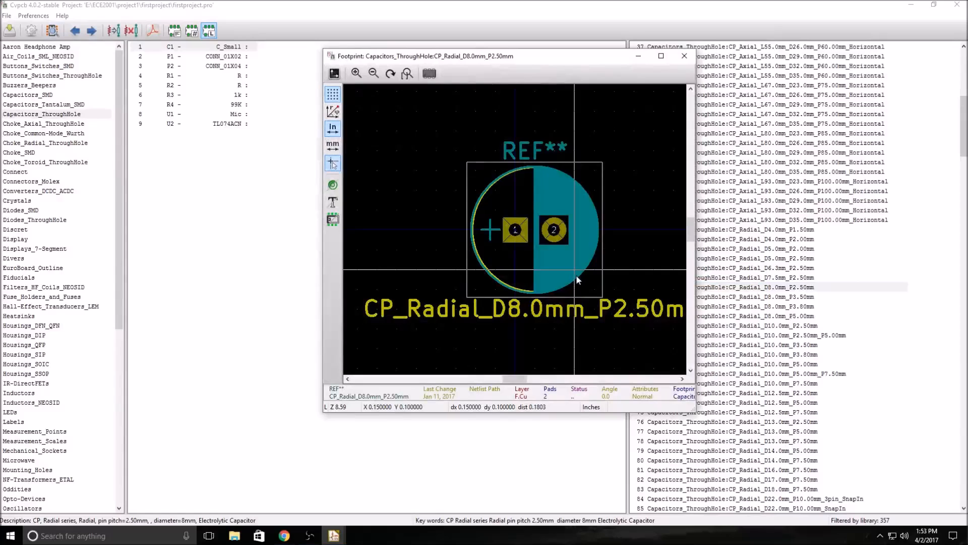
pyautogui.click(684, 57)
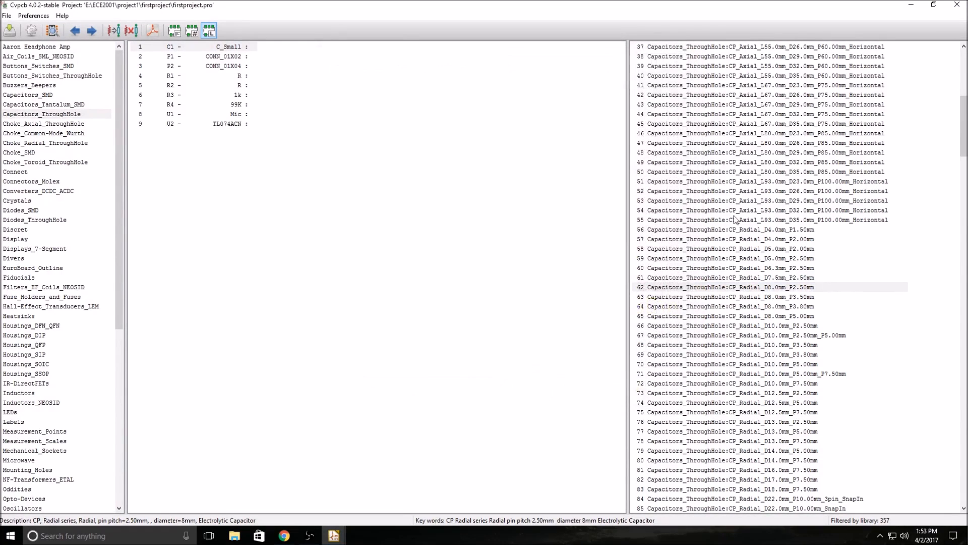
# Assign the footprint CP_Radial_D8.0mm_P2.50mm from Capacitors_ThroughHole to capacitor C1
pyautogui.doubleClick(739, 288)
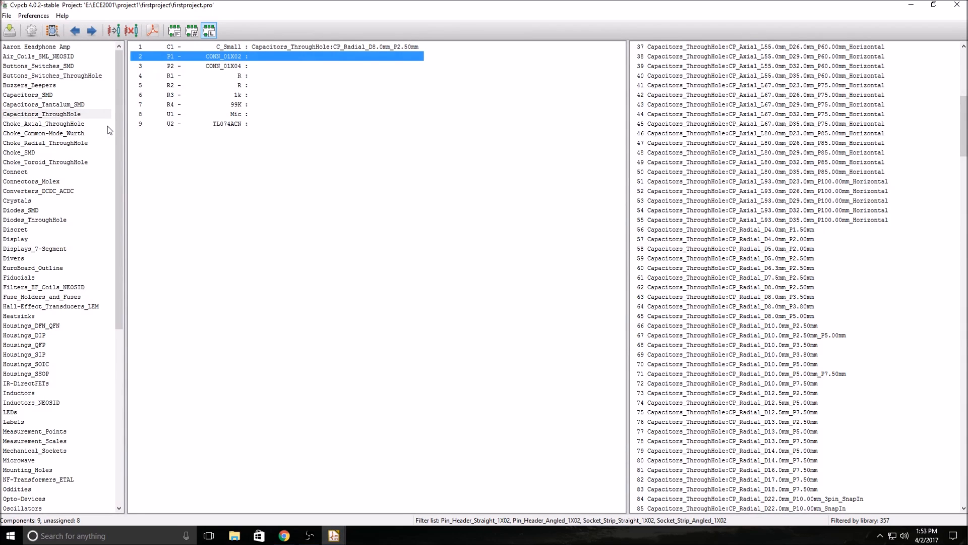
# From the Pin_Headers library, assign Pin_Header_Straight_1x02_Pitch2.00mm to P1 and Pin_Header_Straight_1x04_Pitch2.00mm to P2
pyautogui.moveTo(116, 71); pyautogui.dragTo(114, 41)
pyautogui.scroll(-10, 38, 190)
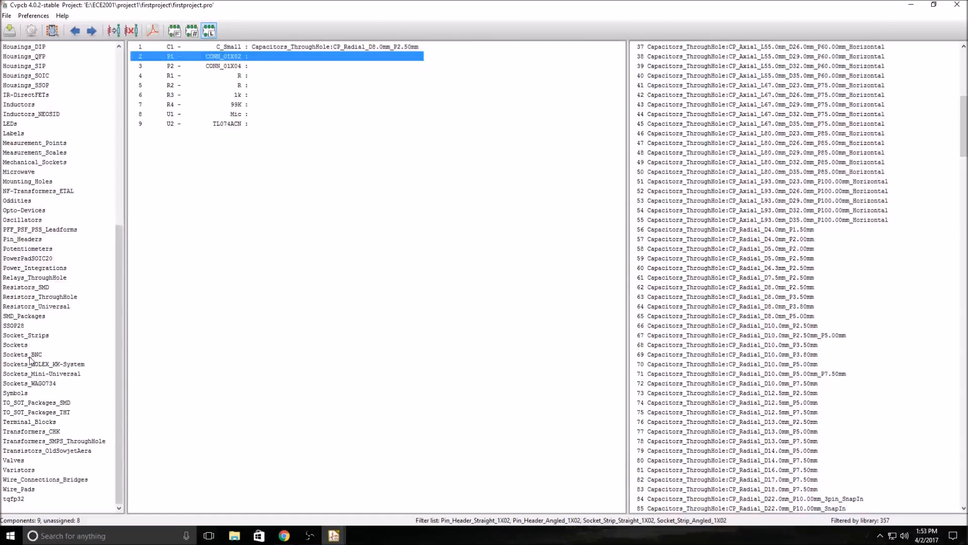
pyautogui.click(21, 240)
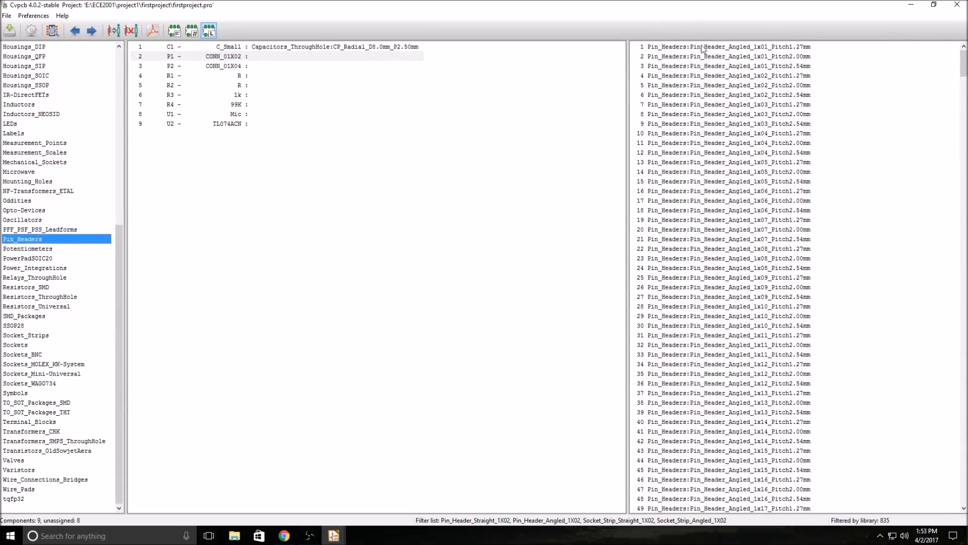
pyautogui.scroll(-20, 726, 101)
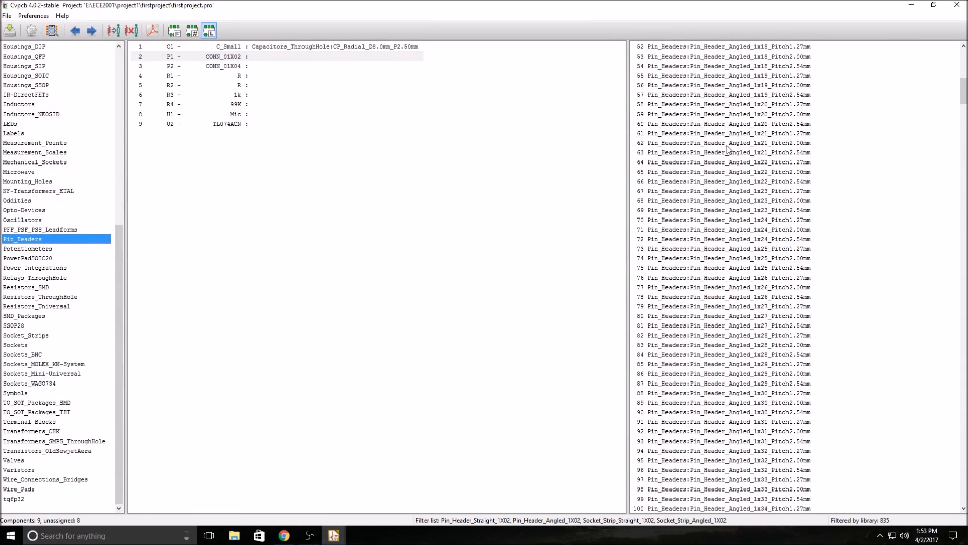
pyautogui.scroll(-1, 744, 159)
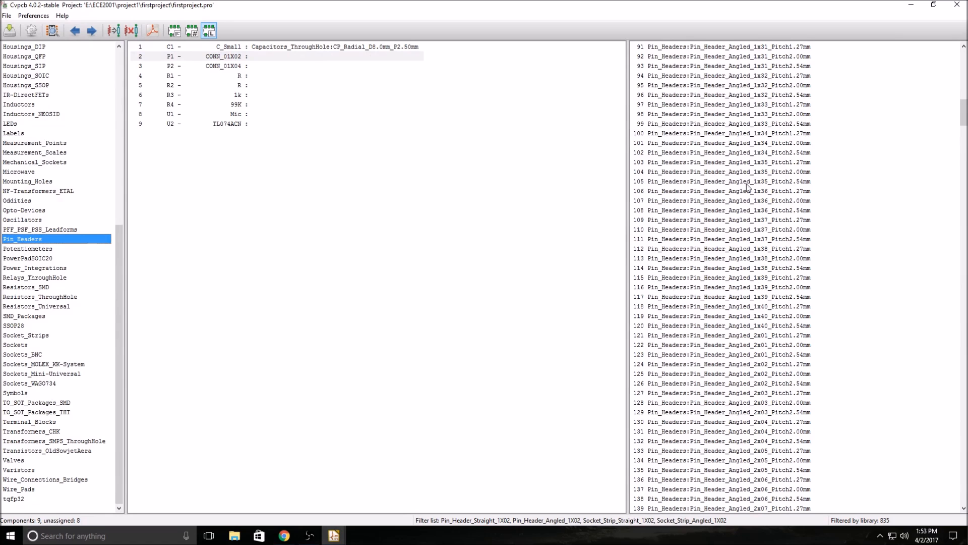
pyautogui.scroll(-18, 741, 313)
pyautogui.scroll(-20, 727, 335)
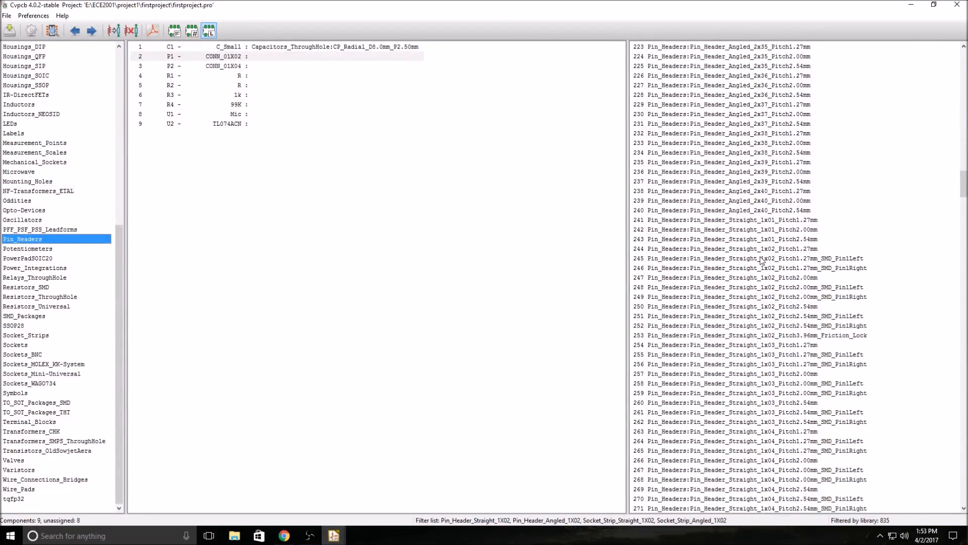
pyautogui.click(794, 279)
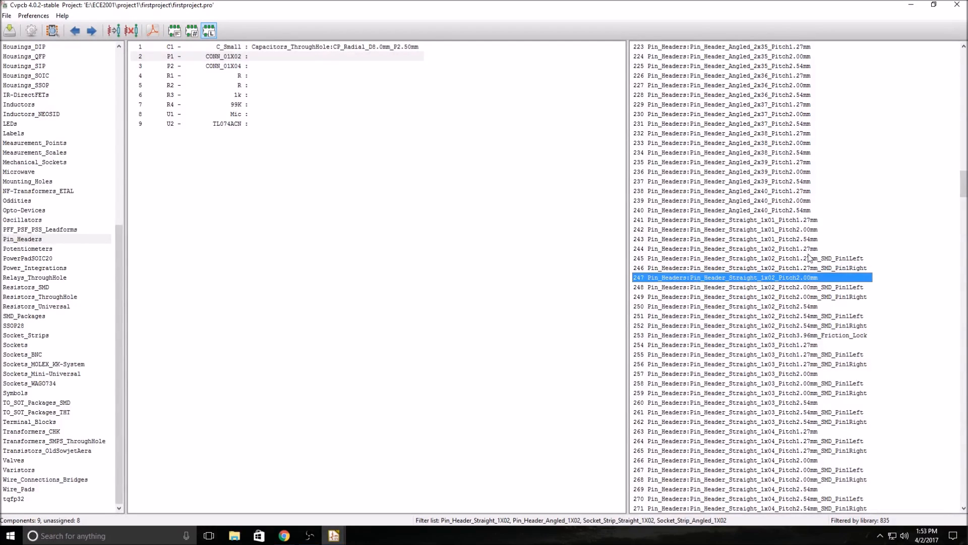
pyautogui.doubleClick(779, 282)
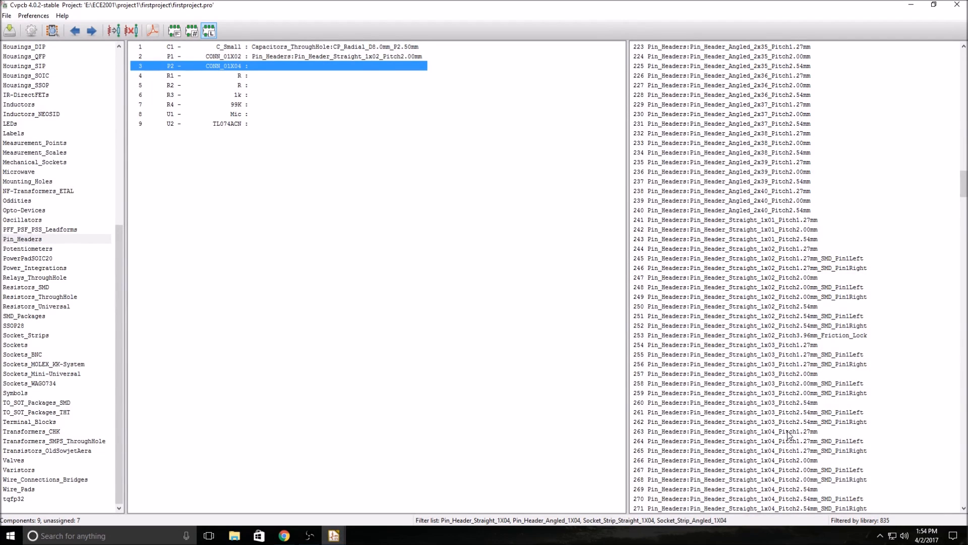
pyautogui.doubleClick(782, 461)
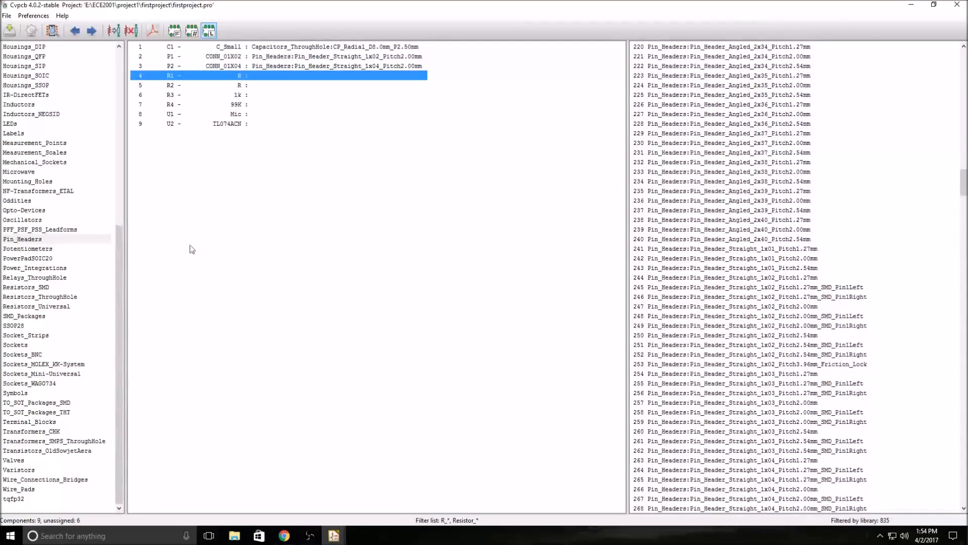
# List the footprints of the Resistors_ThroughHole library for resistor R1
pyautogui.scroll(10, 49, 239)
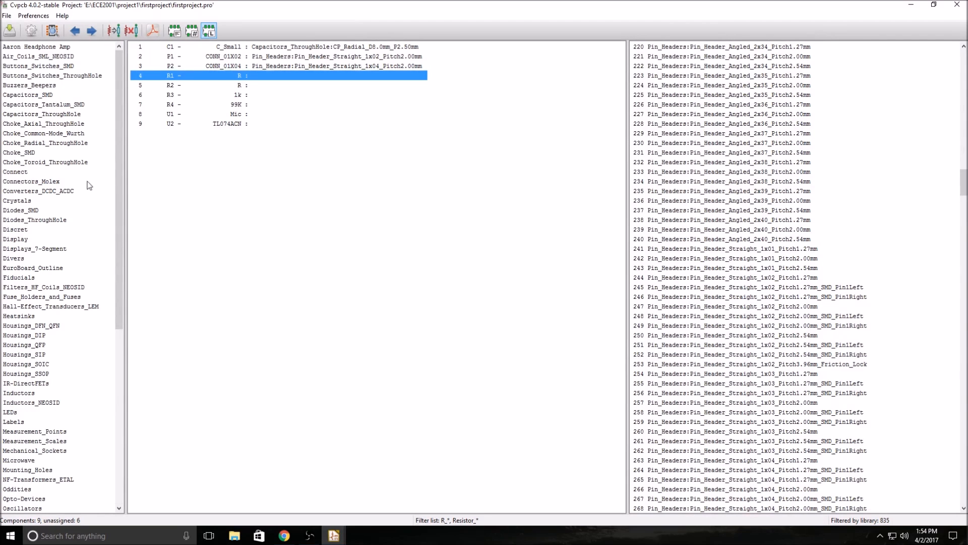
pyautogui.scroll(-10, 60, 208)
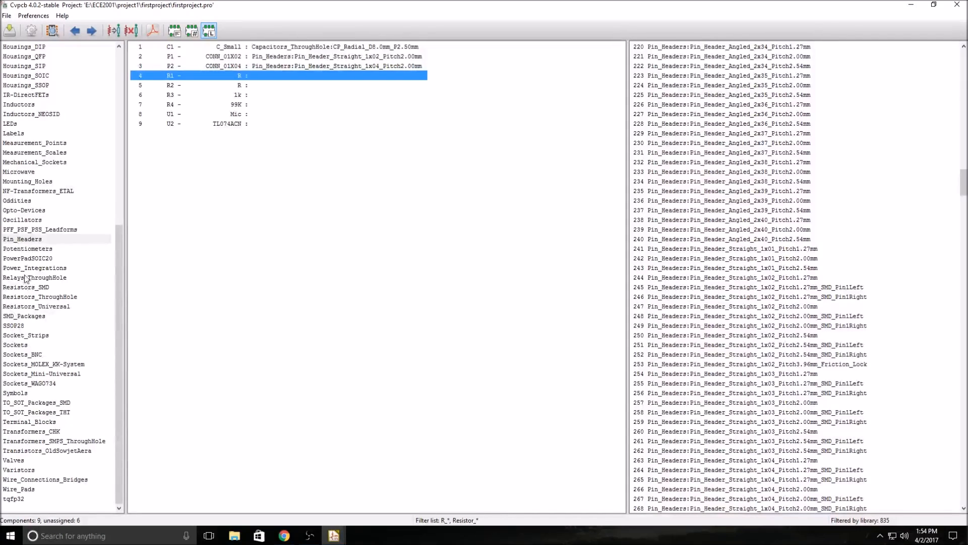
pyautogui.click(38, 297)
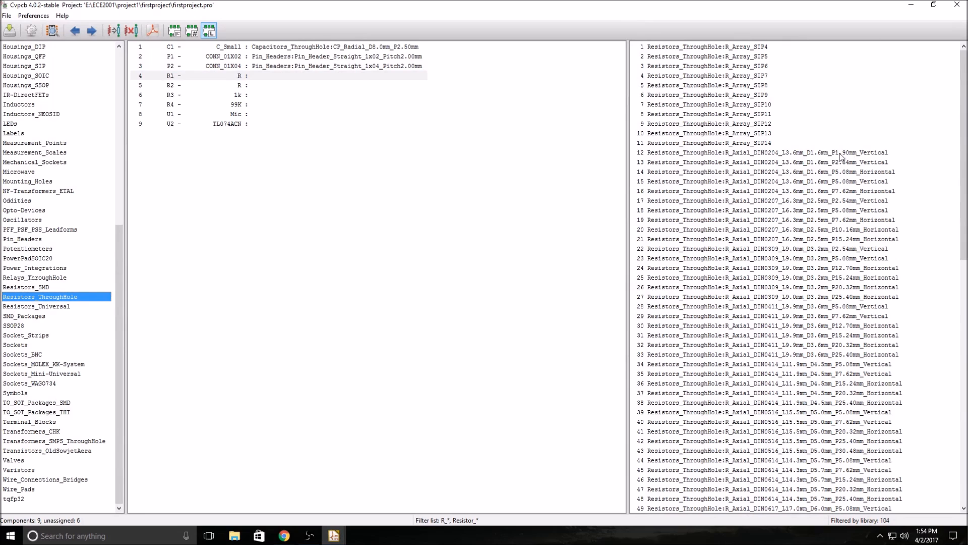
# Browse the through-hole resistor footprints and preview R_Axial_DIN0204_L3.6mm_D1.6mm_P5.08mm_Horizontal, closing the preview when done
pyautogui.scroll(-1, 857, 206)
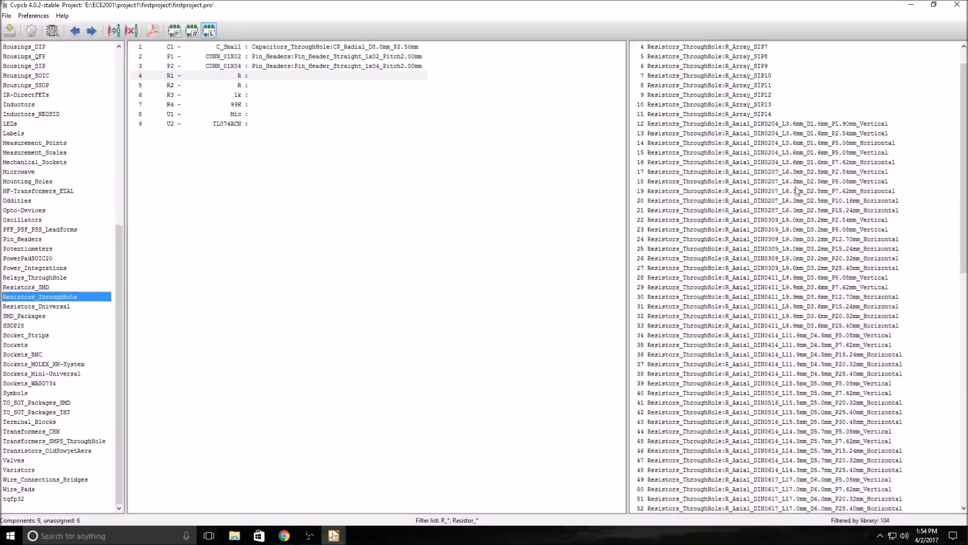
pyautogui.scroll(-7, 797, 186)
pyautogui.scroll(-11, 797, 187)
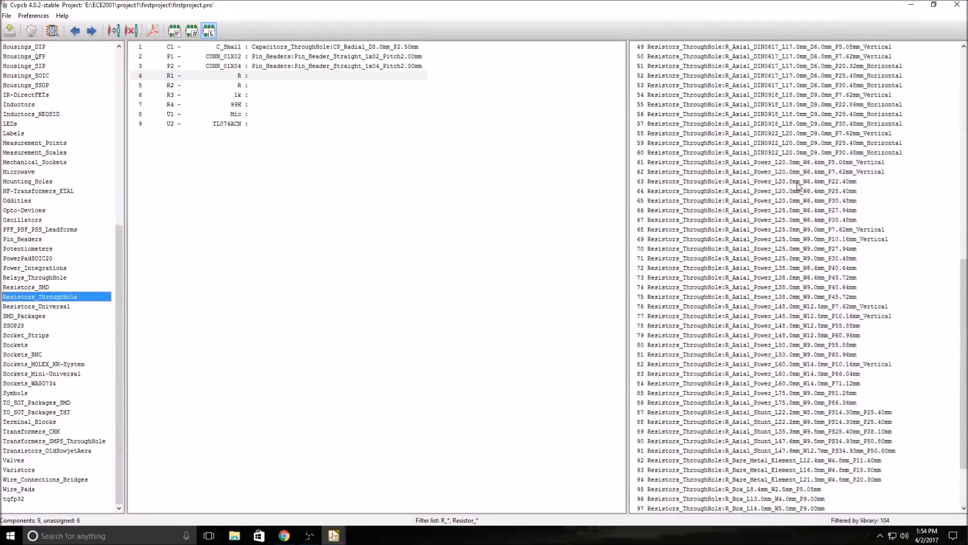
pyautogui.scroll(18, 807, 183)
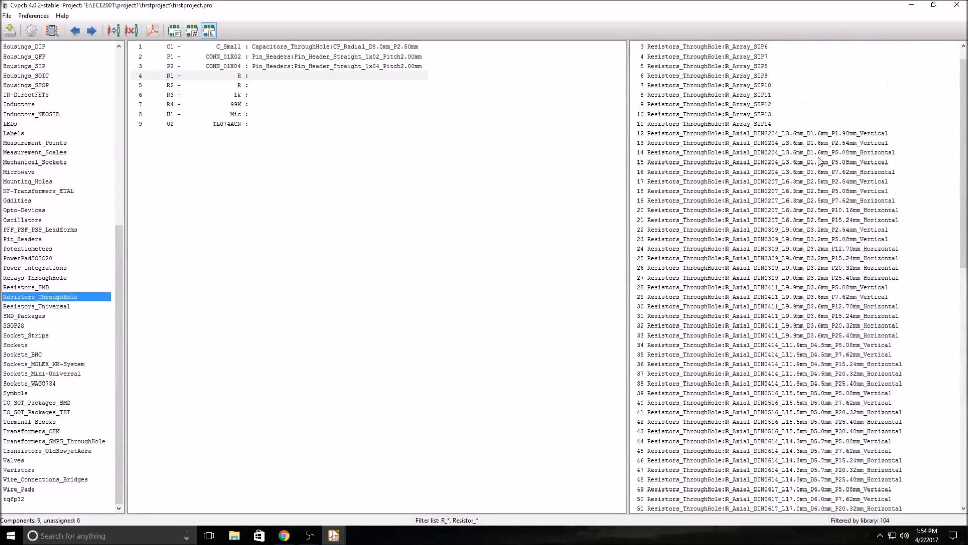
pyautogui.click(807, 164)
pyautogui.click(784, 153)
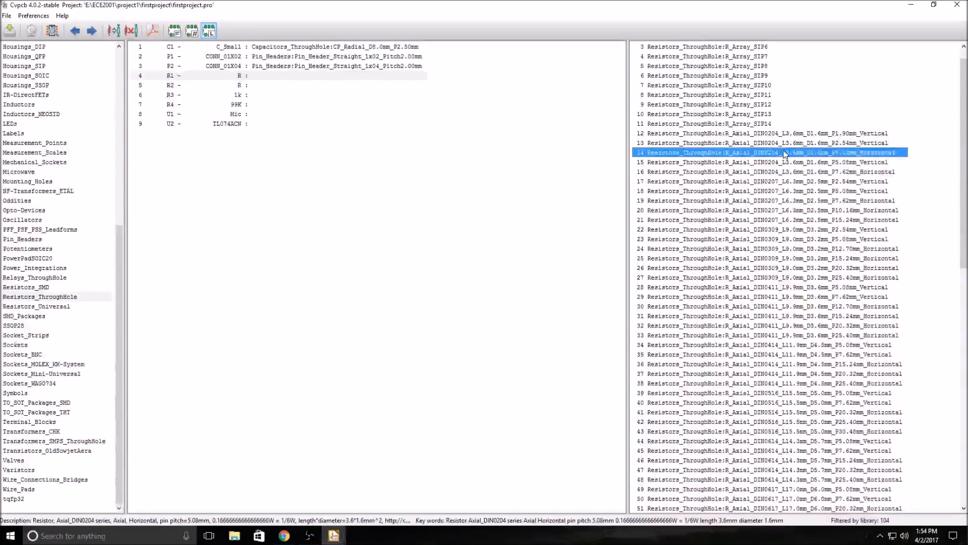
pyautogui.click(52, 30)
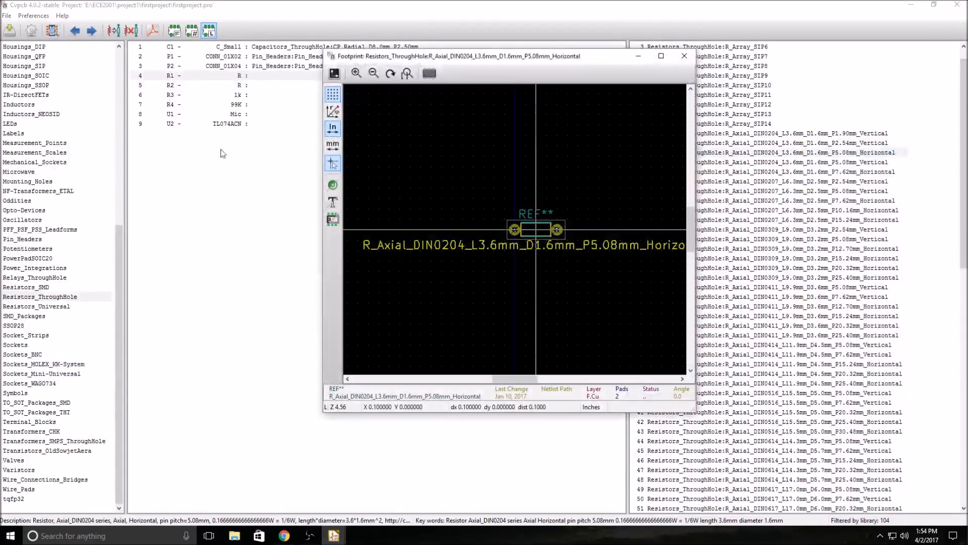
pyautogui.click(684, 56)
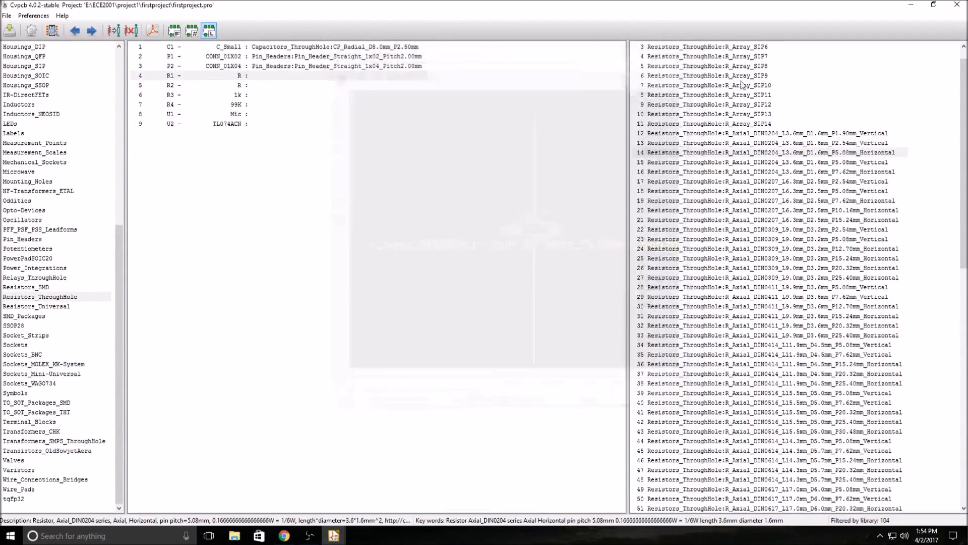
# Check the descriptions of the 7.62 mm pitch horizontal resistors and preview R_Axial_DIN0207_L6.3mm_D2.5mm_P7.62mm_Horizontal
pyautogui.click(850, 173)
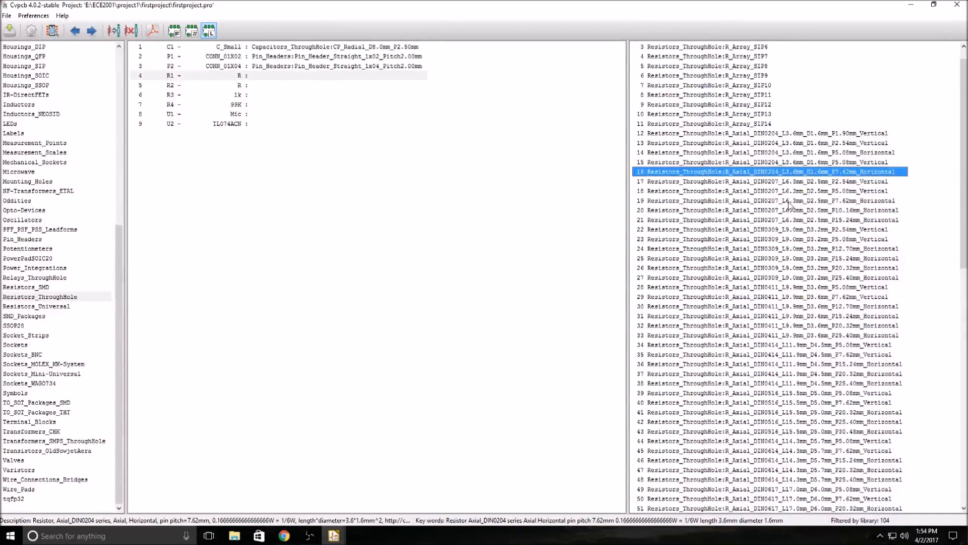
pyautogui.click(827, 202)
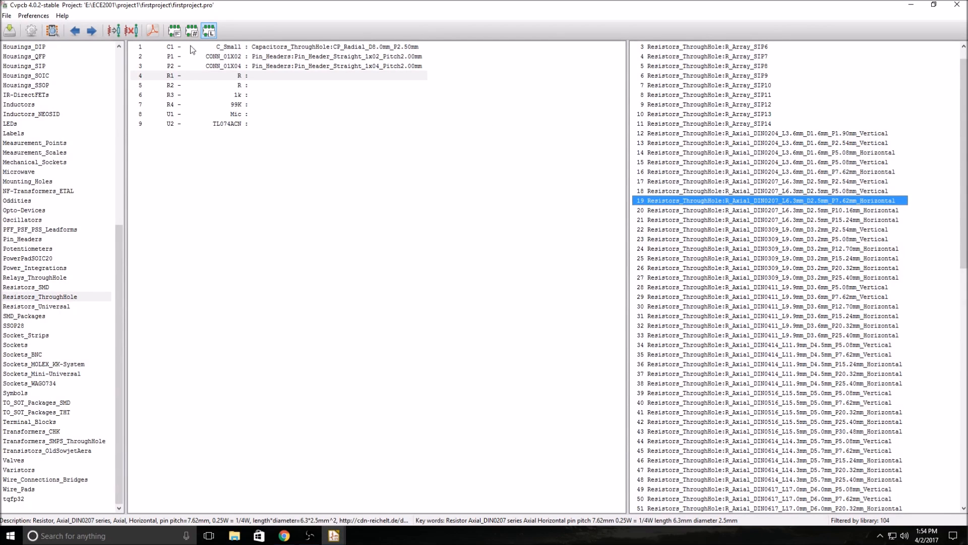
pyautogui.click(53, 30)
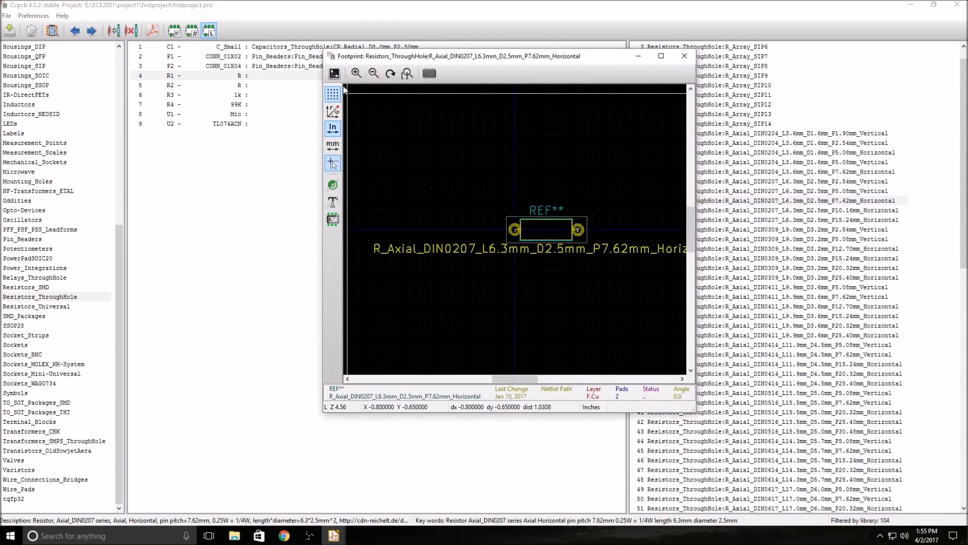
pyautogui.click(684, 56)
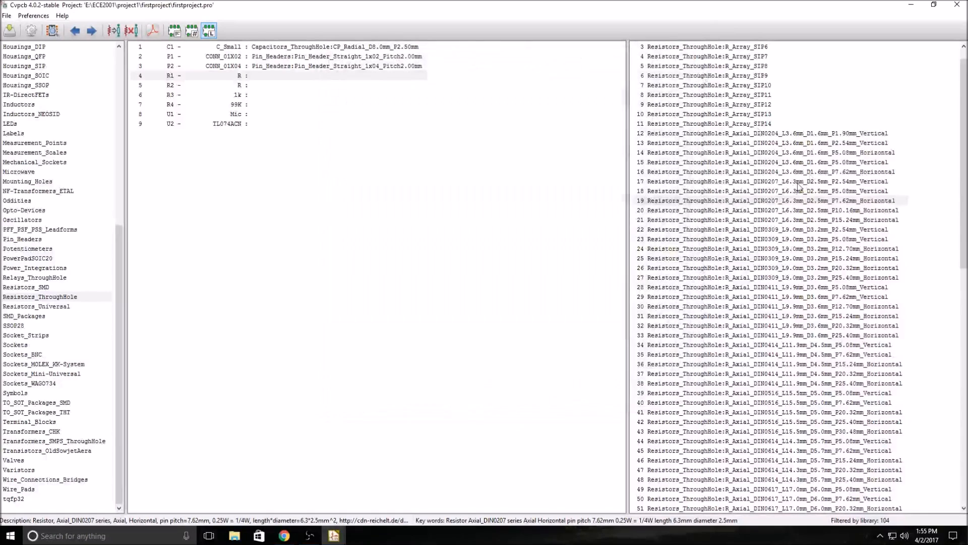
# Assign R_Axial_DIN0207_L6.3mm_D2.5mm_P7.62mm_Horizontal to resistors R1, R2, R3 and R4
pyautogui.doubleClick(768, 201)
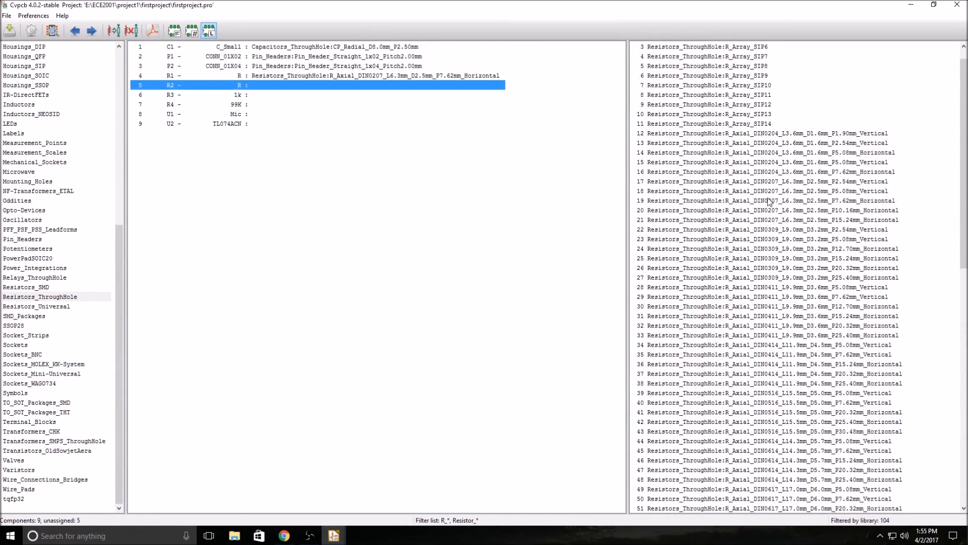
pyautogui.click(768, 200)
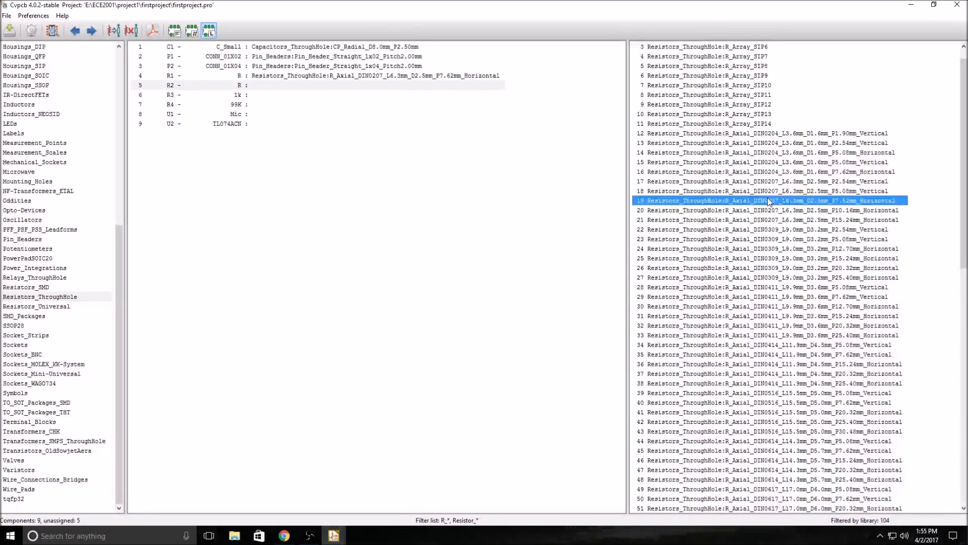
pyautogui.doubleClick(768, 200)
pyautogui.doubleClick(769, 200)
pyautogui.doubleClick(768, 200)
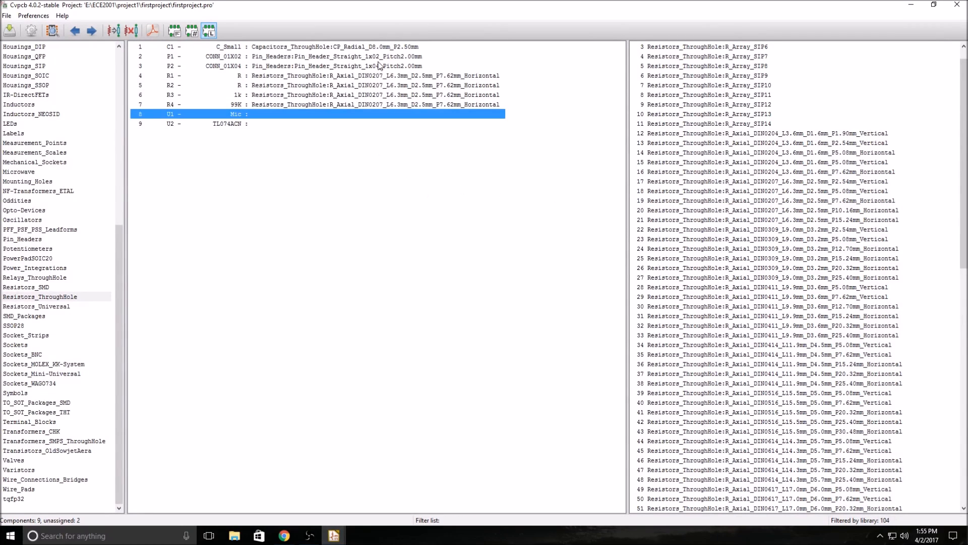
# Select U2, switch to Chrome and examine the N (R-PDIP-T**) package drawing in the TL074ACN datasheet's mechanical data
pyautogui.click(236, 125)
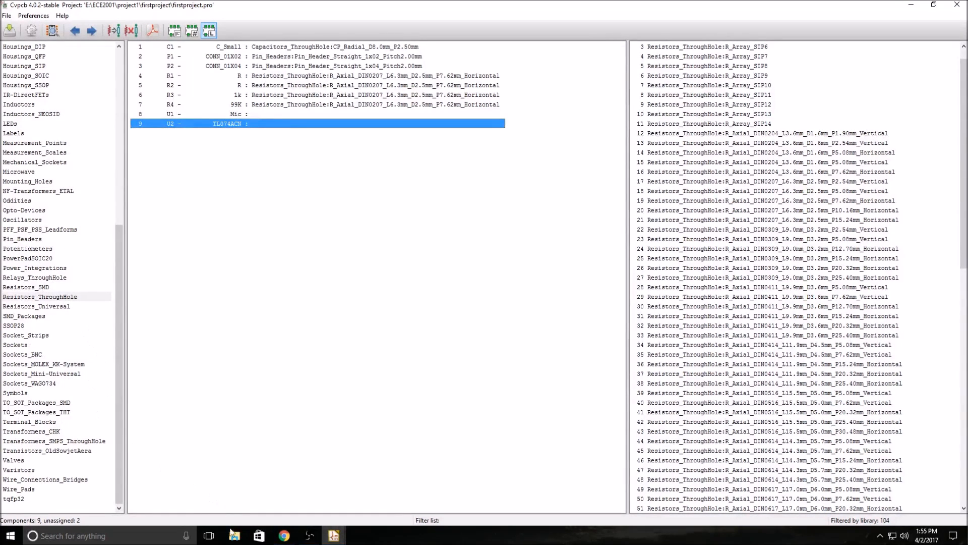
pyautogui.click(284, 536)
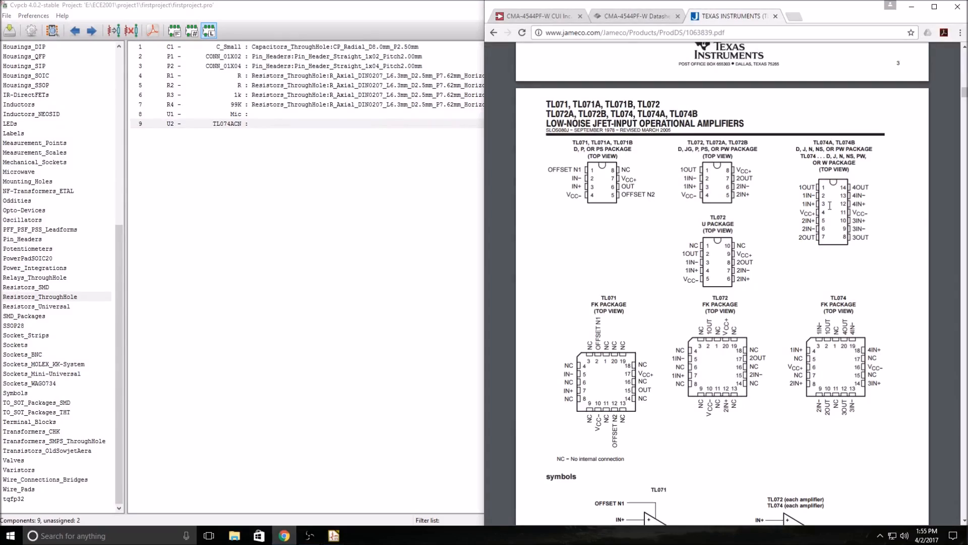
pyautogui.scroll(-20, 835, 170)
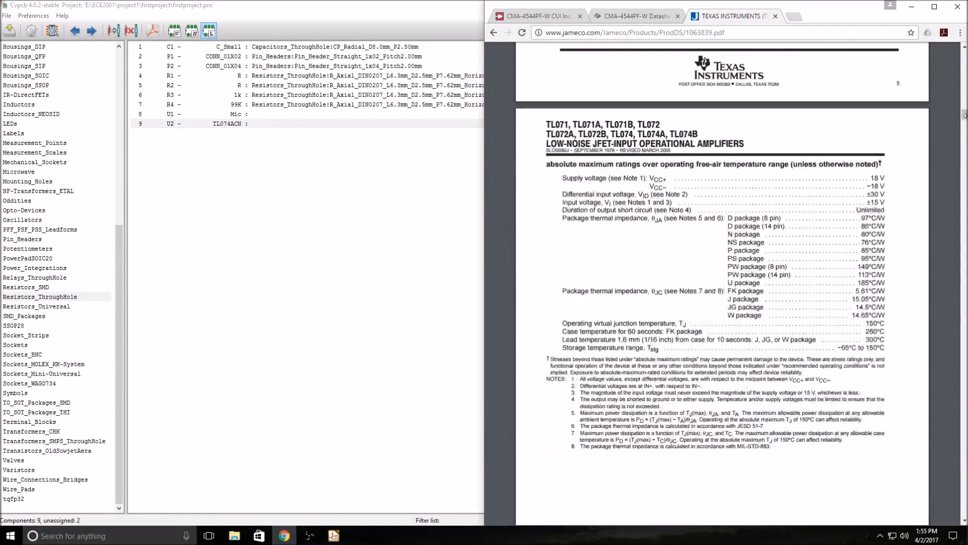
pyautogui.moveTo(964, 116)
pyautogui.mouseDown()
pyautogui.moveTo(958, 321)
pyautogui.moveTo(934, 408)
pyautogui.moveTo(936, 398)
pyautogui.moveTo(934, 484)
pyautogui.mouseUp()
pyautogui.scroll(-2, 843, 382)
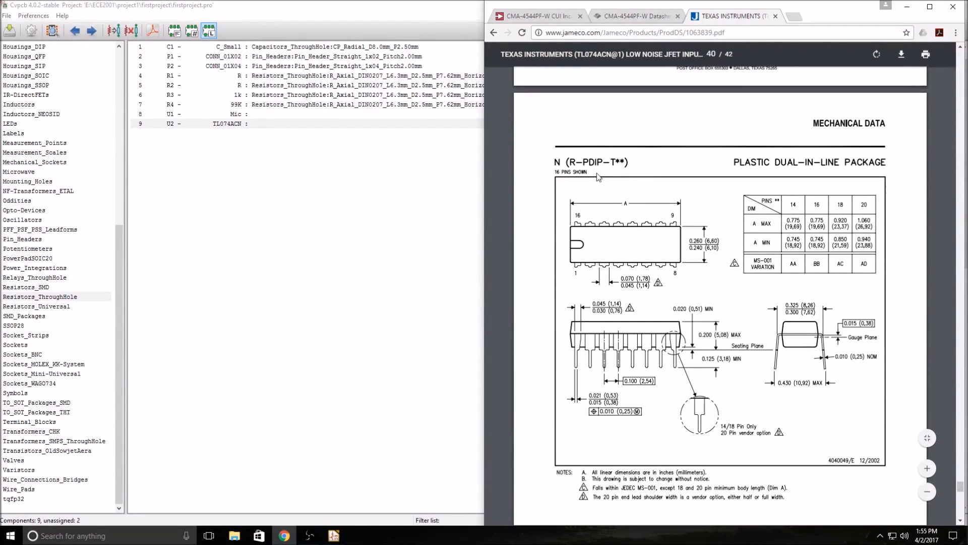
pyautogui.scroll(-1, 801, 238)
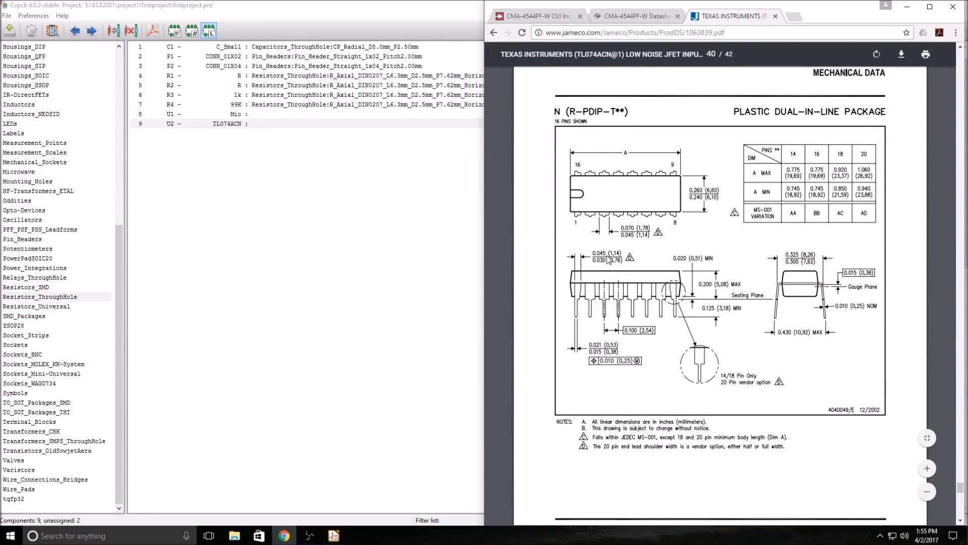
# Return to CvPcb, look through the footprint libraries and filter the footprints by the Housings_DIP library
pyautogui.click(326, 243)
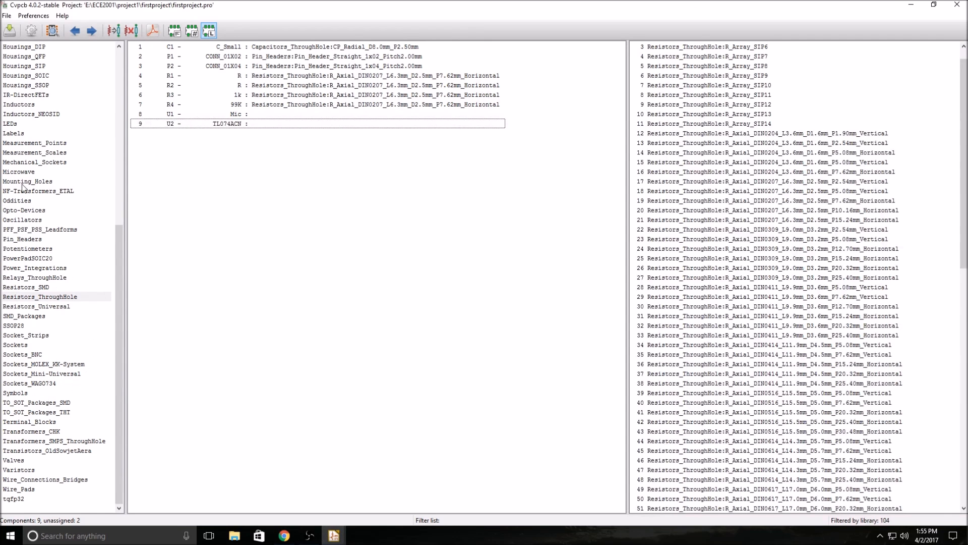
pyautogui.scroll(6, 18, 272)
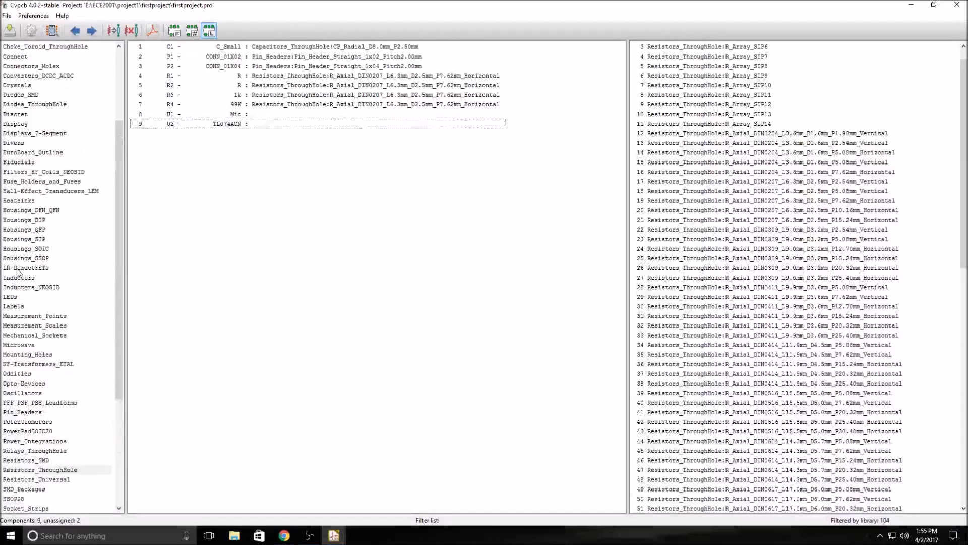
pyautogui.scroll(4, 18, 273)
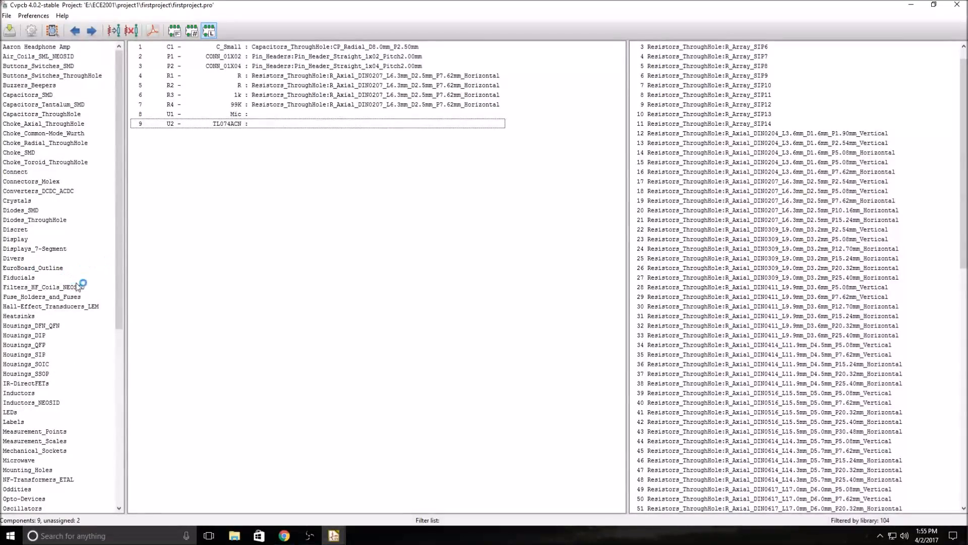
pyautogui.scroll(-4, 76, 285)
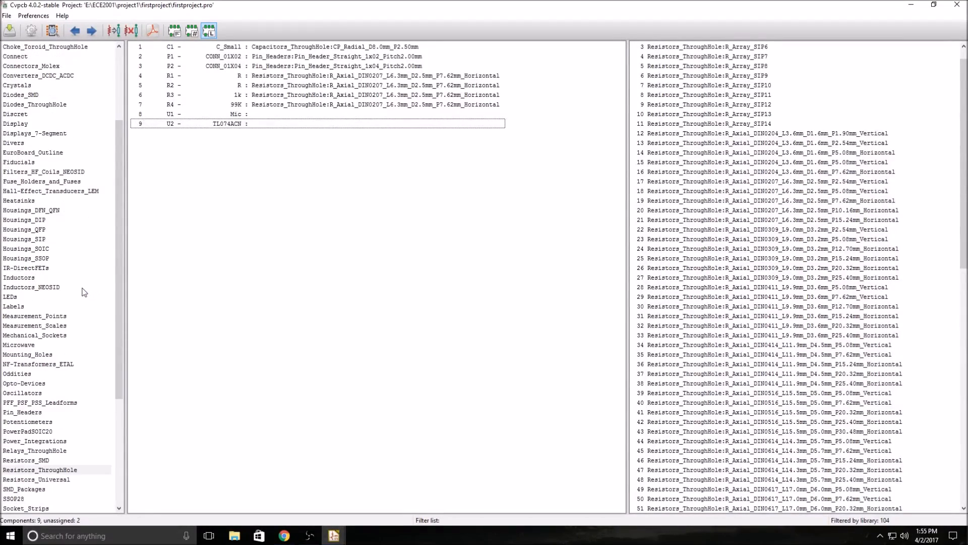
pyautogui.scroll(-4, 73, 342)
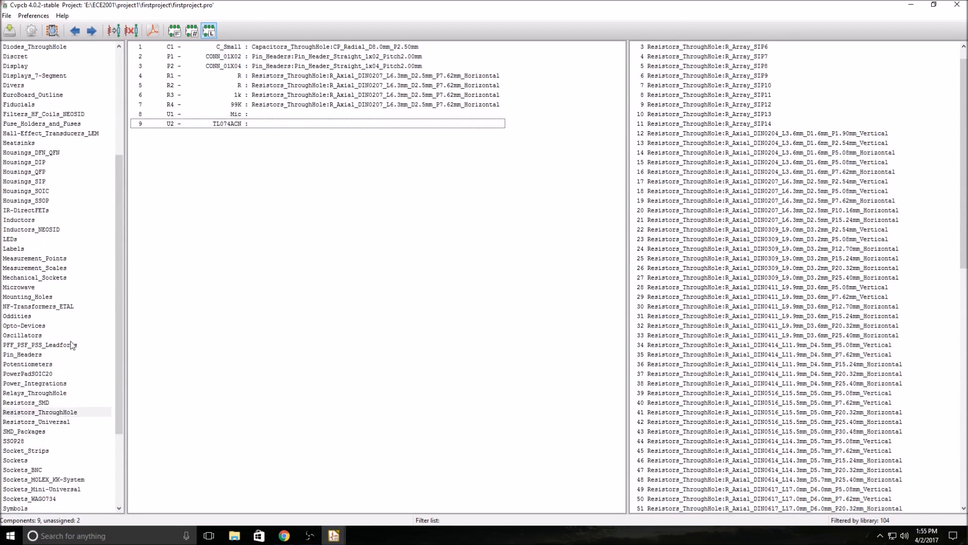
pyautogui.scroll(-2, 73, 345)
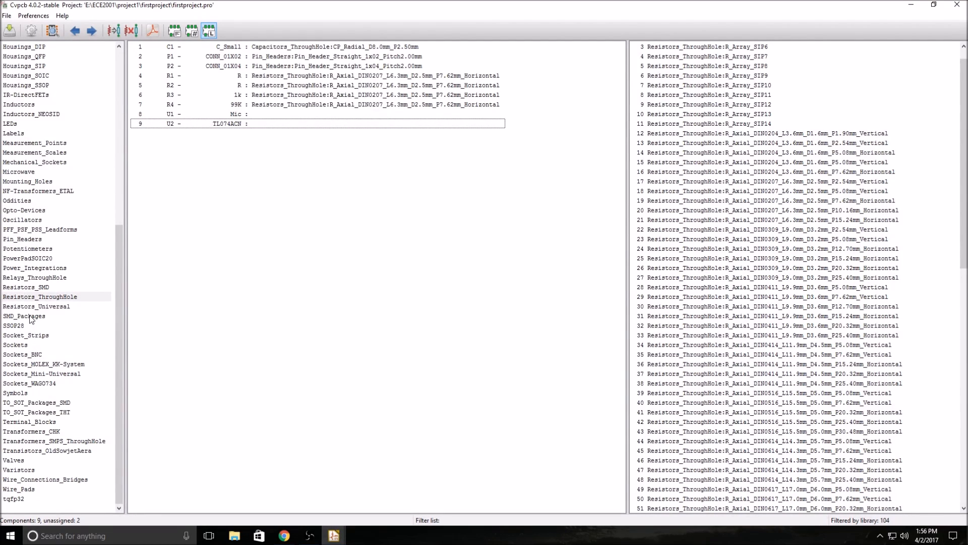
pyautogui.scroll(5, 30, 311)
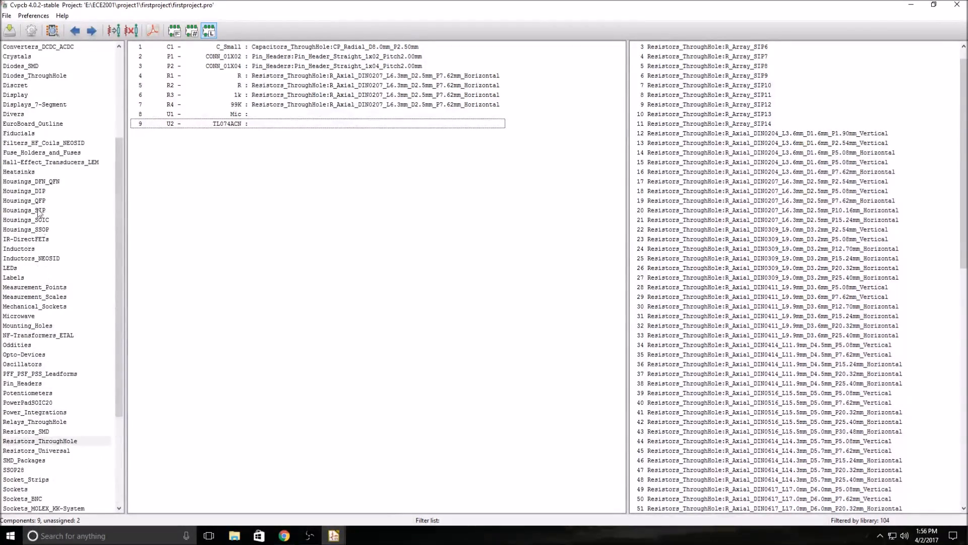
pyautogui.click(30, 193)
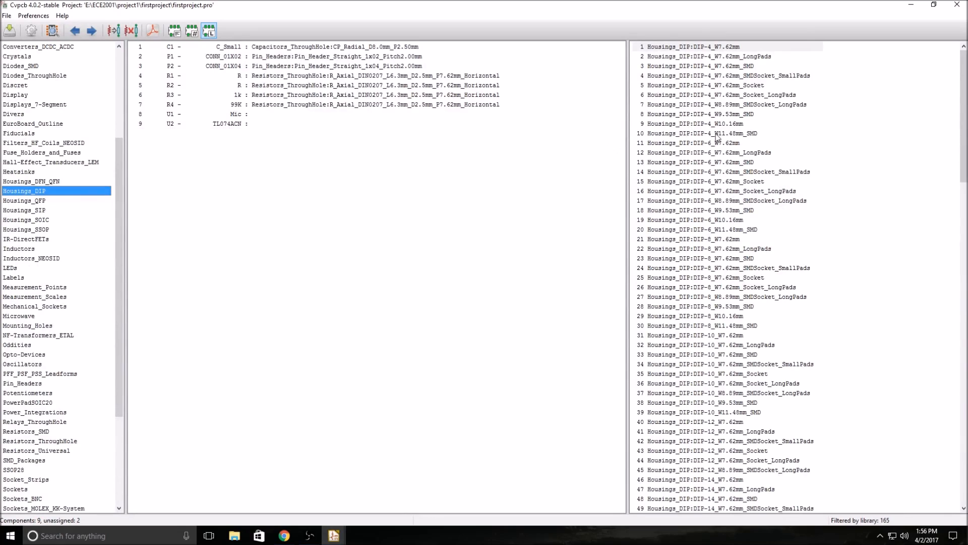
# Highlight DIP-14_W7.62mm_Socket and compare its width with the lead spacing in the TL074ACN datasheet's package drawing, returning to CvPcb
pyautogui.scroll(-5, 714, 191)
pyautogui.scroll(-1, 728, 286)
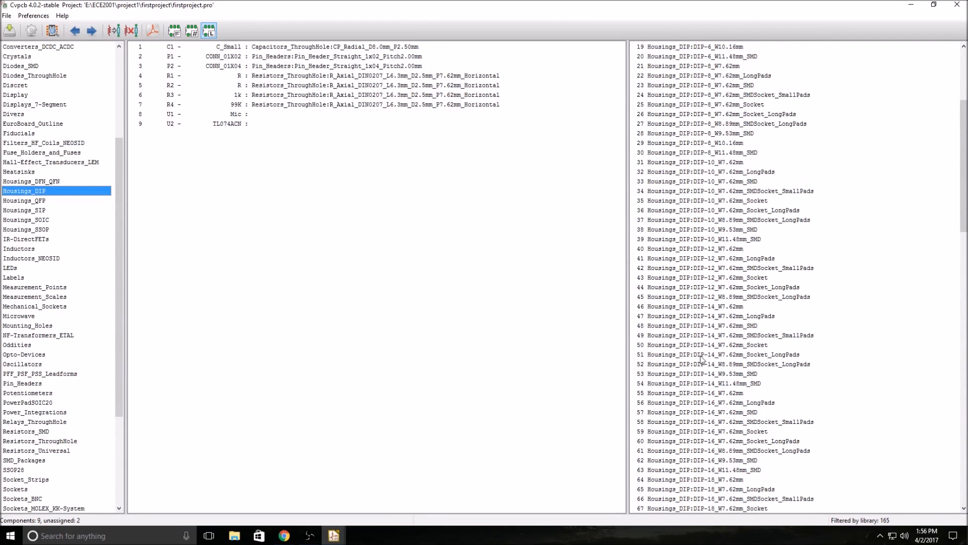
pyautogui.click(757, 345)
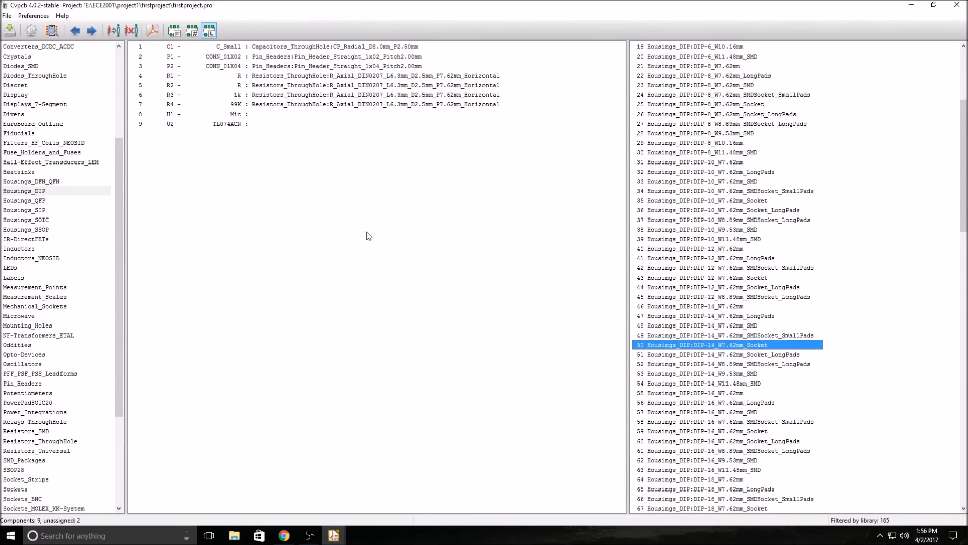
pyautogui.click(284, 537)
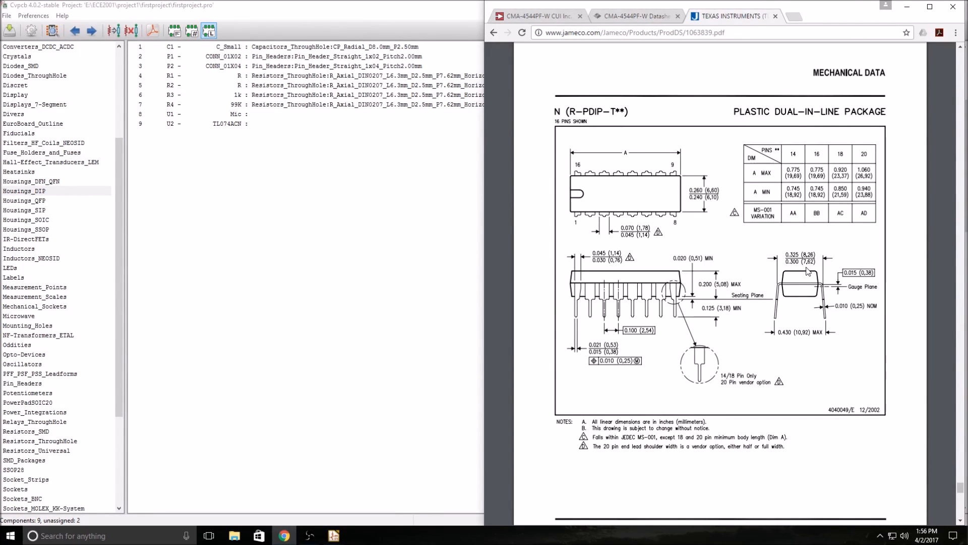
pyautogui.click(406, 319)
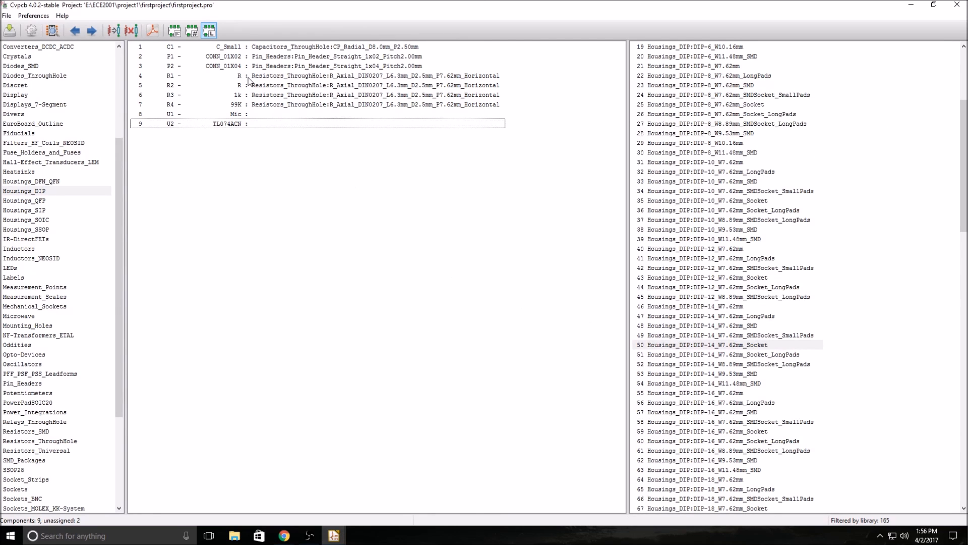
# Preview the highlighted DIP-14_W7.62mm_Socket footprint and close the preview
pyautogui.click(52, 31)
pyautogui.scroll(-3, 453, 232)
pyautogui.scroll(2, 514, 231)
pyautogui.click(684, 56)
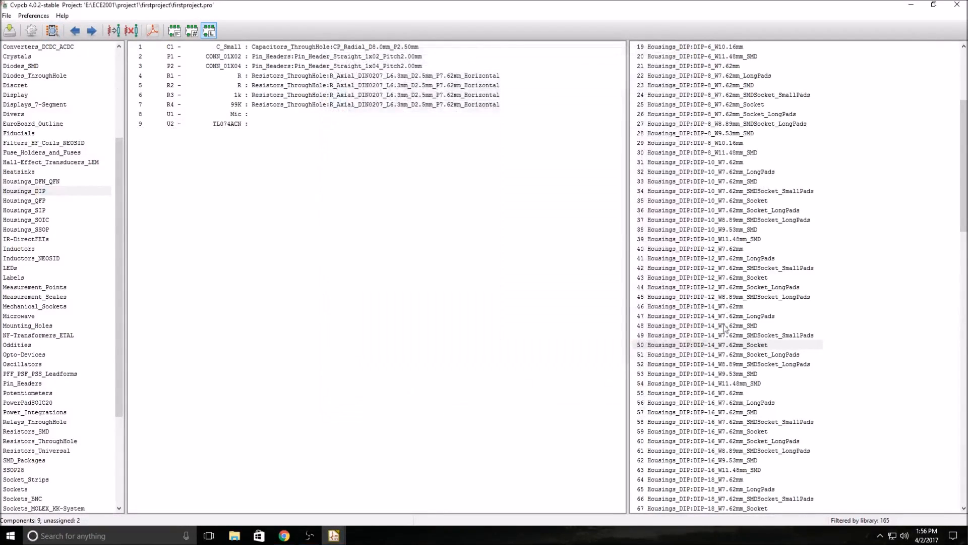
# Assign the Housings_DIP footprint DIP-14_W7.62mm_Socket to U2 (TL074ACN)
pyautogui.click(710, 347)
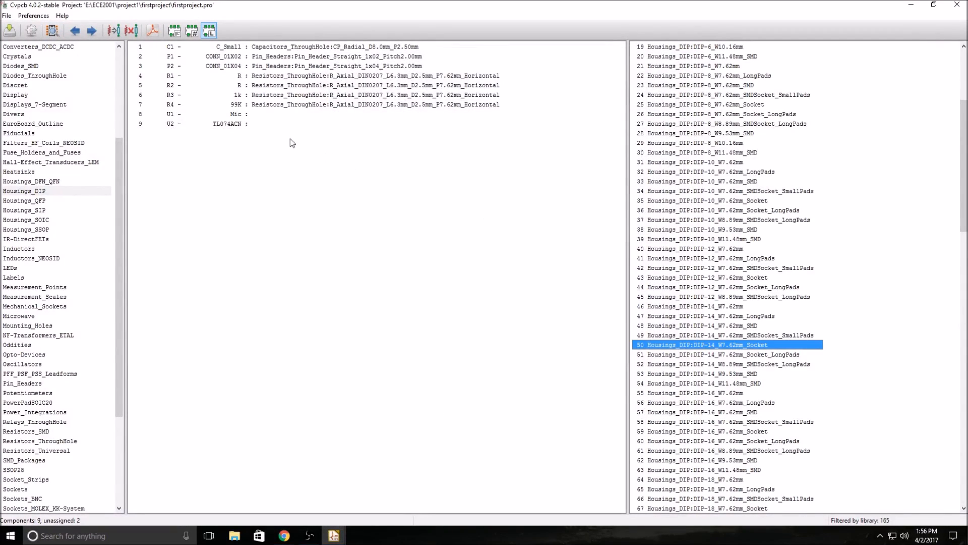
pyautogui.click(222, 124)
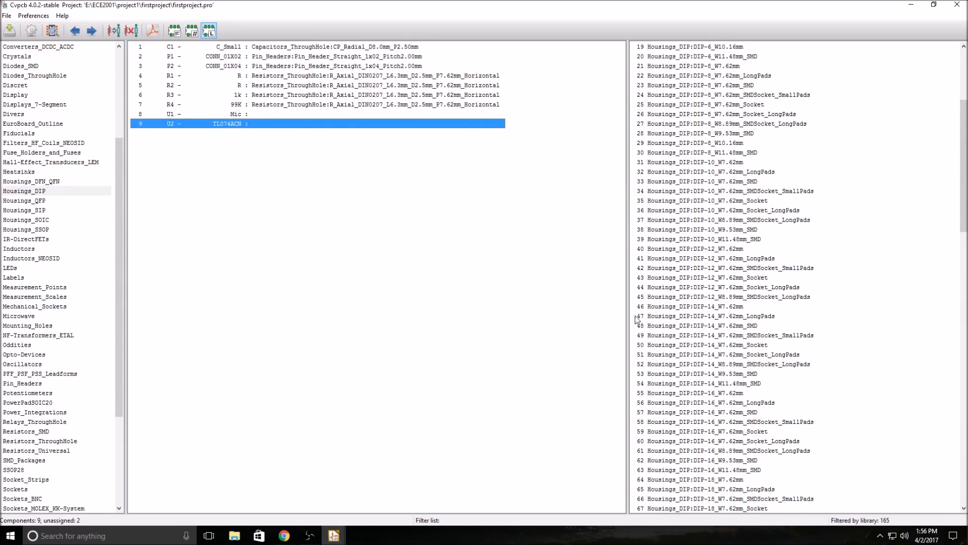
pyautogui.click(726, 346)
pyautogui.doubleClick(726, 347)
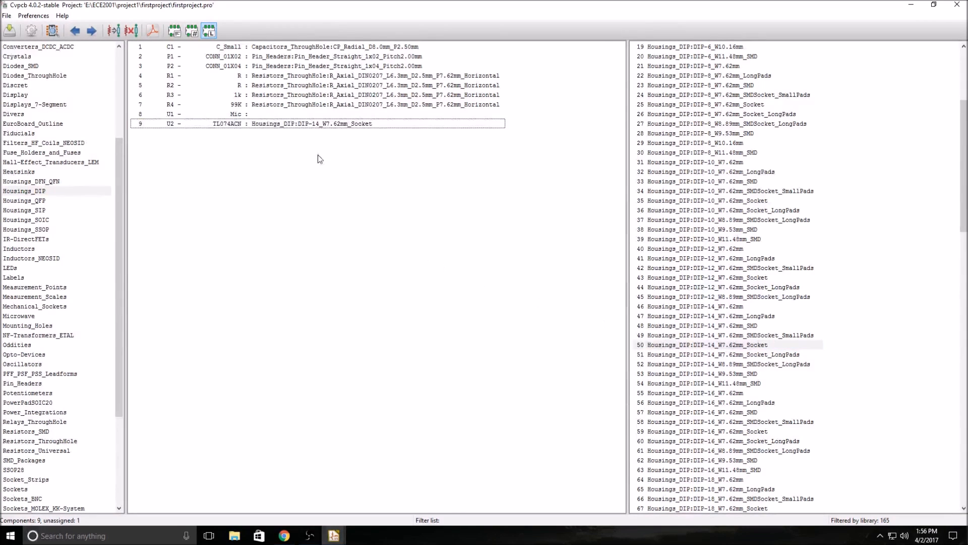
# Select the microphone U1 and look through the footprint libraries for a suitable package
pyautogui.click(243, 116)
pyautogui.scroll(-6, 692, 219)
pyautogui.scroll(5, 107, 110)
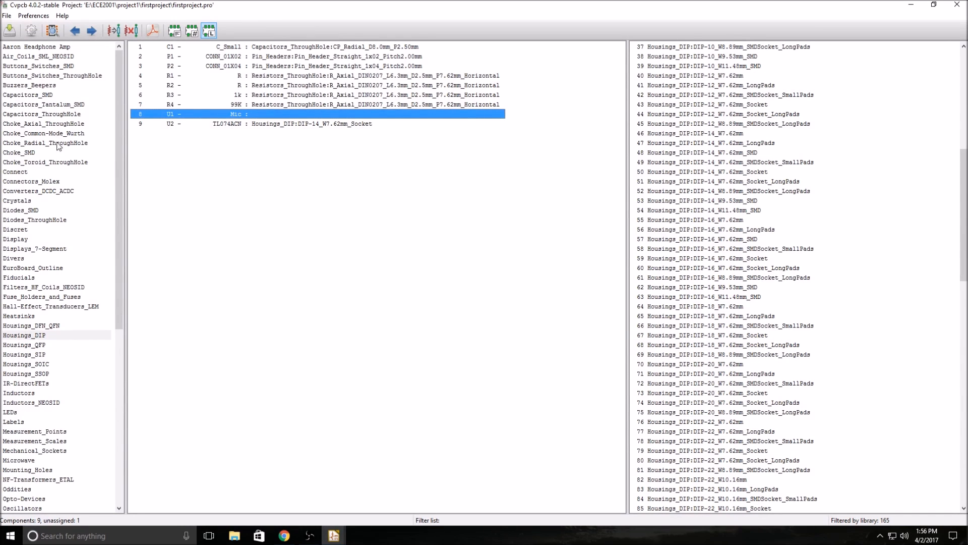
pyautogui.moveTo(116, 135); pyautogui.dragTo(130, 344)
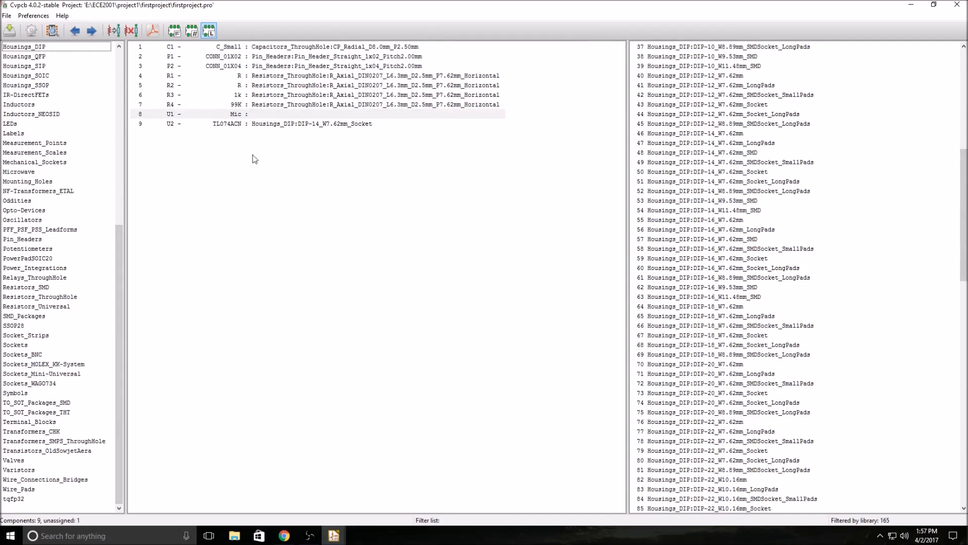
# Save the footprint associations, close CvPcb and leave the wire tool in the schematic editor
pyautogui.click(8, 32)
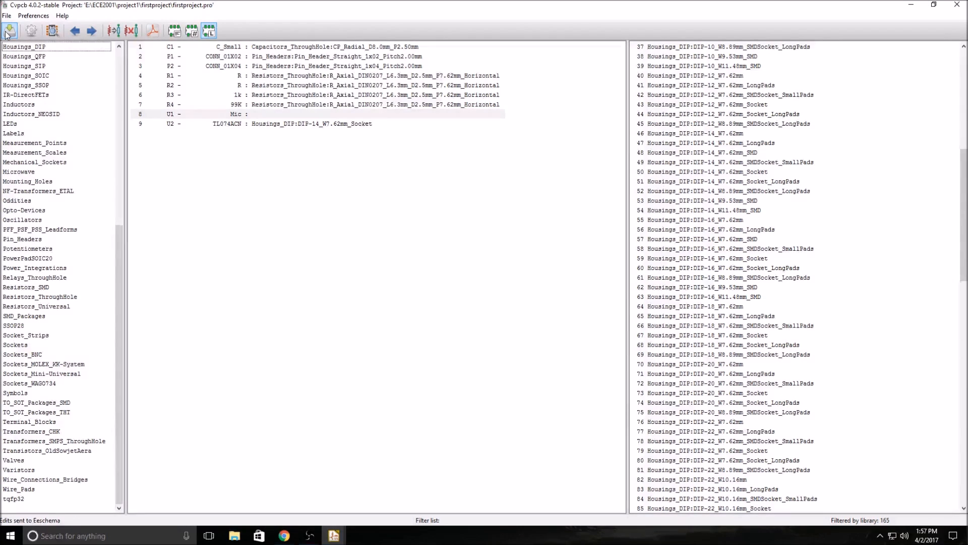
pyautogui.doubleClick(185, 7)
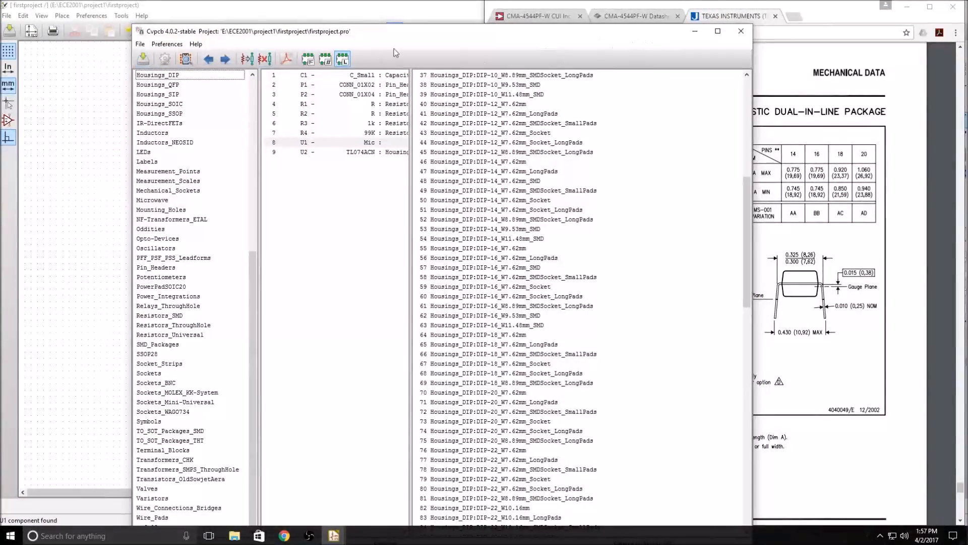
pyautogui.click(740, 31)
pyautogui.click(145, 218)
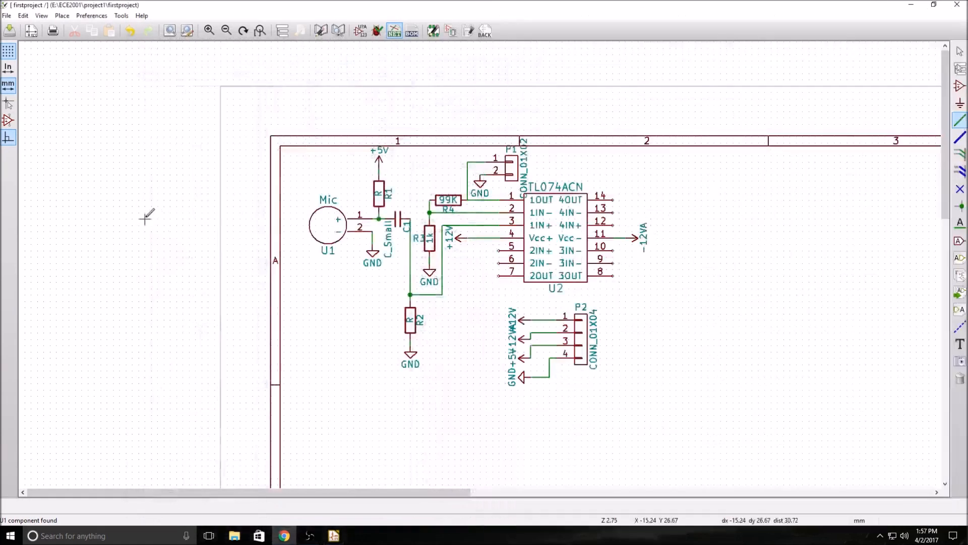
pyautogui.rightClick(228, 148)
pyautogui.click(254, 160)
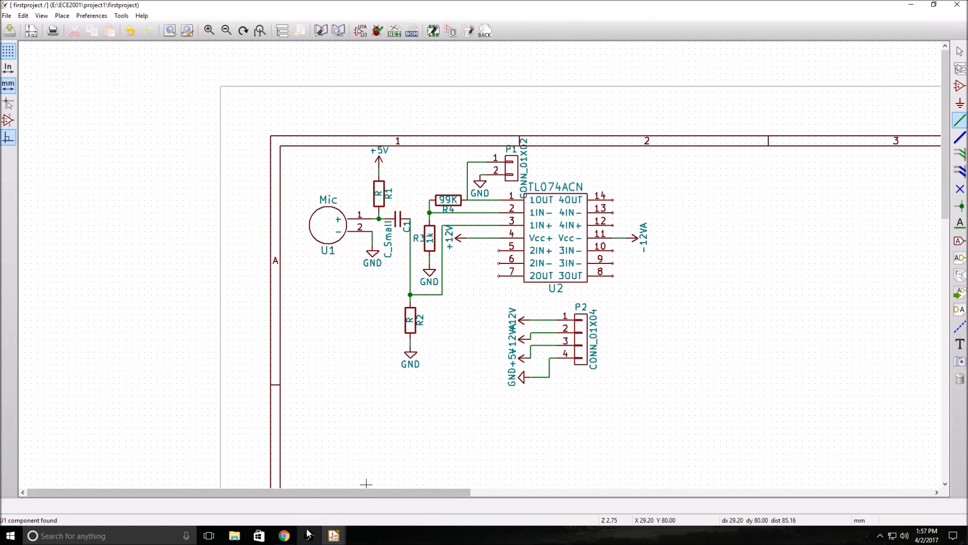
# Switch to the KiCad project manager, open the PCB footprint editor and maximize its window
pyautogui.moveTo(333, 535)
pyautogui.click(279, 491)
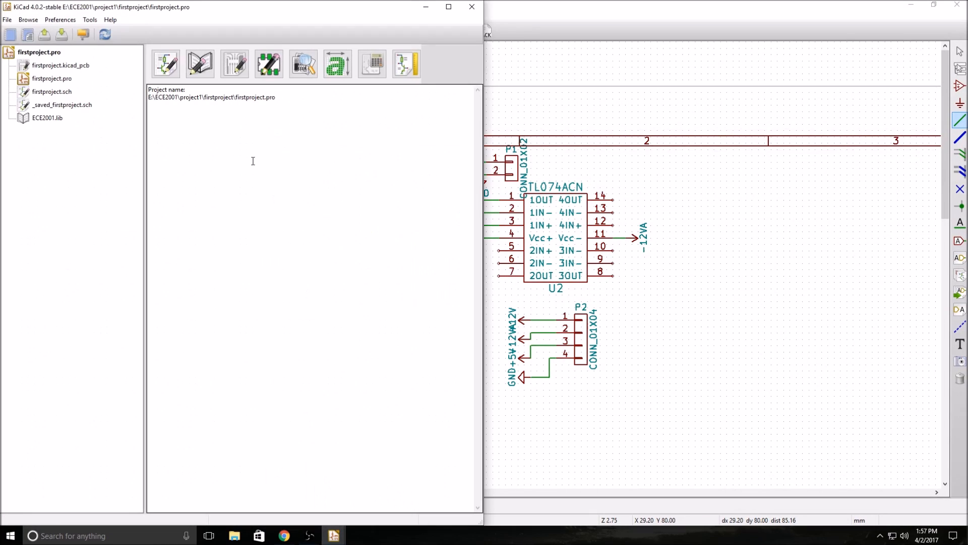
pyautogui.click(277, 68)
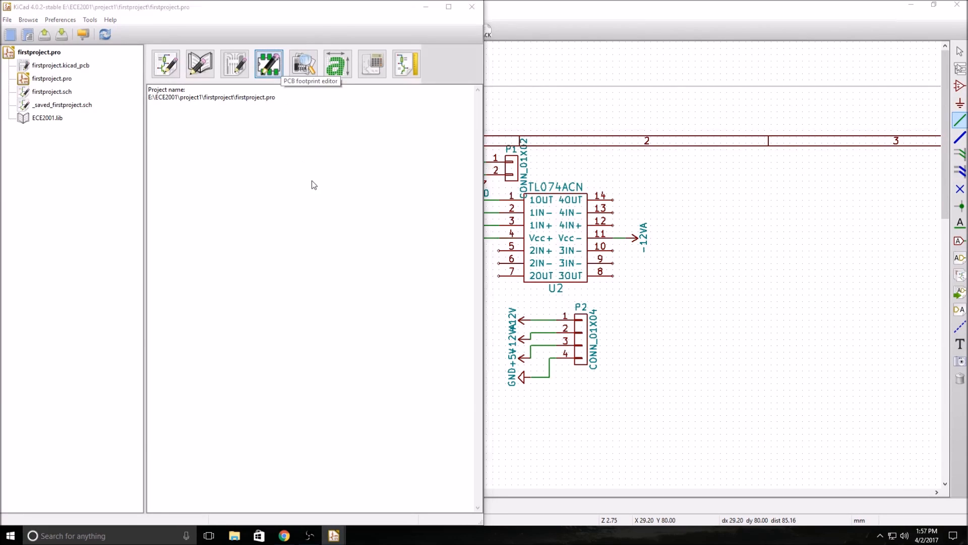
pyautogui.moveTo(366, 132); pyautogui.dragTo(415, 133)
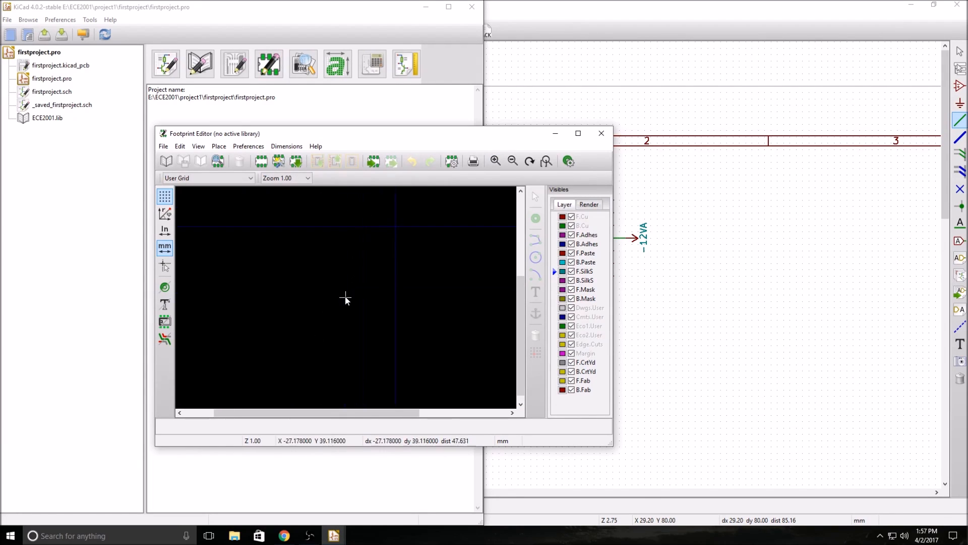
pyautogui.click(578, 133)
pyautogui.scroll(1, 451, 253)
pyautogui.scroll(-3, 242, 257)
pyautogui.scroll(3, 475, 293)
pyautogui.scroll(1, 371, 217)
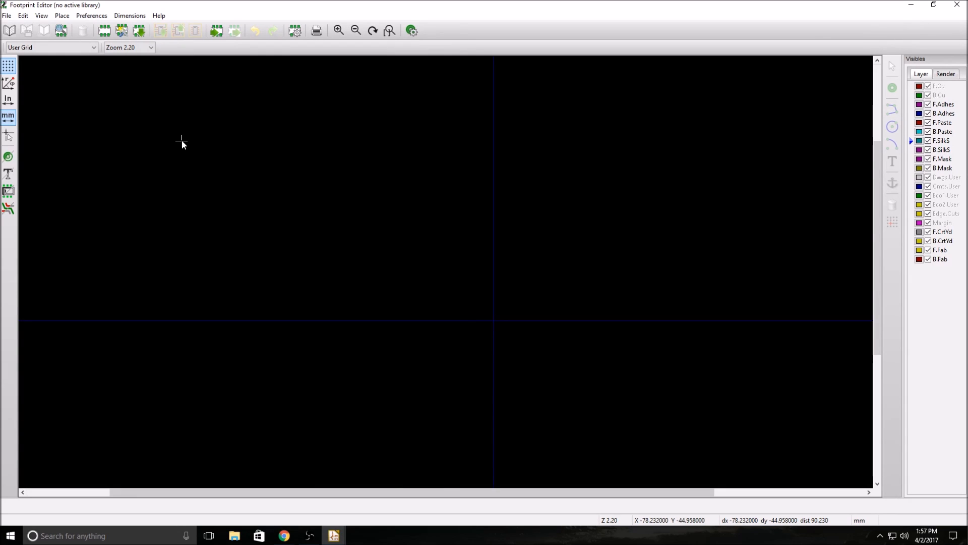
# Start a new footprint, switch to Chrome's CMA-4544PF-W datasheet and dock that window on half the screen
pyautogui.click(105, 31)
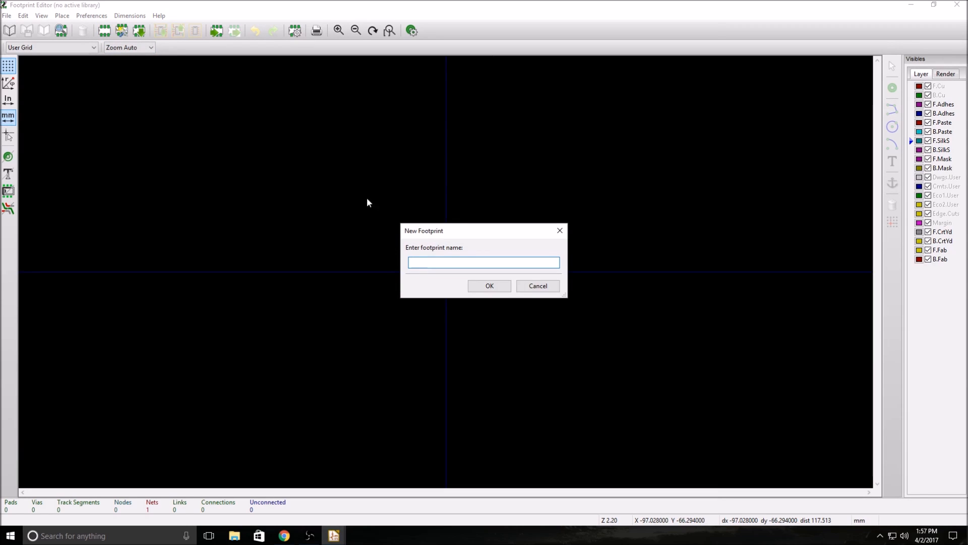
pyautogui.click(284, 536)
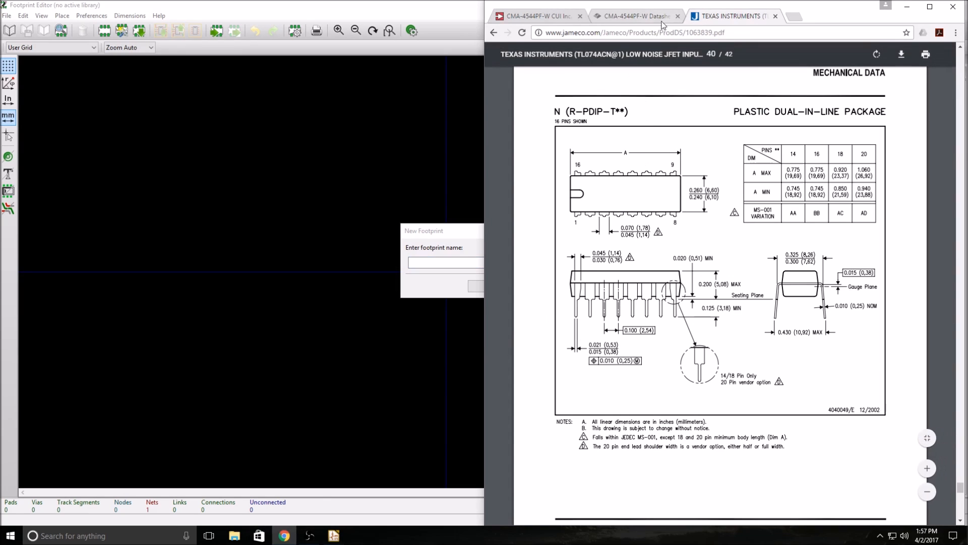
pyautogui.click(623, 16)
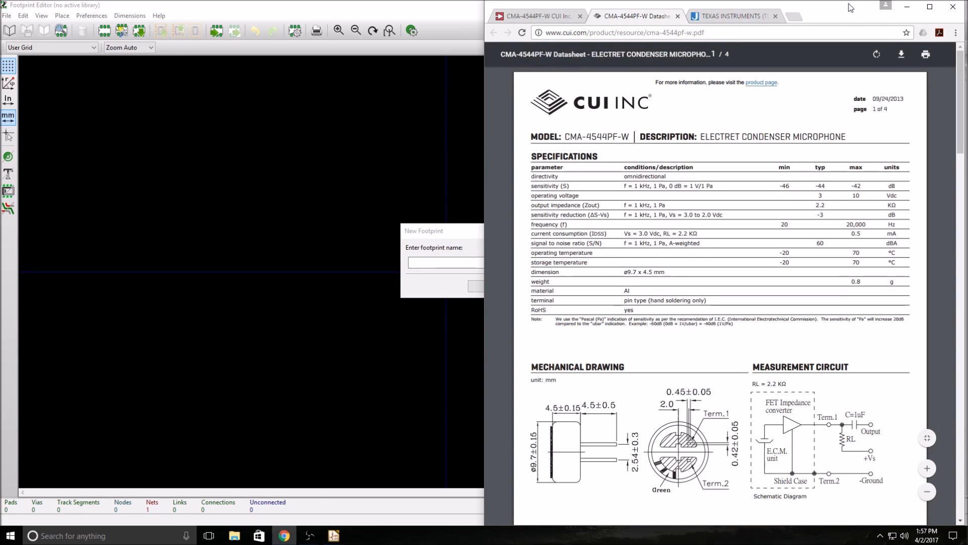
pyautogui.moveTo(848, 7); pyautogui.dragTo(967, 36)
pyautogui.click(273, 277)
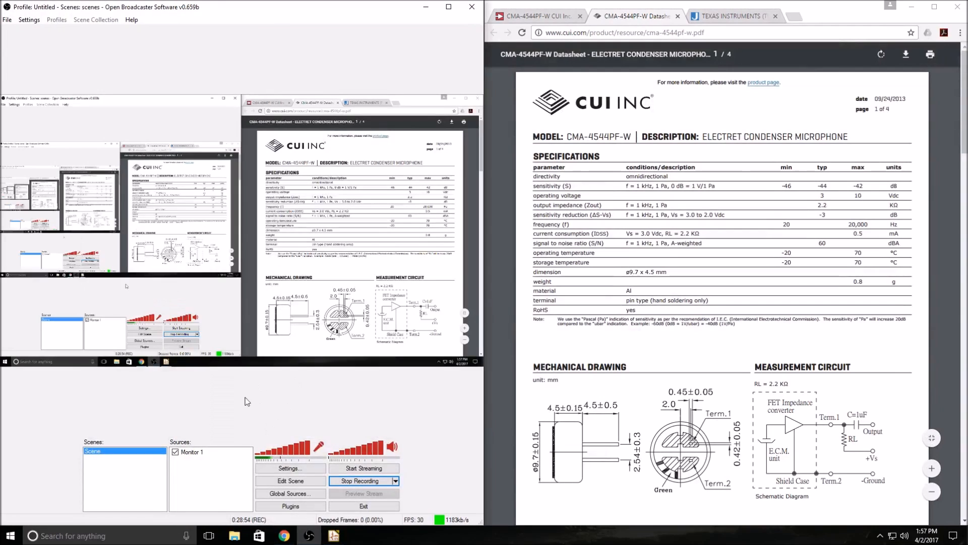
pyautogui.click(426, 7)
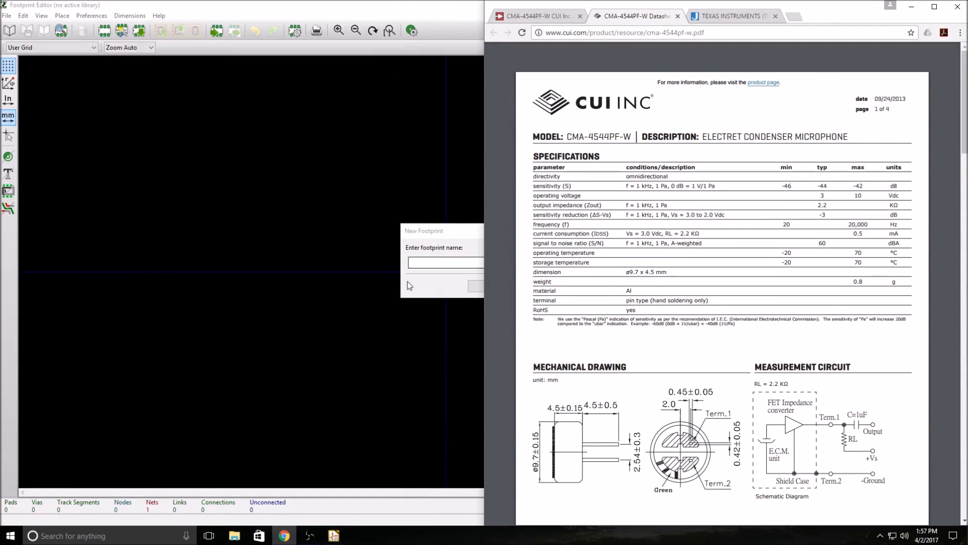
# Cancel the unnamed new footprint and dock the Footprint Editor beside the microphone datasheet
pyautogui.click(421, 4)
pyautogui.click(483, 8)
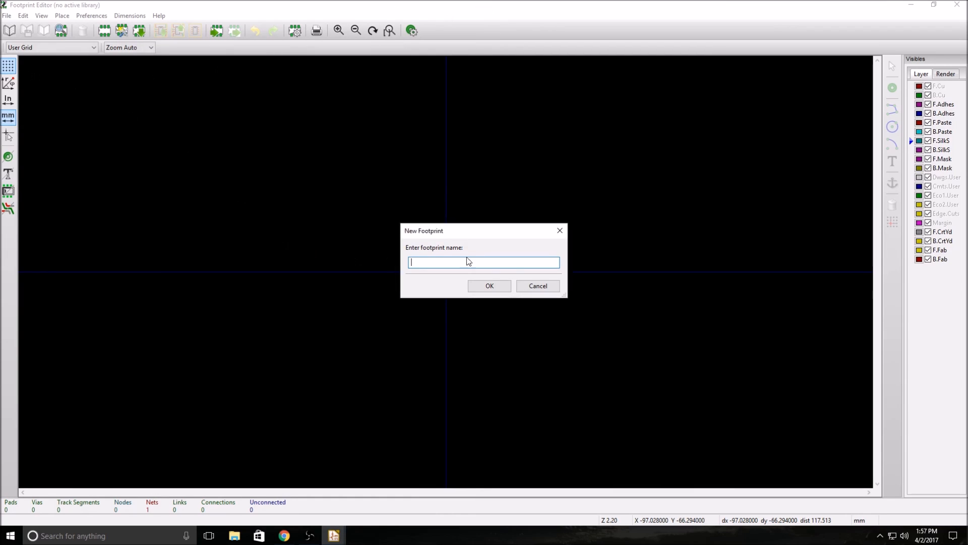
pyautogui.click(549, 287)
pyautogui.moveTo(550, 5); pyautogui.dragTo(0, 61)
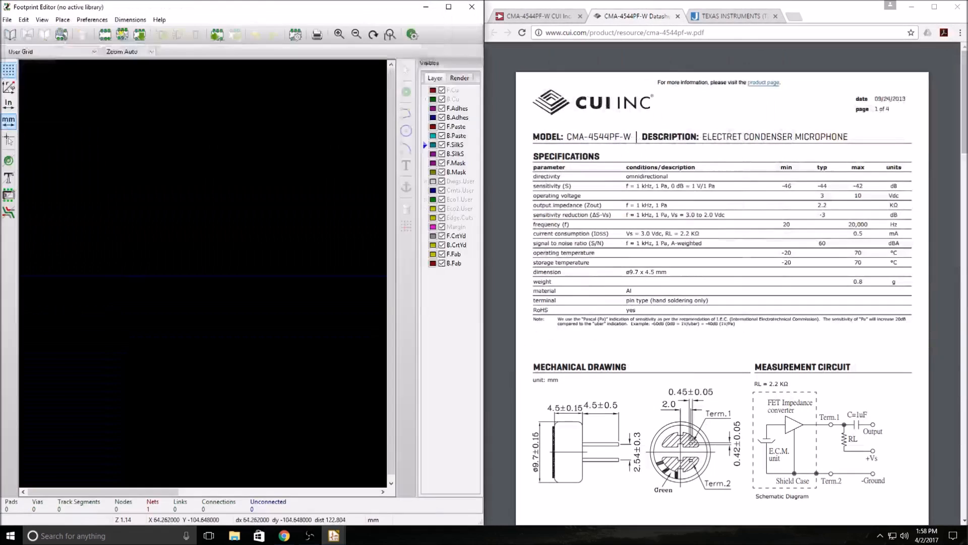
# Create a new footprint named "Electret mic"
pyautogui.click(104, 35)
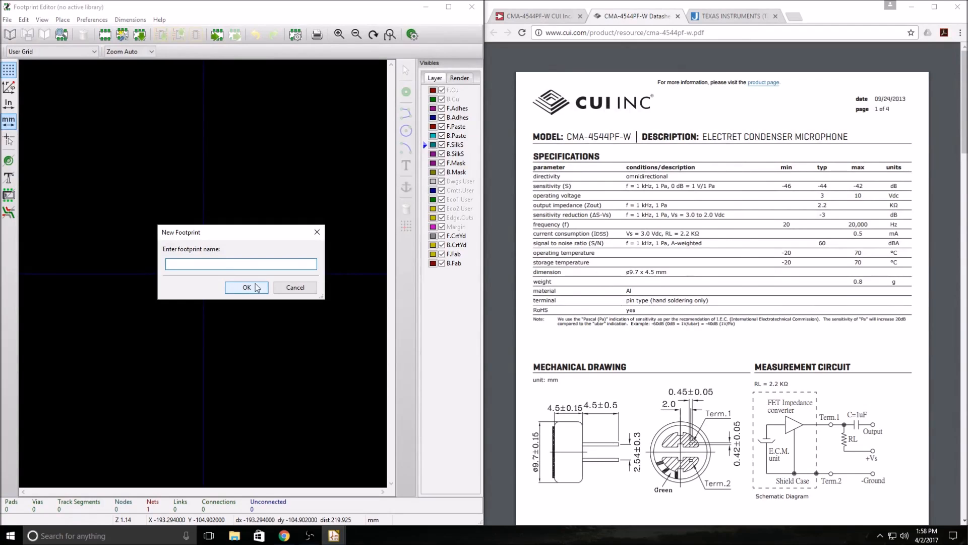
pyautogui.scroll(-4, 713, 236)
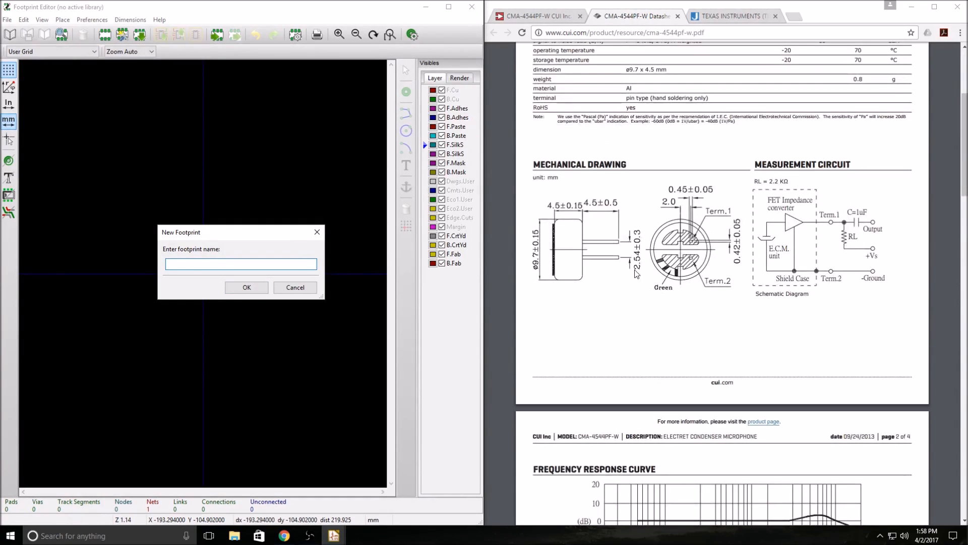
pyautogui.scroll(4, 639, 277)
pyautogui.write('El')
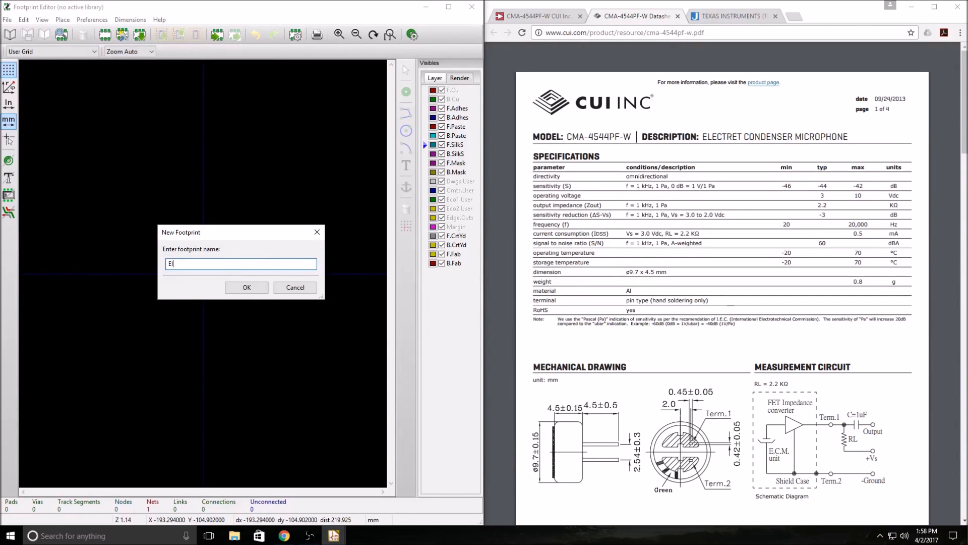
pyautogui.write('ectret mic')
pyautogui.click(237, 289)
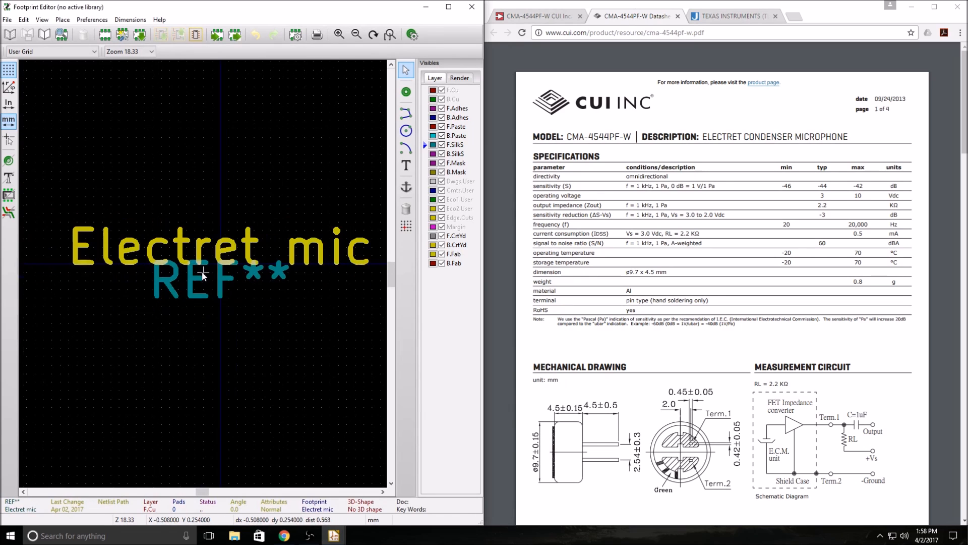
# Move the "Electret mic" value text above the footprint origin and the REF** reference text below it
pyautogui.press('m')
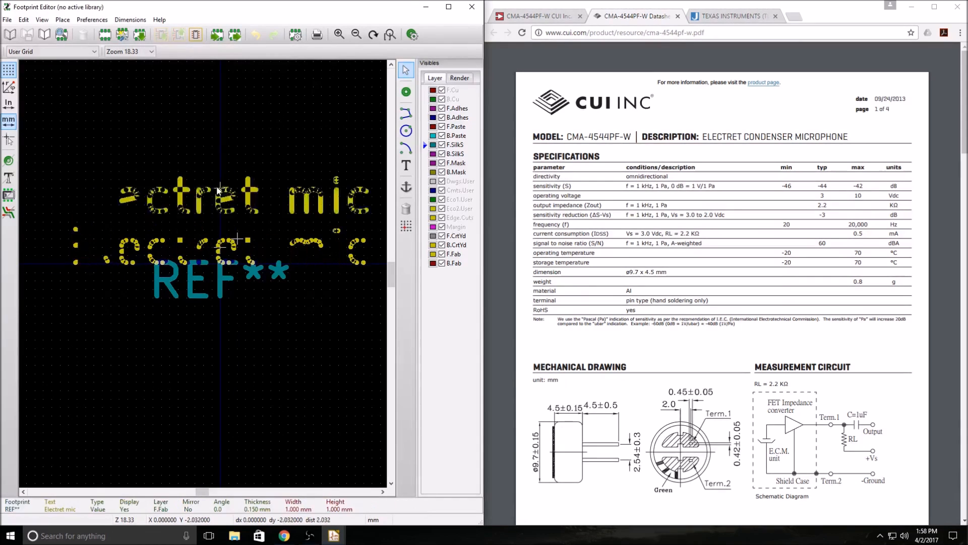
pyautogui.click(220, 155)
pyautogui.press('m')
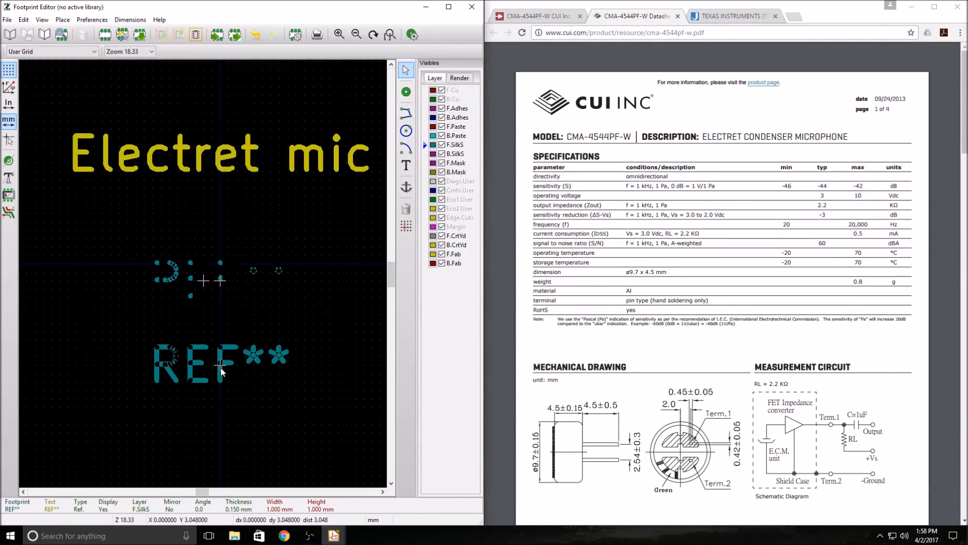
pyautogui.click(221, 367)
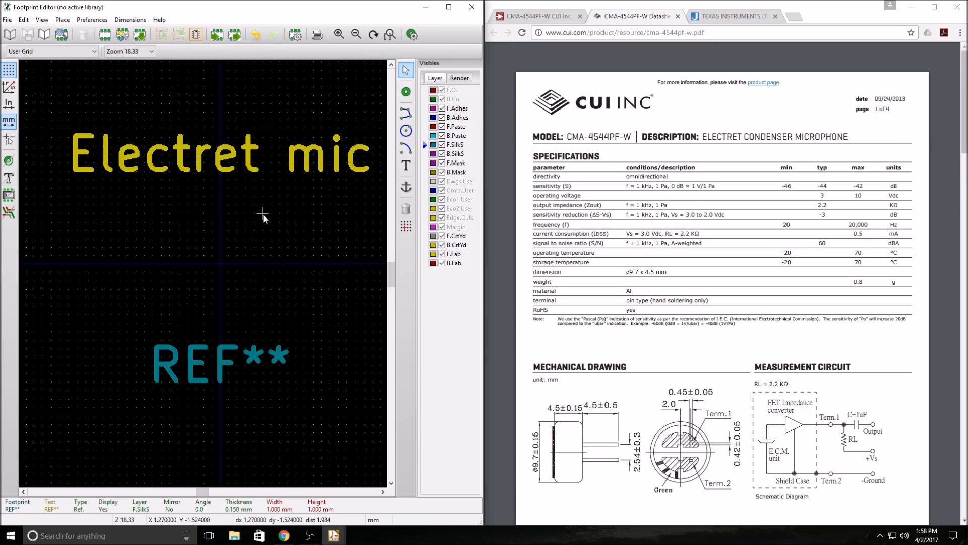
# Check the datasheet's mechanical drawing and place pad 1 at the footprint origin and pad 2 about 2 mm away along the X axis
pyautogui.scroll(-15, 707, 313)
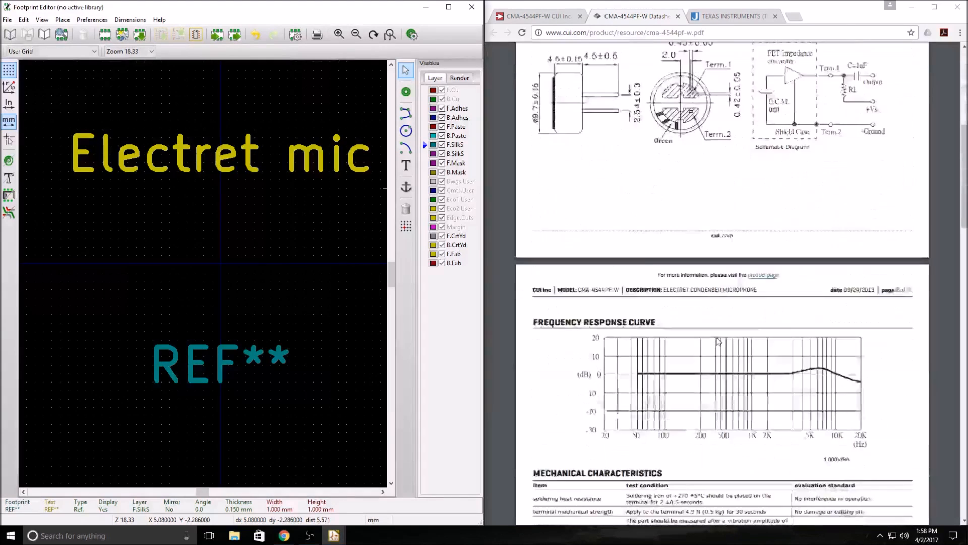
pyautogui.scroll(-10, 708, 313)
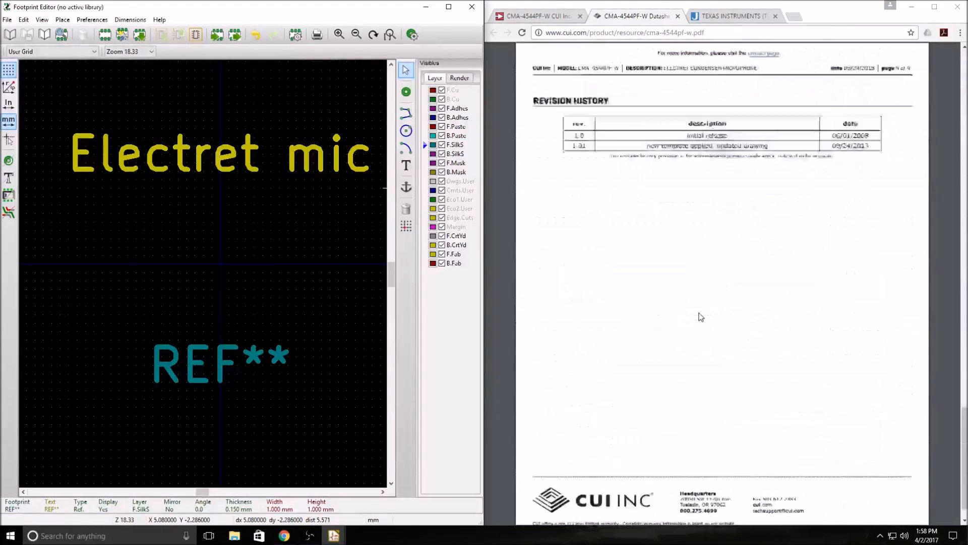
pyautogui.scroll(8, 701, 316)
pyautogui.scroll(15, 701, 316)
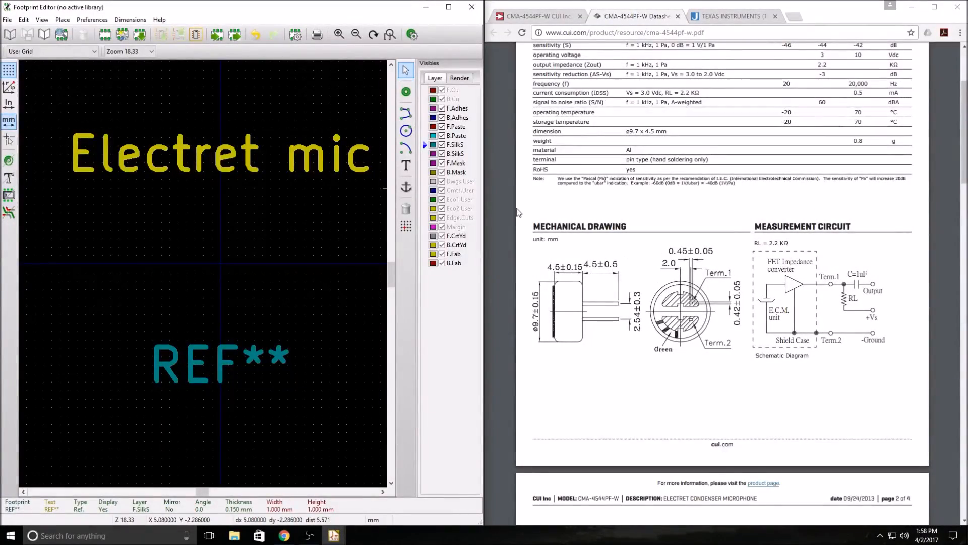
pyautogui.click(406, 93)
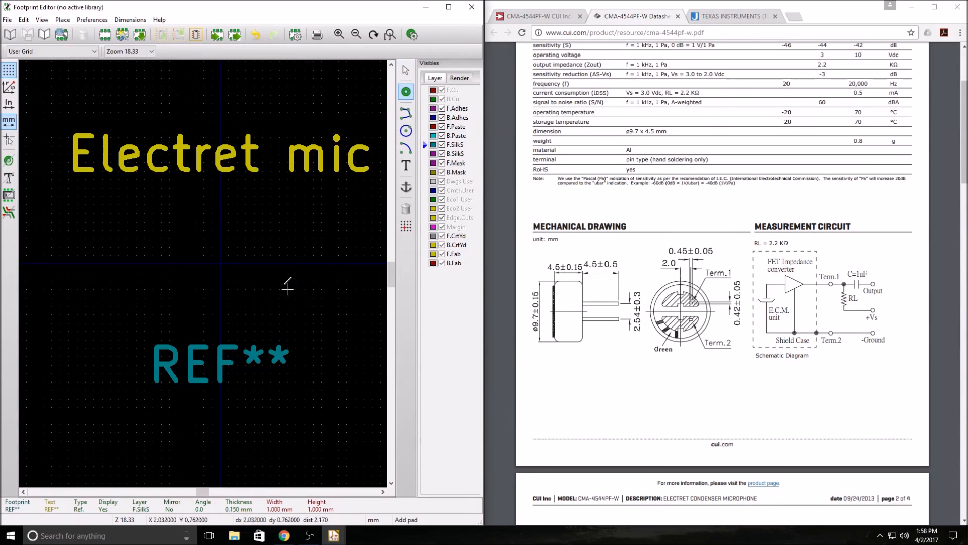
pyautogui.click(220, 263)
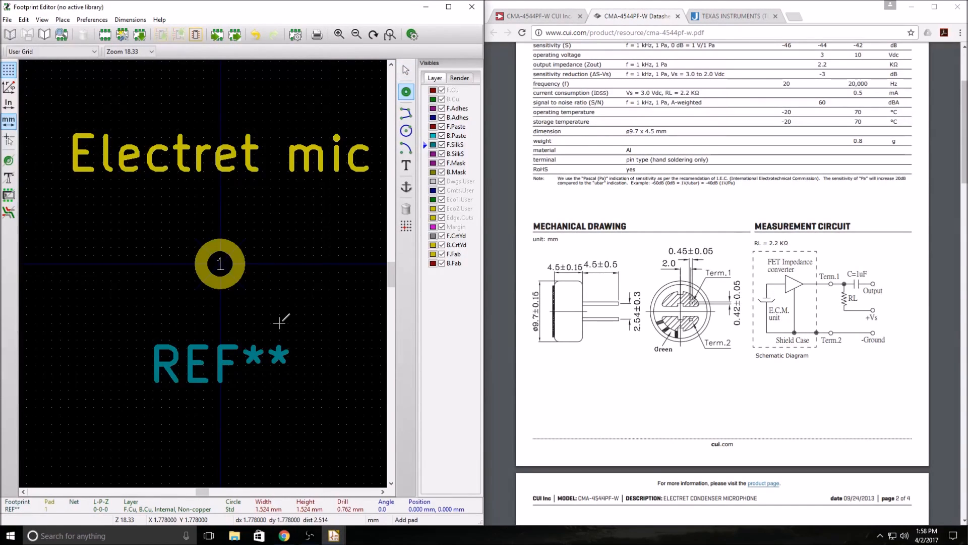
pyautogui.click(288, 263)
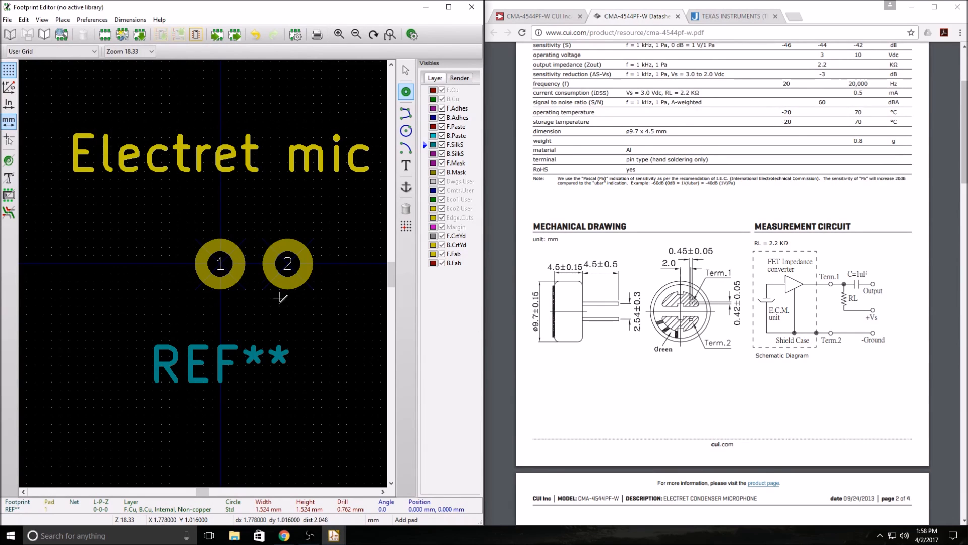
# Try F.Cu as pad 1's copper layer, restore All copper layers and accept the pad properties
pyautogui.doubleClick(228, 263)
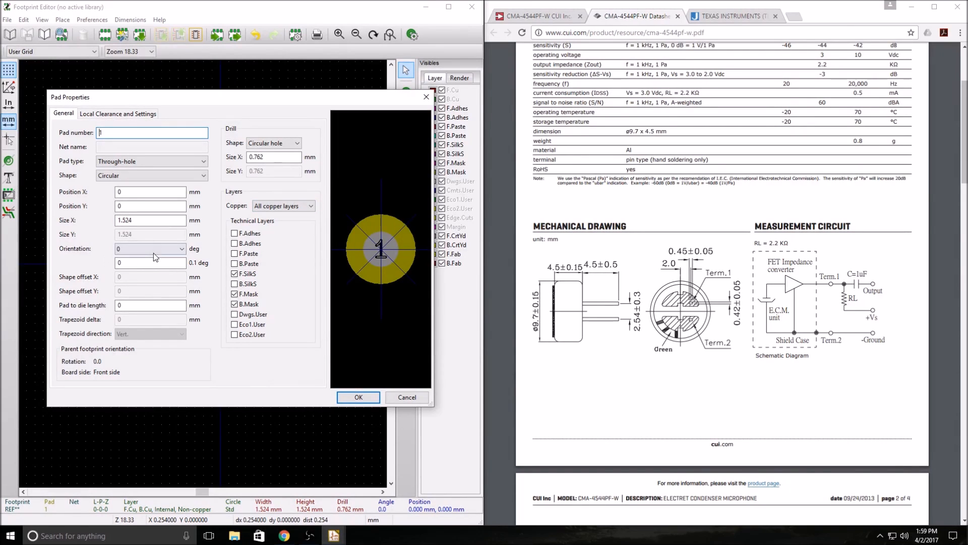
pyautogui.click(296, 205)
pyautogui.click(285, 216)
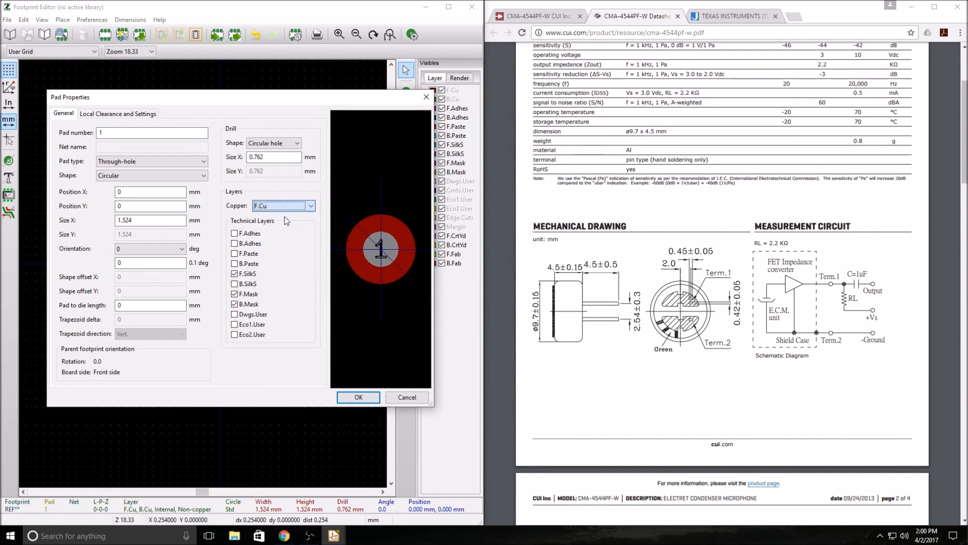
pyautogui.click(295, 205)
pyautogui.click(294, 230)
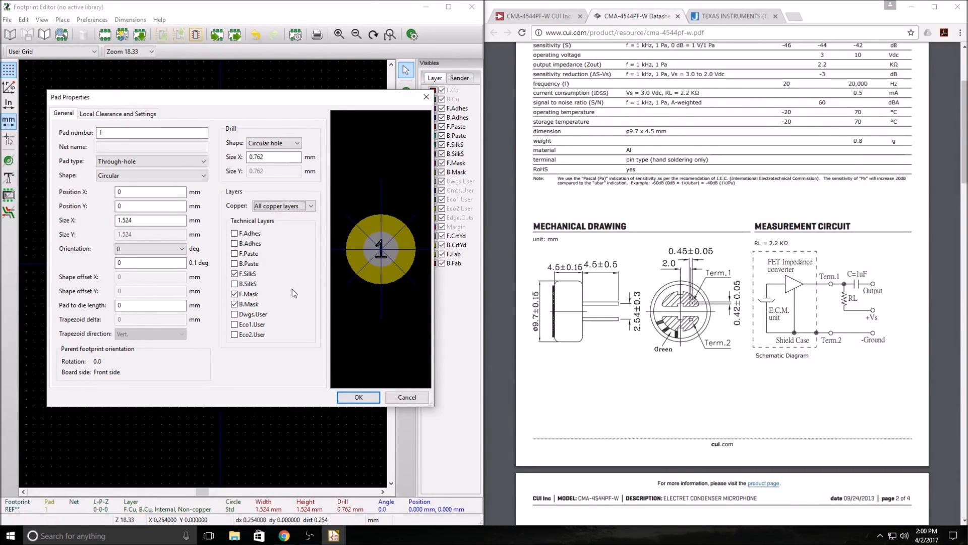
pyautogui.click(356, 401)
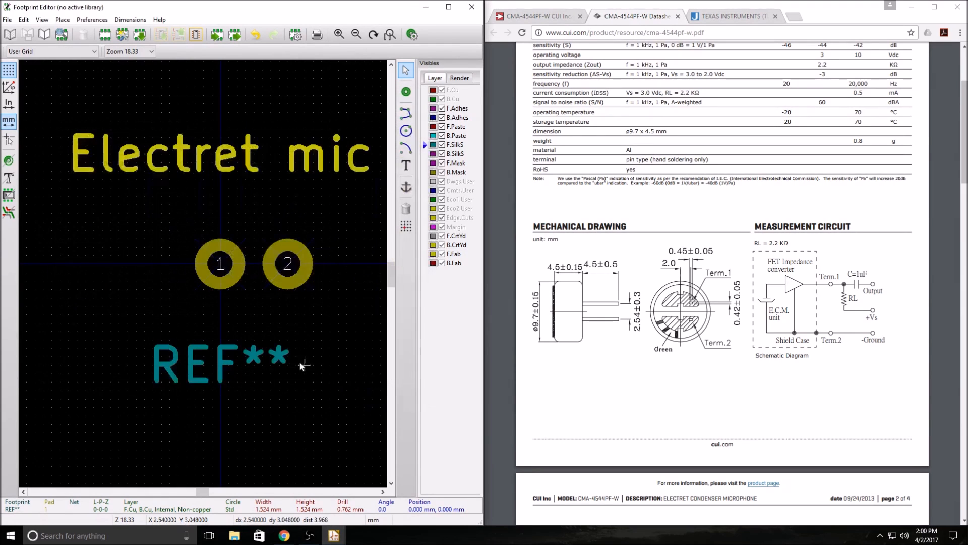
# Set pad 2's X position to 2.54 mm
pyautogui.doubleClick(307, 258)
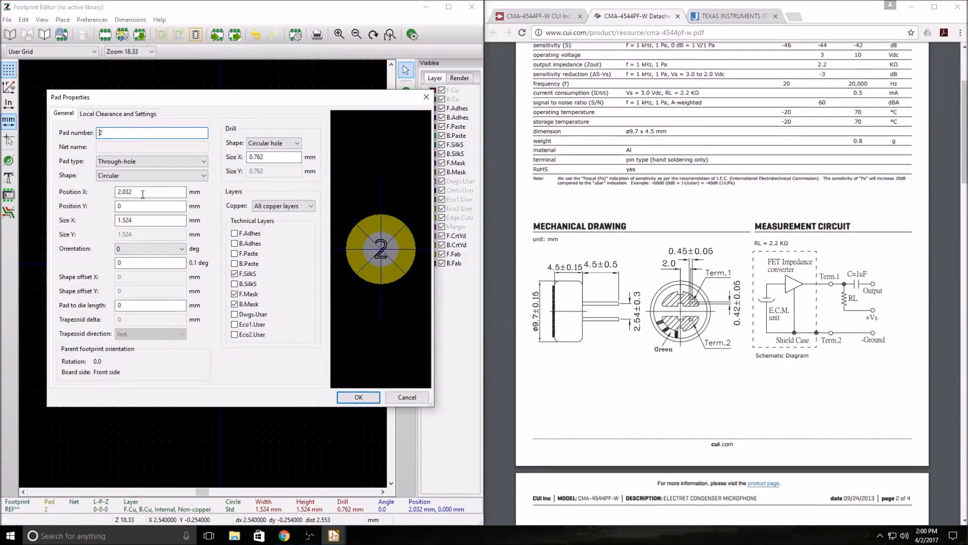
pyautogui.moveTo(143, 194); pyautogui.dragTo(88, 192)
pyautogui.write('2.')
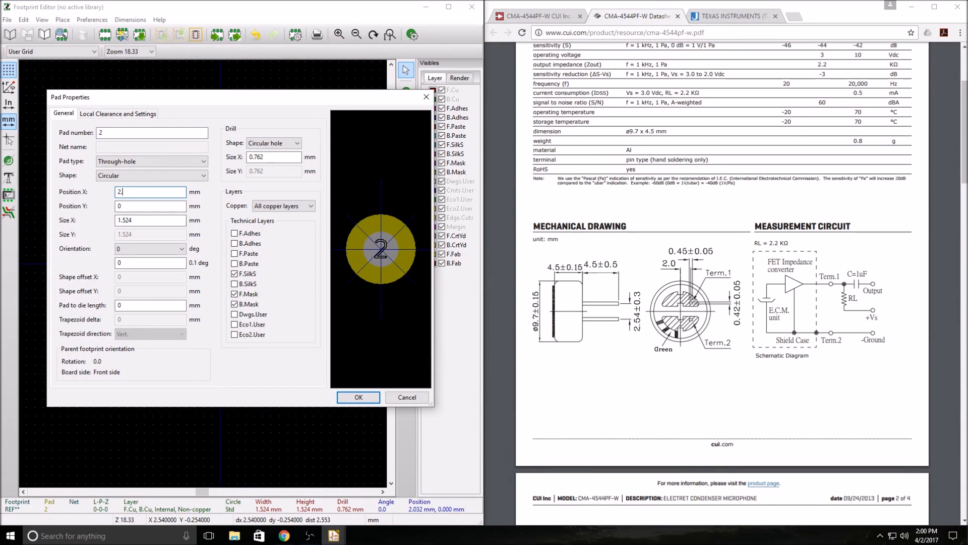
pyautogui.write('2')
pyautogui.press('BackSpace')
pyautogui.write('54')
pyautogui.click(371, 400)
# Draw an F.SilkS circle around both pads, centred midway between them at X 1.27, Y 0 mm, through about X 2.8, Y -2.3 mm
pyautogui.scroll(-1, 255, 306)
pyautogui.scroll(1, 204, 277)
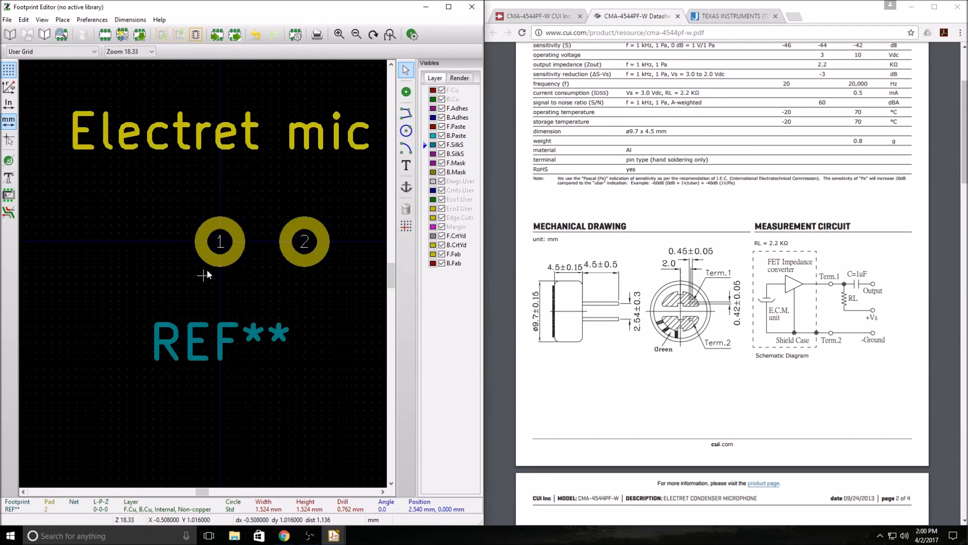
pyautogui.scroll(-1, 204, 277)
pyautogui.scroll(-1, 302, 232)
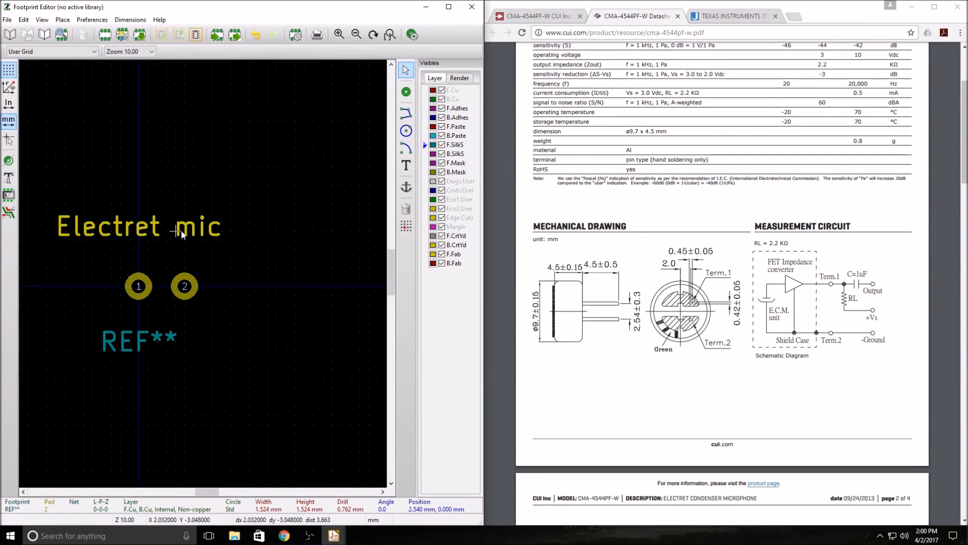
pyautogui.click(408, 131)
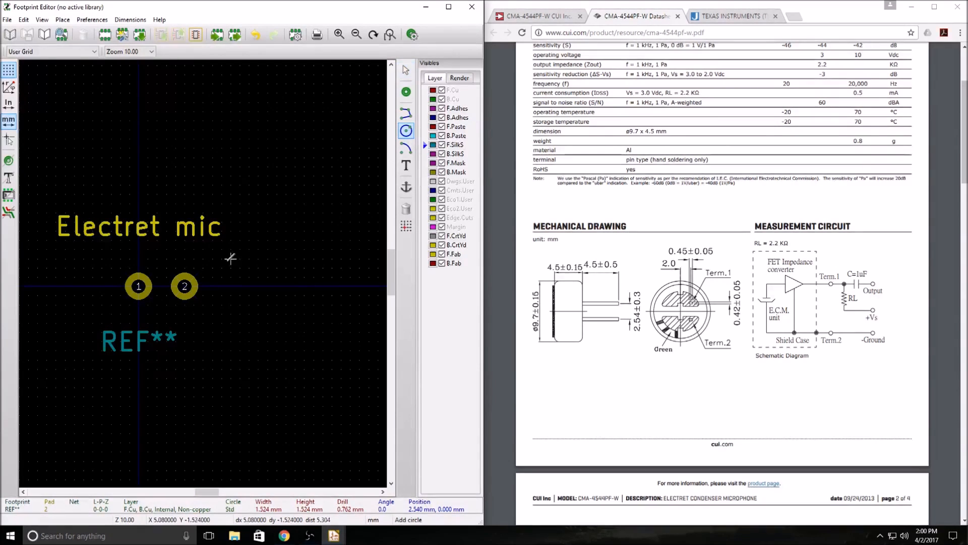
pyautogui.click(162, 286)
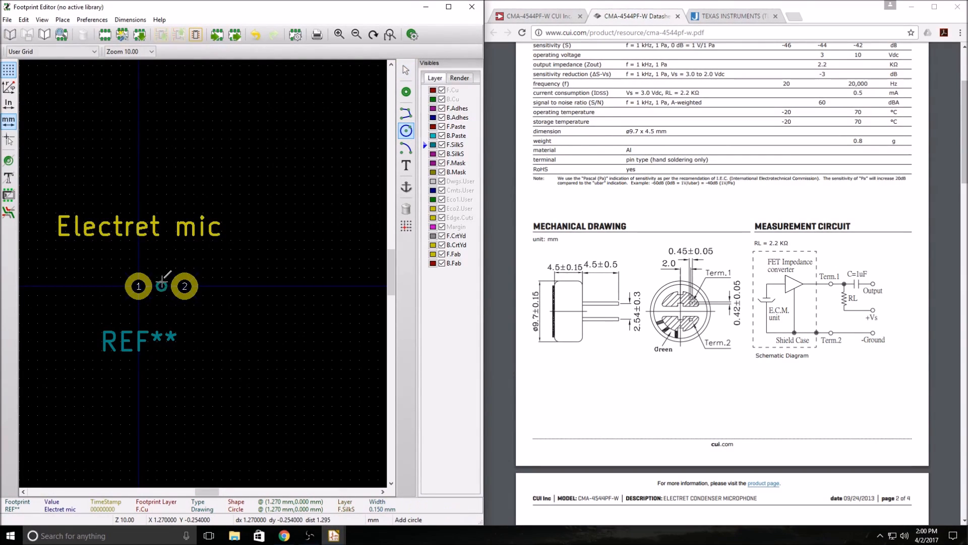
pyautogui.click(191, 244)
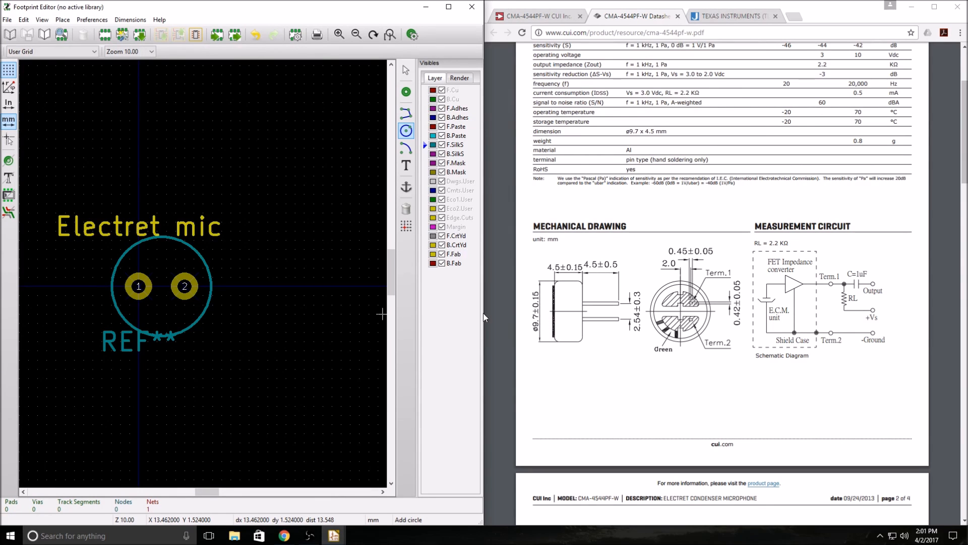
# Set the silkscreen circle's Point X to -8.43 mm
pyautogui.doubleClick(194, 247)
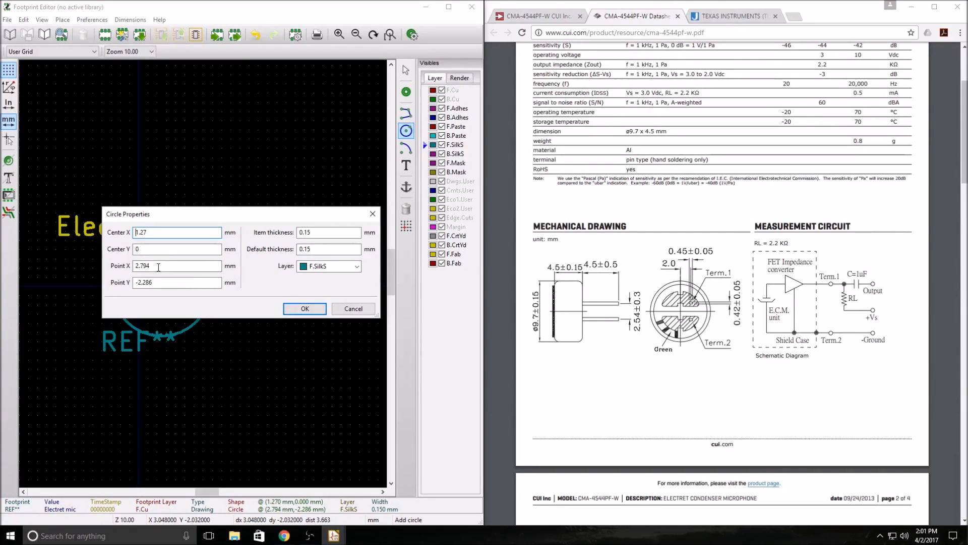
pyautogui.moveTo(158, 267); pyautogui.dragTo(113, 262)
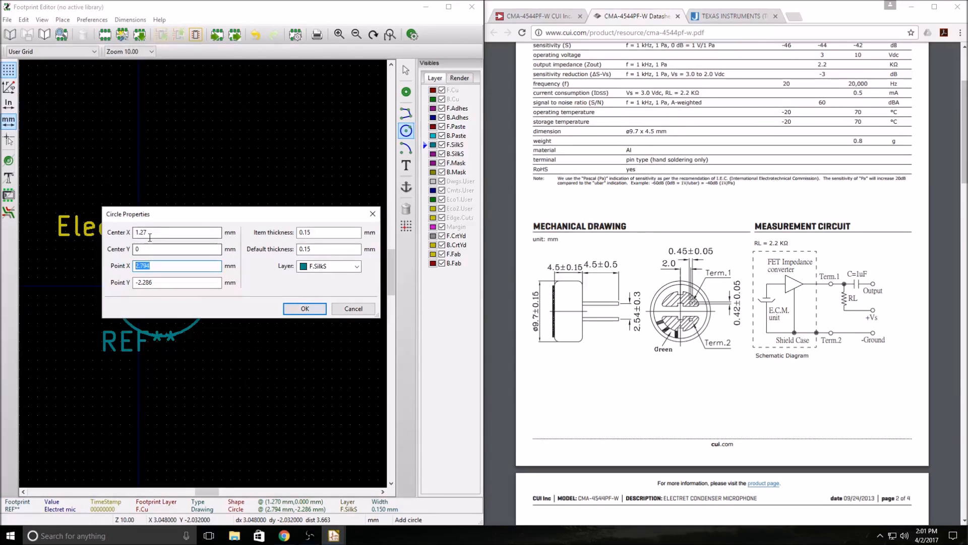
pyautogui.click(160, 266)
pyautogui.moveTo(159, 266); pyautogui.dragTo(103, 260)
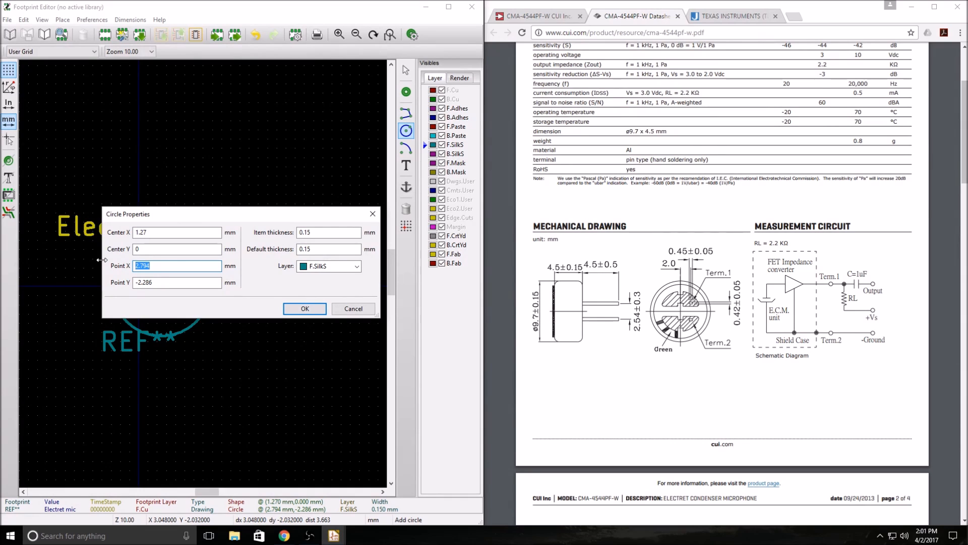
pyautogui.write('8.43')
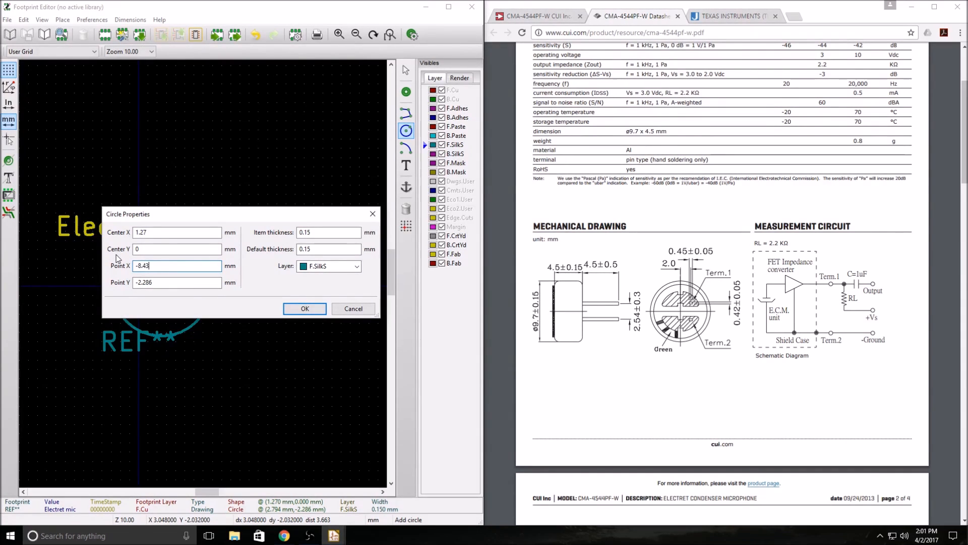
pyautogui.click(305, 308)
pyautogui.scroll(1, 205, 276)
pyautogui.scroll(-3, 205, 271)
pyautogui.scroll(1, 206, 271)
pyautogui.scroll(2, 205, 270)
pyautogui.scroll(-1, 204, 269)
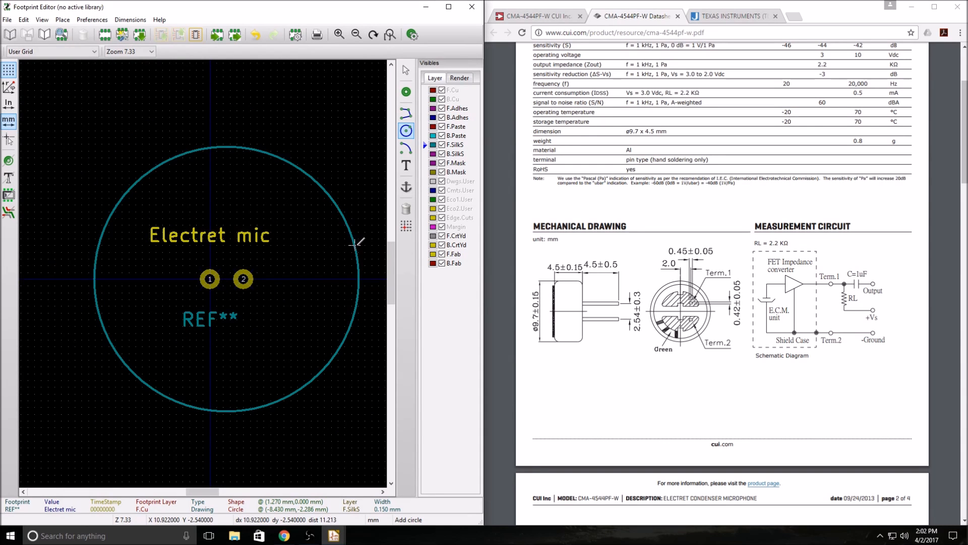
pyautogui.rightClick(335, 204)
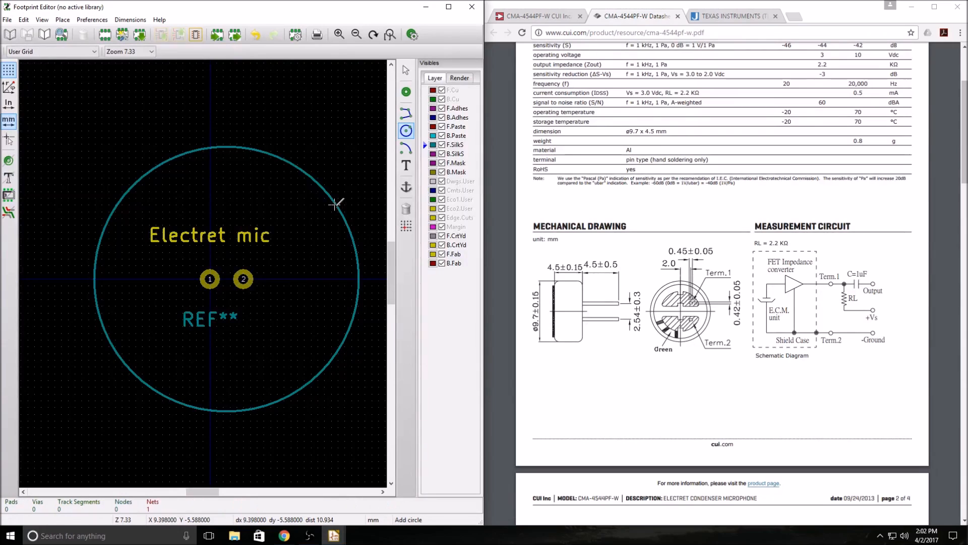
pyautogui.click(325, 191)
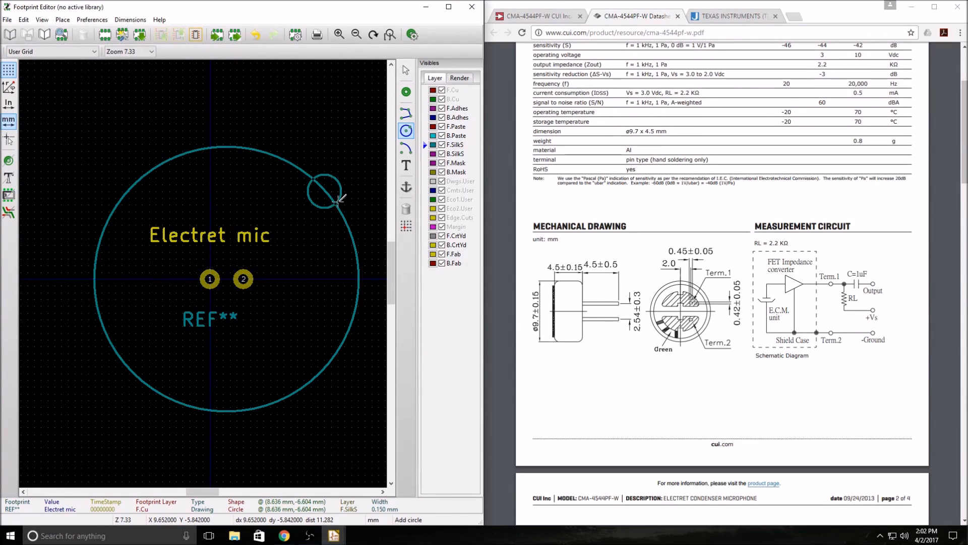
pyautogui.rightClick(339, 200)
pyautogui.click(353, 207)
# Set the large silkscreen circle's Point Y to 1 mm
pyautogui.doubleClick(339, 201)
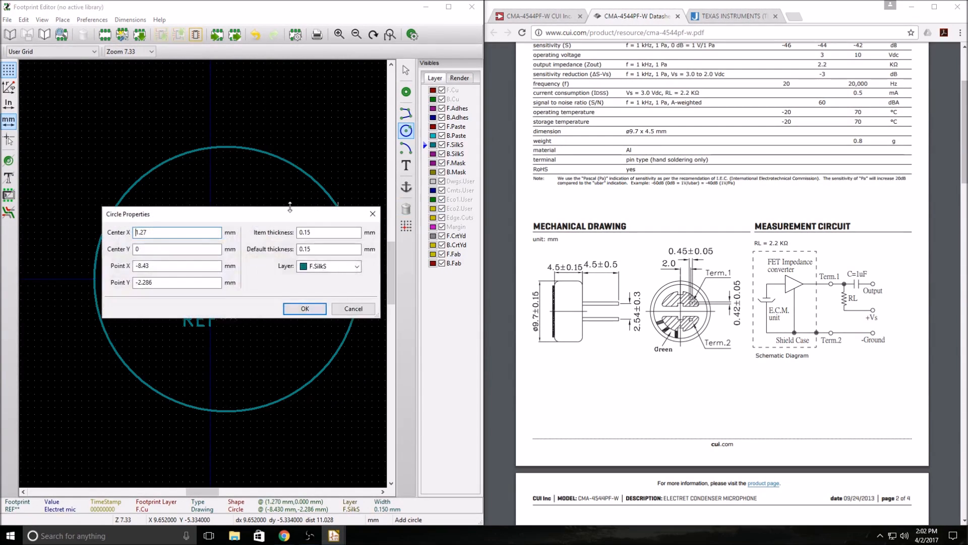
pyautogui.click(170, 265)
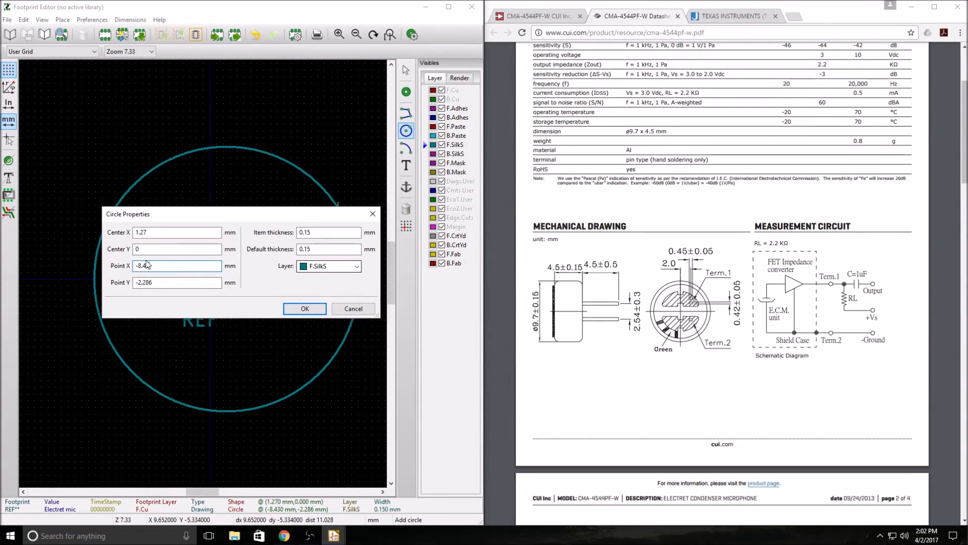
pyautogui.click(162, 281)
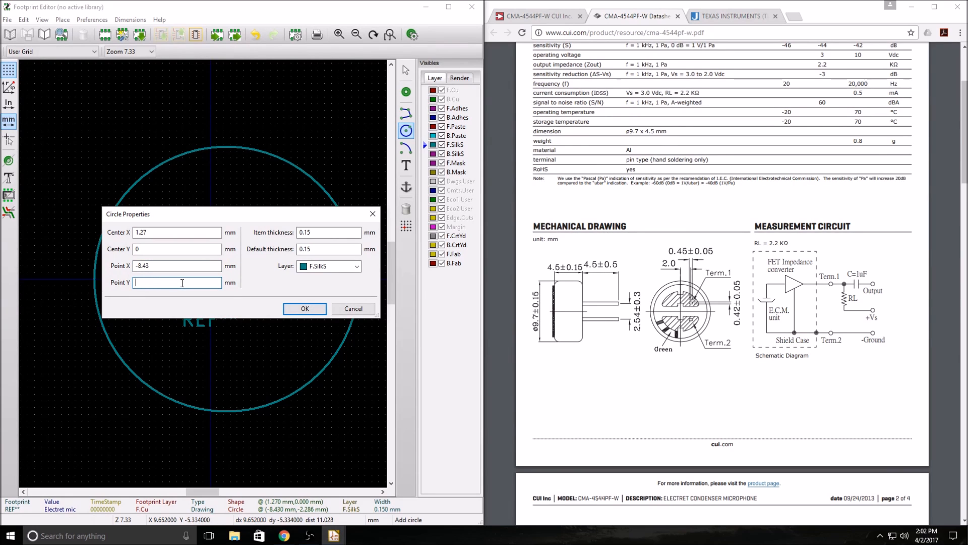
pyautogui.write('1')
pyautogui.click(304, 308)
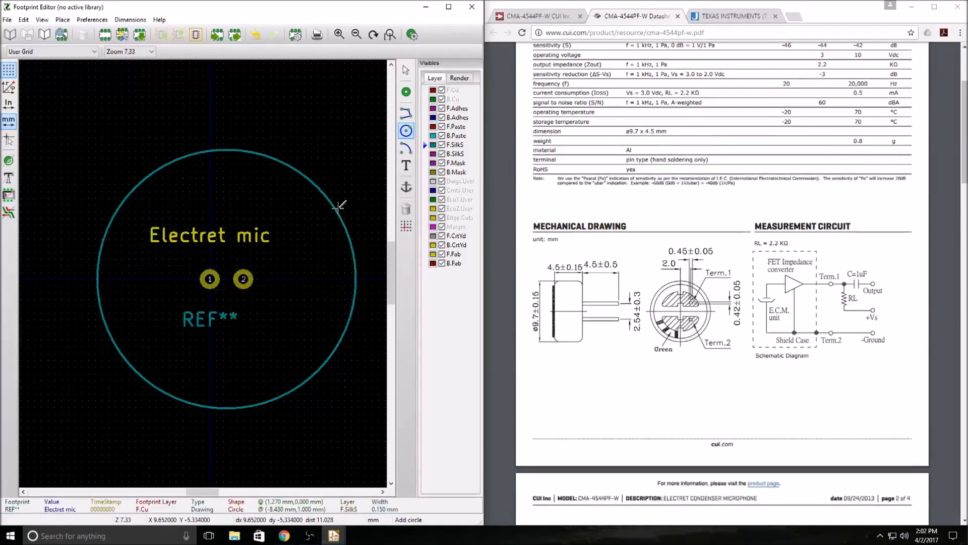
pyautogui.click(311, 191)
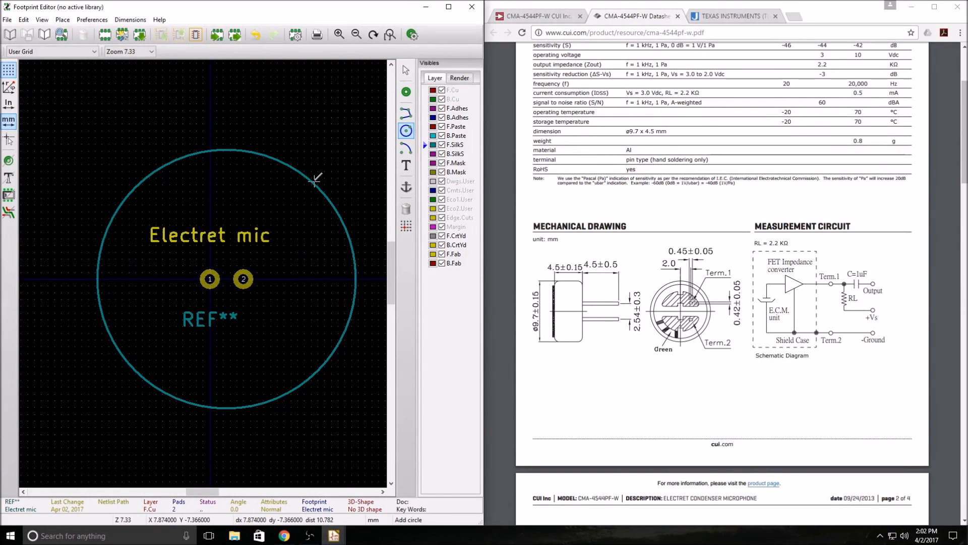
pyautogui.press('e')
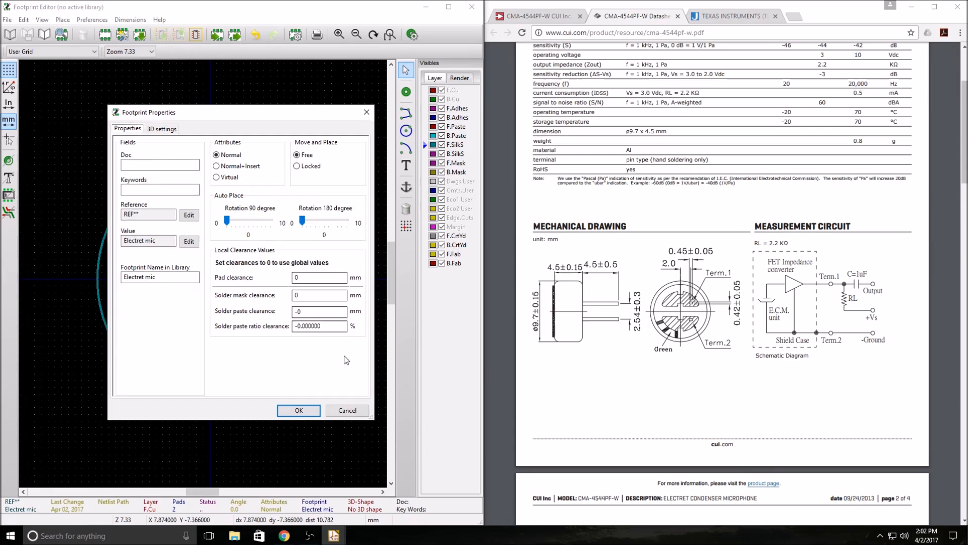
pyautogui.click(356, 412)
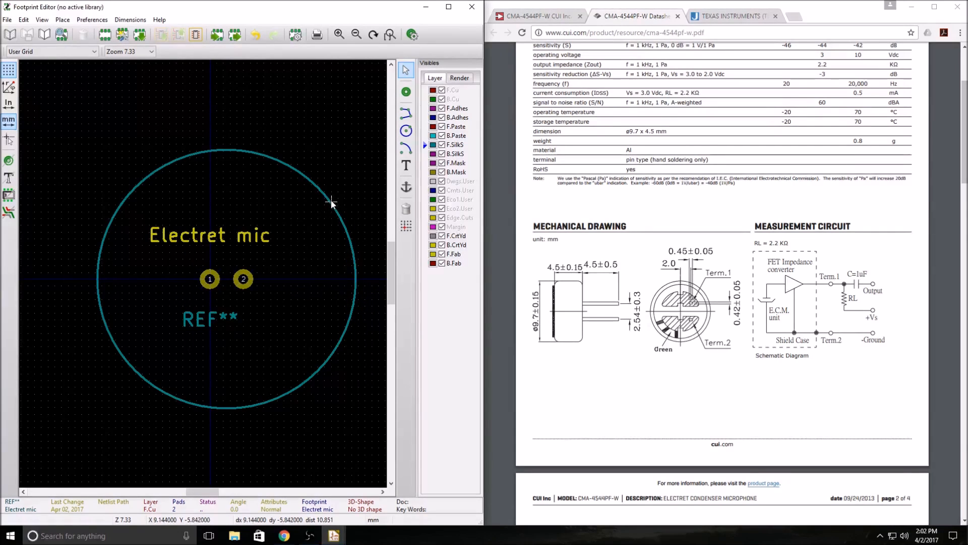
pyautogui.press('e')
pyautogui.click(348, 411)
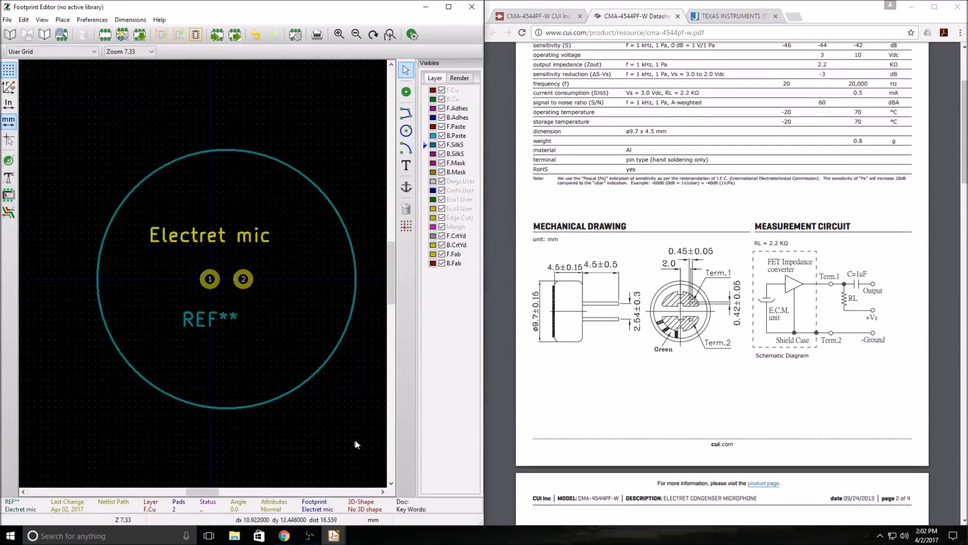
# Set the large silkscreen circle's Point Y to 0 mm
pyautogui.rightClick(345, 201)
pyautogui.click(323, 376)
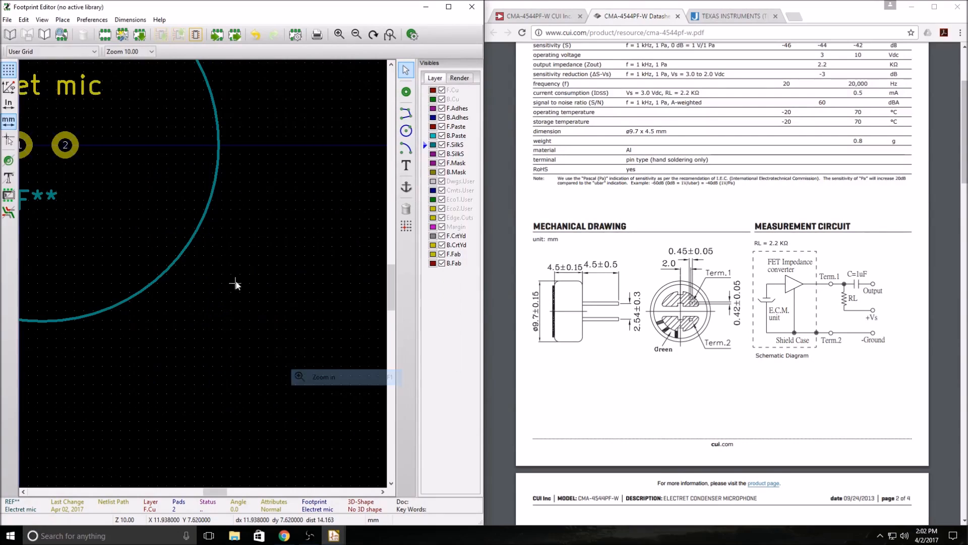
pyautogui.doubleClick(204, 216)
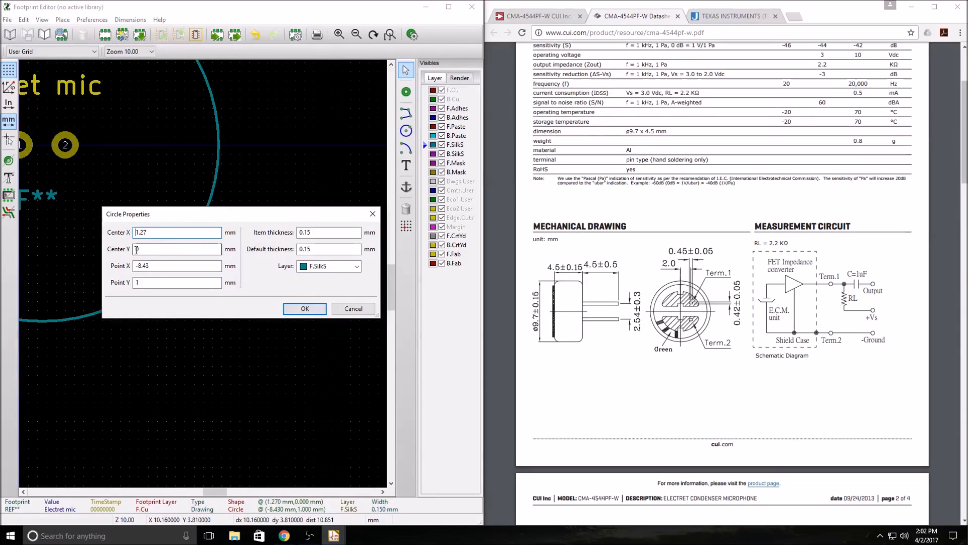
pyautogui.click(144, 283)
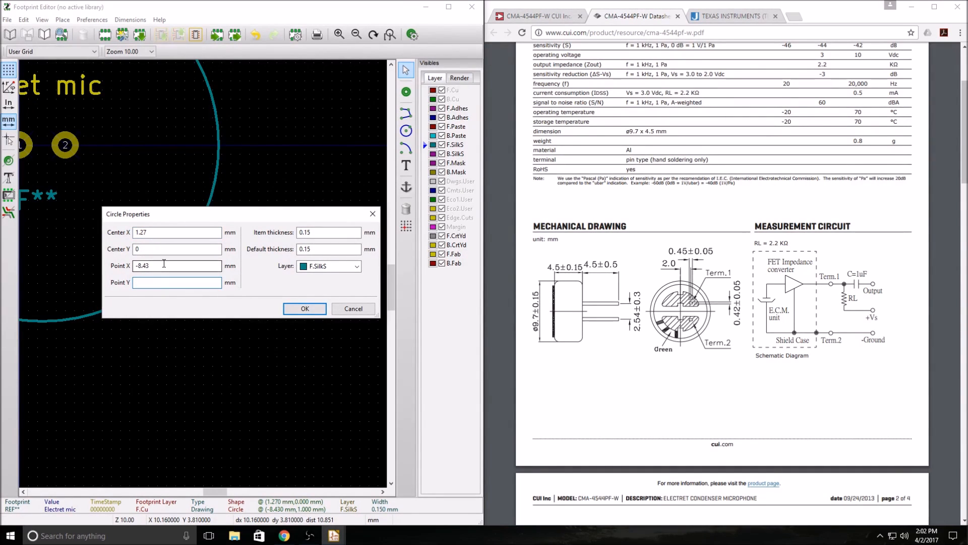
pyautogui.write('0')
pyautogui.click(312, 307)
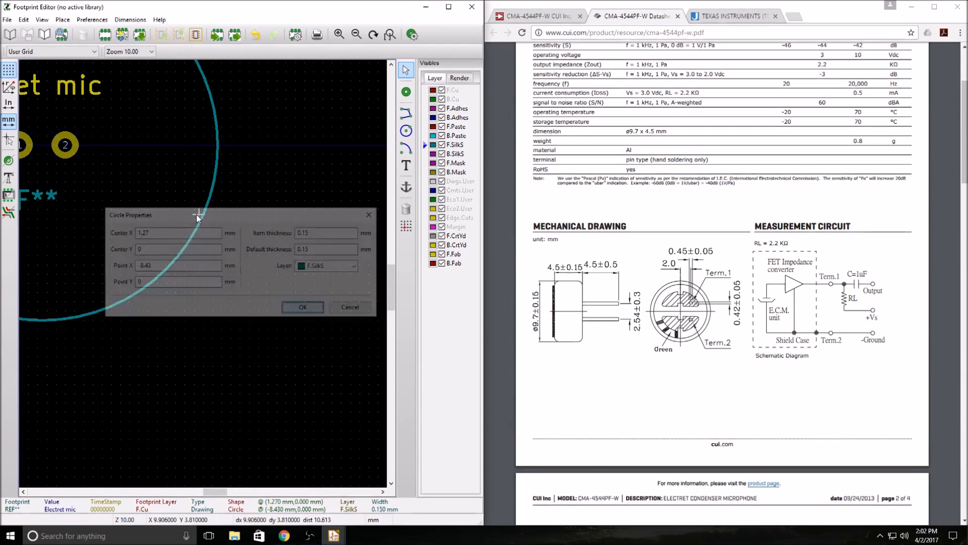
# Examine the silkscreen circle's placement around both pads and review pad 2's properties
pyautogui.scroll(1, 156, 207)
pyautogui.scroll(-2, 204, 274)
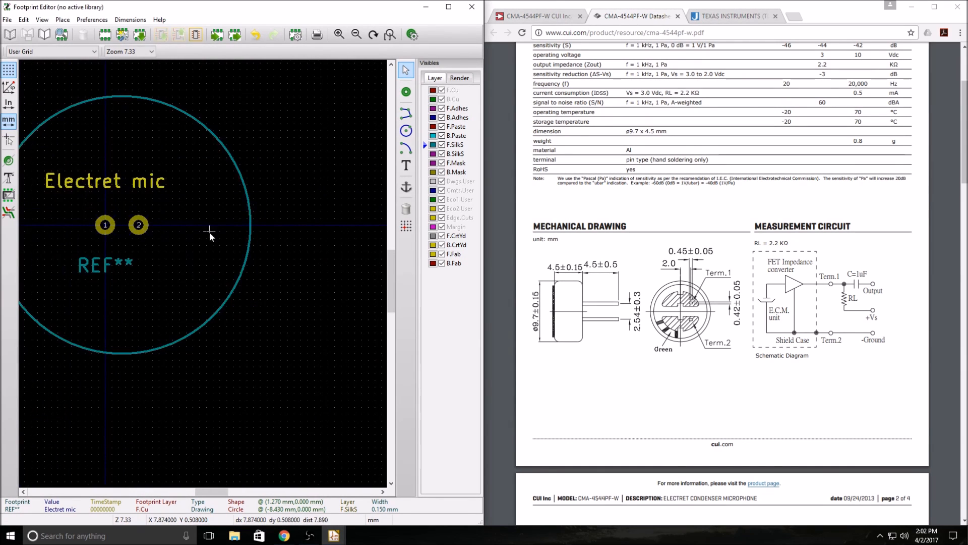
pyautogui.scroll(2, 210, 232)
pyautogui.scroll(-2, 198, 267)
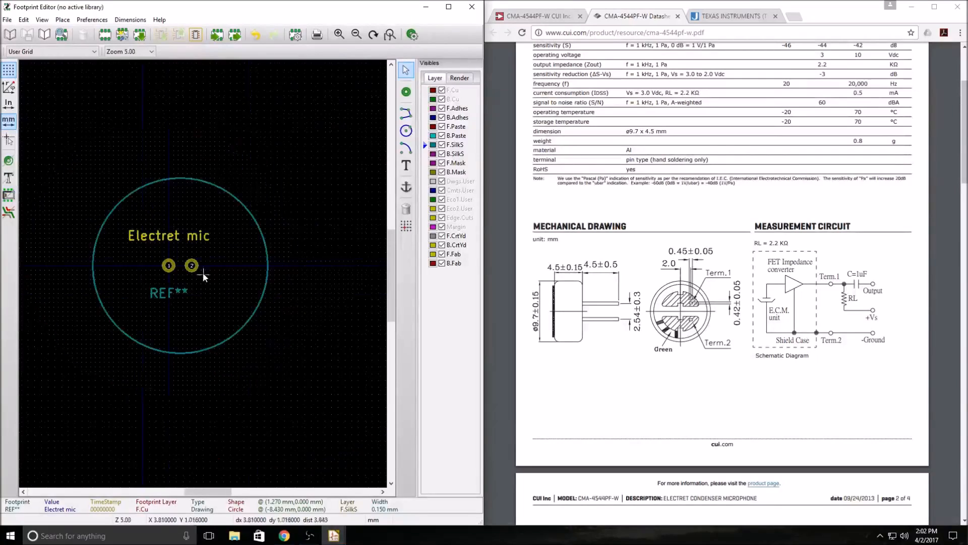
pyautogui.scroll(1, 196, 263)
pyautogui.scroll(1, 196, 264)
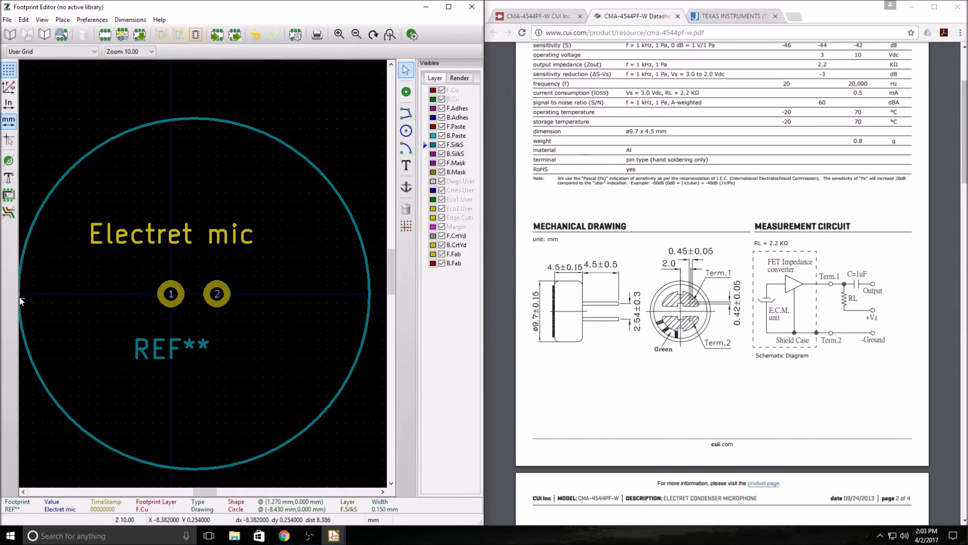
pyautogui.scroll(1, 205, 273)
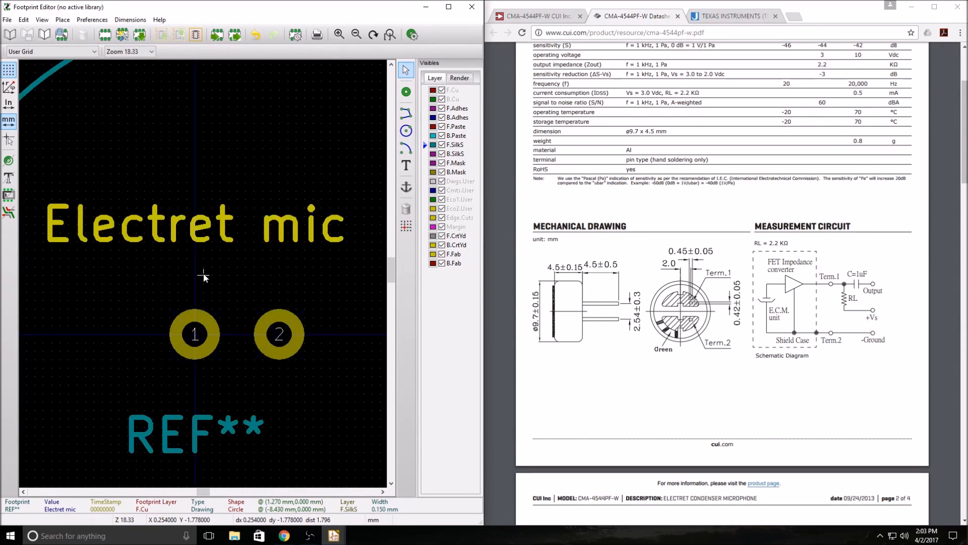
pyautogui.scroll(-3, 283, 282)
pyautogui.scroll(1, 199, 271)
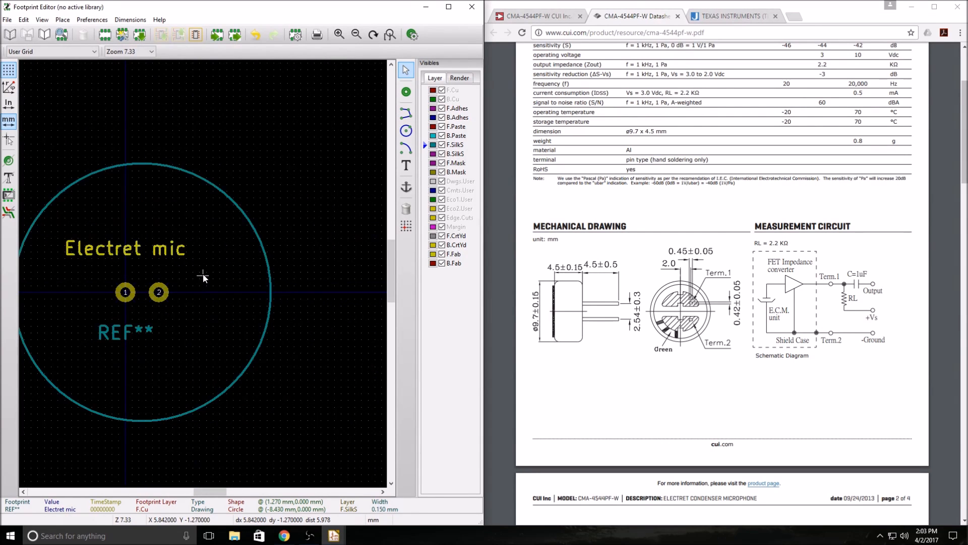
pyautogui.scroll(2, 203, 276)
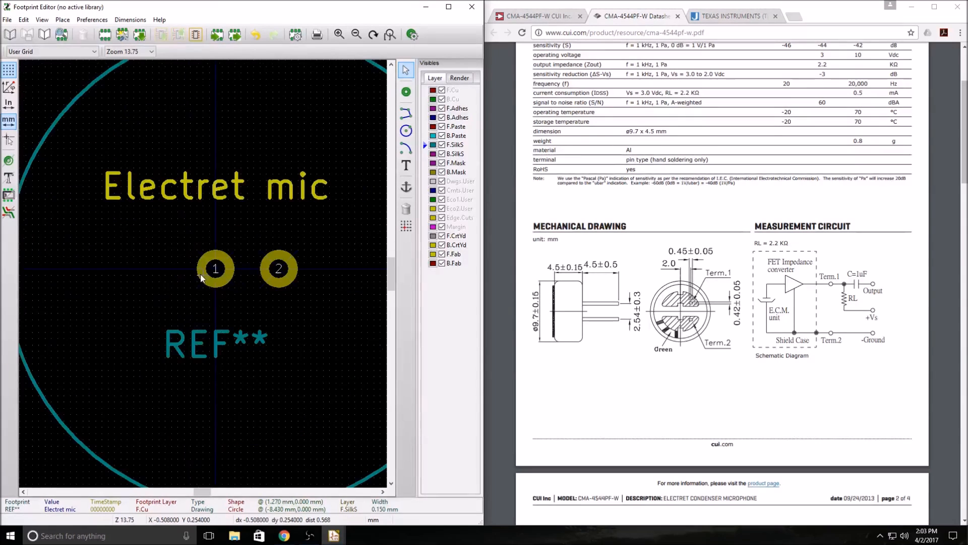
pyautogui.doubleClick(292, 268)
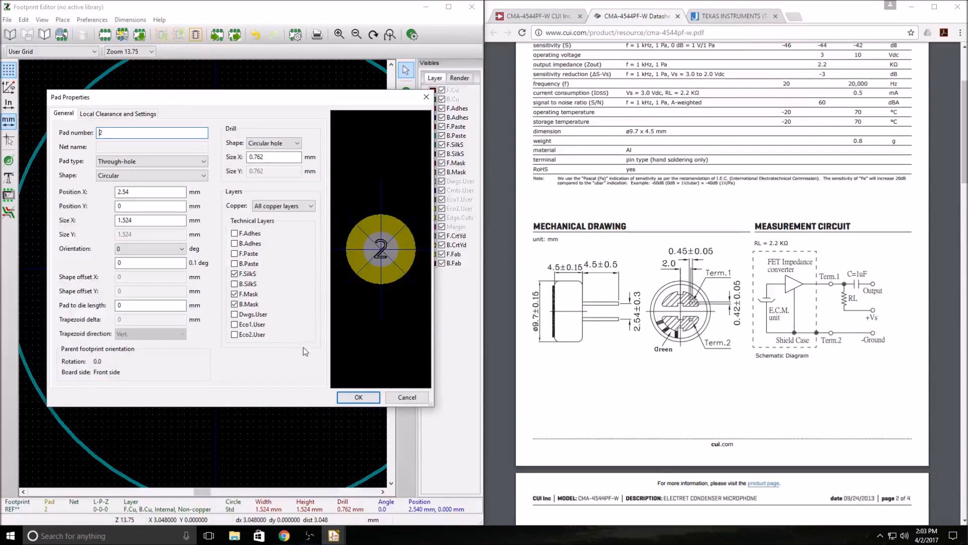
pyautogui.click(359, 397)
# Move the "Electret mic" value text out of the circle to just above its upper edge
pyautogui.scroll(-2, 249, 302)
pyautogui.scroll(1, 249, 302)
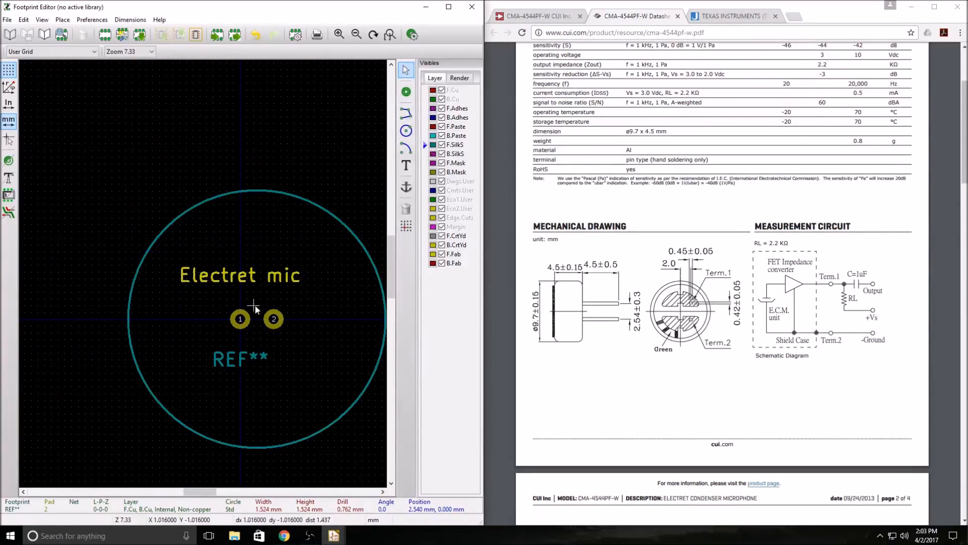
pyautogui.press('m')
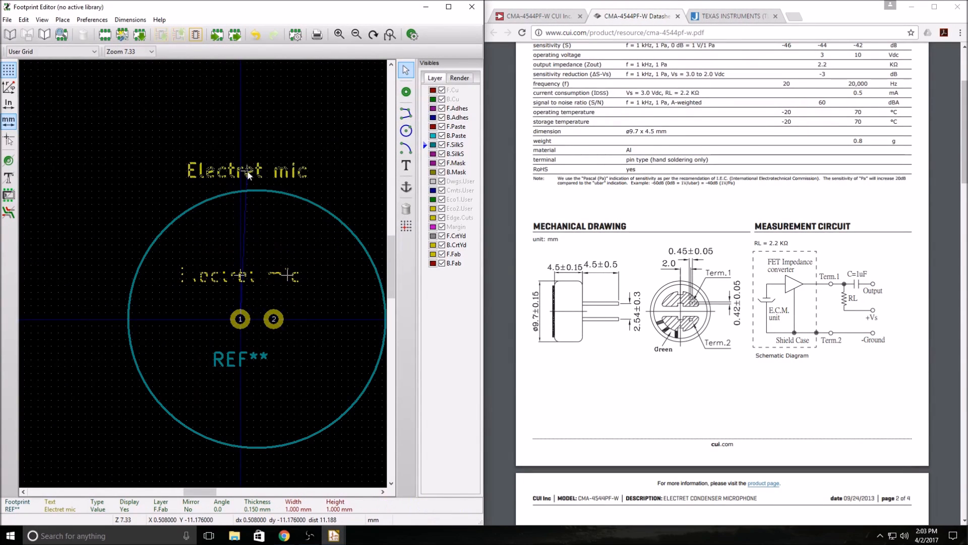
pyautogui.click(242, 180)
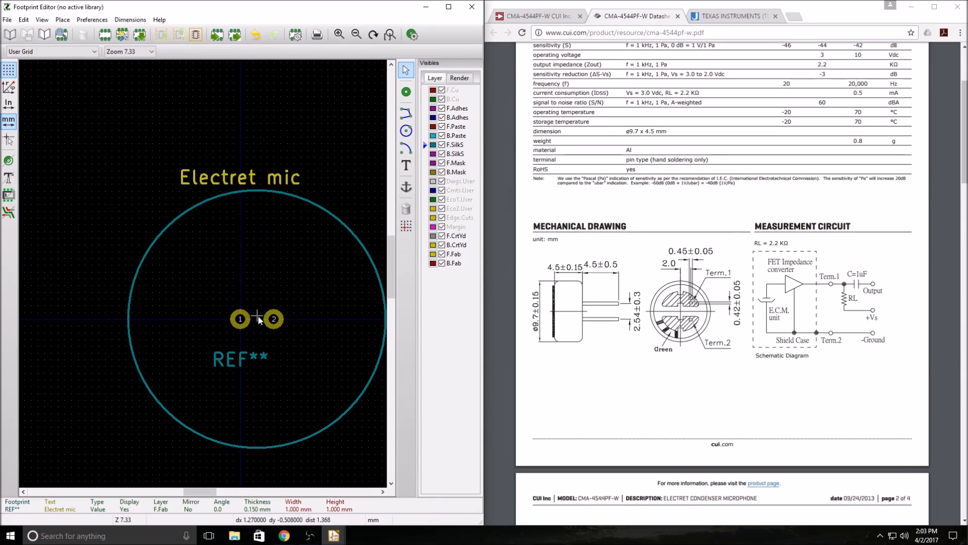
# Move the REF** text out of the circle to just below its lower edge, about 11.4 mm below the origin
pyautogui.press('m')
pyautogui.scroll(-2, 252, 433)
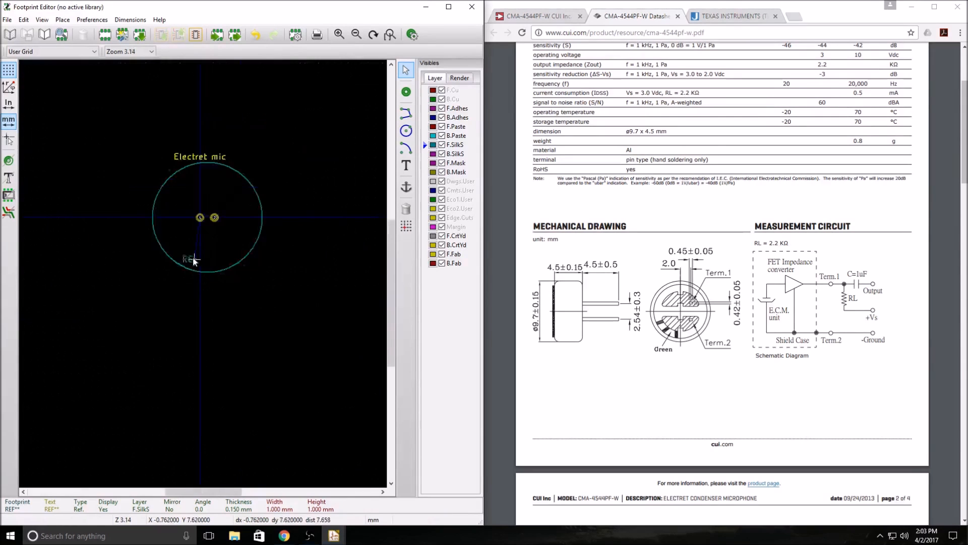
pyautogui.scroll(2, 205, 289)
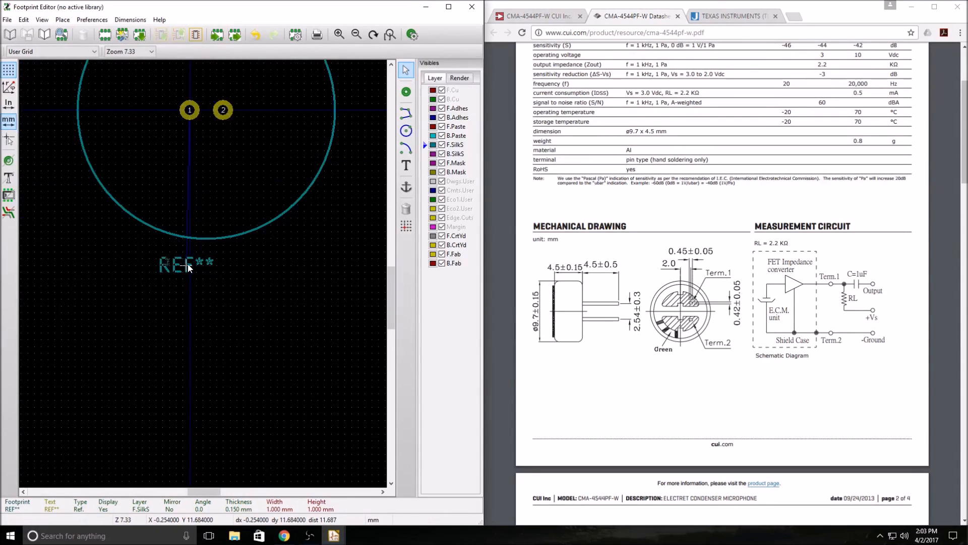
pyautogui.click(190, 262)
pyautogui.scroll(-2, 205, 275)
pyautogui.scroll(1, 178, 250)
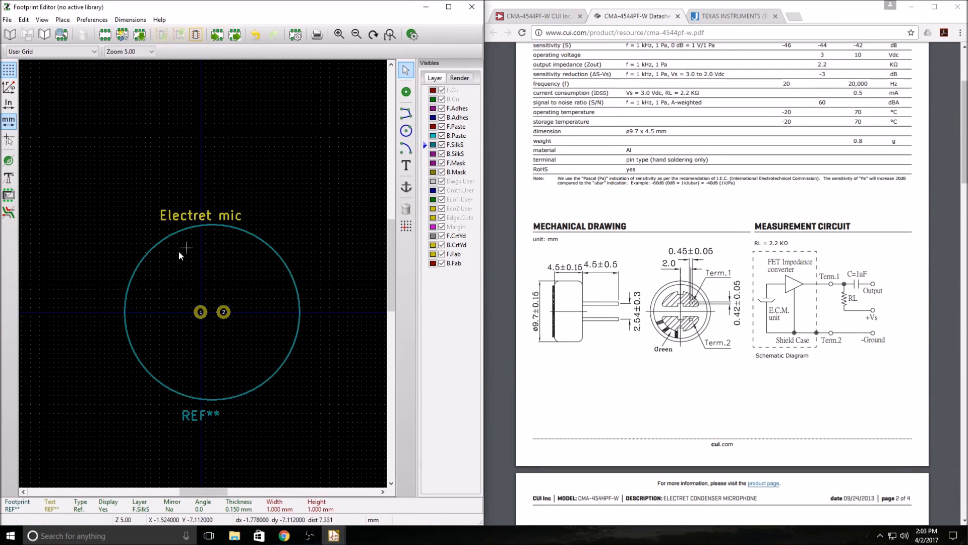
# Set pad 1's X position to -1.27 mm
pyautogui.scroll(1, 205, 311)
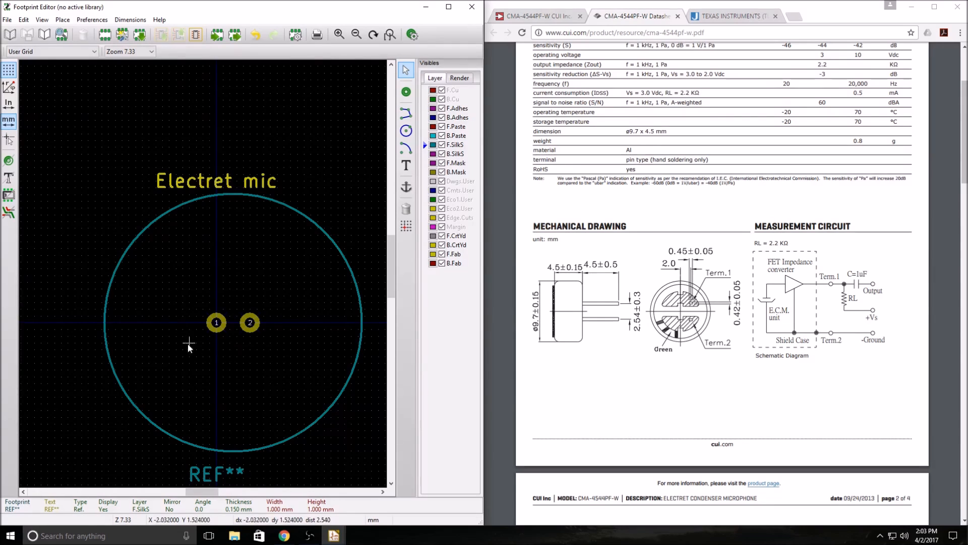
pyautogui.scroll(-1, 187, 343)
pyautogui.scroll(1, 204, 275)
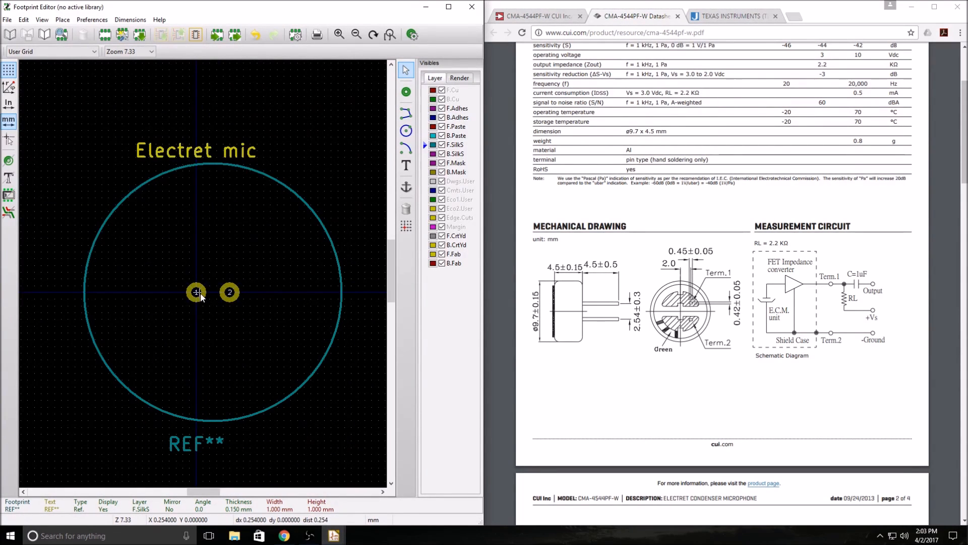
pyautogui.click(203, 295)
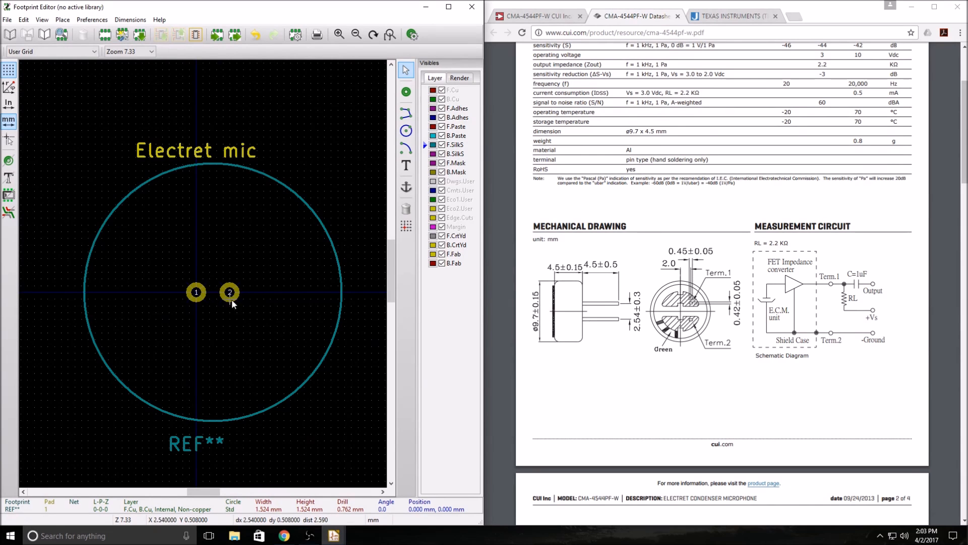
pyautogui.doubleClick(198, 291)
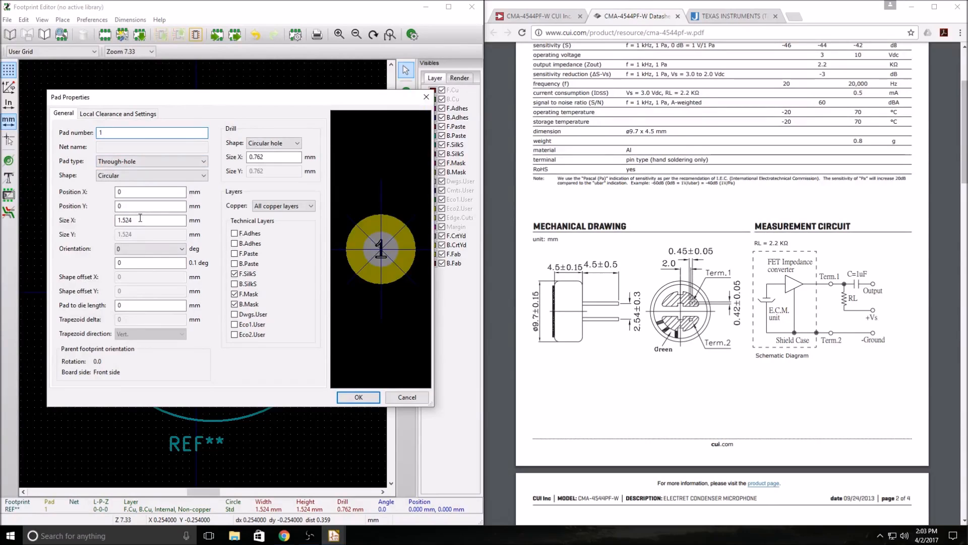
pyautogui.click(136, 191)
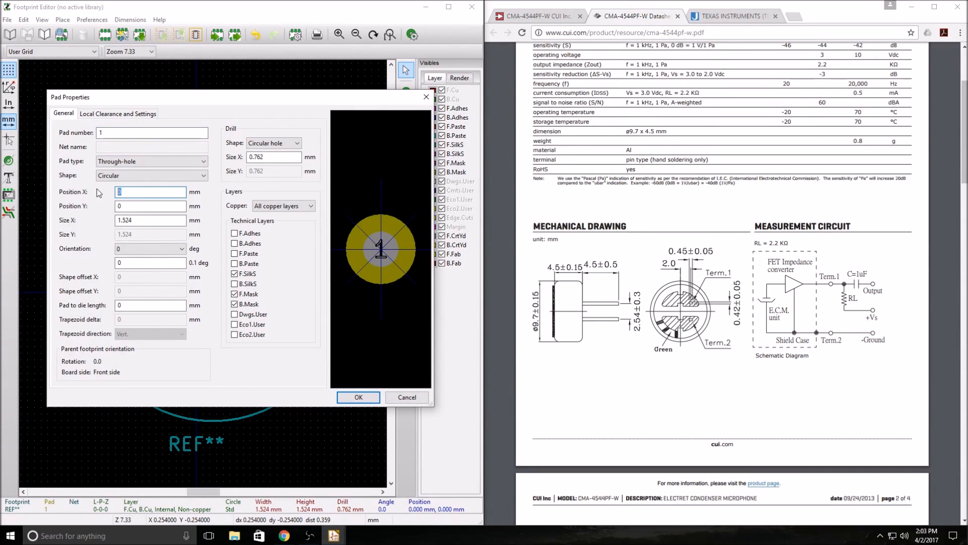
pyautogui.write('-1.27')
pyautogui.click(358, 397)
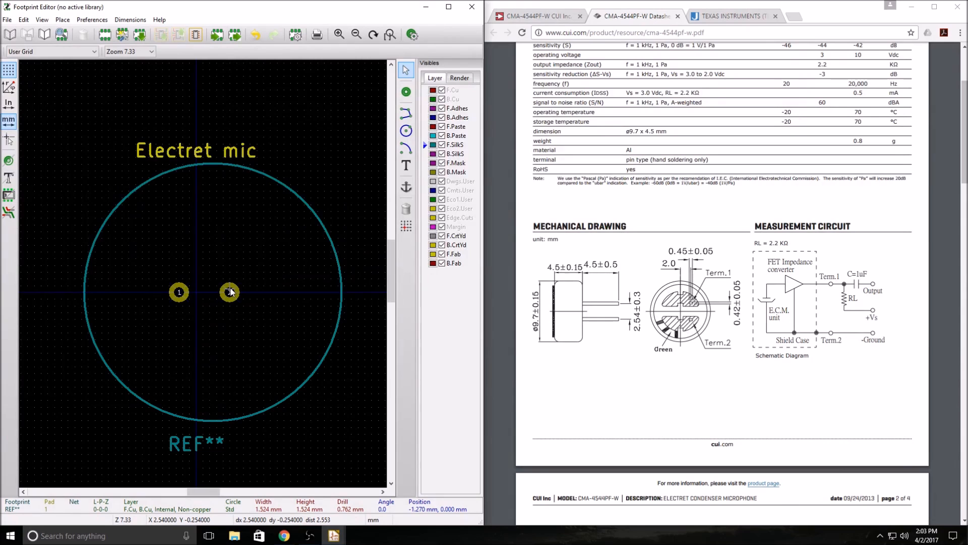
# Set pad 2's X position to 1.27 mm
pyautogui.press('e')
pyautogui.moveTo(144, 192); pyautogui.dragTo(71, 179)
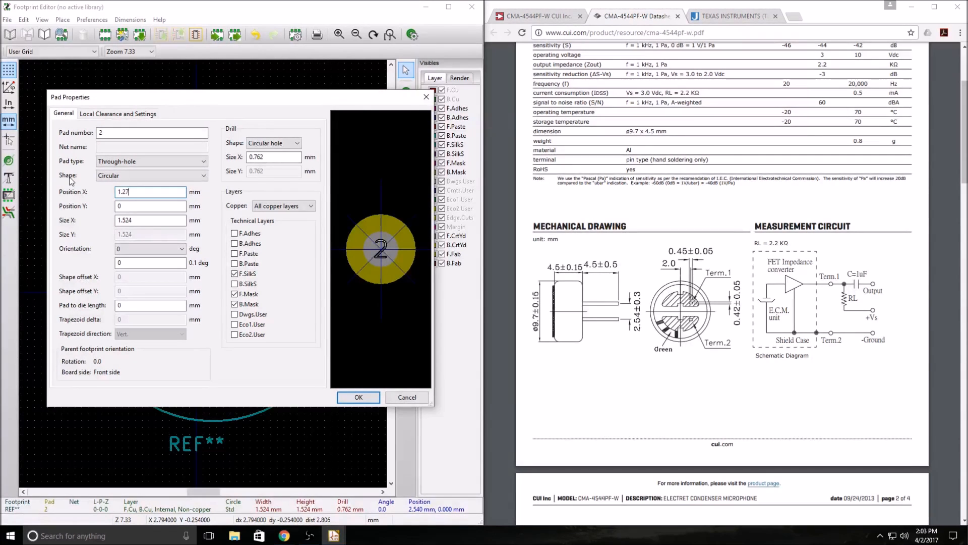
pyautogui.press('Return')
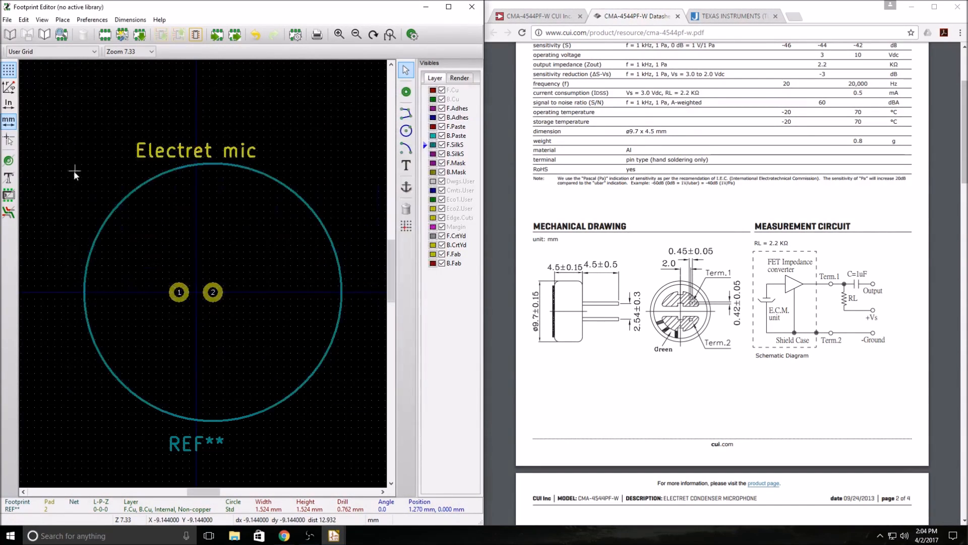
# Recentre the silkscreen circle on the origin with Center X 0 mm and set its Point X to 9.7 mm
pyautogui.scroll(1, 167, 279)
pyautogui.scroll(-1, 183, 257)
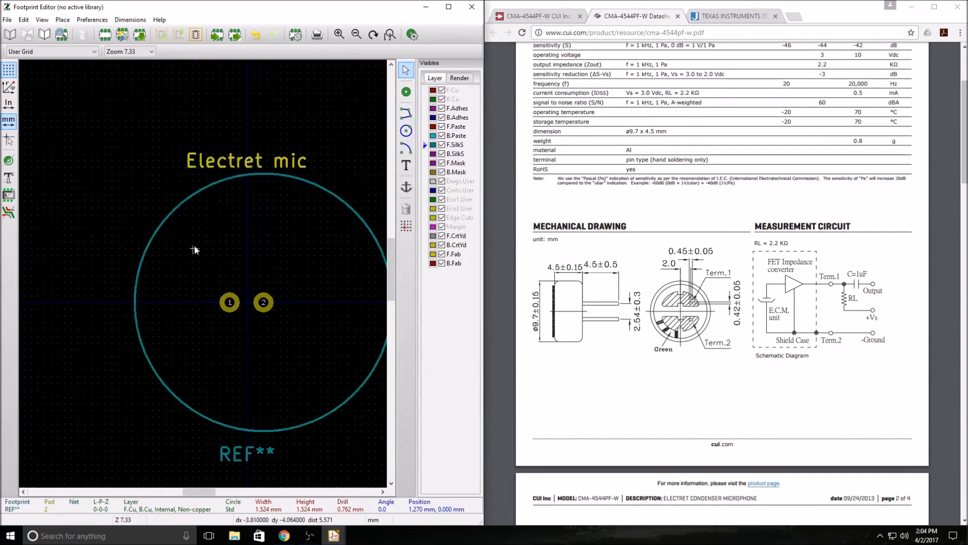
pyautogui.click(233, 180)
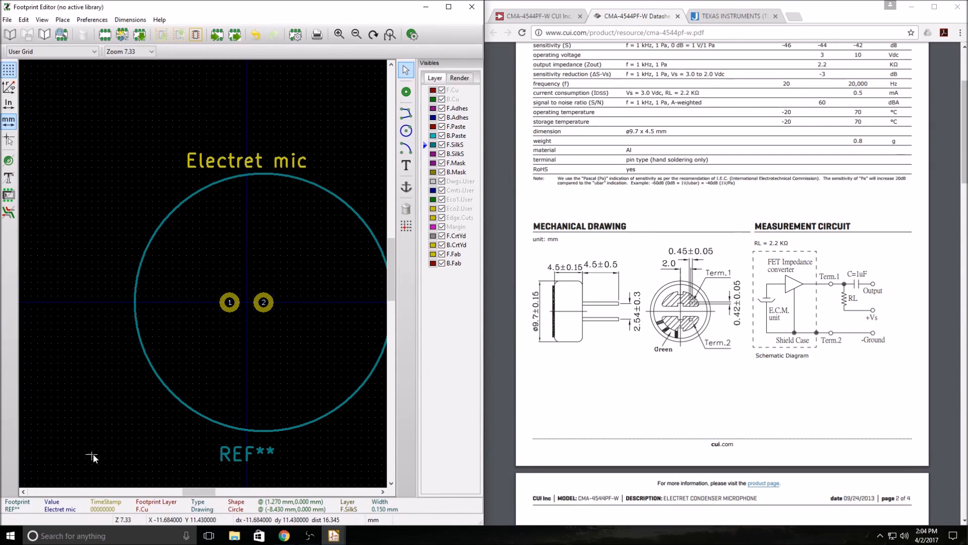
pyautogui.press('e')
pyautogui.moveTo(152, 232); pyautogui.dragTo(87, 226)
pyautogui.write('0')
pyautogui.press('Tab')
pyautogui.press('Tab')
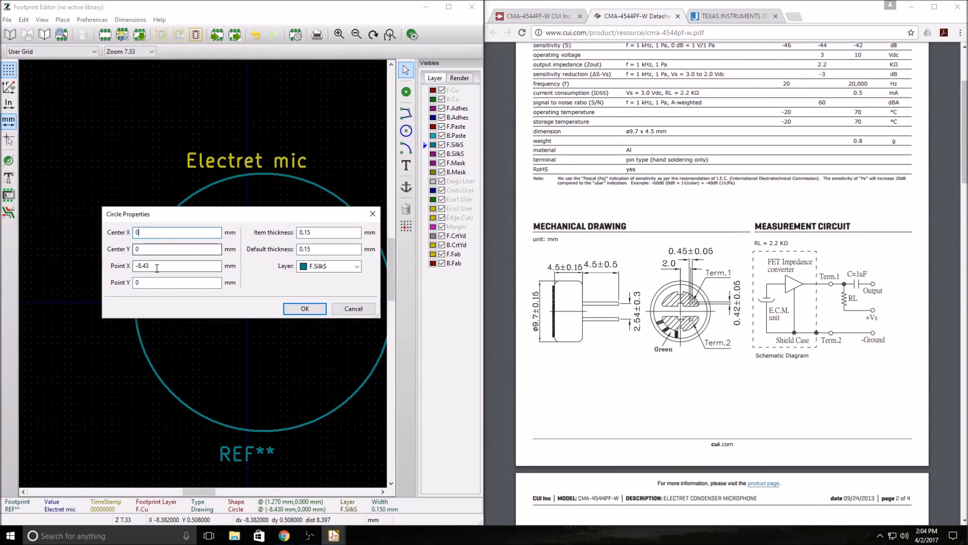
pyautogui.write('9.7')
pyautogui.press('Return')
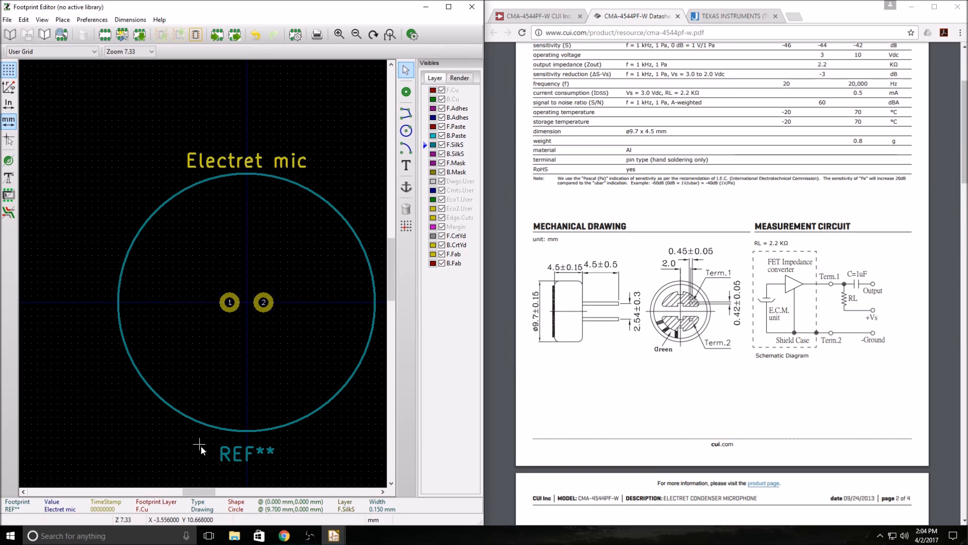
# Check the text properties of the REF** reference label without changing them
pyautogui.doubleClick(241, 453)
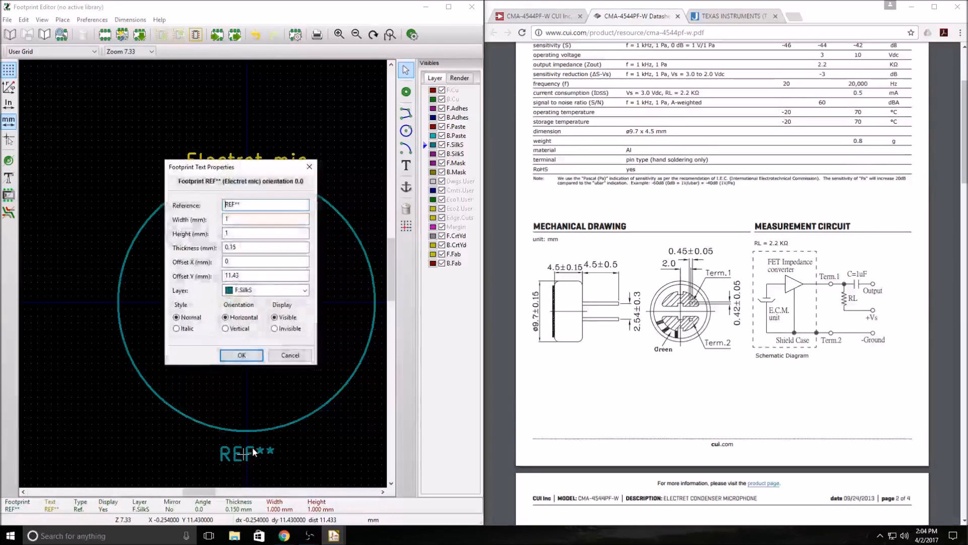
pyautogui.click(283, 354)
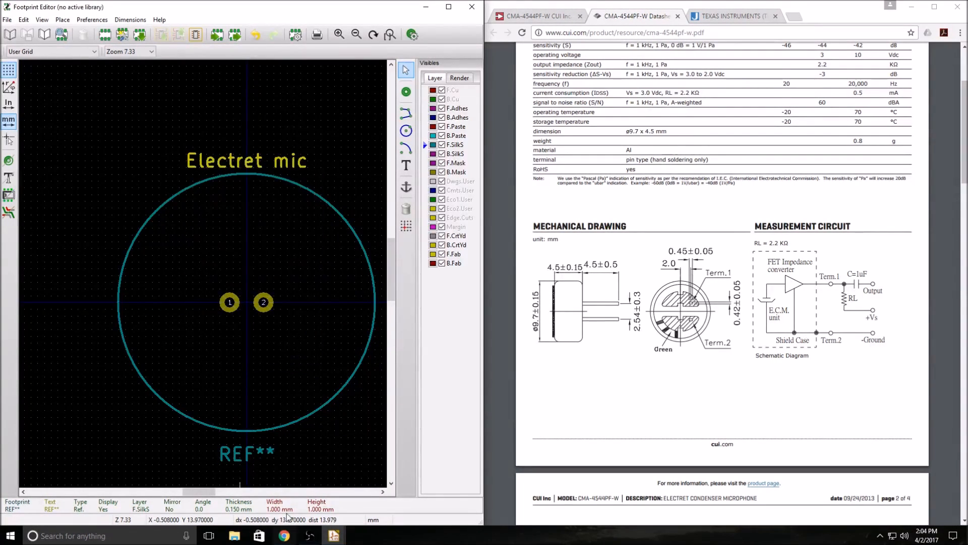
# Move the REF** reference label slightly up, closer to the bottom of the silkscreen circle
pyautogui.doubleClick(247, 453)
pyautogui.click(284, 354)
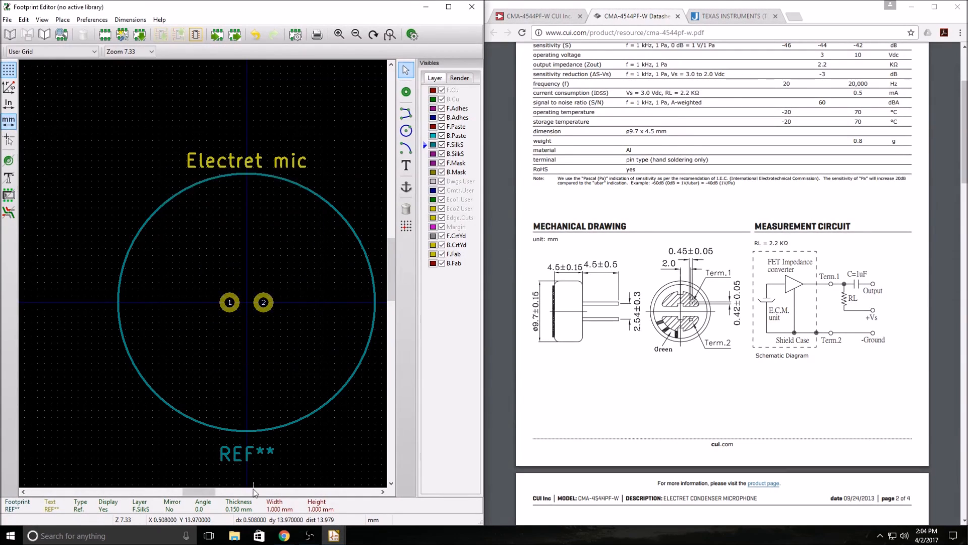
pyautogui.press('m')
pyautogui.click(245, 446)
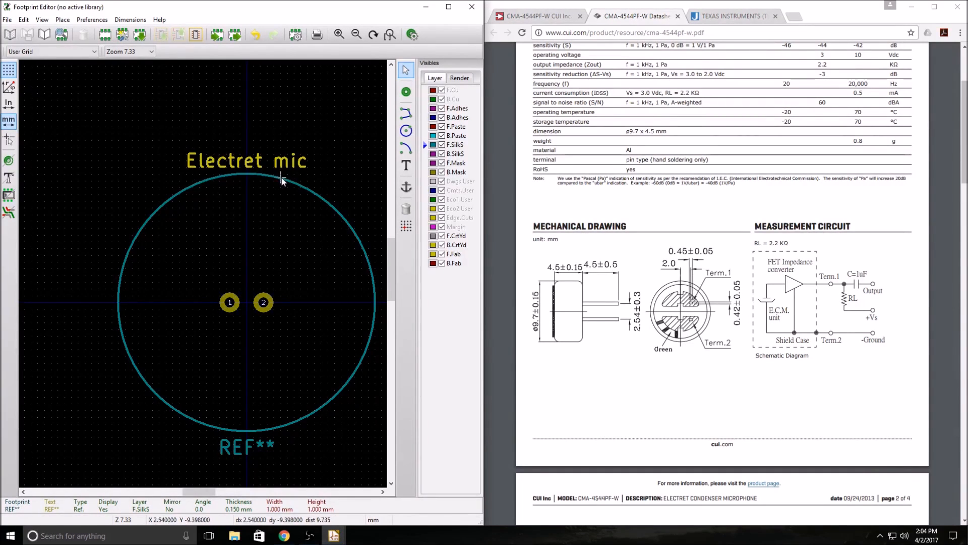
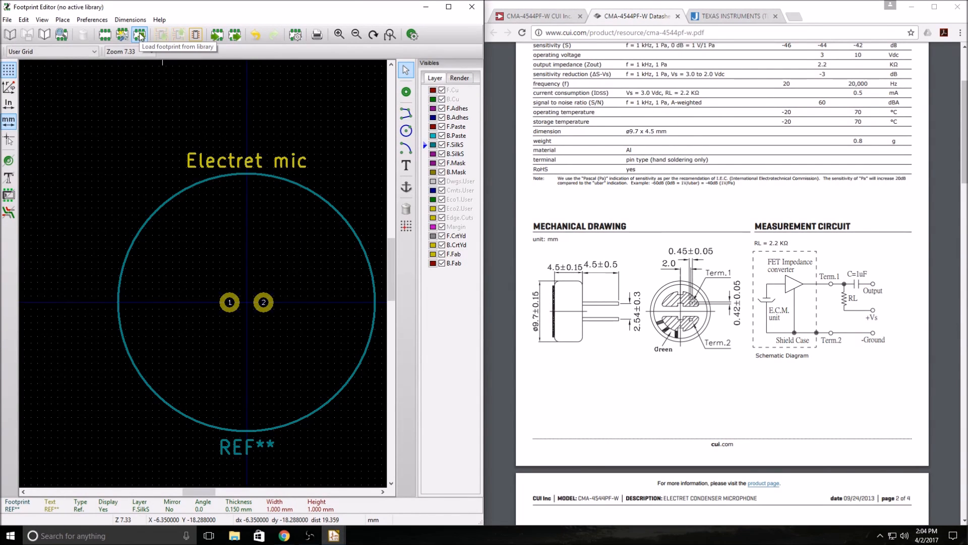
# Create a new footprint library folder named footprints in E:\ECE2001\project1\firstproject and save the Electret mic footprint into it
pyautogui.click(45, 34)
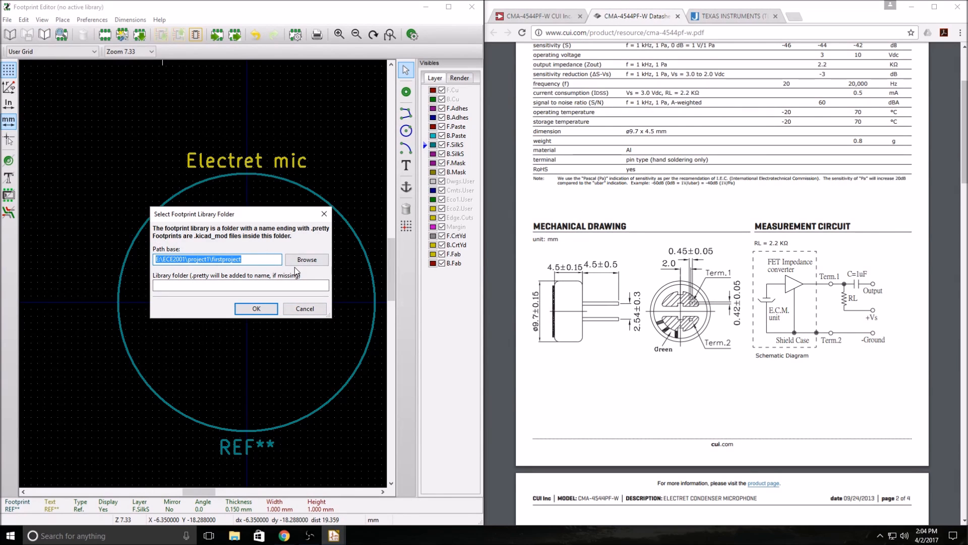
pyautogui.click(309, 258)
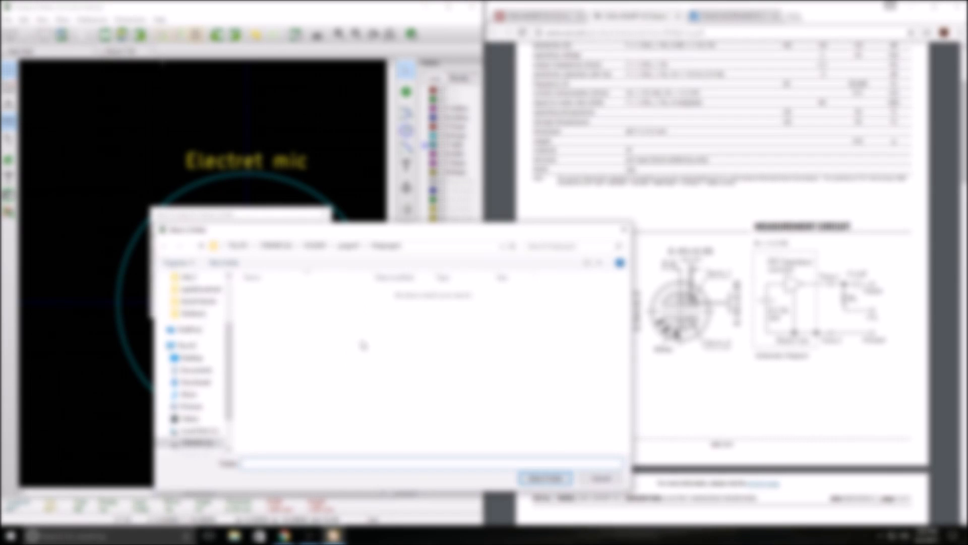
pyautogui.click(224, 262)
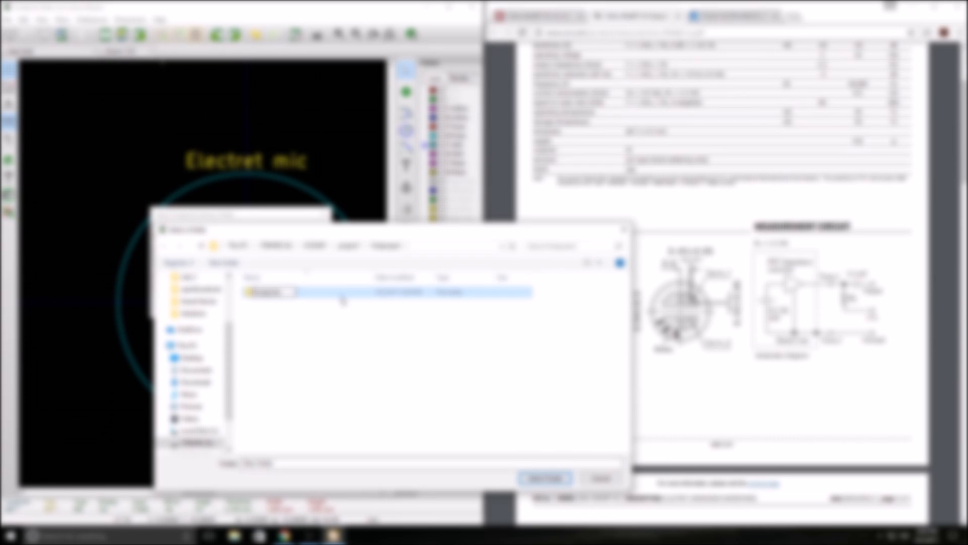
pyautogui.click(545, 478)
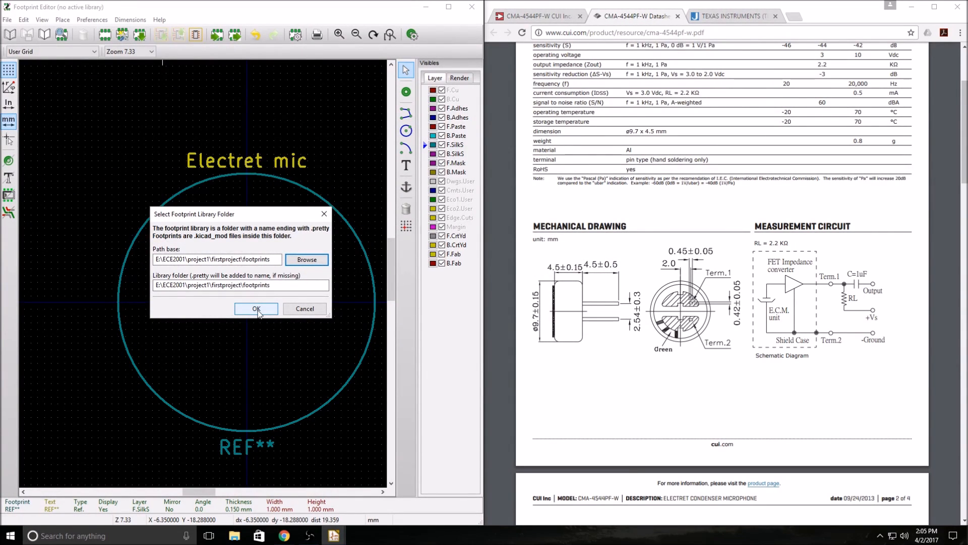
pyautogui.click(256, 310)
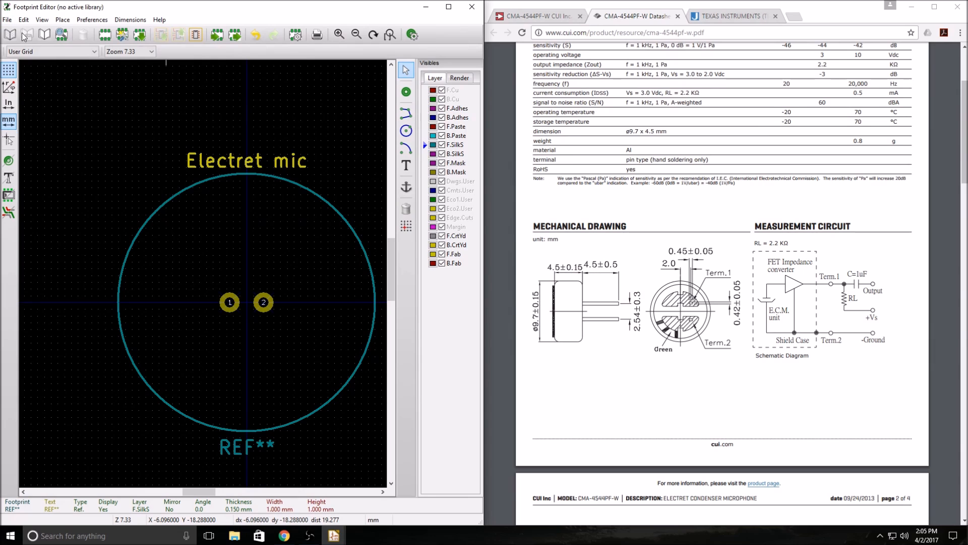
# Start the Add Footprint Libraries Wizard with files on the computer as source and browse to E:\ECE2001\project1\firstproject
pyautogui.click(108, 21)
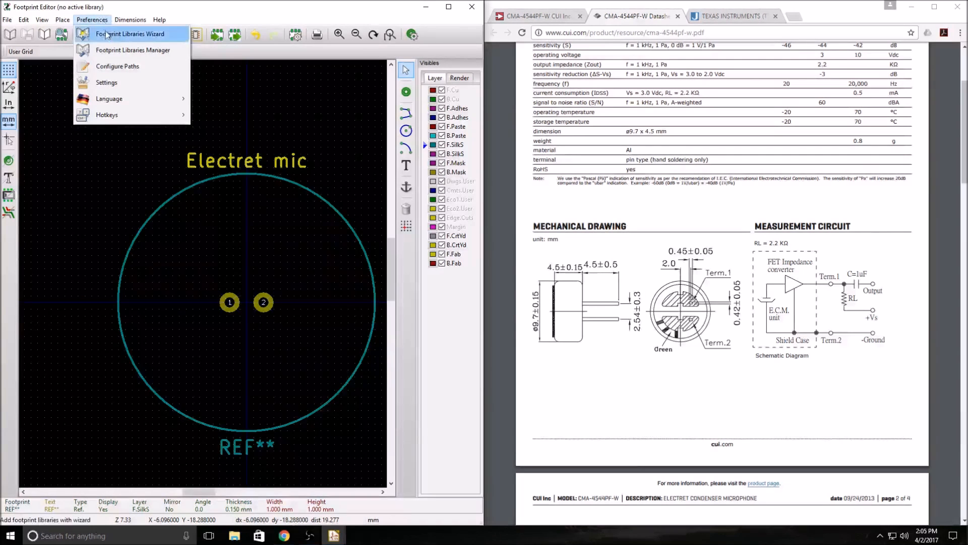
pyautogui.click(123, 35)
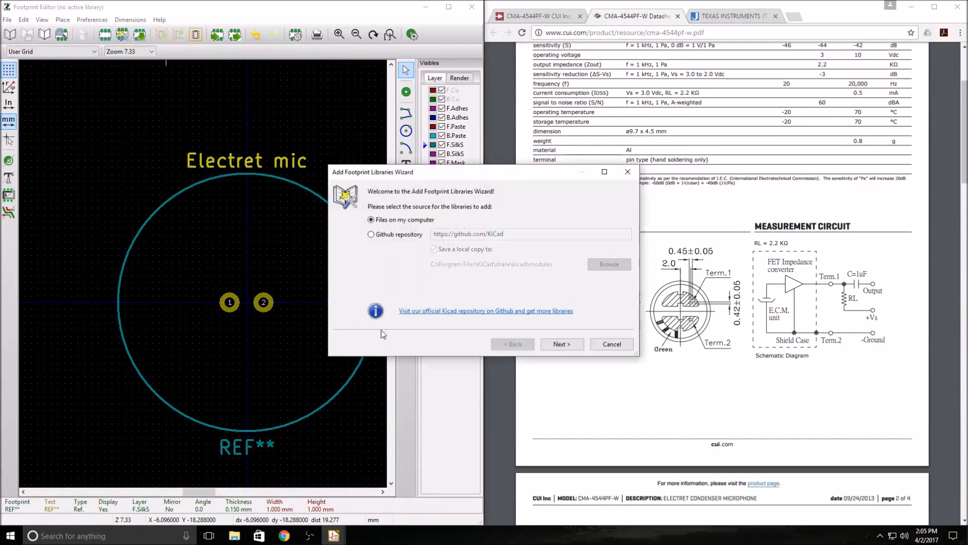
pyautogui.click(561, 344)
pyautogui.scroll(-5, 456, 261)
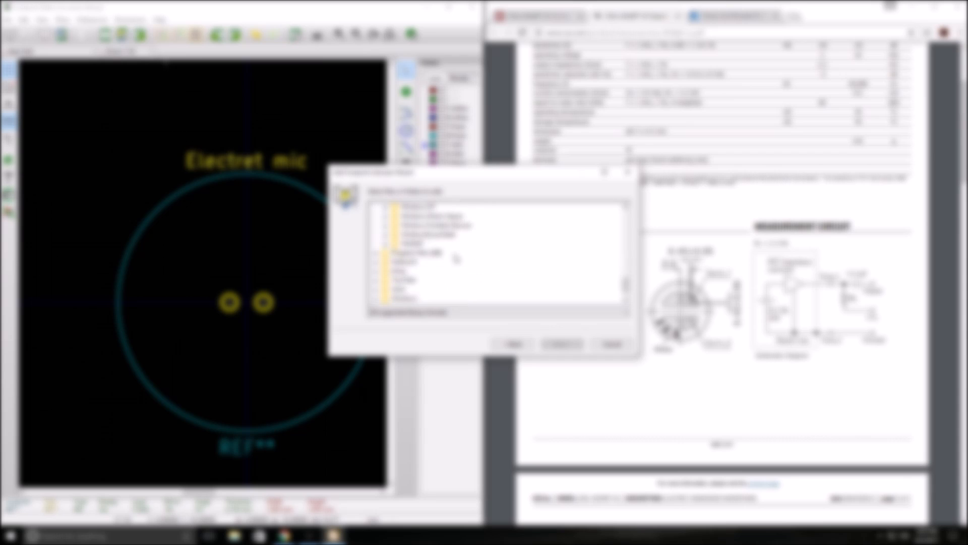
pyautogui.scroll(-1, 438, 268)
pyautogui.doubleClick(396, 291)
pyautogui.scroll(-5, 426, 240)
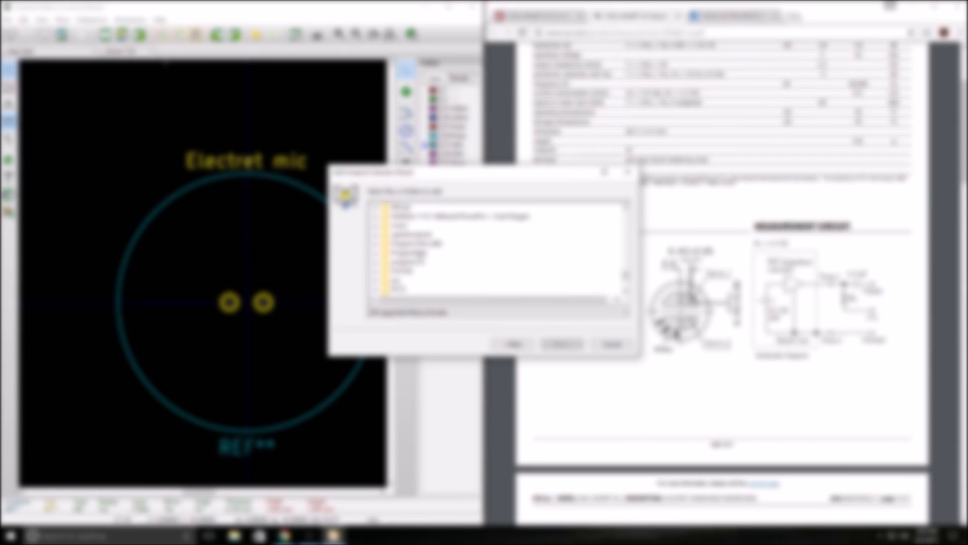
pyautogui.scroll(4, 412, 253)
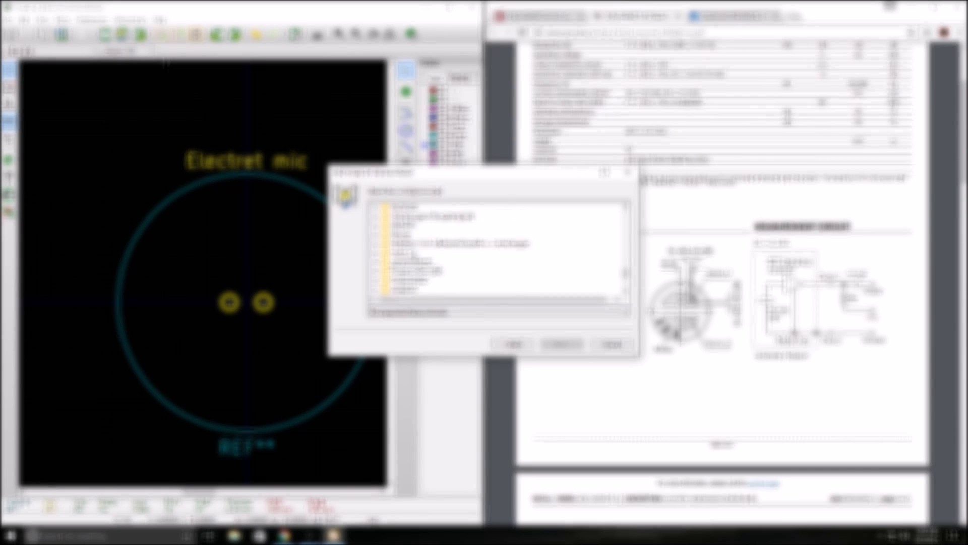
pyautogui.doubleClick(405, 217)
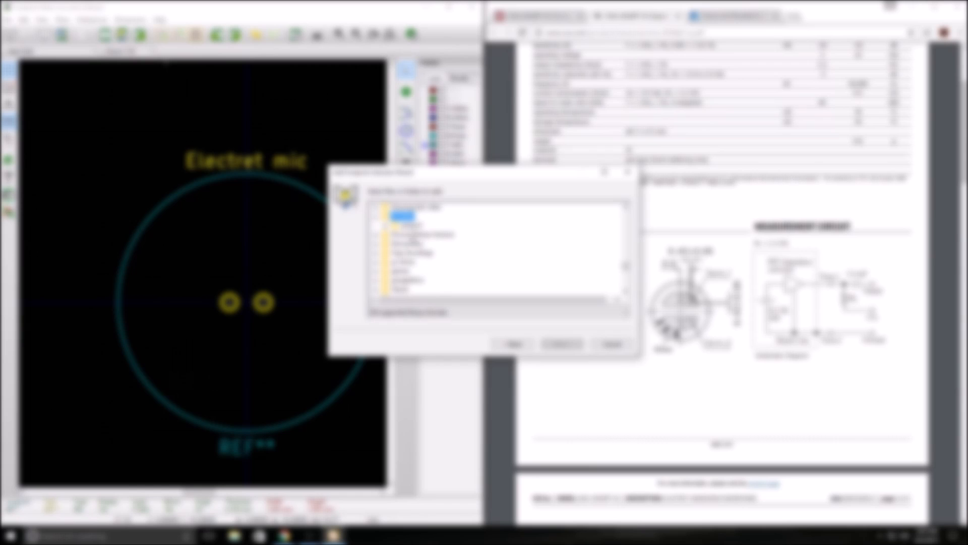
pyautogui.doubleClick(411, 226)
pyautogui.doubleClick(429, 236)
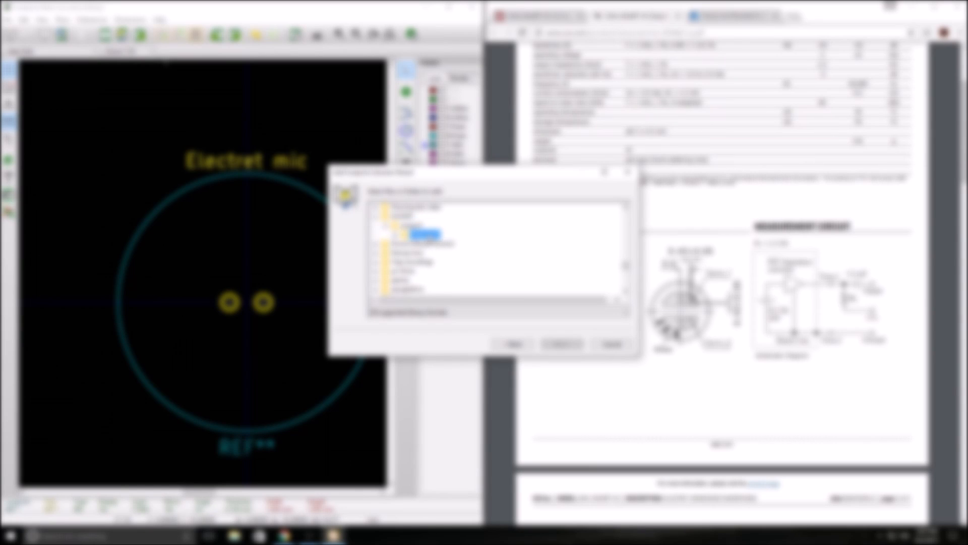
# Select the footprints.pretty library and add it to the global library configuration
pyautogui.click(440, 254)
pyautogui.click(554, 347)
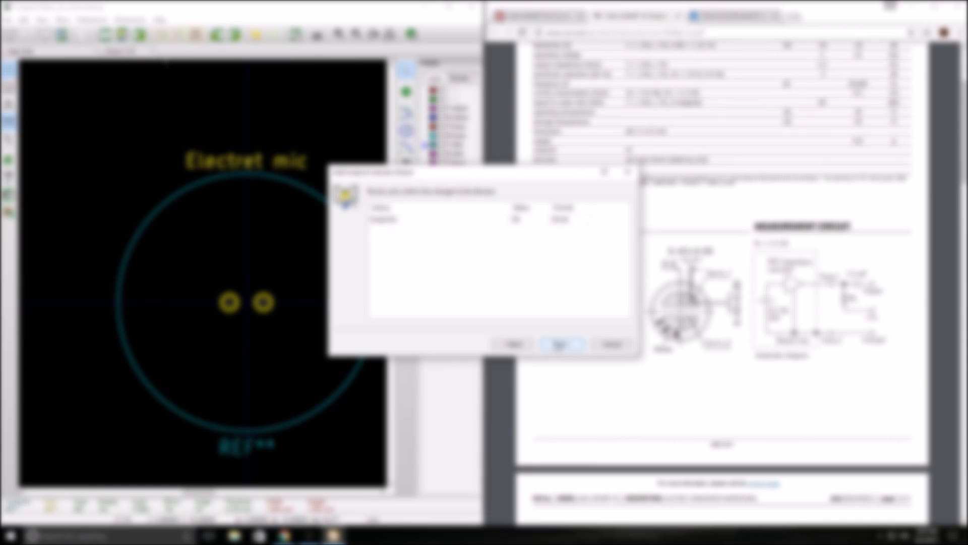
pyautogui.click(561, 346)
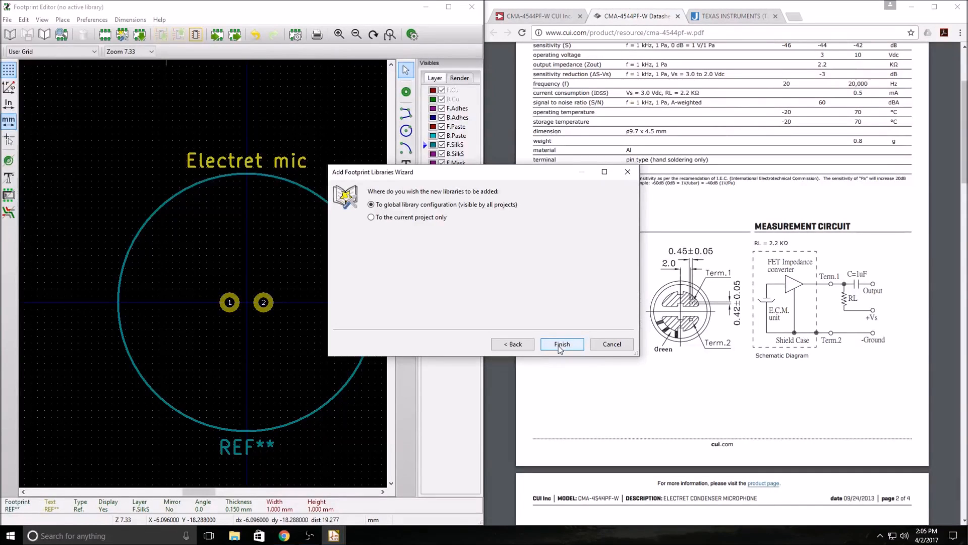
pyautogui.click(558, 346)
# Search the selectable active libraries for the new footprints library
pyautogui.scroll(1, 283, 270)
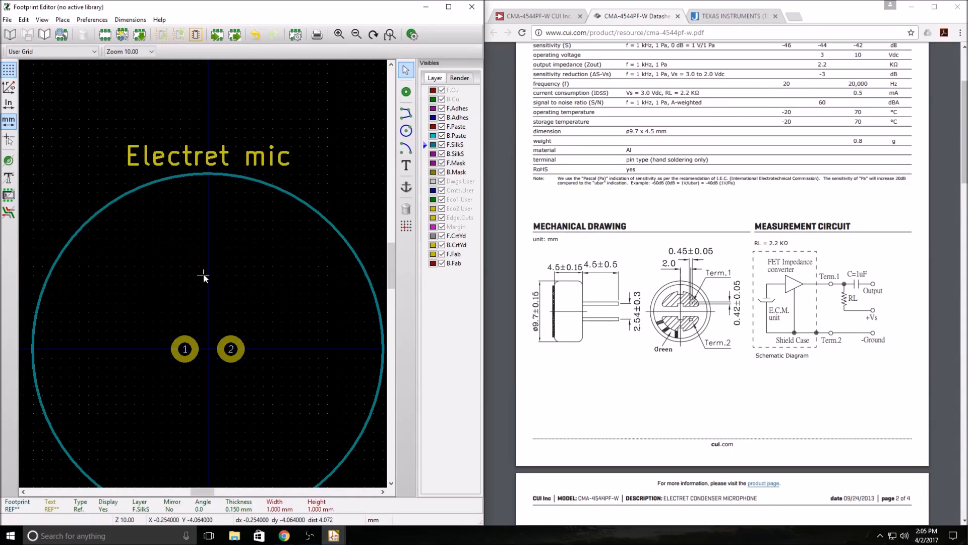
pyautogui.click(10, 35)
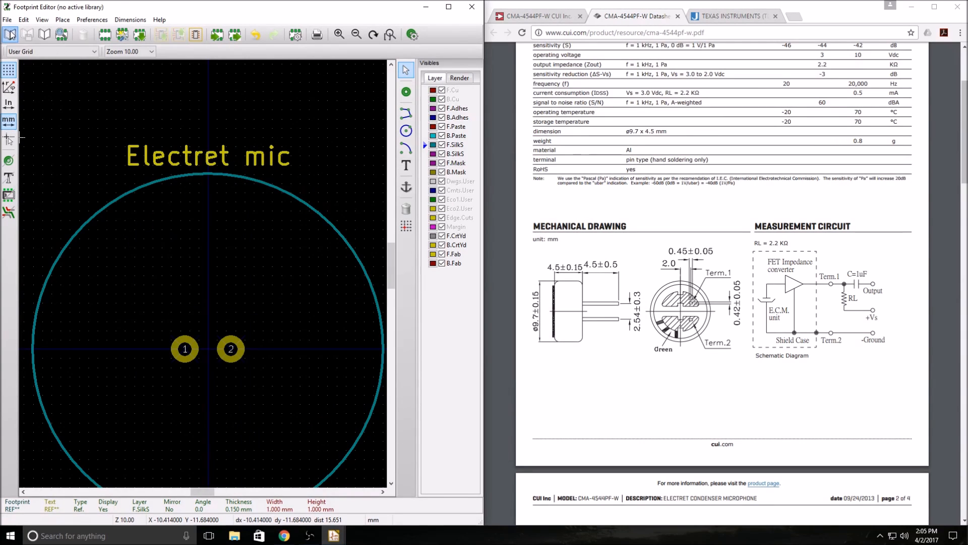
pyautogui.scroll(-20, 170, 260)
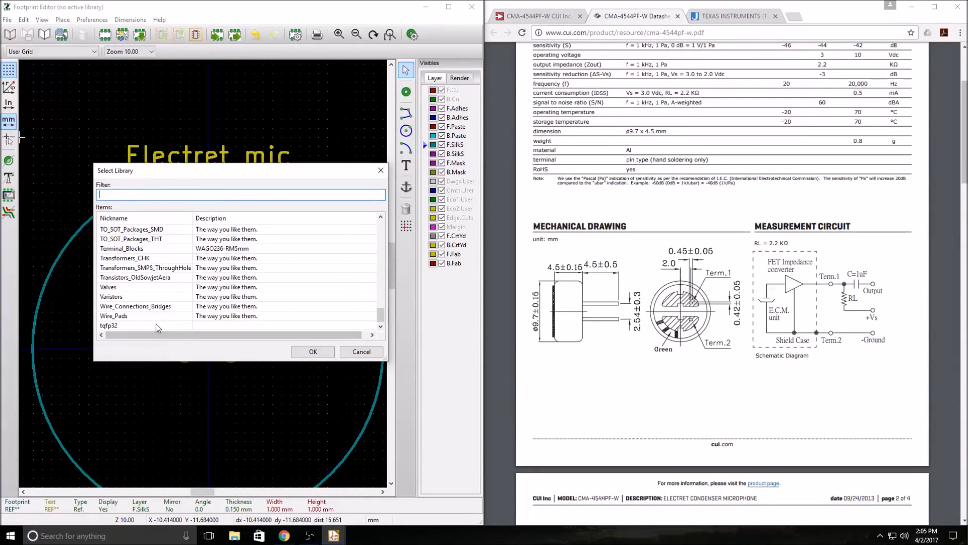
pyautogui.scroll(8, 155, 323)
pyautogui.scroll(15, 147, 316)
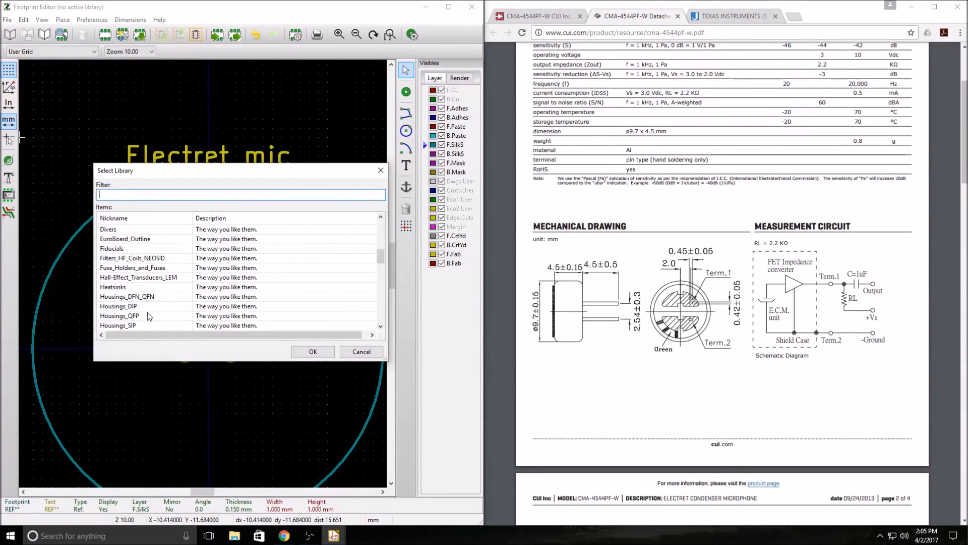
pyautogui.scroll(1, 147, 313)
pyautogui.scroll(-5, 151, 300)
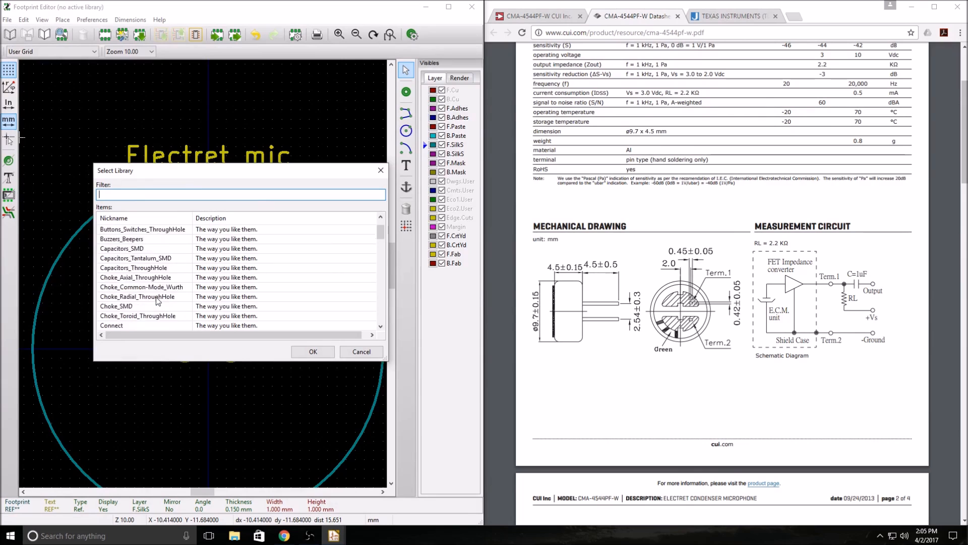
pyautogui.scroll(-6, 156, 286)
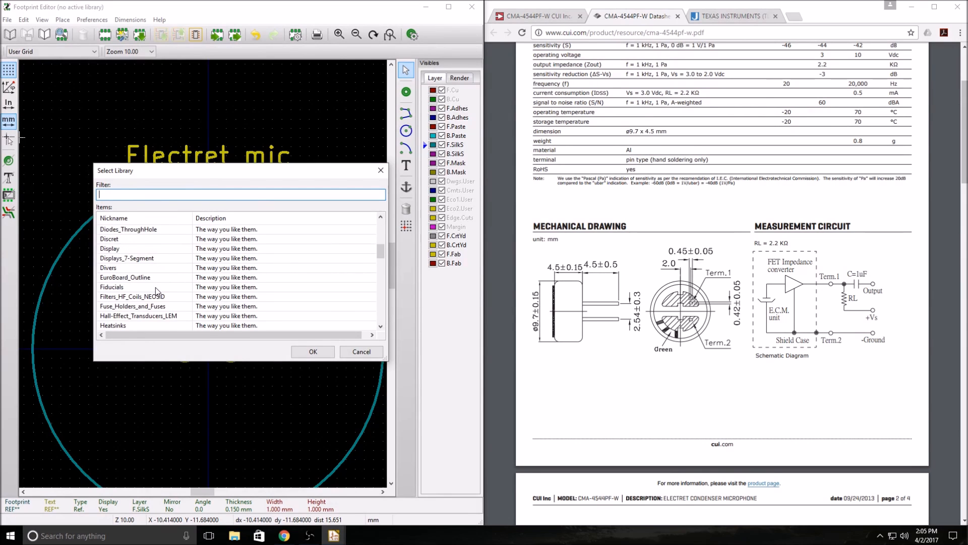
pyautogui.scroll(-6, 155, 287)
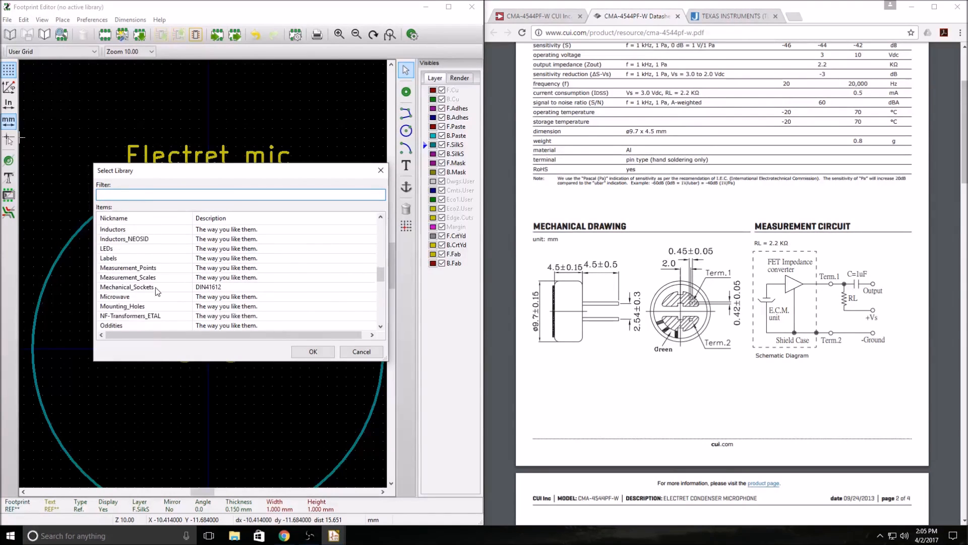
pyautogui.scroll(-6, 156, 287)
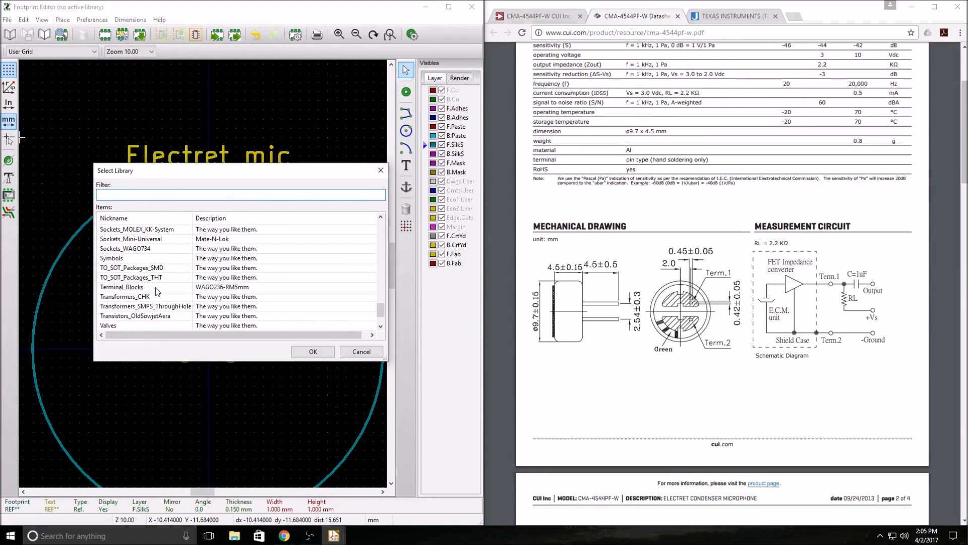
pyautogui.scroll(1, 166, 294)
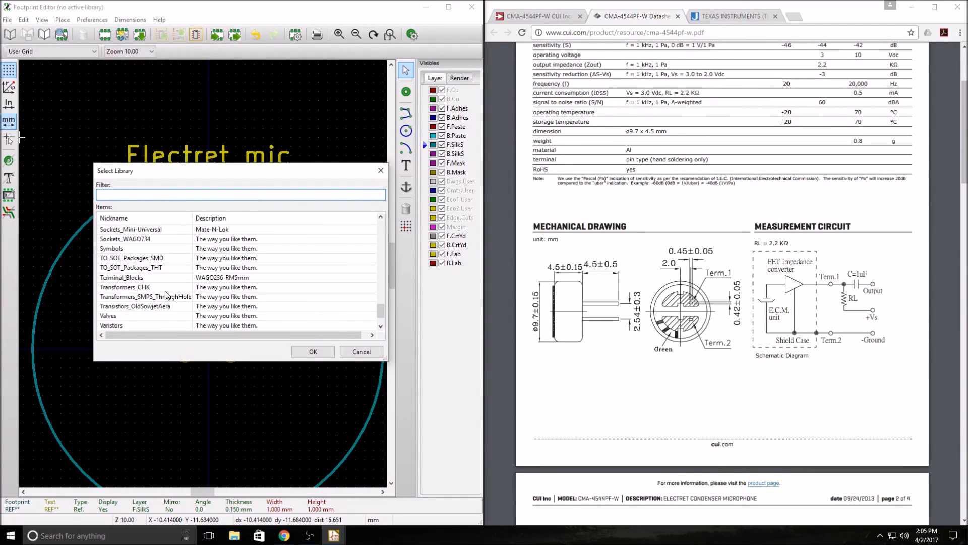
pyautogui.scroll(2, 166, 295)
pyautogui.scroll(2, 165, 290)
pyautogui.scroll(-5, 165, 291)
pyautogui.click(323, 353)
# Check the global PCB library tables for the footprints library entry and its path in the Footprint Libraries Manager
pyautogui.click(130, 20)
pyautogui.moveTo(103, 20)
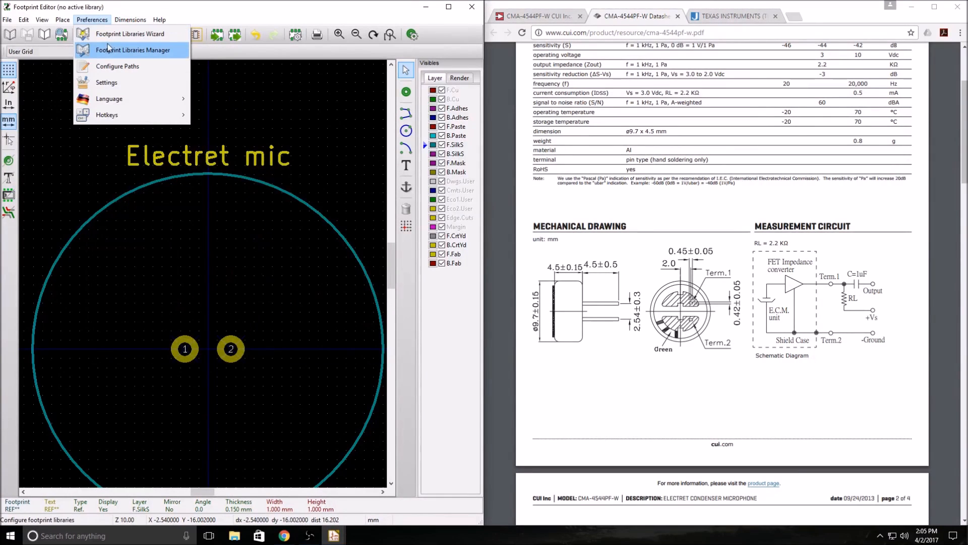
pyautogui.click(111, 49)
pyautogui.scroll(-20, 182, 218)
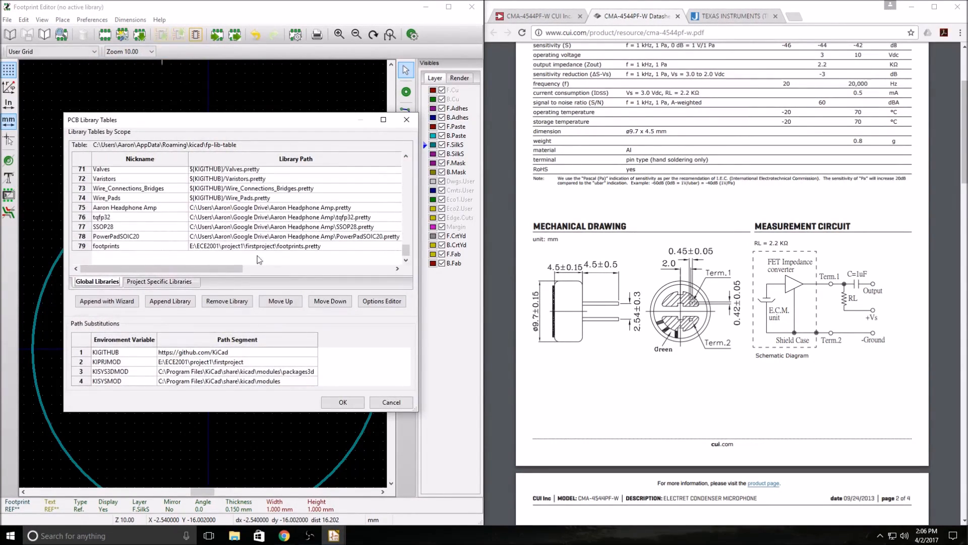
pyautogui.click(347, 402)
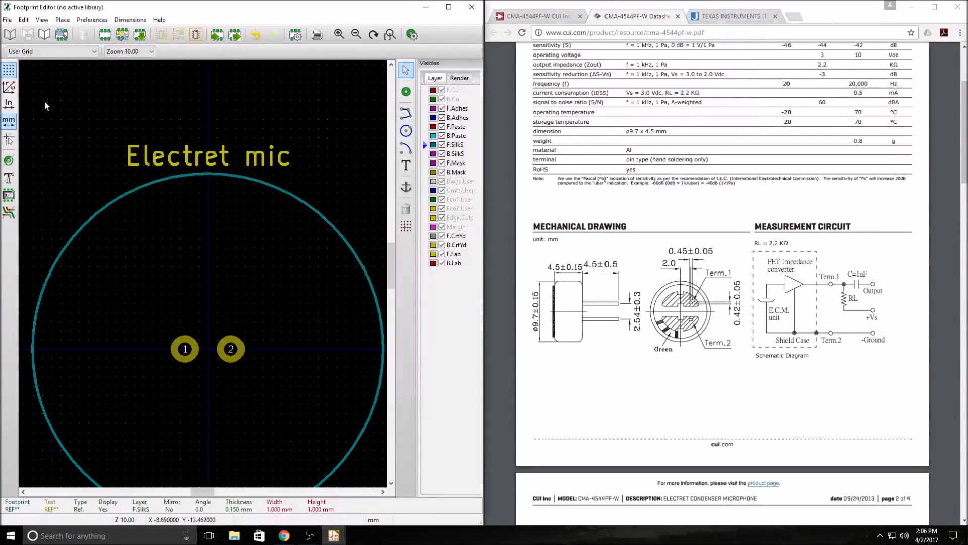
# Recheck the active library selection for the footprints library and leave it without choosing one
pyautogui.click(9, 35)
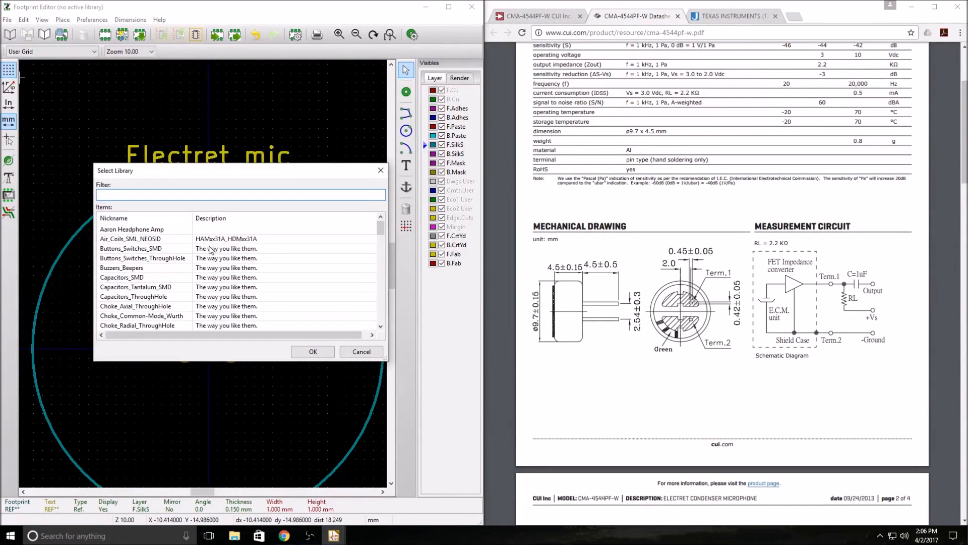
pyautogui.scroll(-20, 210, 249)
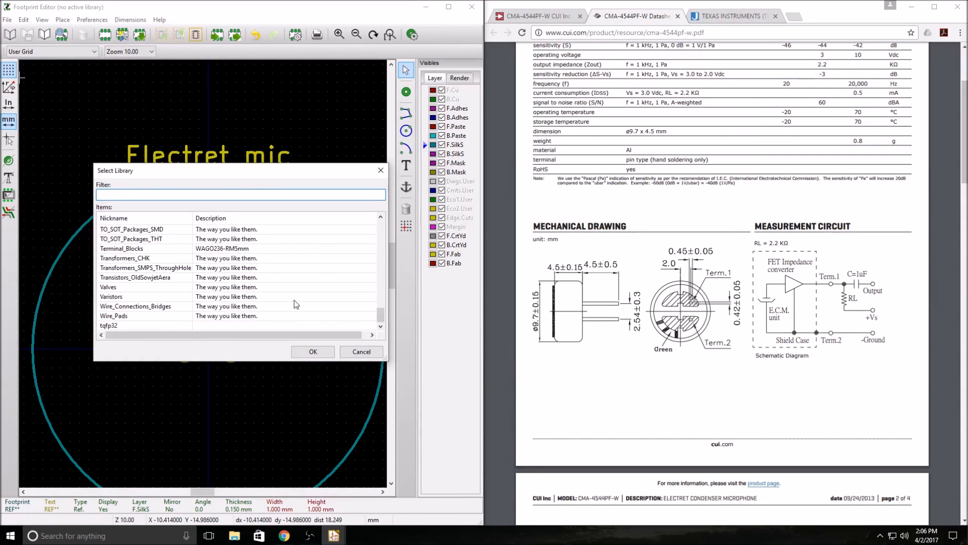
pyautogui.click(372, 353)
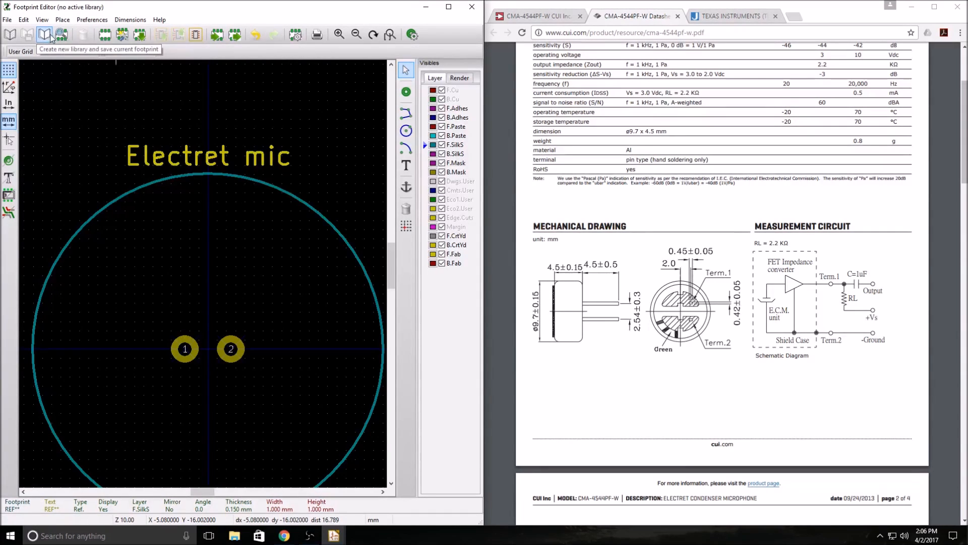
# Try to close the Footprint Editor while saving the changes to the Electret mic footprint
pyautogui.click(472, 7)
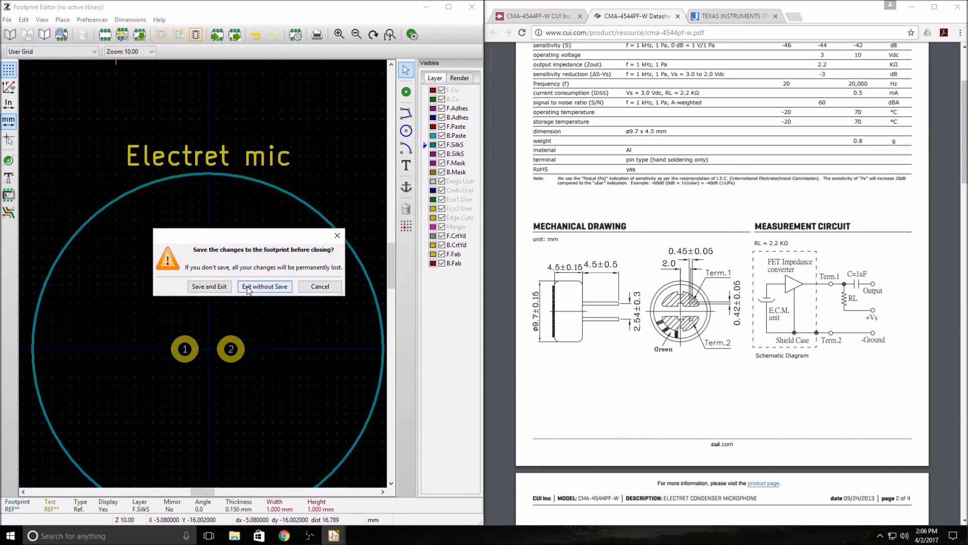
pyautogui.click(220, 292)
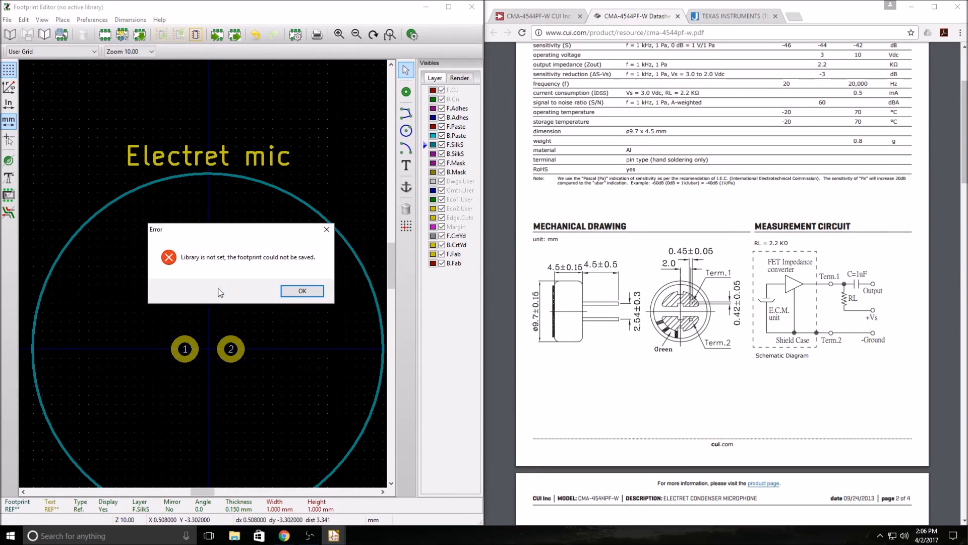
pyautogui.click(297, 291)
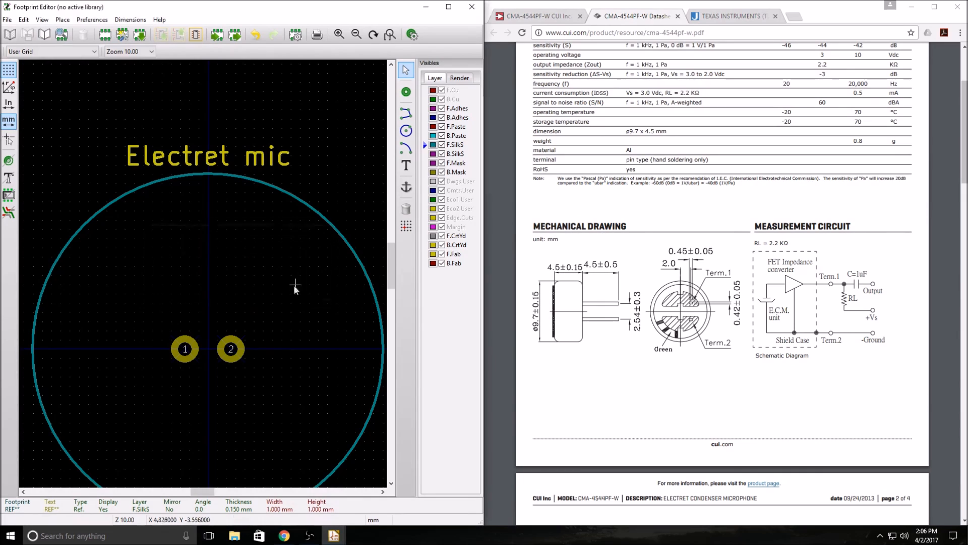
# Close the Footprint Editor without saving the Electret mic footprint, and close the firstproject schematic with its changes saved
pyautogui.click(470, 9)
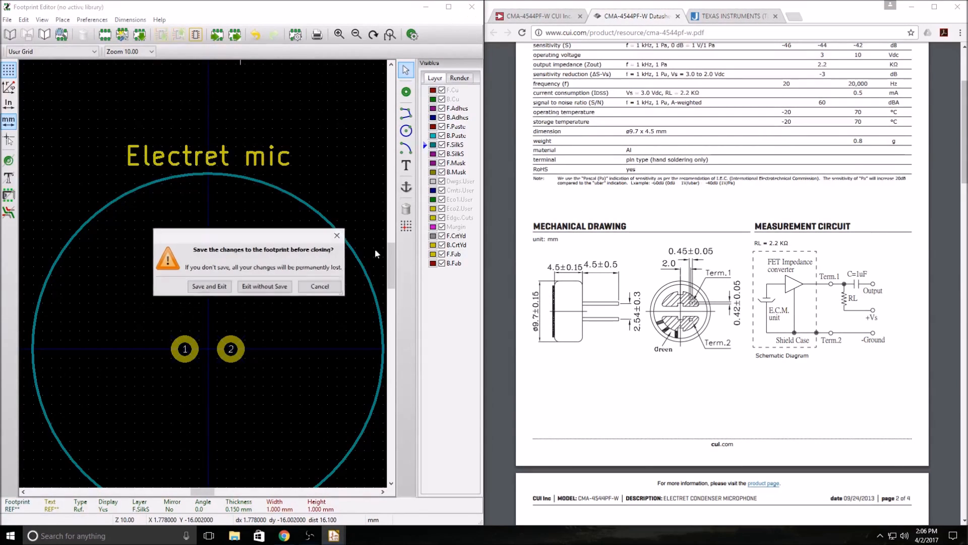
pyautogui.click(276, 286)
pyautogui.click(463, 6)
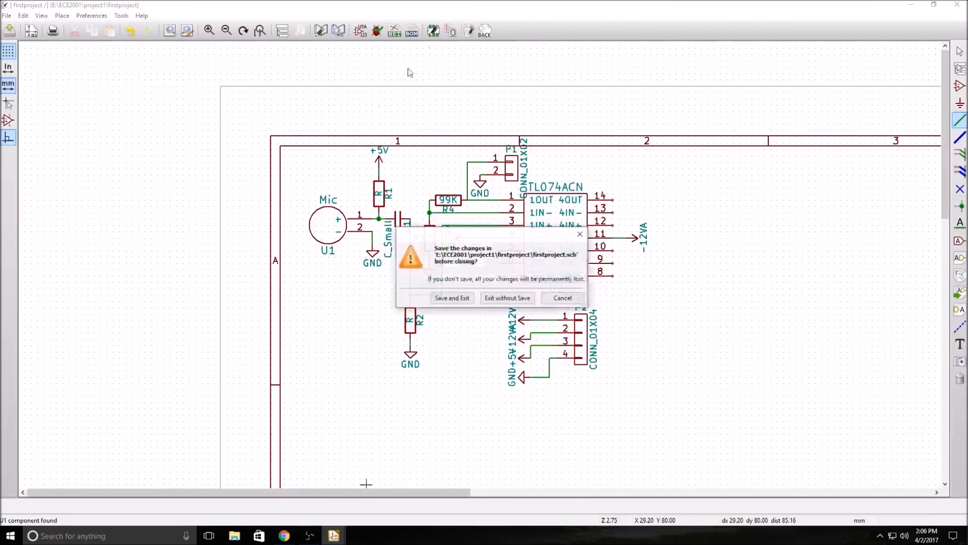
pyautogui.click(456, 300)
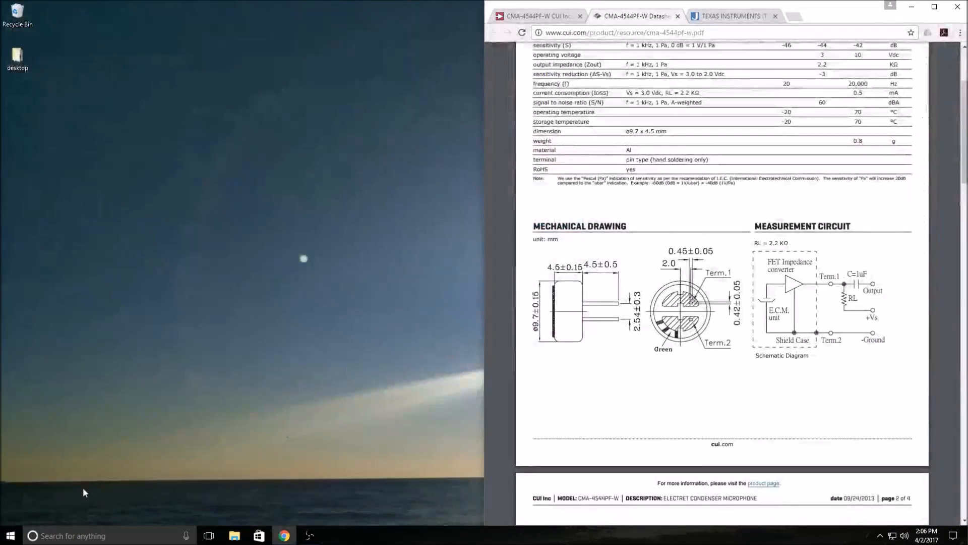
# Relaunch KiCad with firstproject and open the PCB Footprint Editor
pyautogui.click(106, 534)
pyautogui.write('kic')
pyautogui.press('Return')
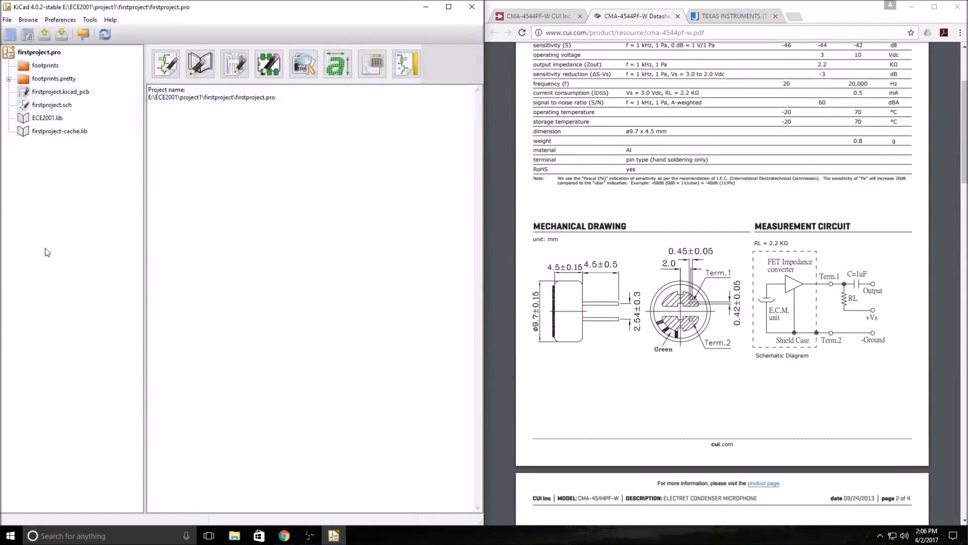
pyautogui.click(269, 63)
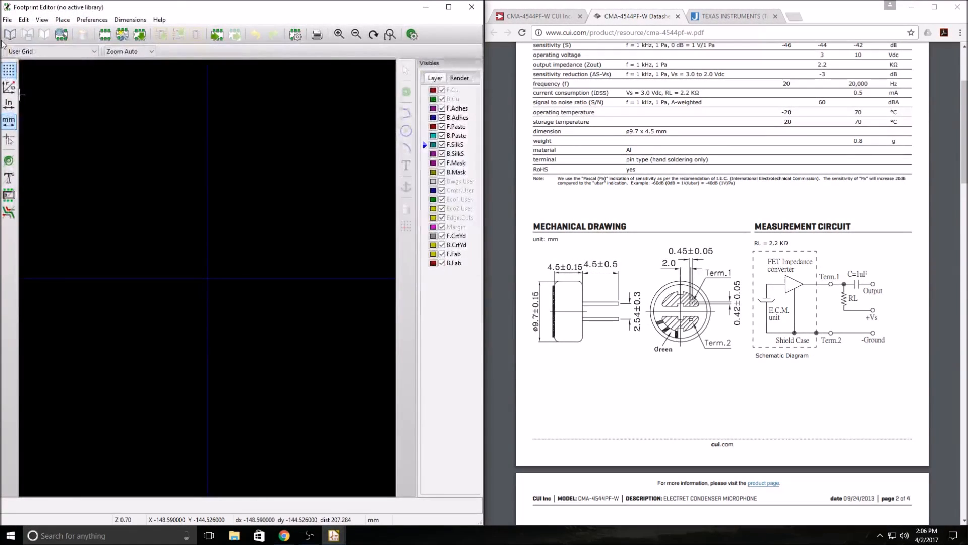
# Set the footprints library as the active library in the Footprint Editor
pyautogui.click(10, 34)
pyautogui.scroll(-15, 224, 241)
pyautogui.scroll(-3, 225, 241)
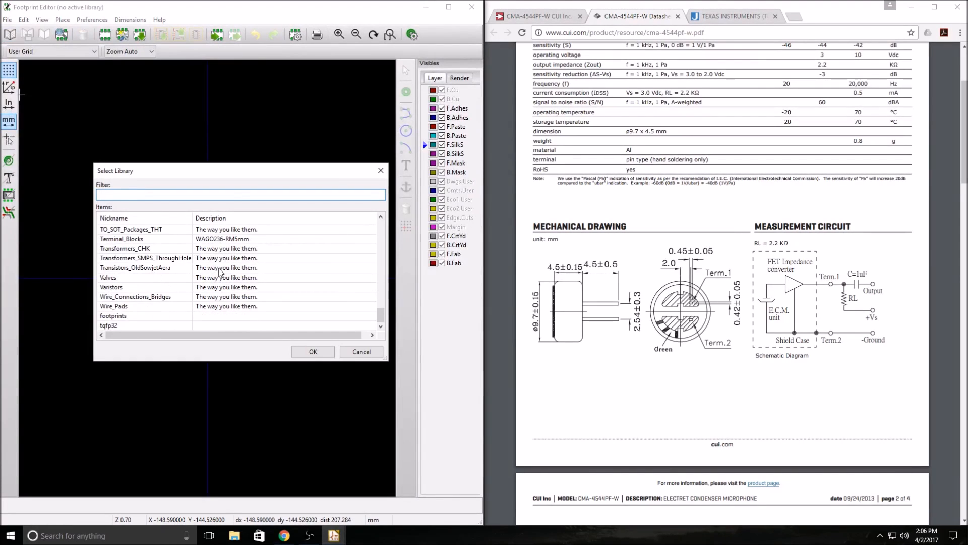
pyautogui.click(139, 316)
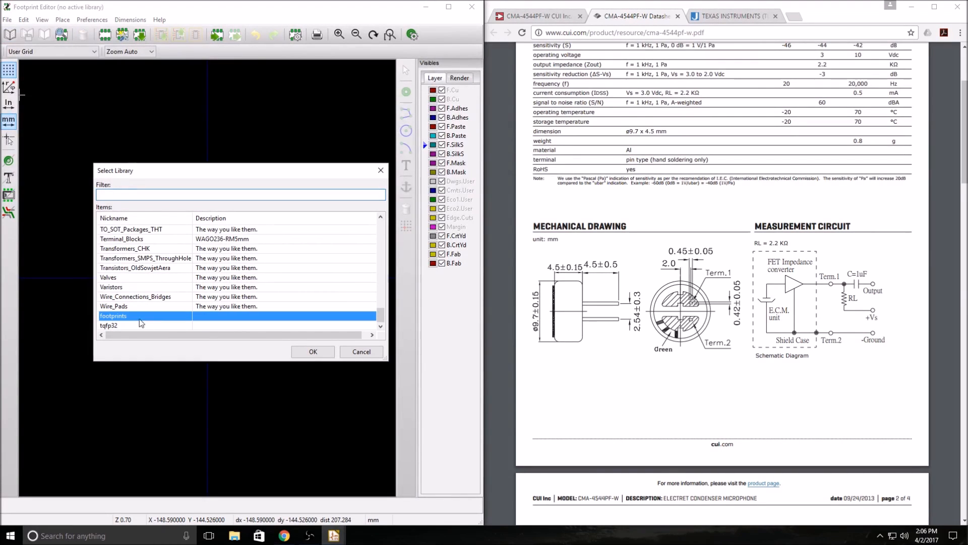
pyautogui.click(311, 350)
# Create a new footprint named Microphone in the active footprints library
pyautogui.scroll(1, 140, 248)
pyautogui.scroll(-1, 203, 275)
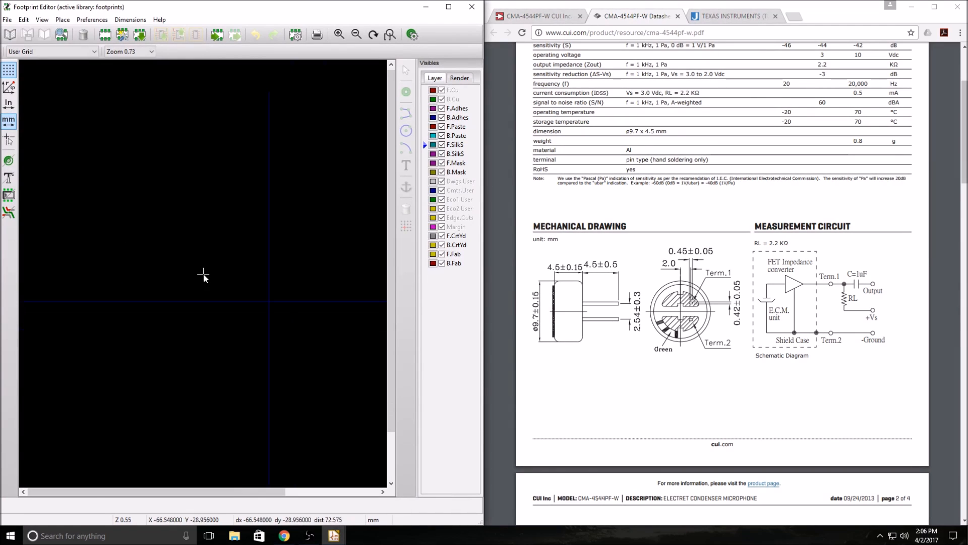
pyautogui.scroll(1, 304, 310)
pyautogui.scroll(-1, 204, 275)
pyautogui.scroll(1, 155, 264)
pyautogui.scroll(2, 203, 275)
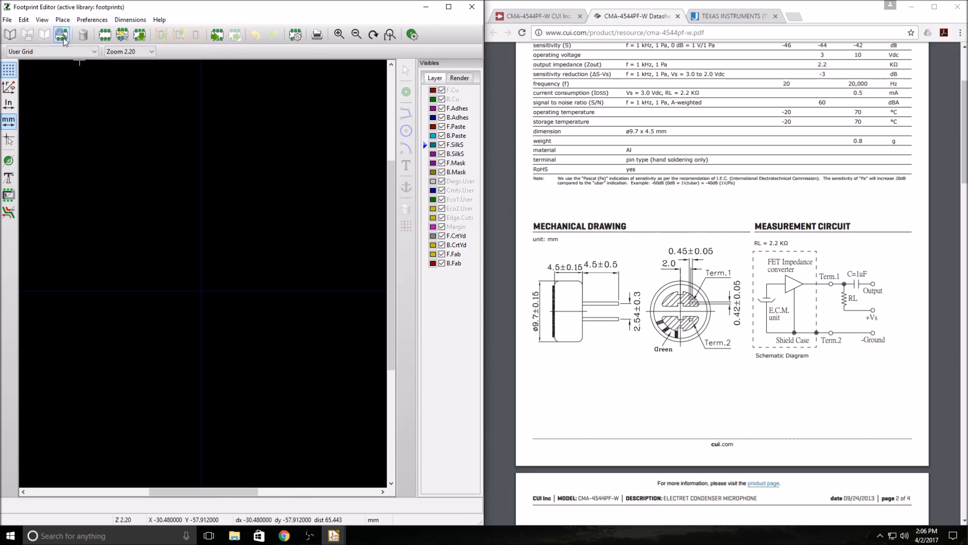
pyautogui.click(105, 35)
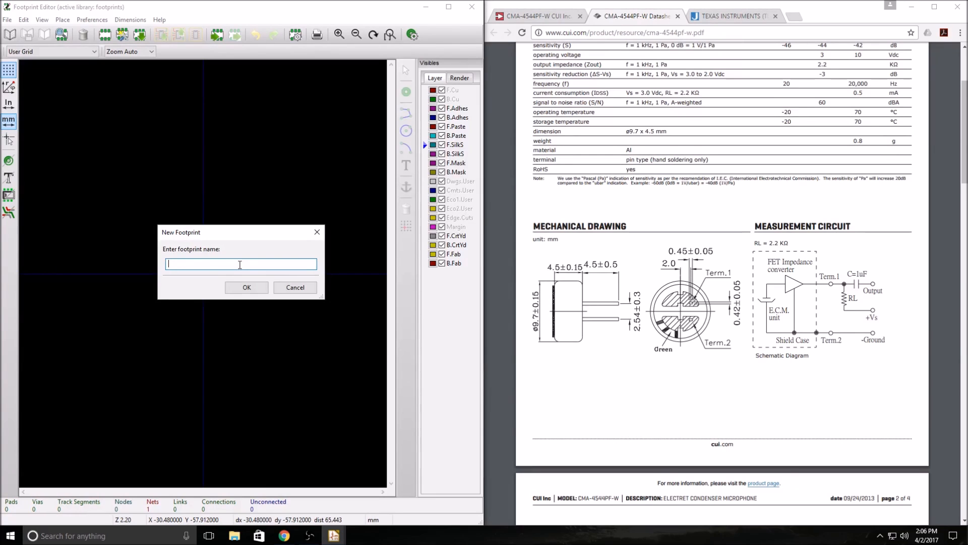
pyautogui.write('Microphone')
pyautogui.click(244, 287)
pyautogui.scroll(-1, 219, 280)
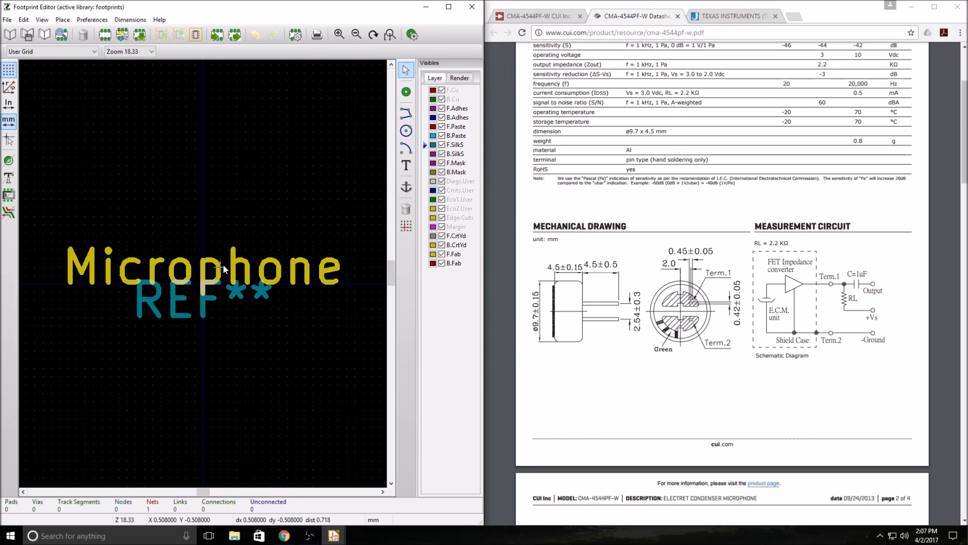
# Move the Microphone value text well above the origin and the REF** text below it
pyautogui.press('m')
pyautogui.click(204, 117)
pyautogui.press('m')
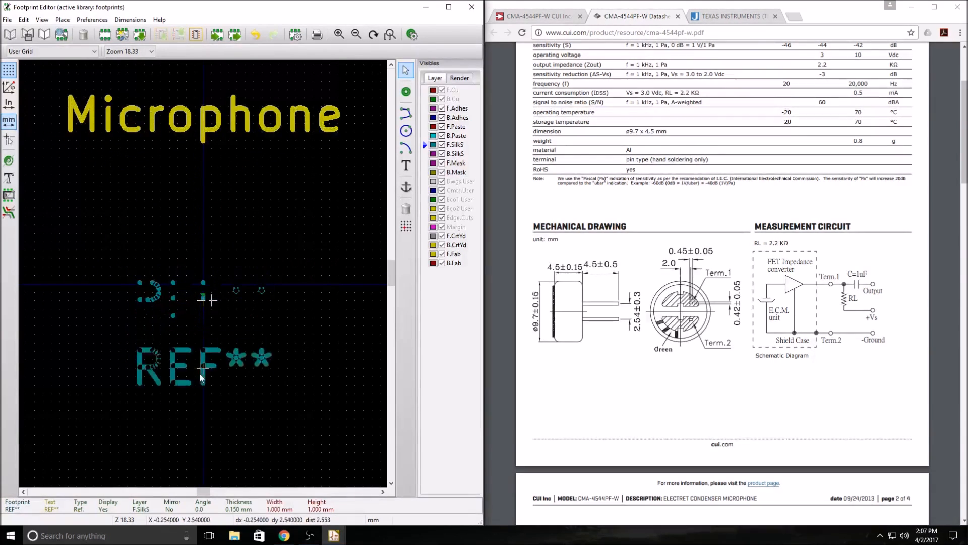
pyautogui.click(205, 411)
# Place two pads on the horizontal axis, pad 1 at the origin and pad 2 about 2 mm to its right
pyautogui.click(406, 91)
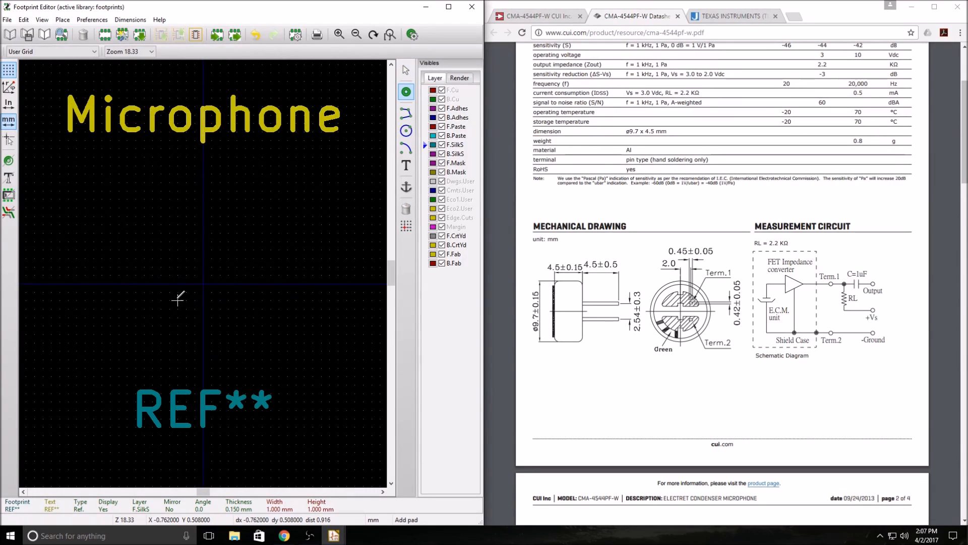
pyautogui.click(203, 283)
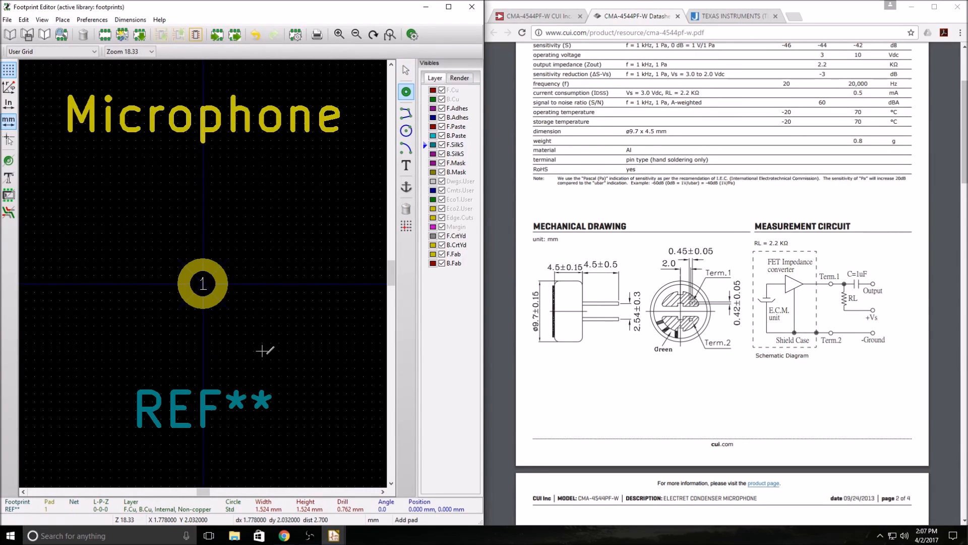
pyautogui.click(271, 284)
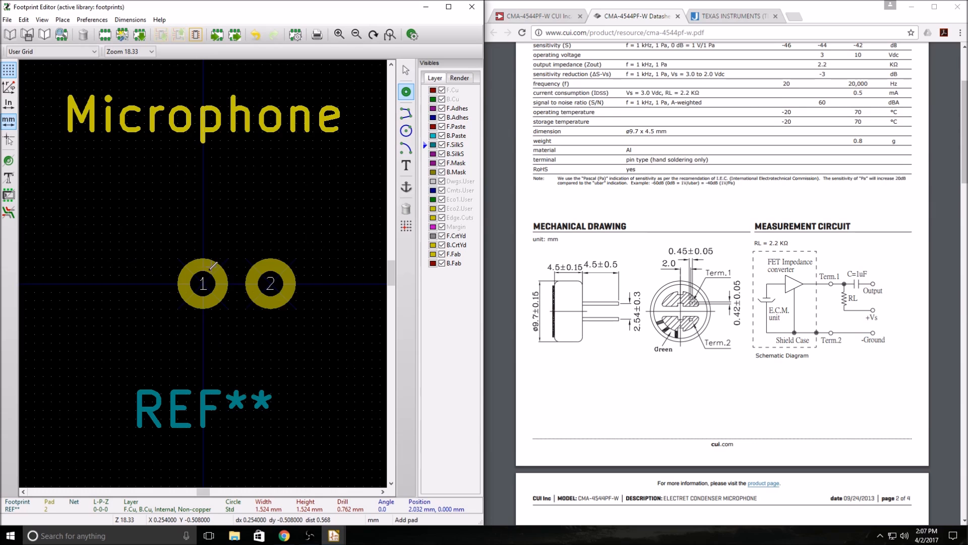
# Set the X position of pad 1 to -1.27 mm and that of pad 2 to 1.27 mm
pyautogui.doubleClick(203, 283)
pyautogui.moveTo(155, 193); pyautogui.dragTo(64, 187)
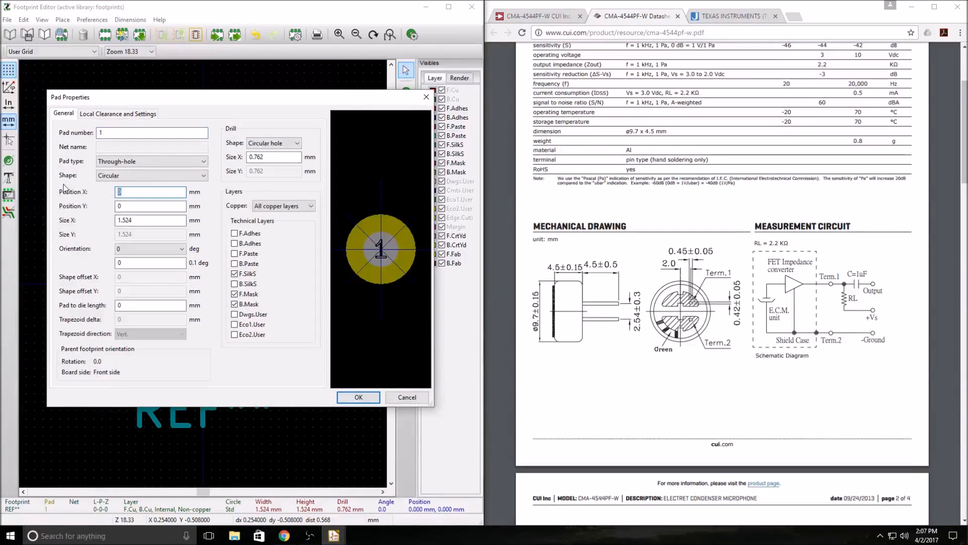
pyautogui.write('-1.27')
pyautogui.press('Return')
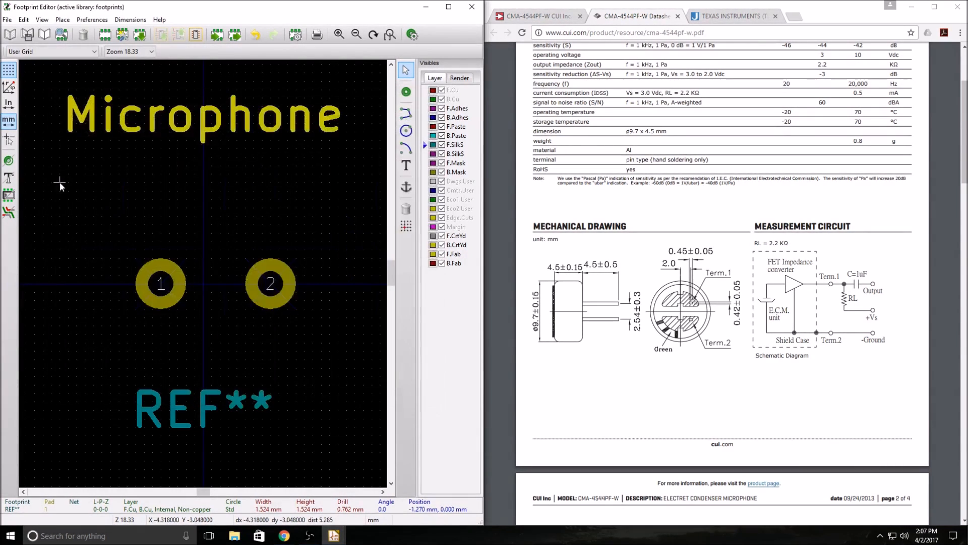
pyautogui.doubleClick(280, 290)
pyautogui.moveTo(151, 193); pyautogui.dragTo(84, 181)
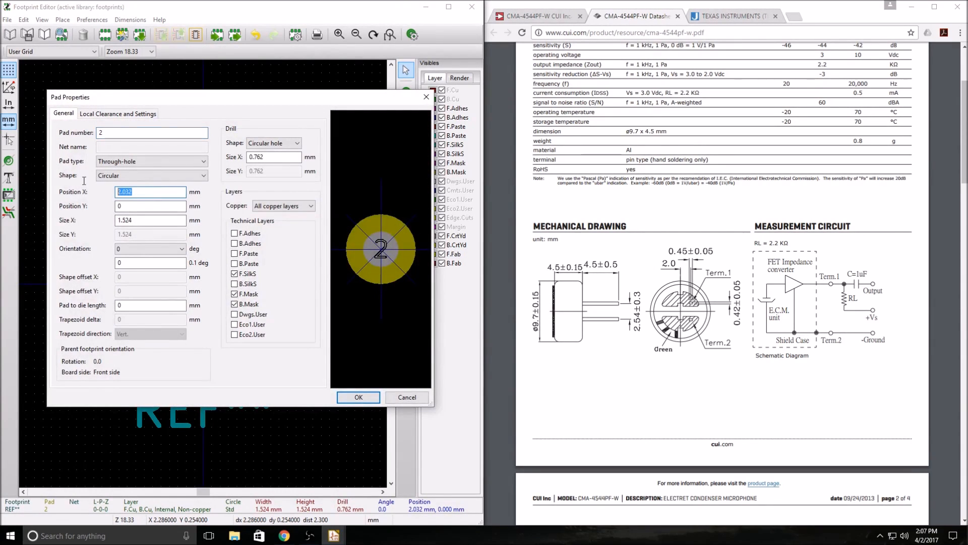
pyautogui.write('1.27')
pyautogui.press('Return')
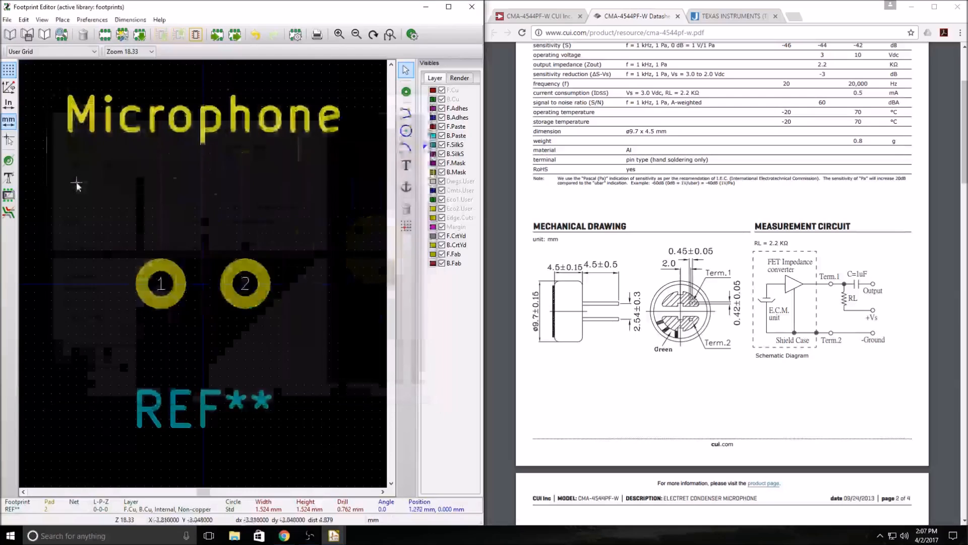
# Draw a silkscreen circle centred on the origin around both pads, with a radius of about 3.3 mm
pyautogui.click(406, 130)
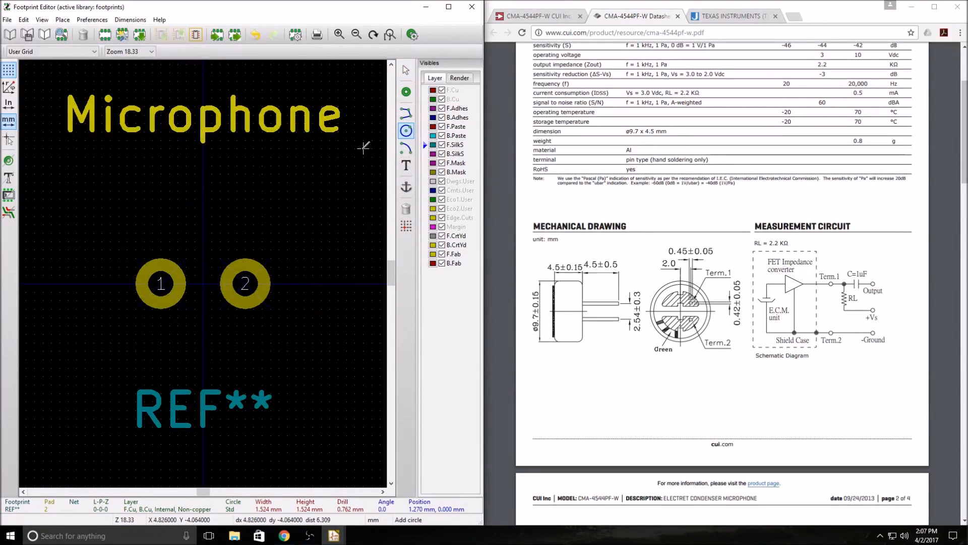
pyautogui.moveTo(203, 283); pyautogui.dragTo(211, 249)
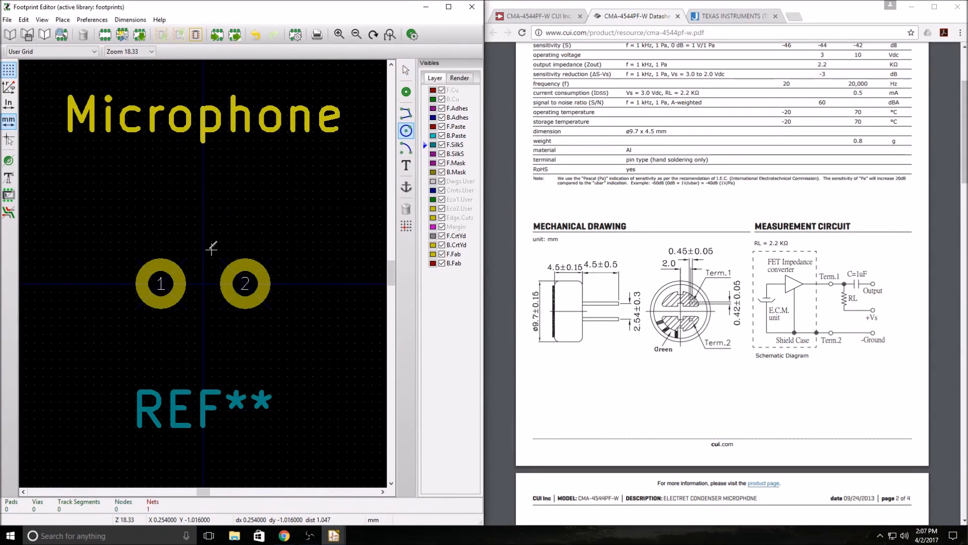
pyautogui.click(203, 283)
pyautogui.click(228, 173)
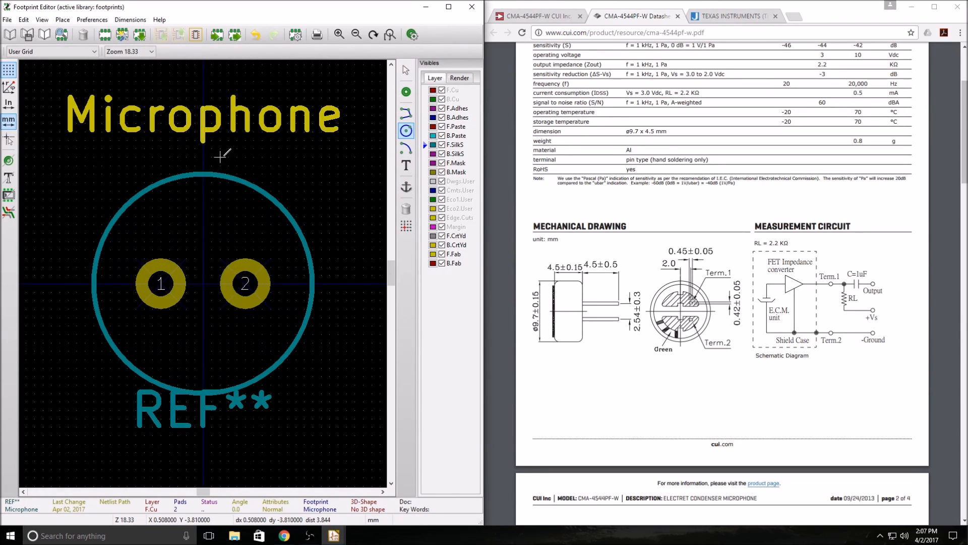
pyautogui.press('e')
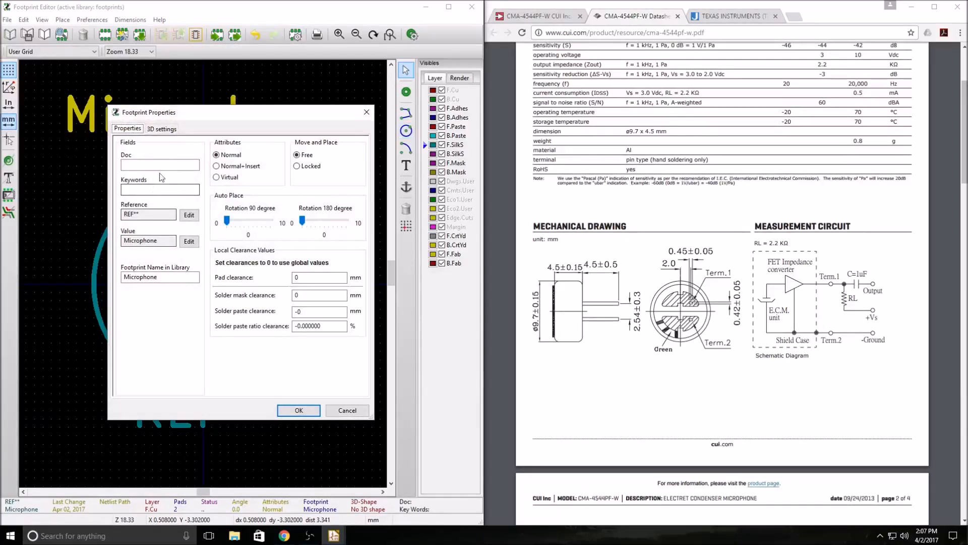
pyautogui.click(298, 410)
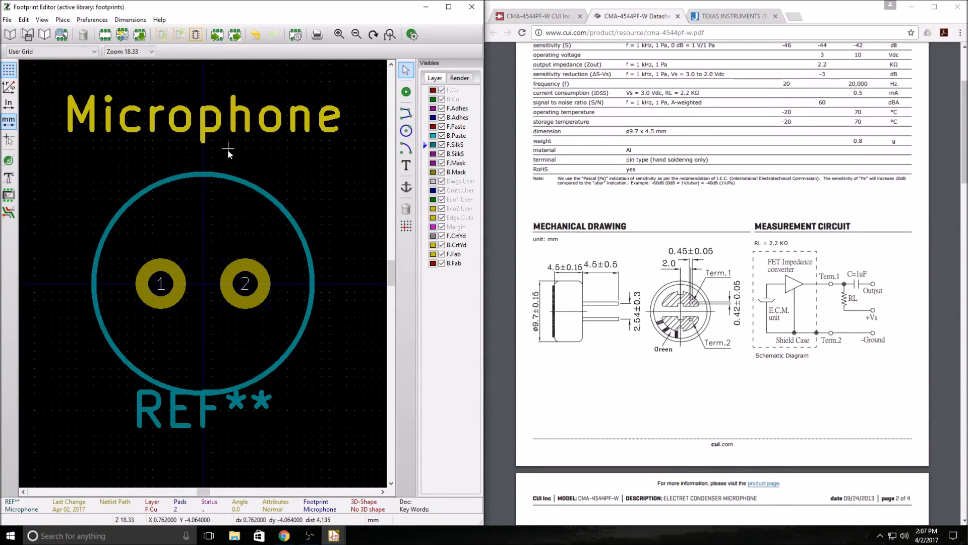
# Set the Point Y of the silkscreen circle to 9.7 mm
pyautogui.doubleClick(203, 174)
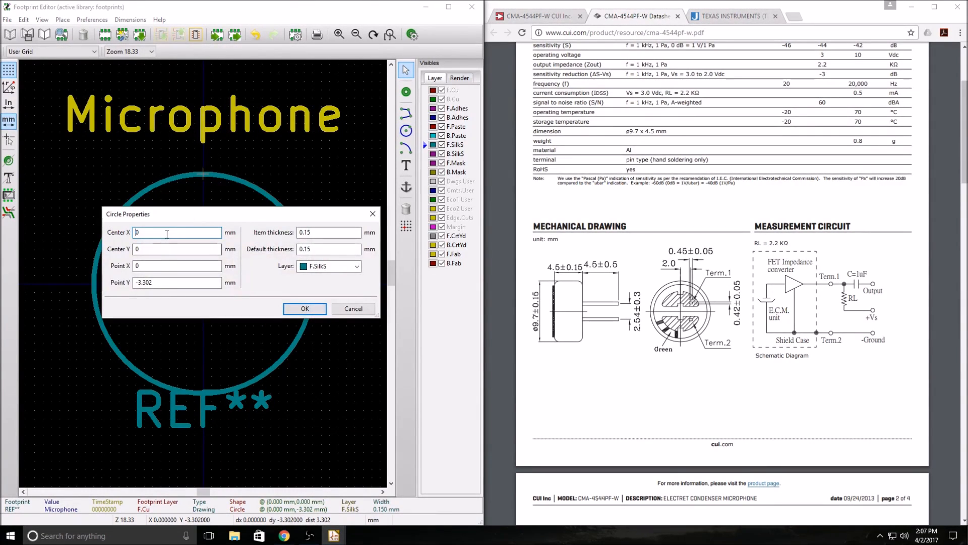
pyautogui.click(156, 263)
pyautogui.press('Tab')
pyautogui.write('9.7')
pyautogui.press('Return')
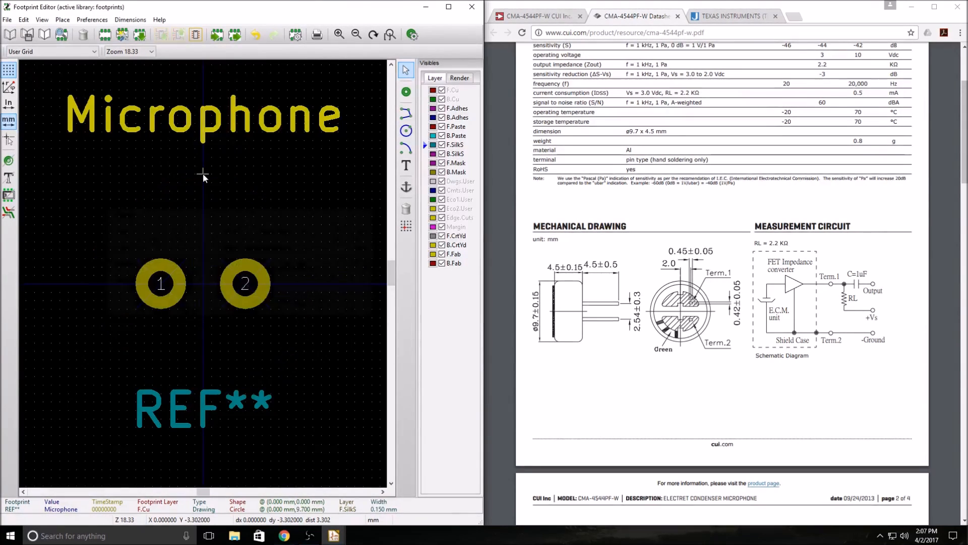
# Move the REF** text just below the silkscreen circle and the Microphone text just above it
pyautogui.scroll(-3, 203, 173)
pyautogui.scroll(2, 203, 276)
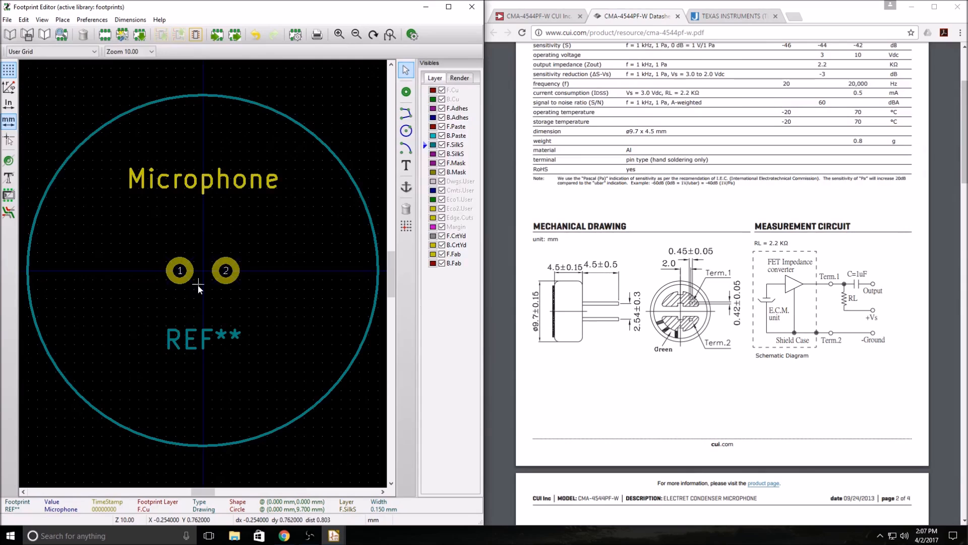
pyautogui.moveTo(199, 339); pyautogui.dragTo(204, 463)
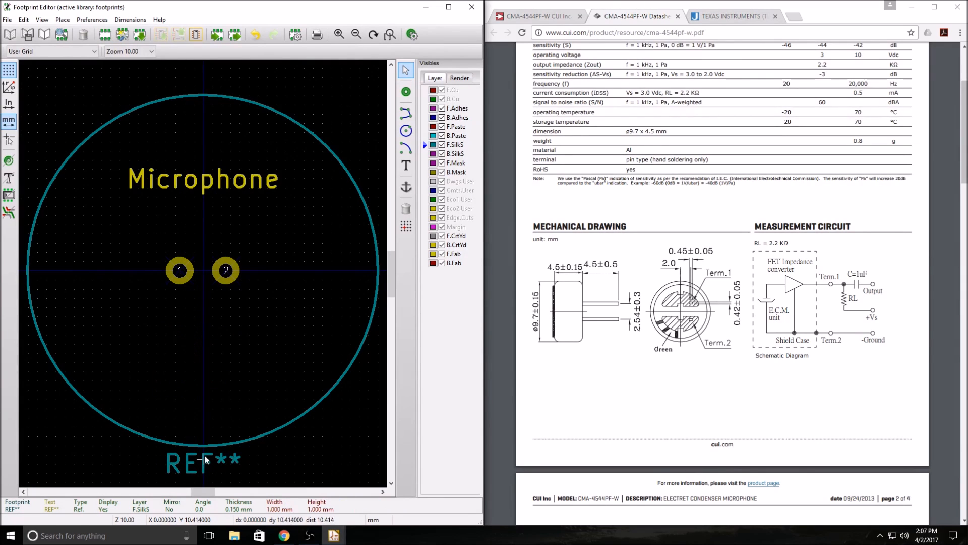
pyautogui.moveTo(198, 182); pyautogui.dragTo(200, 76)
pyautogui.scroll(-2, 205, 276)
pyautogui.scroll(1, 204, 277)
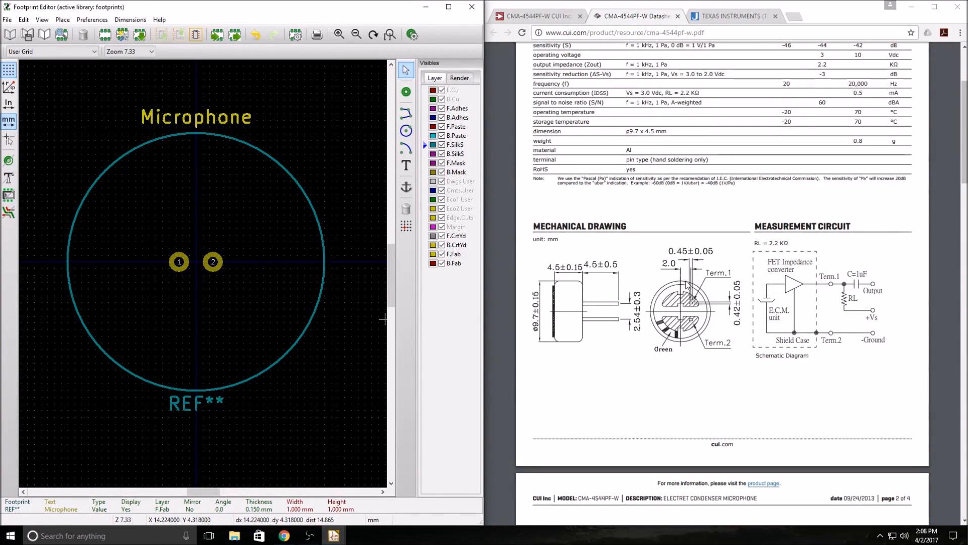
# Set the Y position of pad 1 to 2 mm
pyautogui.doubleClick(183, 266)
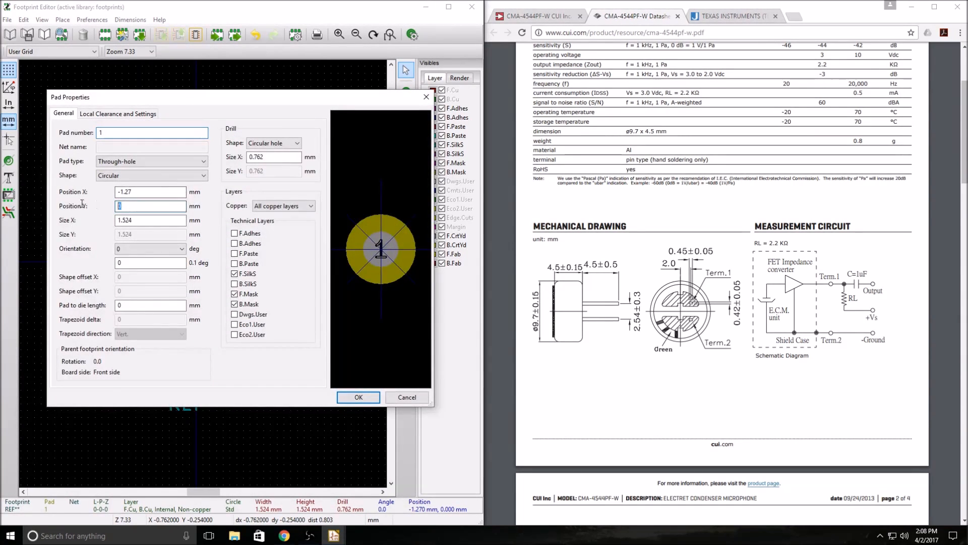
pyautogui.write('2')
pyautogui.press('Return')
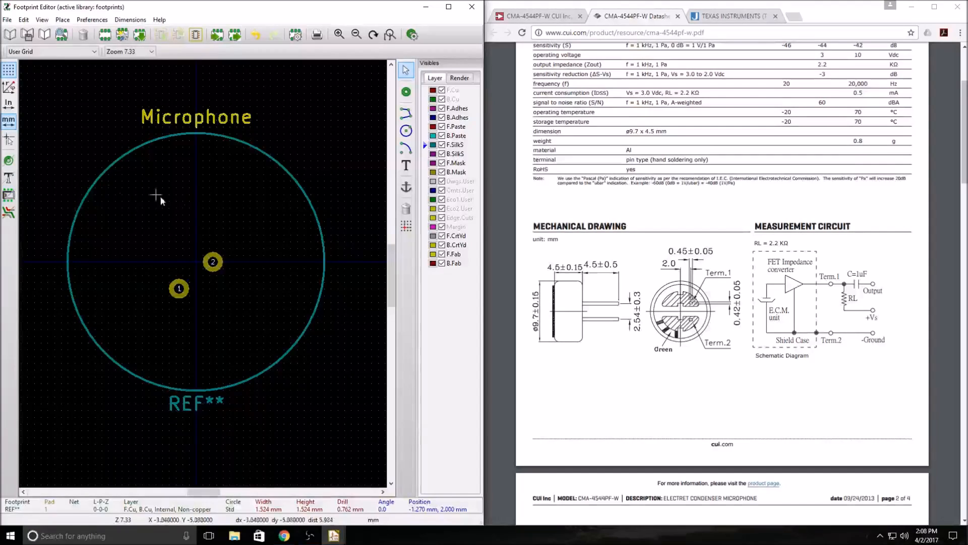
# Set the Y position of pad 2 to 2 mm, keeping its X position at 1.27 mm
pyautogui.click(215, 258)
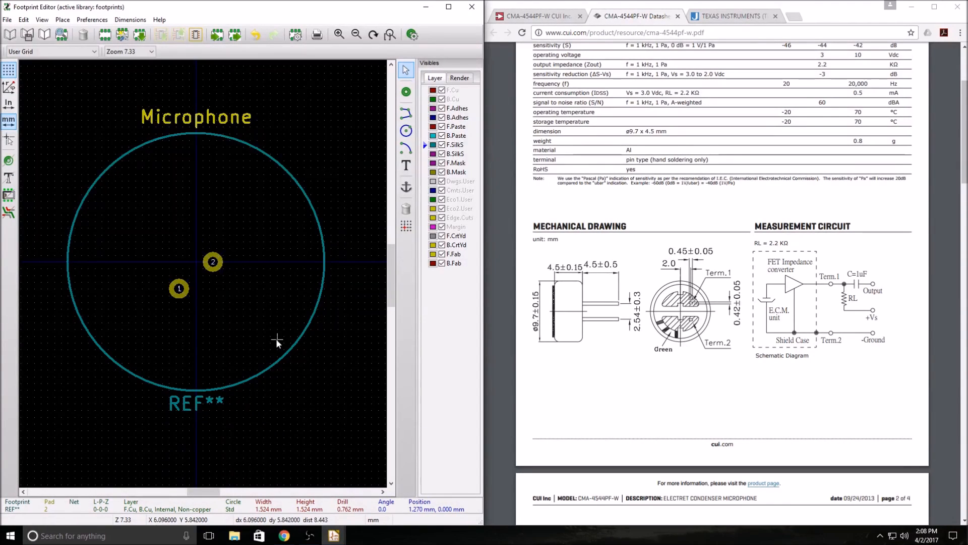
pyautogui.doubleClick(213, 261)
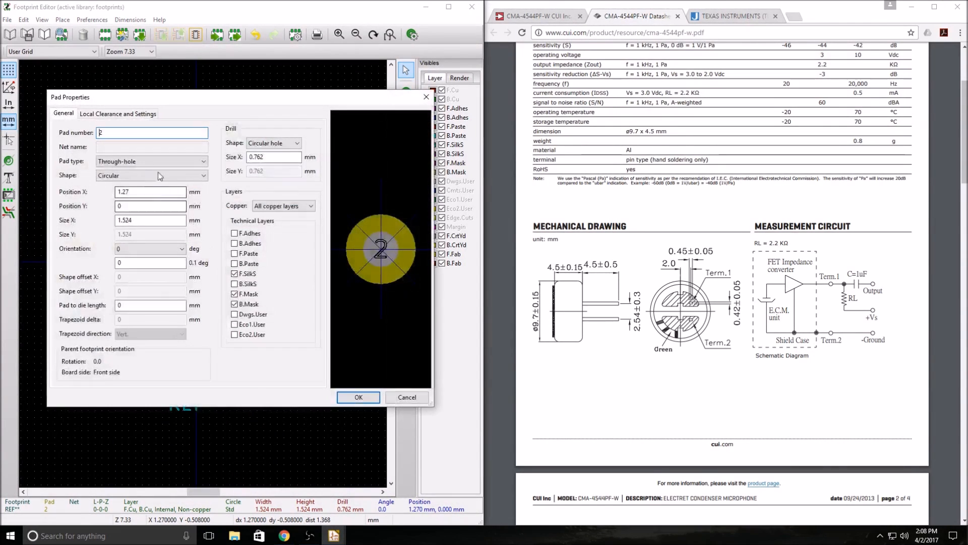
pyautogui.doubleClick(141, 191)
pyautogui.write('2')
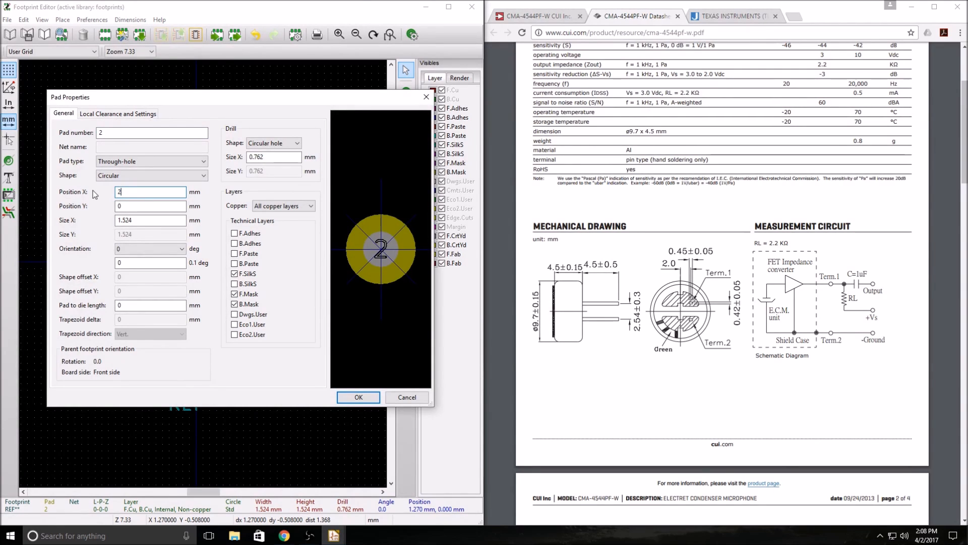
pyautogui.write('41.257')
pyautogui.press('BackSpace')
pyautogui.press('BackSpace')
pyautogui.press('BackSpace')
pyautogui.press('BackSpace')
pyautogui.press('BackSpace')
pyautogui.press('BackSpace')
pyautogui.press('Tab')
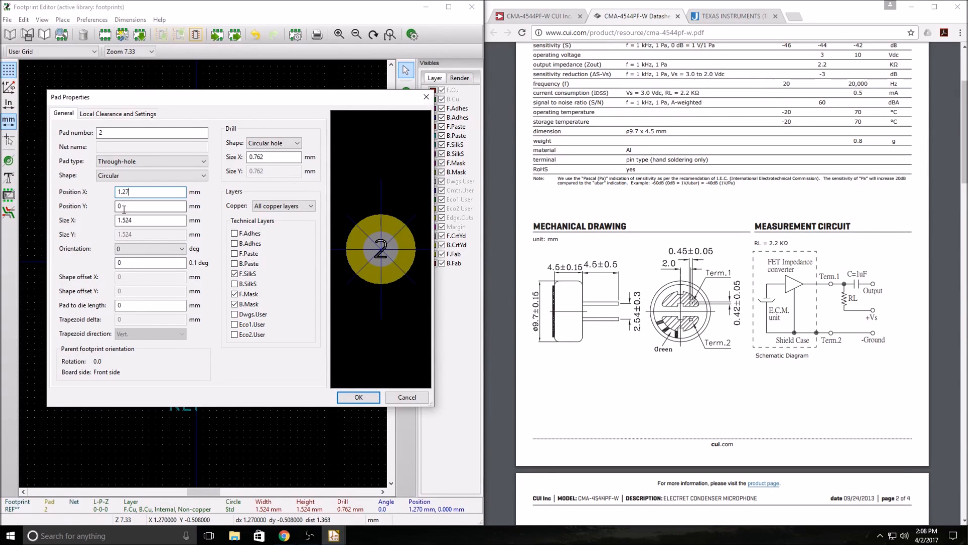
pyautogui.press('Return')
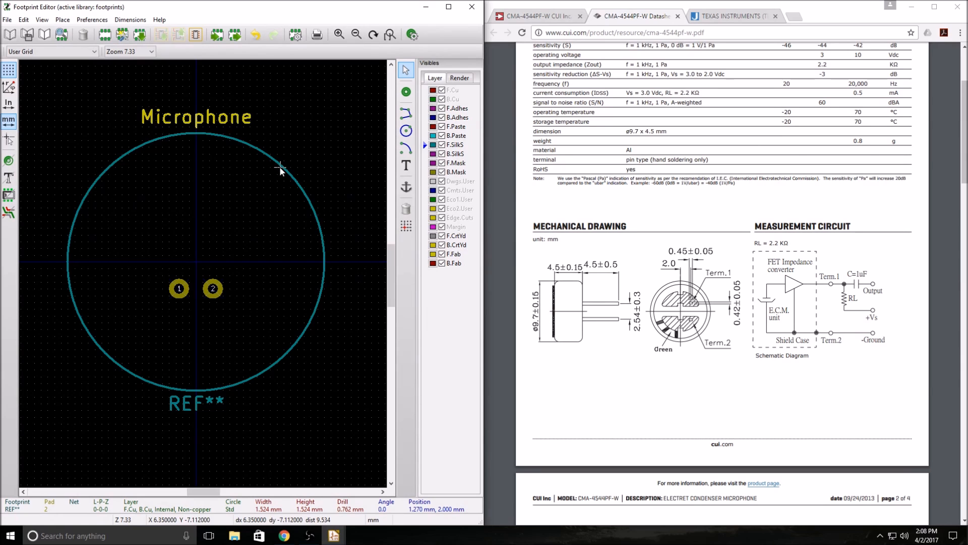
# Save the footprint as Microphone in the footprints library and close the footprint editor
pyautogui.click(29, 36)
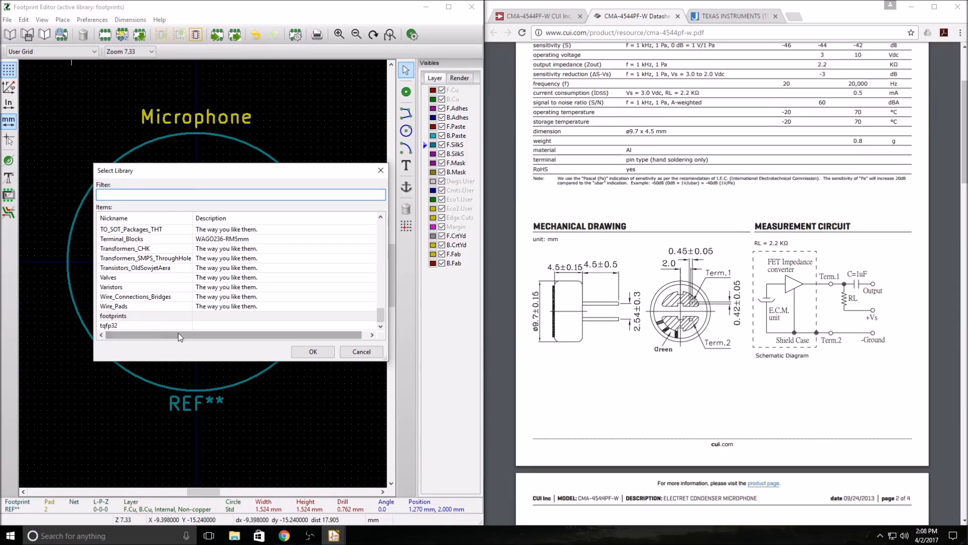
pyautogui.click(151, 316)
pyautogui.click(312, 351)
pyautogui.click(20, 38)
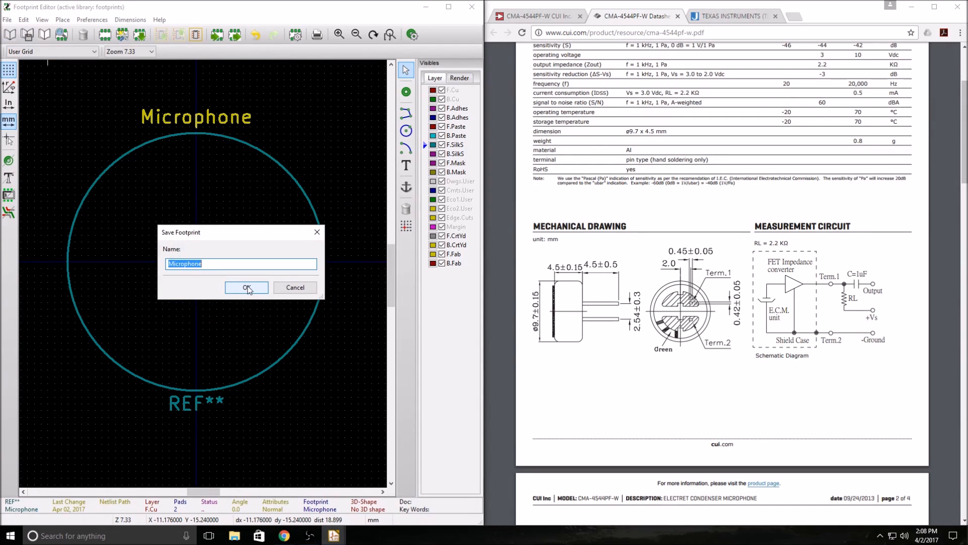
pyautogui.click(246, 288)
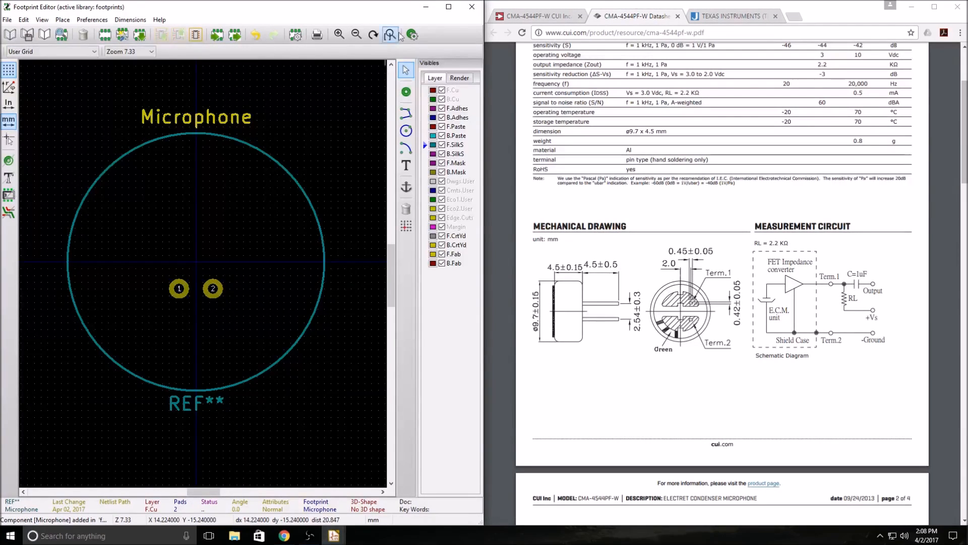
pyautogui.click(472, 7)
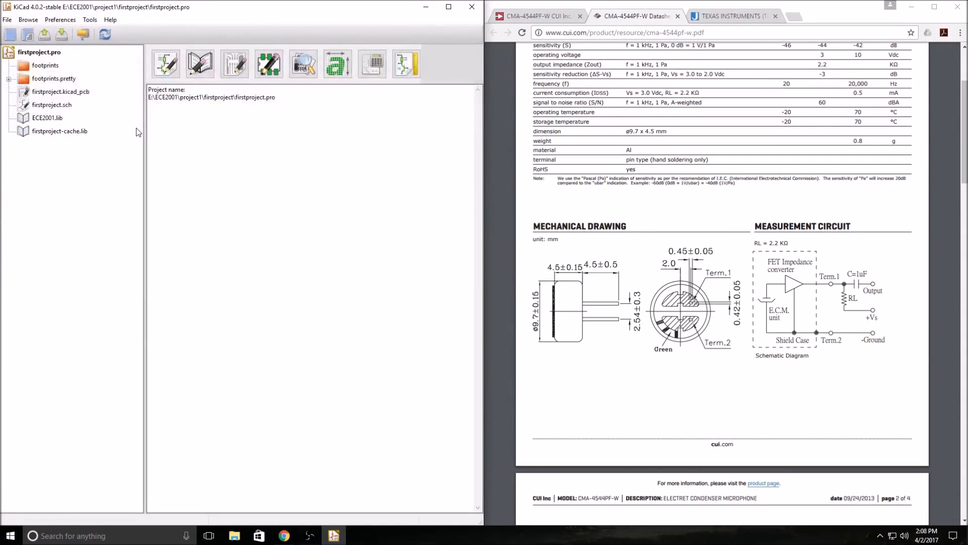
# From the schematic, assign footprints:Microphone to component U1 (Mic), save the footprint associations and close Cvpcb
pyautogui.click(166, 64)
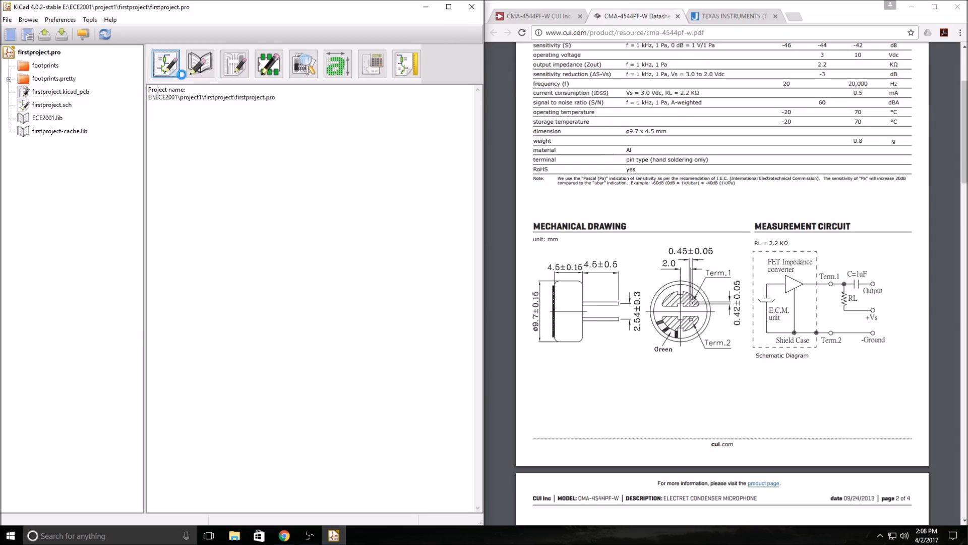
pyautogui.click(452, 31)
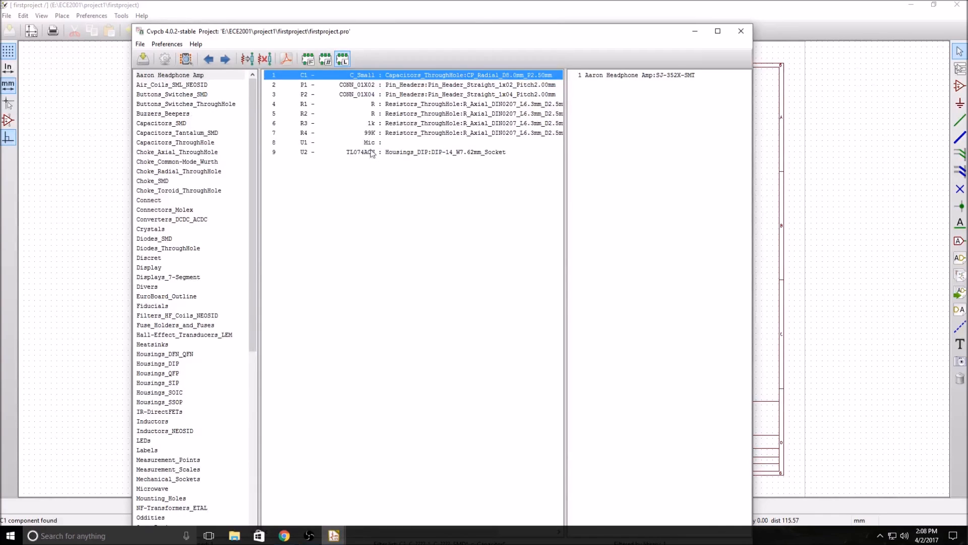
pyautogui.click(374, 142)
pyautogui.scroll(-10, 232, 255)
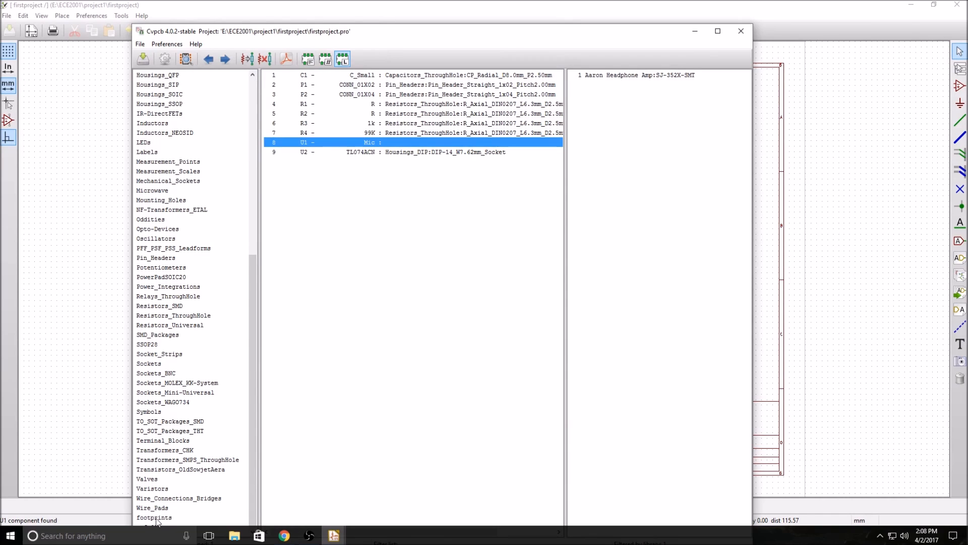
pyautogui.click(155, 518)
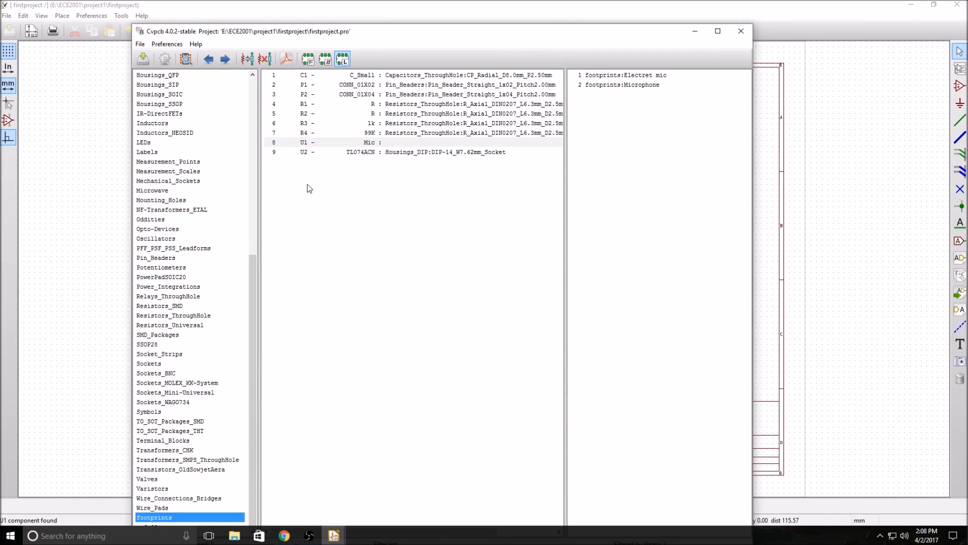
pyautogui.click(618, 84)
pyautogui.doubleClick(604, 83)
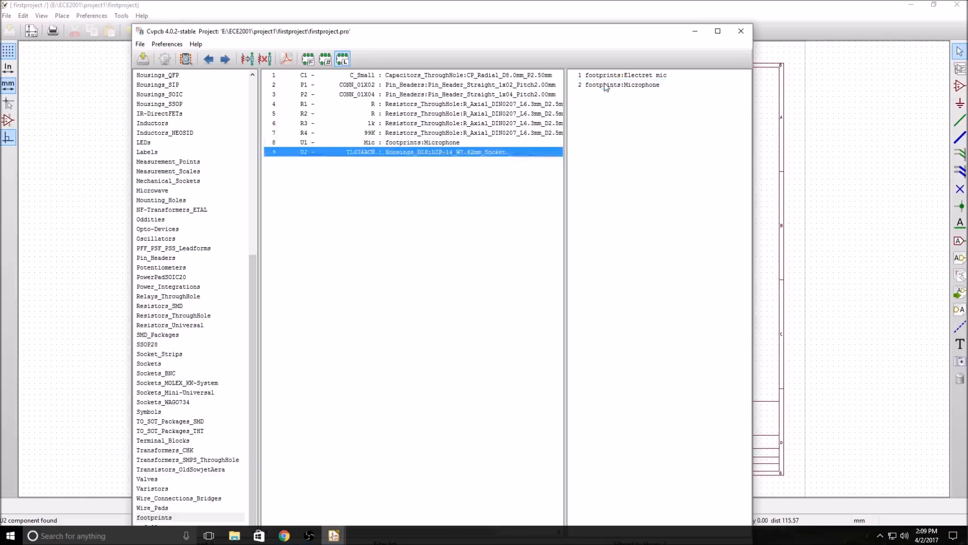
pyautogui.click(146, 62)
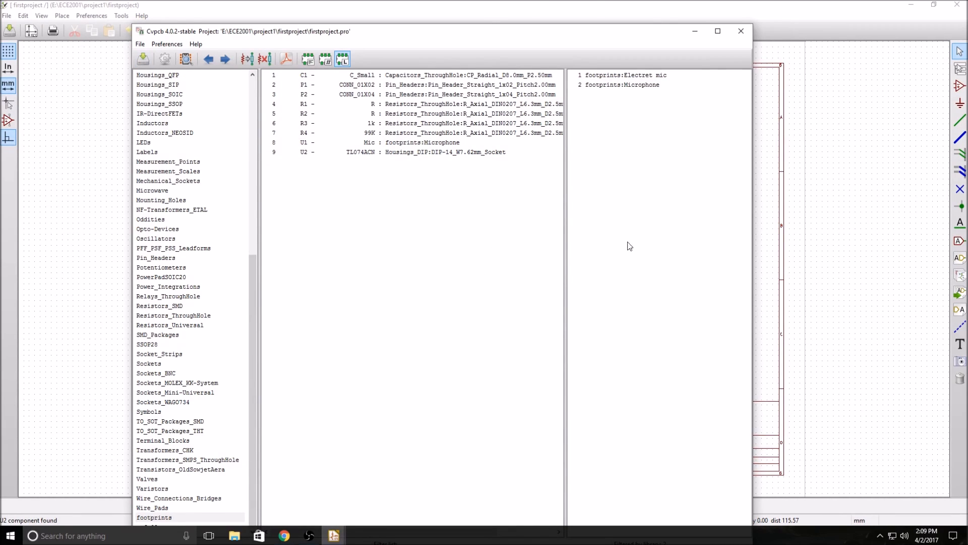
pyautogui.click(741, 31)
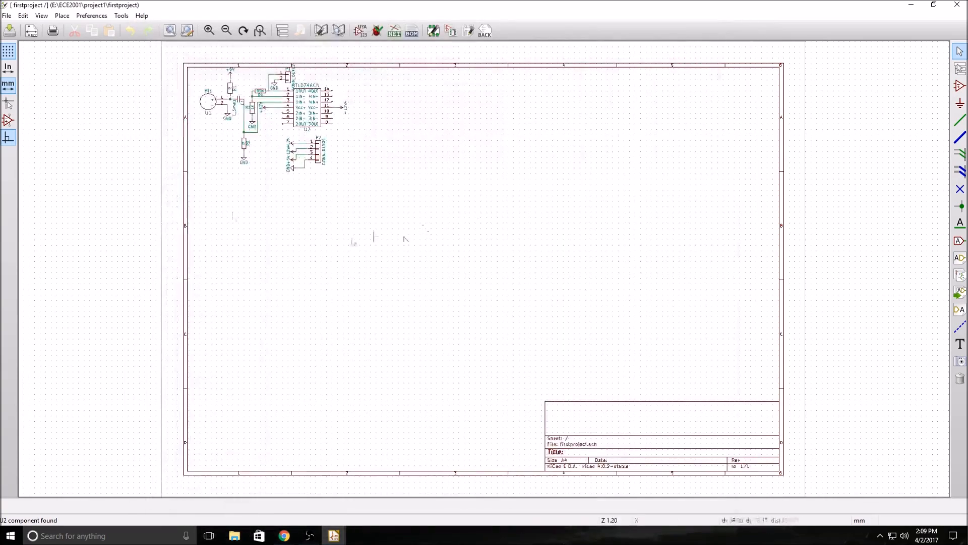
# Generate the default-format Pcbnew netlist as firstproject in the project folder and close the schematic
pyautogui.scroll(4, 480, 267)
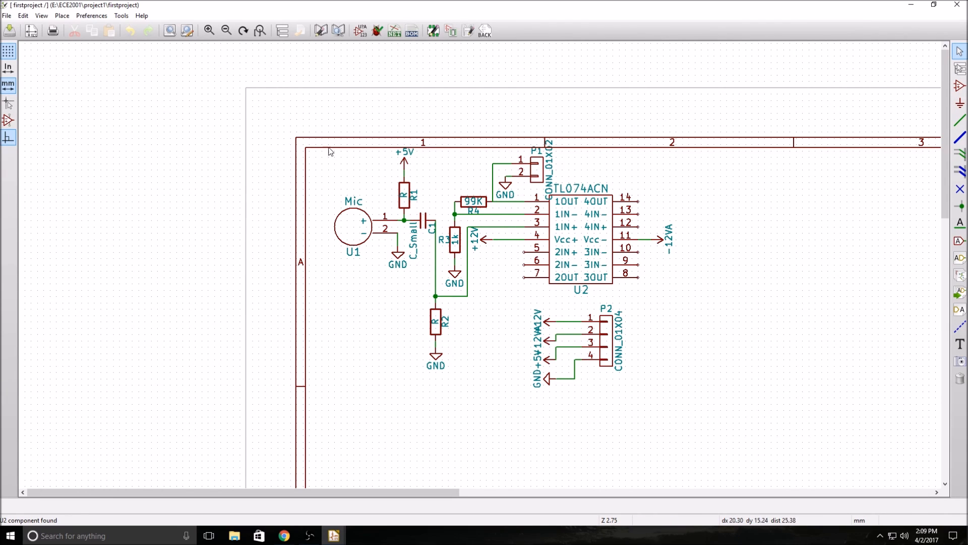
pyautogui.click(395, 32)
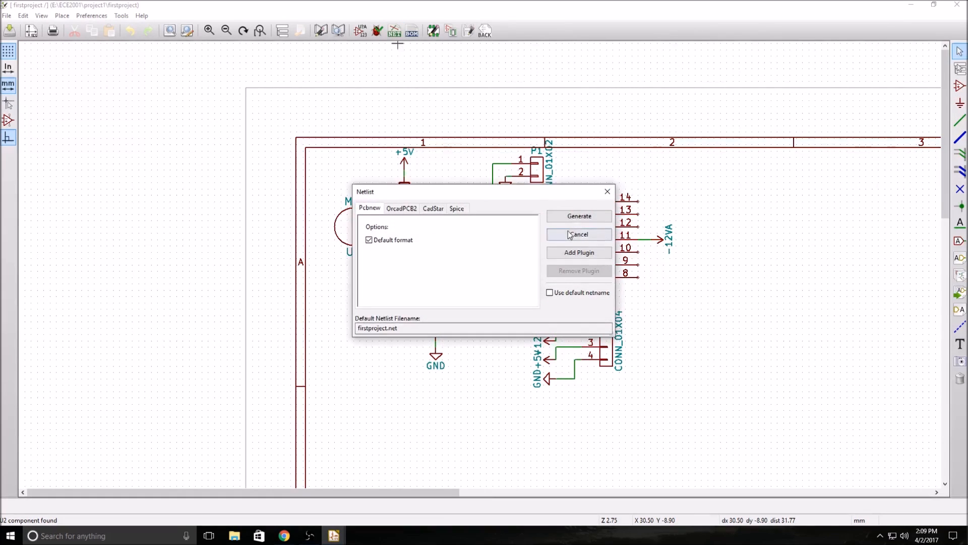
pyautogui.click(575, 217)
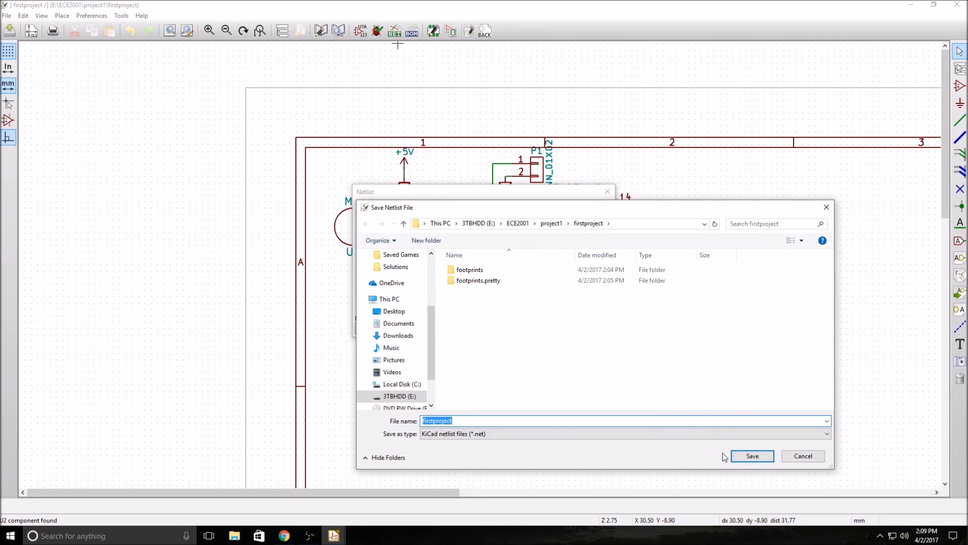
pyautogui.click(752, 456)
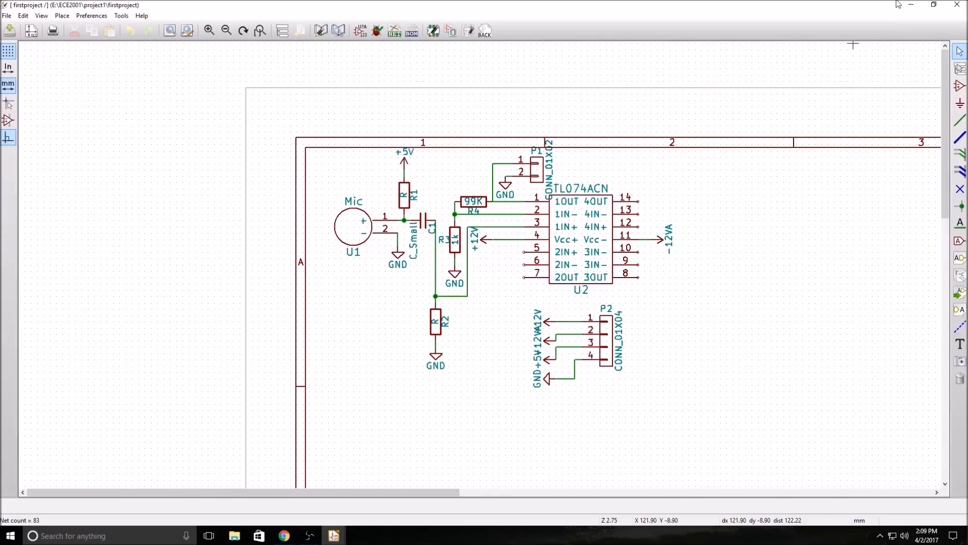
pyautogui.click(956, 6)
pyautogui.click(454, 298)
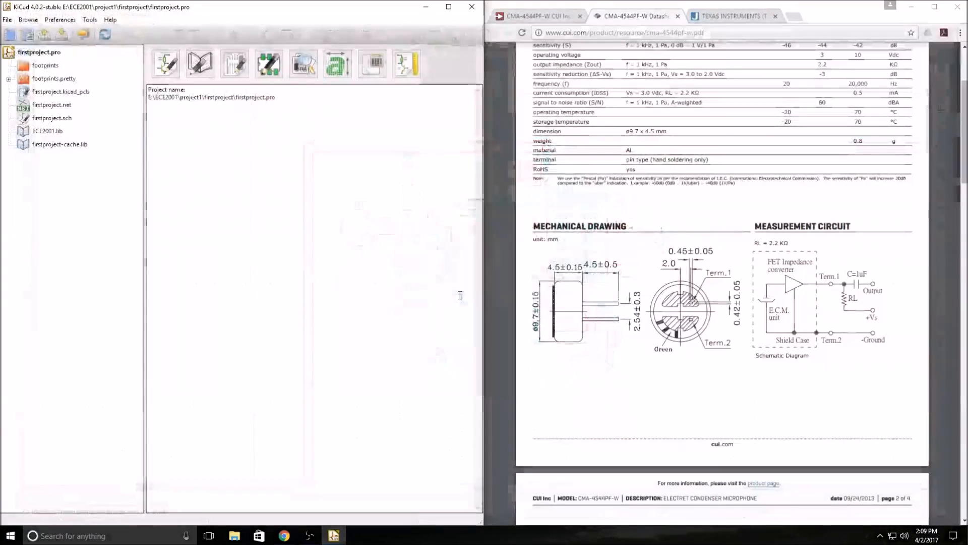
# Open the firstproject board in a maximised Pcbnew window and read in the netlist firstproject.net
pyautogui.click(241, 74)
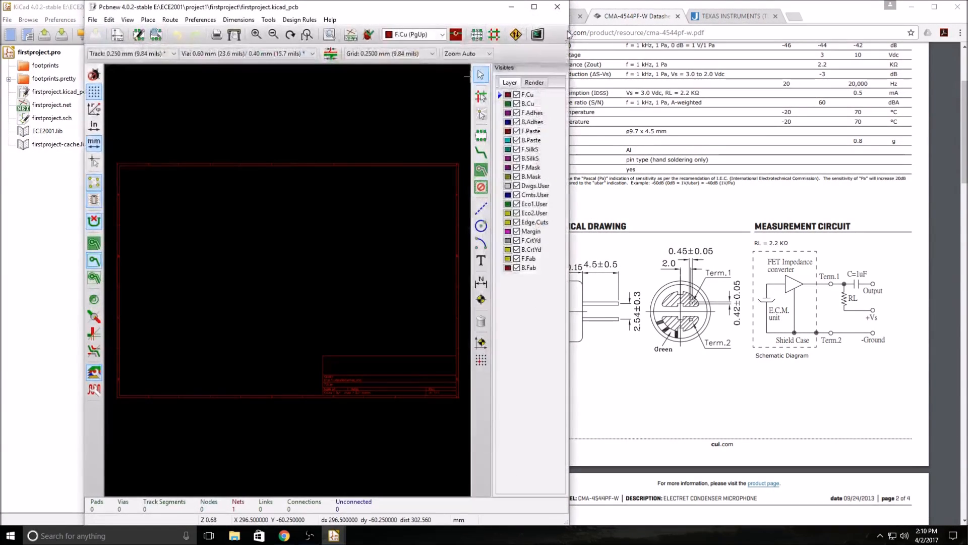
pyautogui.click(532, 6)
pyautogui.scroll(3, 217, 287)
pyautogui.scroll(-2, 441, 275)
pyautogui.scroll(4, 441, 275)
pyautogui.scroll(-3, 441, 275)
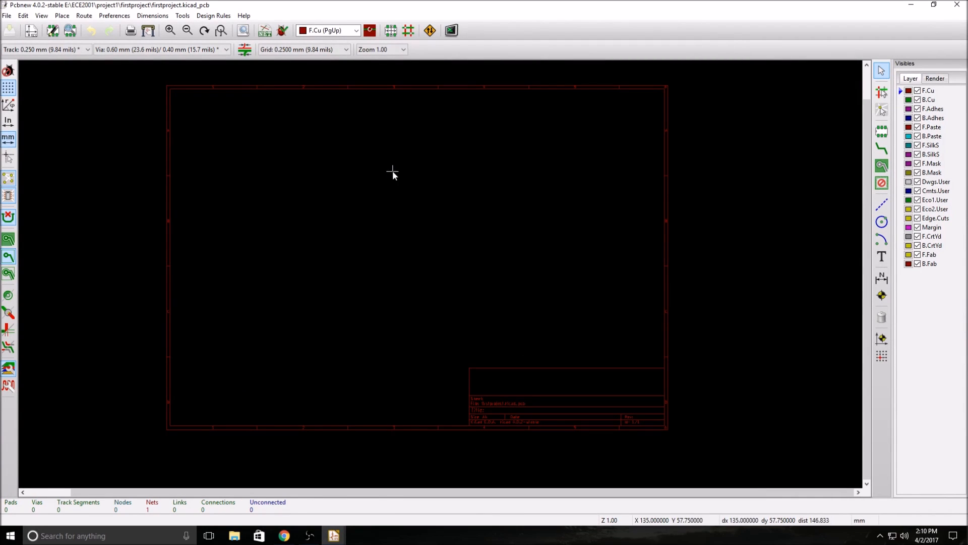
pyautogui.click(264, 30)
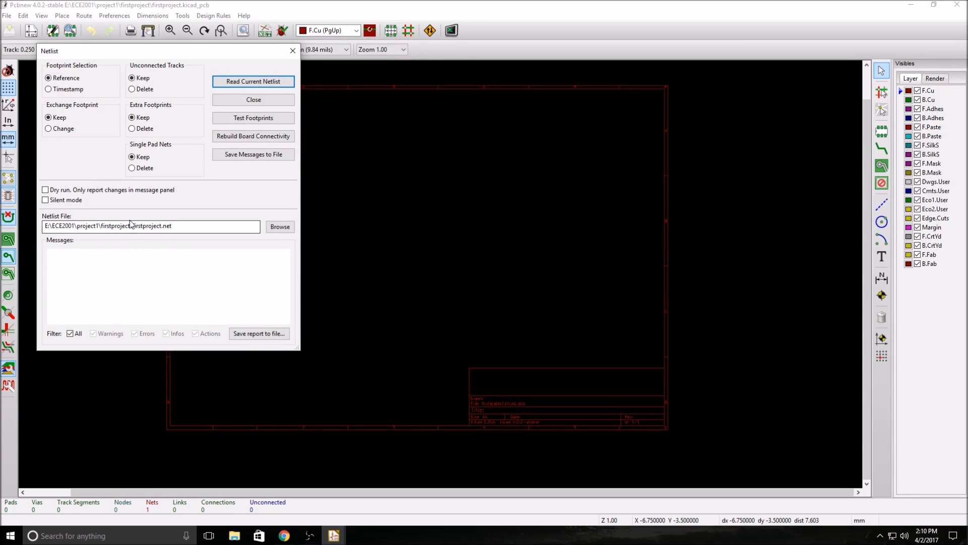
pyautogui.click(233, 80)
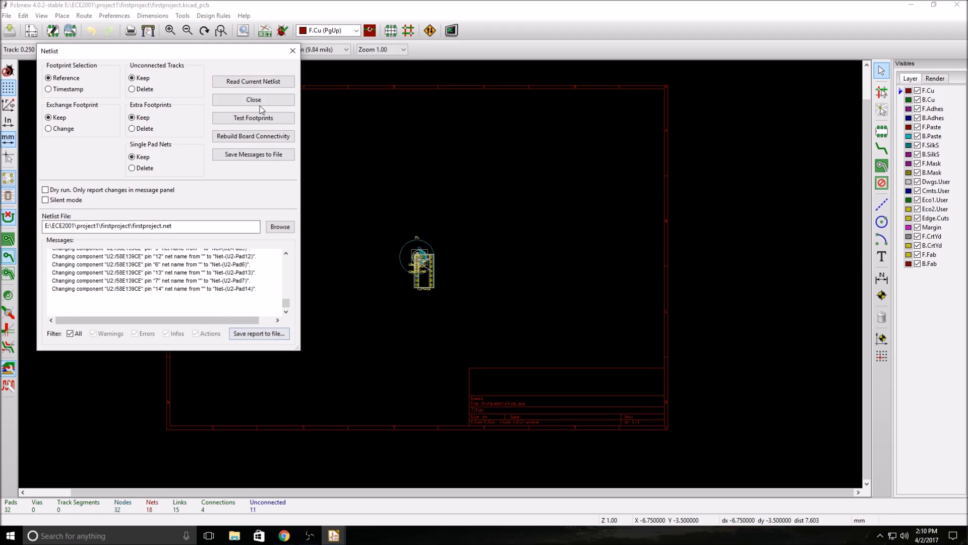
pyautogui.click(254, 100)
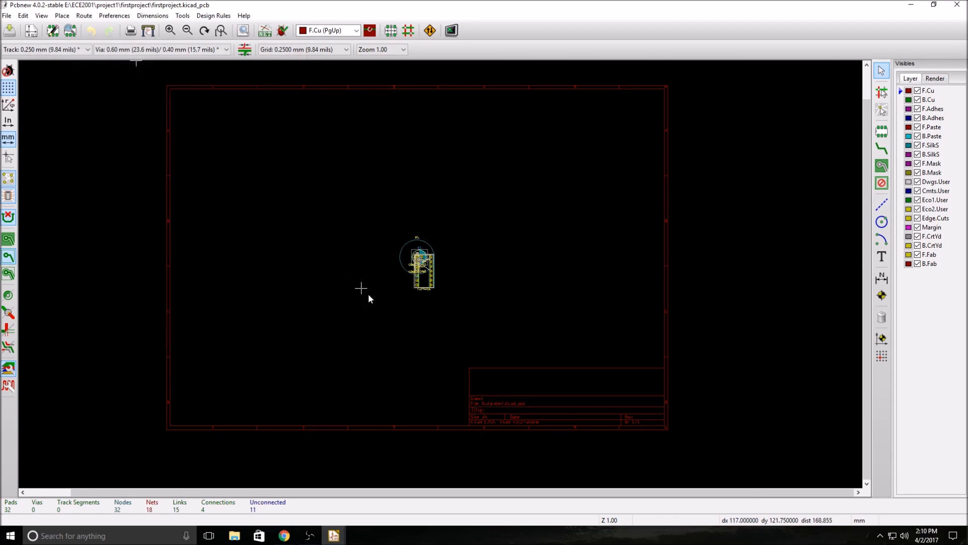
# Pull apart the stacked footprints: place U1 well to the left, C1 to its upper right, U2 below C1 and P2 below U2
pyautogui.scroll(2, 353, 282)
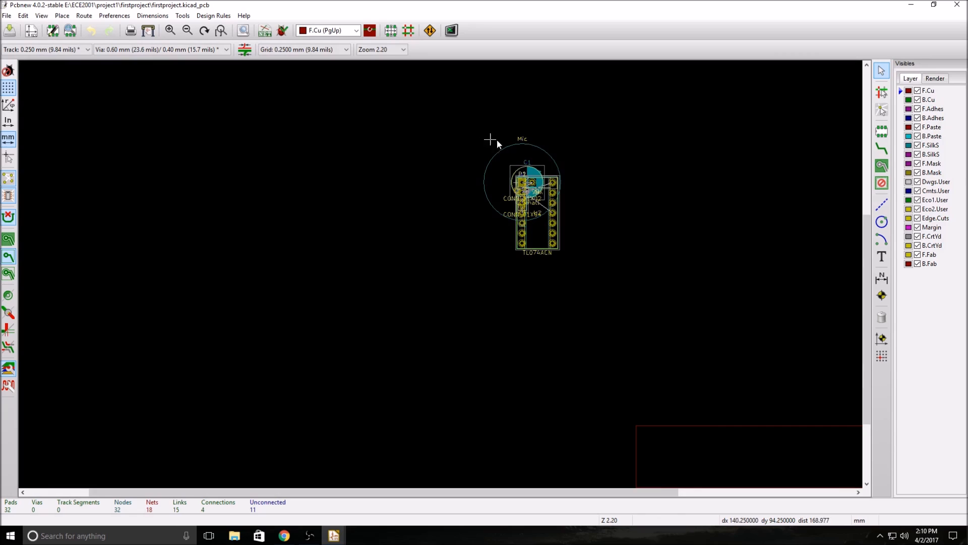
pyautogui.scroll(-1, 558, 155)
pyautogui.scroll(1, 394, 301)
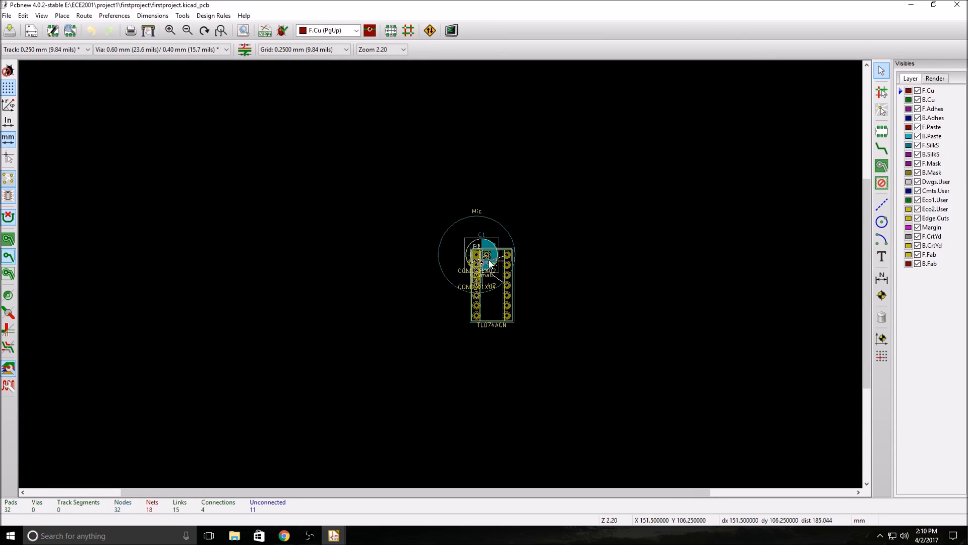
pyautogui.moveTo(478, 219); pyautogui.dragTo(222, 256)
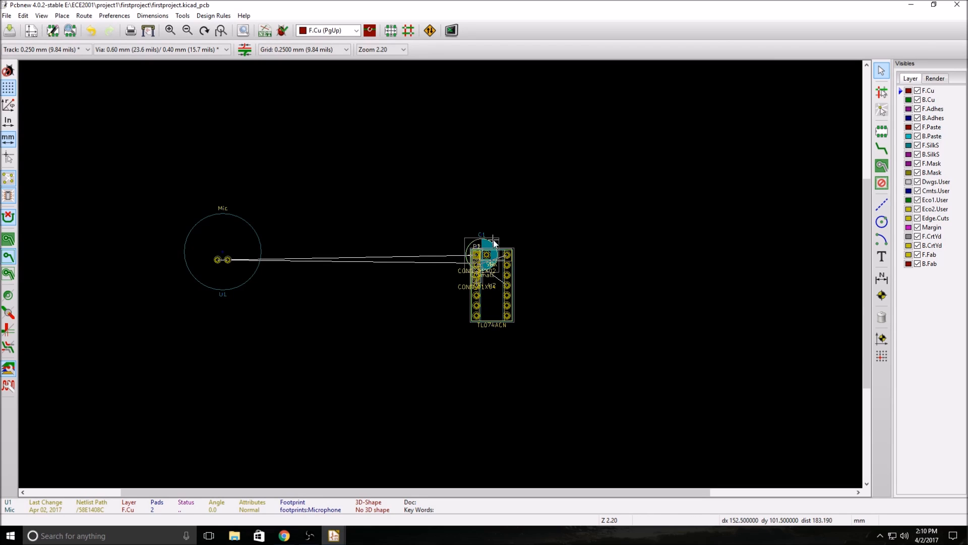
pyautogui.moveTo(491, 243); pyautogui.dragTo(343, 165)
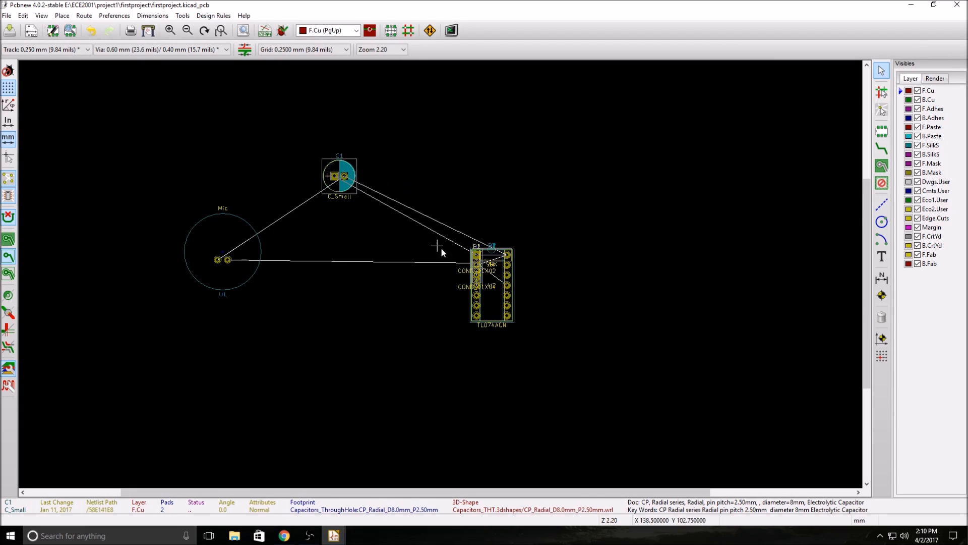
pyautogui.moveTo(493, 302); pyautogui.dragTo(328, 283)
pyautogui.moveTo(475, 274); pyautogui.dragTo(315, 383)
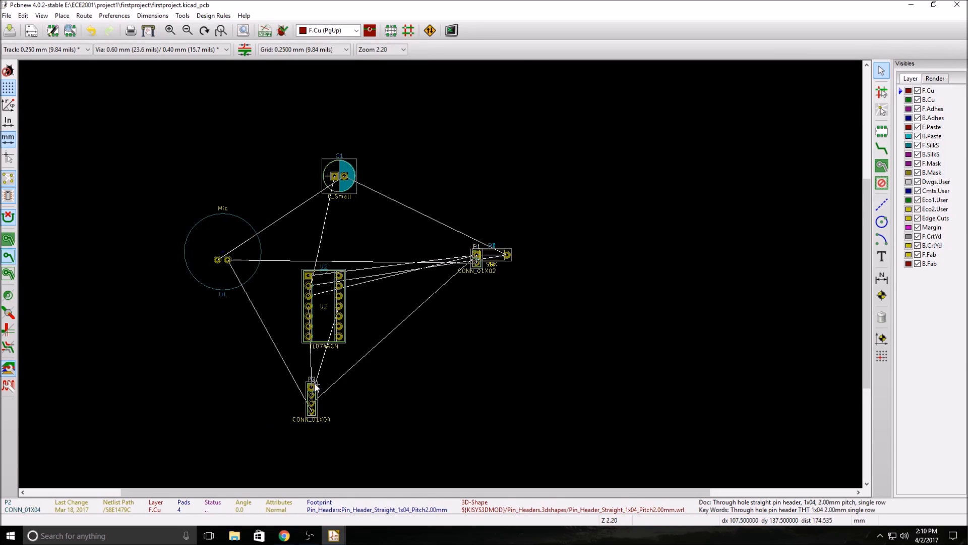
# Spread resistors R1, R2, R3 and R4 out to the right of C1 and U2, with connector P1 farthest right
pyautogui.moveTo(510, 258); pyautogui.dragTo(382, 241)
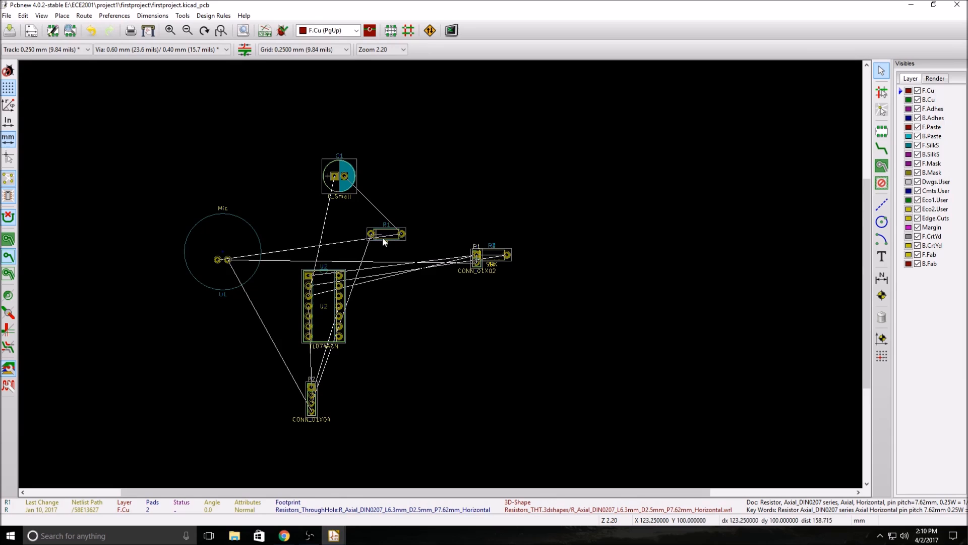
pyautogui.moveTo(497, 255); pyautogui.dragTo(437, 221)
pyautogui.moveTo(493, 256); pyautogui.dragTo(537, 276)
pyautogui.scroll(1, 320, 379)
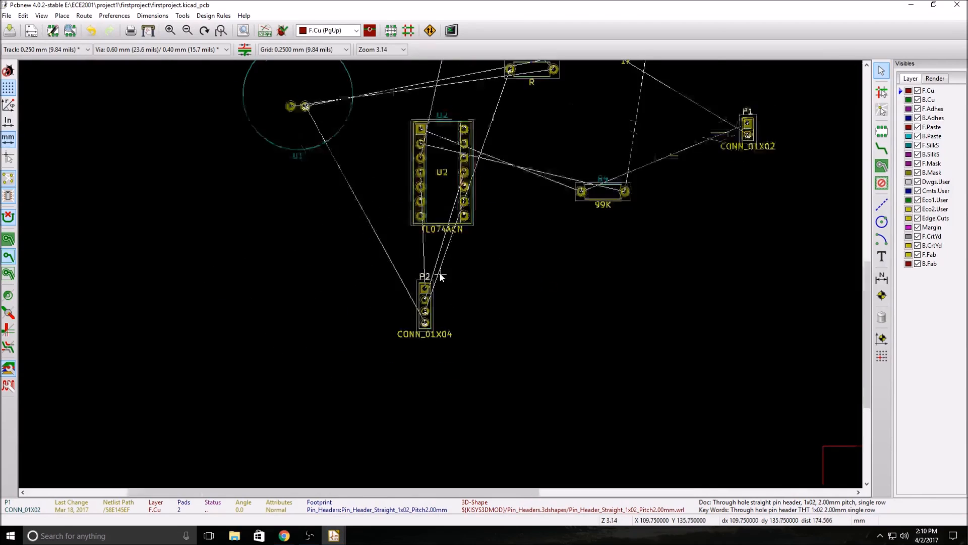
pyautogui.scroll(-2, 440, 274)
pyautogui.scroll(1, 373, 222)
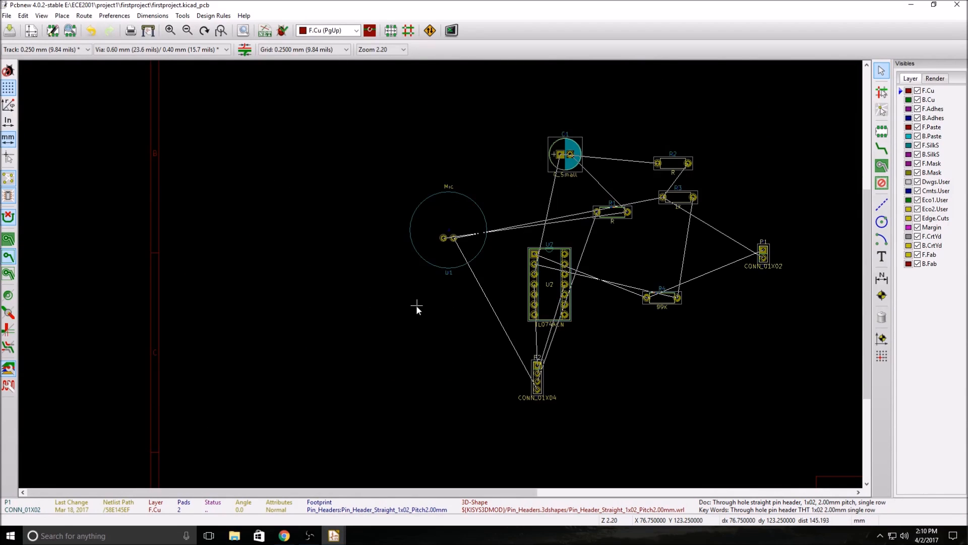
# Turn off the grid display on the board
pyautogui.click(8, 85)
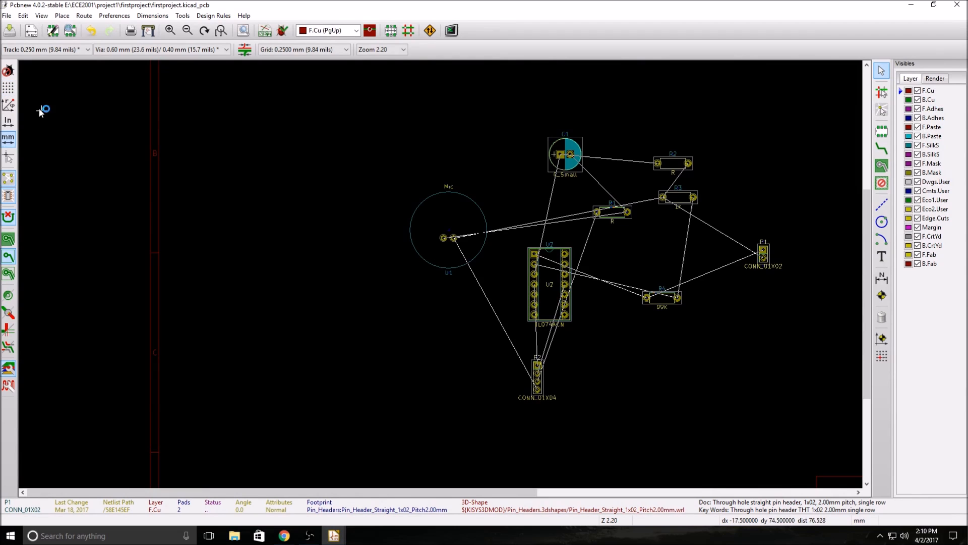
# Turn the grid display back on and set the grid spacing to 1.2700 mm (50.00 mils)
pyautogui.scroll(3, 151, 161)
pyautogui.scroll(-1, 450, 283)
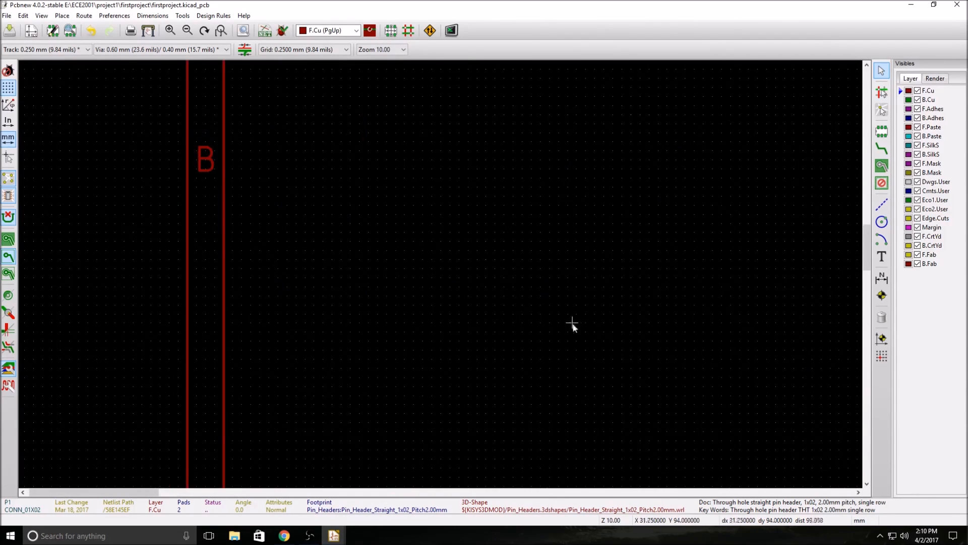
pyautogui.scroll(3, 659, 298)
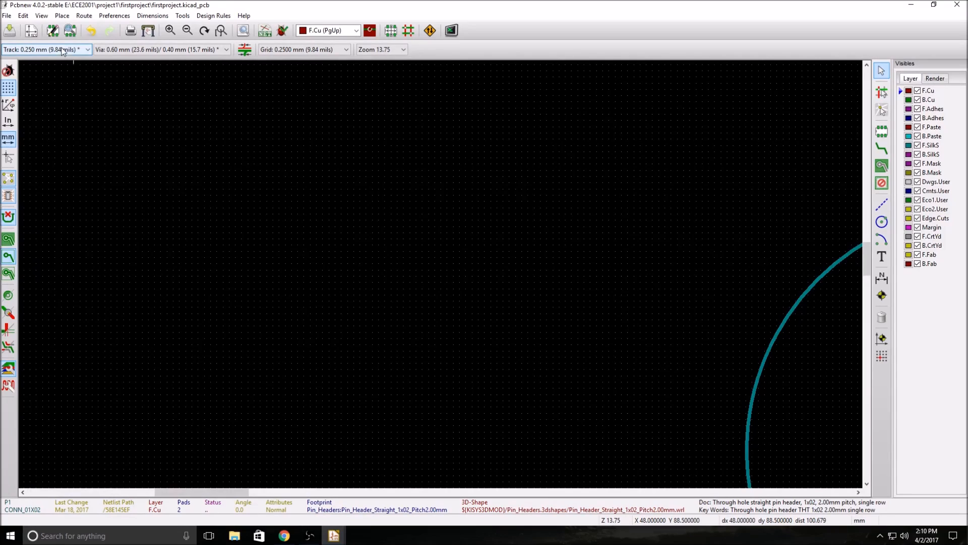
pyautogui.click(323, 50)
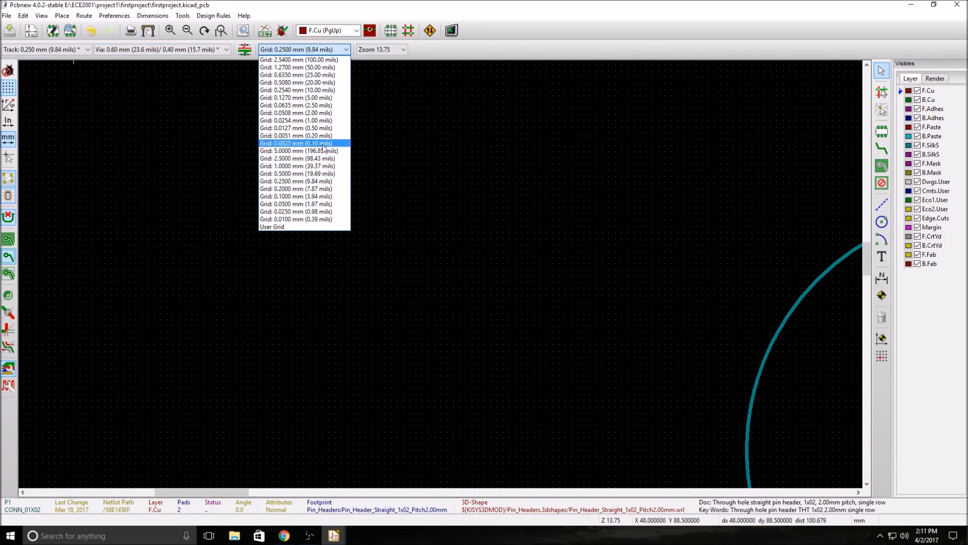
pyautogui.click(308, 196)
pyautogui.click(299, 50)
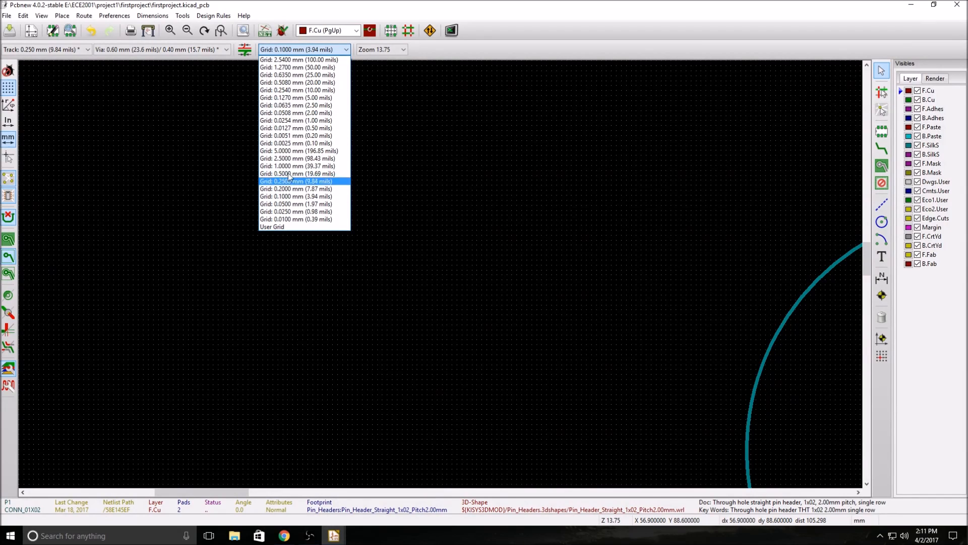
pyautogui.click(290, 68)
# Move microphone U1 down and to the left, away from U2, and shift U2 slightly up and to the left
pyautogui.scroll(-6, 311, 137)
pyautogui.scroll(4, 558, 304)
pyautogui.scroll(-1, 440, 274)
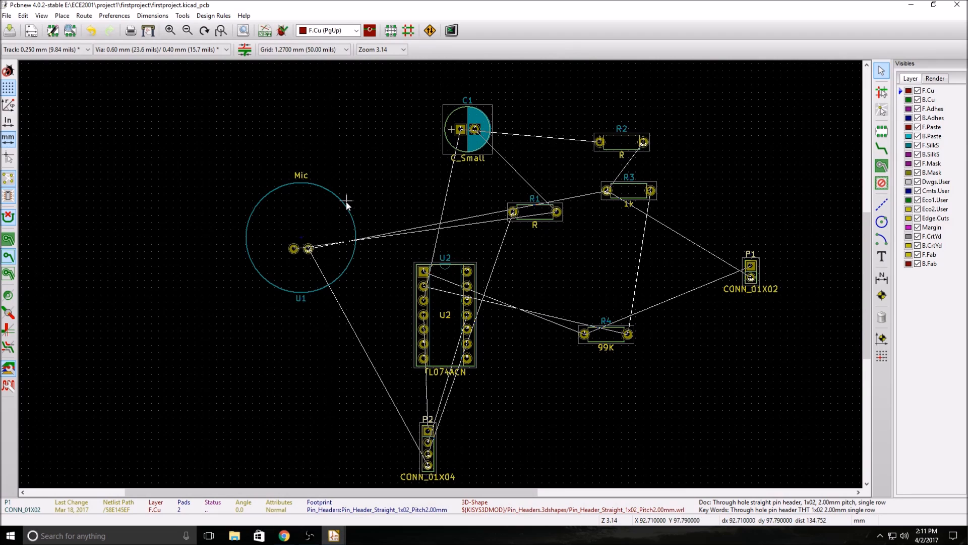
pyautogui.press('m')
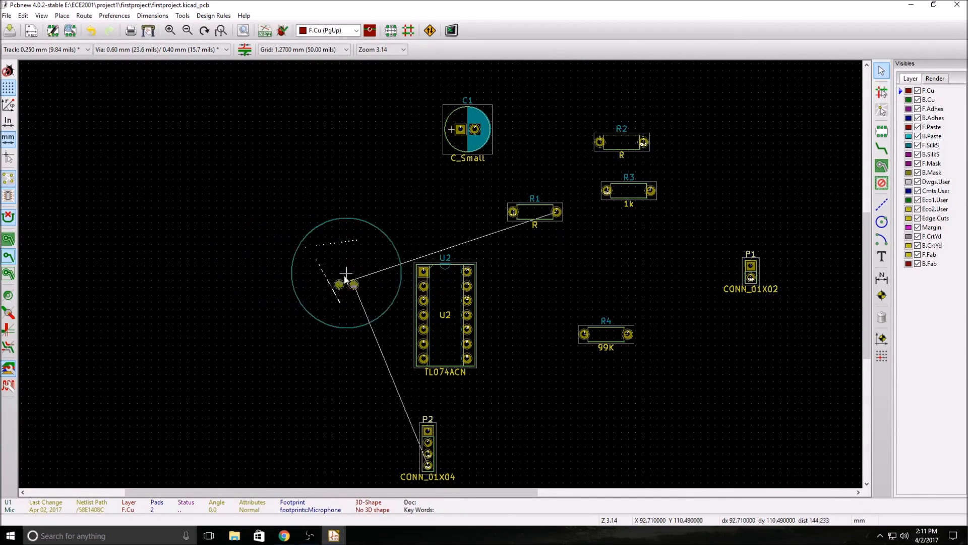
pyautogui.click(267, 289)
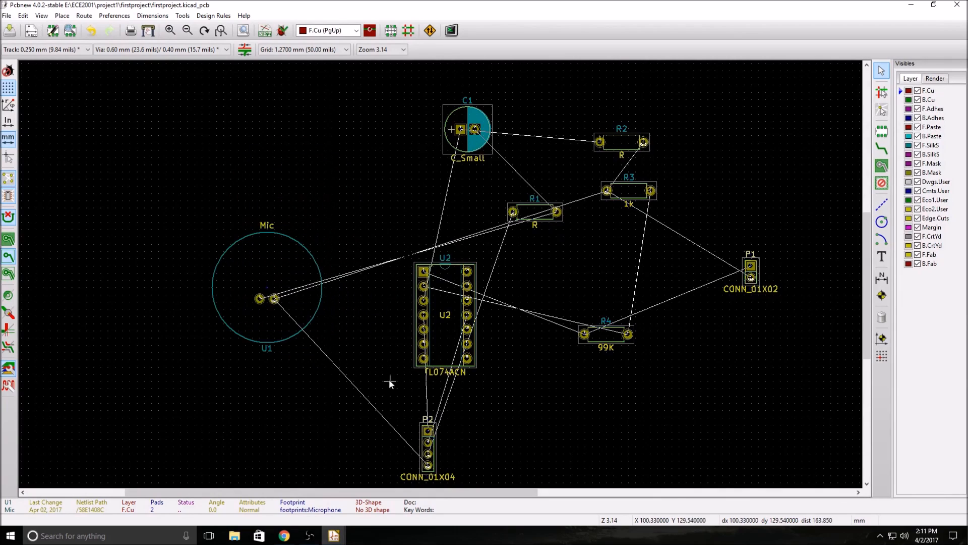
pyautogui.scroll(-4, 390, 383)
pyautogui.scroll(3, 440, 274)
pyautogui.press('m')
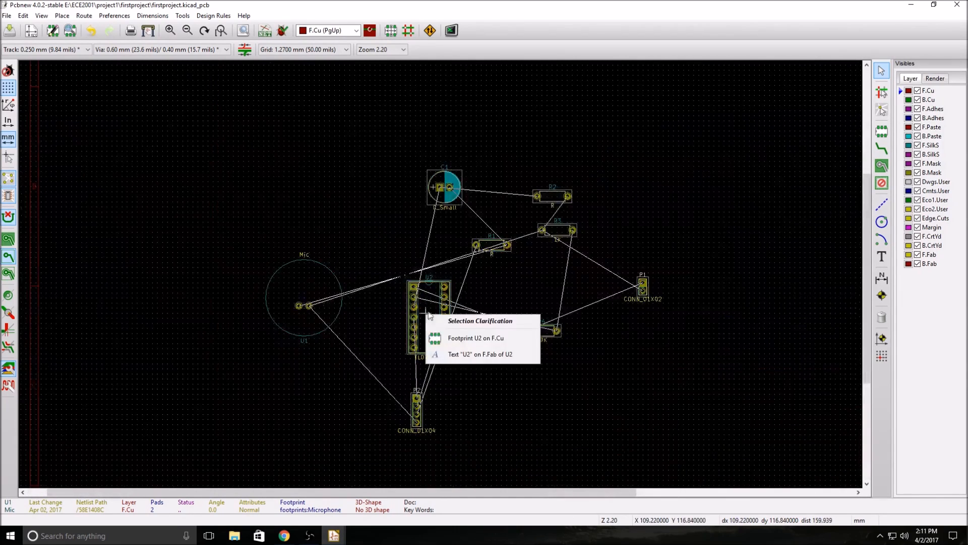
pyautogui.click(456, 335)
pyautogui.click(401, 276)
# Rotate microphone U1 to 90° so its pads face U2 and place it to the left of U2
pyautogui.press('m')
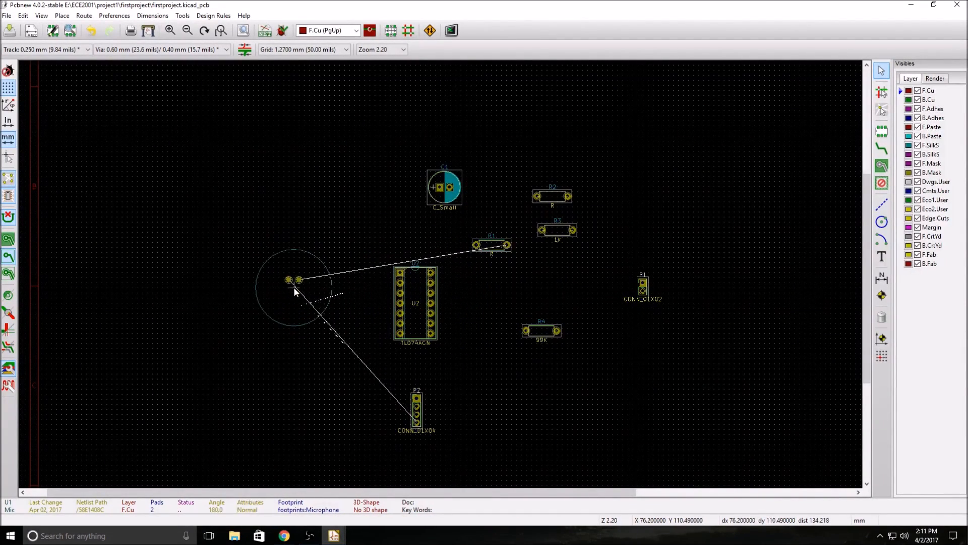
pyautogui.press('r')
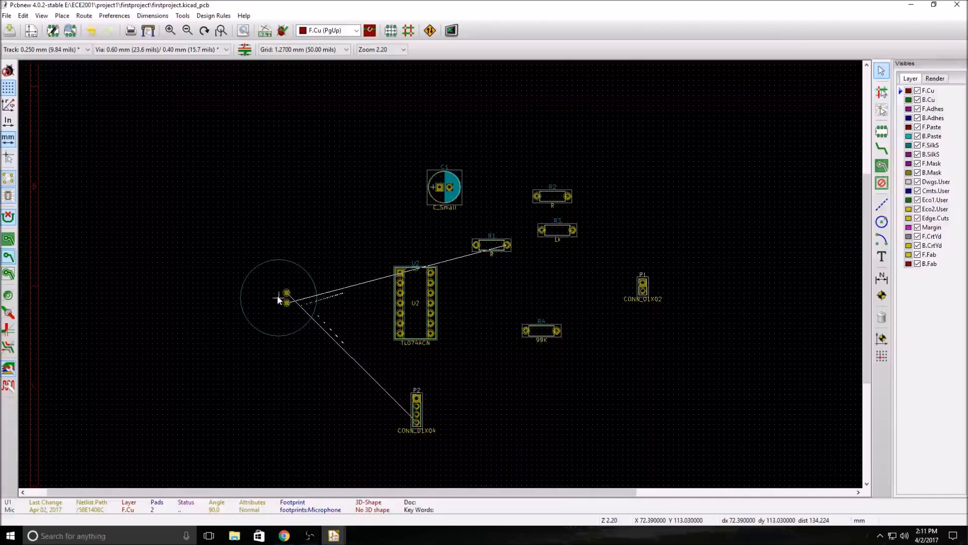
pyautogui.click(278, 297)
# Rotate connector P2 to 90° and place it horizontally just above U2
pyautogui.press('m')
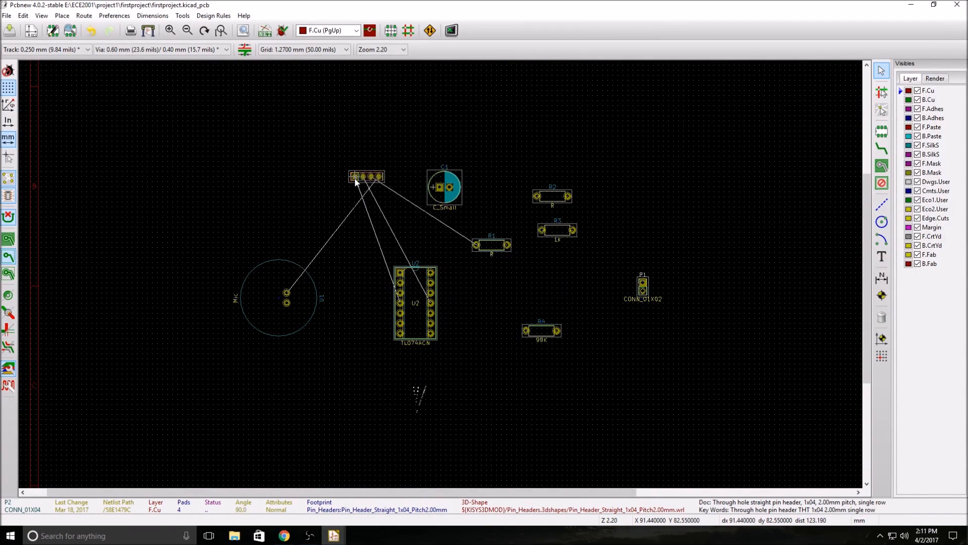
pyautogui.press('r')
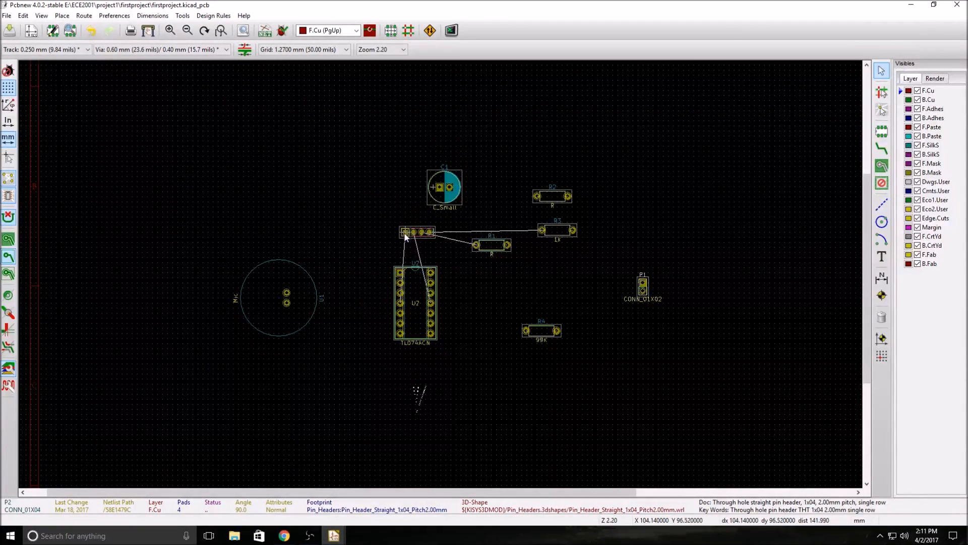
pyautogui.click(403, 232)
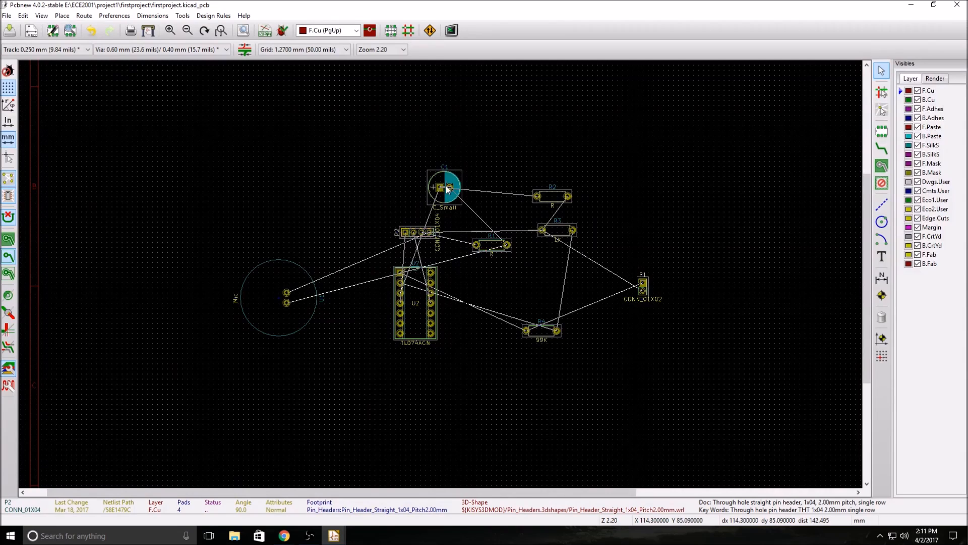
# Rotate capacitor C1 to 180° and place it between microphone U1 and U2, in line with the microphone's lower pad
pyautogui.press('m')
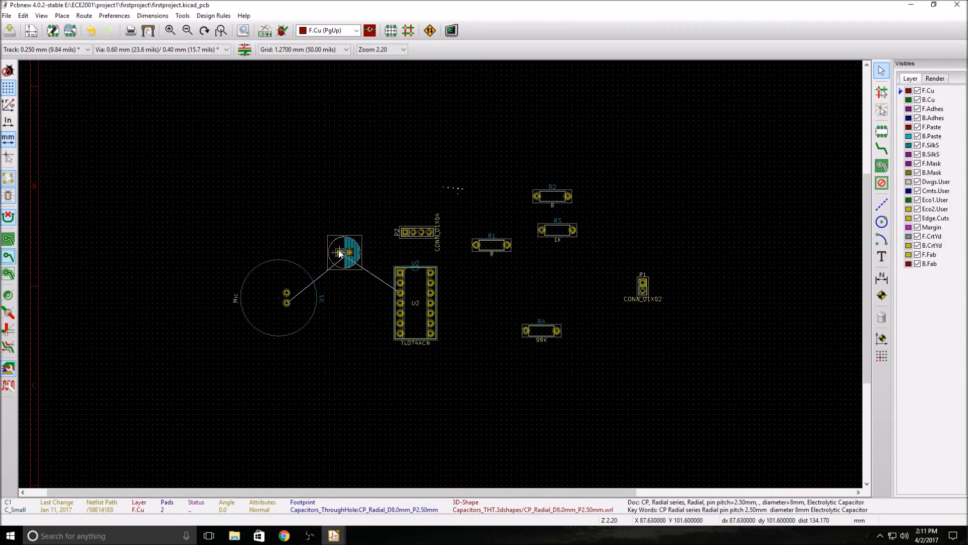
pyautogui.press('r')
pyautogui.press('r')
pyautogui.press('r')
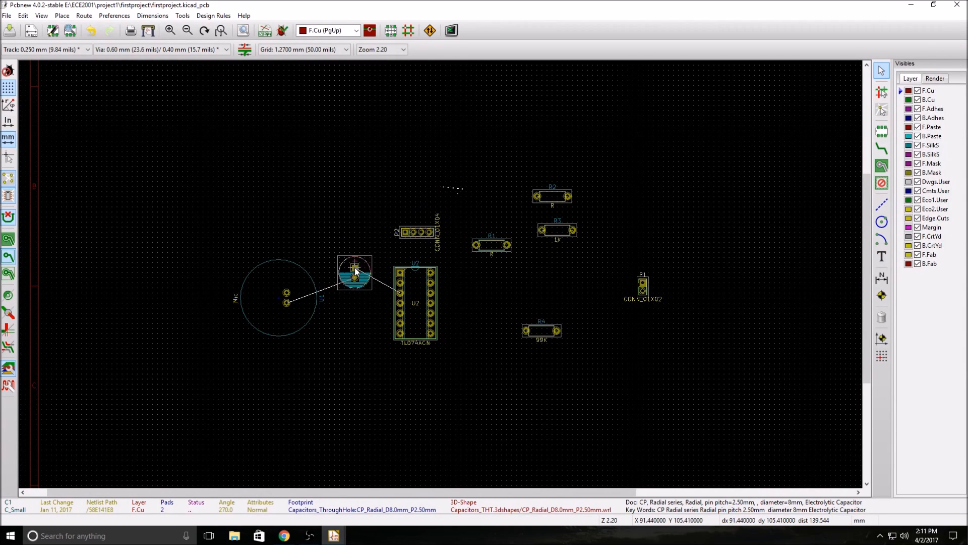
pyautogui.press('r')
pyautogui.press('r')
pyautogui.press('r')
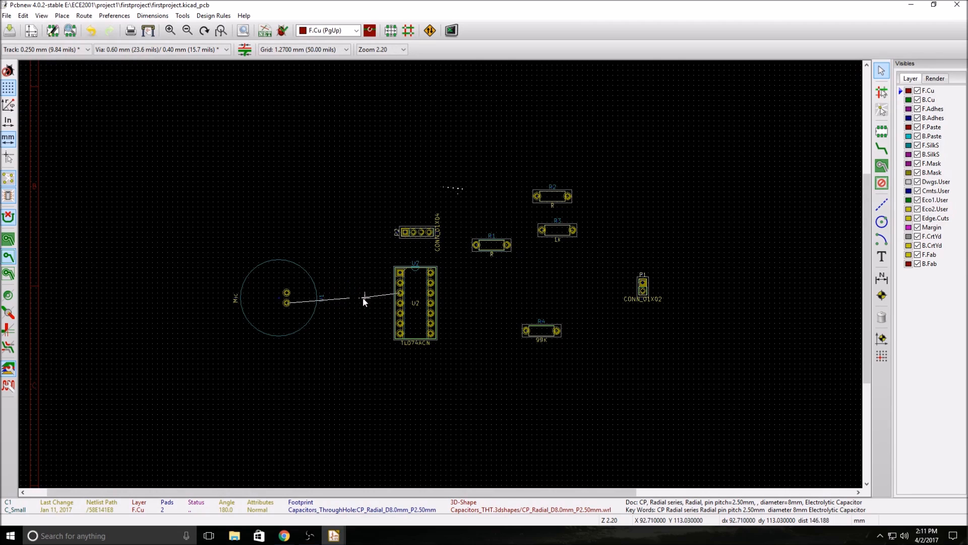
pyautogui.click(360, 305)
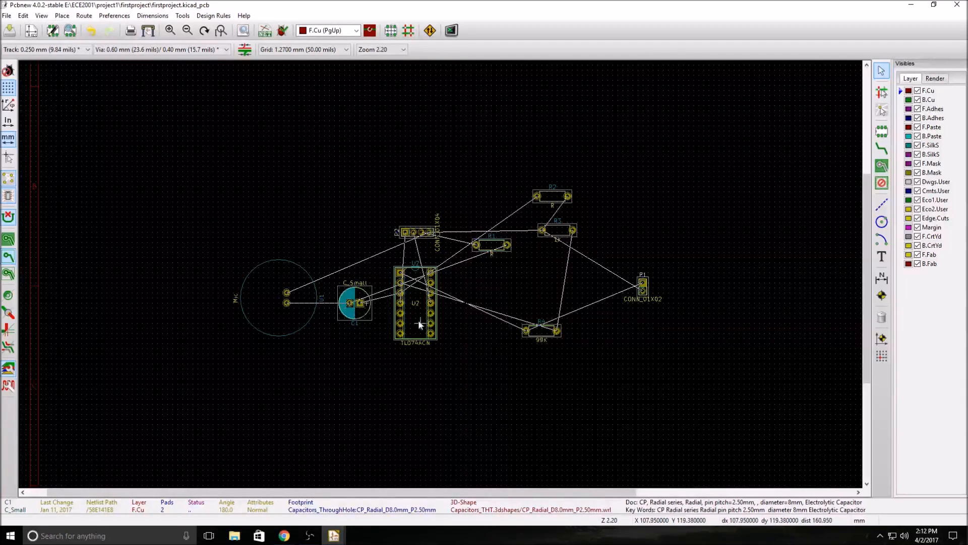
# Lower U2 by one pin pitch and place resistor R1, rotated to 270°, vertically above C1
pyautogui.press('m')
pyautogui.click(401, 283)
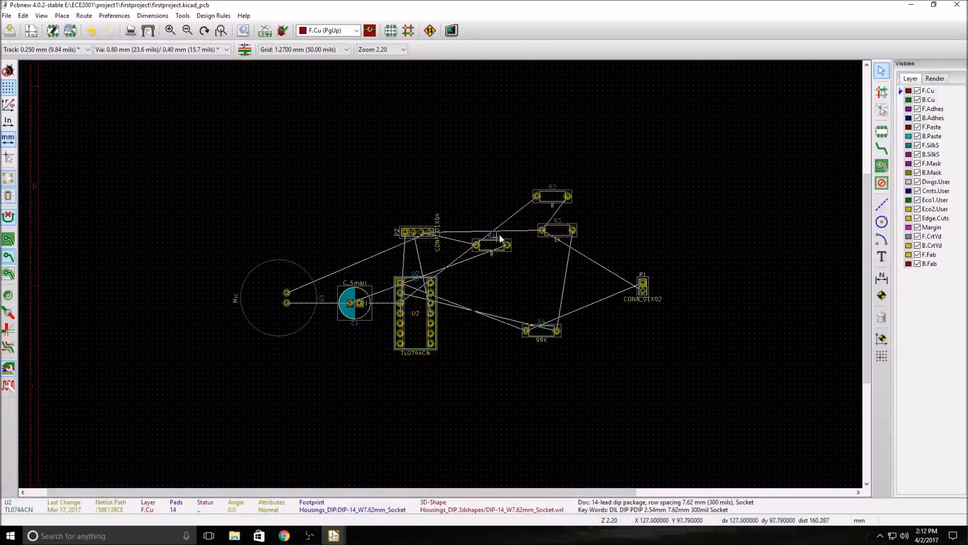
pyautogui.press('m')
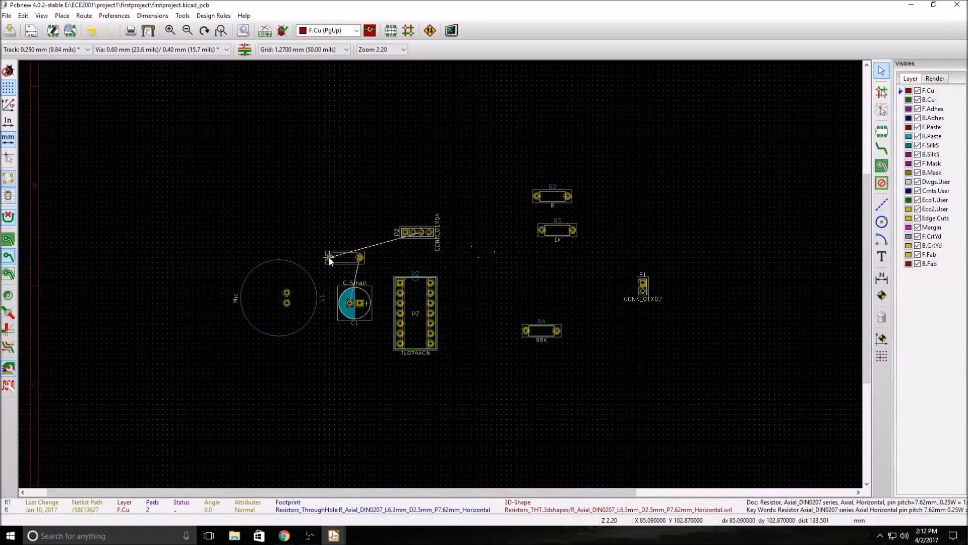
pyautogui.press('r')
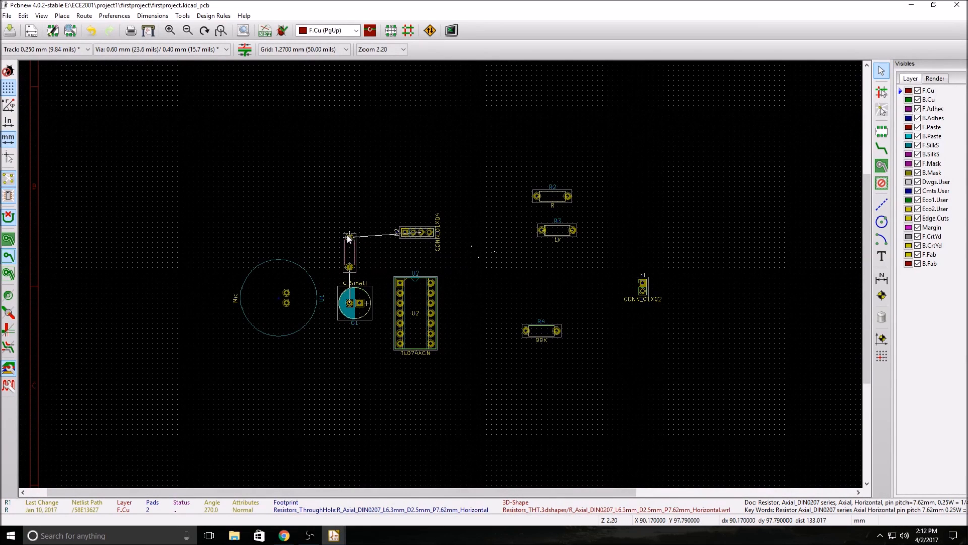
pyautogui.click(351, 244)
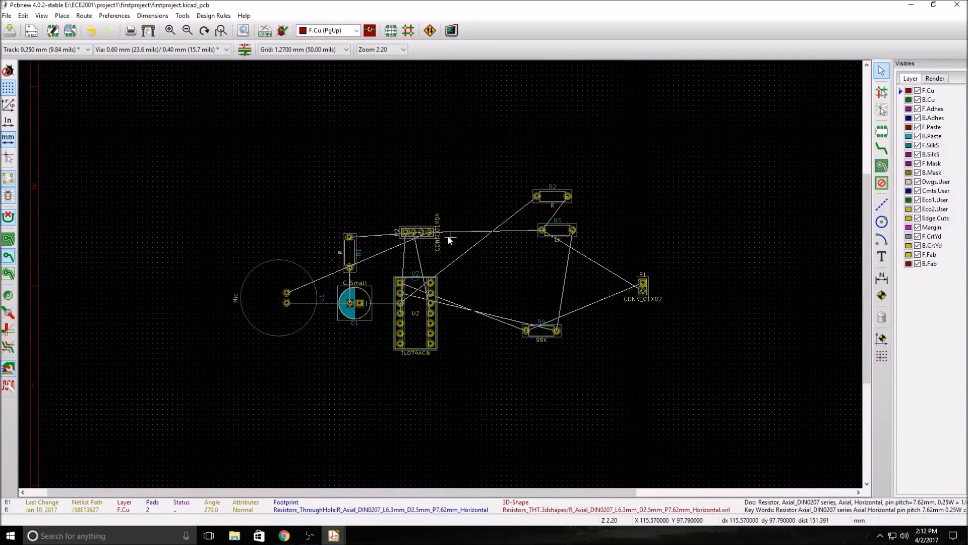
# Place resistor R3 horizontally between P2 and U2, and resistor R4 below U2
pyautogui.click(537, 230)
pyautogui.press('m')
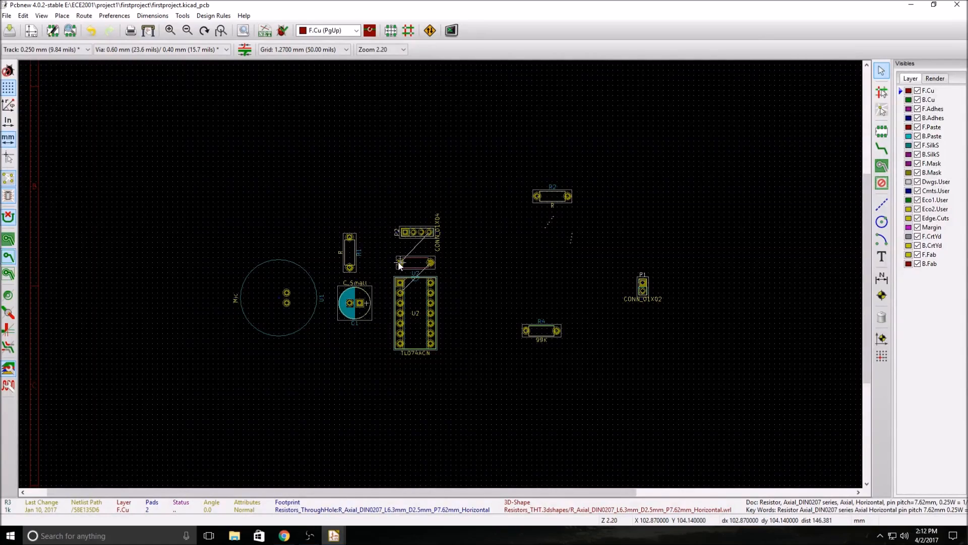
pyautogui.press('m')
pyautogui.click(402, 264)
pyautogui.press('m')
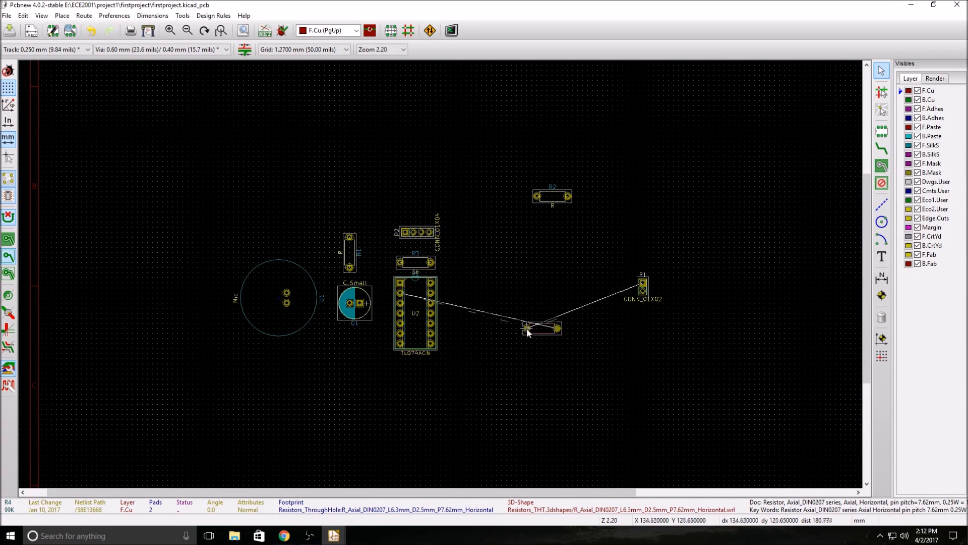
pyautogui.click(388, 394)
# Move U2 down and slightly right to open up space beneath R3
pyautogui.click(421, 313)
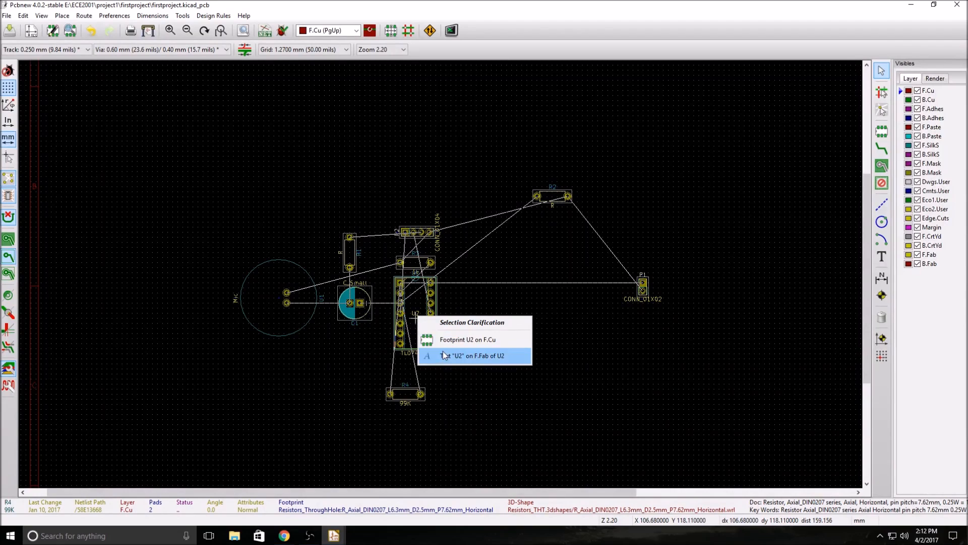
pyautogui.click(423, 335)
pyautogui.press('m')
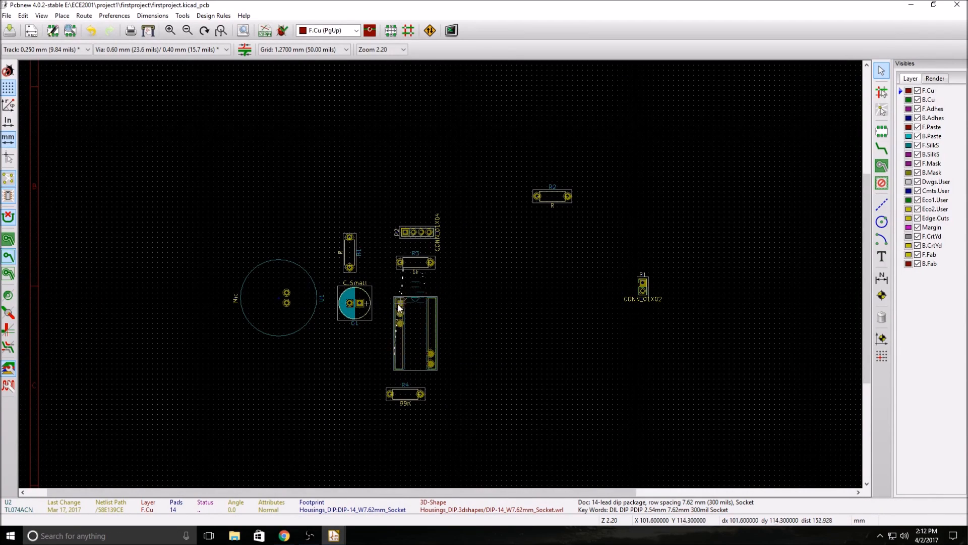
pyautogui.click(407, 308)
# Place R3, rotated to 270°, at the upper left of U2, and R4, rotated to 180°, directly above U2
pyautogui.press('m')
pyautogui.press('r')
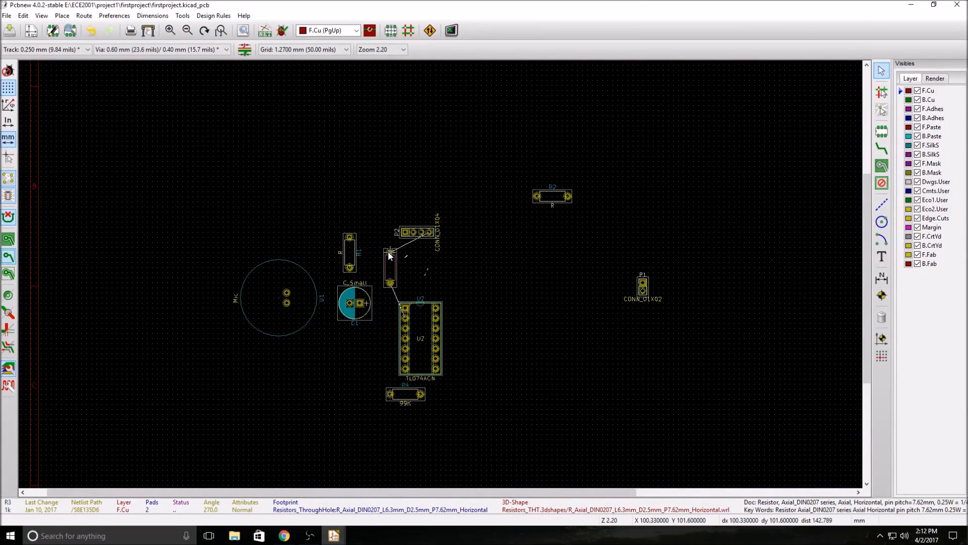
pyautogui.click(387, 252)
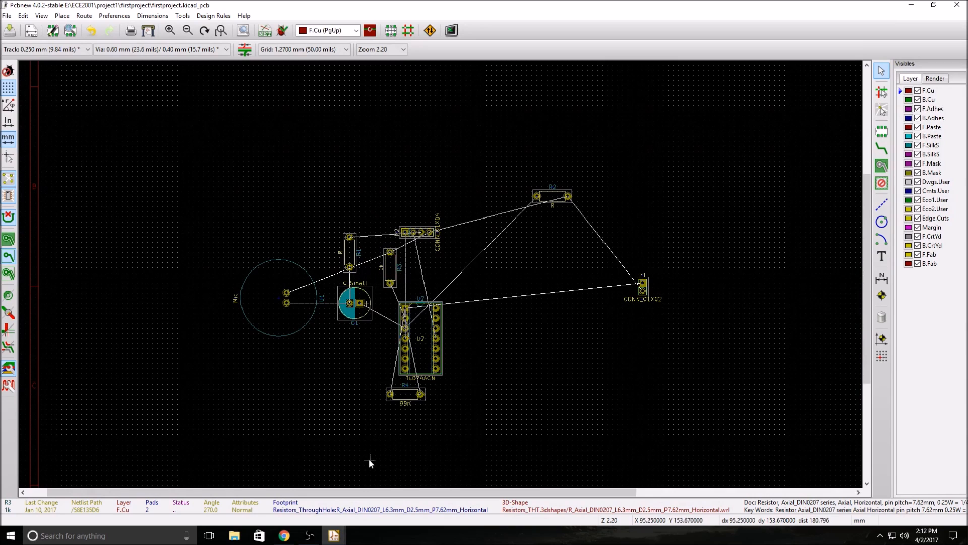
pyautogui.press('m')
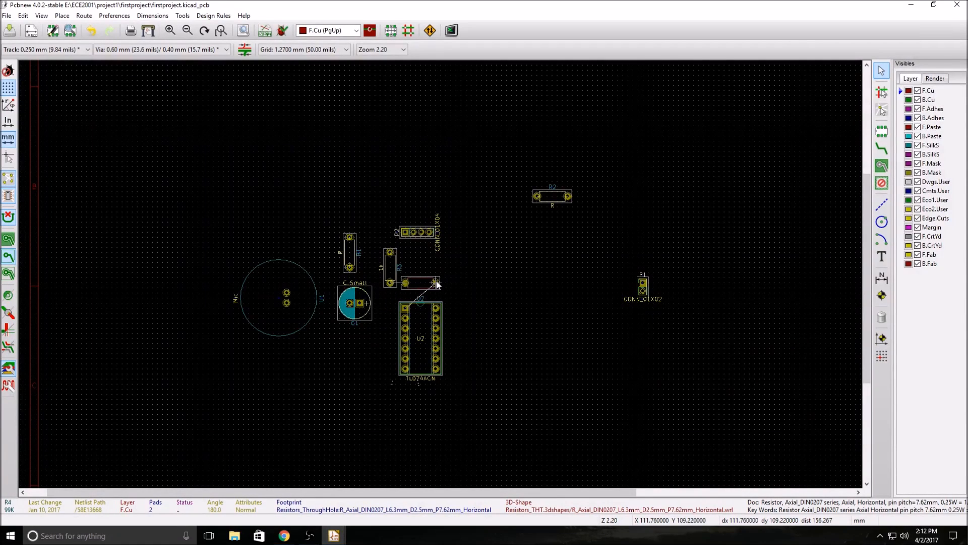
pyautogui.click(437, 283)
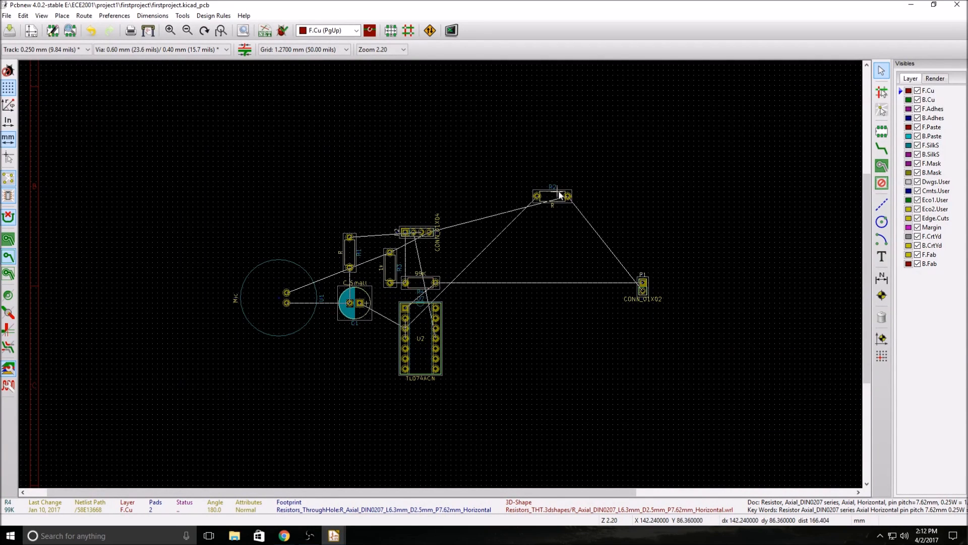
# Nudge R3 one grid step left and P2 one grid step up and left
pyautogui.scroll(3, 434, 262)
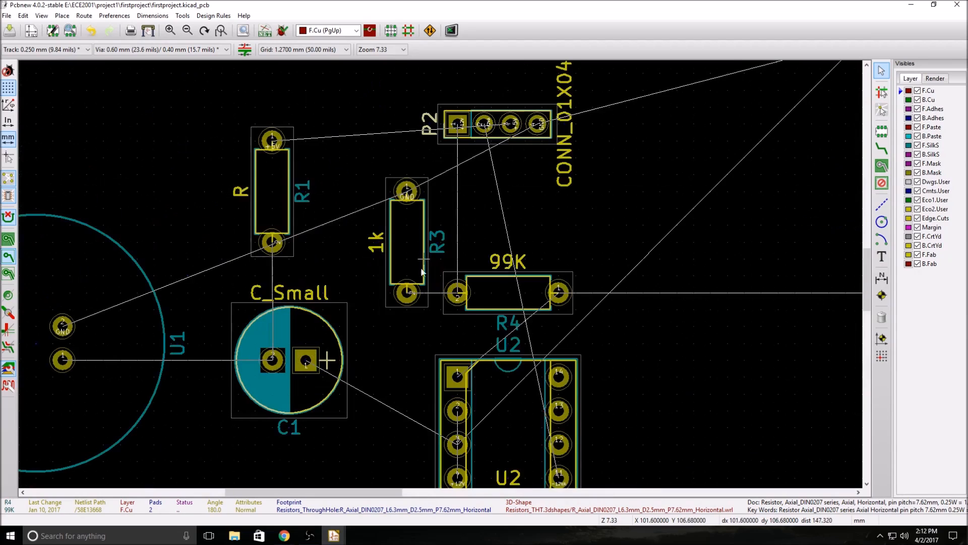
pyautogui.scroll(-1, 381, 254)
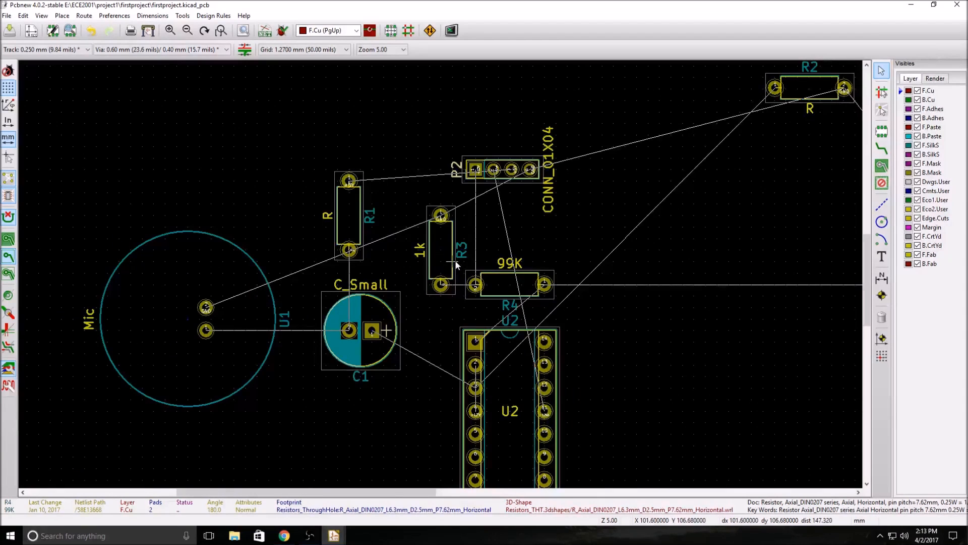
pyautogui.press('m')
pyautogui.click(429, 213)
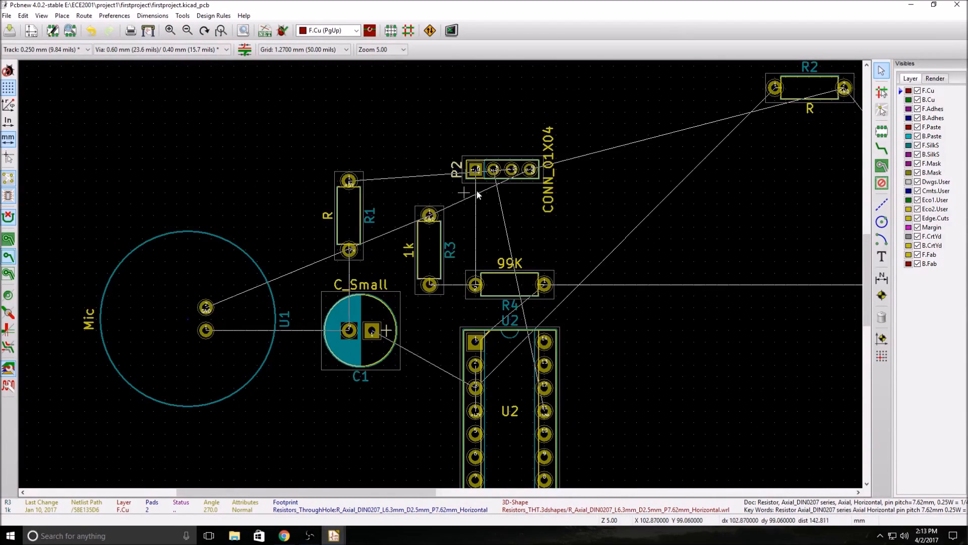
pyautogui.press('m')
pyautogui.click(461, 162)
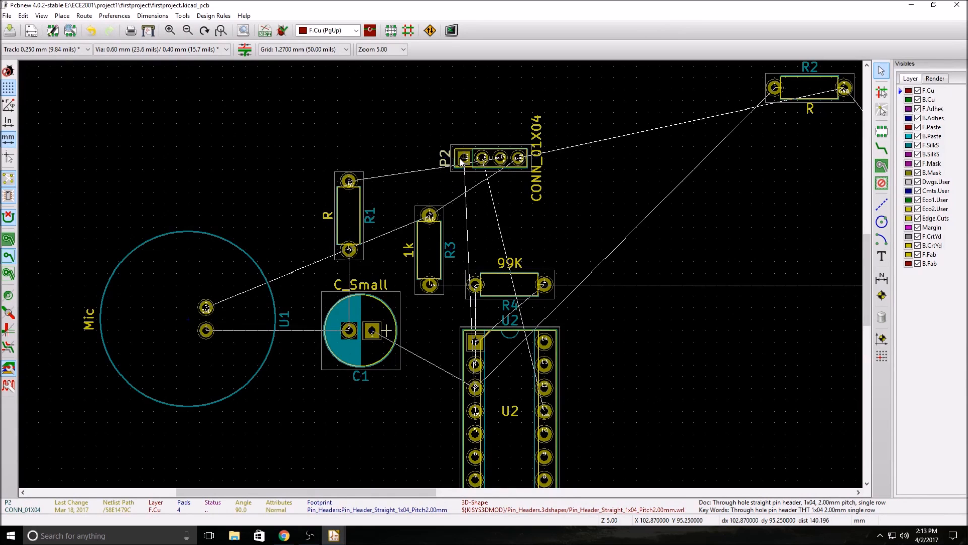
# Shift R4 and U2 one grid step to the right, keeping R4 lined up above U2
pyautogui.press('m')
pyautogui.click(556, 286)
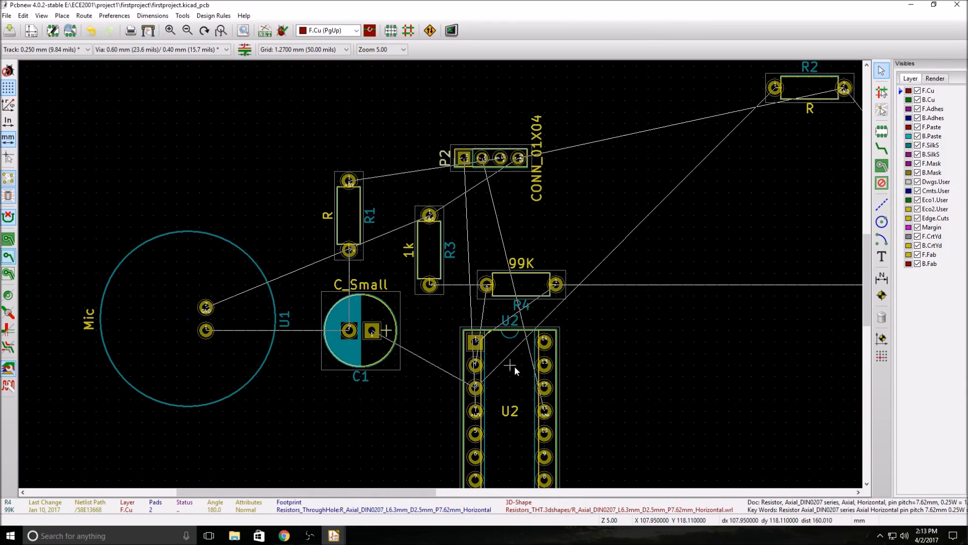
pyautogui.press('m')
pyautogui.click(484, 343)
# Shift R3 one grid step to the right, keeping it vertical between R1 and U2
pyautogui.press('m')
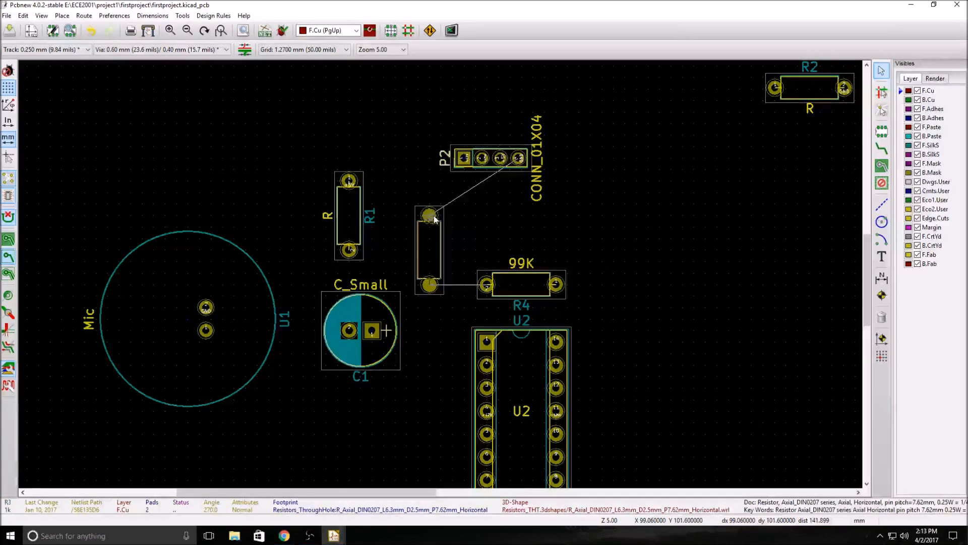
pyautogui.click(440, 218)
pyautogui.press('m')
pyautogui.click(350, 184)
# Rotate R2 to 90° and place it vertically between R1 and R3
pyautogui.scroll(-2, 480, 250)
pyautogui.press('m')
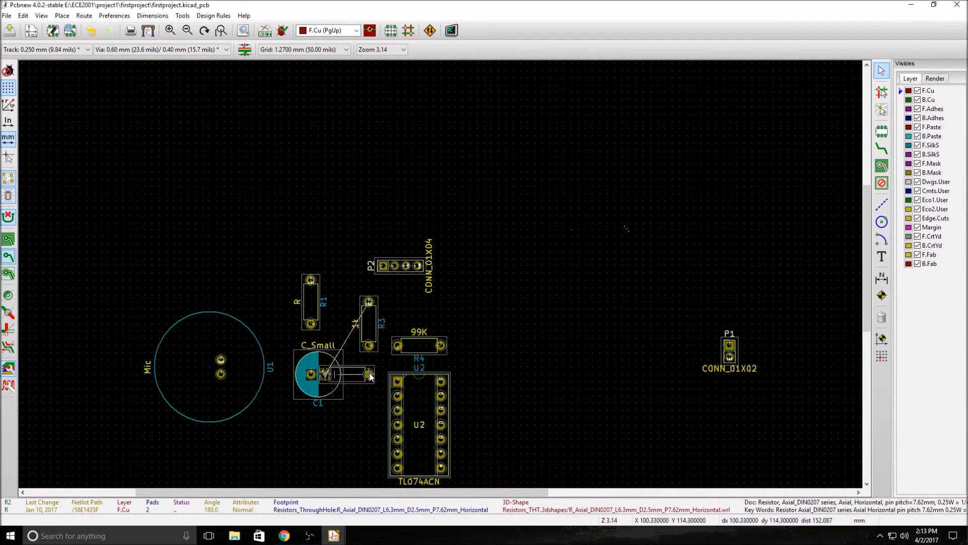
pyautogui.press('r')
pyautogui.click(344, 331)
# Shift U2 and R4 four grid steps to the right, keeping R4 lined up above U2
pyautogui.press('m')
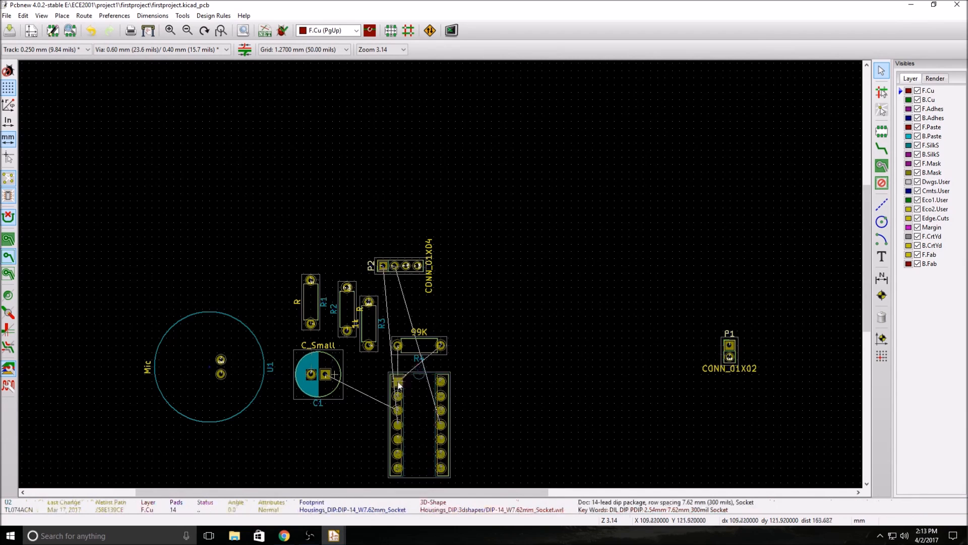
pyautogui.click(426, 382)
pyautogui.press('m')
pyautogui.click(468, 345)
# Shift R3 four grid steps right, and move R2 two grid steps right and two down to sit level with it
pyautogui.press('m')
pyautogui.click(390, 304)
pyautogui.press('m')
pyautogui.click(362, 346)
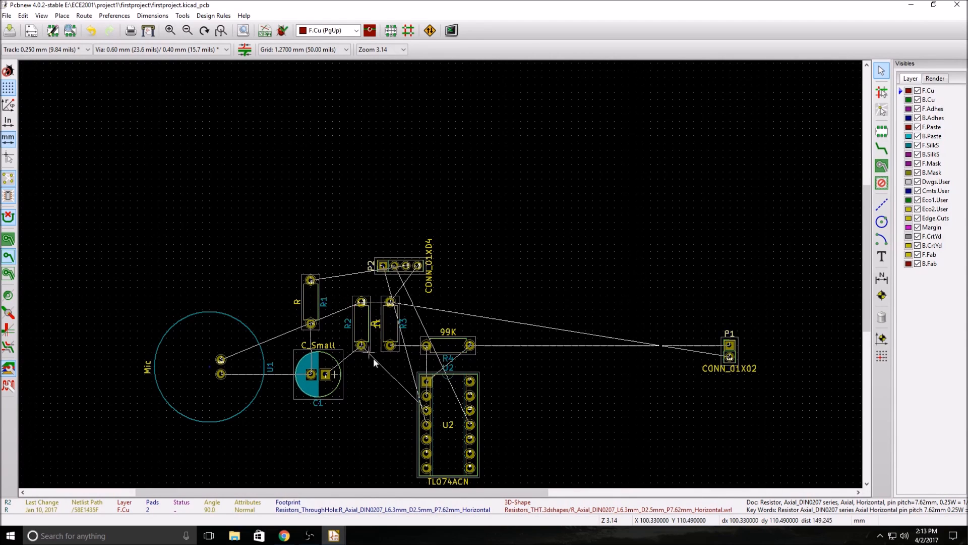
pyautogui.press('m')
pyautogui.click(398, 303)
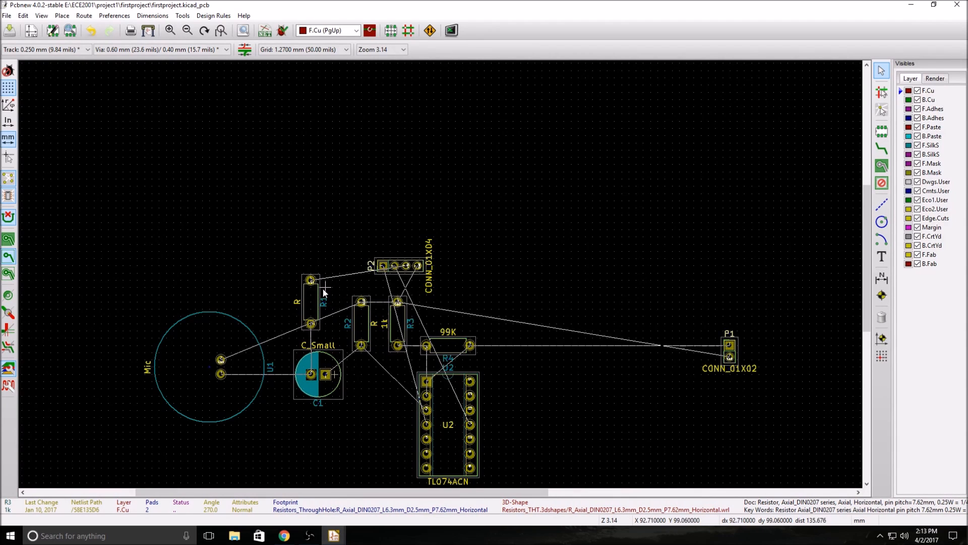
# Bring P1 across the board and place it below R2, between C1 and U2
pyautogui.press('m')
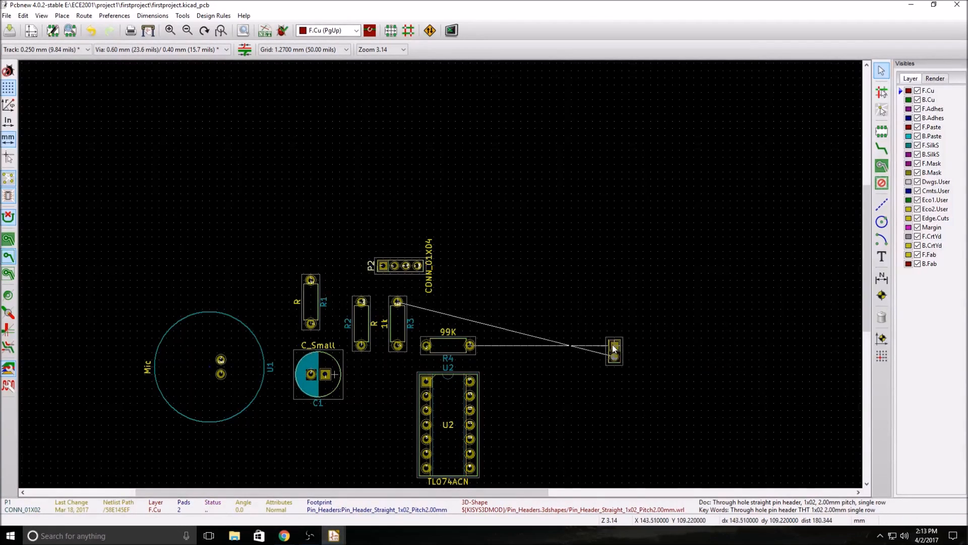
pyautogui.scroll(3, 376, 383)
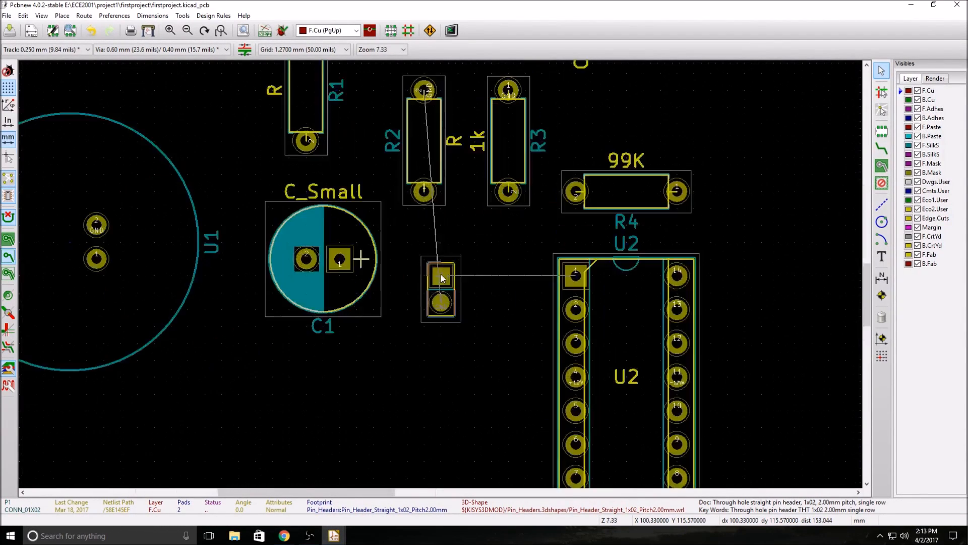
pyautogui.scroll(-1, 439, 281)
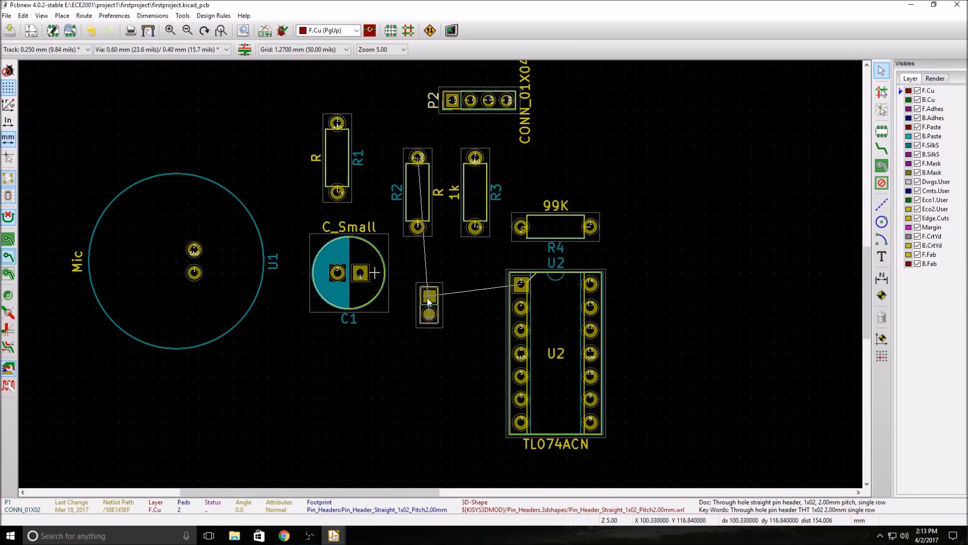
pyautogui.click(409, 356)
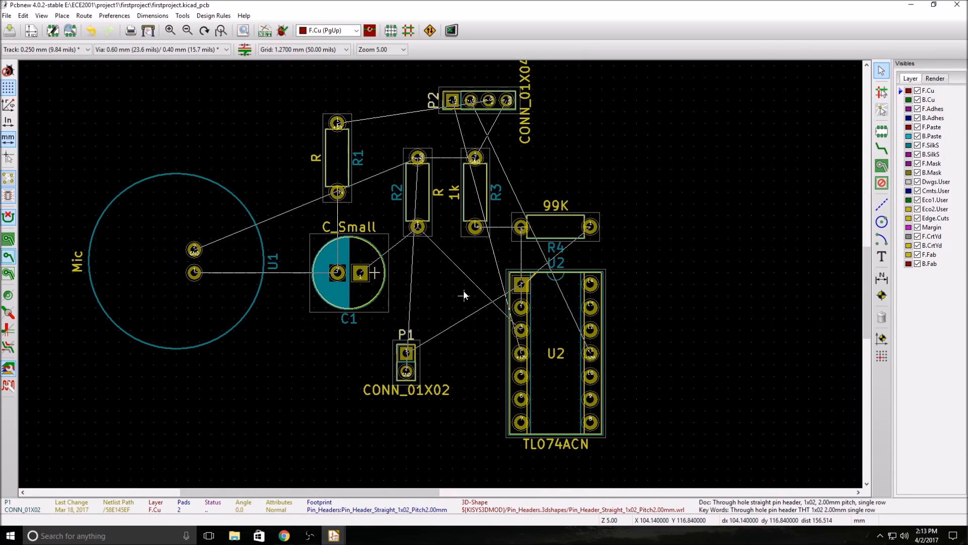
# Move R1 one grid step left and two up to sit level with P2, and lower U1 four grid steps
pyautogui.scroll(-1, 438, 274)
pyautogui.scroll(1, 485, 182)
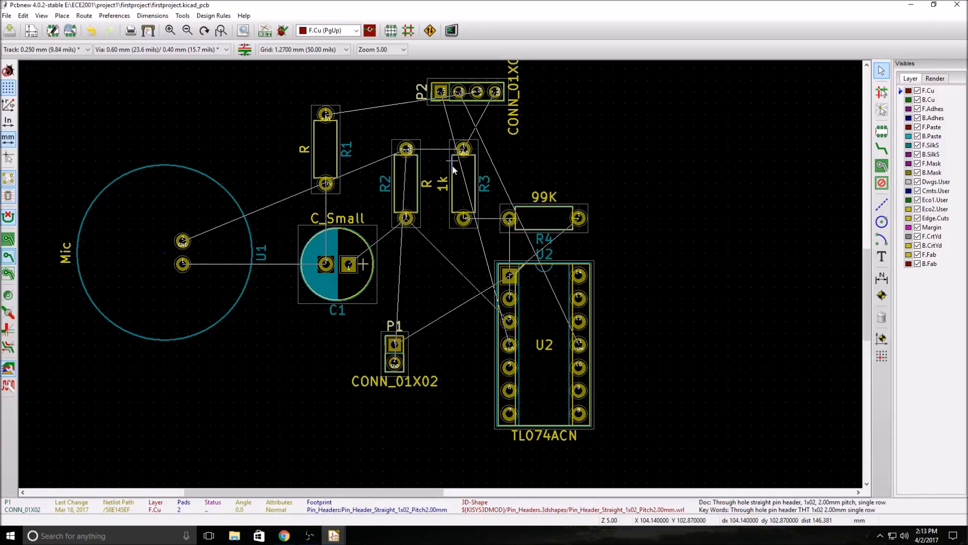
pyautogui.scroll(-1, 462, 133)
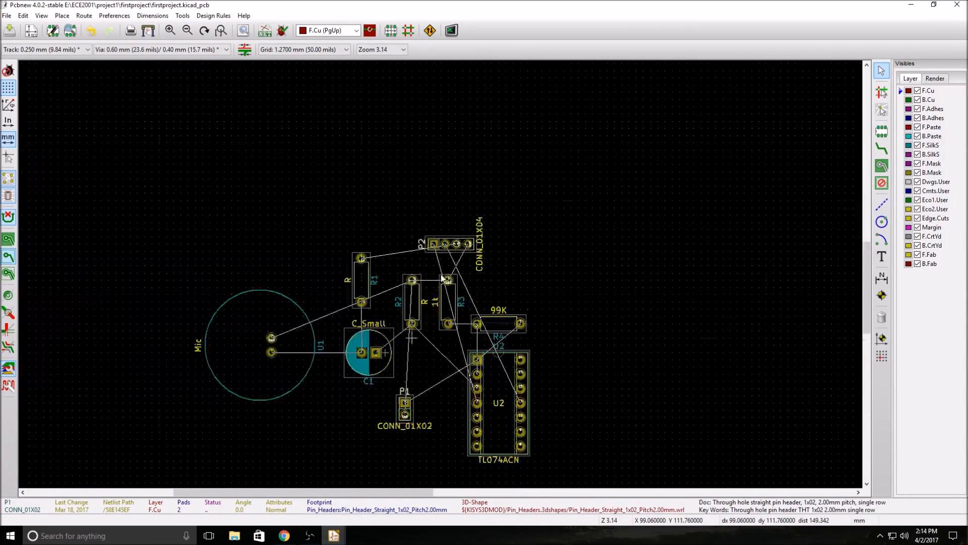
pyautogui.scroll(1, 410, 336)
pyautogui.press('m')
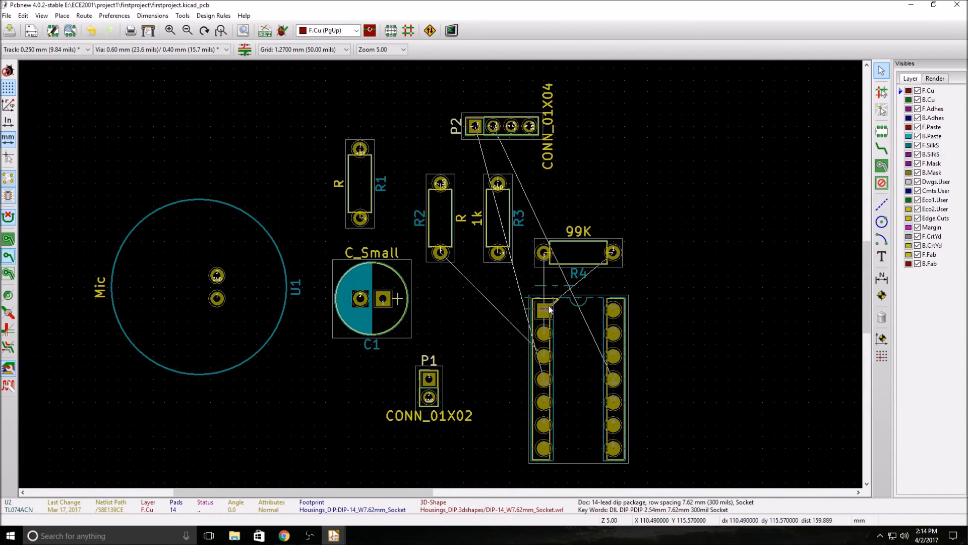
pyautogui.click(542, 310)
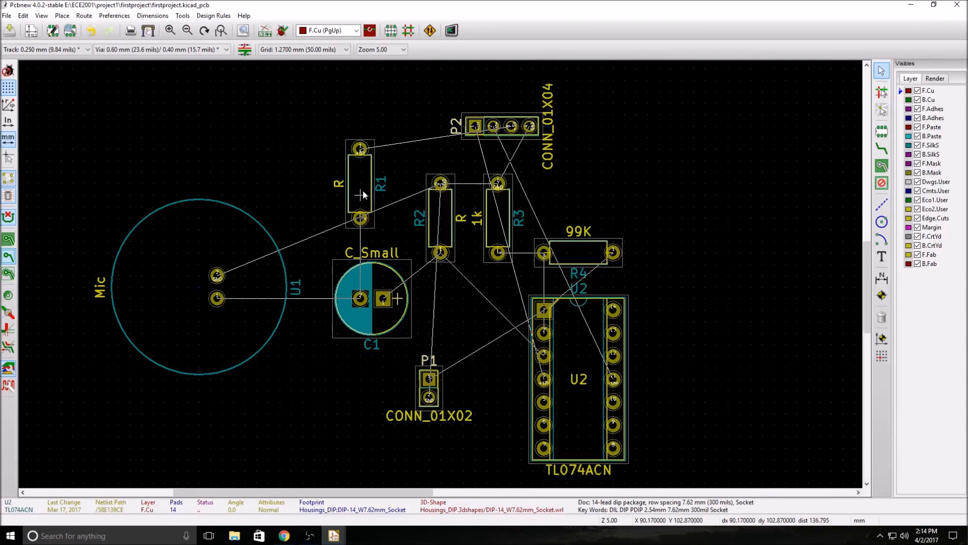
pyautogui.press('m')
pyautogui.click(348, 171)
pyautogui.scroll(-2, 450, 231)
pyautogui.scroll(1, 471, 268)
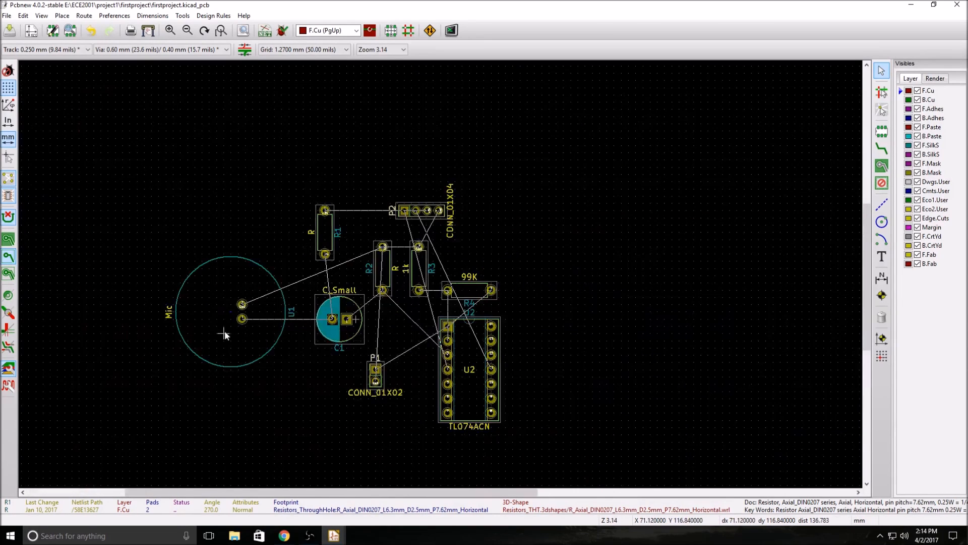
pyautogui.press('m')
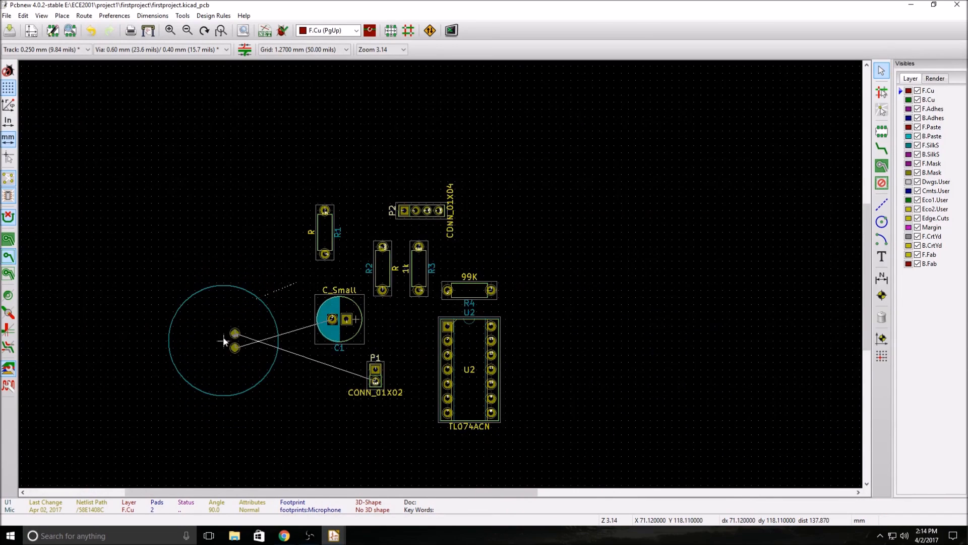
pyautogui.click(223, 339)
# Move P1 five grid steps right and two down beside U2, and lower C1 five grid steps in line with U2's pin 3
pyautogui.press('m')
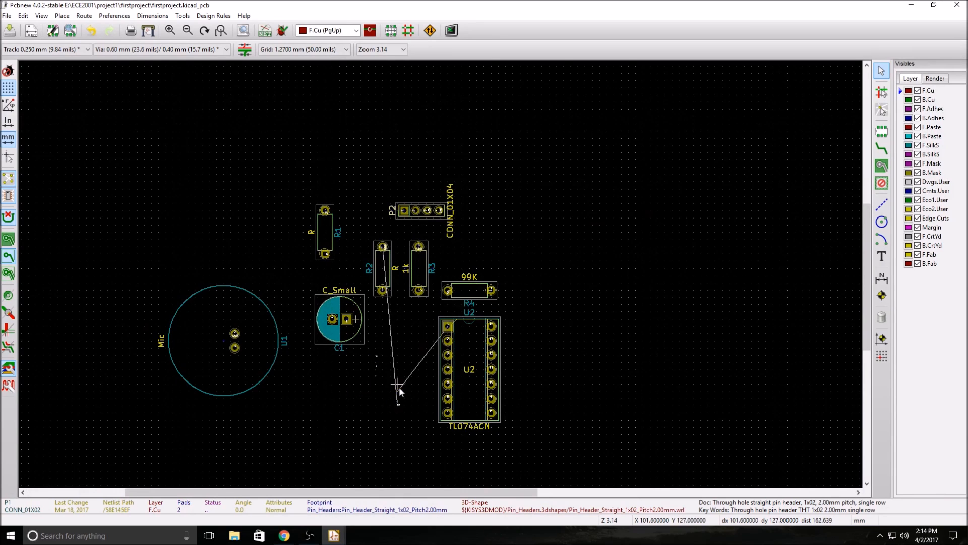
pyautogui.click(414, 400)
pyautogui.press('m')
pyautogui.click(347, 352)
# Rotate U1 to 270° and place it to the left of C1
pyautogui.press('m')
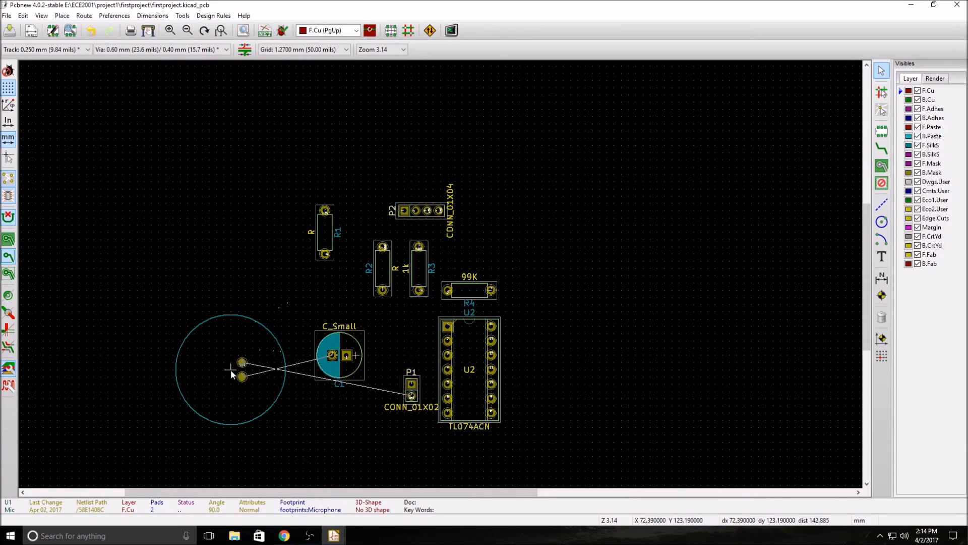
pyautogui.press('r')
pyautogui.press('r')
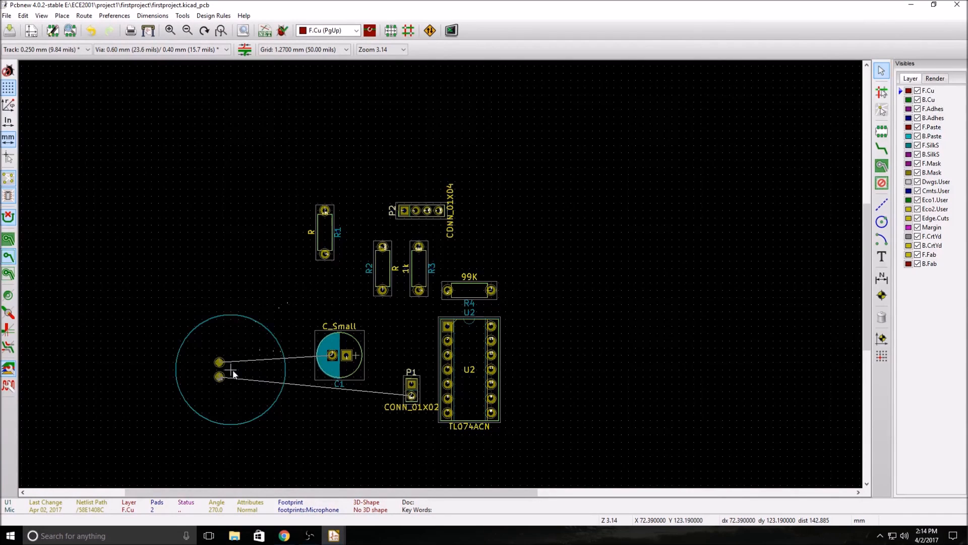
pyautogui.click(247, 373)
# Place R1 directly above C1's left pad, and lower R2 one grid step so it sits level with R1
pyautogui.scroll(1, 362, 368)
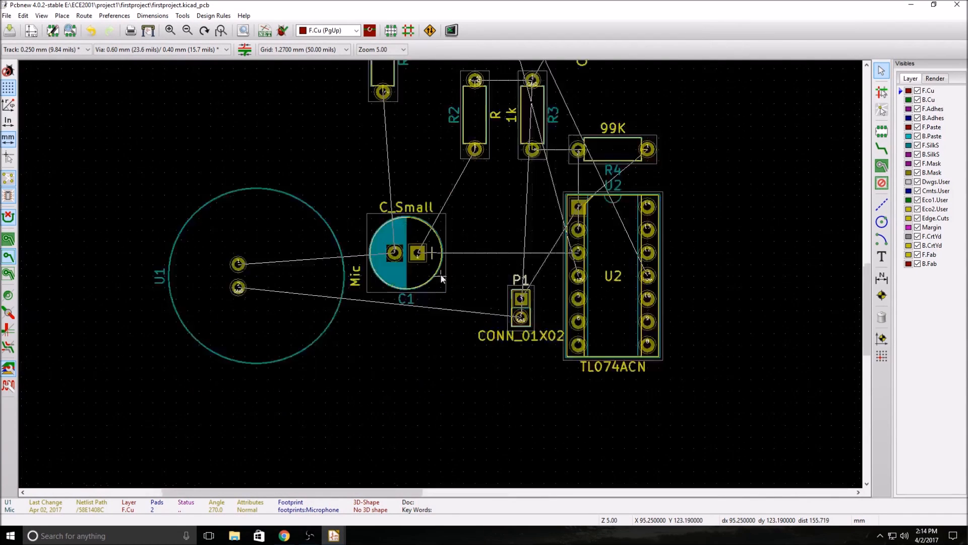
pyautogui.scroll(1, 441, 278)
pyautogui.scroll(-1, 440, 270)
pyautogui.press('m')
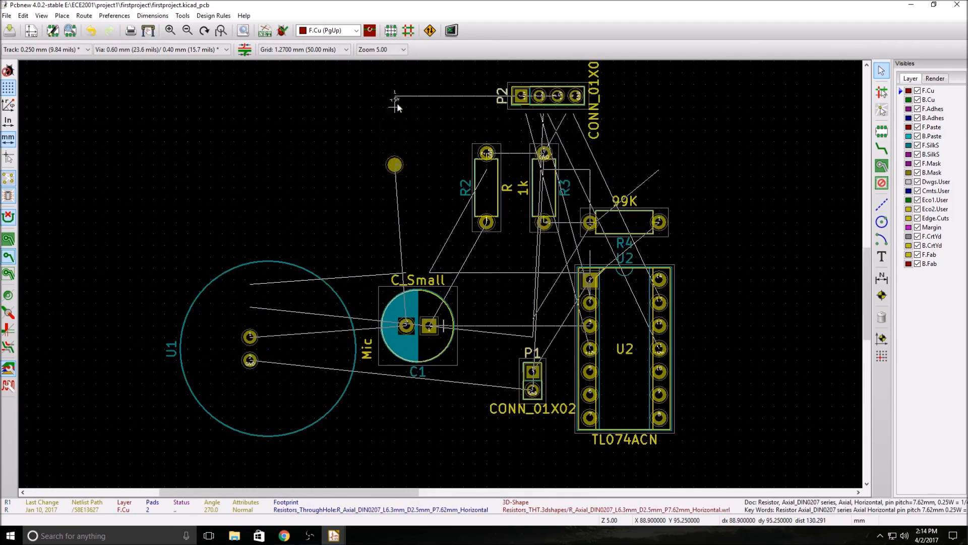
pyautogui.click(409, 172)
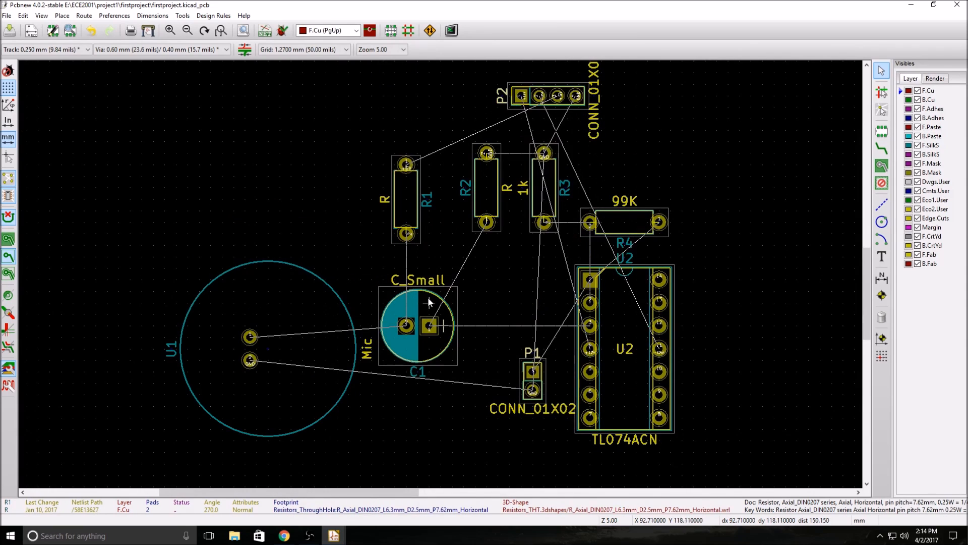
pyautogui.press('m')
pyautogui.click(430, 334)
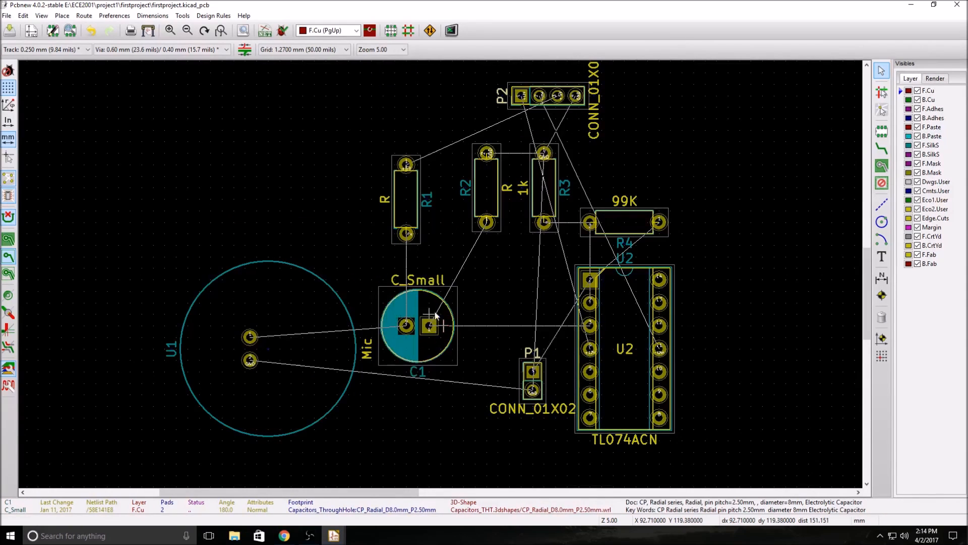
pyautogui.press('m')
pyautogui.click(485, 235)
# Shift U2 three grid steps and R4 two grid steps to the right
pyautogui.press('m')
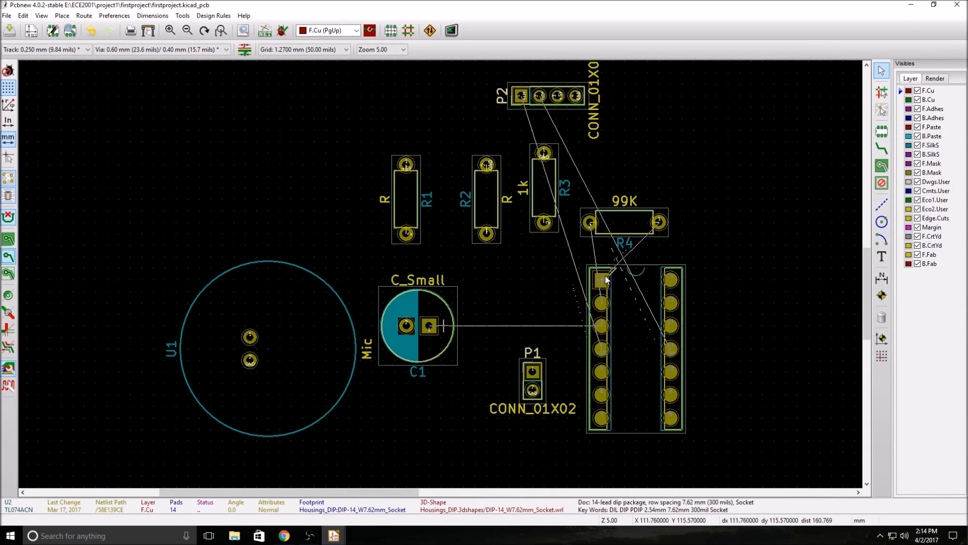
pyautogui.click(615, 225)
pyautogui.press('m')
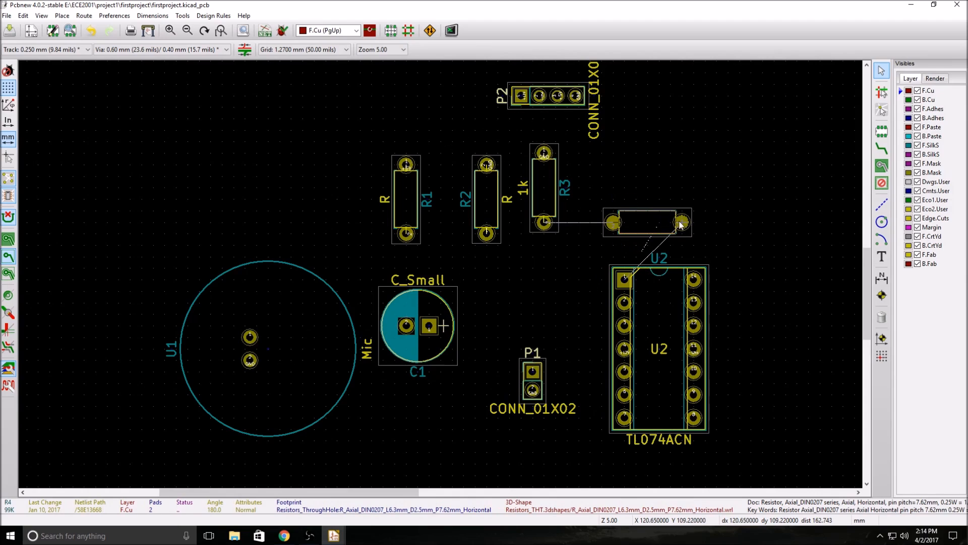
pyautogui.click(639, 223)
# Move R3 two grid steps right and one down, level with R2, and R4 one step right and down, directly above U2
pyautogui.press('m')
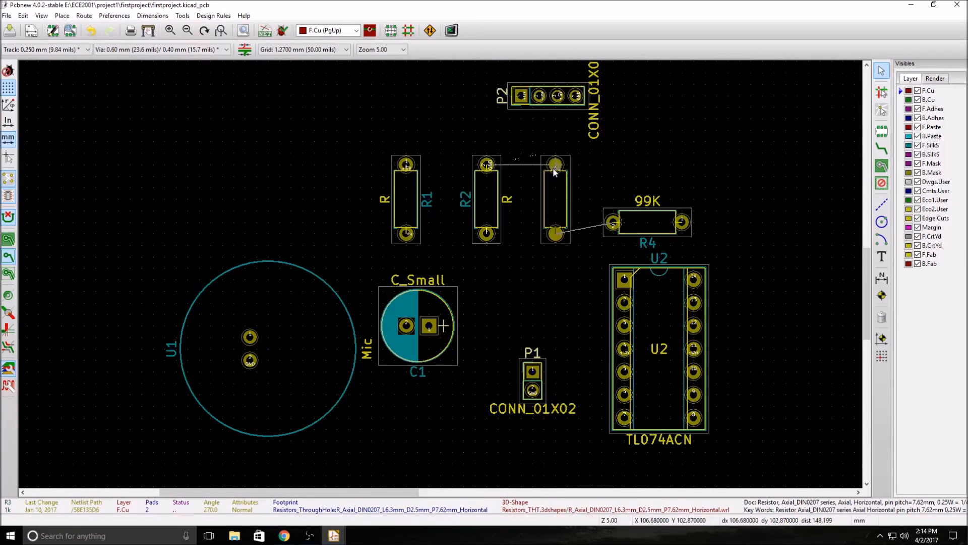
pyautogui.click(566, 170)
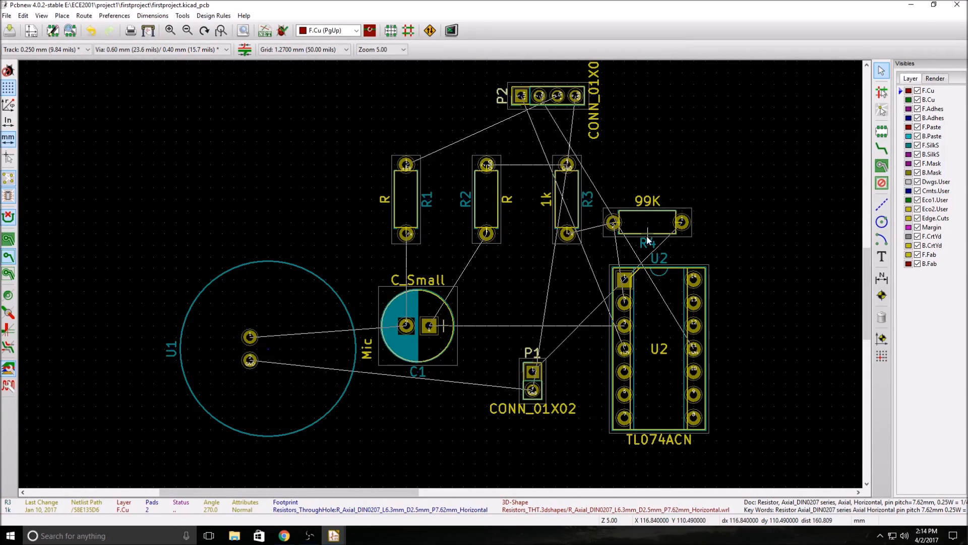
pyautogui.press('m')
pyautogui.click(625, 234)
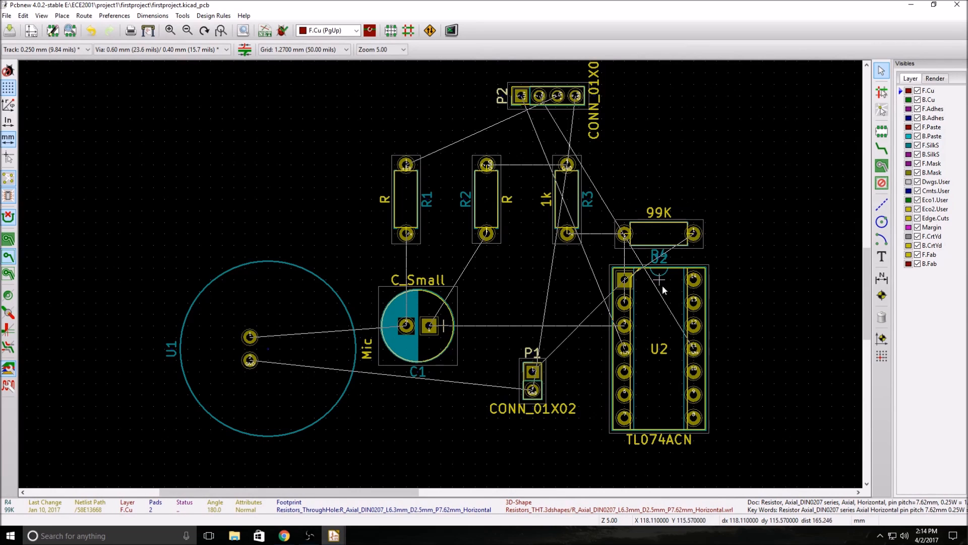
pyautogui.press('m')
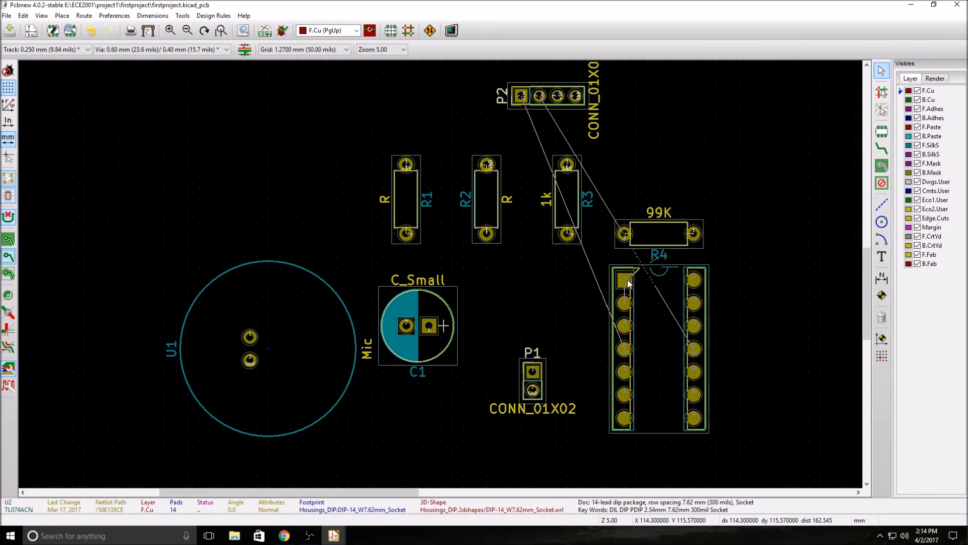
pyautogui.click(628, 283)
# Rotate P2 to 180° and place it vertically above U1, to the left of R1
pyautogui.press('m')
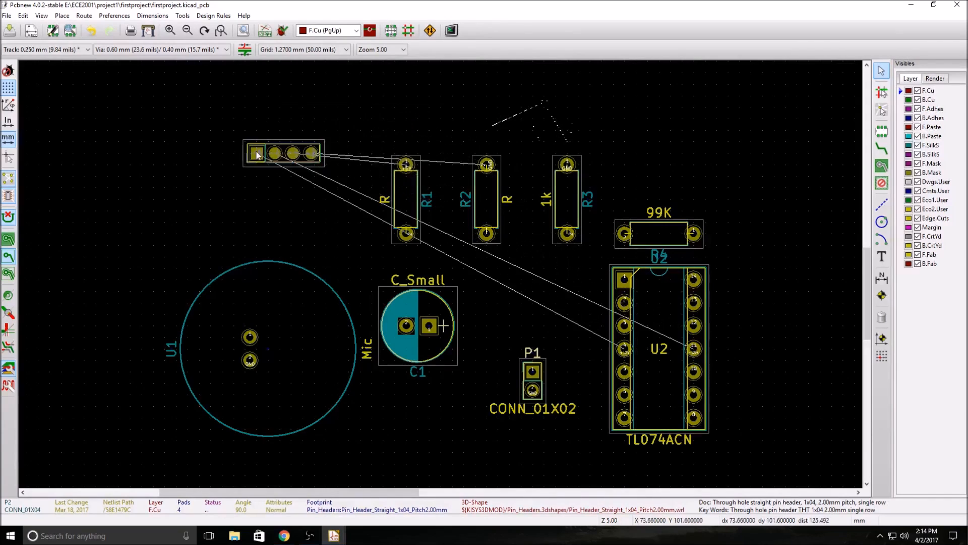
pyautogui.press('r')
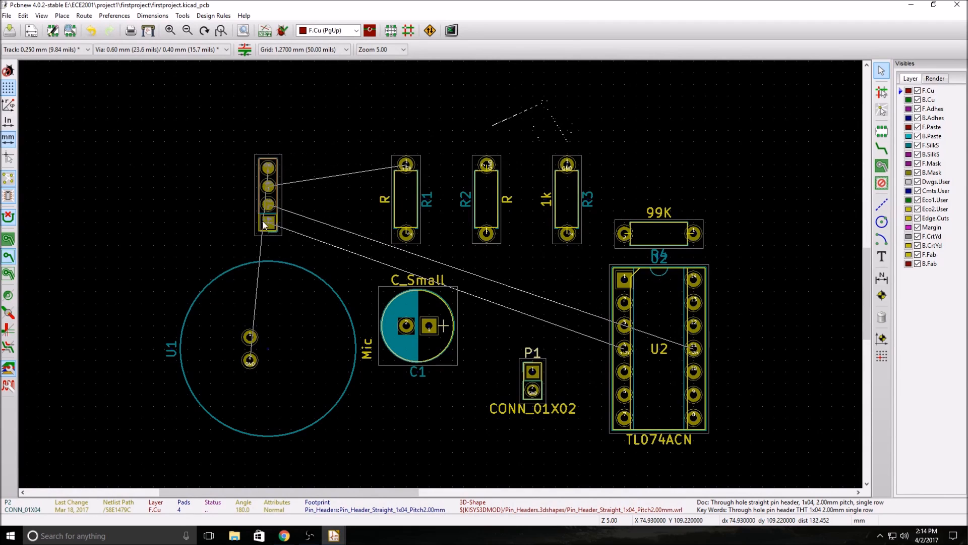
pyautogui.click(261, 225)
# Shift C1 one grid step to the right, keeping it in line with U2's pin 3
pyautogui.scroll(-1, 327, 235)
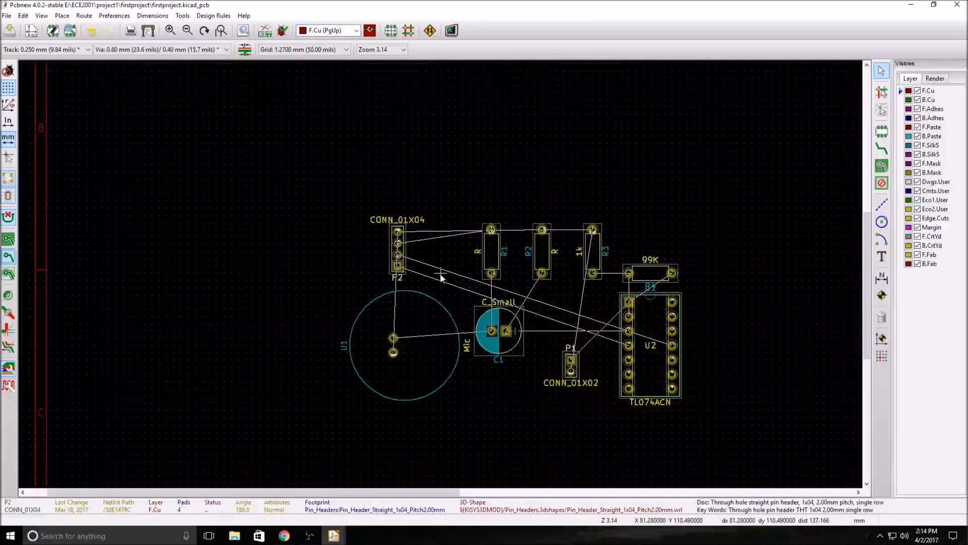
pyautogui.scroll(1, 441, 277)
pyautogui.scroll(-2, 555, 274)
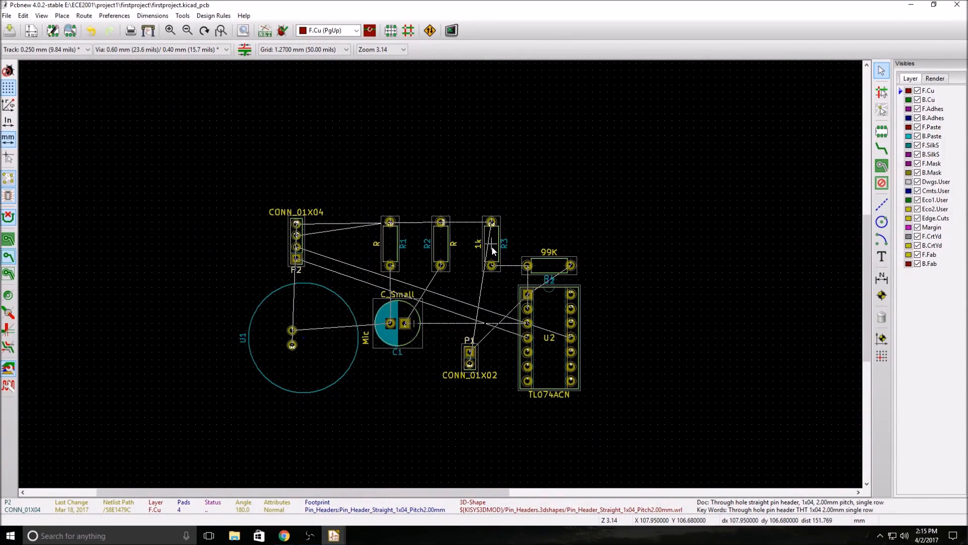
pyautogui.scroll(2, 463, 343)
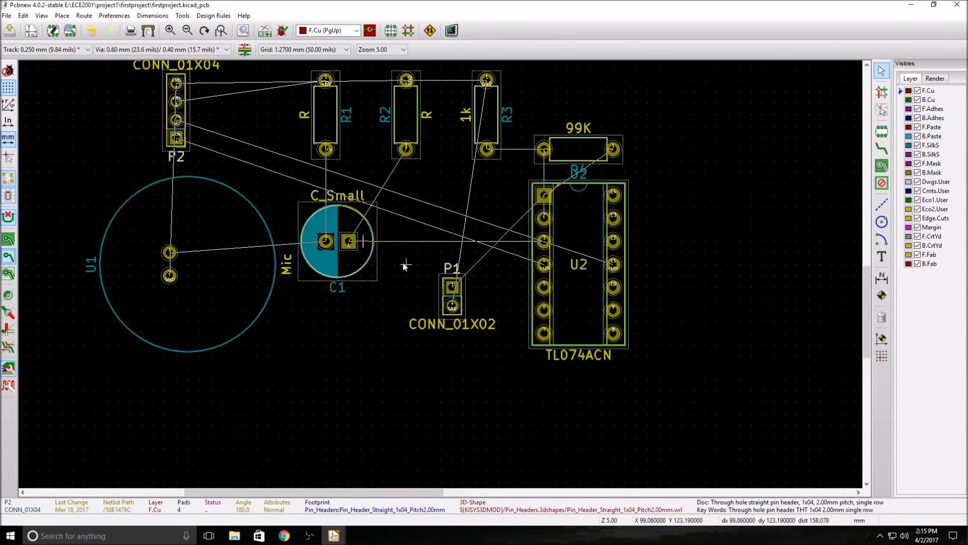
pyautogui.press('m')
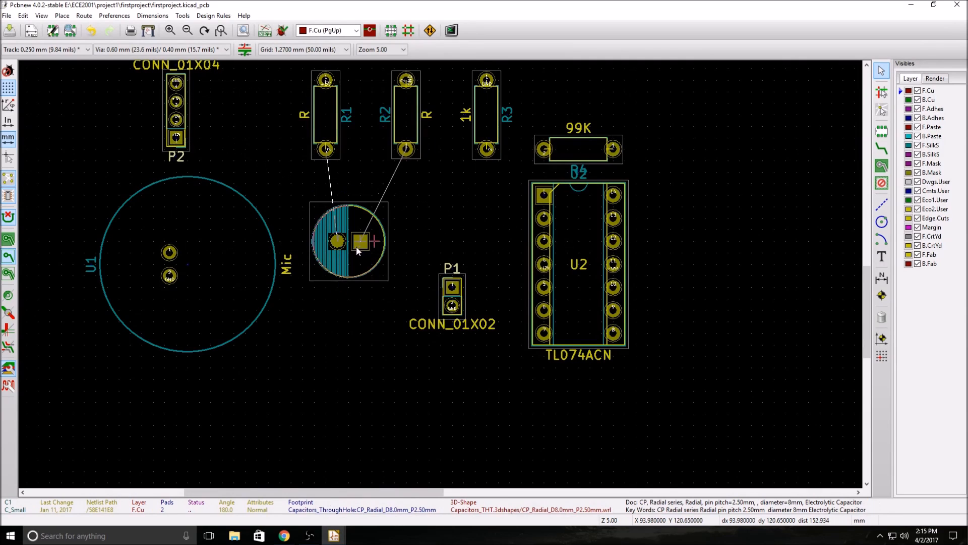
pyautogui.click(360, 245)
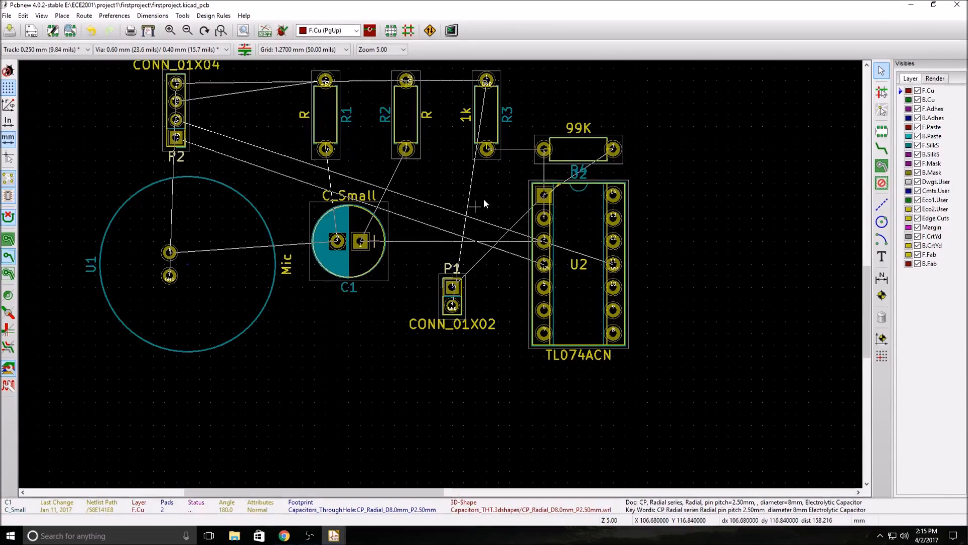
pyautogui.press('m')
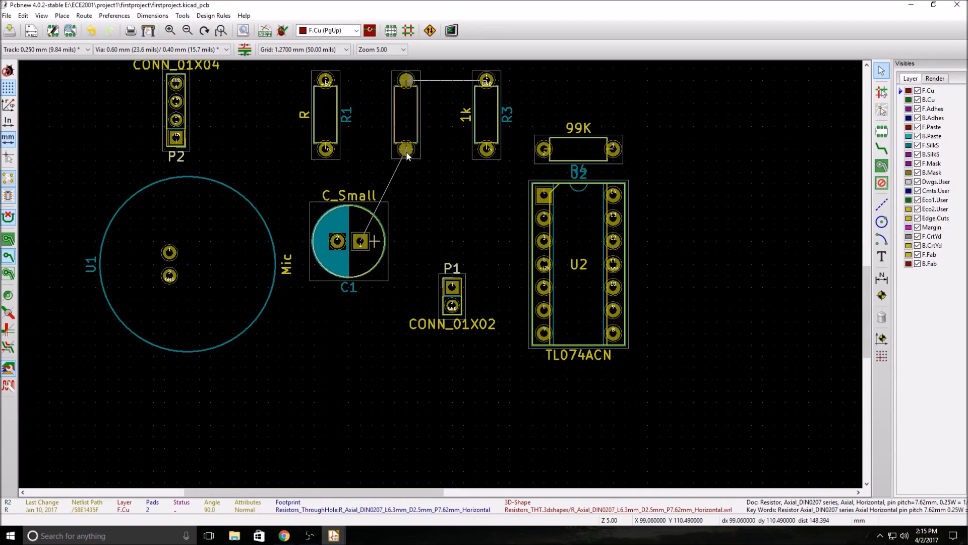
pyautogui.click(406, 152)
pyautogui.scroll(1, 495, 189)
pyautogui.scroll(-1, 440, 275)
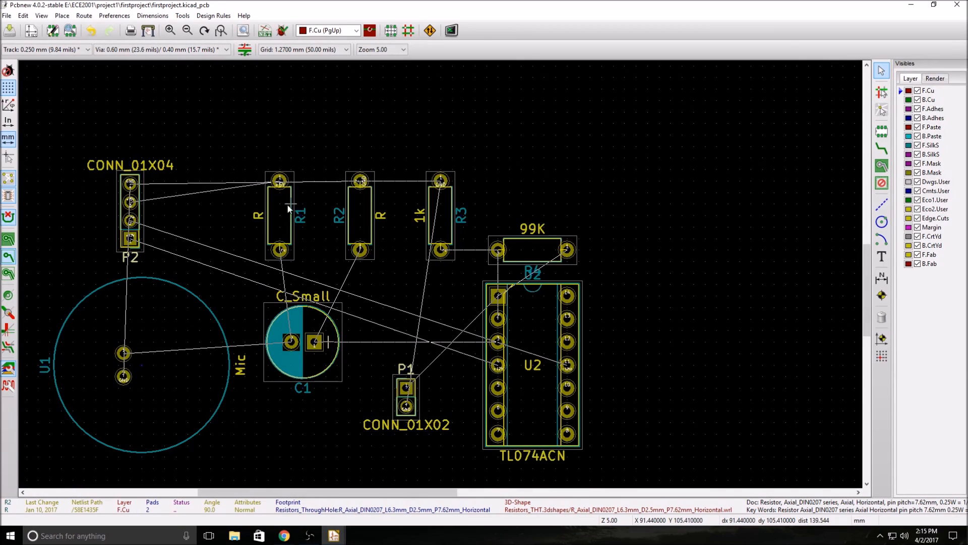
pyautogui.scroll(-1, 521, 347)
pyautogui.scroll(1, 440, 275)
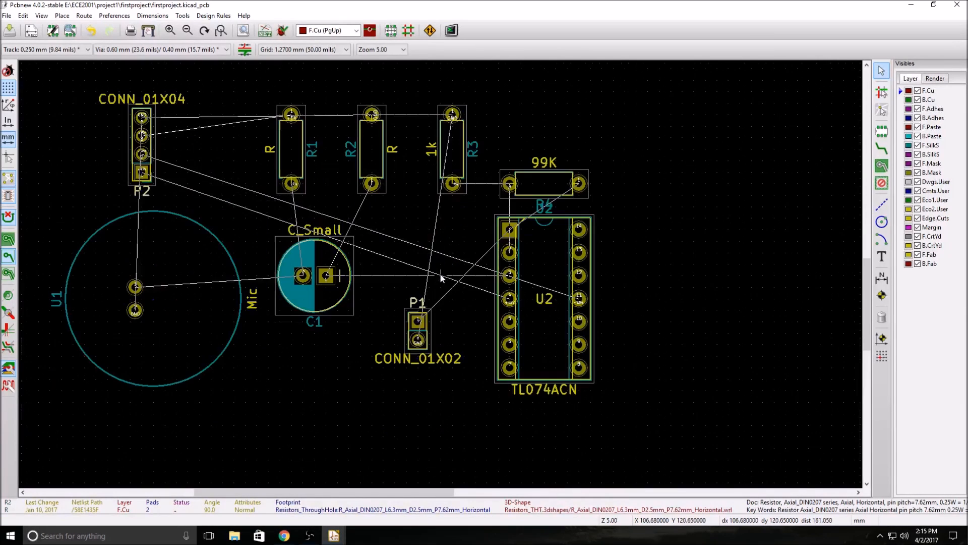
pyautogui.scroll(-1, 440, 276)
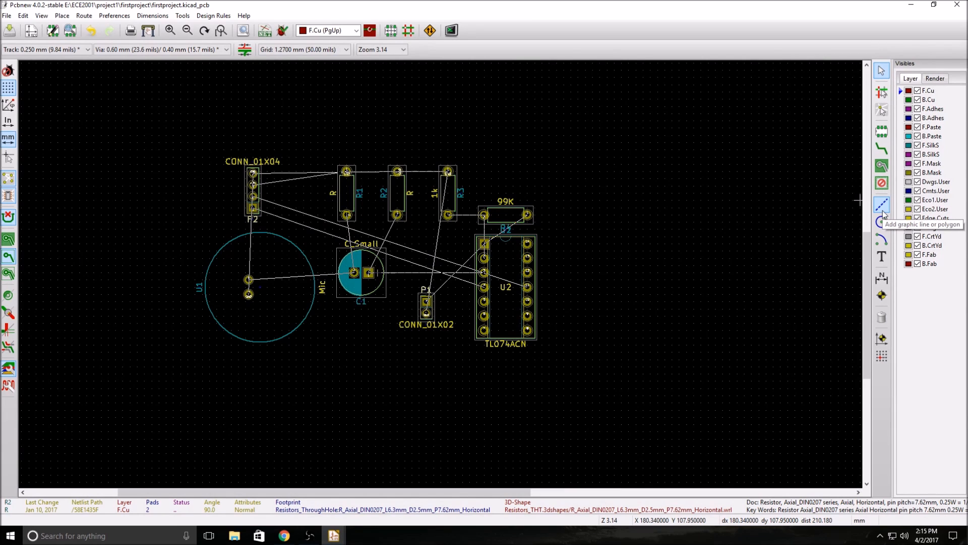
# Switch the working grid from the preset spacing to the user-defined grid
pyautogui.click(61, 49)
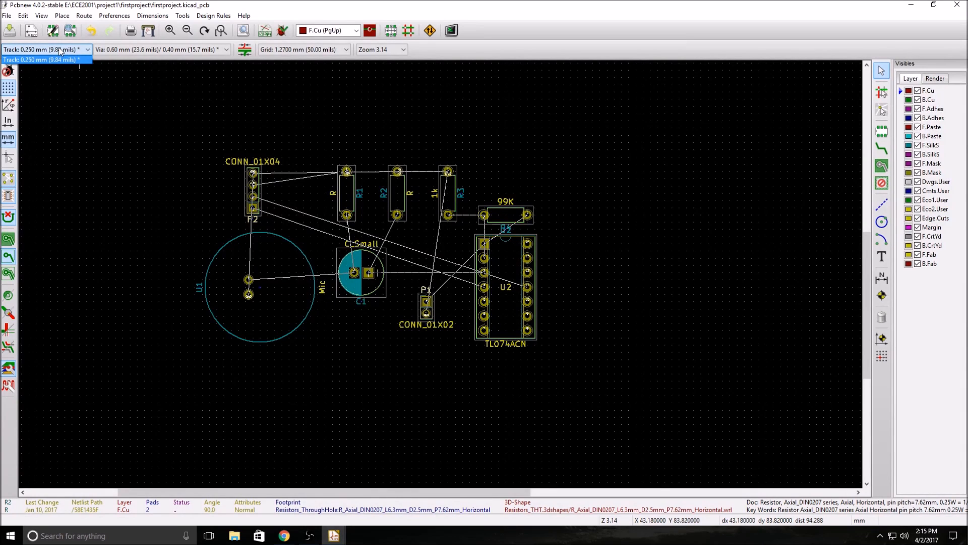
pyautogui.click(325, 50)
pyautogui.click(326, 50)
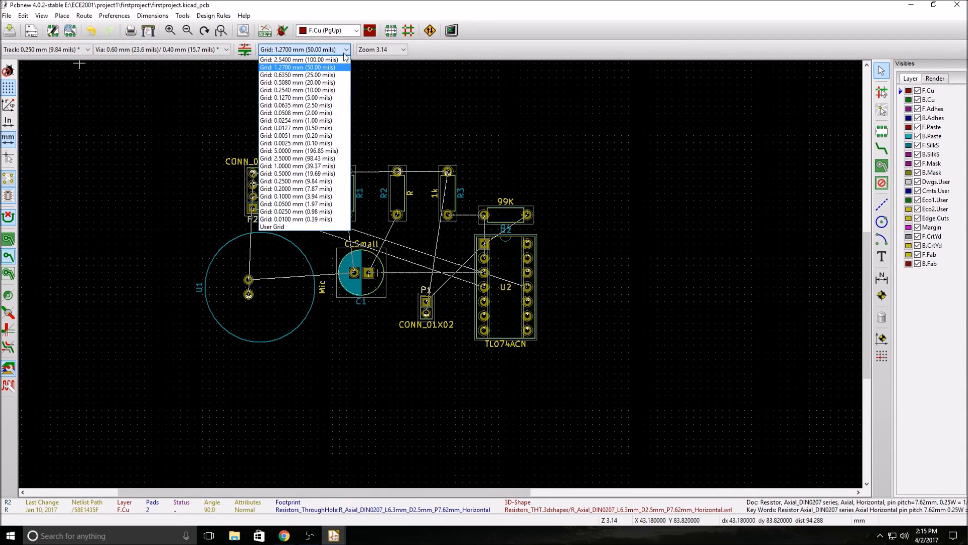
pyautogui.click(282, 227)
pyautogui.click(276, 50)
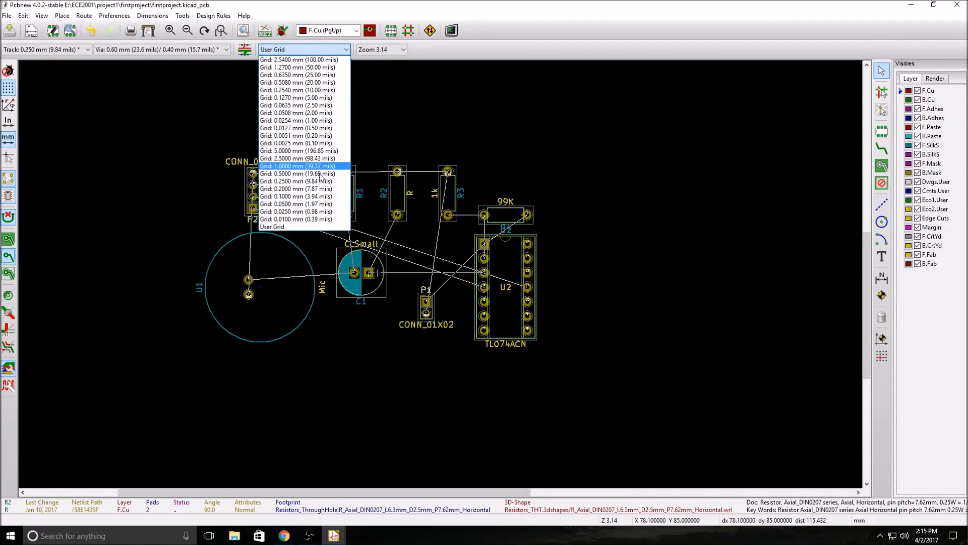
pyautogui.click(287, 227)
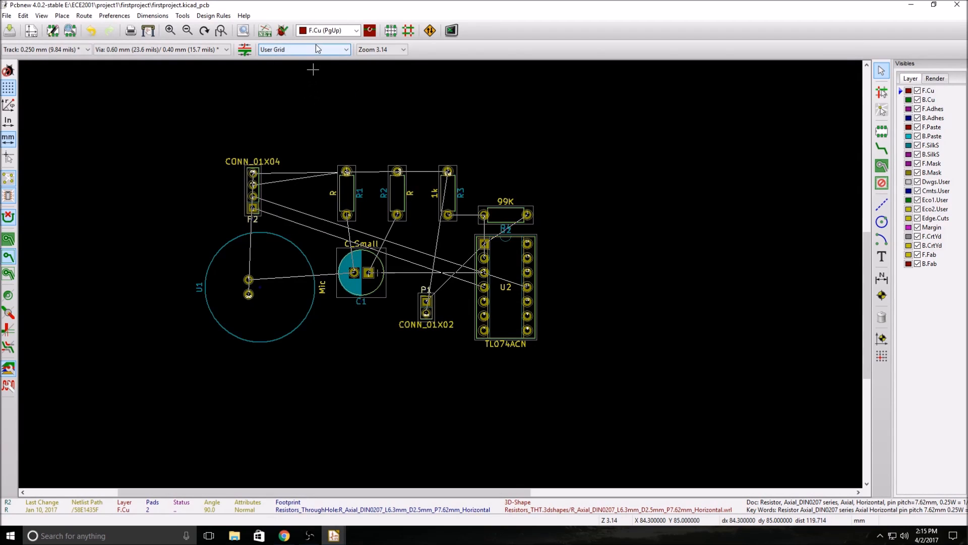
# Set the user-defined grid's X size to 5 mm
pyautogui.click(61, 15)
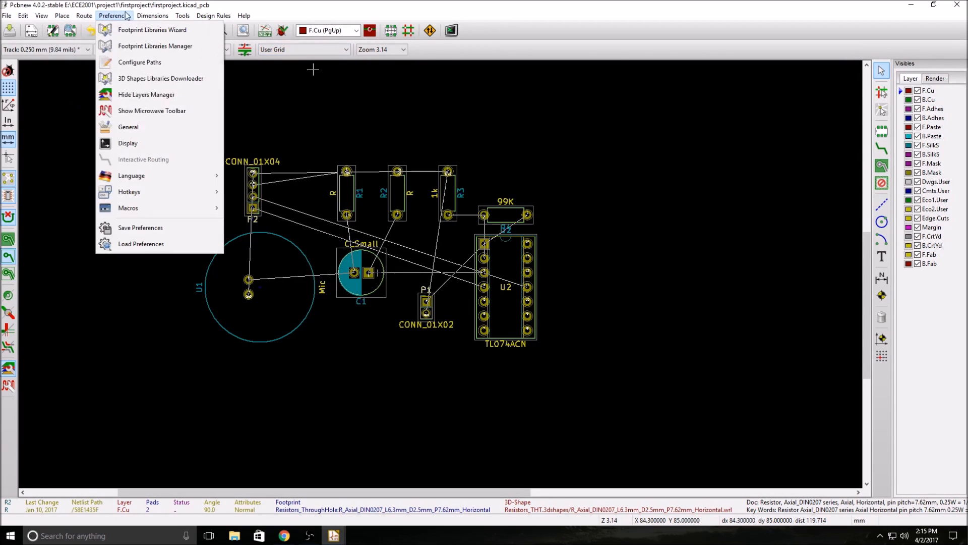
pyautogui.click(152, 30)
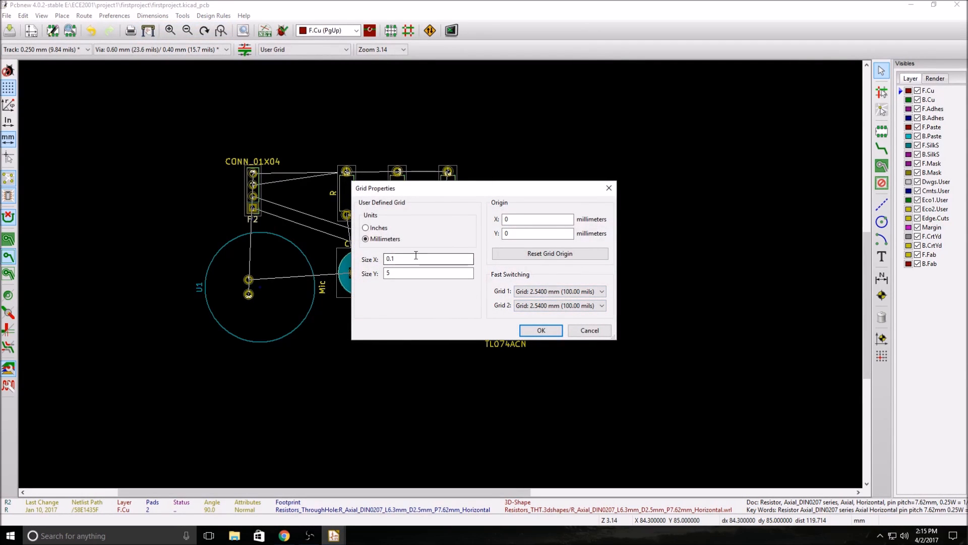
pyautogui.moveTo(406, 258); pyautogui.dragTo(369, 258)
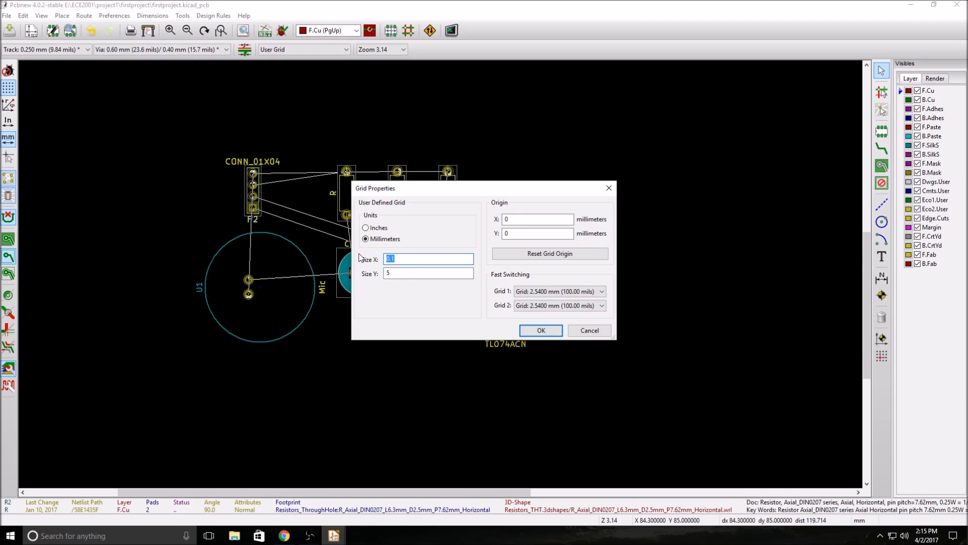
pyautogui.write('5')
pyautogui.click(555, 330)
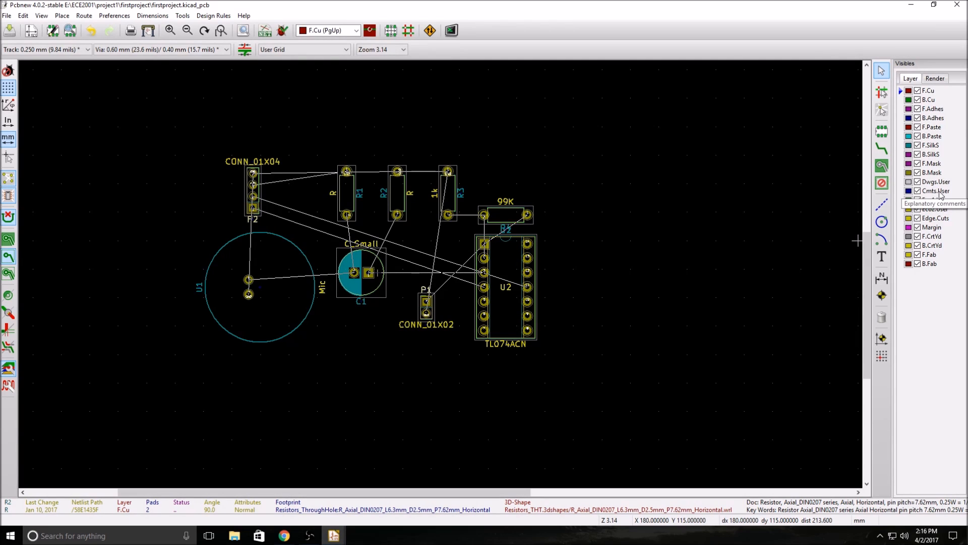
# Draw a closed 70 by 40 mm rectangular board outline around all components on Edge.Cuts, from (60, 100) to (130, 140) mm
pyautogui.click(933, 219)
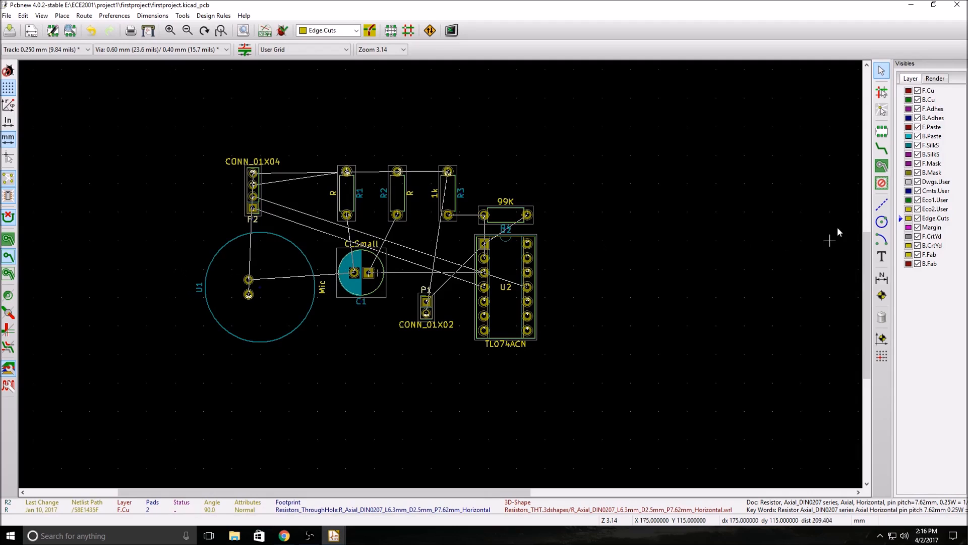
pyautogui.click(881, 207)
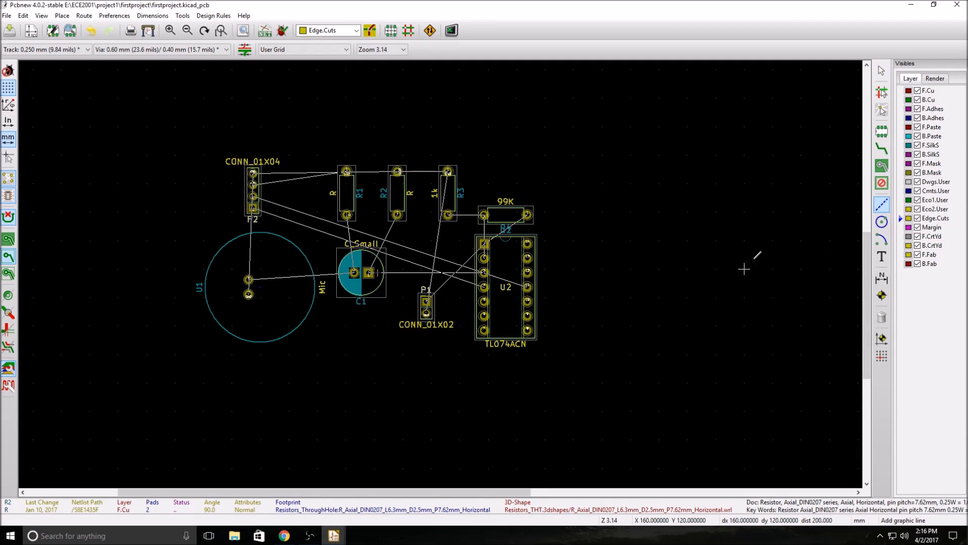
pyautogui.click(176, 154)
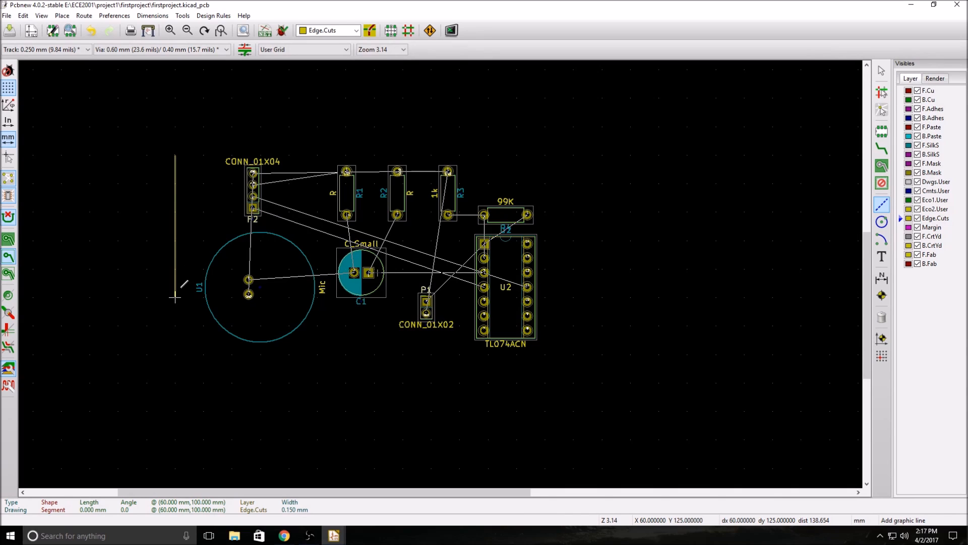
pyautogui.click(175, 382)
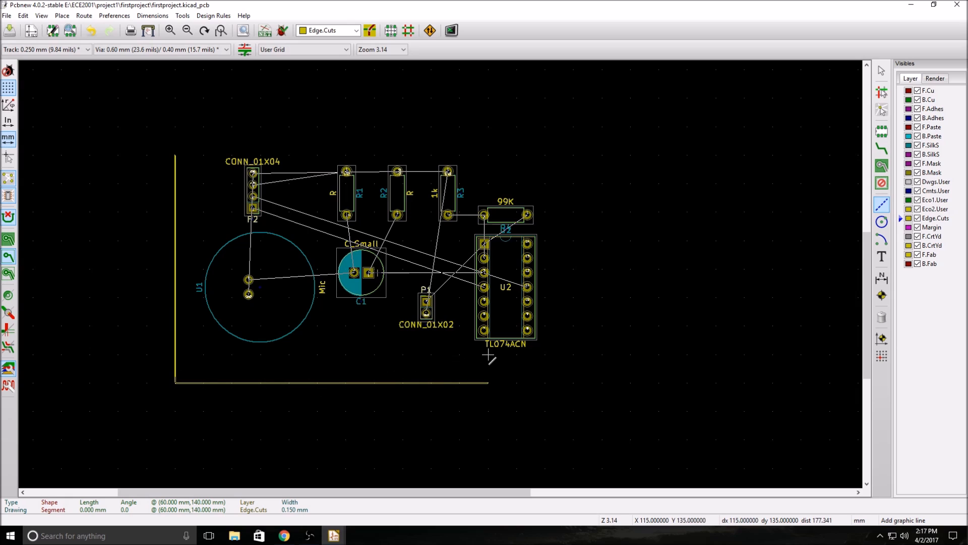
pyautogui.click(573, 382)
pyautogui.click(573, 155)
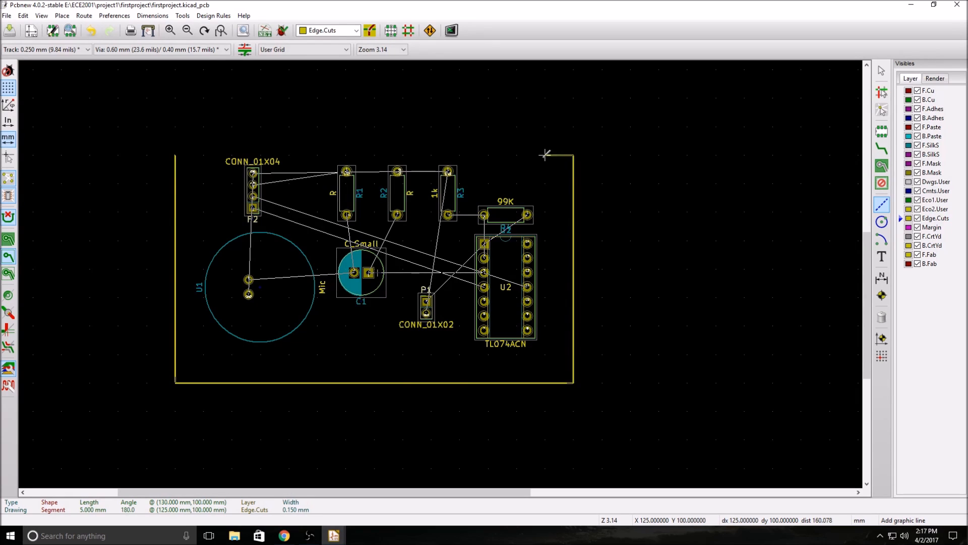
pyautogui.click(176, 154)
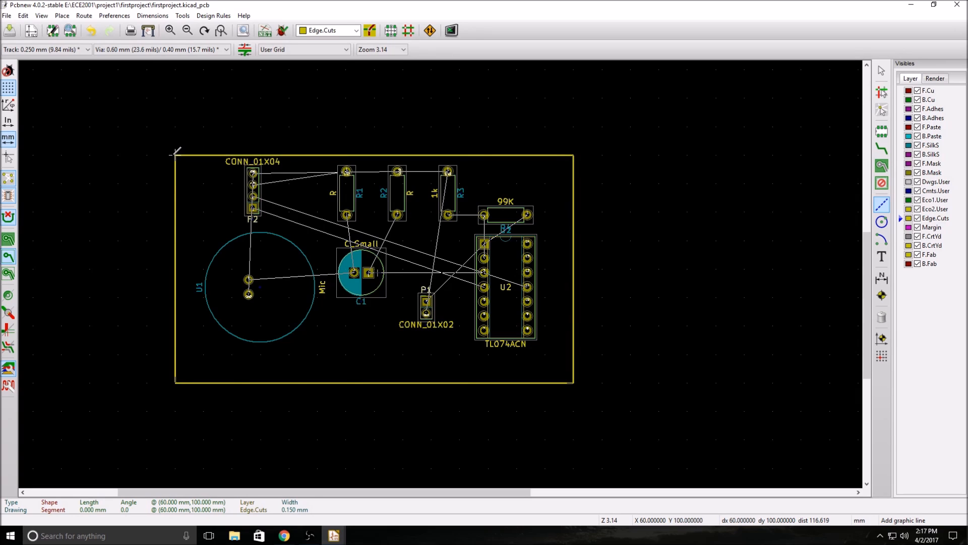
pyautogui.rightClick(176, 152)
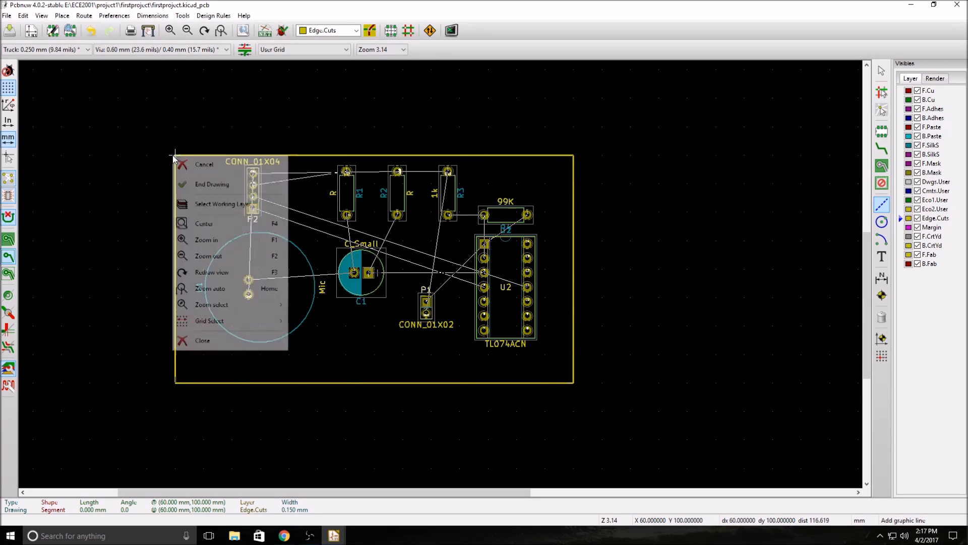
pyautogui.click(204, 185)
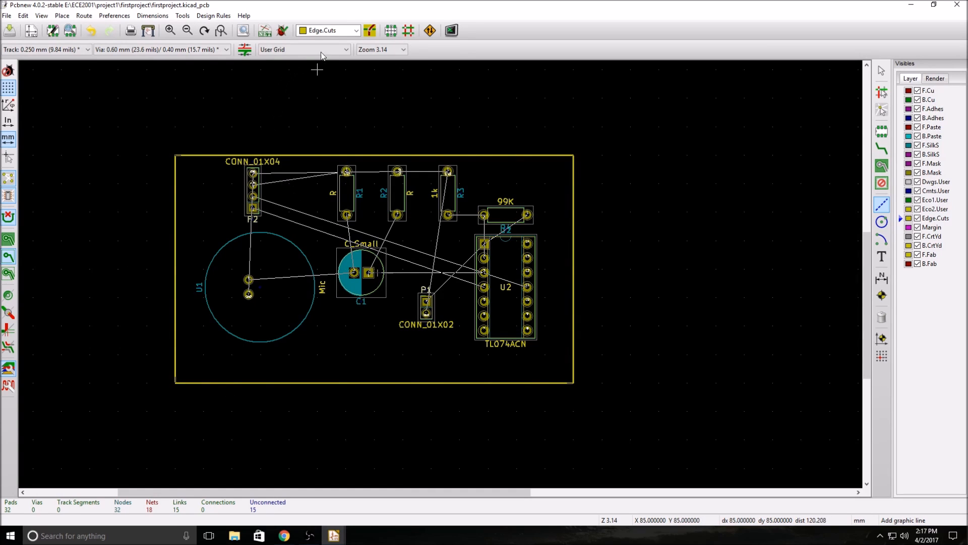
# Run the design rules check on the outlined board with the existing options
pyautogui.click(282, 31)
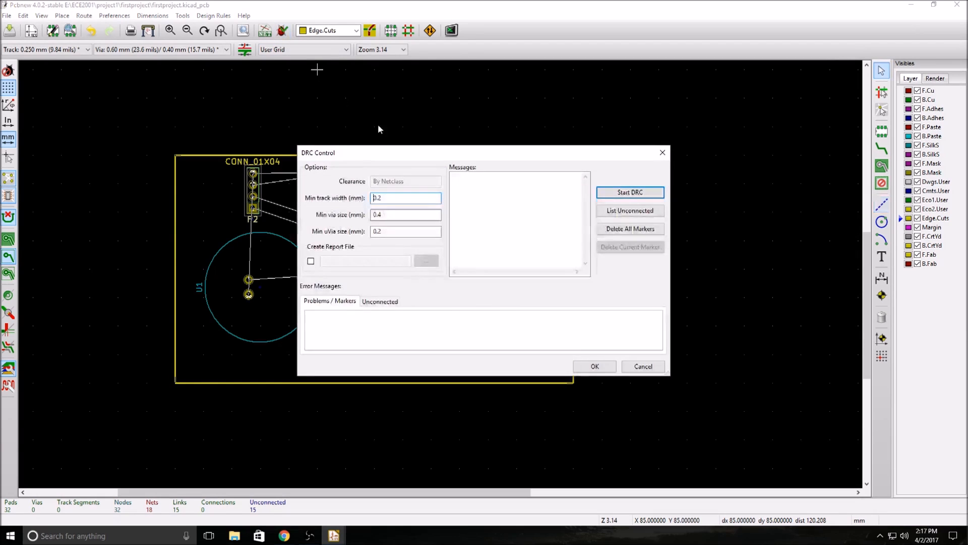
pyautogui.click(637, 192)
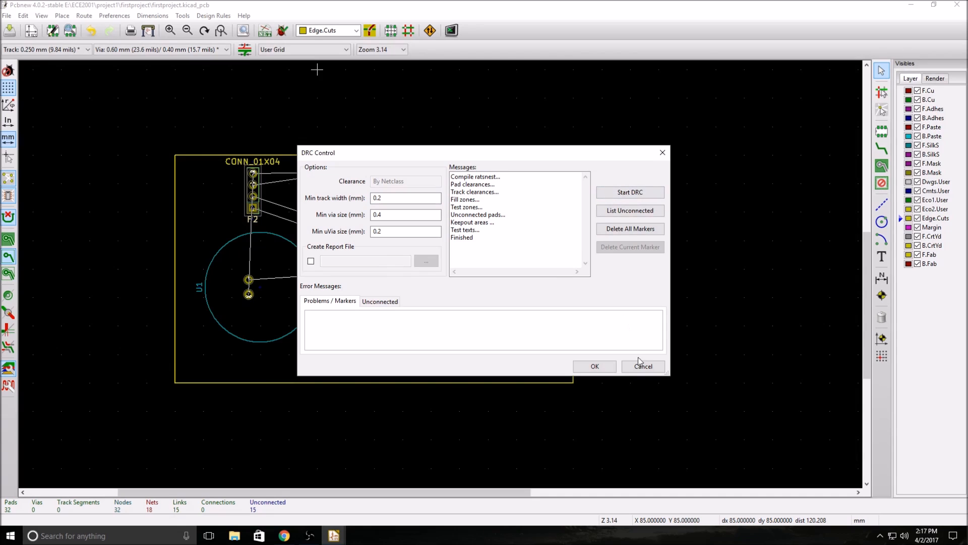
pyautogui.click(597, 368)
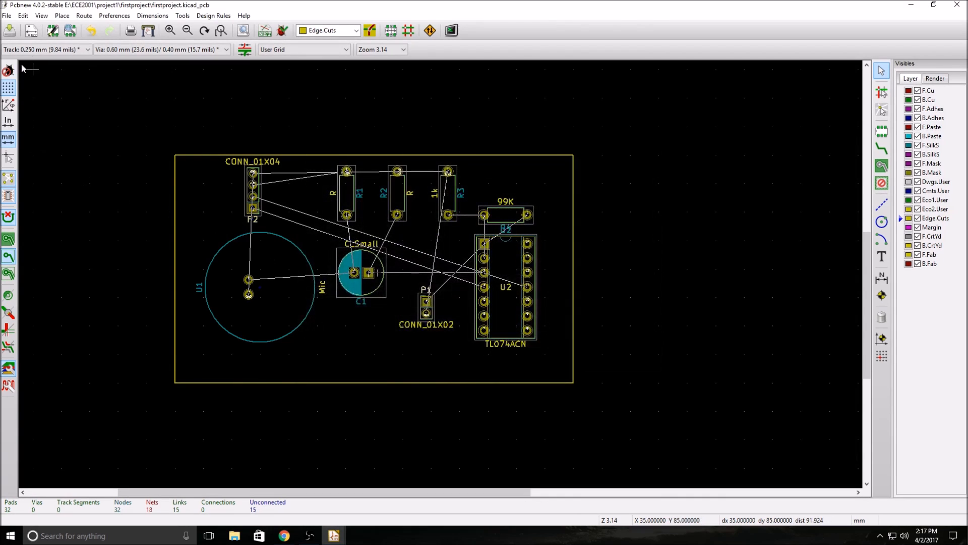
# Inspect the board in the 3D viewer from several angles, including its outline and component footprints, and return to the layout
pyautogui.click(42, 16)
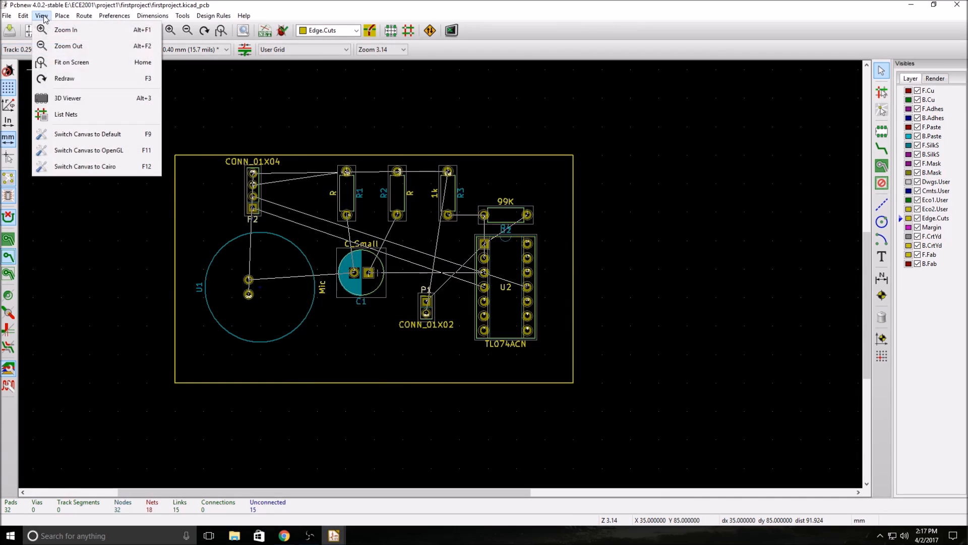
pyautogui.click(68, 98)
pyautogui.scroll(3, 478, 274)
pyautogui.moveTo(479, 272)
pyautogui.mouseDown()
pyautogui.moveTo(487, 111)
pyautogui.moveTo(495, 275)
pyautogui.mouseUp()
pyautogui.moveTo(315, 250); pyautogui.dragTo(392, 149)
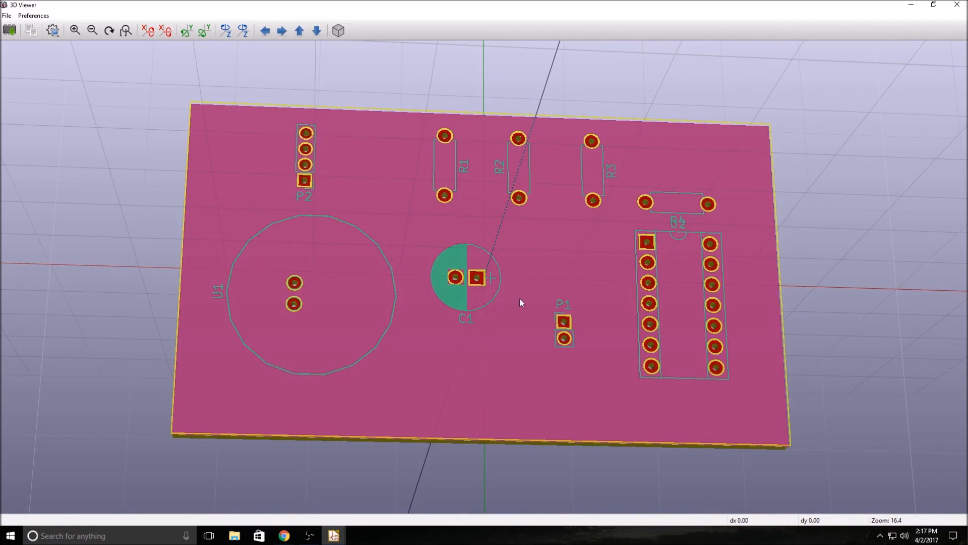
pyautogui.moveTo(334, 325); pyautogui.dragTo(272, 232)
pyautogui.moveTo(591, 379); pyautogui.dragTo(320, 268)
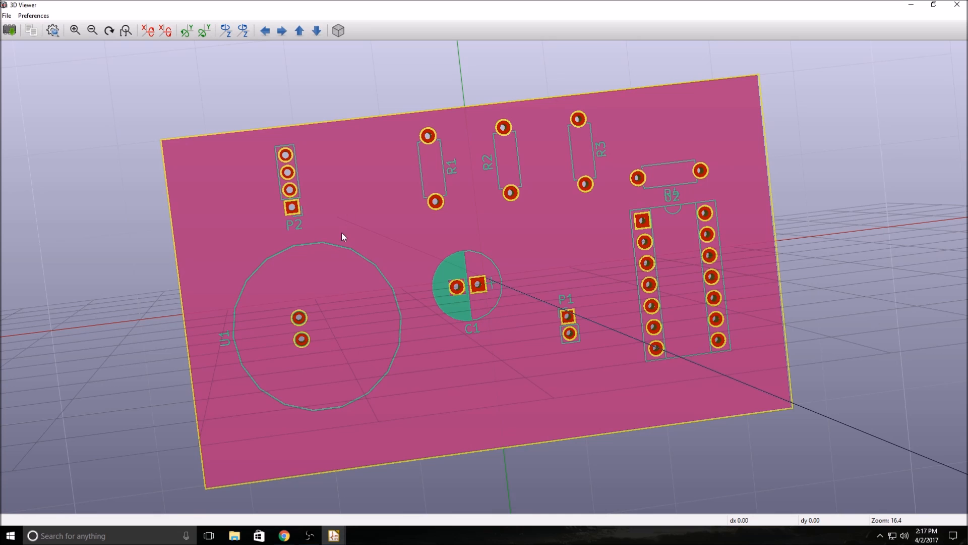
pyautogui.click(958, 6)
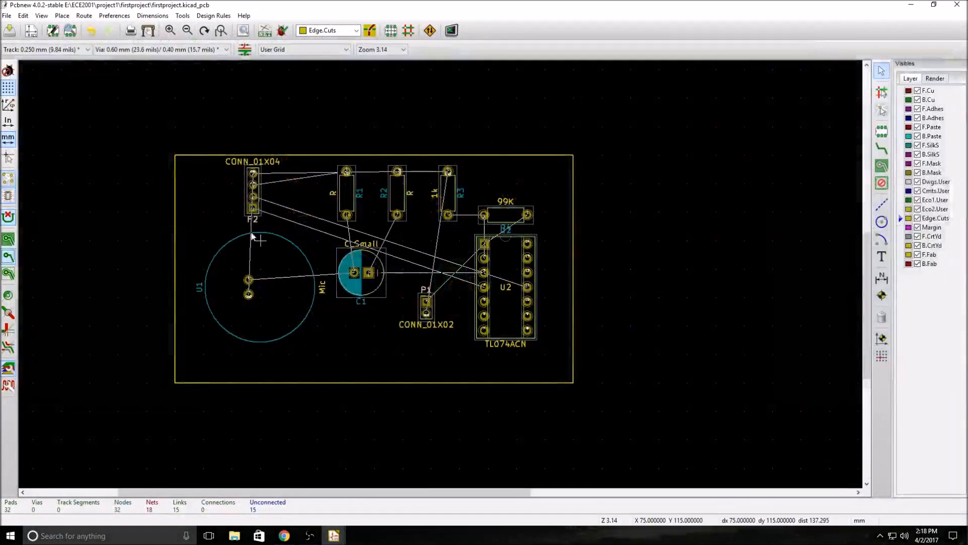
# Begin a copper zone on B.Cu at the board outline's upper-left corner and assign it to the GND net
pyautogui.scroll(-2, 441, 278)
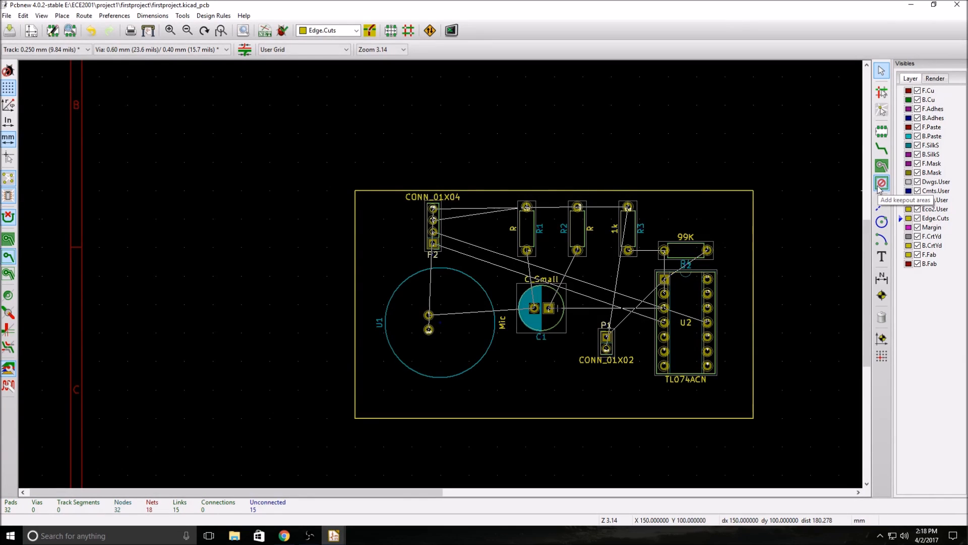
pyautogui.click(881, 165)
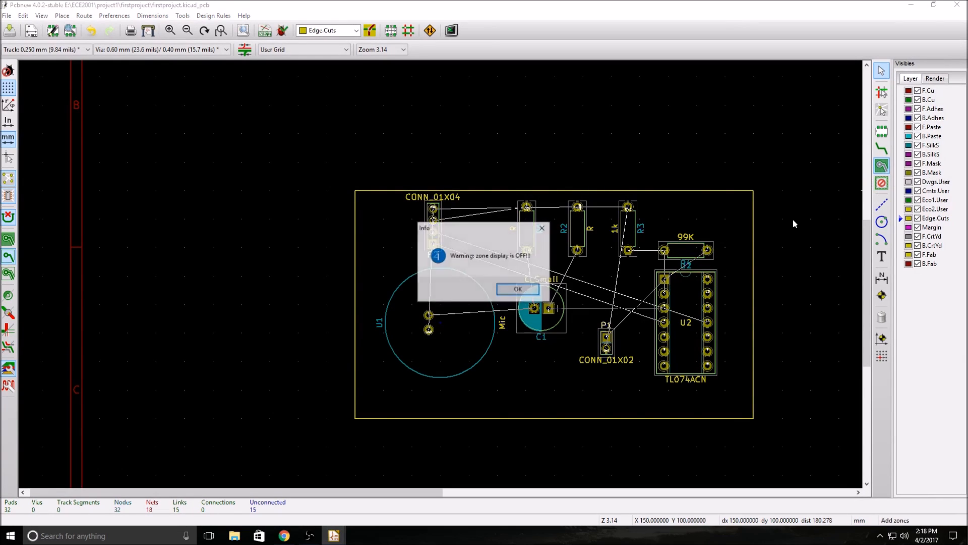
pyautogui.click(527, 292)
pyautogui.click(909, 100)
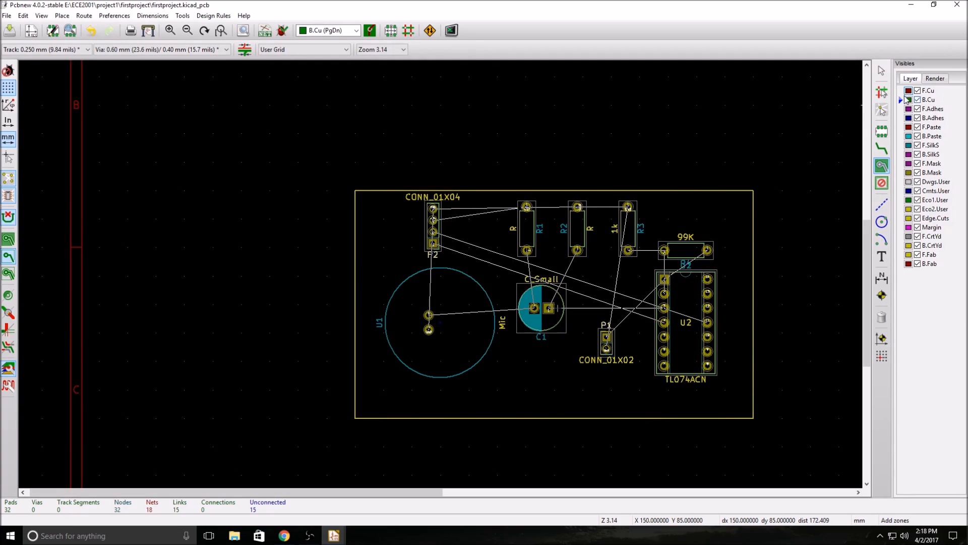
pyautogui.click(357, 188)
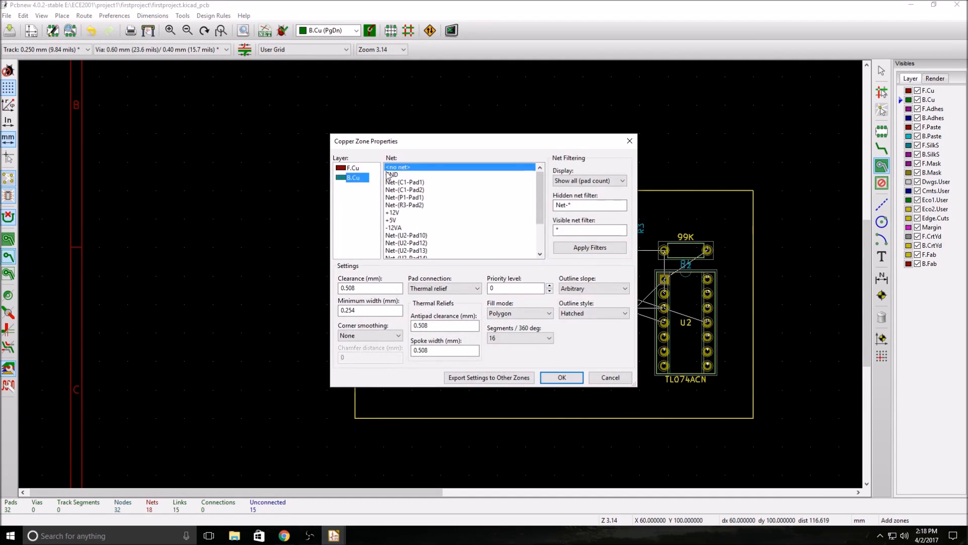
pyautogui.scroll(-3, 404, 171)
pyautogui.scroll(3, 402, 182)
pyautogui.click(392, 174)
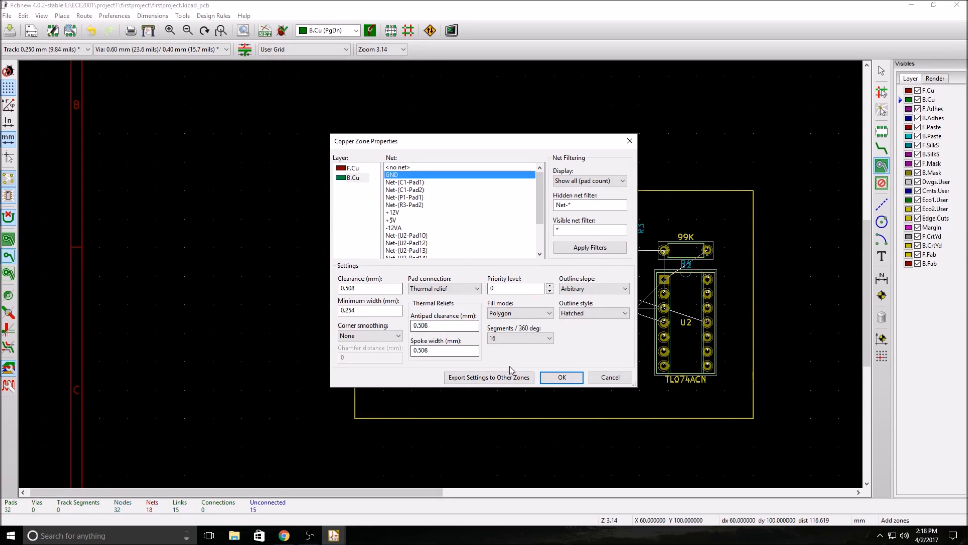
pyautogui.click(561, 377)
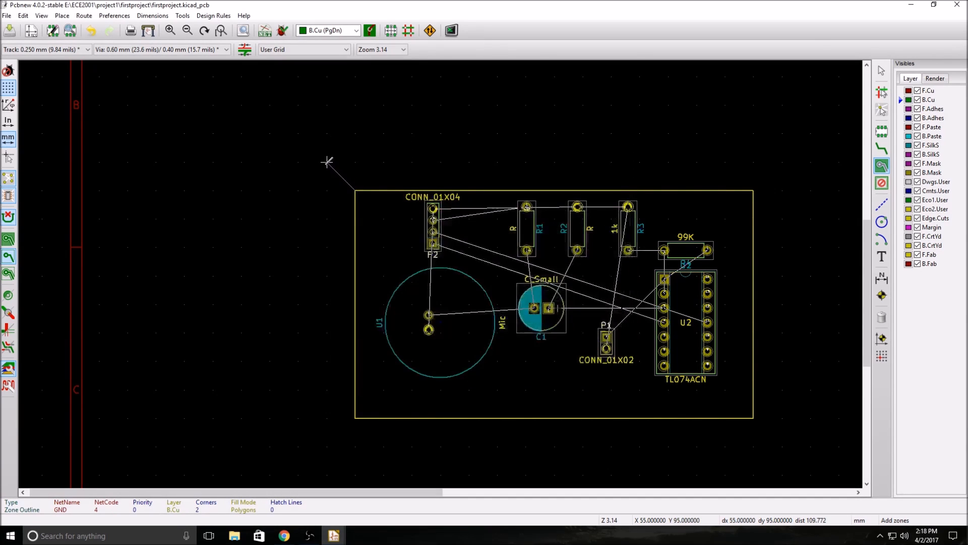
# Trace the GND zone through the remaining corners of the board outline and close it at its starting corner
pyautogui.click(754, 190)
pyautogui.click(752, 417)
pyautogui.click(356, 417)
pyautogui.click(356, 190)
pyautogui.rightClick(355, 190)
pyautogui.click(385, 216)
pyautogui.scroll(5, 383, 220)
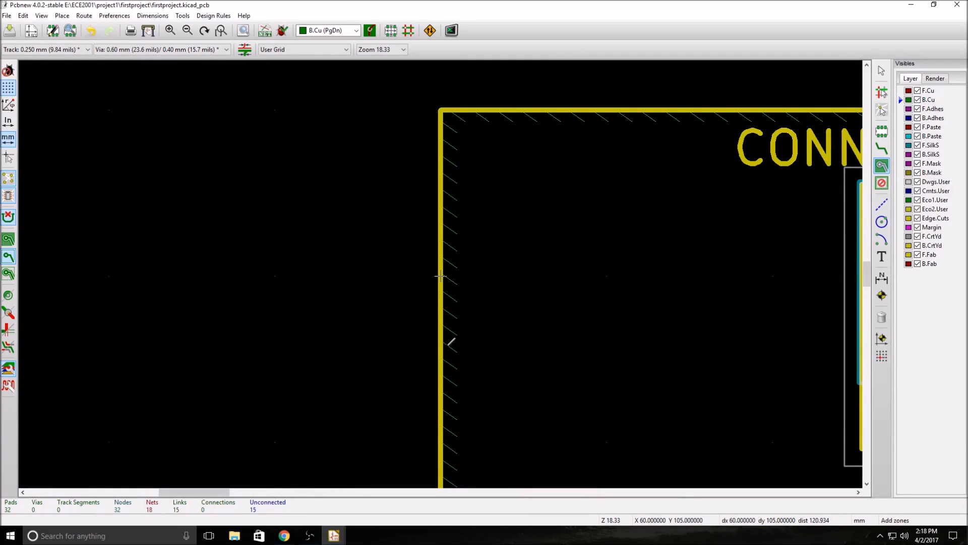
pyautogui.scroll(-2, 503, 270)
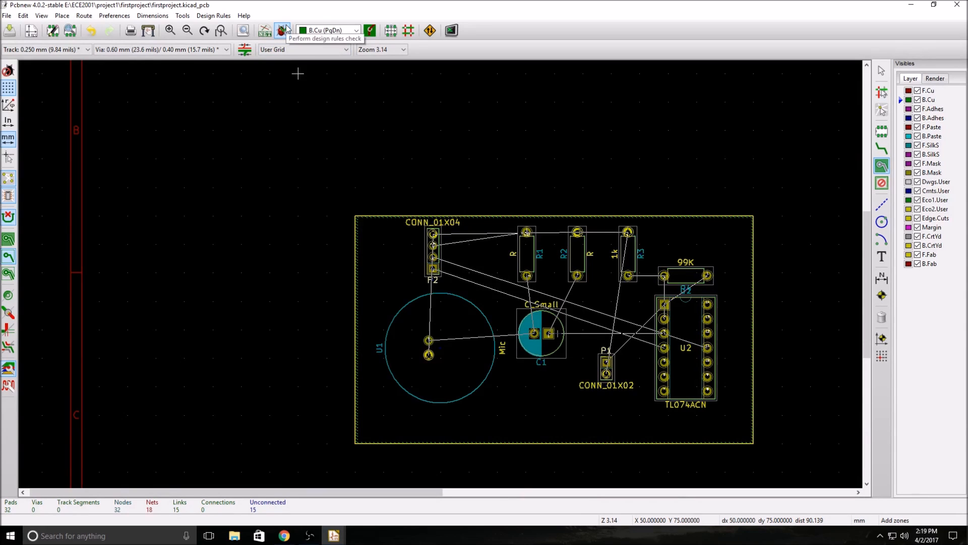
# Run the design rules check on the board with the existing options so the GND zone is filled, and accept the check
pyautogui.scroll(2, 443, 270)
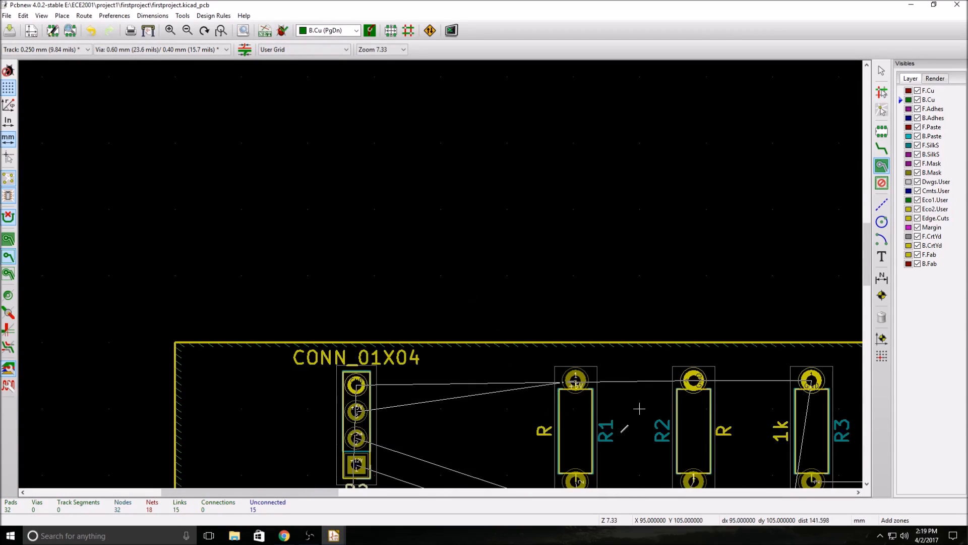
pyautogui.scroll(-2, 444, 272)
pyautogui.scroll(2, 441, 274)
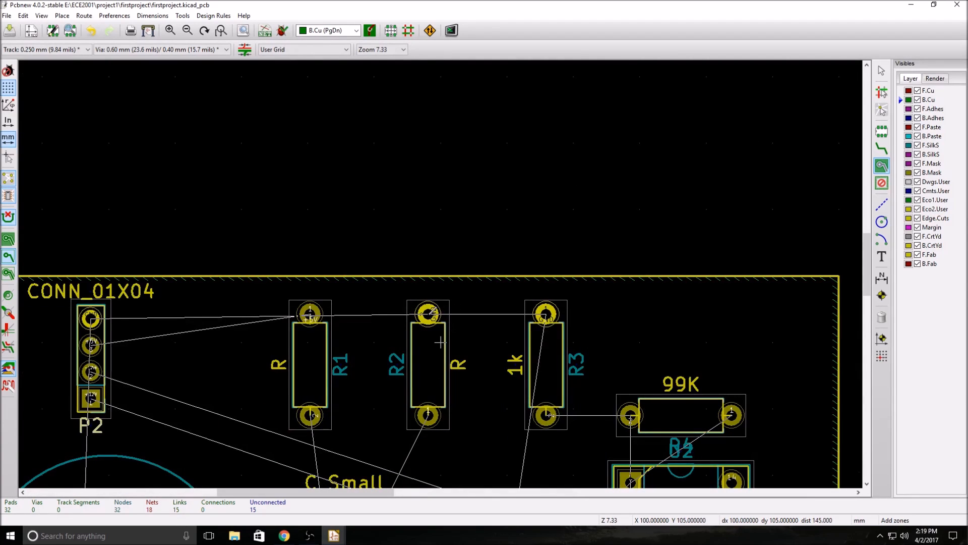
pyautogui.scroll(-3, 440, 343)
pyautogui.scroll(2, 441, 275)
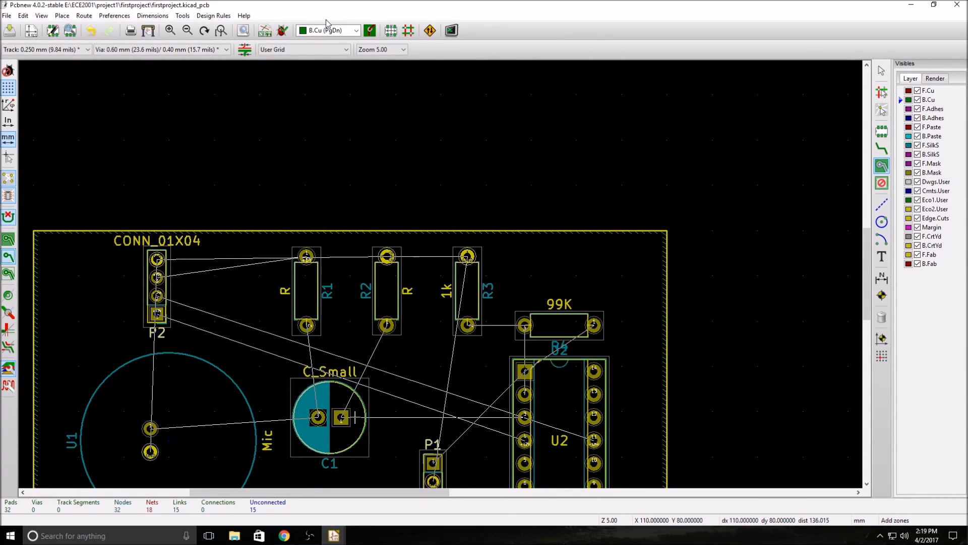
pyautogui.click(282, 32)
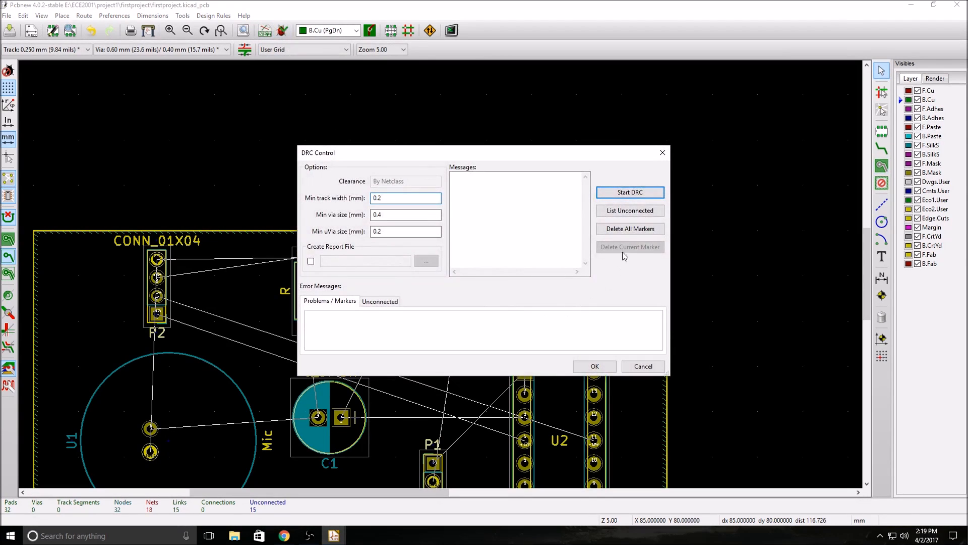
pyautogui.click(621, 192)
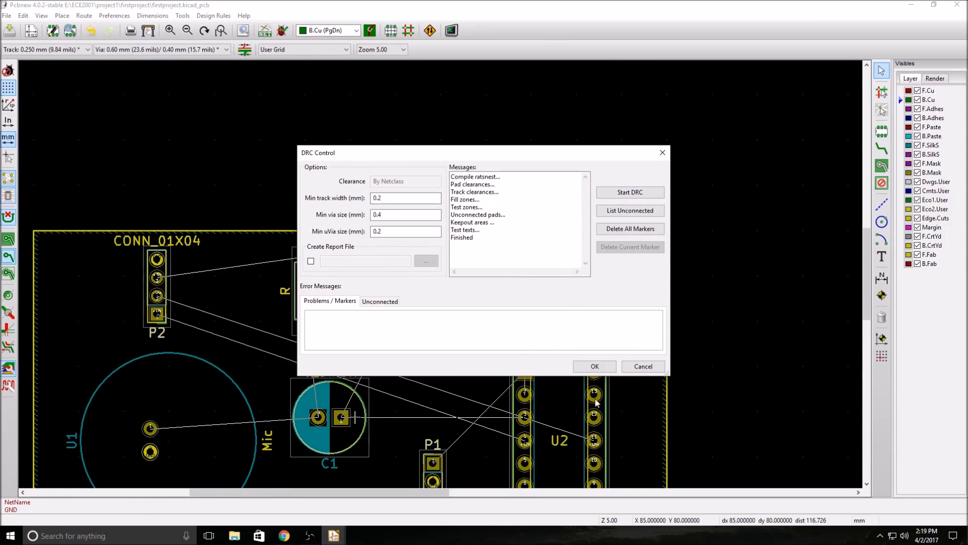
pyautogui.click(595, 366)
pyautogui.scroll(2, 555, 385)
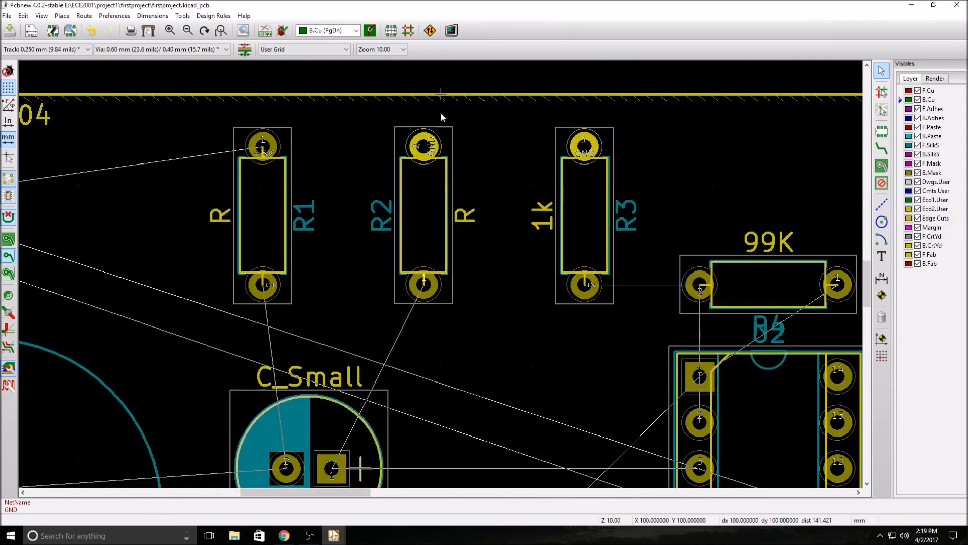
pyautogui.scroll(-2, 431, 318)
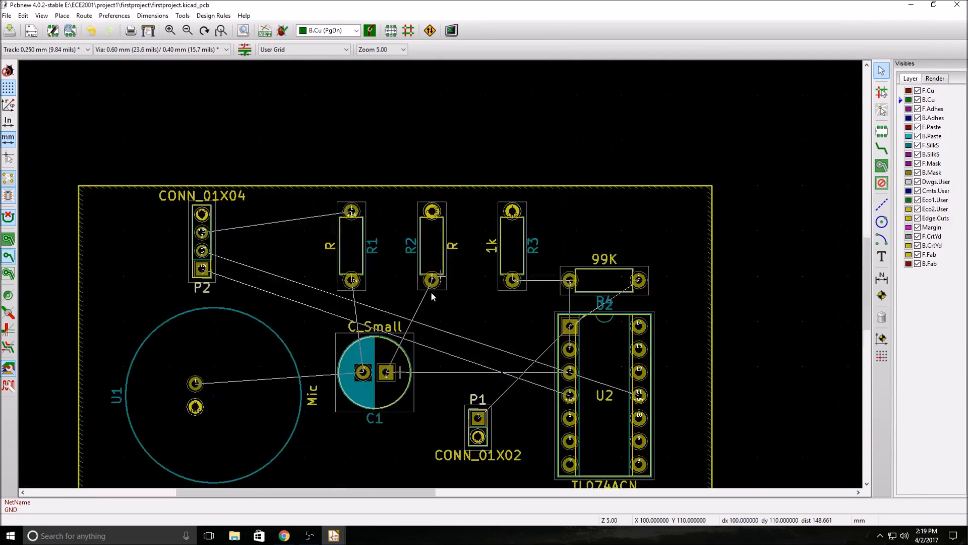
# Inspect the underside of the board in the 3D viewer, including the GND copper fill around the pads, and return to the layout
pyautogui.click(41, 16)
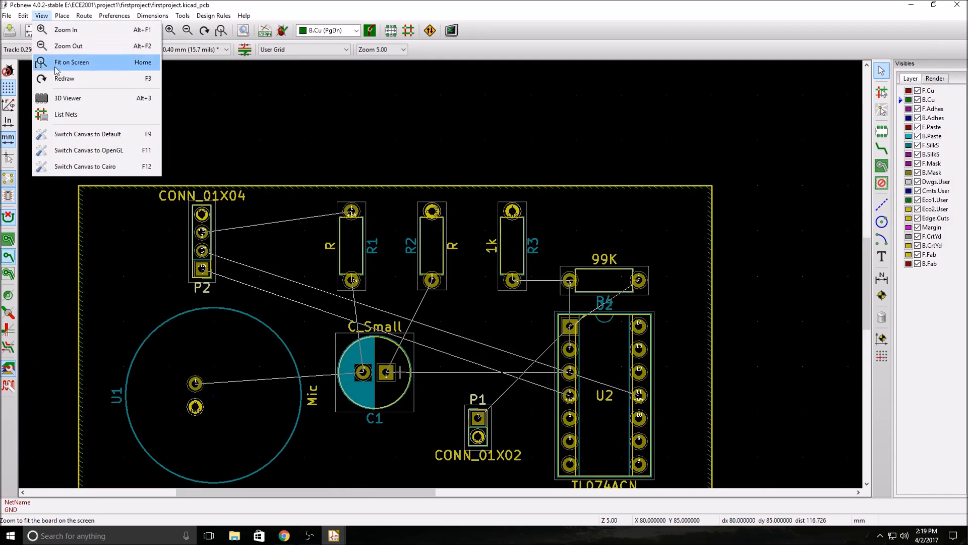
pyautogui.click(63, 98)
pyautogui.moveTo(493, 297); pyautogui.dragTo(478, 226)
pyautogui.scroll(3, 479, 227)
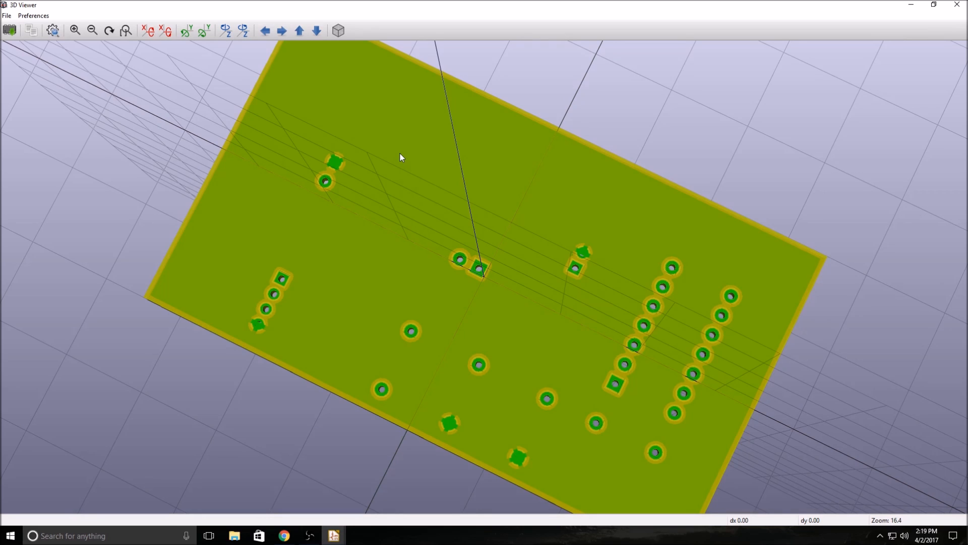
pyautogui.scroll(-5, 478, 215)
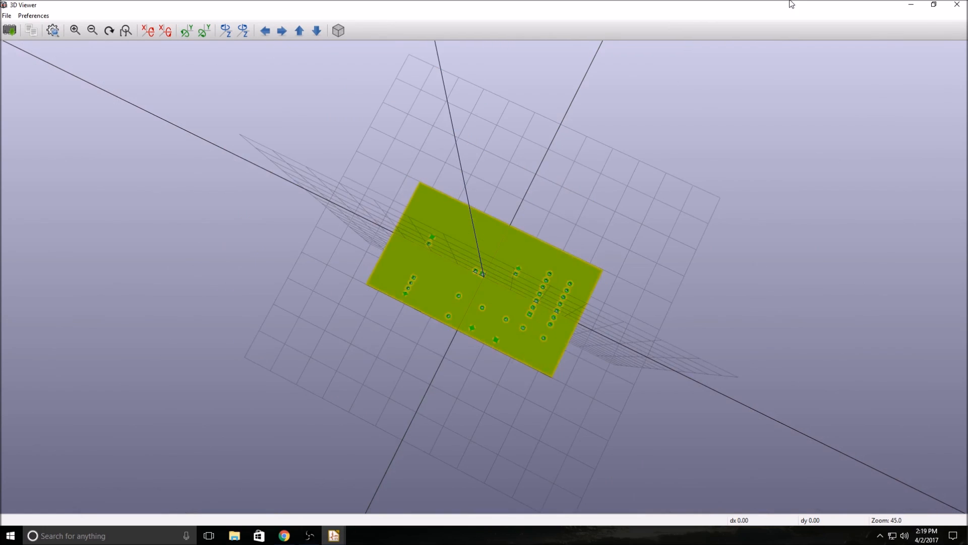
pyautogui.click(957, 4)
# Activate the track routing tool for the B.Cu layer and check which track widths are available
pyautogui.scroll(2, 441, 317)
pyautogui.scroll(-2, 353, 278)
pyautogui.scroll(1, 440, 273)
pyautogui.scroll(-2, 440, 273)
pyautogui.scroll(1, 441, 275)
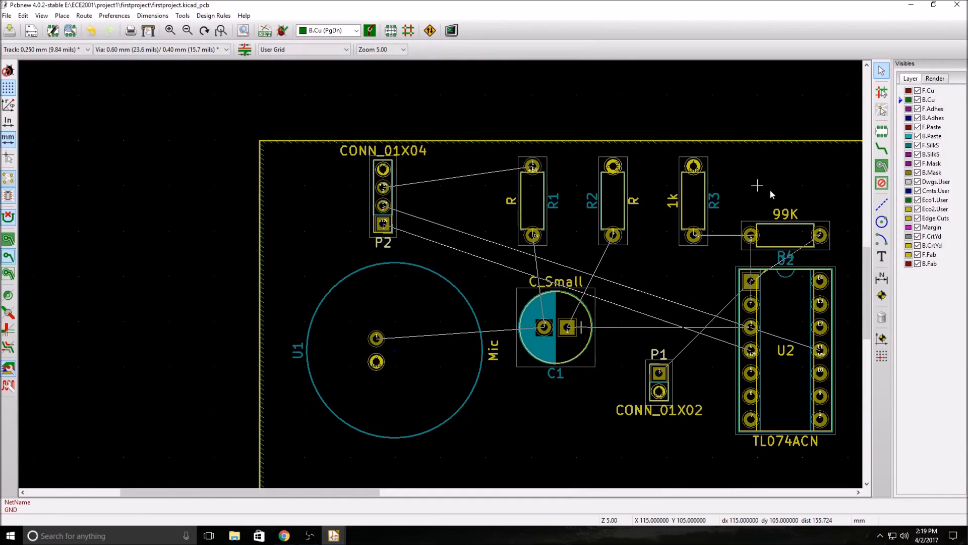
pyautogui.click(887, 151)
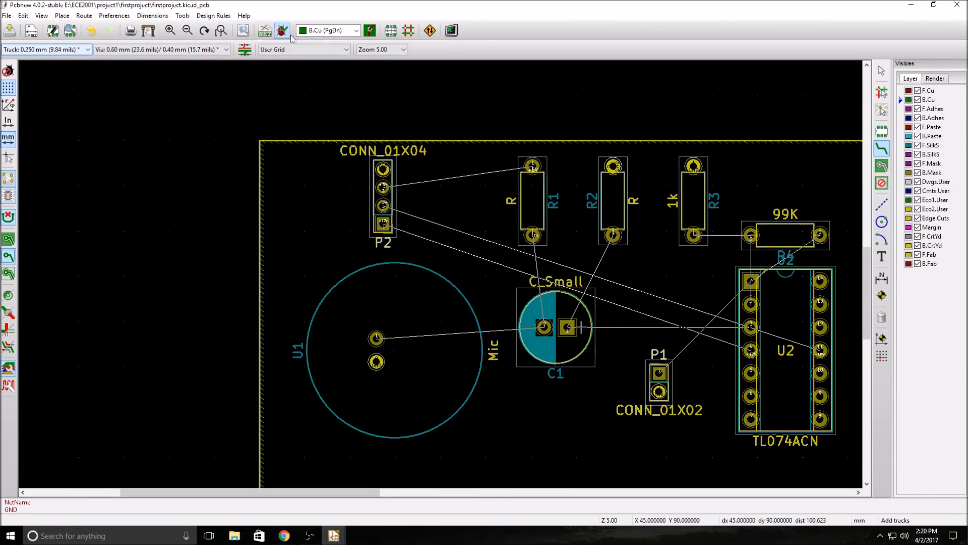
pyautogui.click(64, 49)
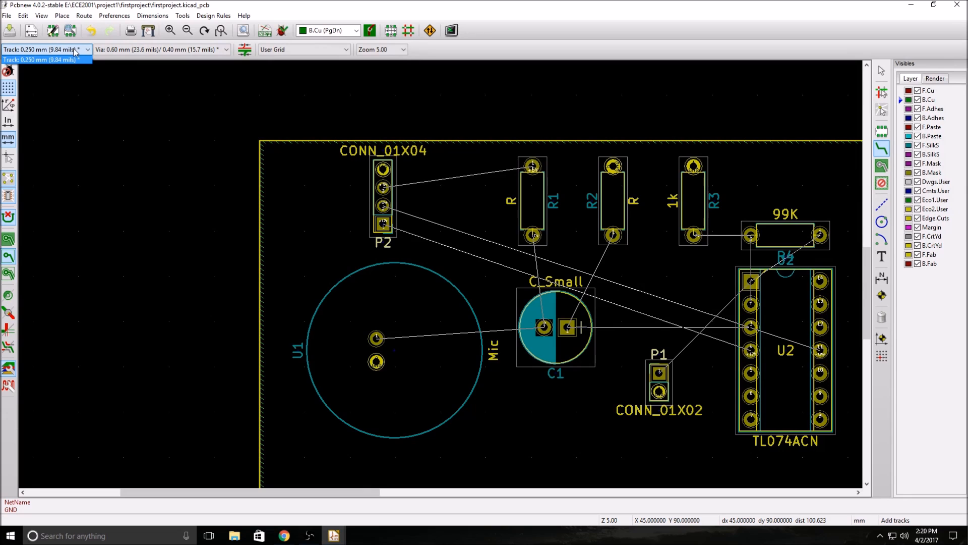
pyautogui.click(60, 50)
# Add a new net class named 1 to the board's design rules
pyautogui.click(213, 16)
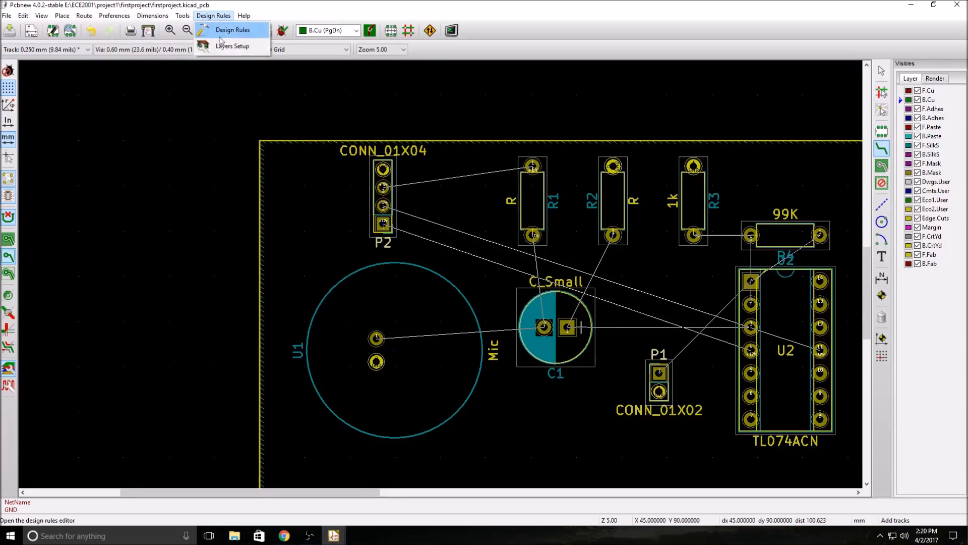
pyautogui.click(222, 31)
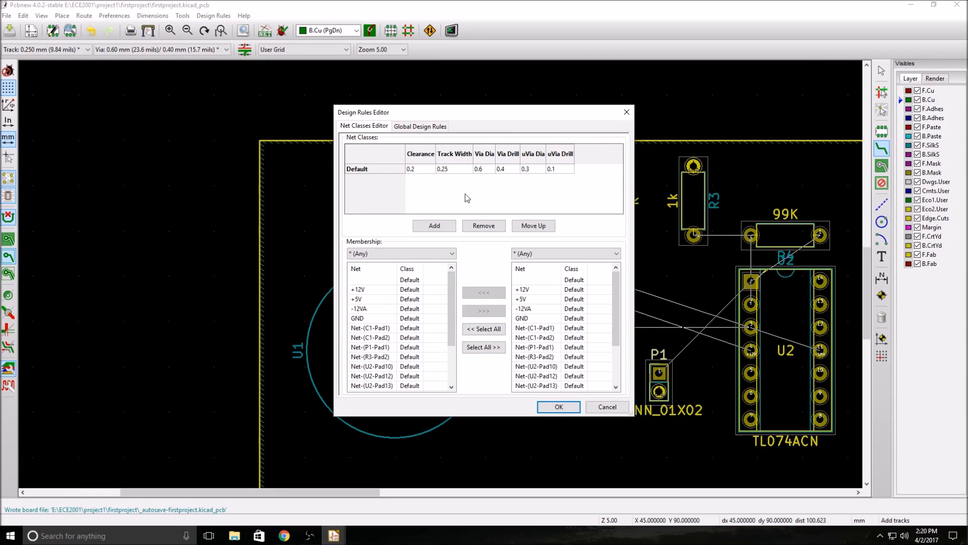
pyautogui.click(442, 223)
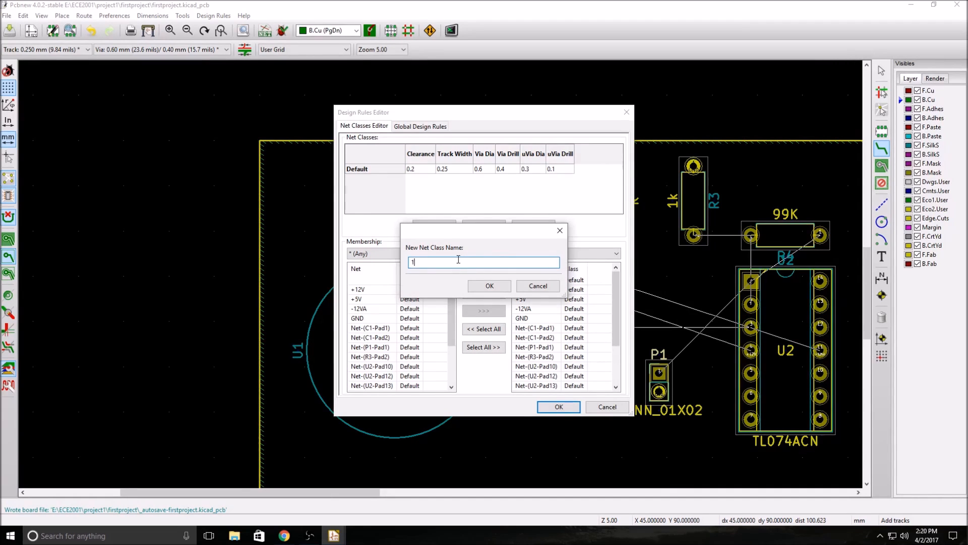
pyautogui.click(490, 285)
# Set net class 1's track width to 0.5 mm, edit its via diameter, set its via drill to 0.8 mm, and accept the design rules
pyautogui.click(427, 179)
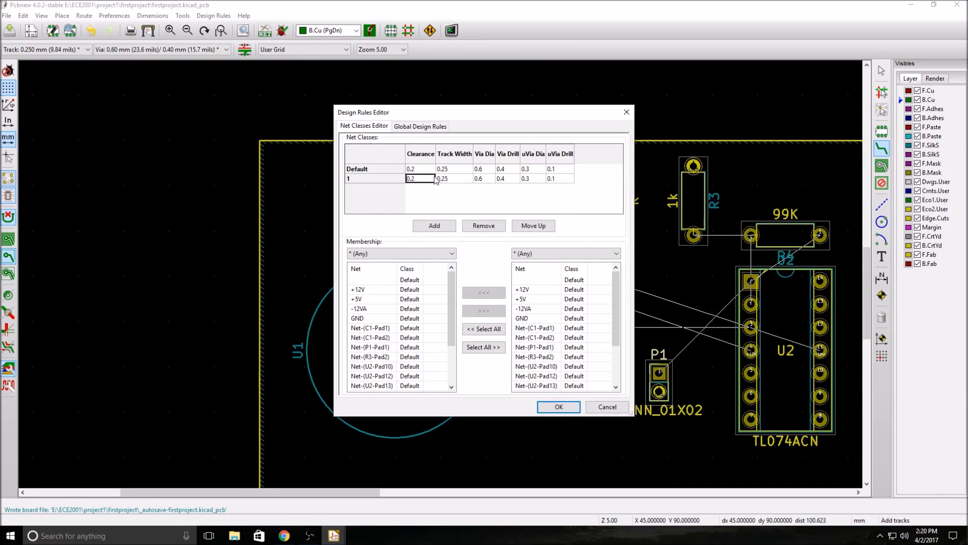
pyautogui.click(442, 180)
pyautogui.write('.5')
pyautogui.click(197, 93)
pyautogui.click(485, 178)
pyautogui.write('0.')
pyautogui.click(509, 180)
pyautogui.click(503, 180)
pyautogui.write('.8')
pyautogui.click(559, 407)
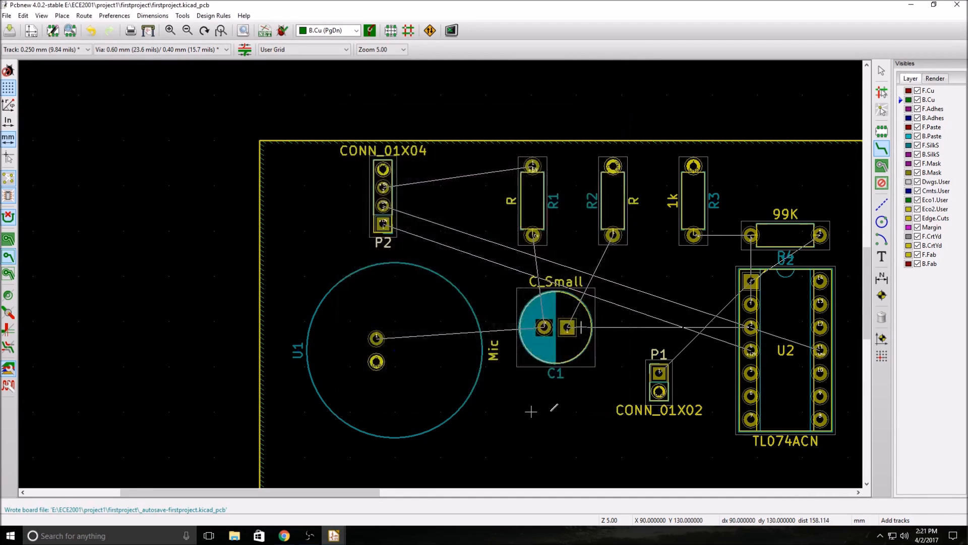
pyautogui.scroll(1, 319, 272)
pyautogui.scroll(-1, 311, 174)
pyautogui.scroll(-1, 646, 316)
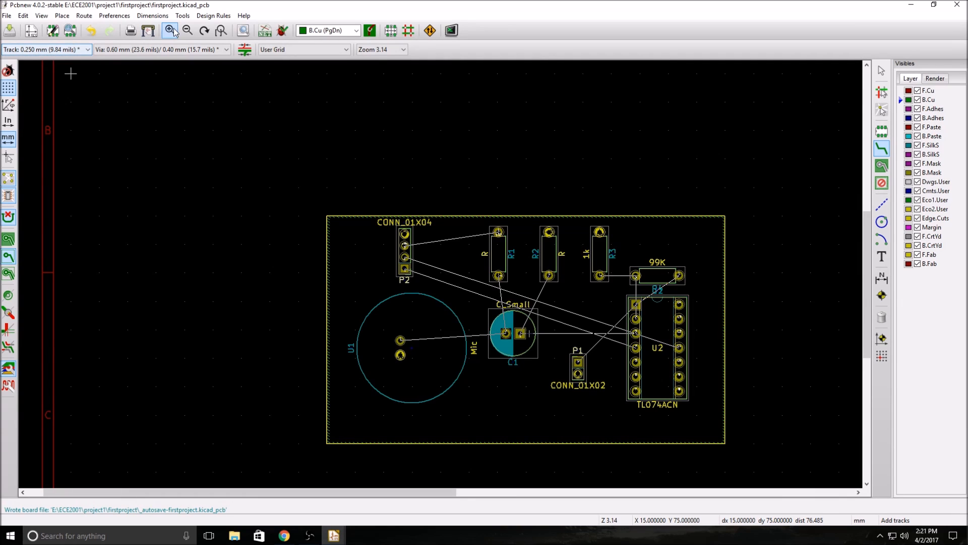
# Review net class 1 in the design rules and check the available track widths
pyautogui.click(206, 16)
pyautogui.click(225, 32)
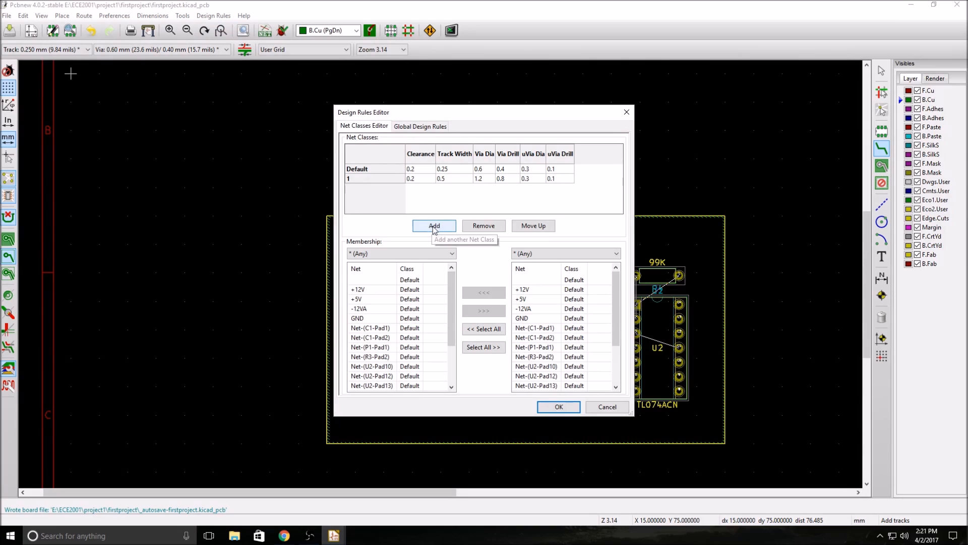
pyautogui.click(356, 179)
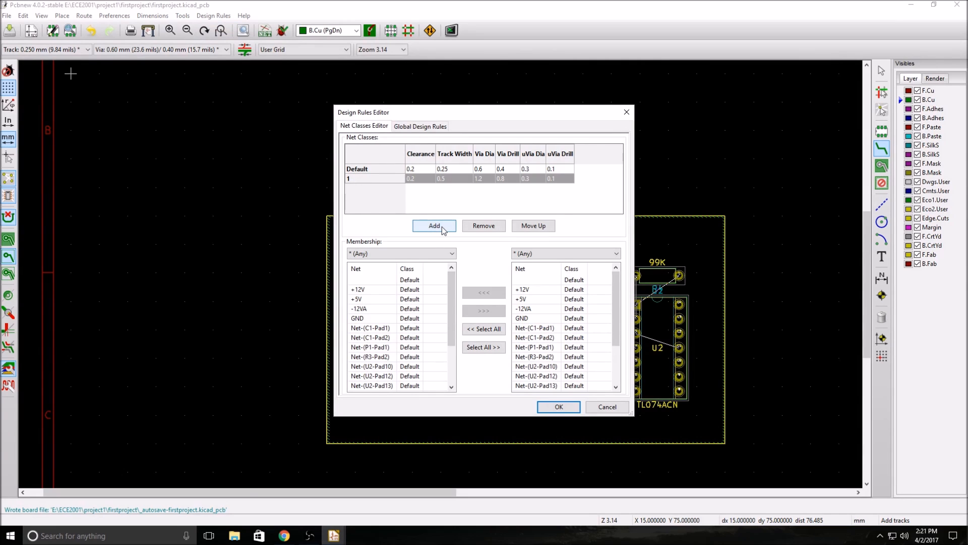
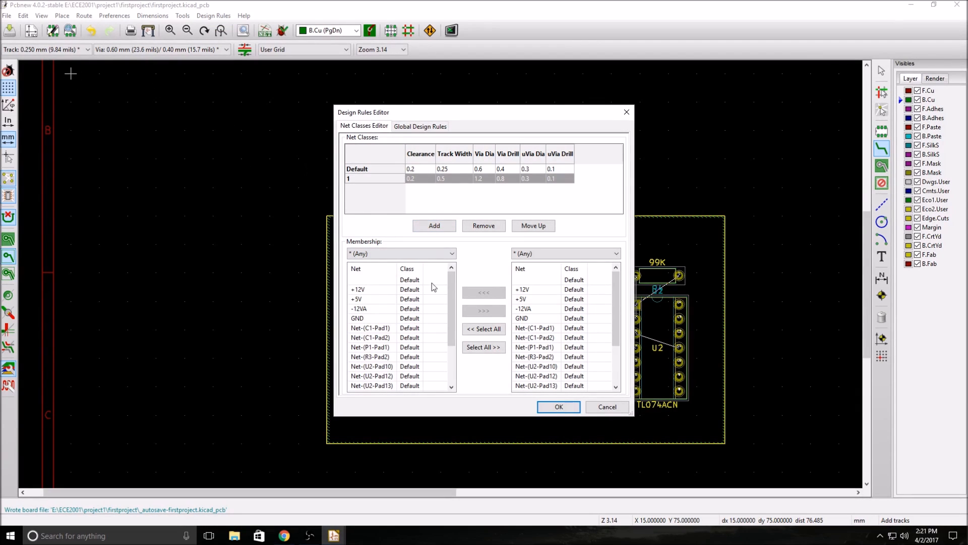
pyautogui.click(559, 407)
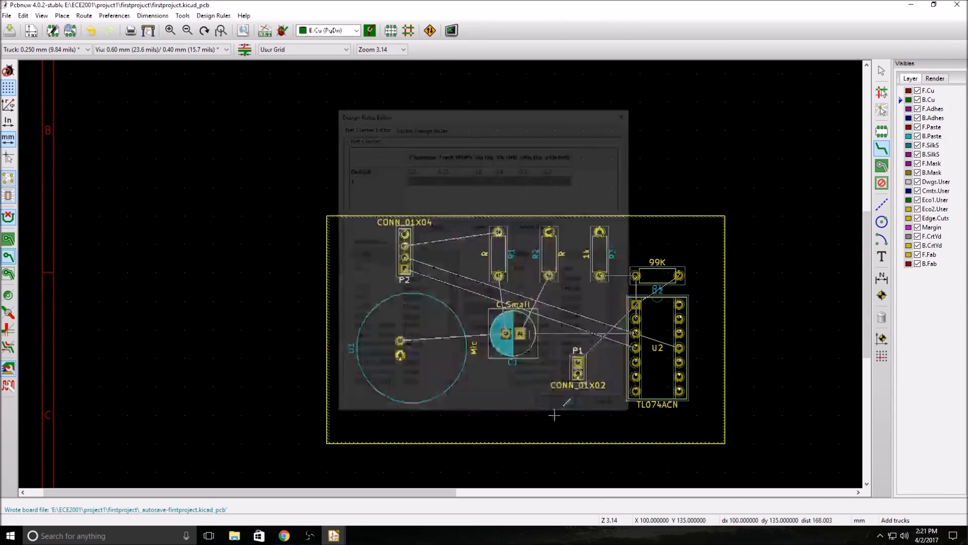
pyautogui.click(64, 50)
pyautogui.click(64, 50)
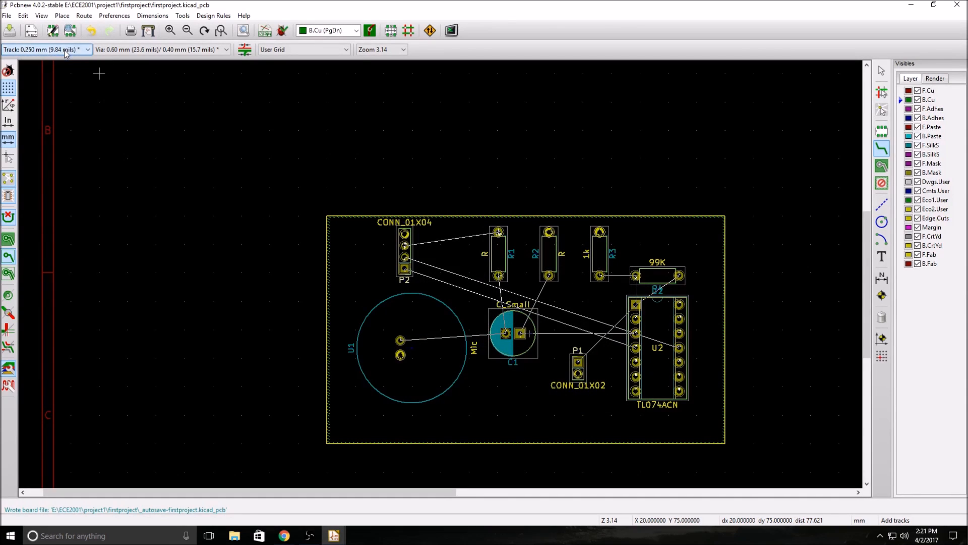
pyautogui.click(212, 15)
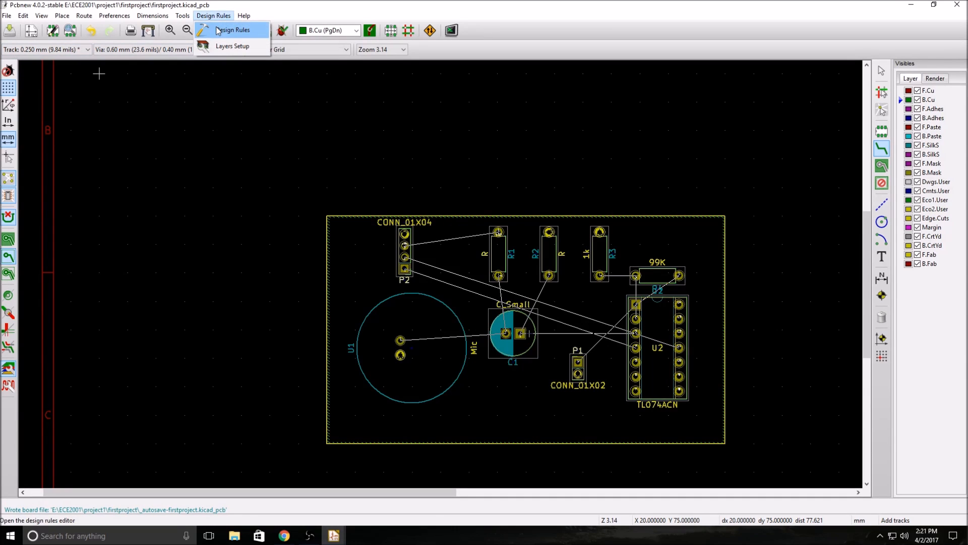
pyautogui.click(219, 30)
pyautogui.click(389, 179)
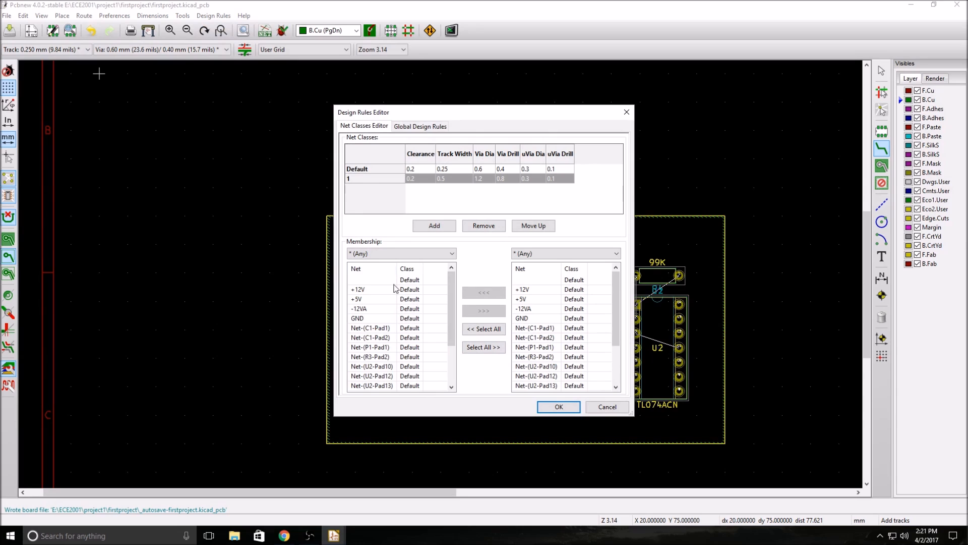
pyautogui.click(440, 255)
pyautogui.click(396, 279)
pyautogui.click(398, 254)
pyautogui.click(395, 265)
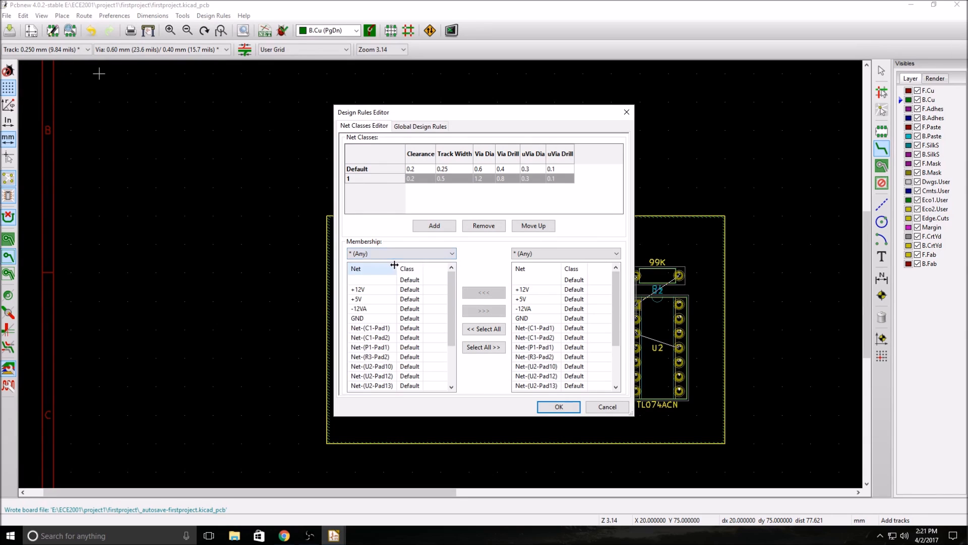
pyautogui.scroll(-1, 425, 317)
pyautogui.scroll(-1, 425, 316)
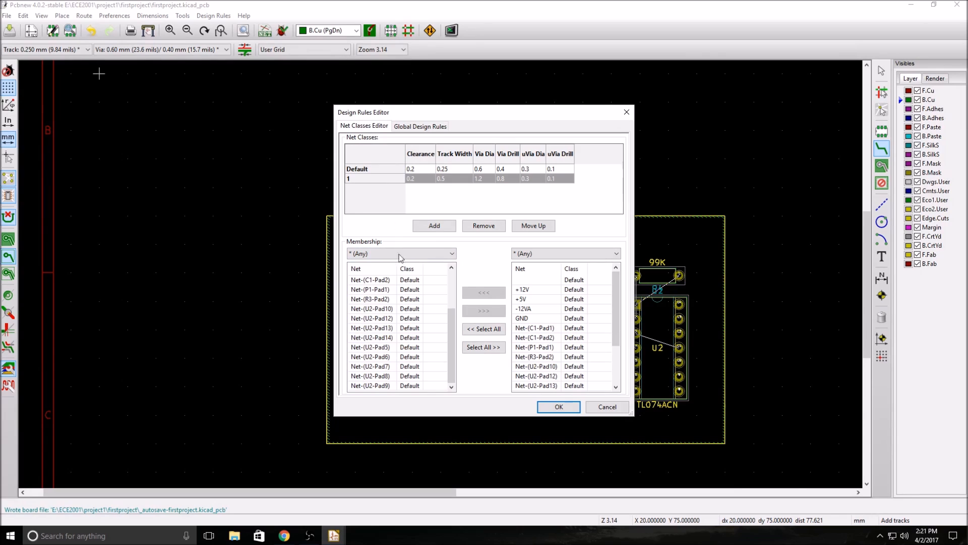
pyautogui.click(370, 172)
pyautogui.click(432, 225)
pyautogui.click(538, 286)
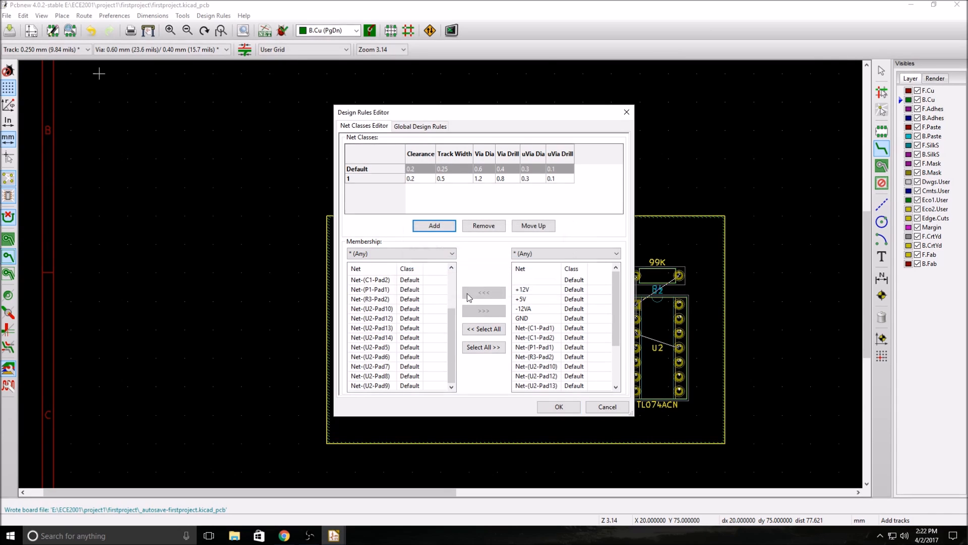
pyautogui.click(606, 407)
# Open the design rules and look through the nets in the membership list
pyautogui.click(214, 15)
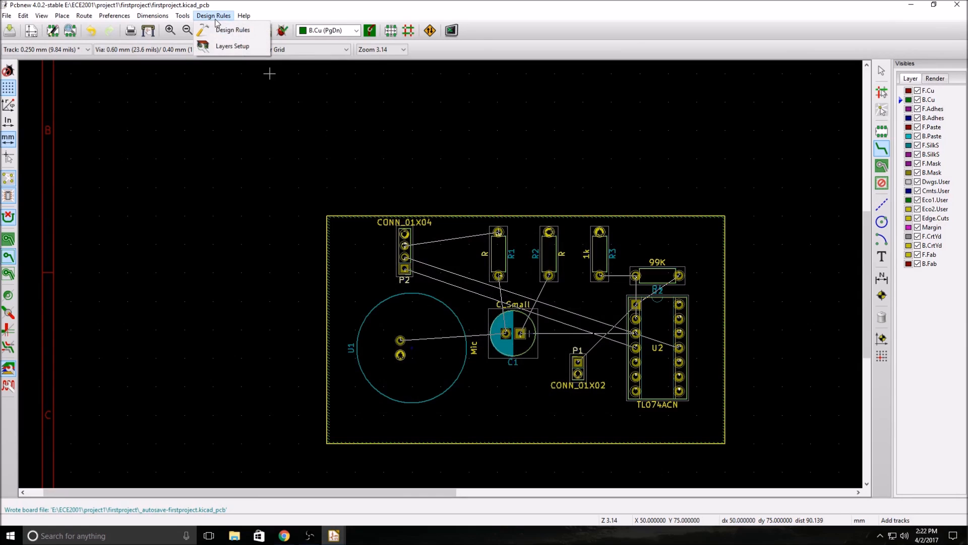
pyautogui.moveTo(177, 9)
pyautogui.click(220, 28)
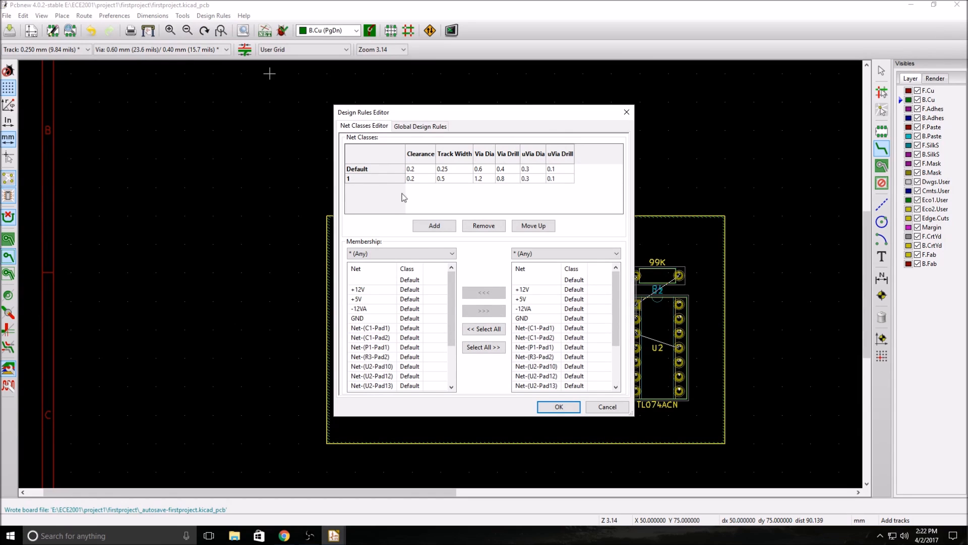
pyautogui.scroll(-2, 383, 328)
pyautogui.click(373, 356)
pyautogui.scroll(2, 360, 292)
pyautogui.click(362, 289)
pyautogui.click(362, 279)
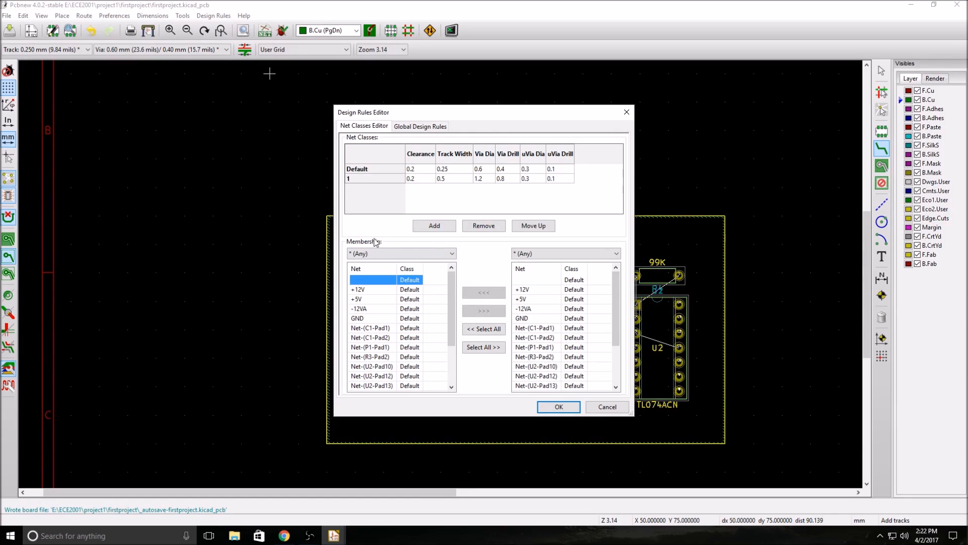
pyautogui.click(382, 253)
pyautogui.click(382, 271)
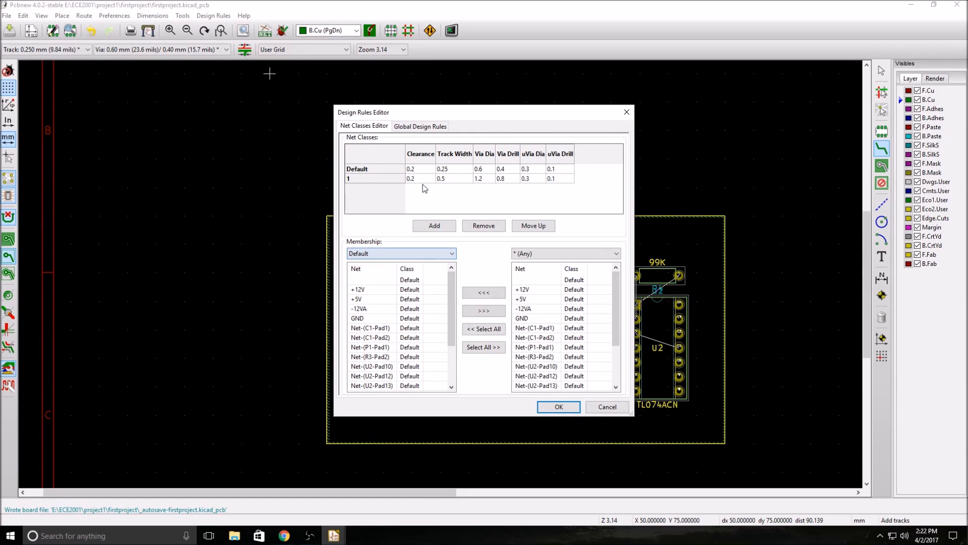
pyautogui.doubleClick(427, 172)
pyautogui.click(449, 169)
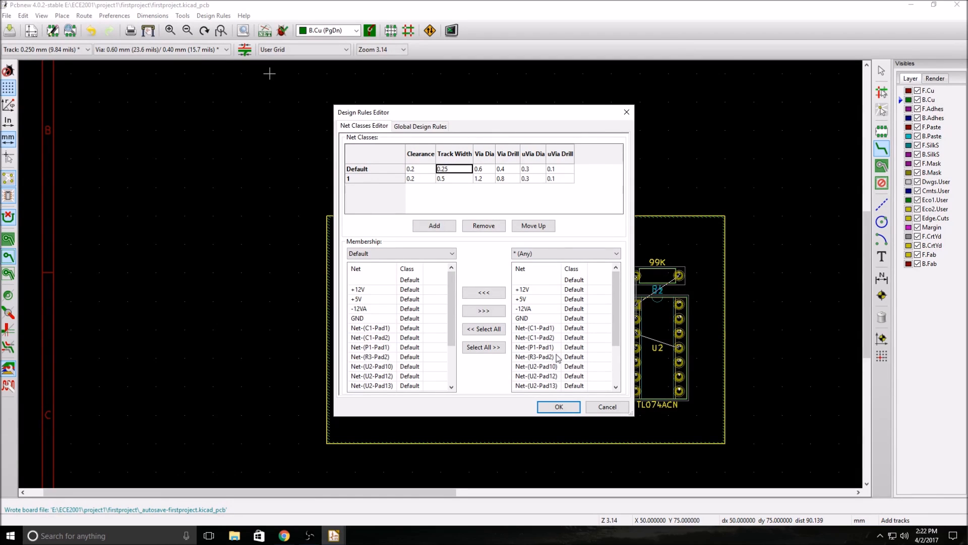
pyautogui.click(389, 255)
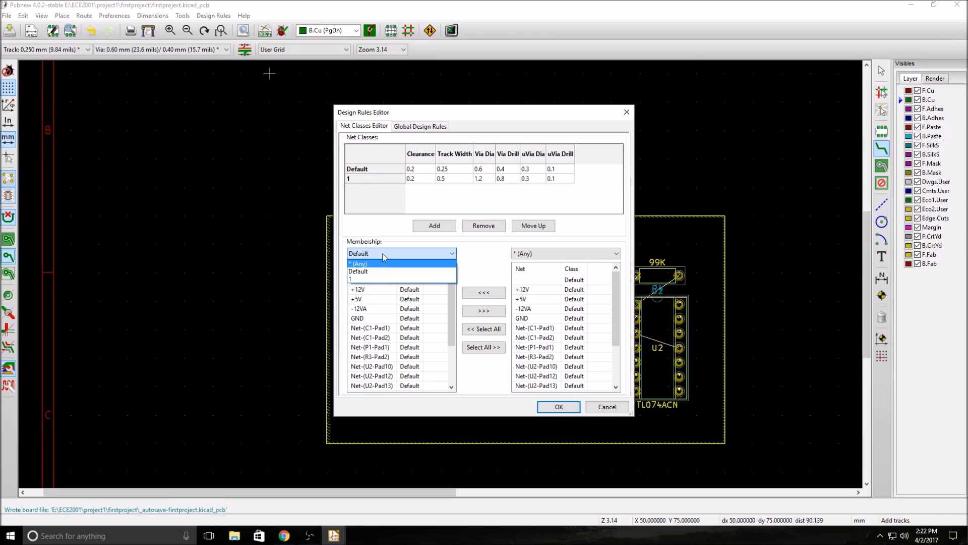
pyautogui.click(379, 264)
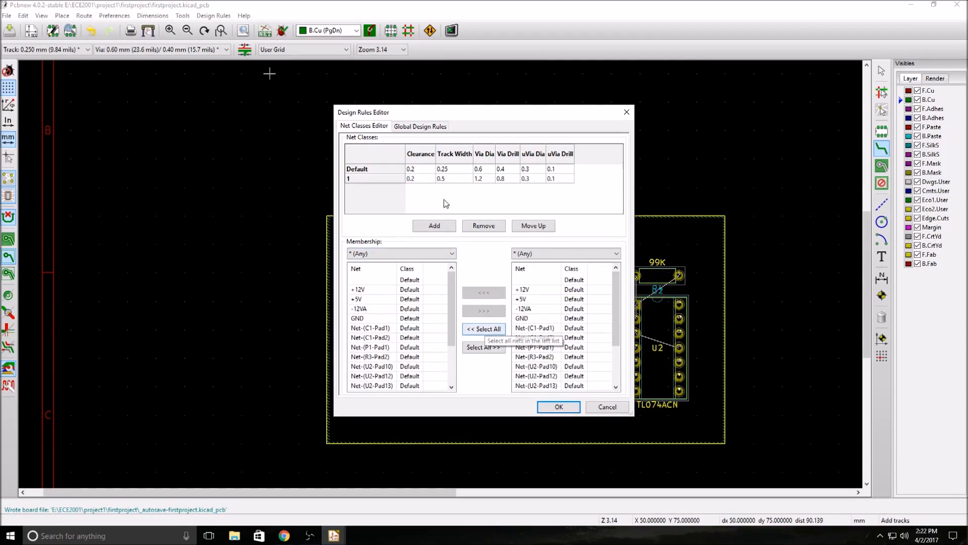
# Move all nets from the Default class into net class 1 and apply the design rules
pyautogui.click(368, 179)
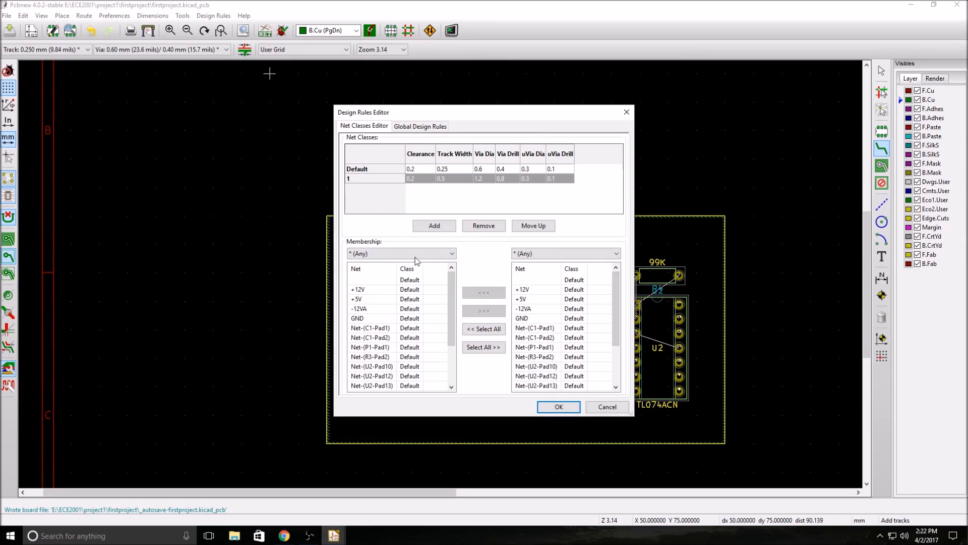
pyautogui.click(481, 331)
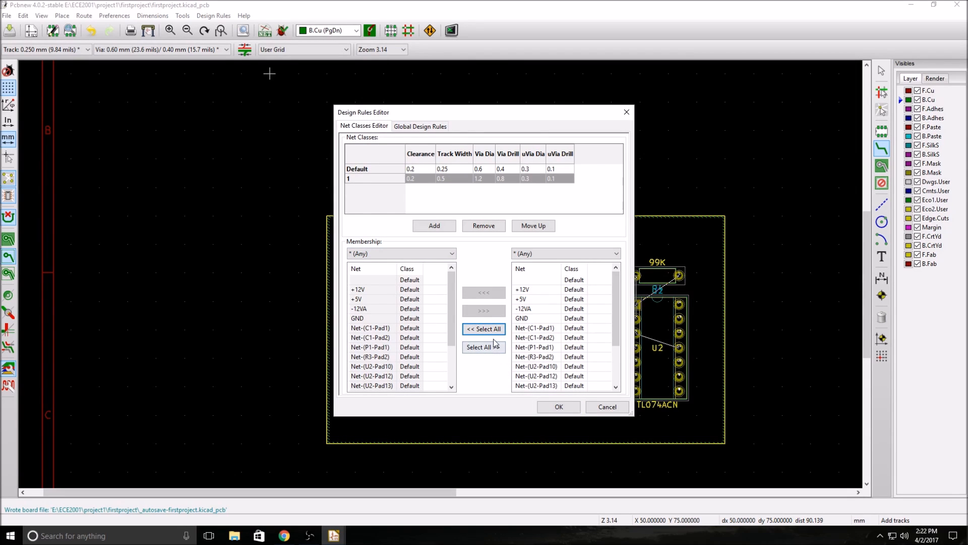
pyautogui.click(554, 254)
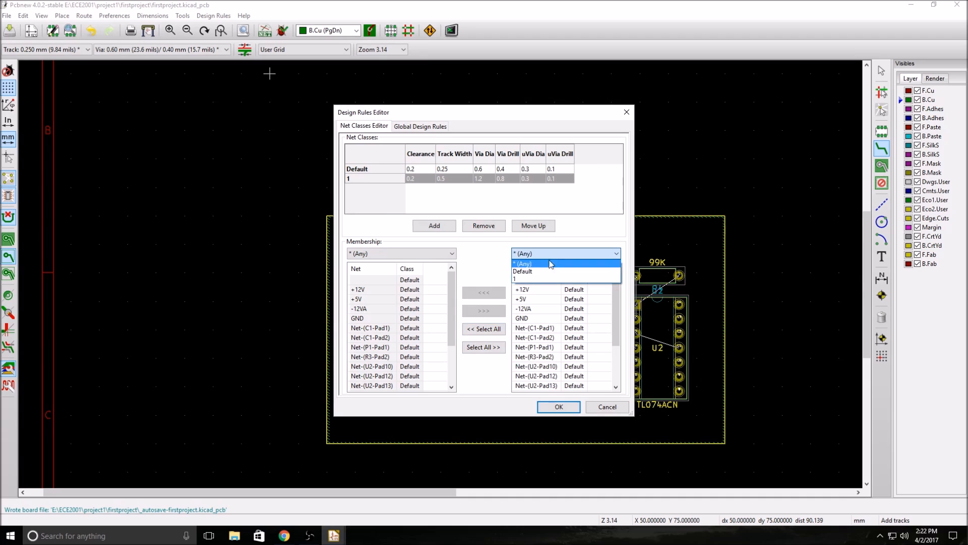
pyautogui.click(534, 279)
pyautogui.click(493, 348)
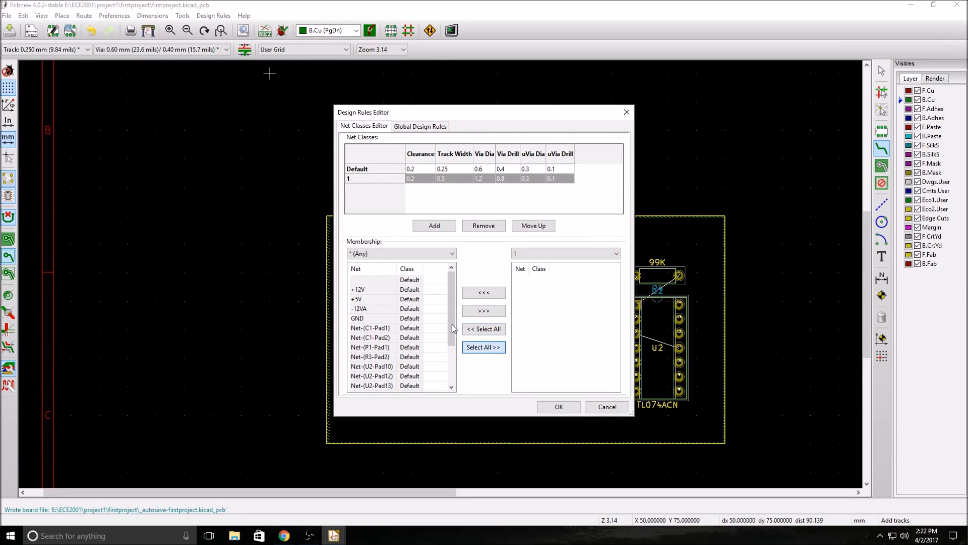
pyautogui.click(401, 281)
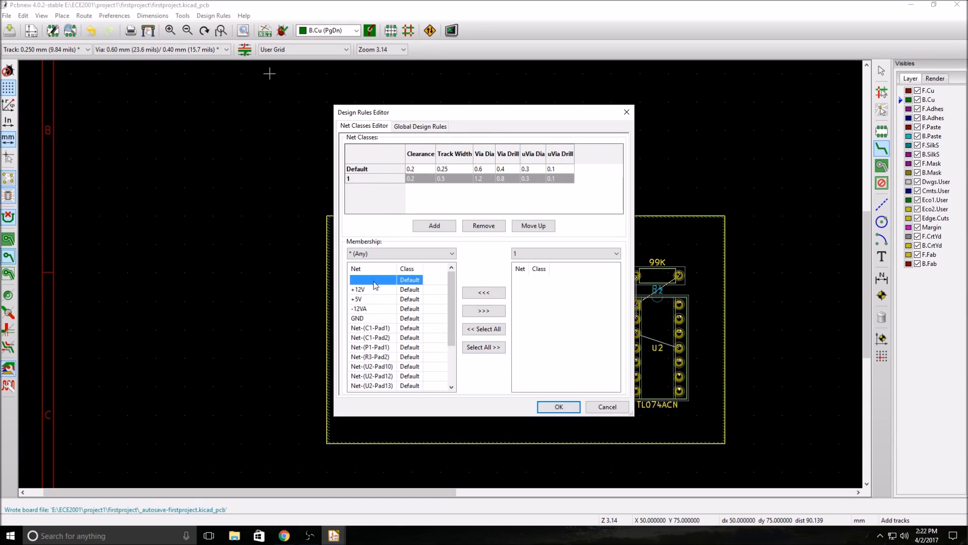
pyautogui.scroll(-2, 391, 378)
pyautogui.keyDown('shift'); pyautogui.click(385, 385); pyautogui.keyUp('shift')
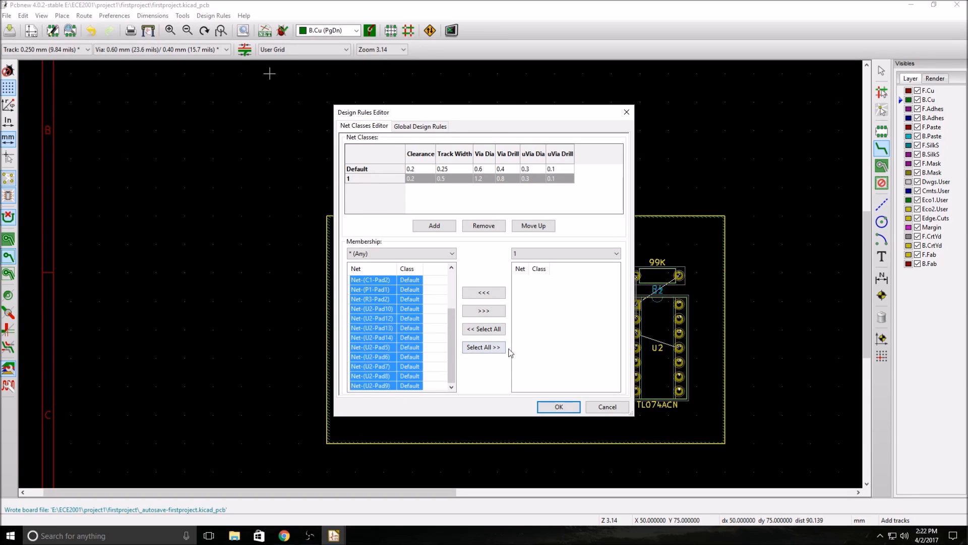
pyautogui.click(489, 347)
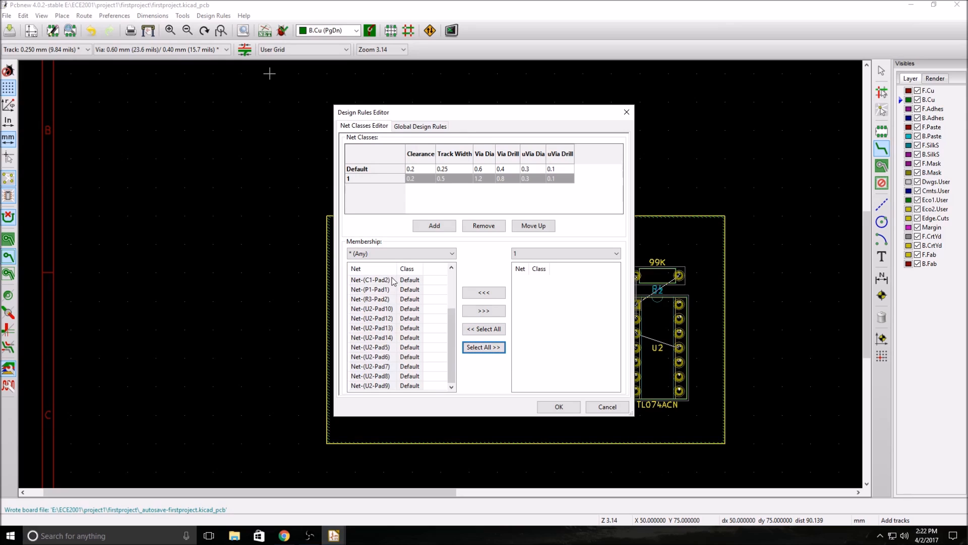
pyautogui.click(483, 311)
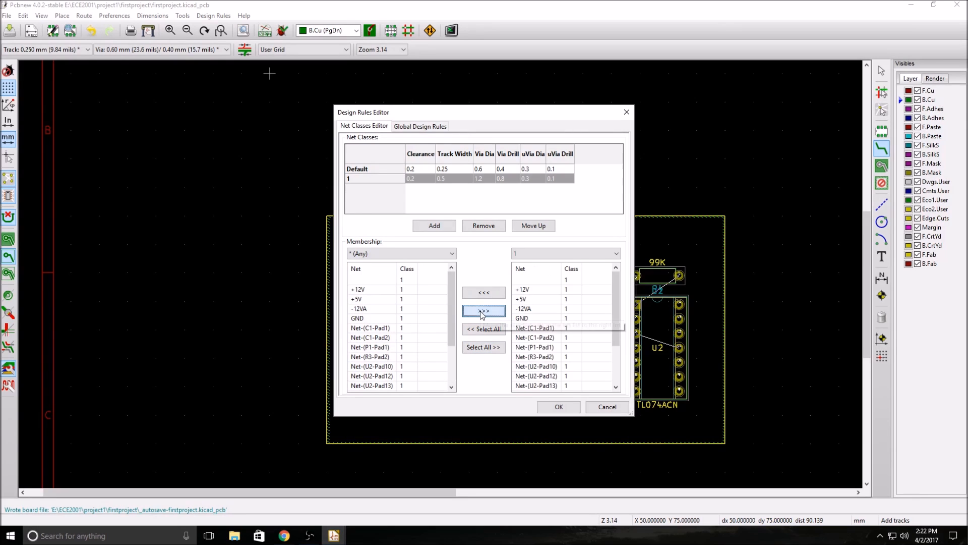
pyautogui.click(558, 407)
# Check the current track width and review the nets belonging to class 1 in the design rules
pyautogui.click(71, 49)
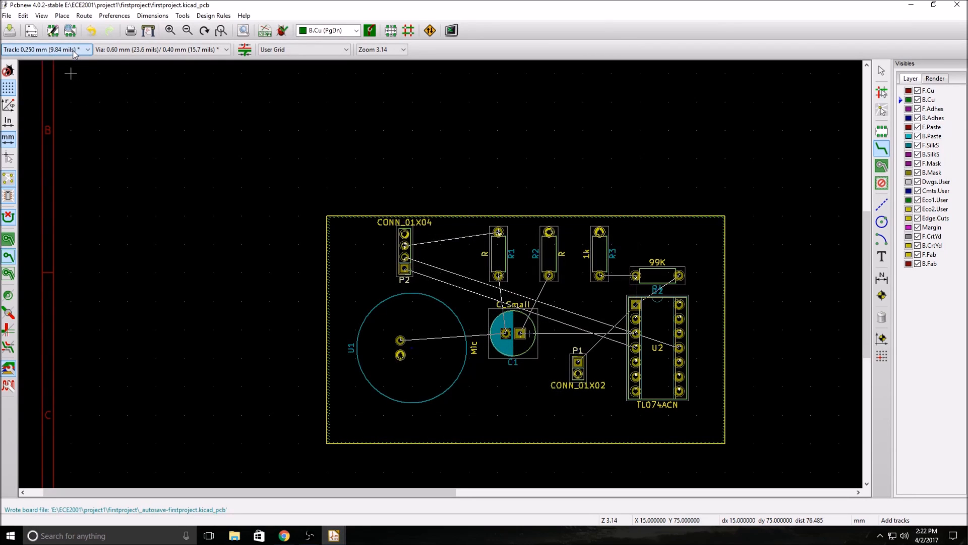
pyautogui.click(213, 15)
pyautogui.click(214, 16)
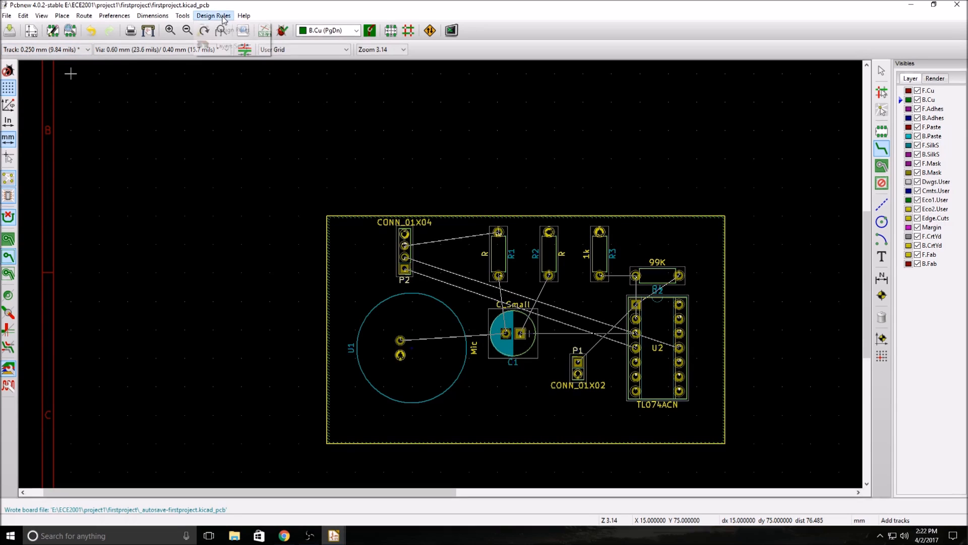
pyautogui.click(217, 27)
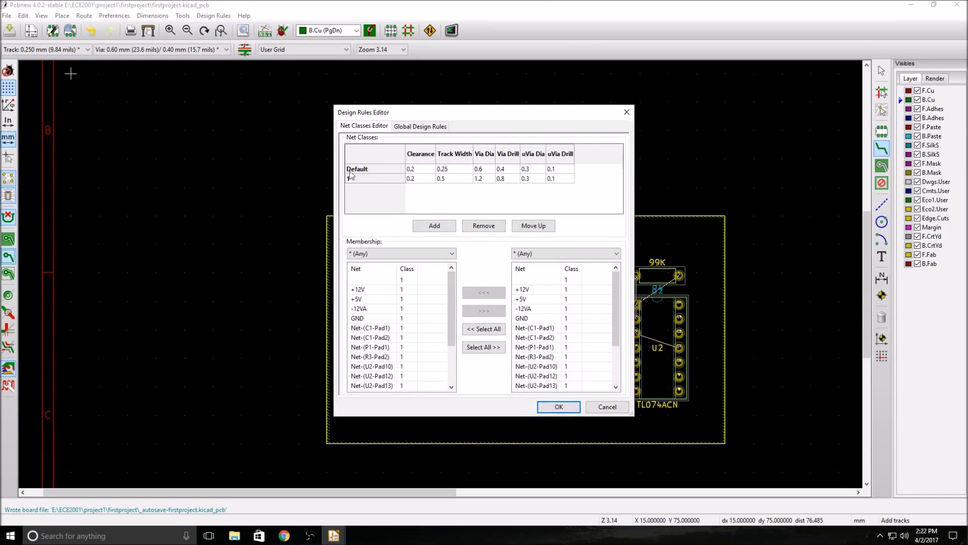
pyautogui.click(539, 253)
pyautogui.click(532, 275)
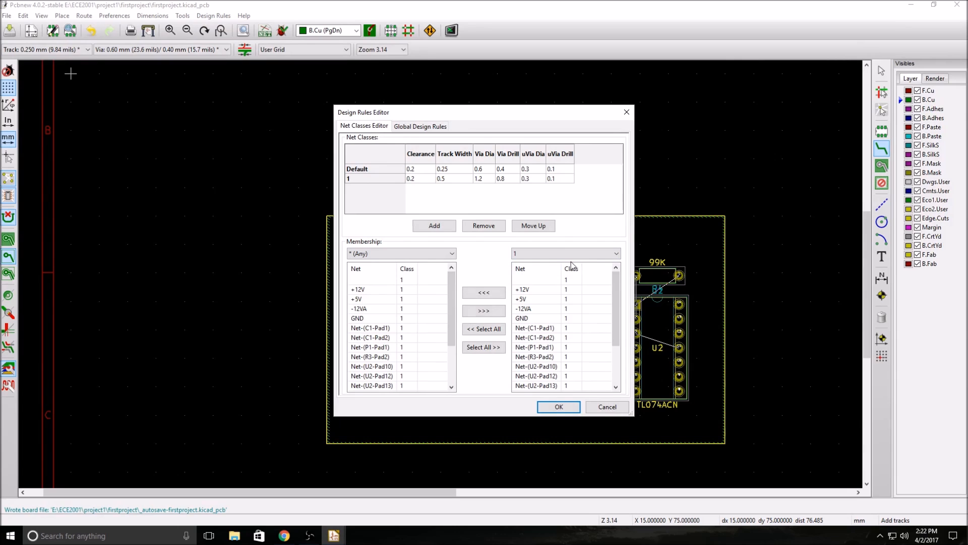
pyautogui.scroll(-2, 592, 335)
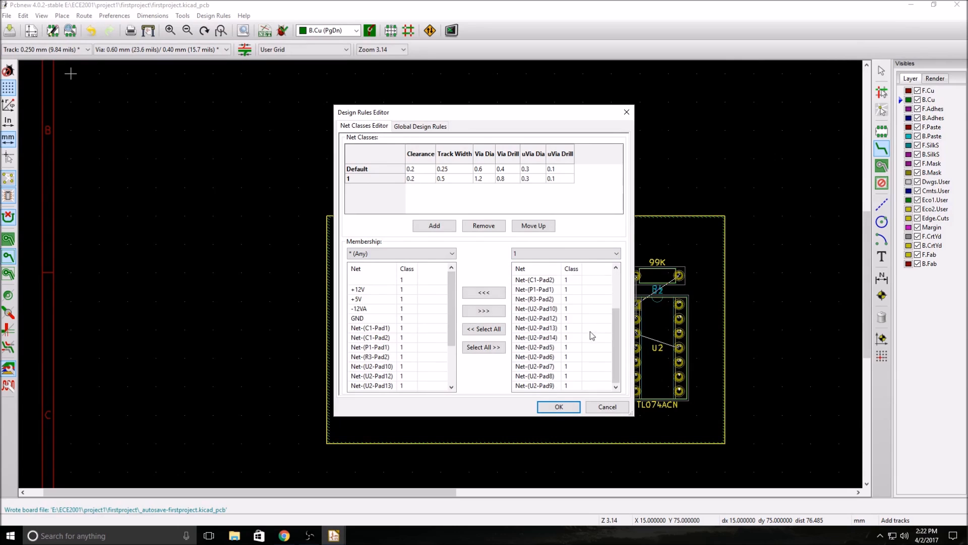
pyautogui.click(558, 406)
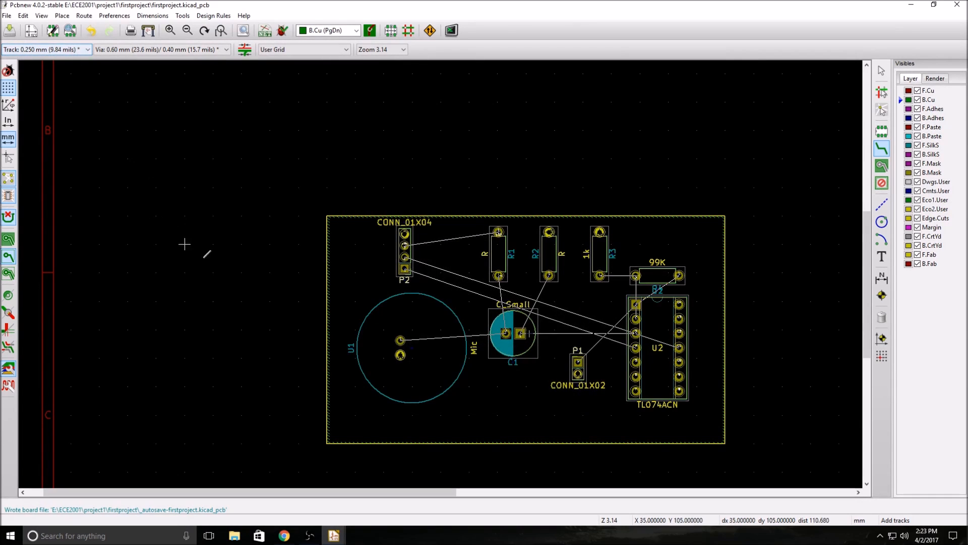
# Reopen the design rules to recheck the track widths and net assignments, and return to the board without changes
pyautogui.scroll(-3, 270, 274)
pyautogui.scroll(3, 552, 335)
pyautogui.scroll(-3, 304, 94)
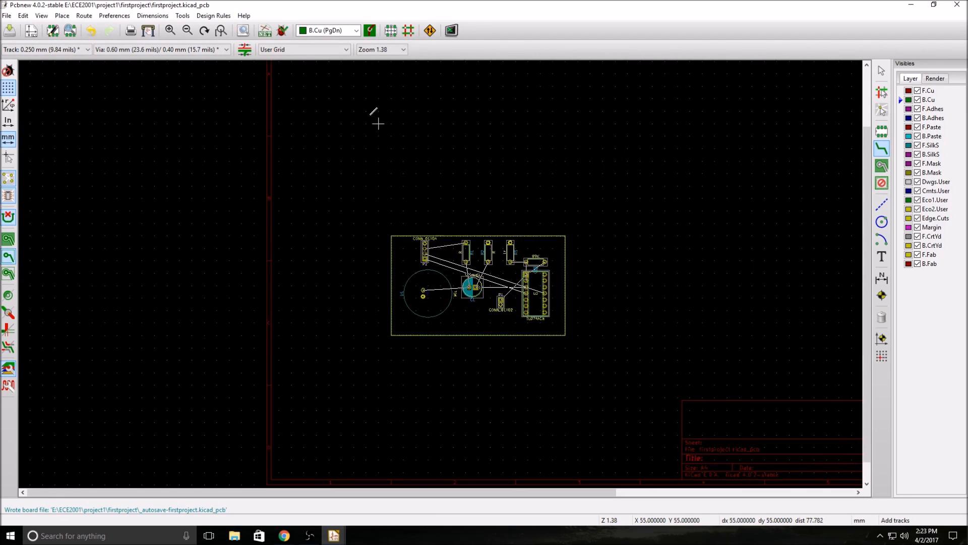
pyautogui.click(213, 16)
pyautogui.click(226, 28)
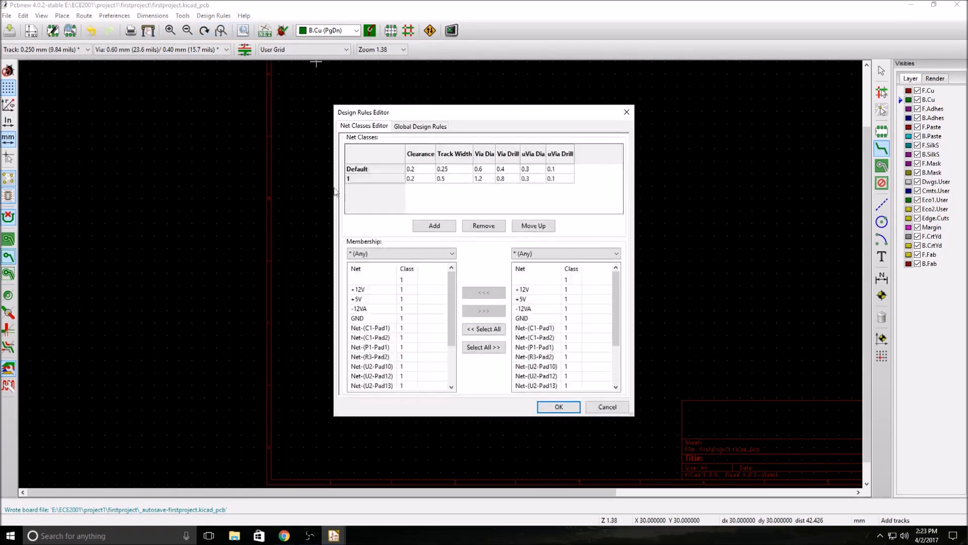
pyautogui.click(602, 411)
pyautogui.scroll(2, 438, 259)
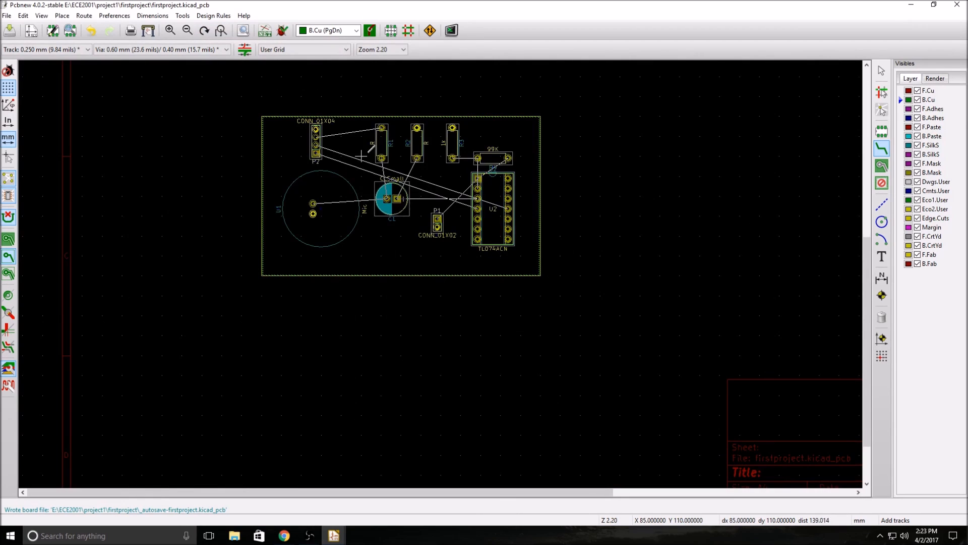
pyautogui.scroll(1, 434, 265)
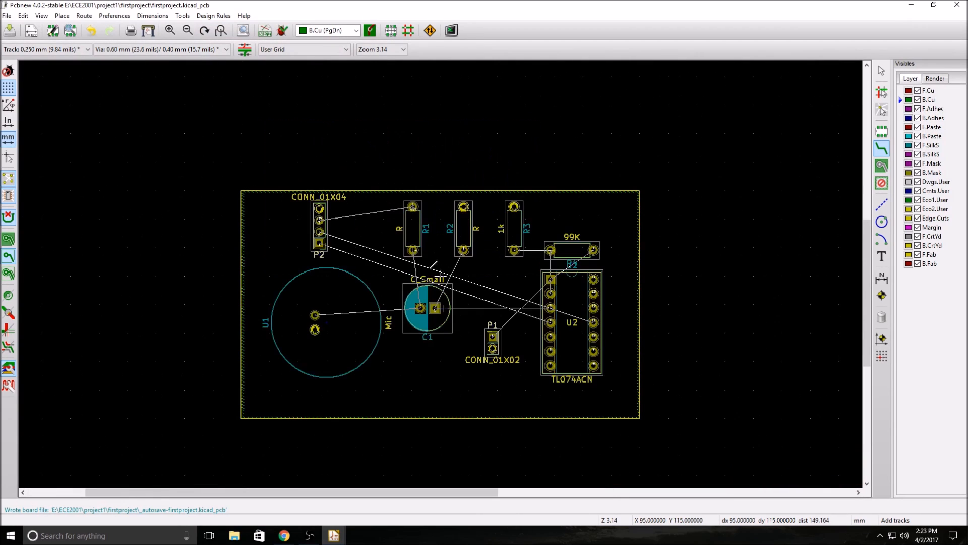
# Check the available track widths and look over the unrouted connections around U1, P2 and C1
pyautogui.click(79, 50)
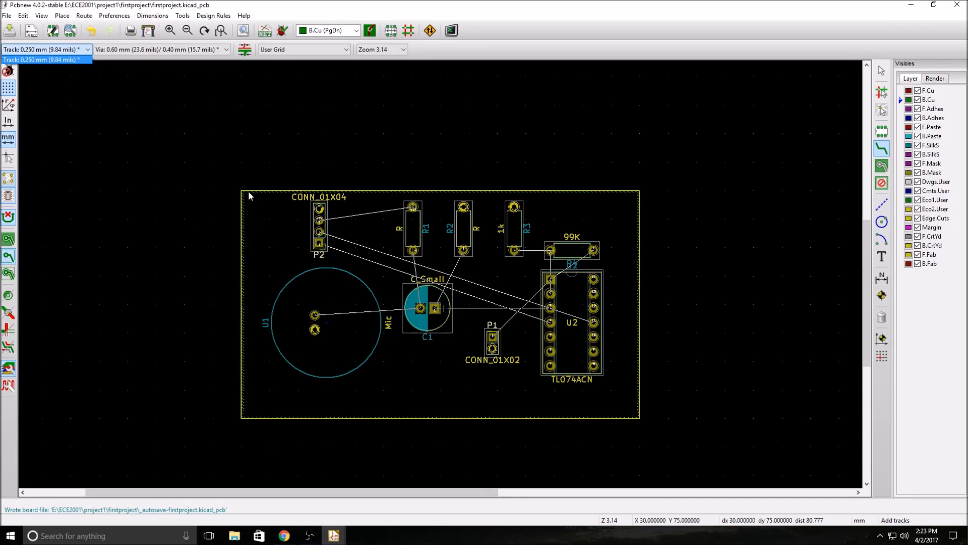
pyautogui.click(158, 51)
pyautogui.scroll(2, 639, 342)
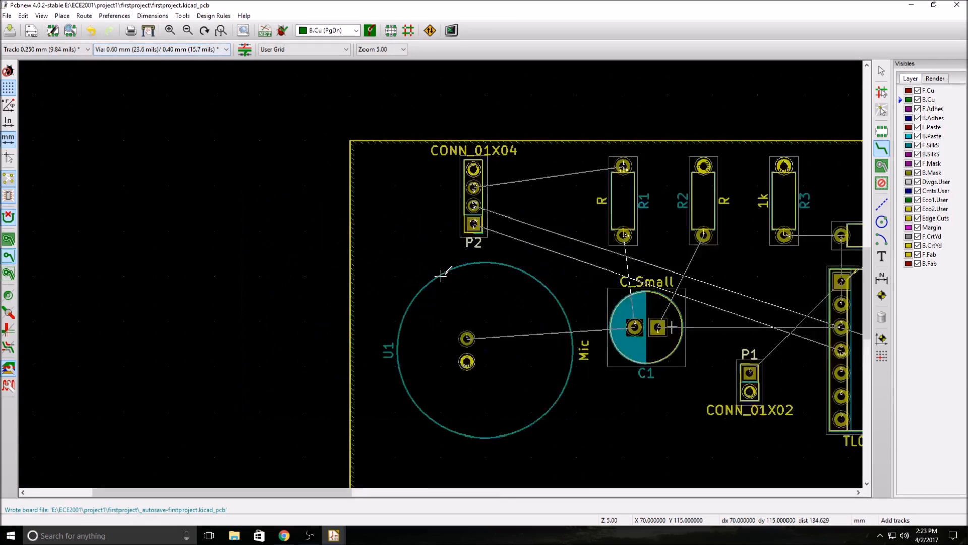
pyautogui.scroll(-2, 639, 342)
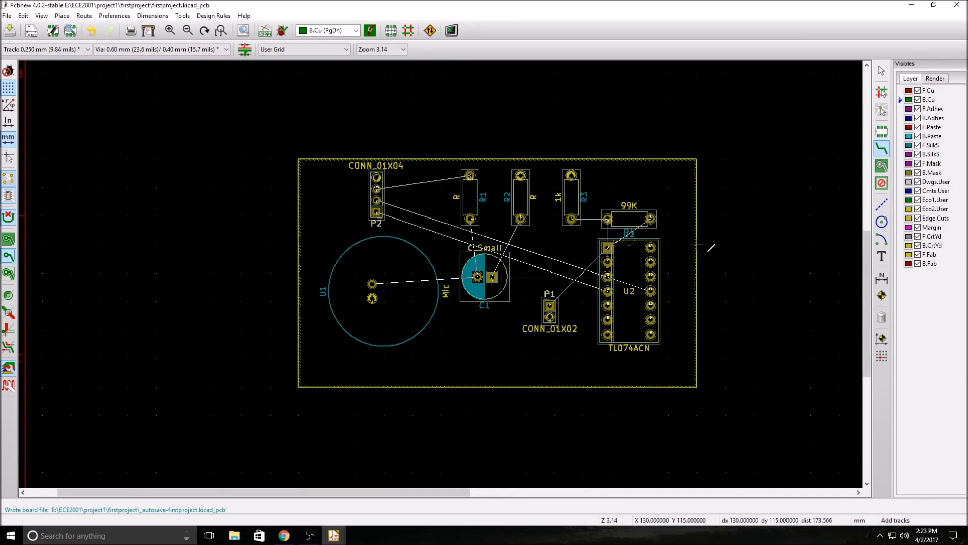
pyautogui.scroll(2, 707, 242)
pyautogui.scroll(-3, 185, 362)
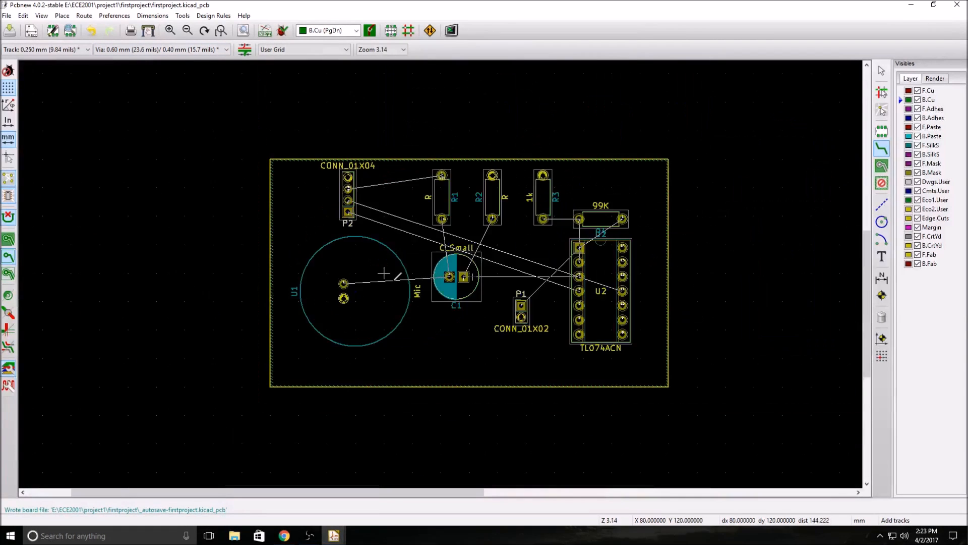
pyautogui.scroll(3, 442, 275)
pyautogui.scroll(1, 441, 274)
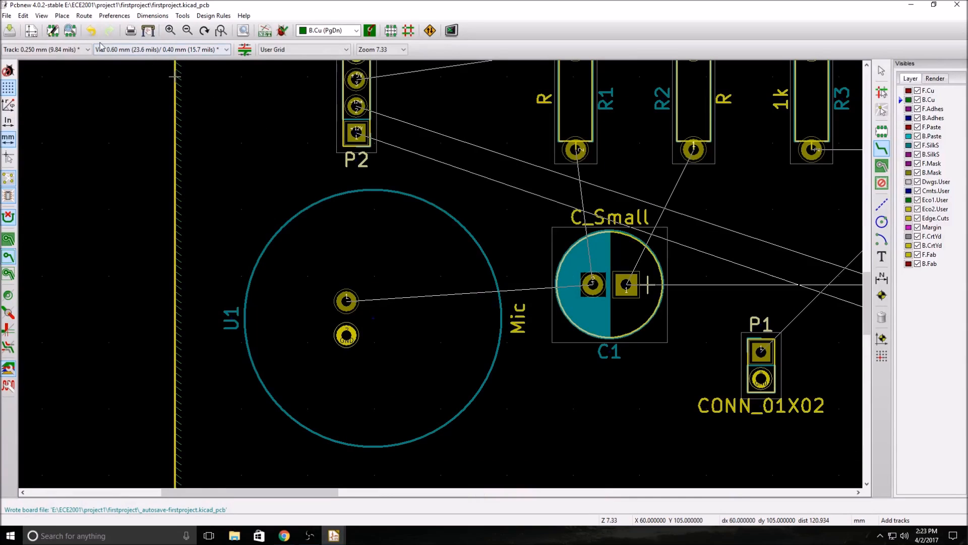
pyautogui.click(348, 301)
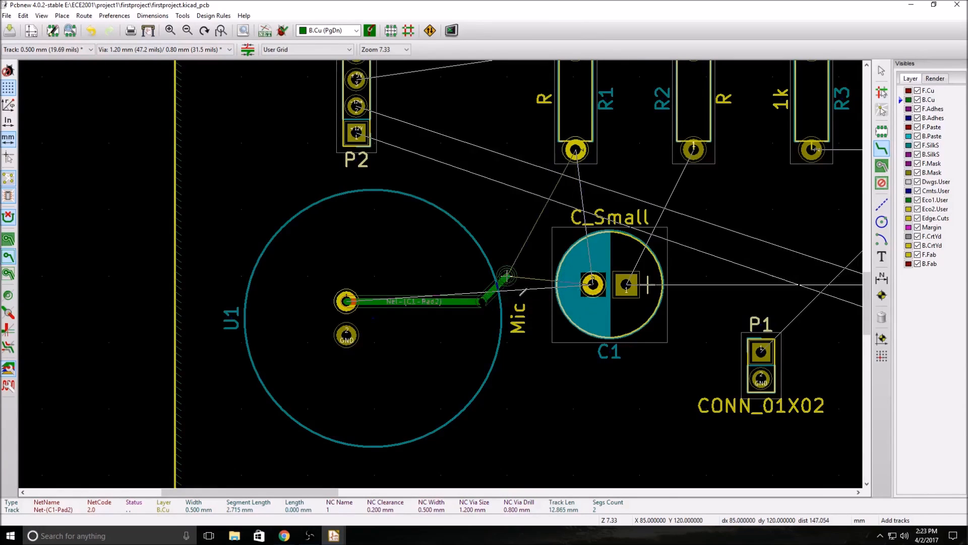
pyautogui.rightClick(427, 291)
pyautogui.click(450, 280)
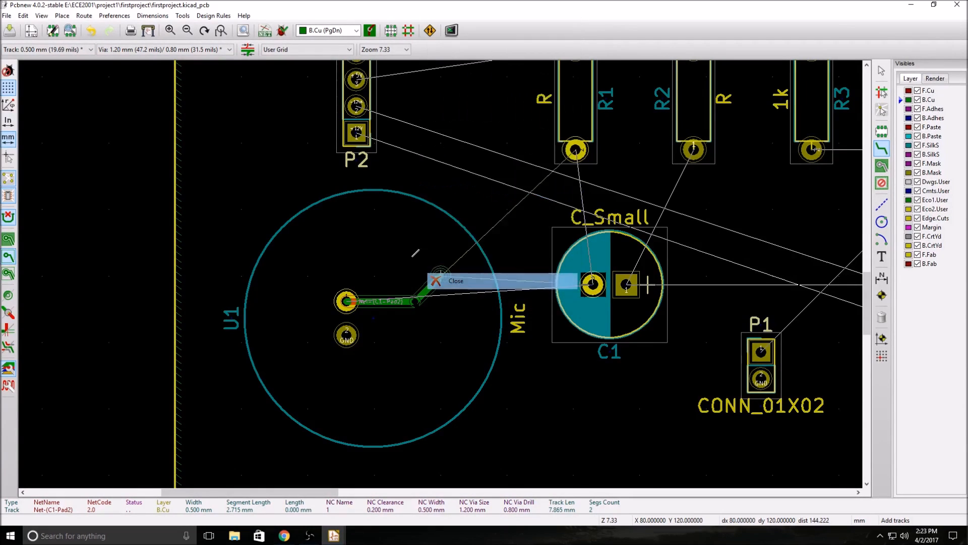
pyautogui.rightClick(547, 352)
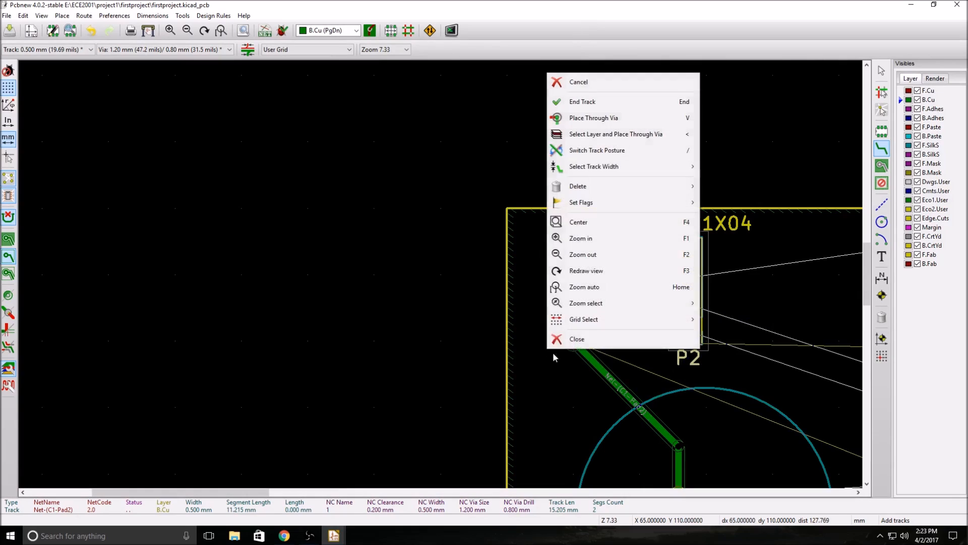
pyautogui.click(578, 80)
pyautogui.scroll(-2, 412, 246)
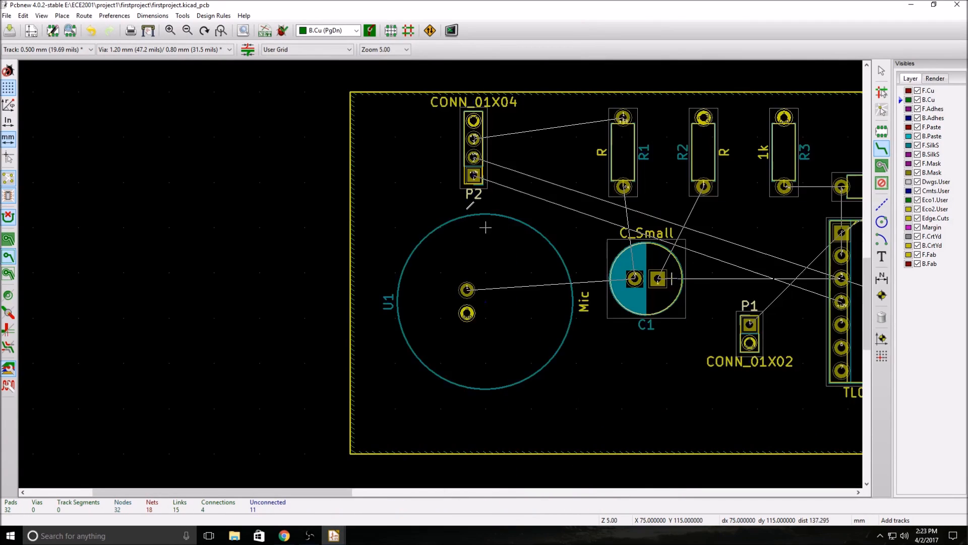
# Set the grid to 0.1 mm and examine the grid spacing between the microphone U1 and capacitor C1
pyautogui.click(41, 50)
pyautogui.click(45, 57)
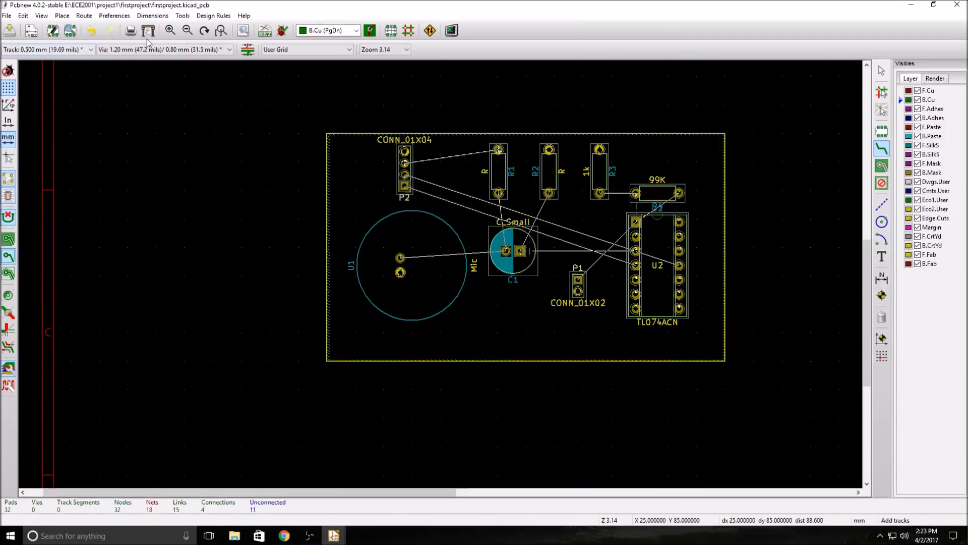
pyautogui.click(288, 49)
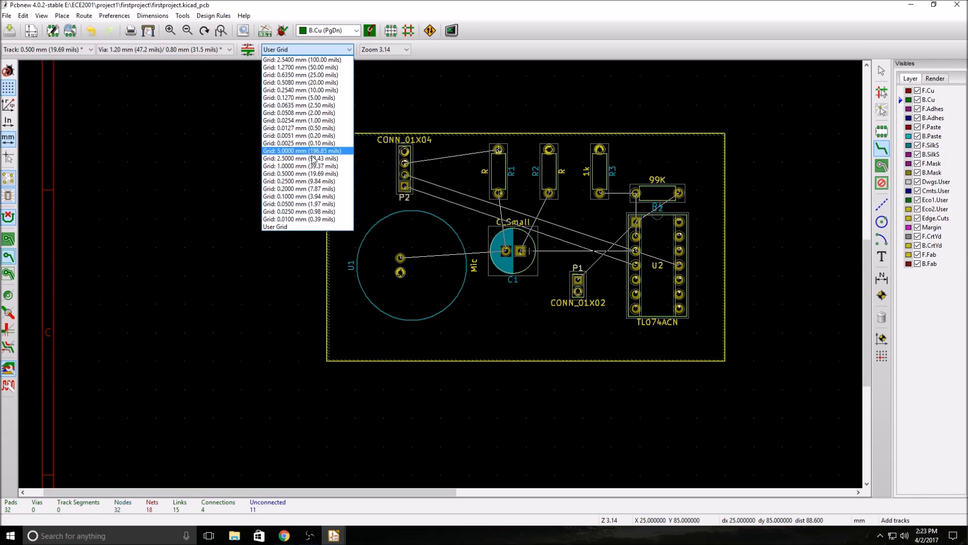
pyautogui.click(301, 196)
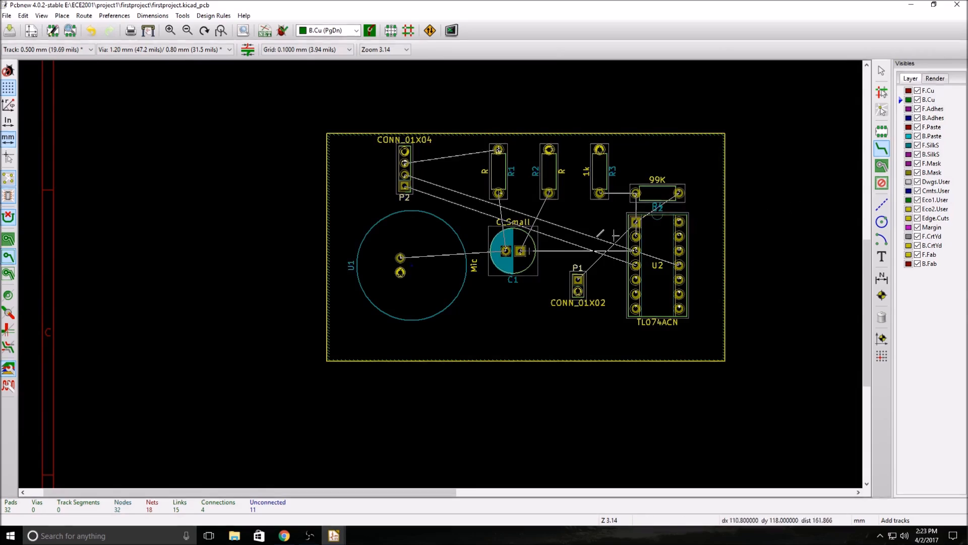
pyautogui.scroll(2, 552, 235)
pyautogui.scroll(-1, 299, 245)
pyautogui.scroll(2, 426, 268)
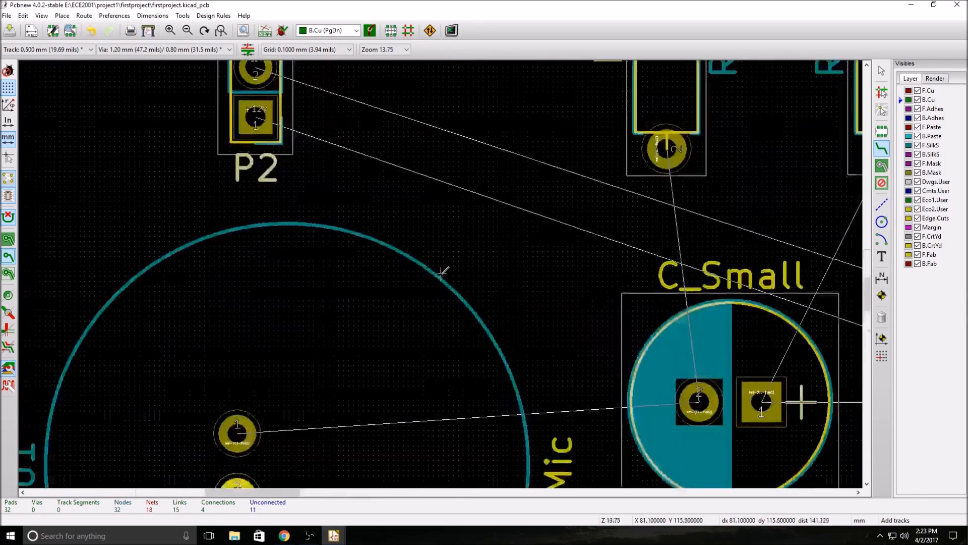
pyautogui.scroll(1, 446, 317)
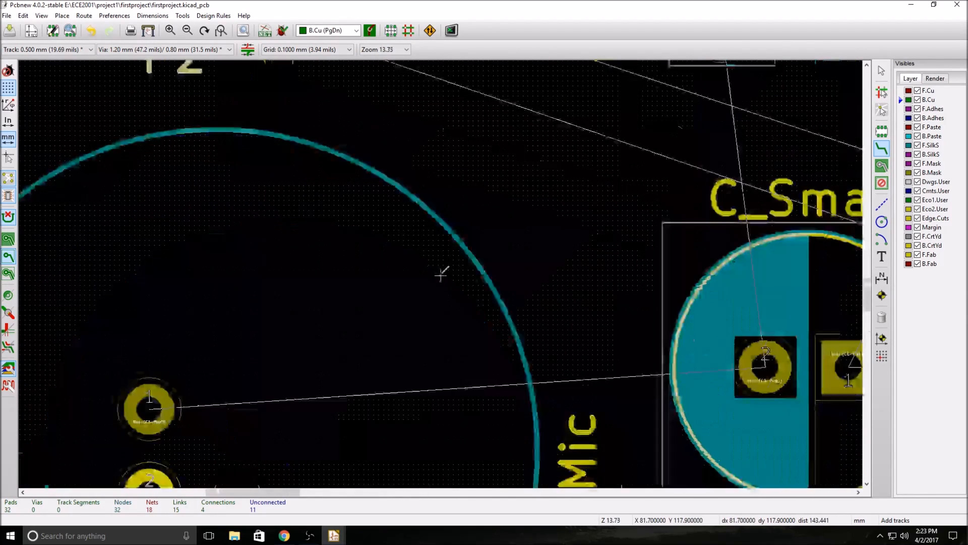
pyautogui.scroll(-1, 443, 272)
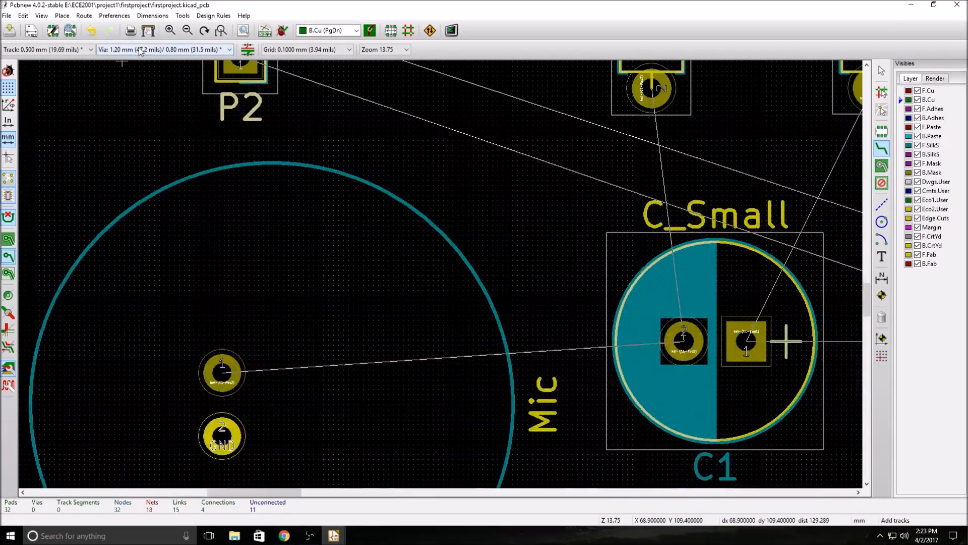
# Set the grid to 1 mm and route an F.Cu track from U1's upper pad to pad 2 of C1
pyautogui.click(299, 49)
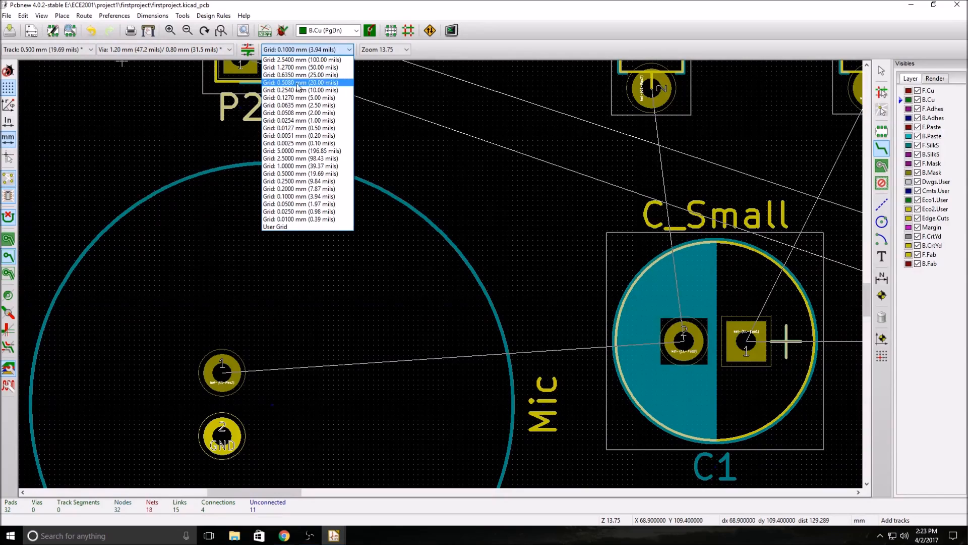
pyautogui.click(300, 166)
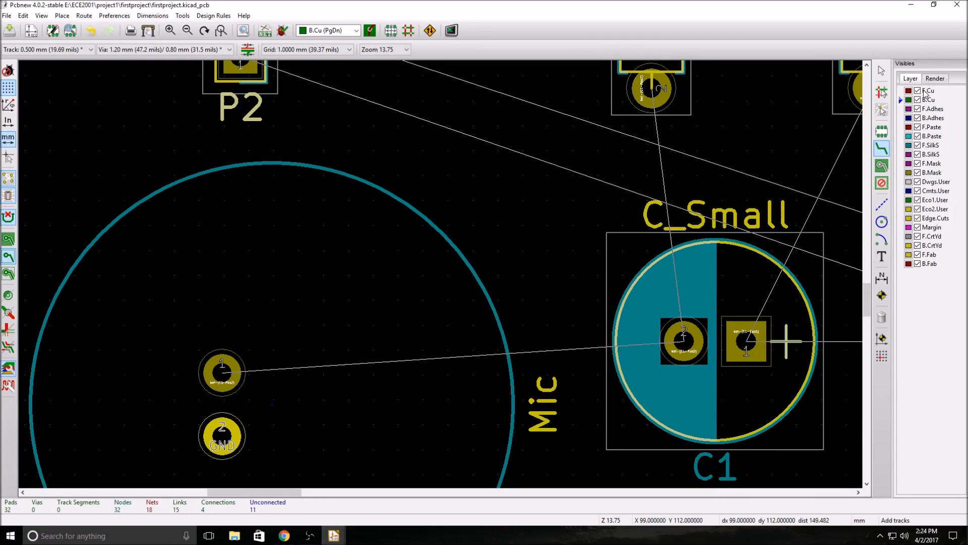
pyautogui.scroll(-3, 590, 376)
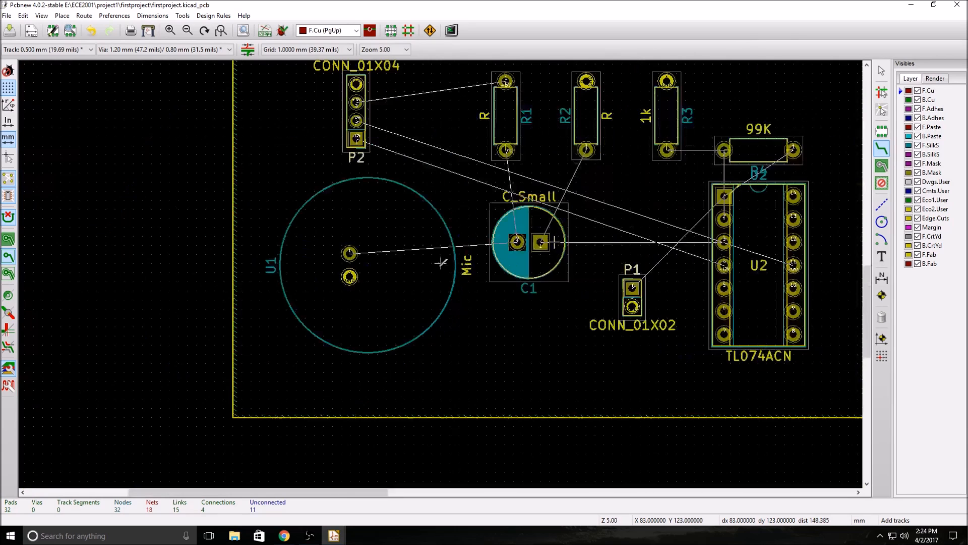
pyautogui.click(352, 252)
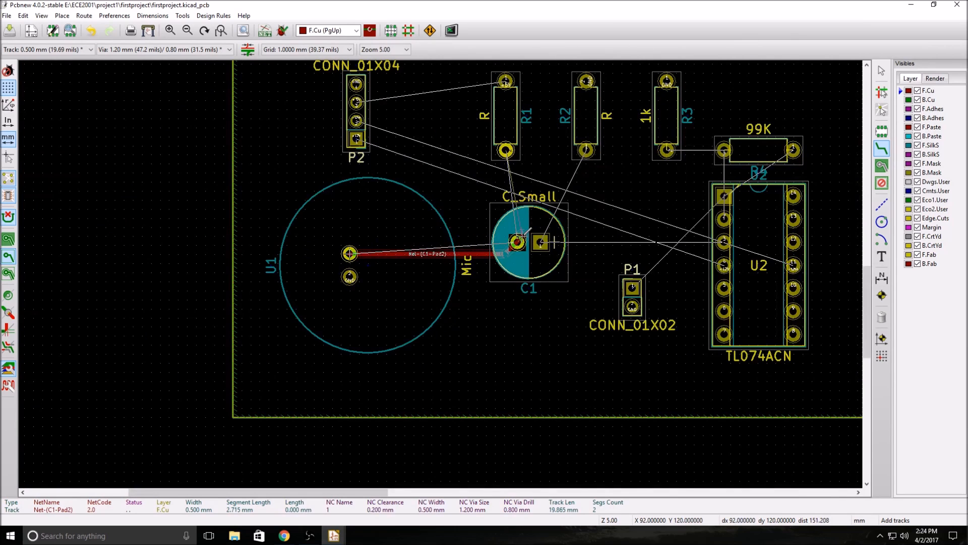
pyautogui.rightClick(517, 242)
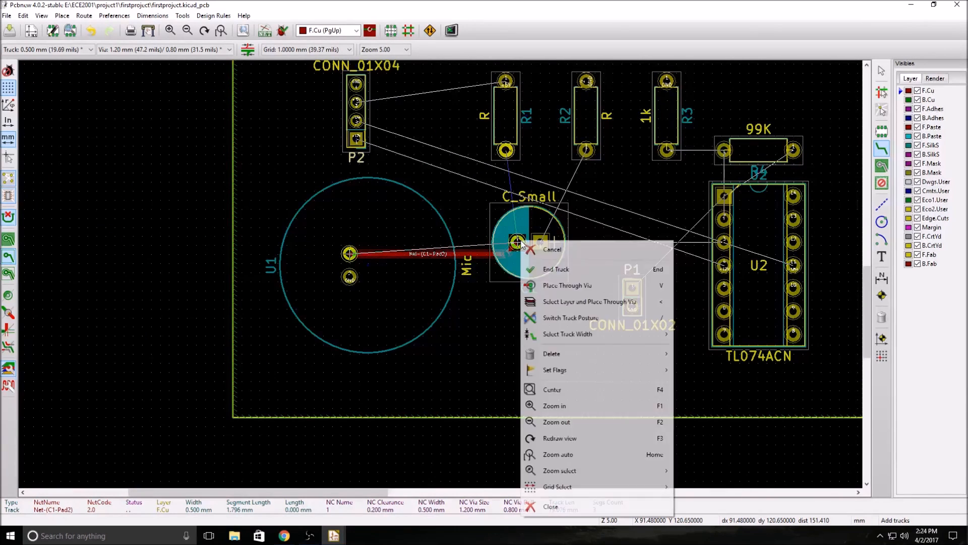
pyautogui.click(554, 269)
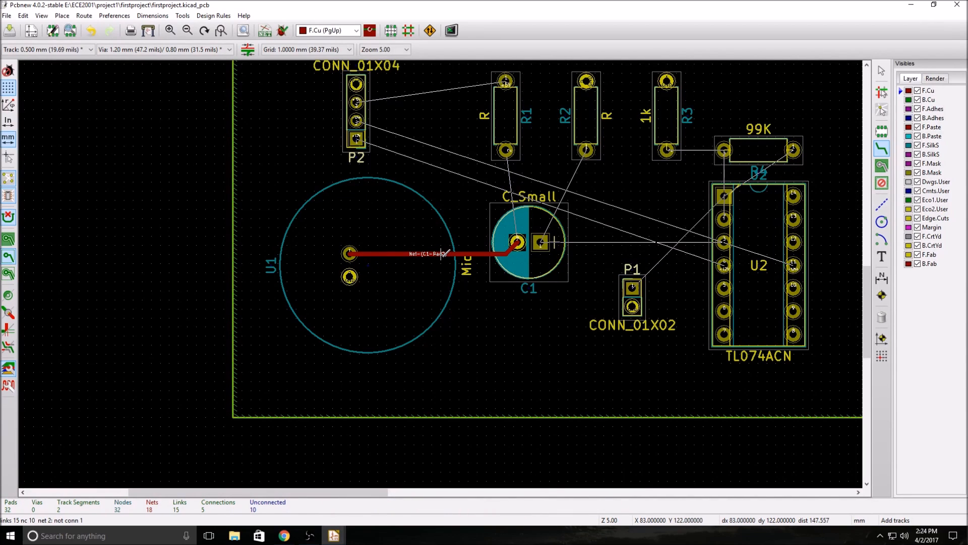
# Route an F.Cu track from pad 1 of C1 straight to pin 3 of U2
pyautogui.scroll(1, 378, 199)
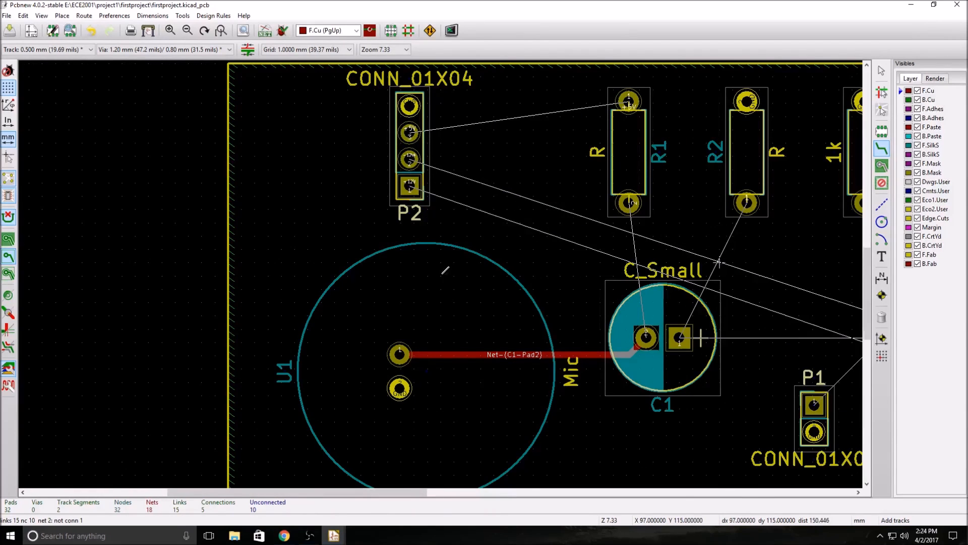
pyautogui.scroll(-2, 701, 338)
pyautogui.scroll(2, 476, 231)
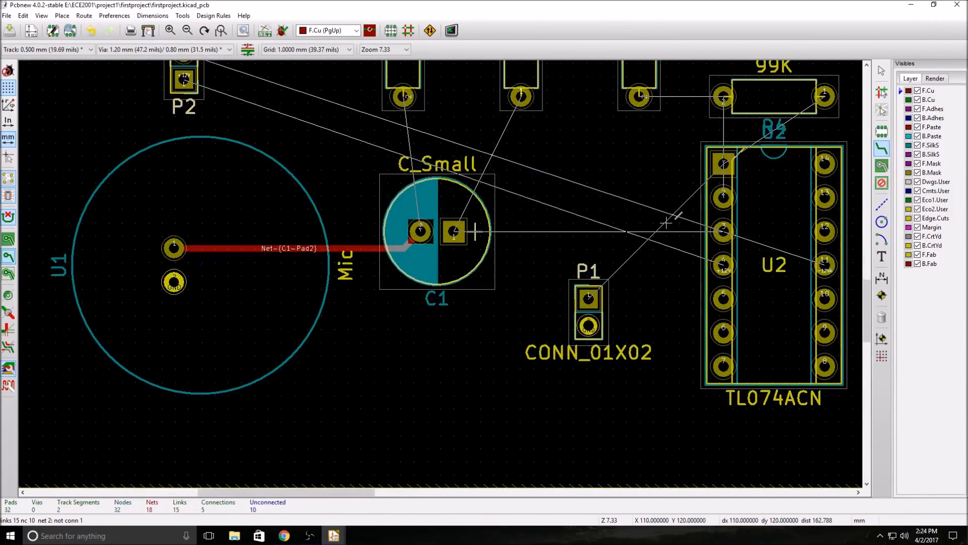
pyautogui.click(453, 231)
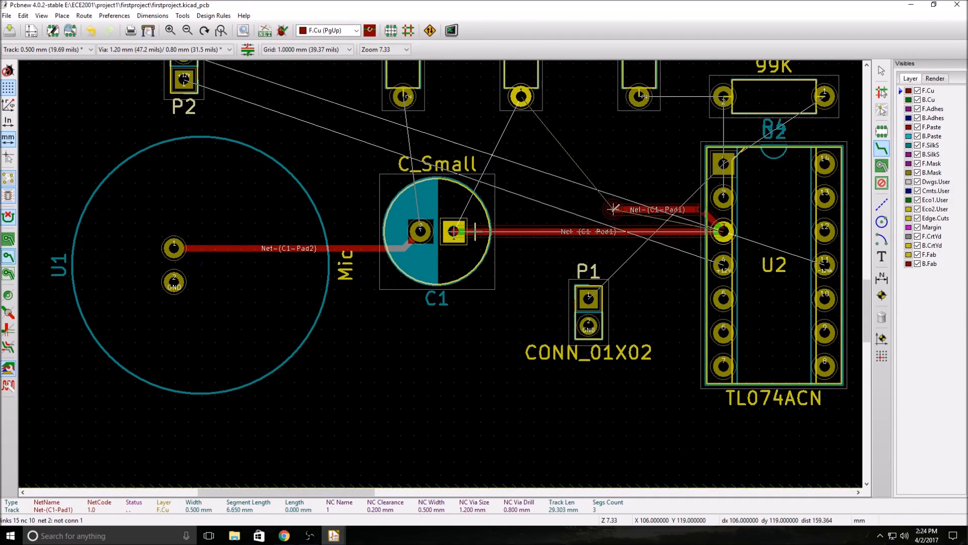
pyautogui.rightClick(723, 231)
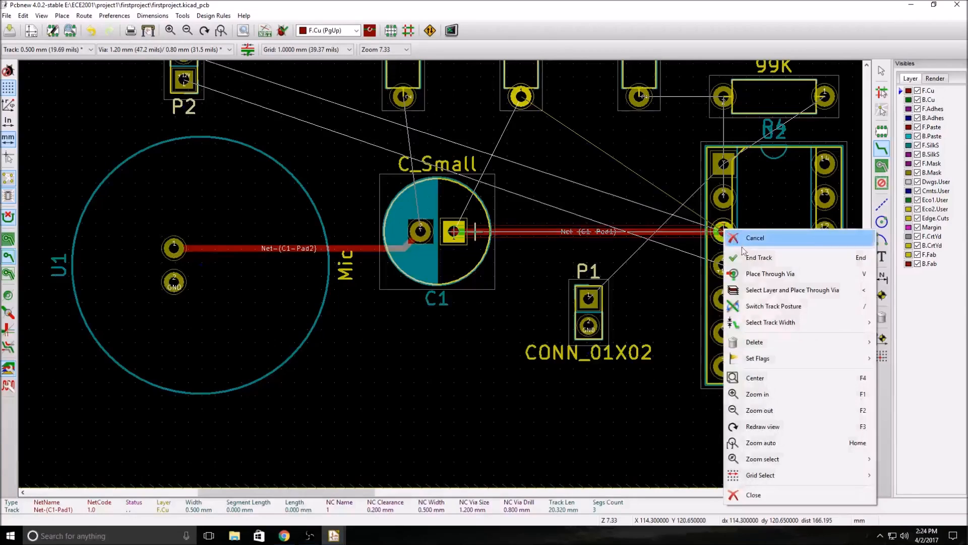
pyautogui.click(742, 252)
pyautogui.moveTo(522, 104); pyautogui.dragTo(522, 110)
pyautogui.click(521, 311)
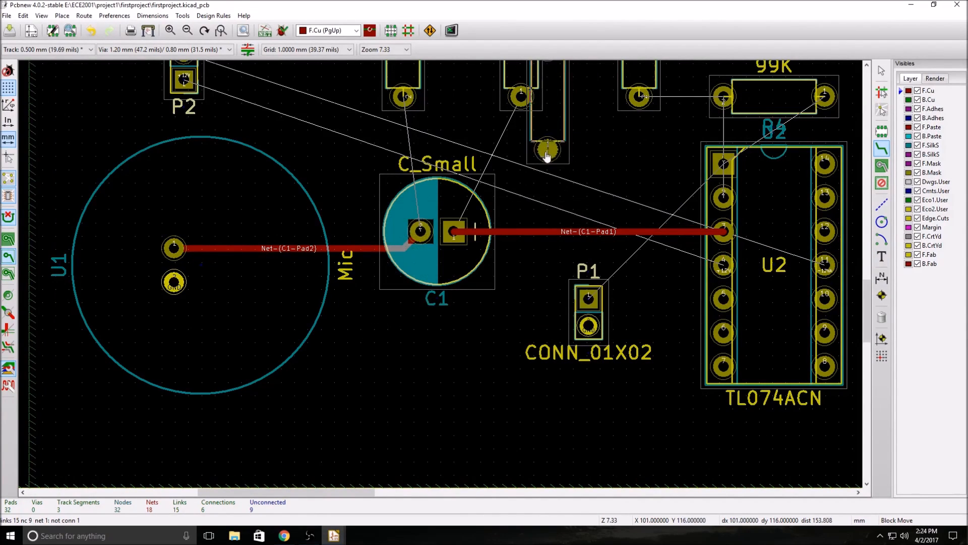
pyautogui.rightClick(528, 109)
pyautogui.click(549, 111)
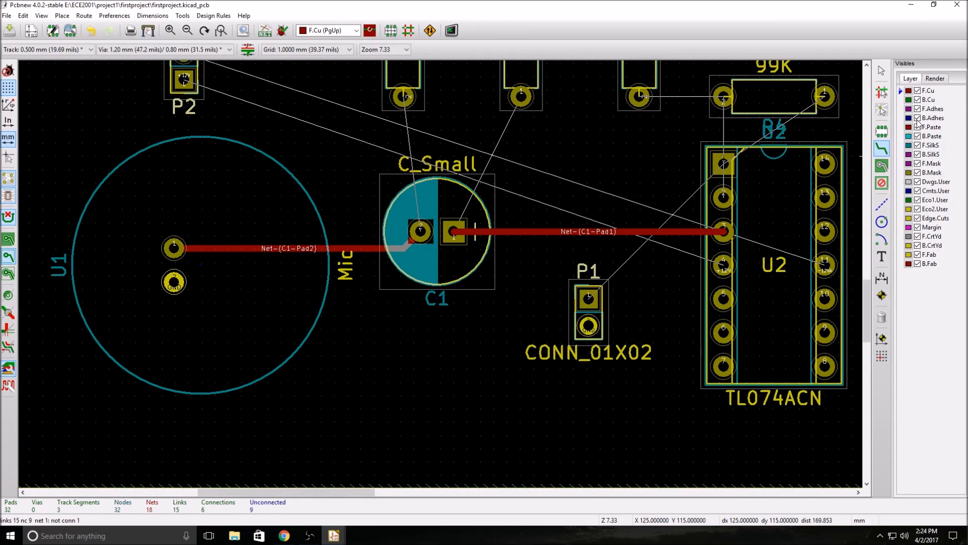
# Route an F.Cu track from R2's lower pad down to the track between C1 and U2
pyautogui.click(880, 151)
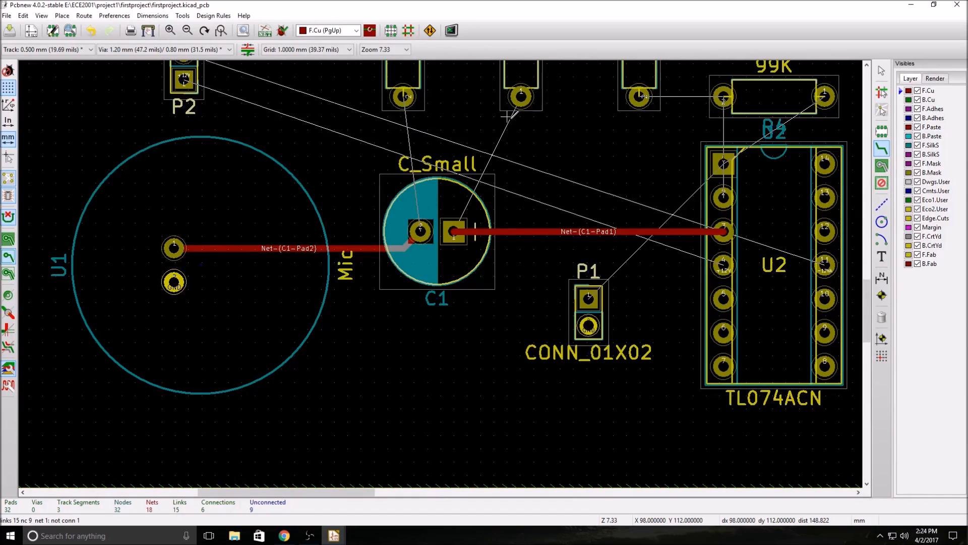
pyautogui.click(521, 97)
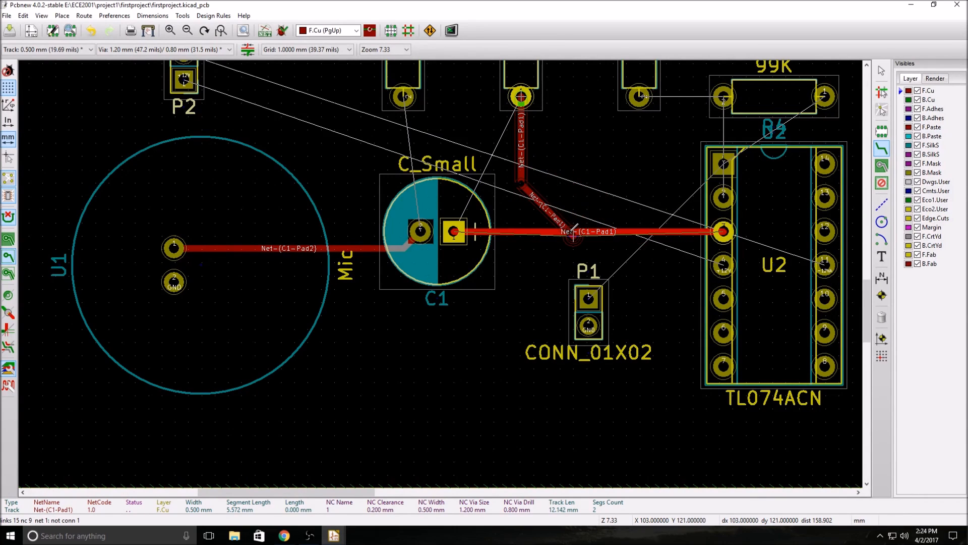
pyautogui.scroll(2, 574, 233)
pyautogui.scroll(3, 440, 269)
pyautogui.rightClick(437, 246)
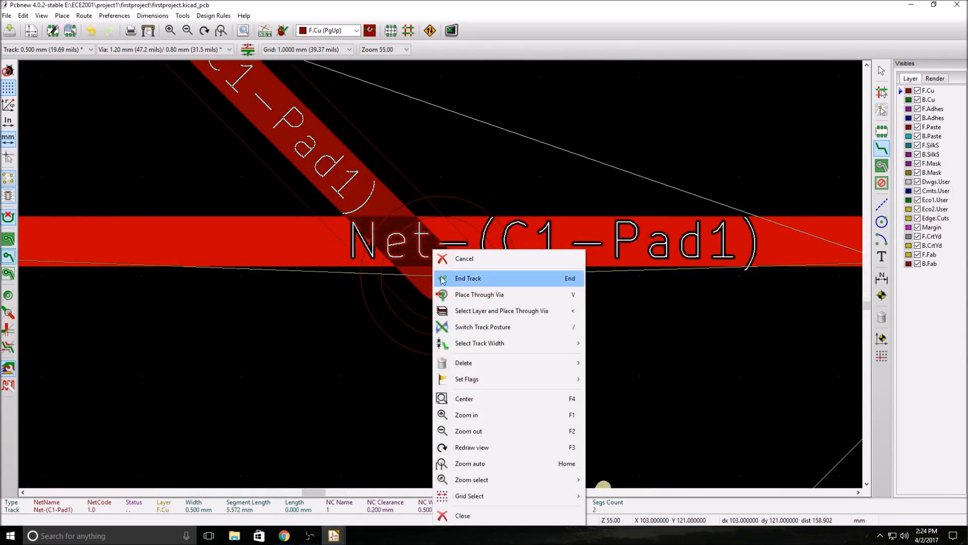
pyautogui.click(457, 276)
# Delete the track running from R2's lower pad to the track between C1 and U2
pyautogui.scroll(-4, 442, 271)
pyautogui.scroll(2, 441, 271)
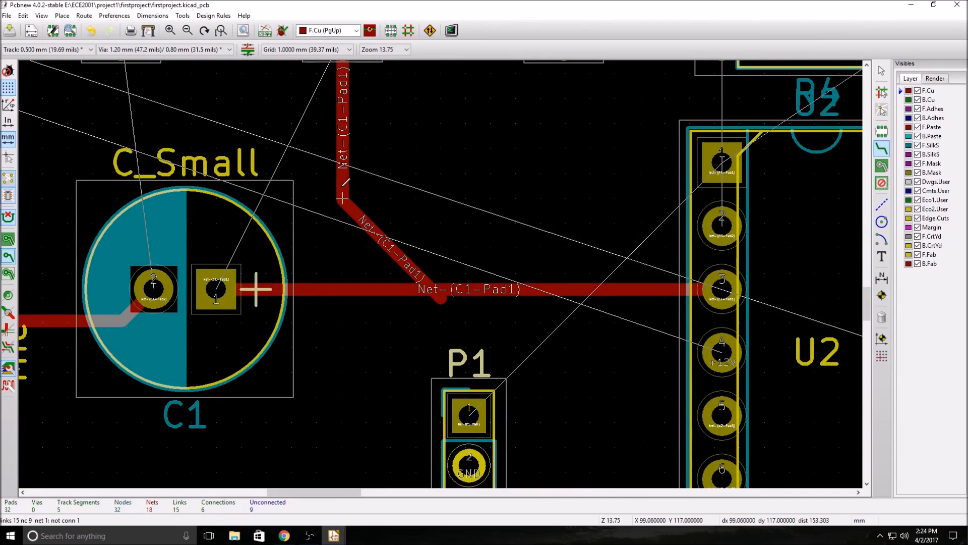
pyautogui.click(215, 289)
pyautogui.rightClick(347, 195)
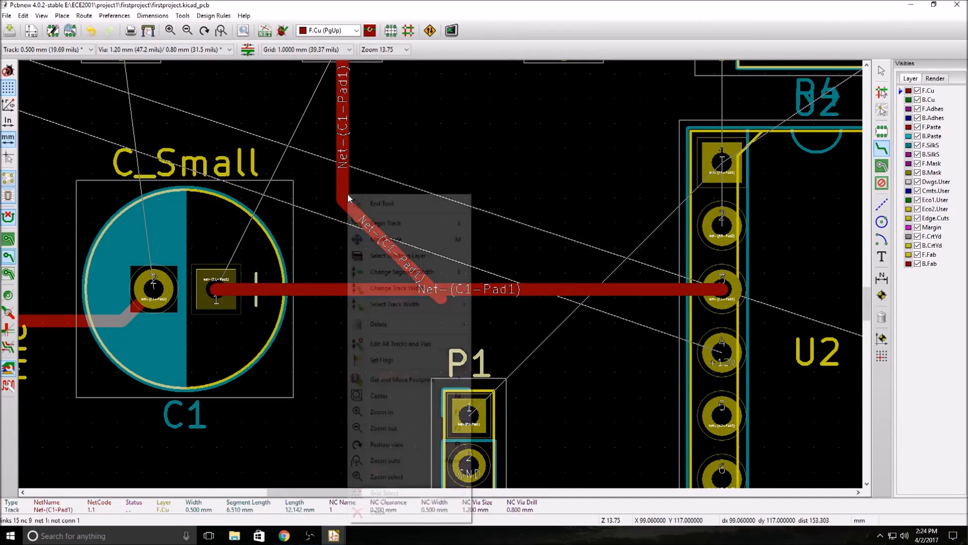
pyautogui.click(379, 206)
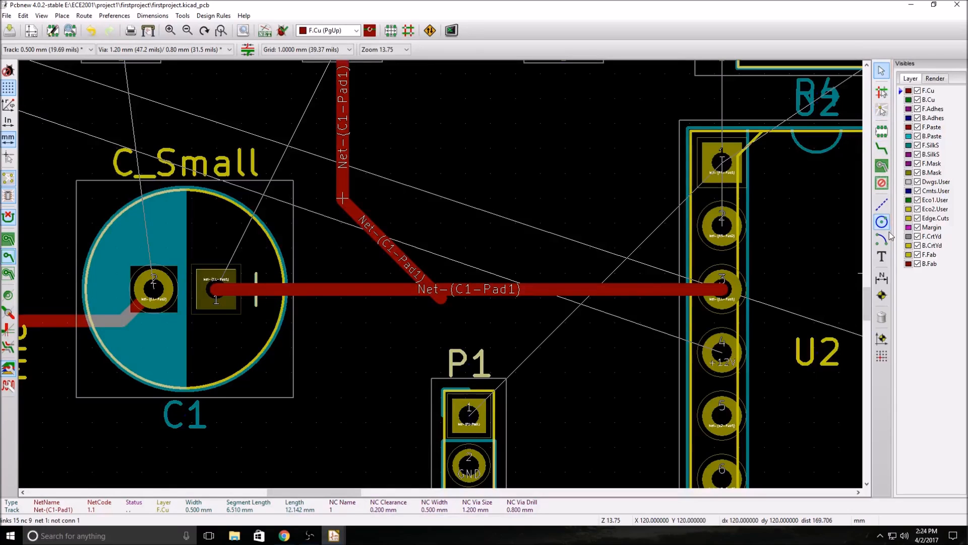
pyautogui.click(882, 317)
pyautogui.click(341, 191)
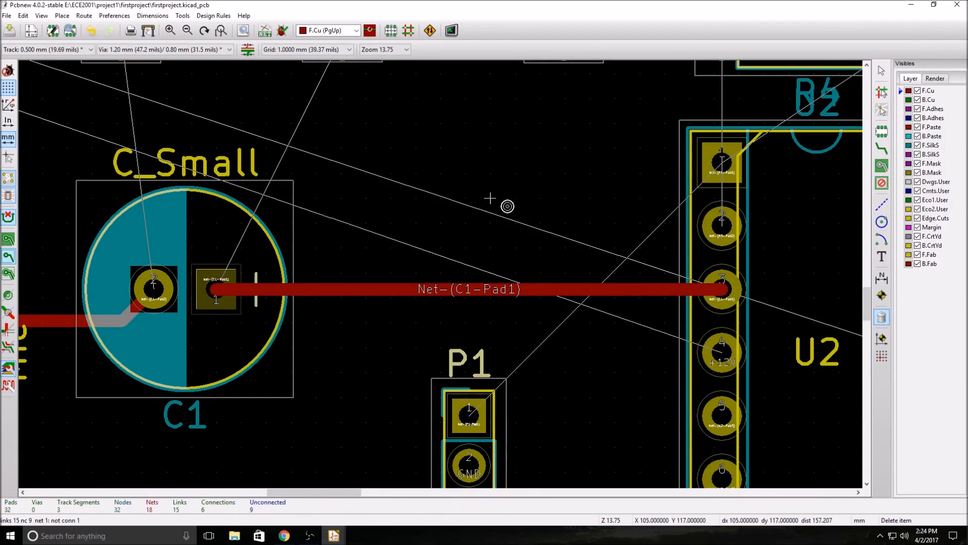
pyautogui.click(882, 148)
pyautogui.scroll(1, 391, 197)
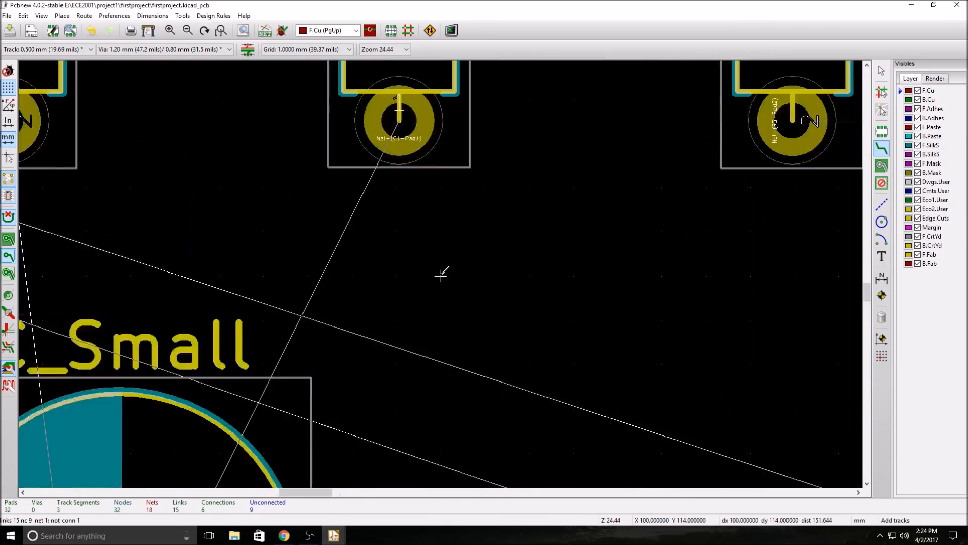
pyautogui.click(410, 160)
pyautogui.scroll(-3, 439, 226)
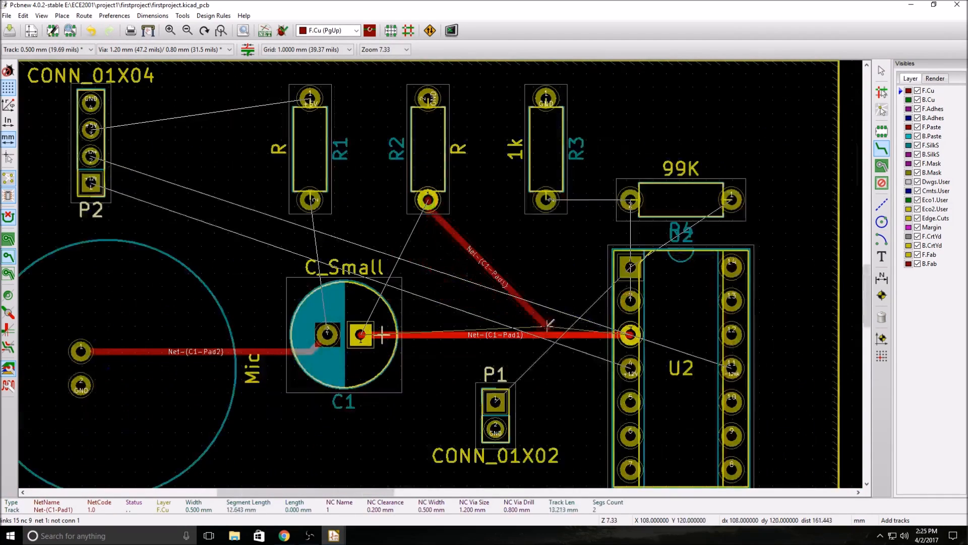
pyautogui.scroll(3, 361, 335)
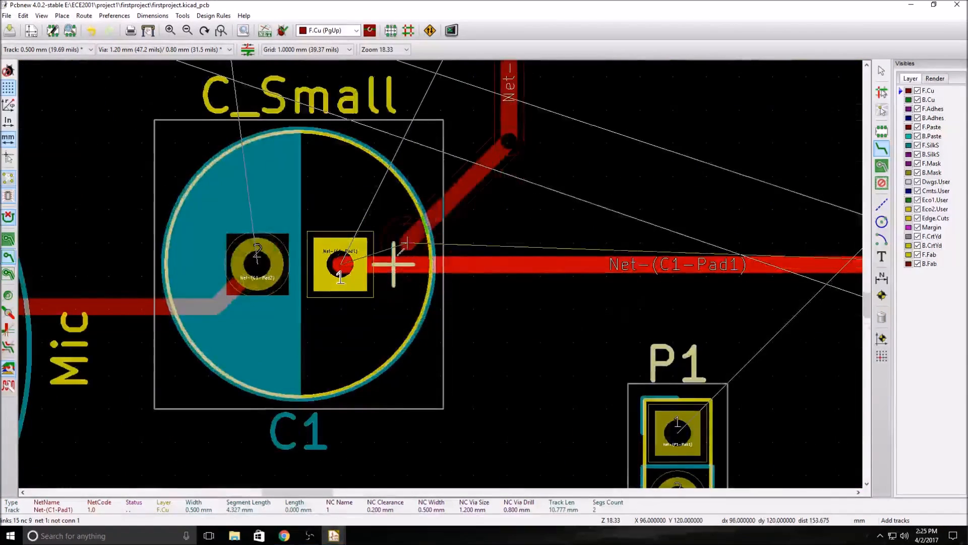
pyautogui.scroll(-3, 393, 264)
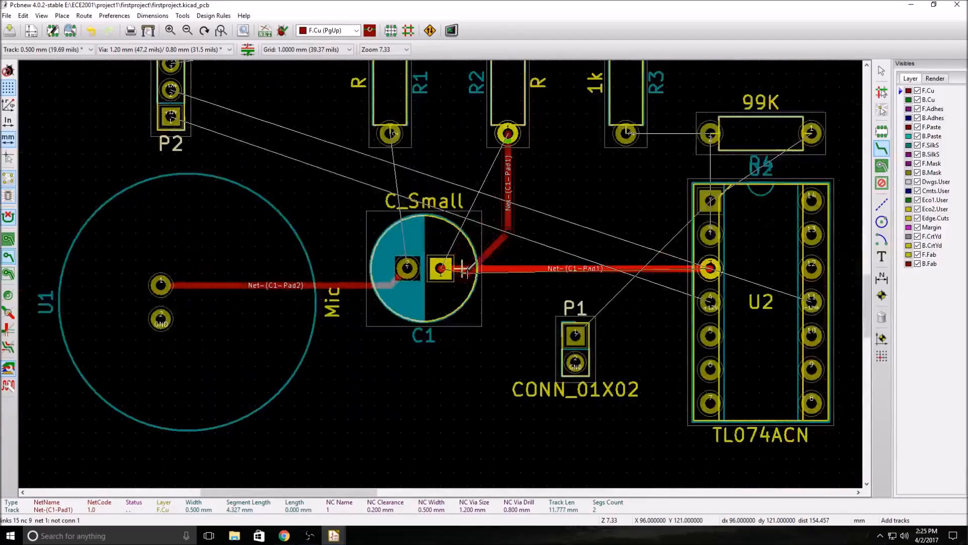
pyautogui.scroll(2, 461, 268)
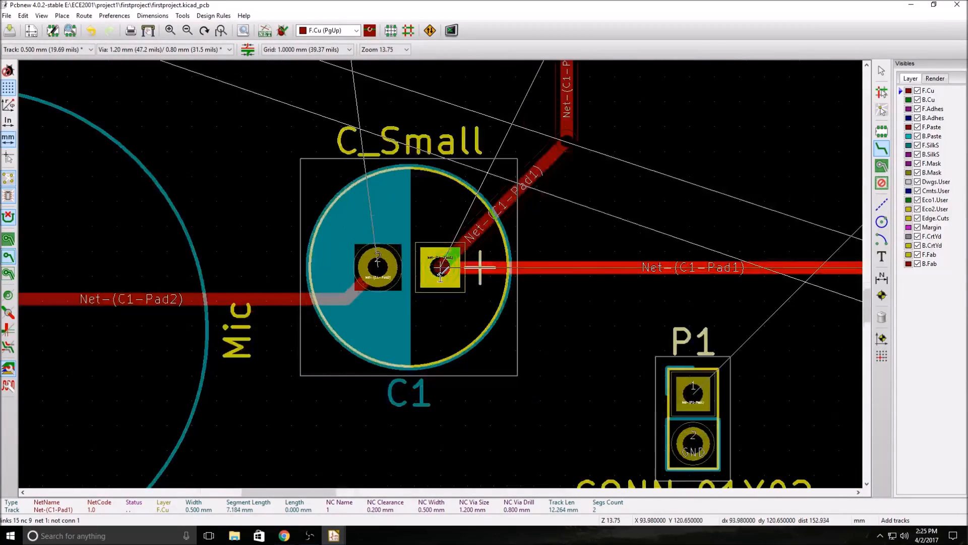
pyautogui.scroll(-1, 565, 276)
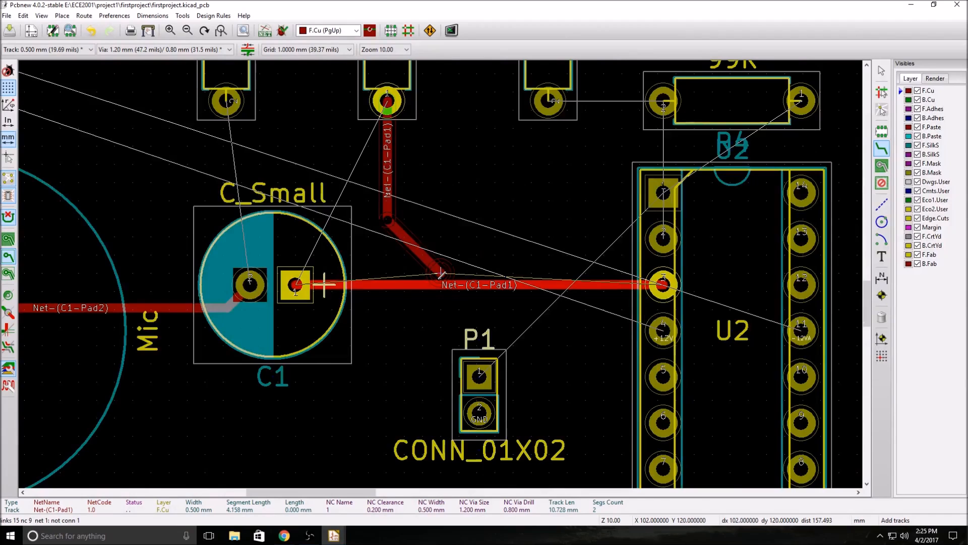
pyautogui.scroll(3, 431, 281)
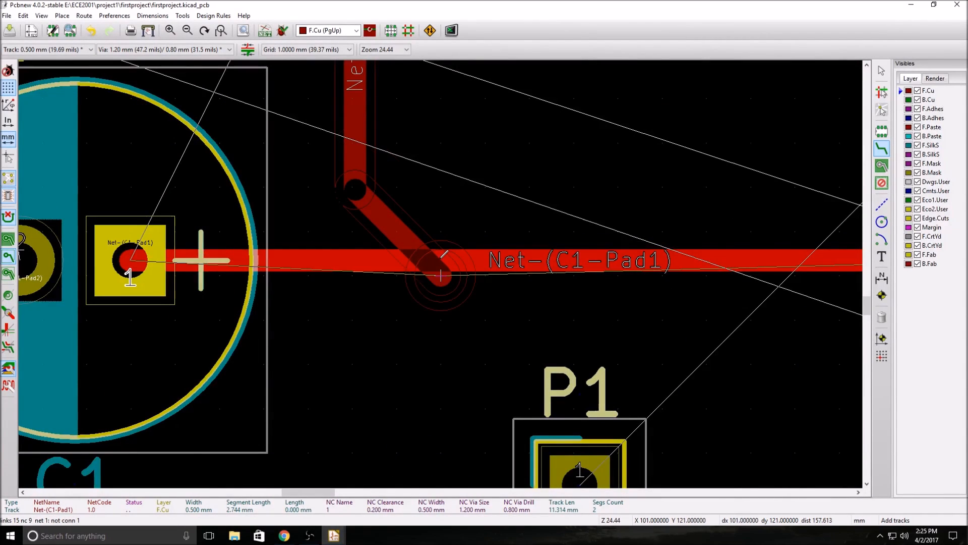
pyautogui.scroll(-2, 441, 275)
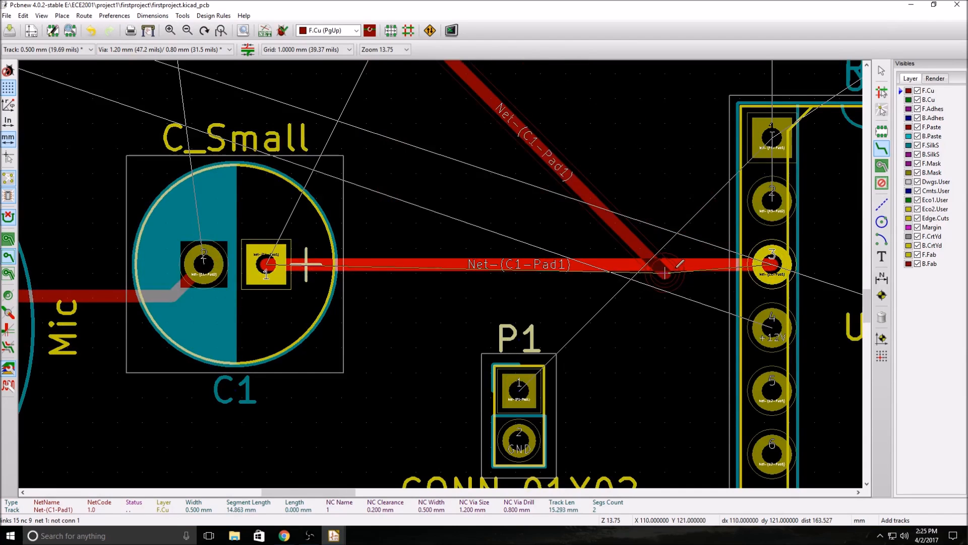
pyautogui.scroll(3, 491, 248)
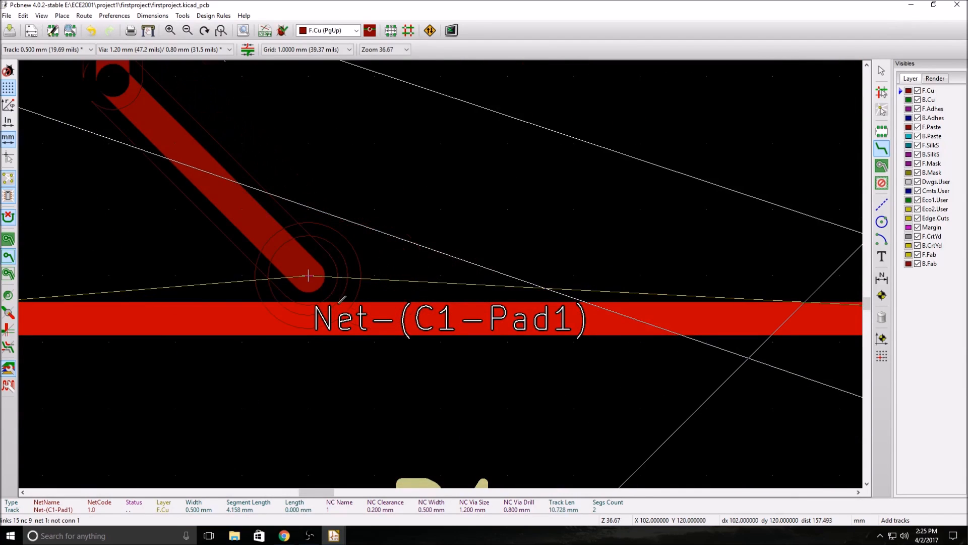
pyautogui.scroll(-1, 224, 305)
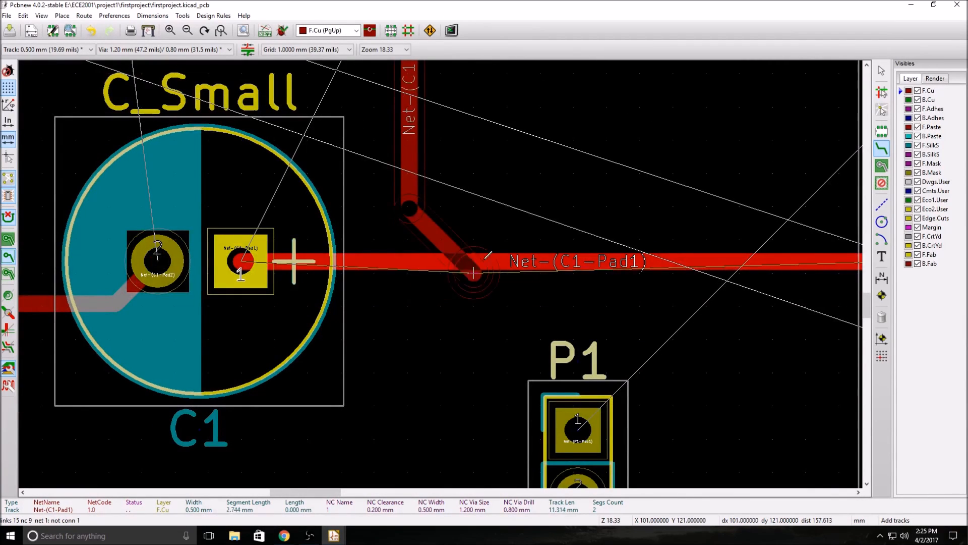
pyautogui.scroll(1, 442, 271)
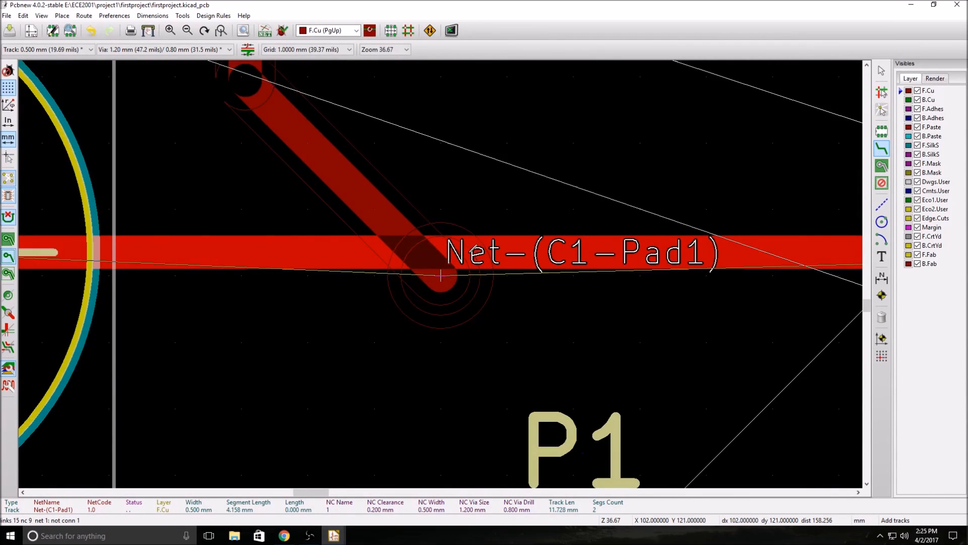
pyautogui.scroll(-1, 440, 276)
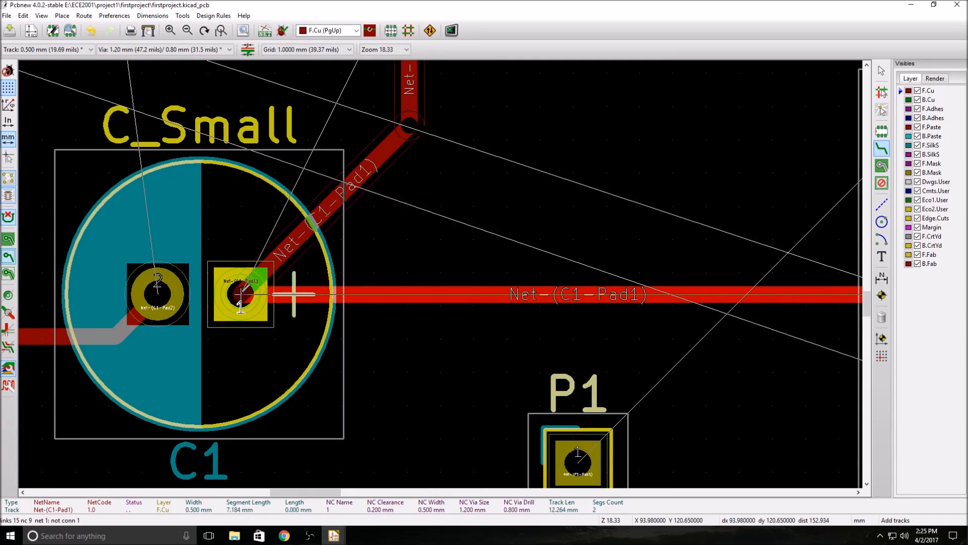
pyautogui.scroll(-1, 251, 285)
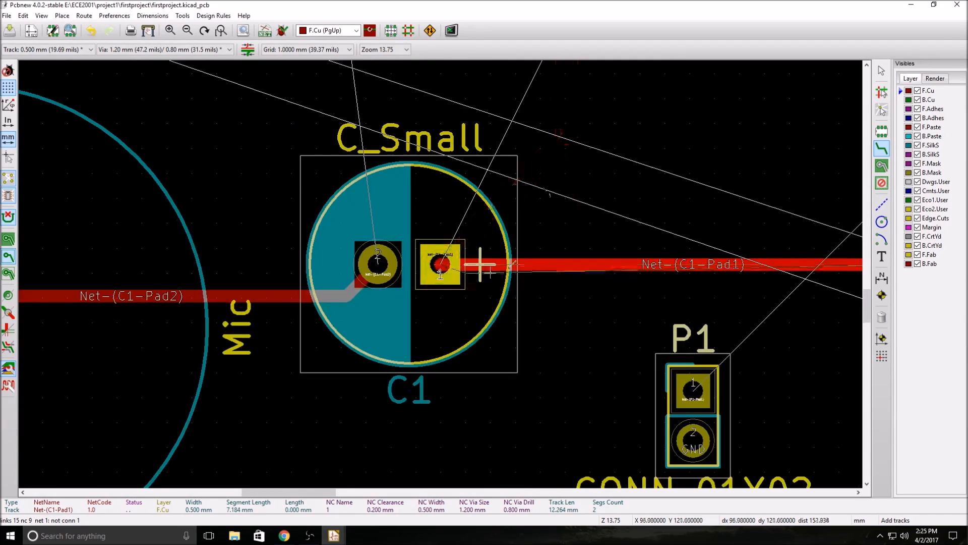
pyautogui.rightClick(503, 236)
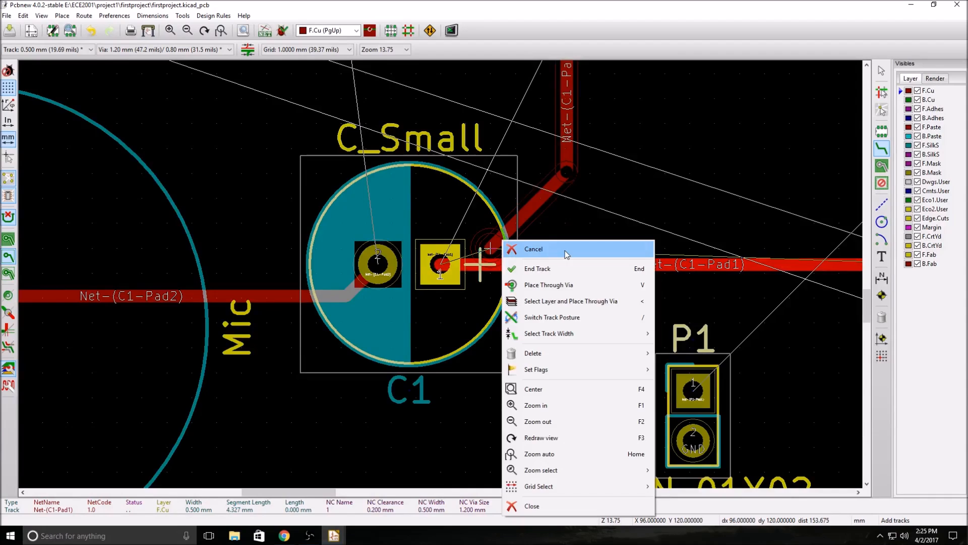
pyautogui.click(510, 251)
# Delete the F.Cu tracks from U1 to C1 and from C1 to U2
pyautogui.click(881, 317)
pyautogui.click(271, 291)
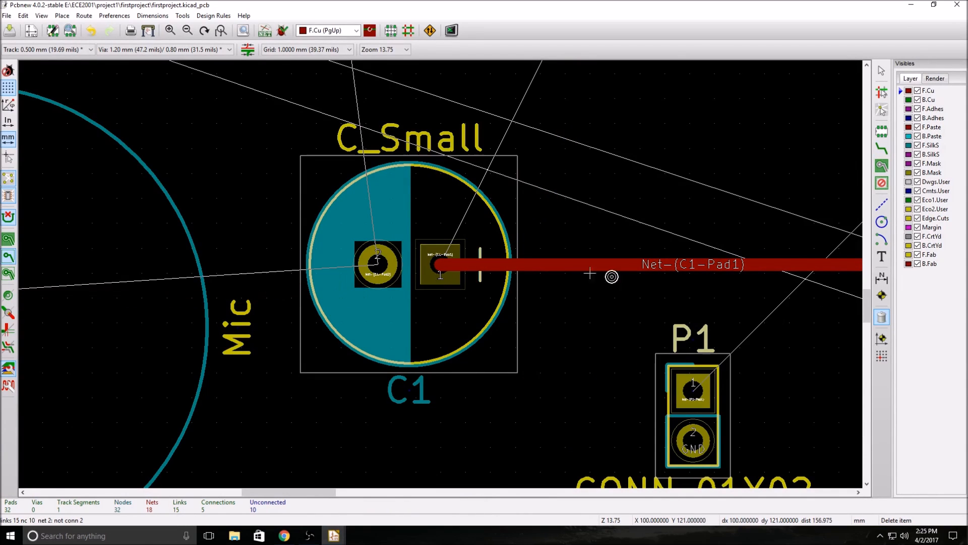
pyautogui.click(633, 268)
pyautogui.press('Home')
pyautogui.rightClick(396, 262)
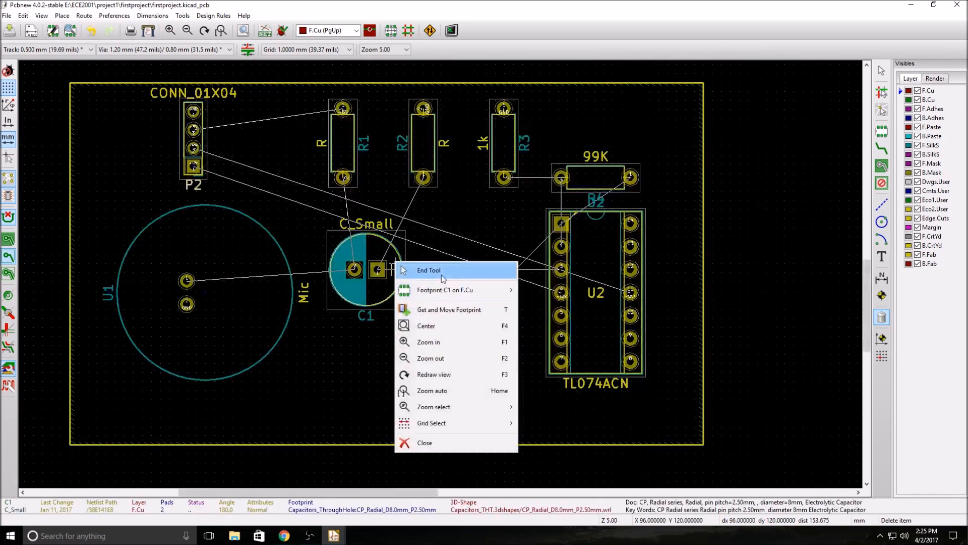
pyautogui.click(423, 271)
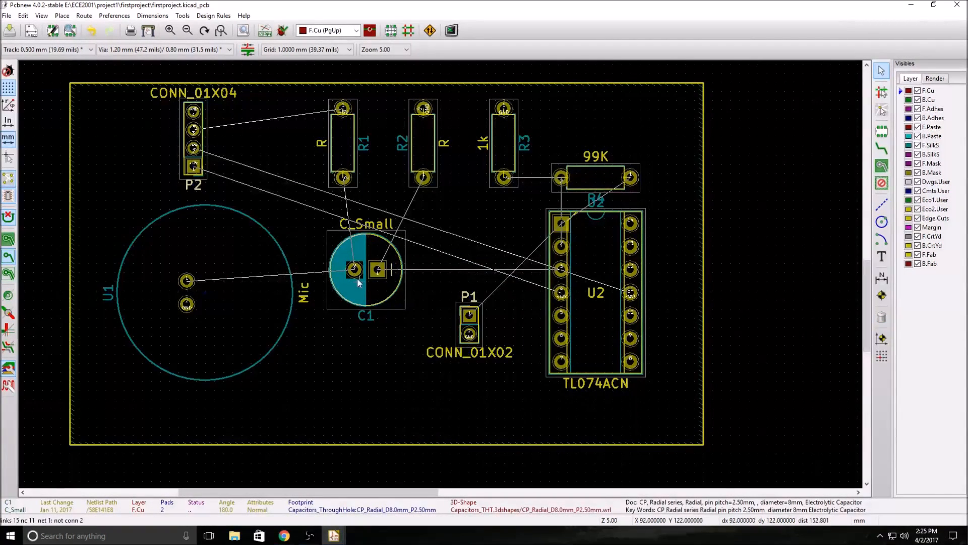
# Move C1, U1 and P2 slightly so they snap to the 1 mm grid
pyautogui.press('m')
pyautogui.click(378, 272)
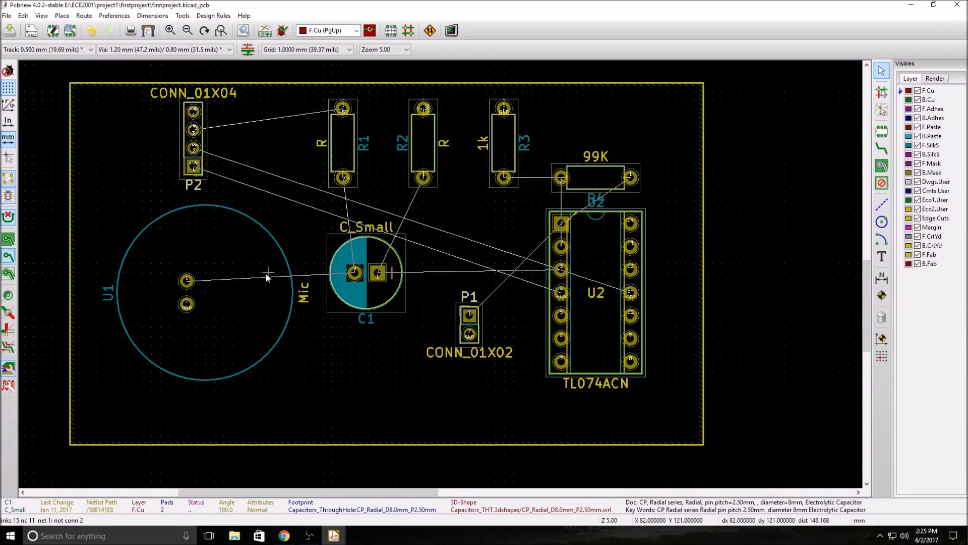
pyautogui.click(197, 165)
pyautogui.click(197, 166)
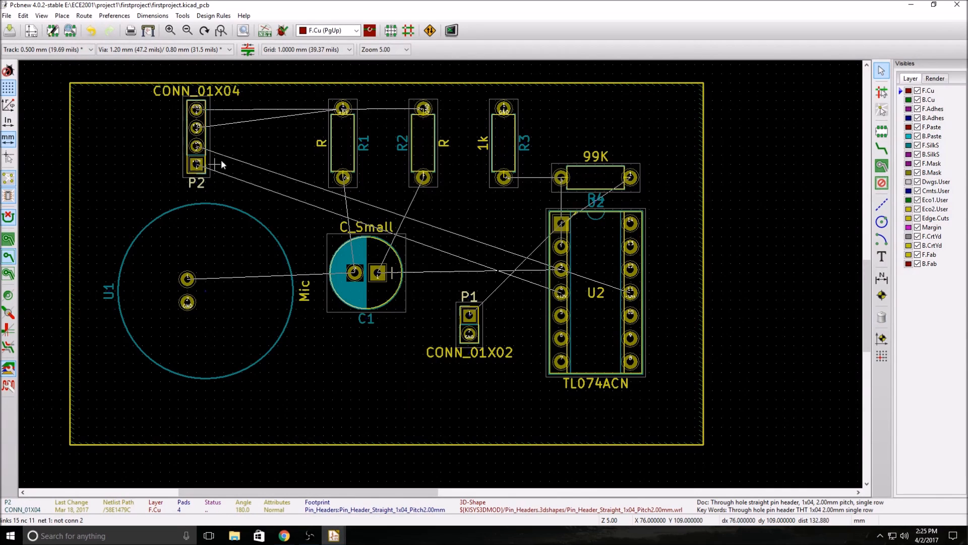
# Place R1 with its upper pad at X 90, Y 103 mm and R2 with its lower pad at X 99, Y 110 mm
pyautogui.press('m')
pyautogui.click(342, 109)
pyautogui.press('m')
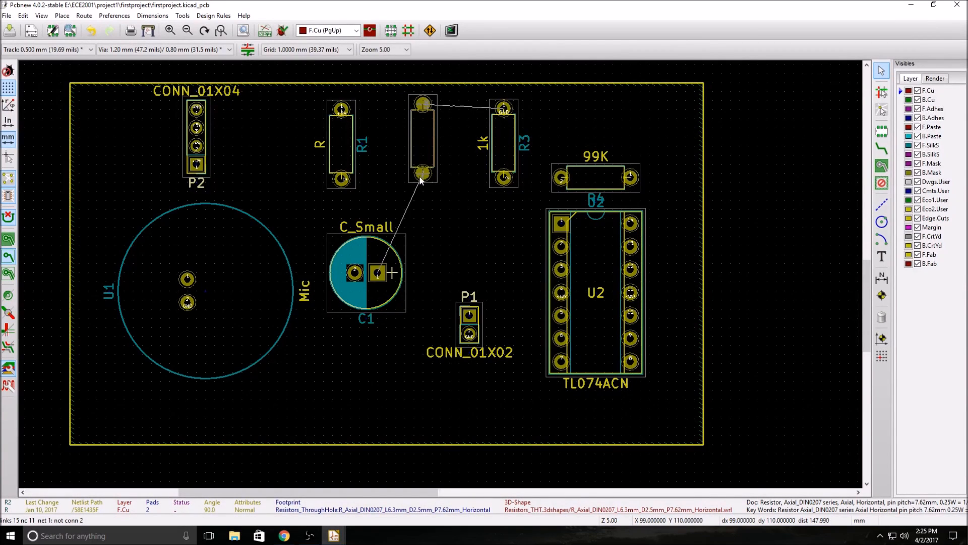
pyautogui.click(420, 180)
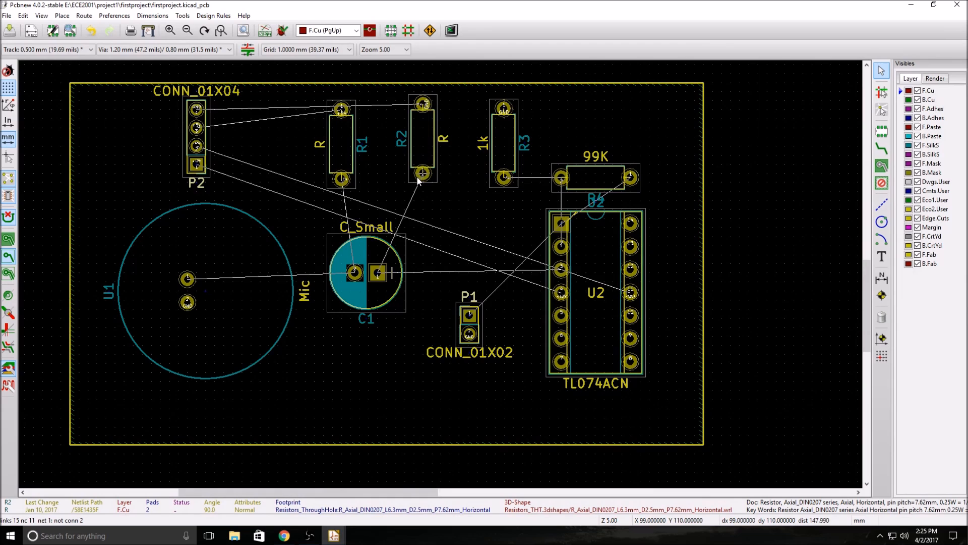
pyautogui.press('m')
pyautogui.click(342, 116)
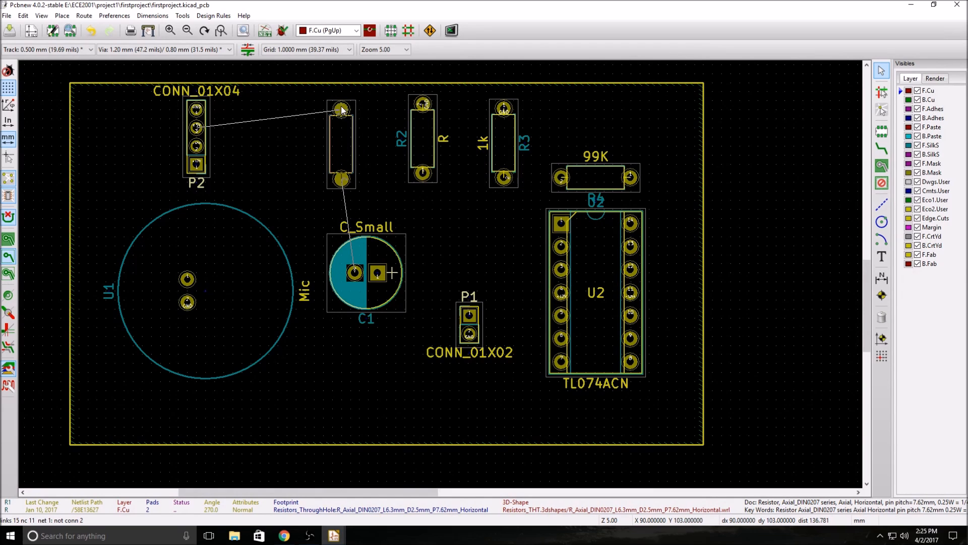
# Reposition R2 with its lower pad at X 99, Y 111 mm and R1 with its upper pad at X 91, Y 103 mm
pyautogui.press('m')
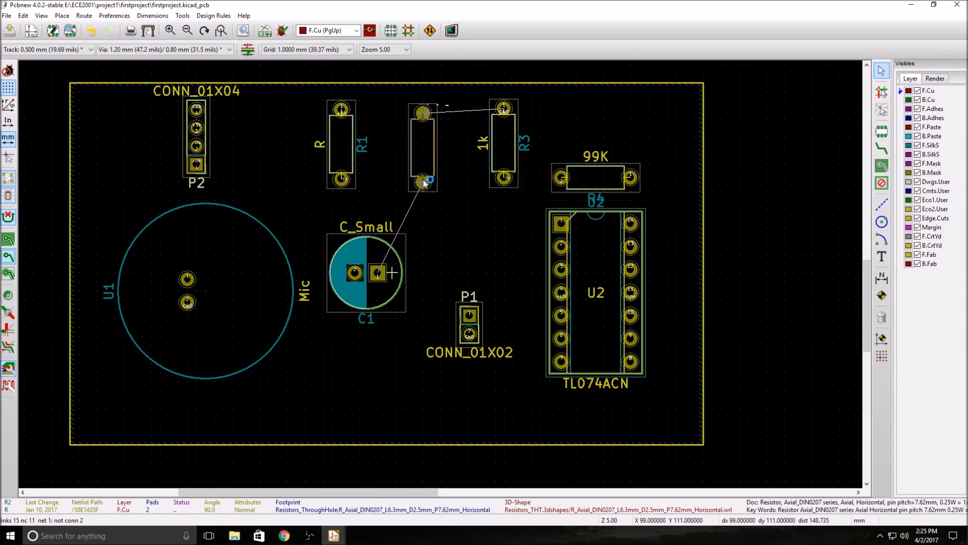
pyautogui.click(424, 181)
pyautogui.press('m')
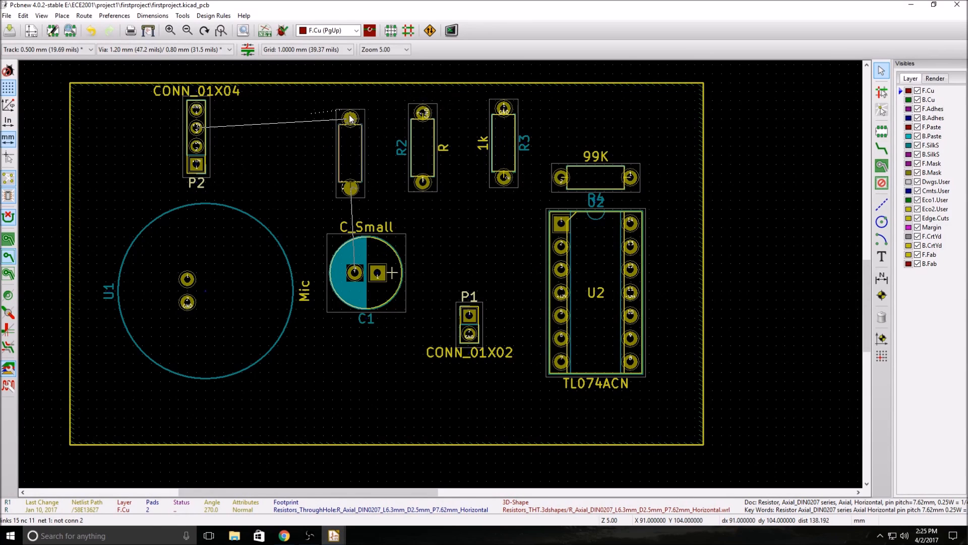
pyautogui.click(351, 116)
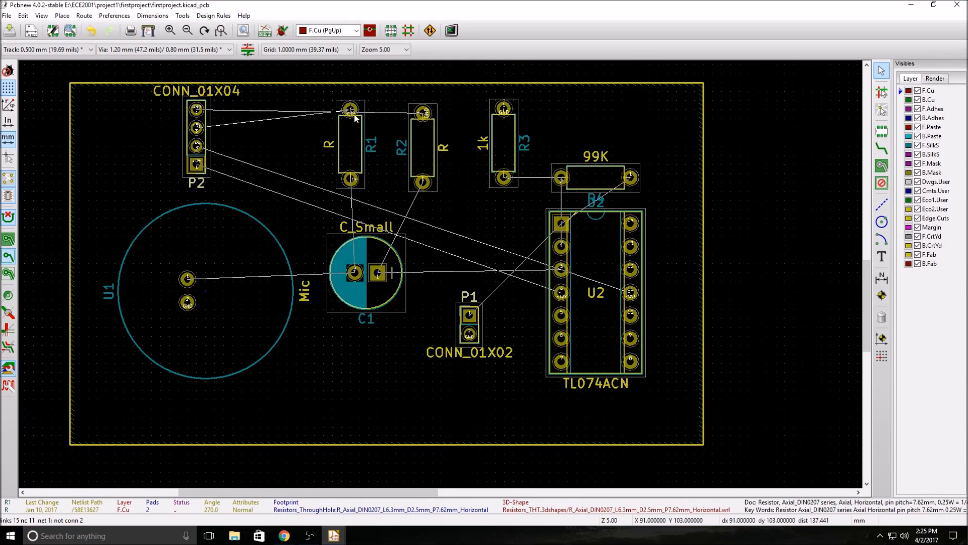
pyautogui.scroll(3, 351, 116)
pyautogui.press('m')
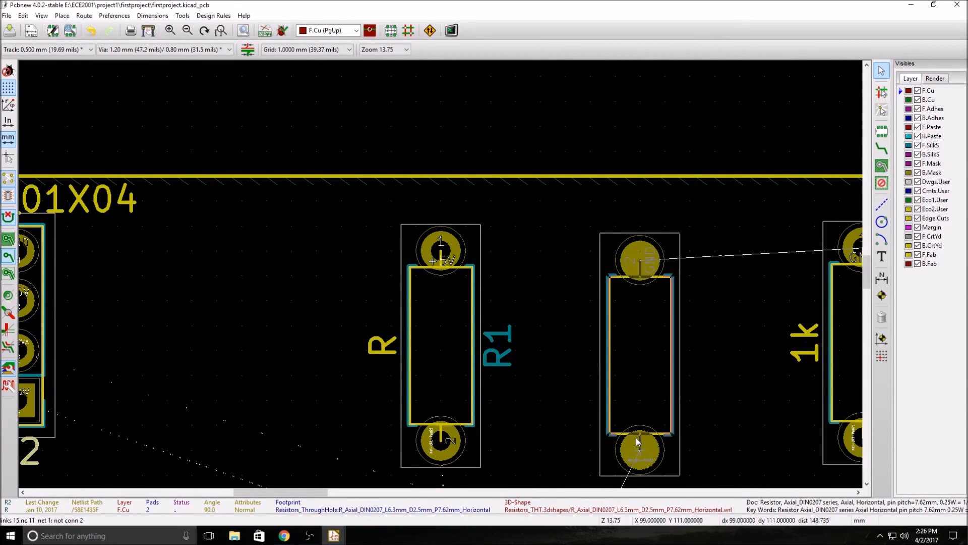
pyautogui.click(636, 438)
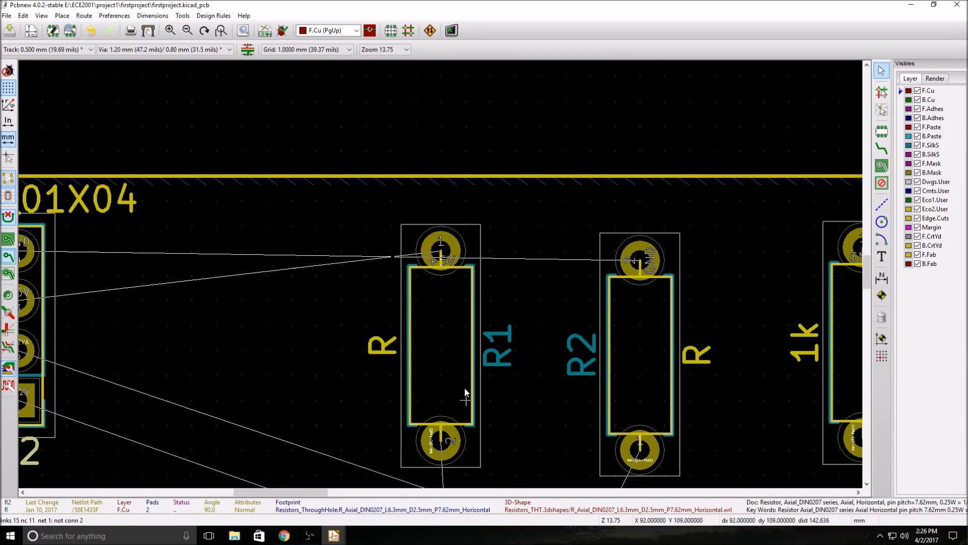
# Shift R3 slightly away from R2 on the grid and move R2's lower pad to X 100, Y 111 mm
pyautogui.scroll(-3, 425, 353)
pyautogui.press('m')
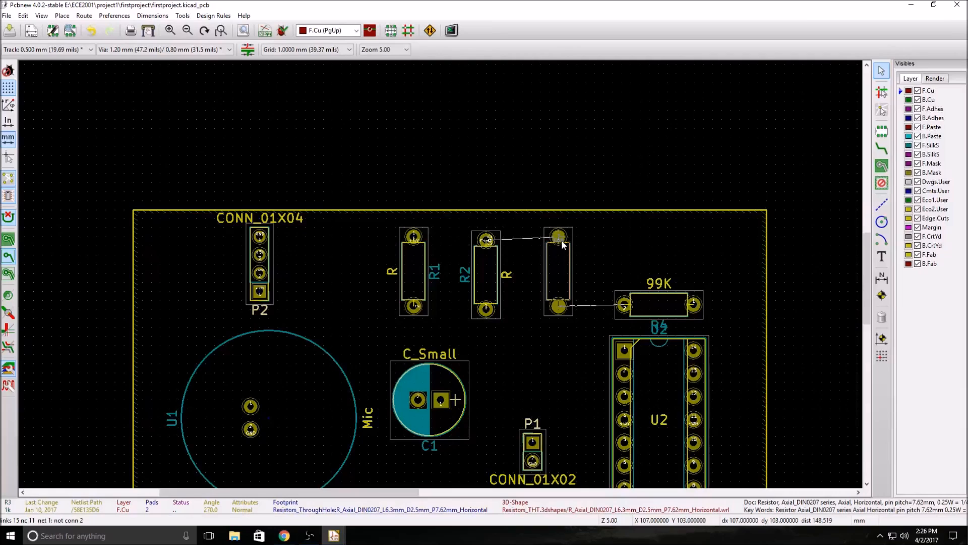
pyautogui.click(563, 240)
pyautogui.press('m')
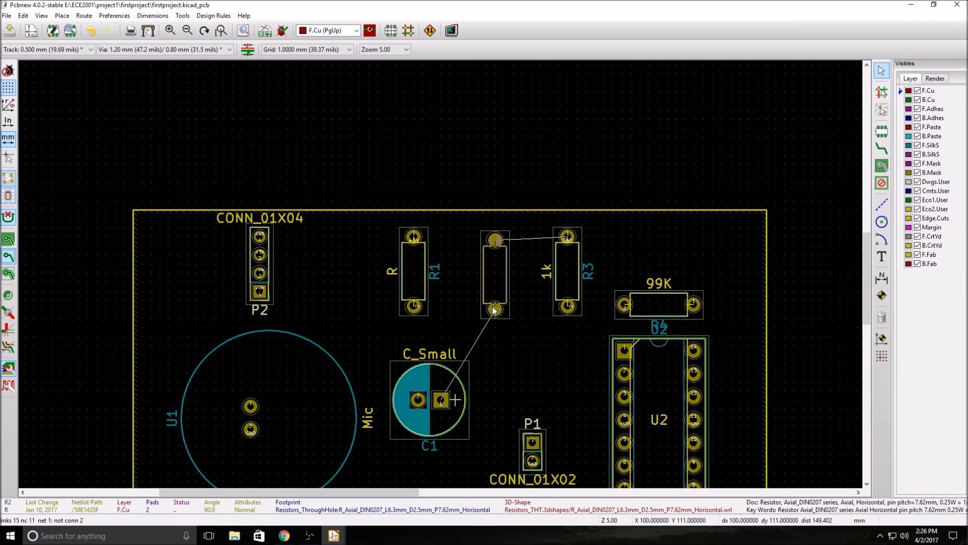
pyautogui.scroll(3, 494, 309)
pyautogui.click(441, 279)
pyautogui.scroll(-3, 441, 278)
# Move R4 slightly down on the grid and place U2 with pin 1 at X 114, Y 116 mm
pyautogui.press('m')
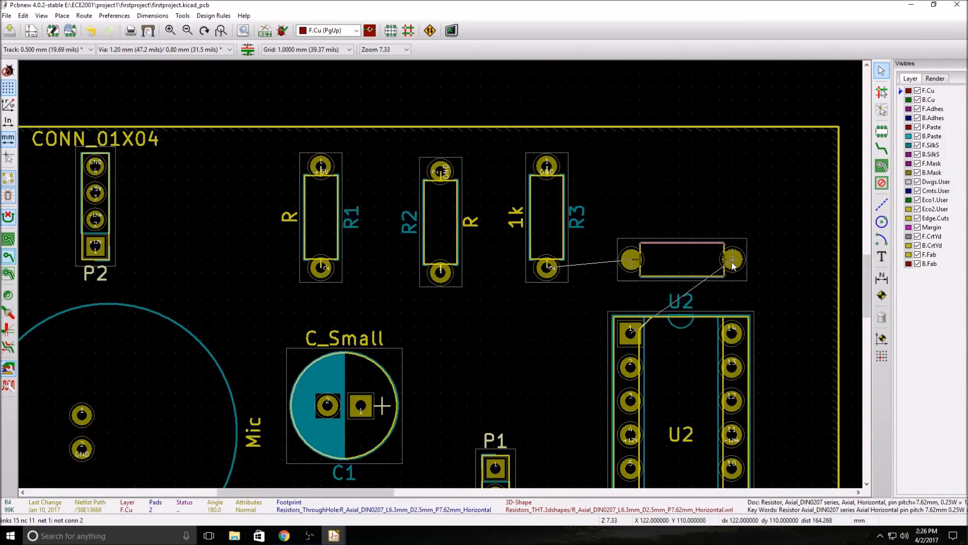
pyautogui.click(729, 274)
pyautogui.press('m')
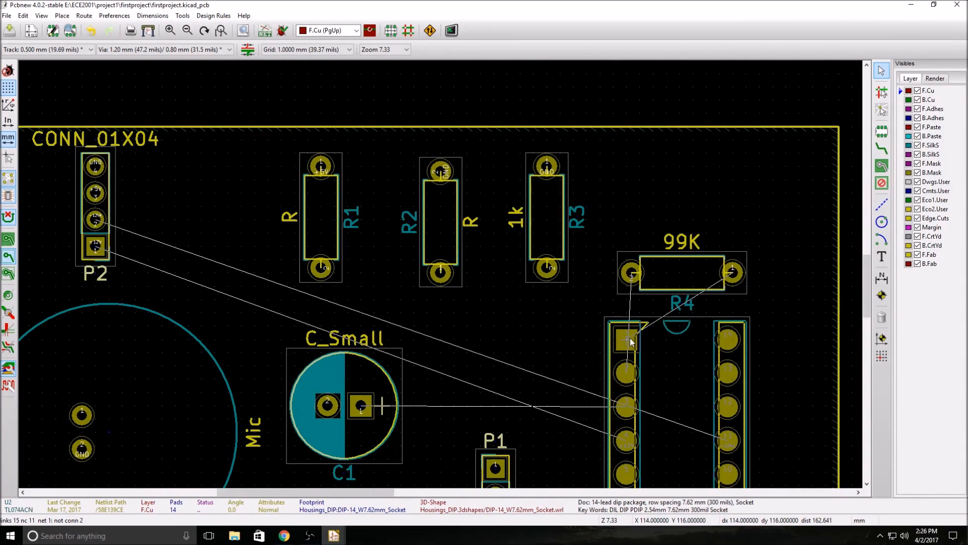
pyautogui.click(632, 337)
# Move connector P1 onto the grid with its pin 1 at X 104, Y 127 mm
pyautogui.scroll(-4, 620, 349)
pyautogui.scroll(4, 397, 287)
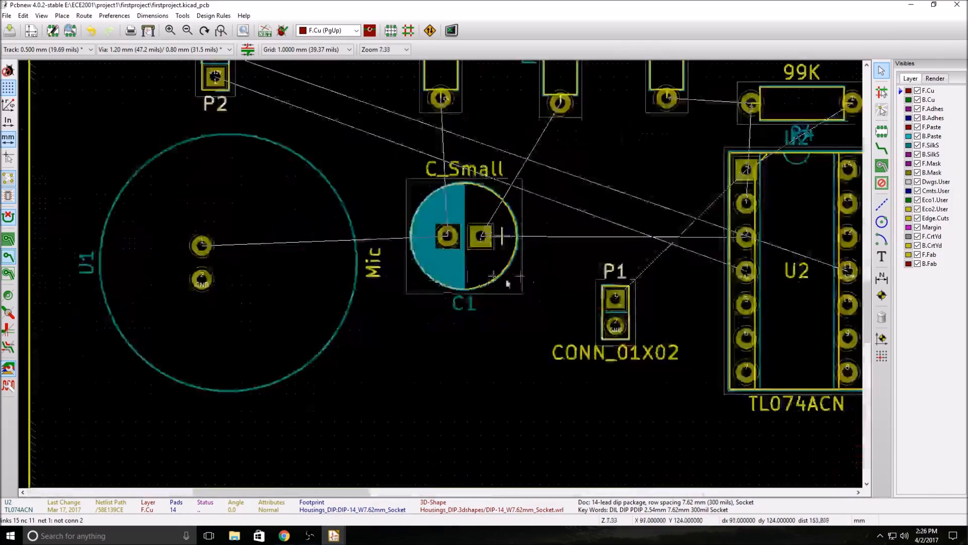
pyautogui.scroll(-1, 557, 290)
pyautogui.press('m')
pyautogui.click(472, 298)
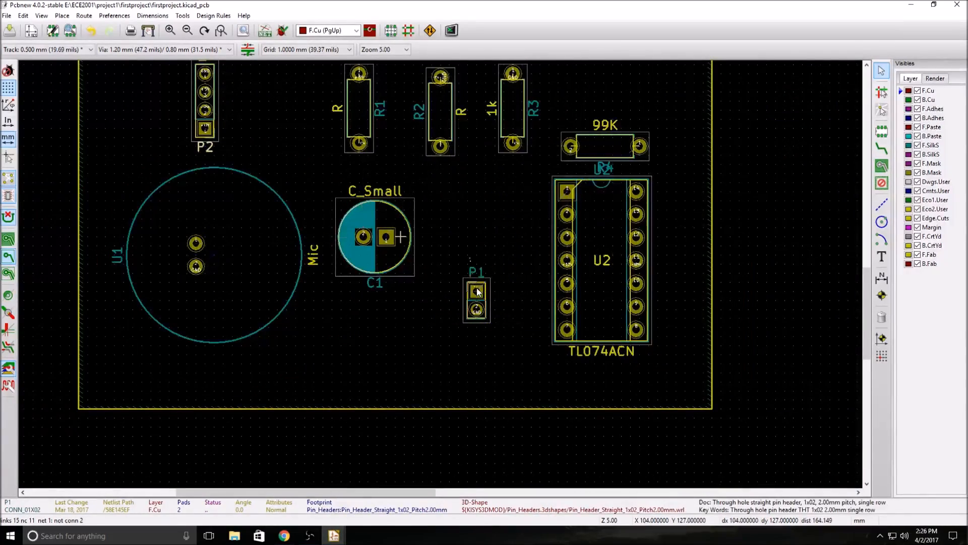
# Route a 0.5 mm F.Cu track from U1's pad 1 straight across to C1's pad 2
pyautogui.scroll(2, 377, 272)
pyautogui.scroll(-4, 441, 277)
pyautogui.scroll(3, 395, 216)
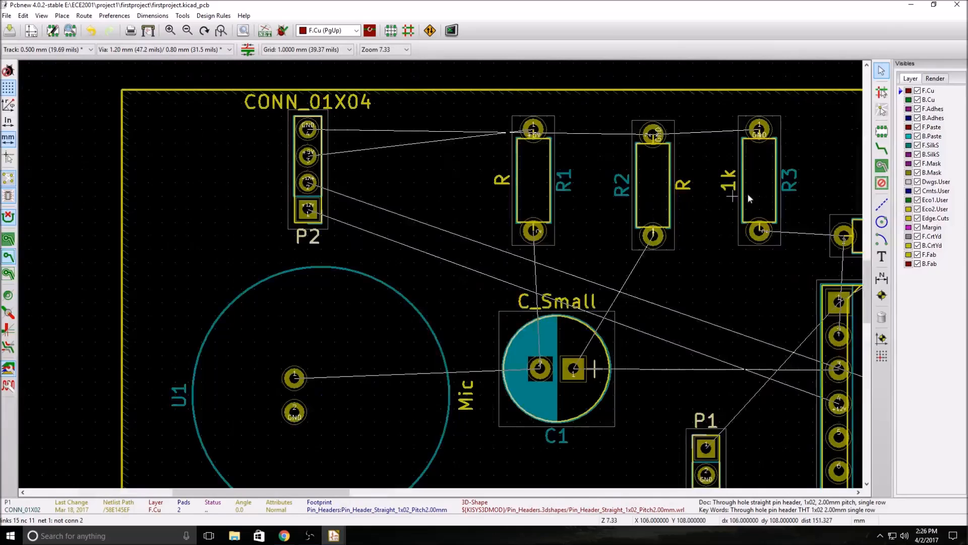
pyautogui.click(881, 147)
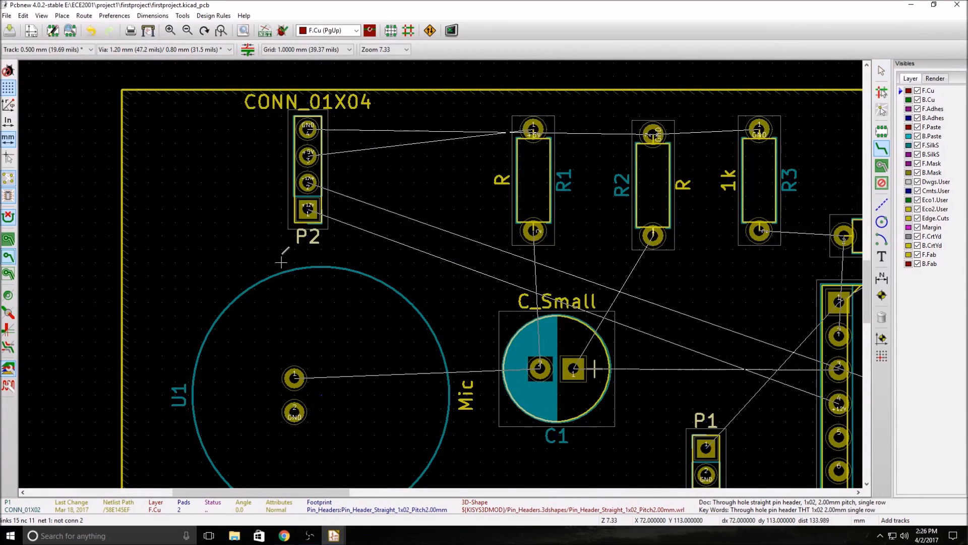
pyautogui.scroll(-2, 560, 300)
pyautogui.scroll(2, 698, 305)
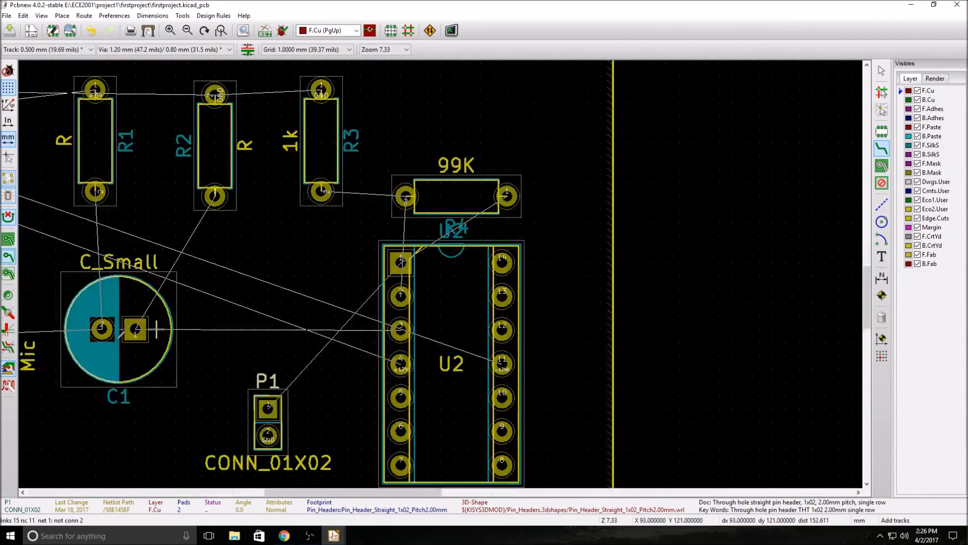
pyautogui.scroll(1, 121, 352)
pyautogui.scroll(-1, 441, 276)
pyautogui.click(175, 255)
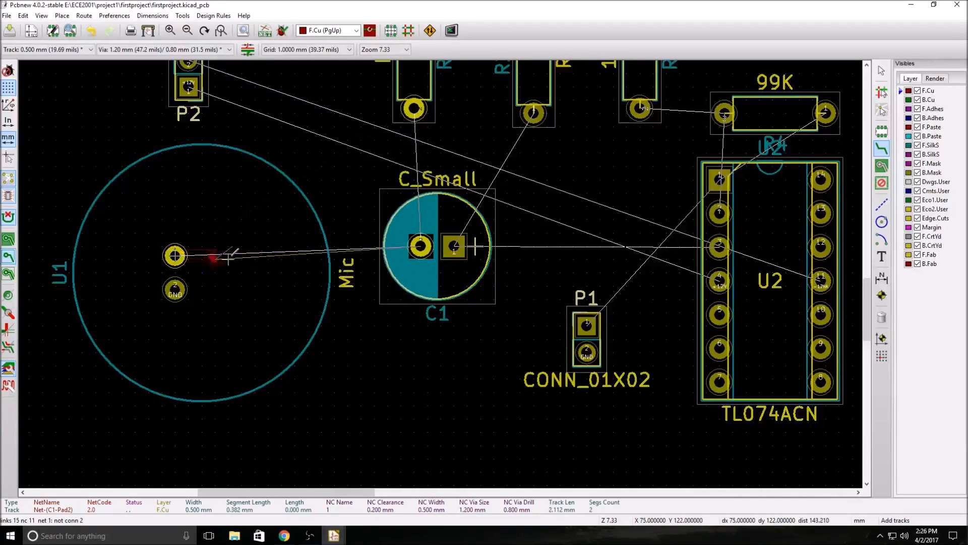
pyautogui.rightClick(420, 249)
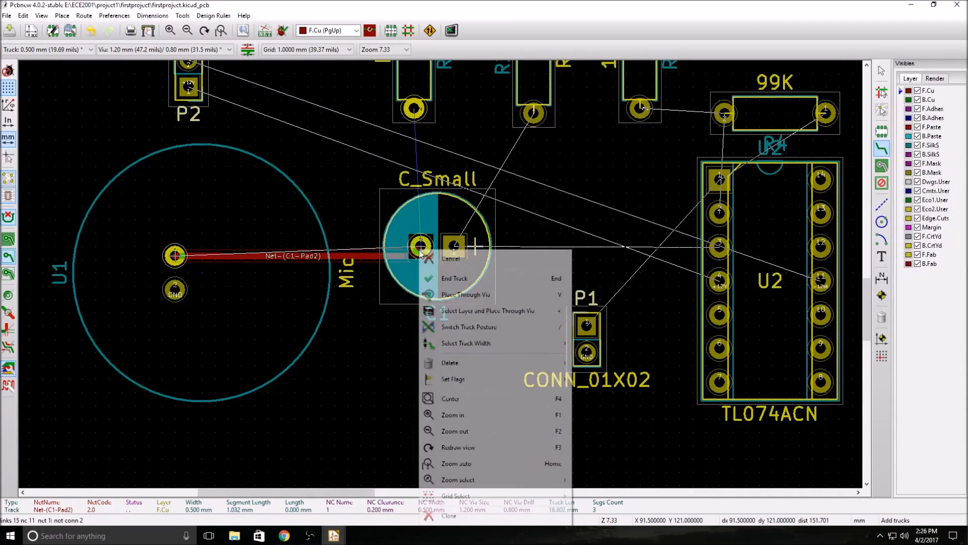
pyautogui.click(454, 278)
# Route a straight 0.5 mm F.Cu track from C1's pad 1 to U2's pin 3
pyautogui.click(474, 262)
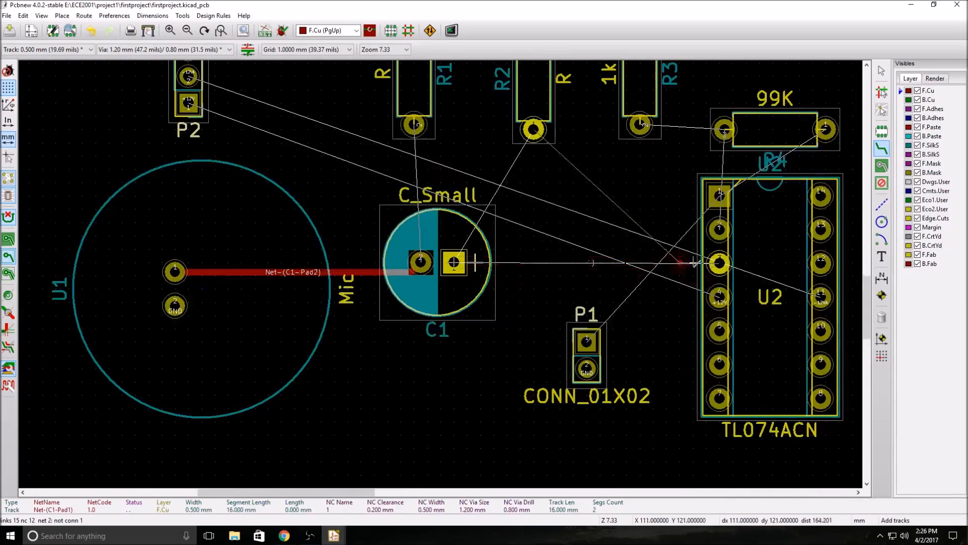
pyautogui.rightClick(718, 262)
pyautogui.click(749, 278)
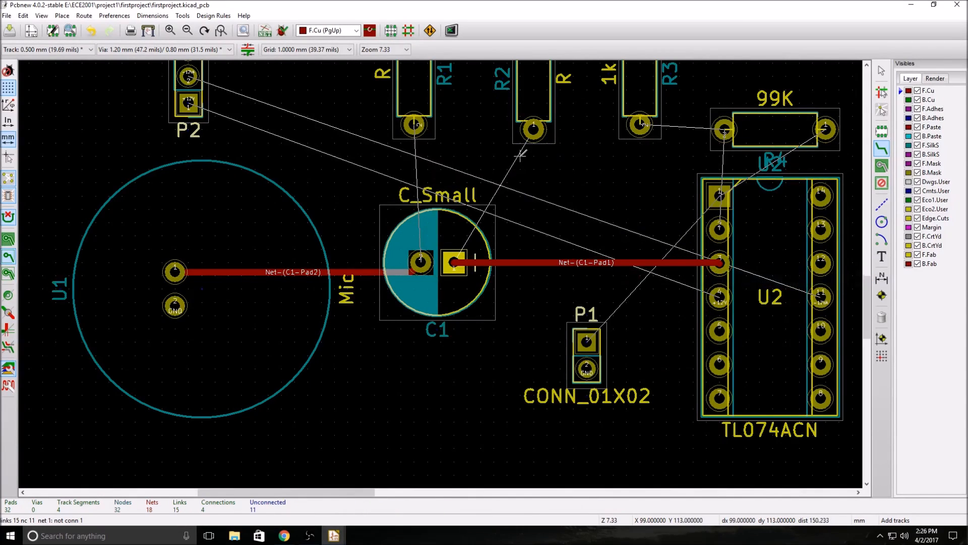
# Route a 0.5 mm F.Cu track from R2's lower pad down to join the C1–U2 track at about X 105, Y 121 mm
pyautogui.click(533, 130)
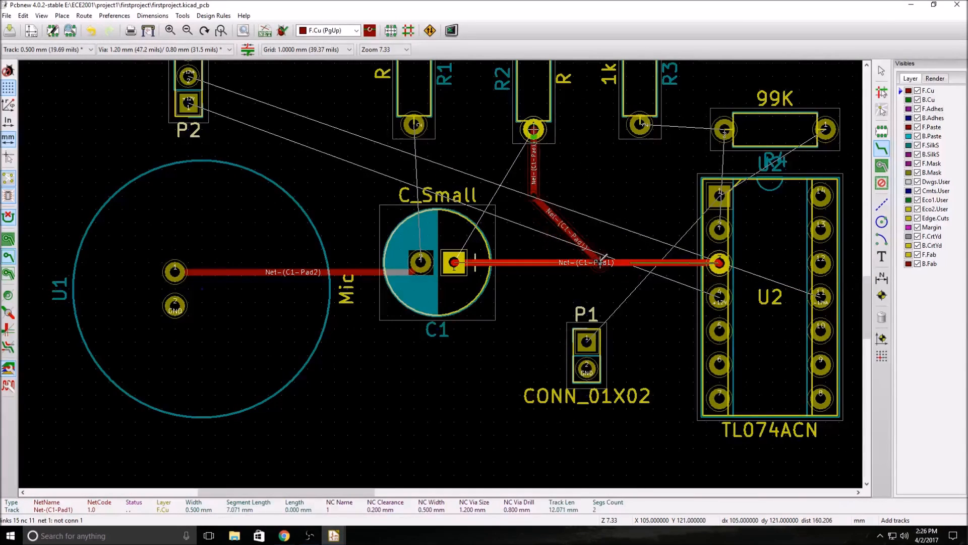
pyautogui.rightClick(596, 250)
pyautogui.click(615, 277)
# Route a 0.5 mm F.Cu track from R4's pad 2 around the inner side of U2's pin 1 to pin 2
pyautogui.scroll(-3, 598, 257)
pyautogui.scroll(4, 443, 270)
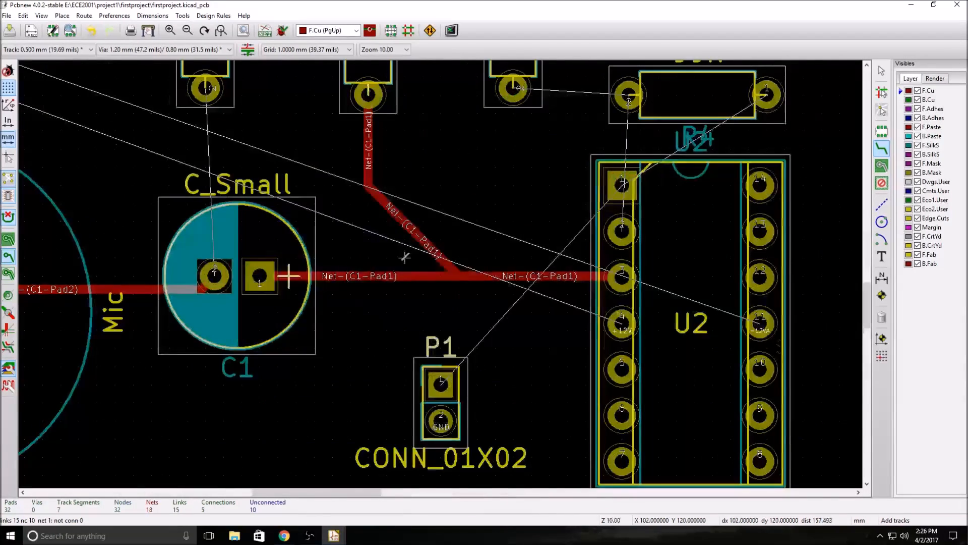
pyautogui.scroll(-1, 523, 351)
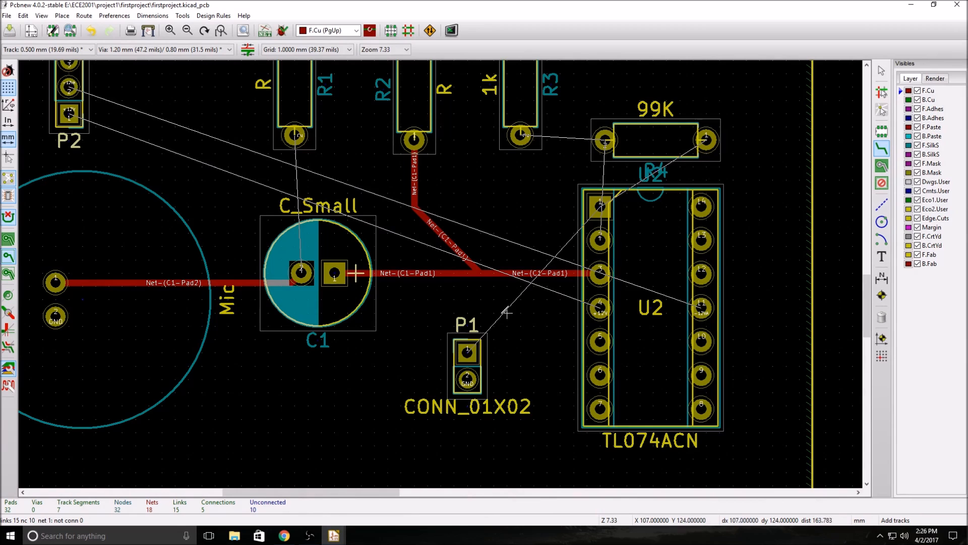
pyautogui.scroll(-1, 507, 352)
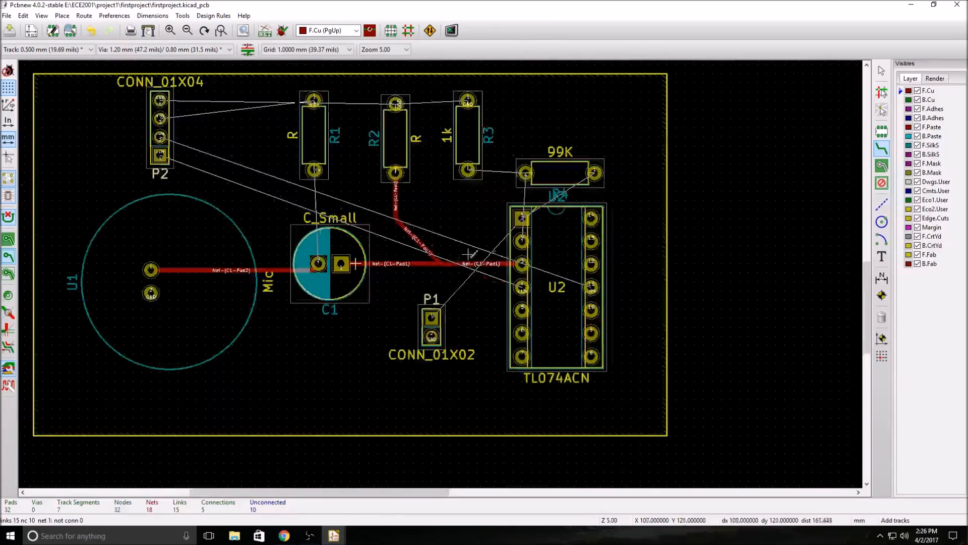
pyautogui.scroll(2, 440, 277)
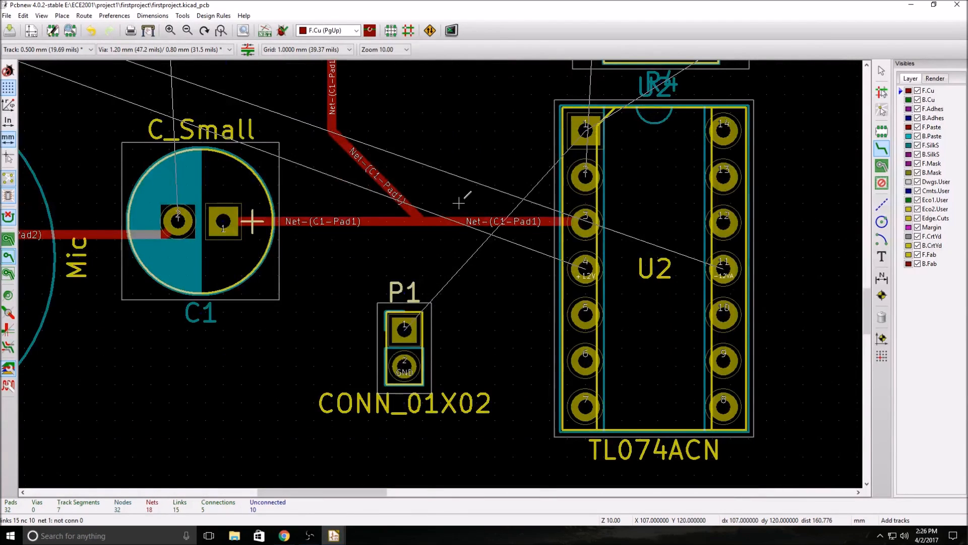
pyautogui.scroll(-2, 459, 257)
pyautogui.scroll(1, 453, 288)
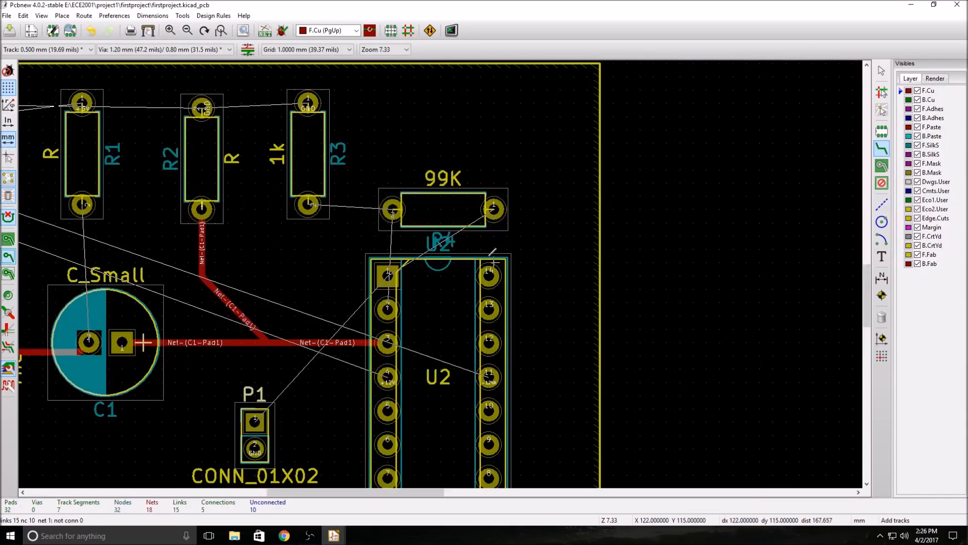
pyautogui.click(393, 211)
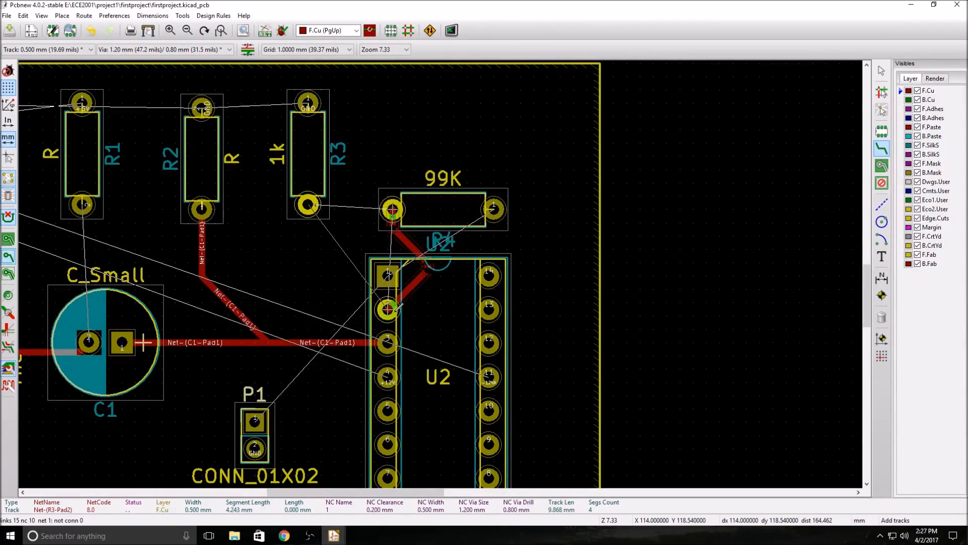
pyautogui.rightClick(388, 308)
pyautogui.click(433, 64)
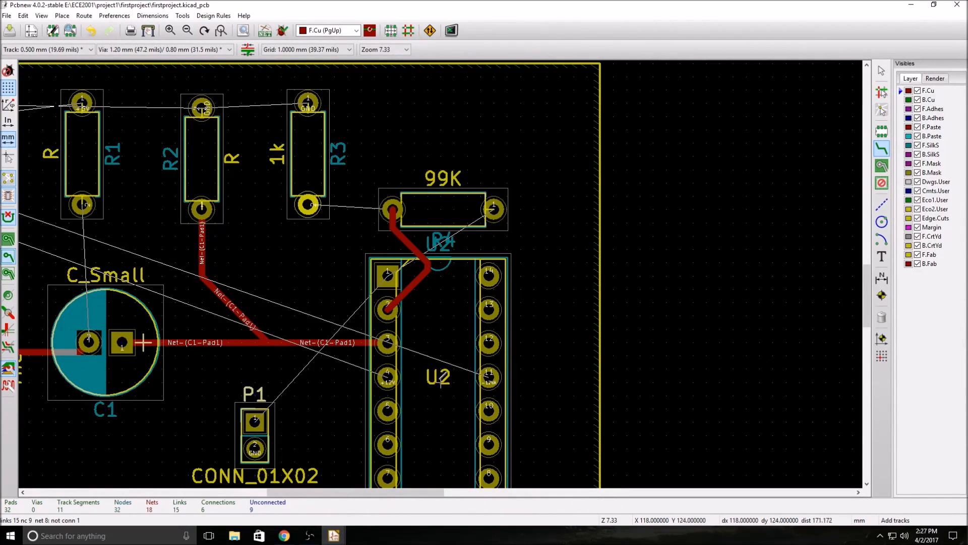
pyautogui.click(495, 210)
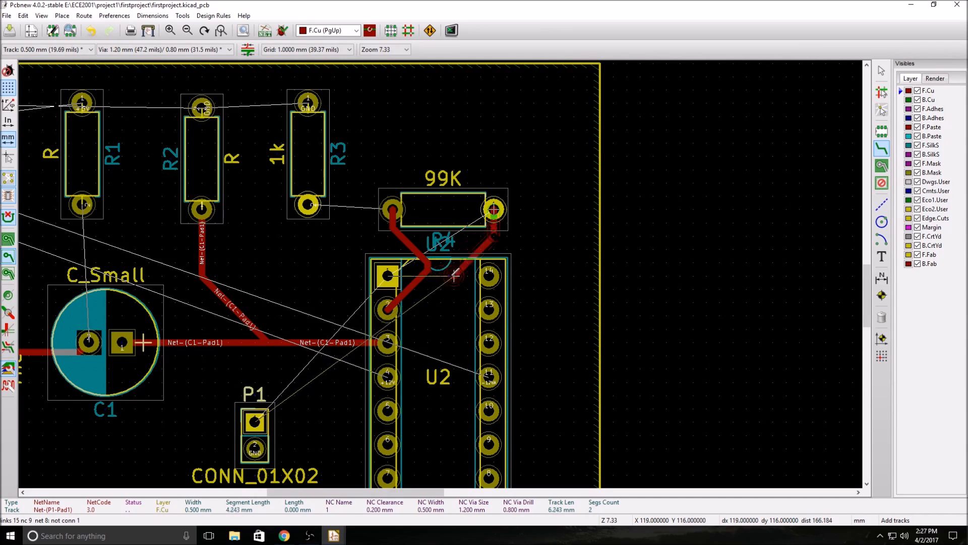
pyautogui.rightClick(453, 250)
pyautogui.click(485, 259)
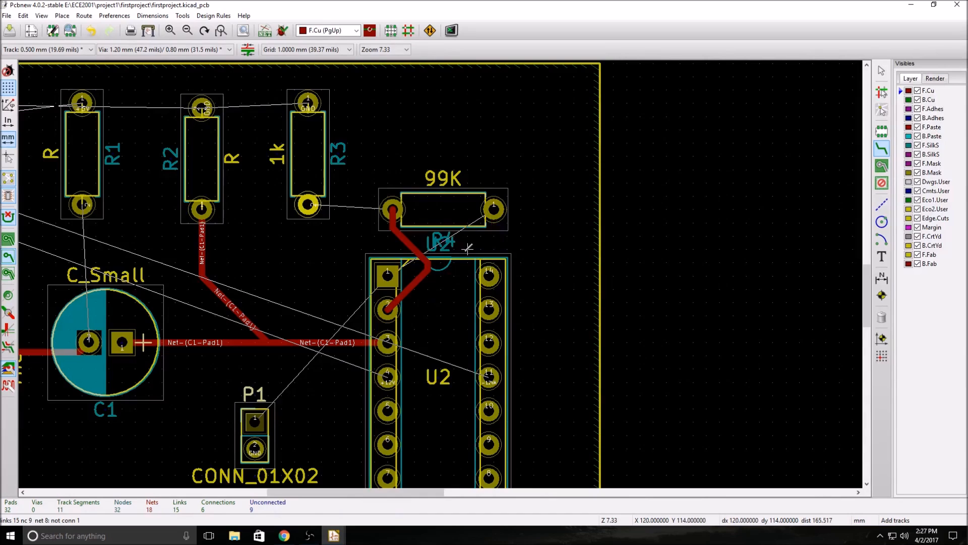
# Delete the track running from R4's pad 2 past the inner side of U2's pin 1 to pin 2
pyautogui.scroll(2, 408, 242)
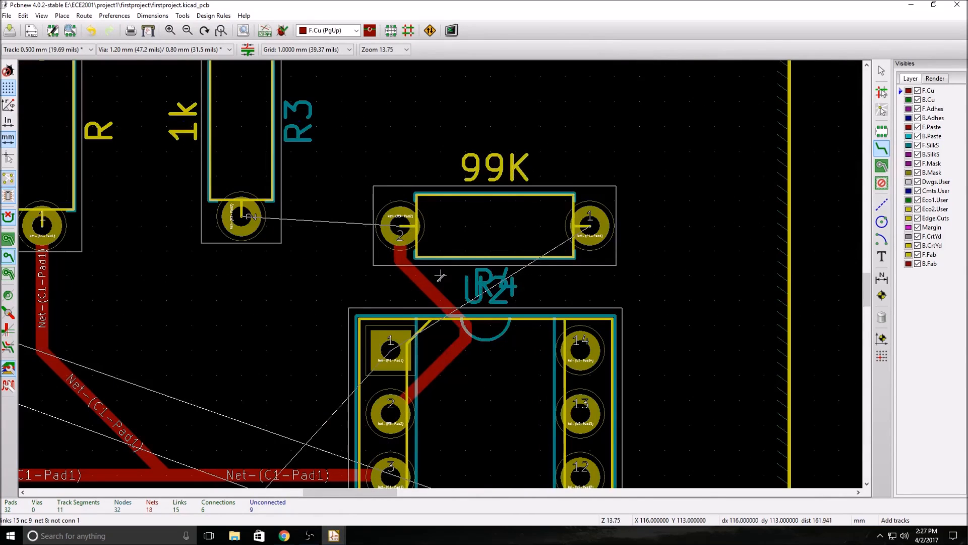
pyautogui.click(882, 317)
pyautogui.click(444, 297)
# Route a 0.5 mm F.Cu track from R4's pad 2 around the outer side of U2's pin 1 to pin 2, bending at X 111 mm
pyautogui.click(881, 150)
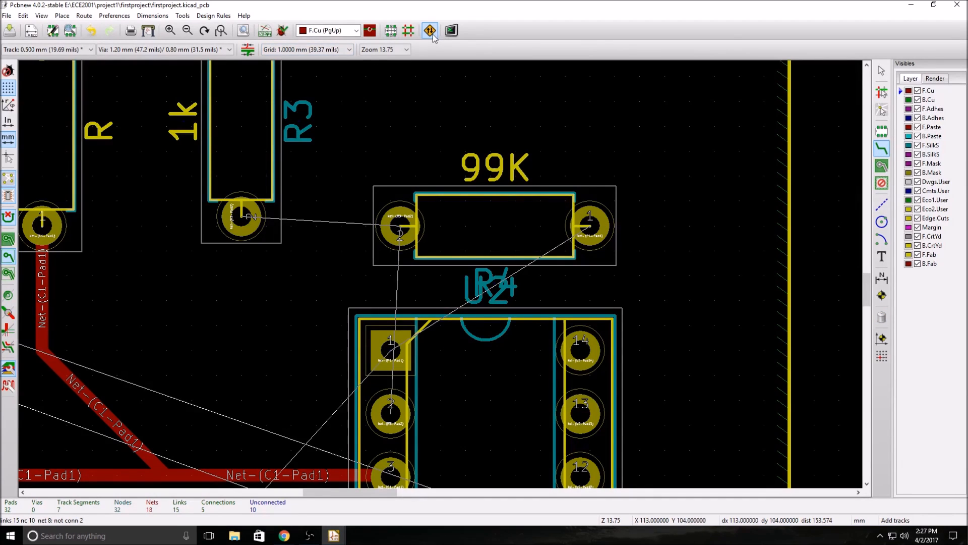
pyautogui.scroll(2, 414, 326)
pyautogui.scroll(-1, 441, 273)
pyautogui.click(420, 142)
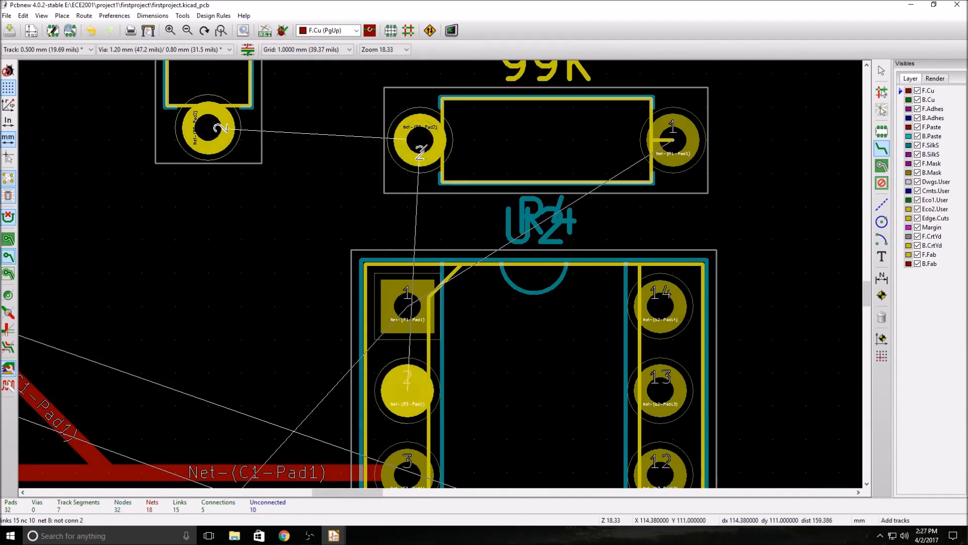
pyautogui.click(308, 240)
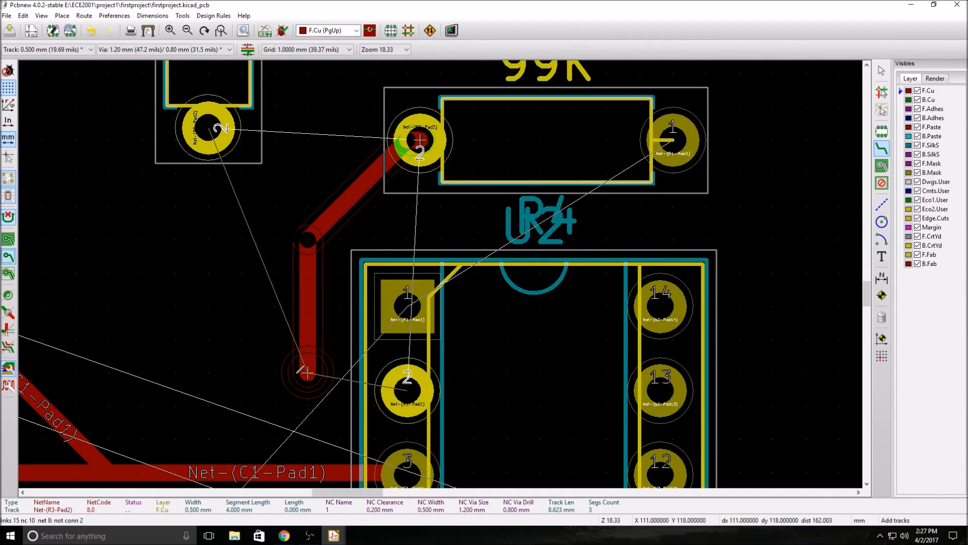
pyautogui.rightClick(406, 390)
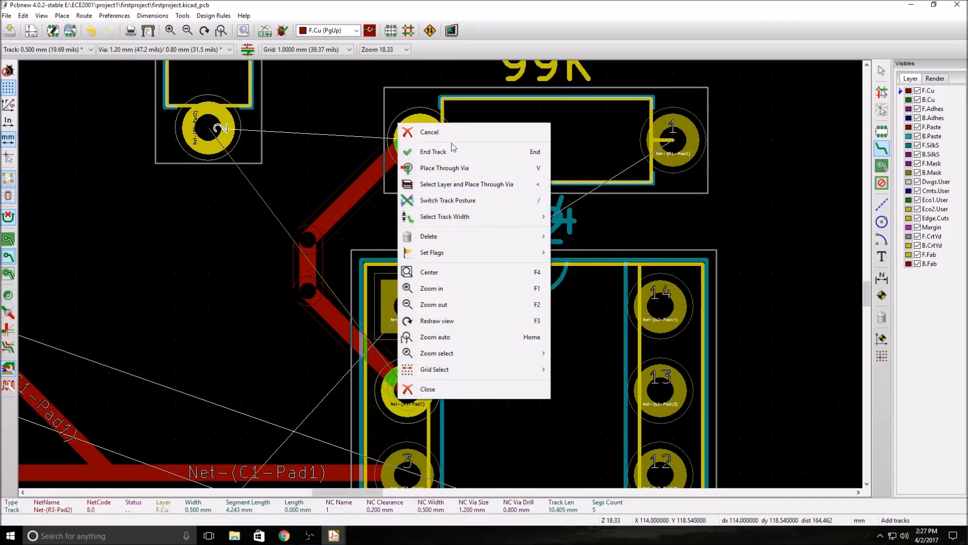
pyautogui.click(424, 151)
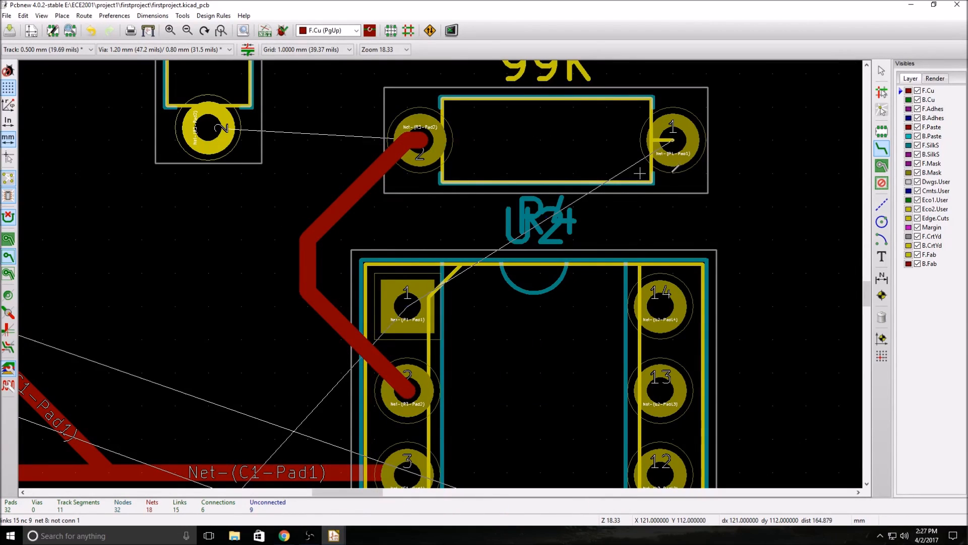
# Try to route a 0.5 mm F.Cu track from R4's pad 1 to U2's pin 1 with corners at X 116, Y 117 and 118 mm
pyautogui.click(673, 140)
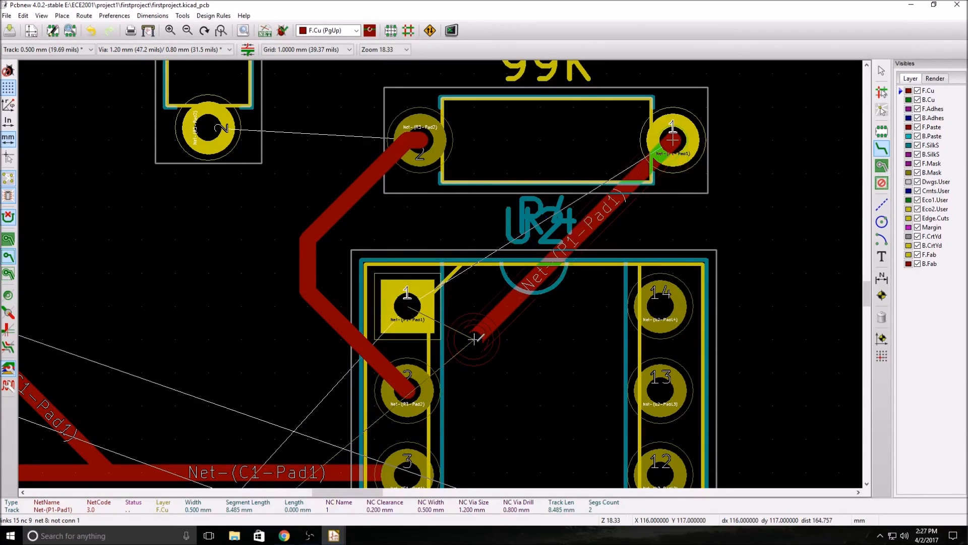
pyautogui.click(474, 339)
pyautogui.click(474, 373)
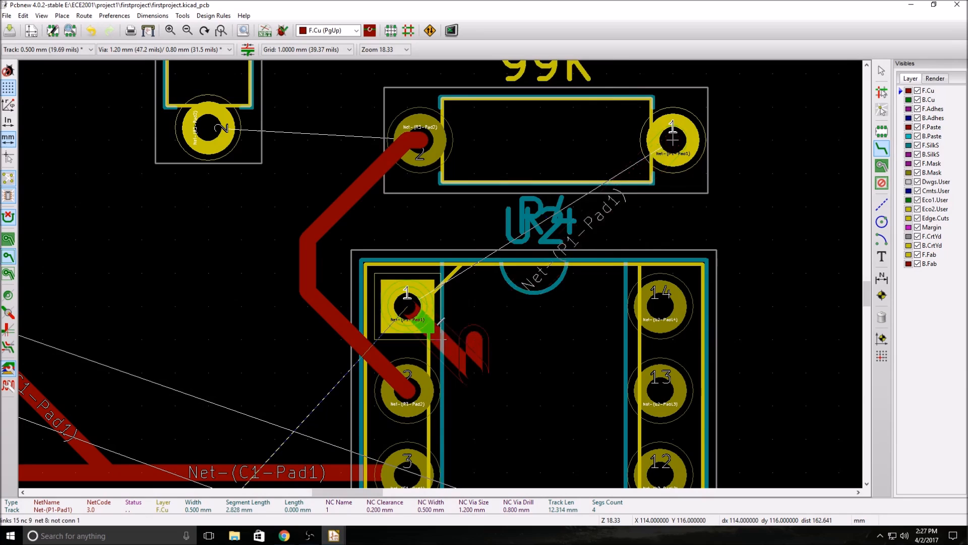
pyautogui.rightClick(454, 333)
pyautogui.click(494, 89)
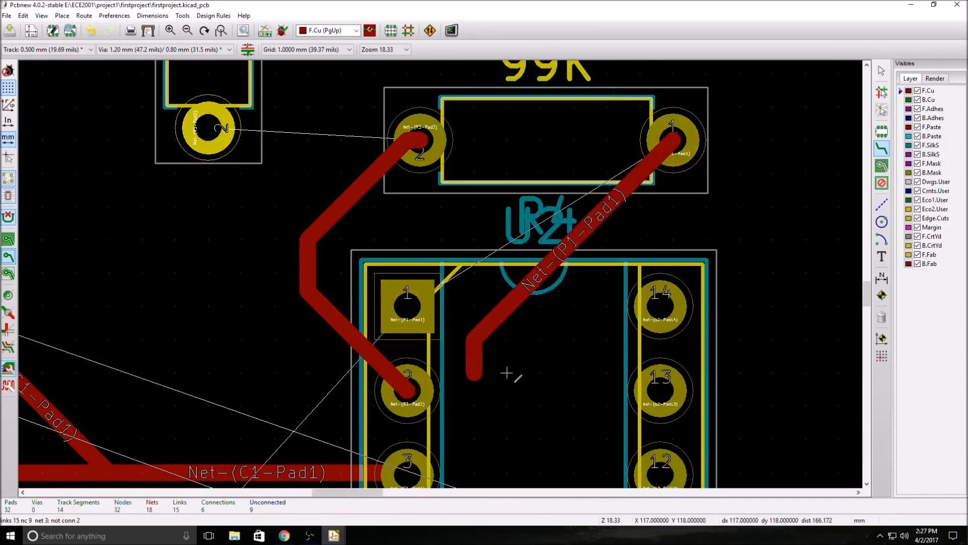
# Delete the diagonal track from R4's pad 1 and the short vertical stub left beside U2's pins 1 and 2
pyautogui.click(881, 317)
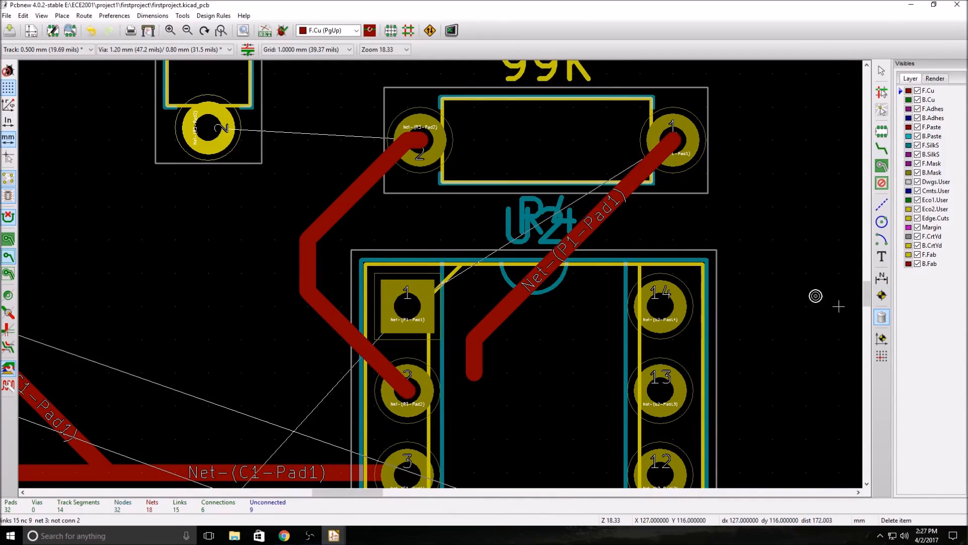
pyautogui.click(593, 217)
pyautogui.click(881, 148)
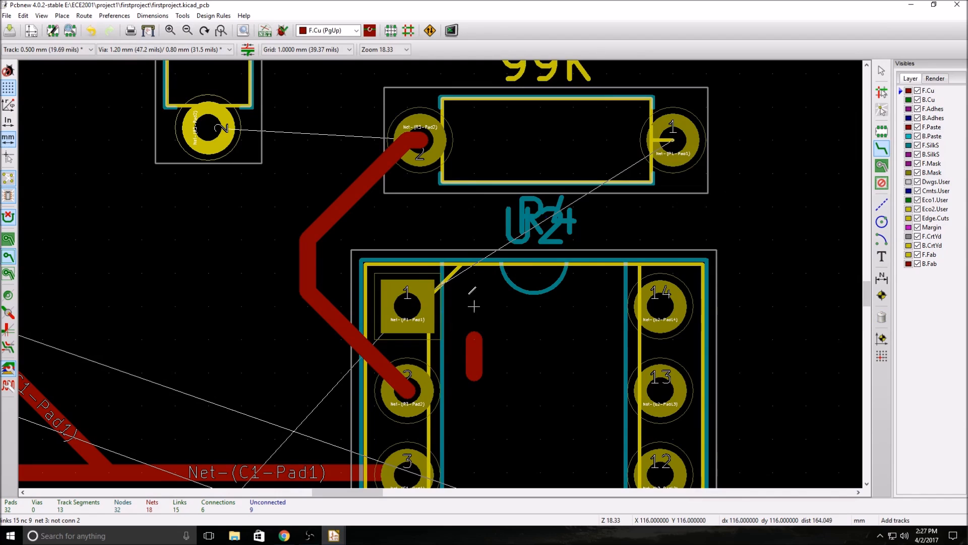
pyautogui.click(475, 348)
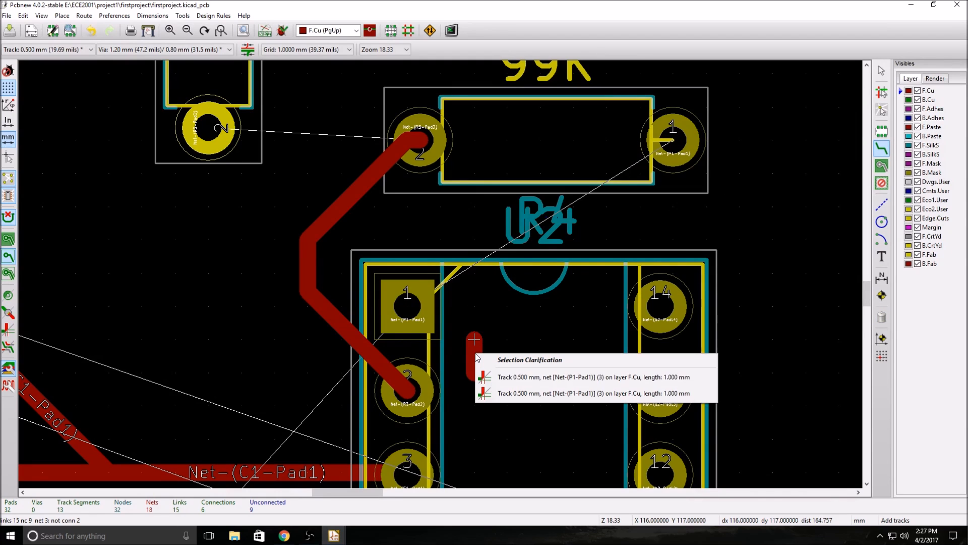
pyautogui.click(524, 377)
pyautogui.click(901, 145)
pyautogui.click(906, 91)
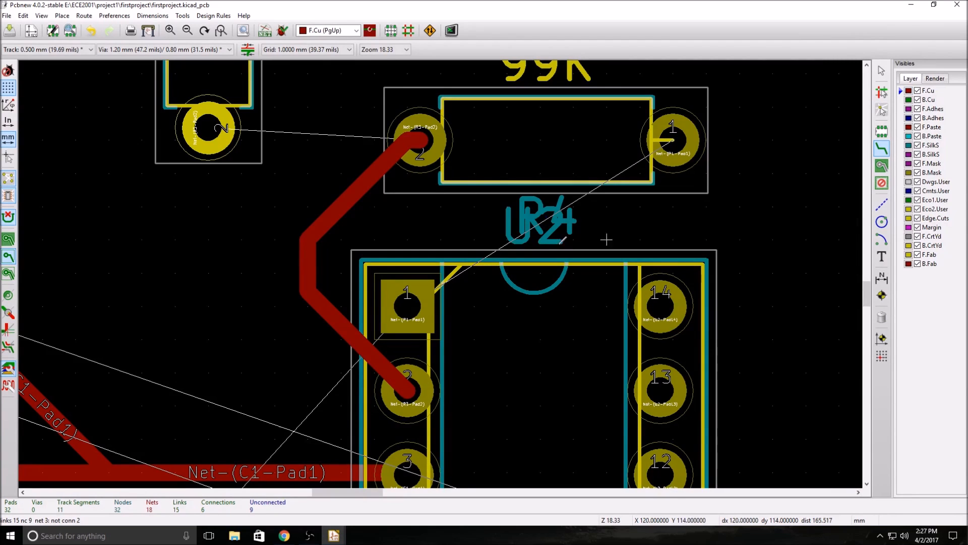
# Route a 0.5 mm F.Cu track diagonally from U2's pin 1 to R4's pad 1
pyautogui.click(407, 306)
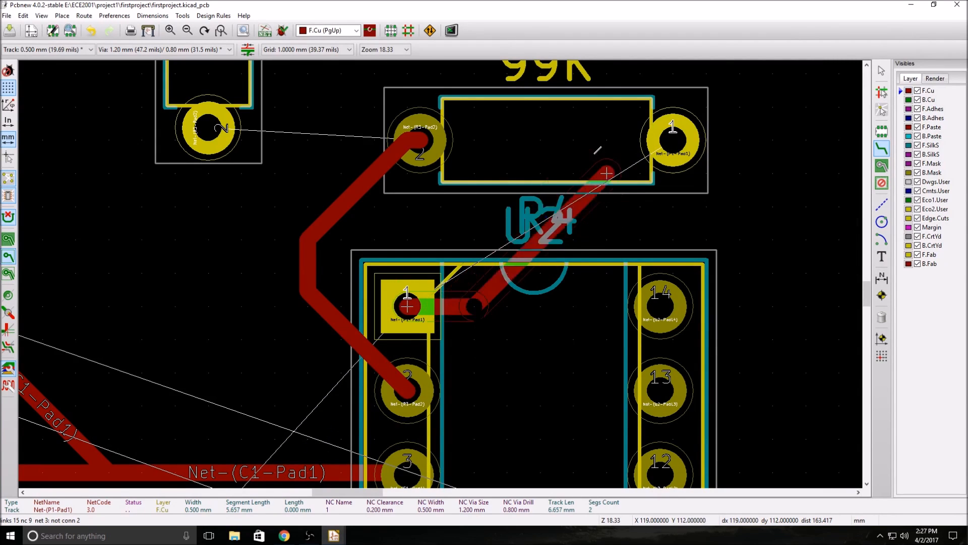
pyautogui.rightClick(669, 141)
pyautogui.click(706, 167)
# Route a 0.5 mm F.Cu track from R3's lower pad to the bend of the R4–U2 track at X 111, Y 114 mm
pyautogui.scroll(-2, 368, 385)
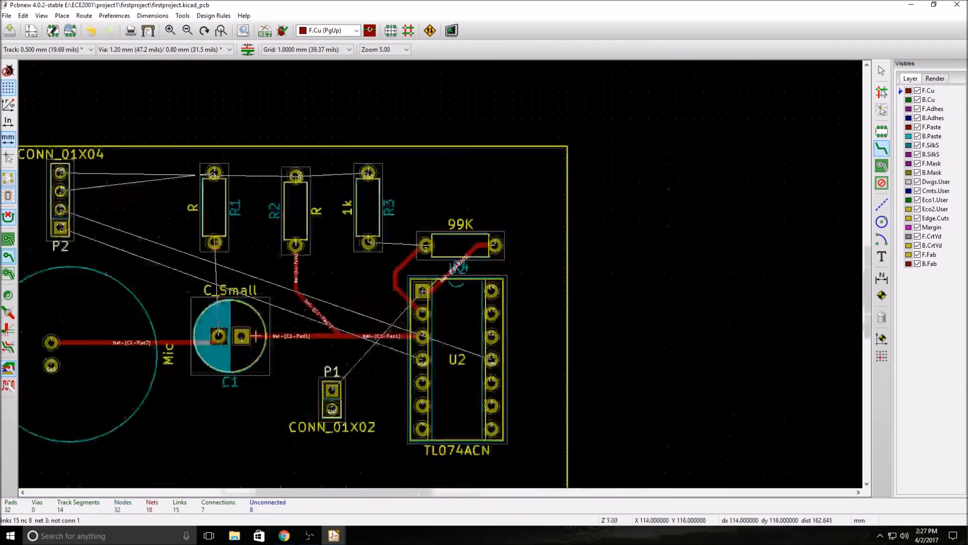
pyautogui.scroll(1, 368, 385)
pyautogui.click(386, 235)
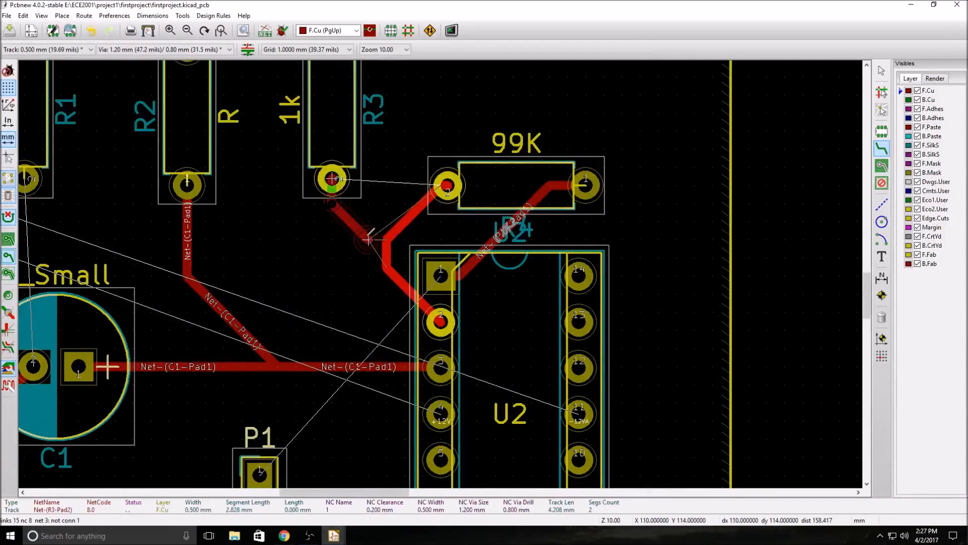
pyautogui.rightClick(382, 239)
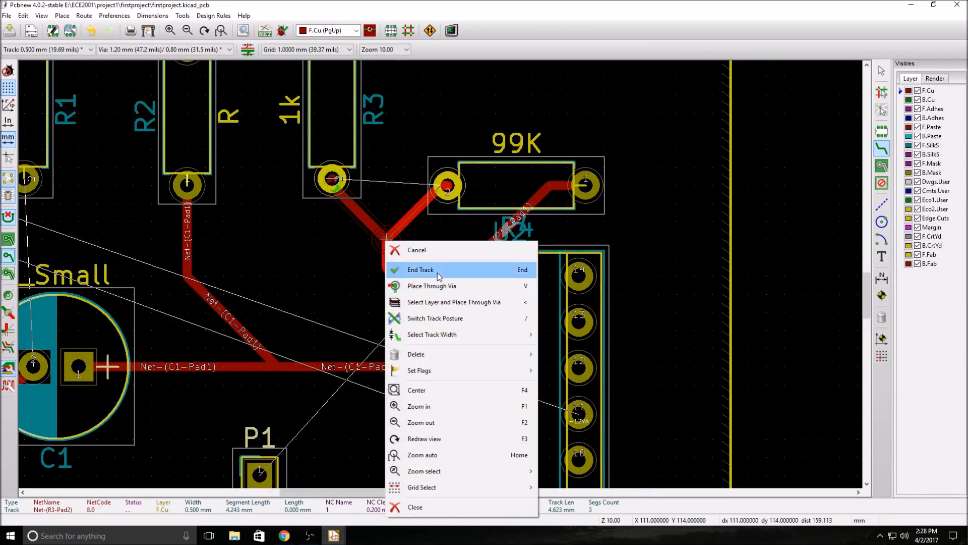
pyautogui.click(438, 272)
pyautogui.scroll(-2, 438, 272)
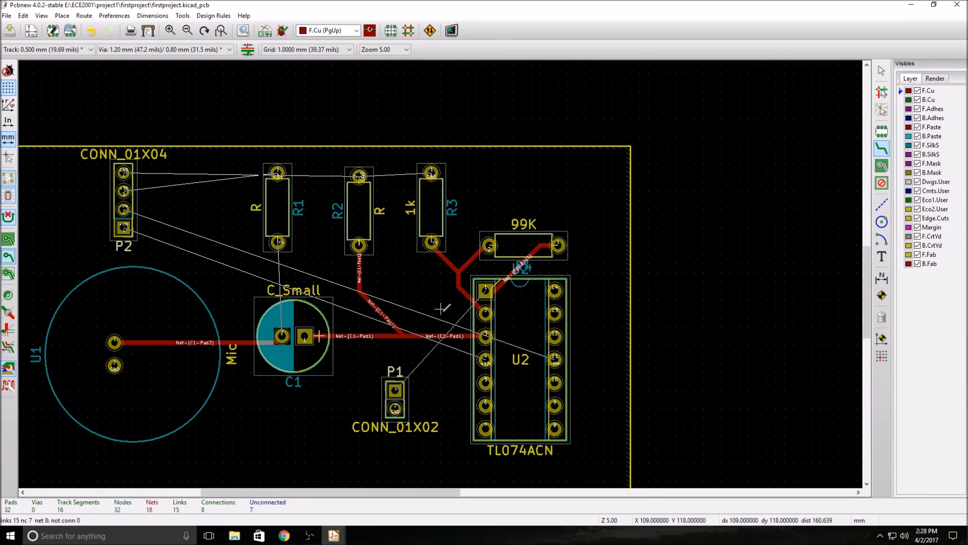
# Move connector P1 to the free area between U2 and the board edge, with pad 1 level with U2's pin 1 at X 126, Y 116 mm
pyautogui.scroll(2, 443, 308)
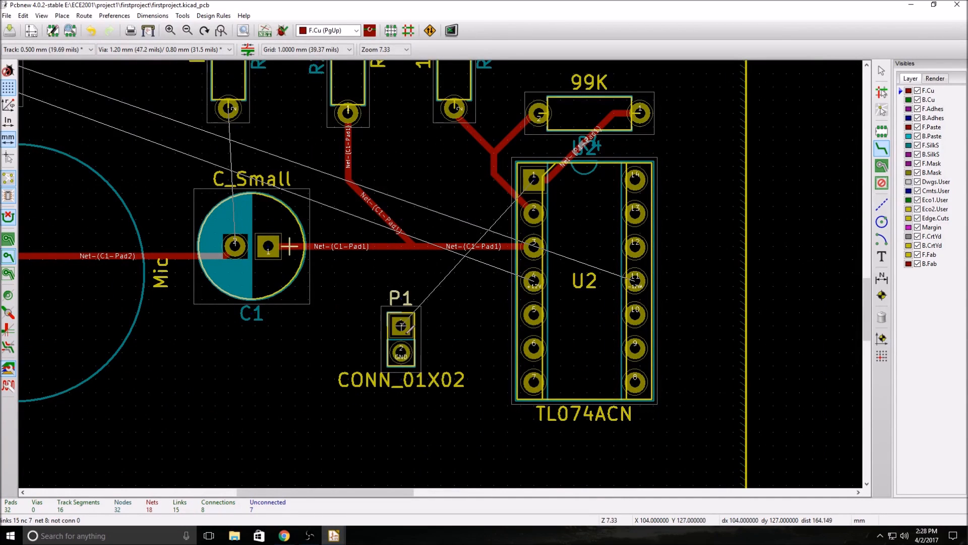
pyautogui.click(881, 71)
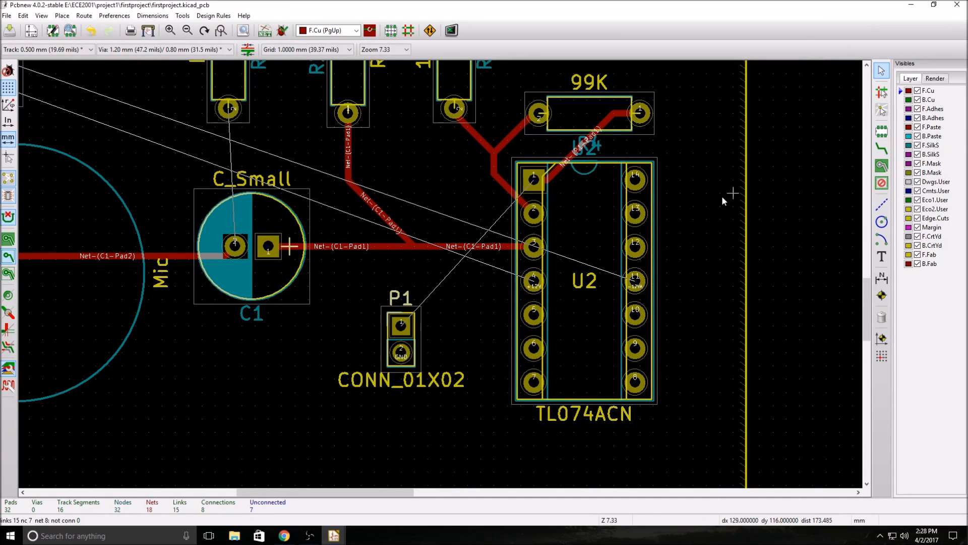
pyautogui.moveTo(414, 373); pyautogui.dragTo(439, 185)
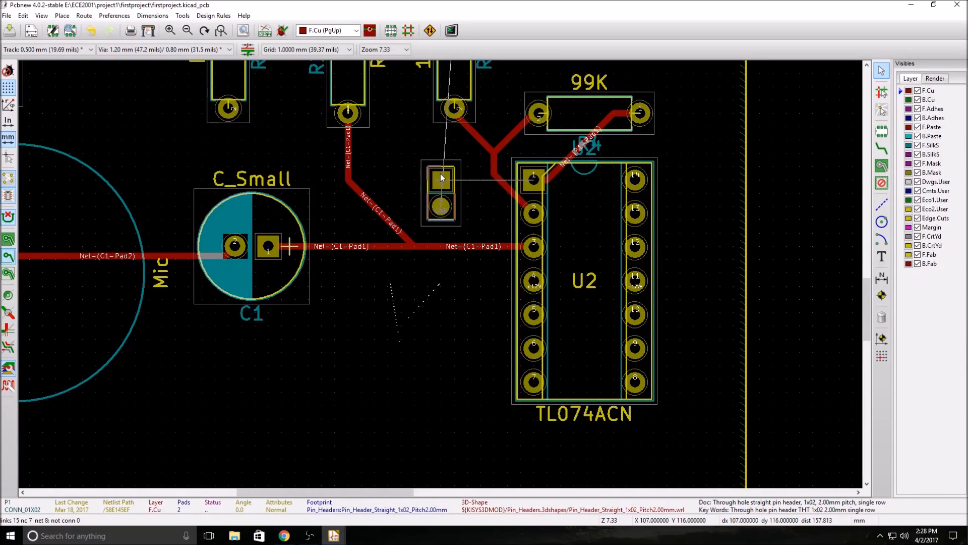
pyautogui.moveTo(441, 177); pyautogui.dragTo(693, 180)
pyautogui.scroll(1, 670, 181)
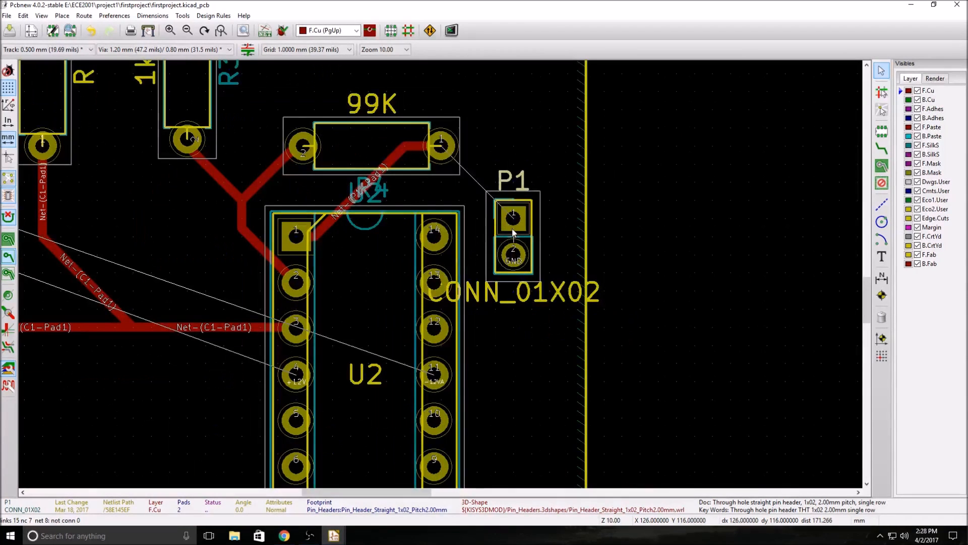
pyautogui.moveTo(513, 232); pyautogui.dragTo(512, 231)
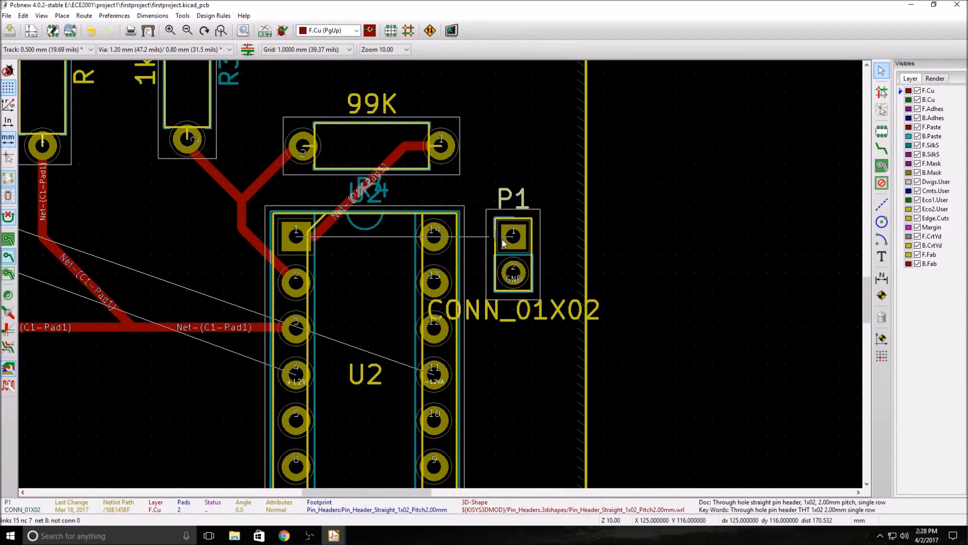
# Route a 0.5 mm F.Cu track diagonally from R4's pad 1 to P1's pad 1 and end it there
pyautogui.click(882, 148)
pyautogui.click(442, 146)
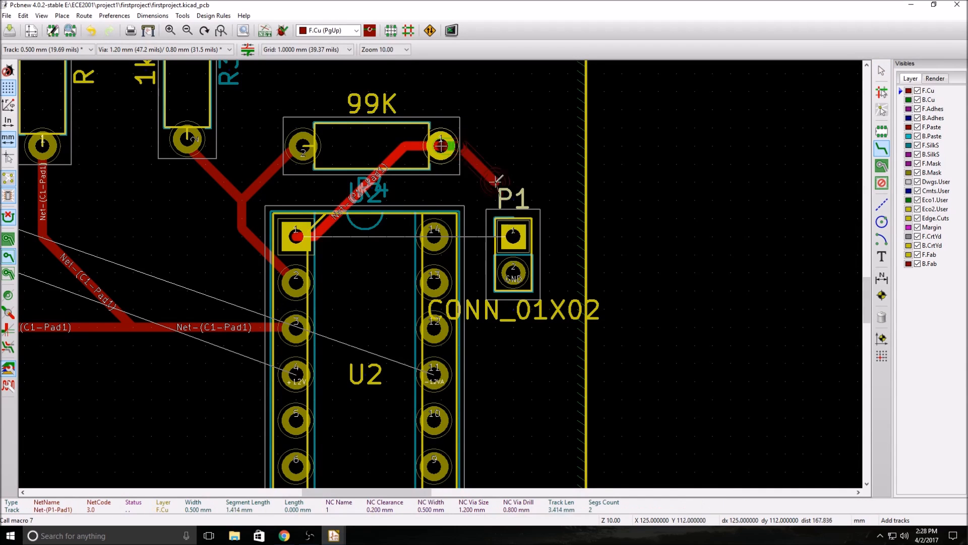
pyautogui.rightClick(513, 238)
pyautogui.click(548, 274)
# Route a 0.5 mm F.Cu track from R1's lower pad down to C1's pad 2 and end it there
pyautogui.scroll(2, 476, 272)
pyautogui.scroll(-1, 440, 272)
pyautogui.scroll(-1, 265, 247)
pyautogui.scroll(-1, 374, 352)
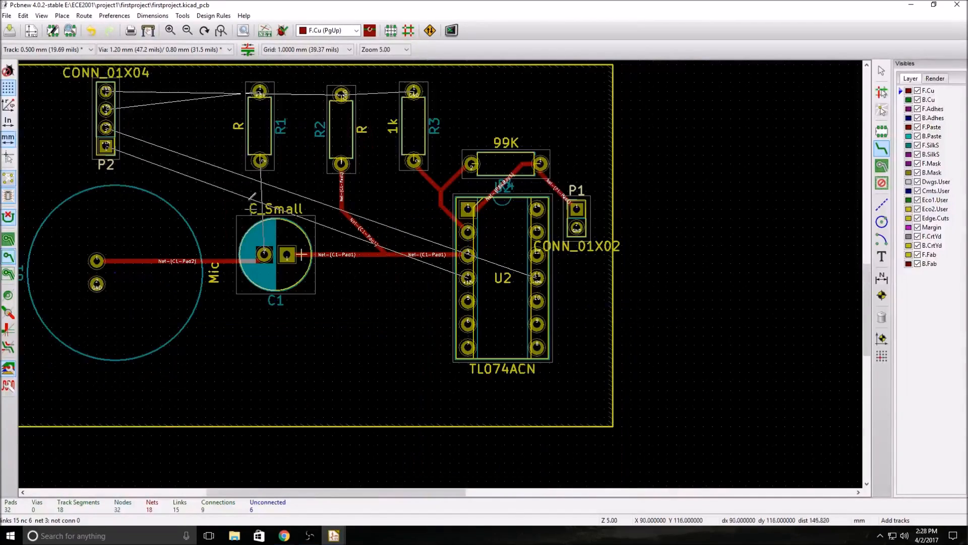
pyautogui.scroll(-2, 267, 240)
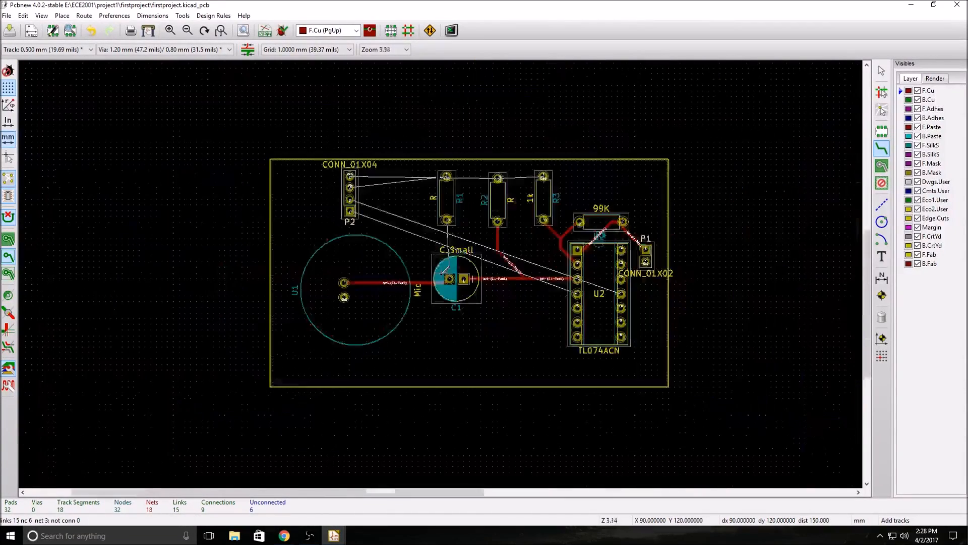
pyautogui.scroll(1, 449, 269)
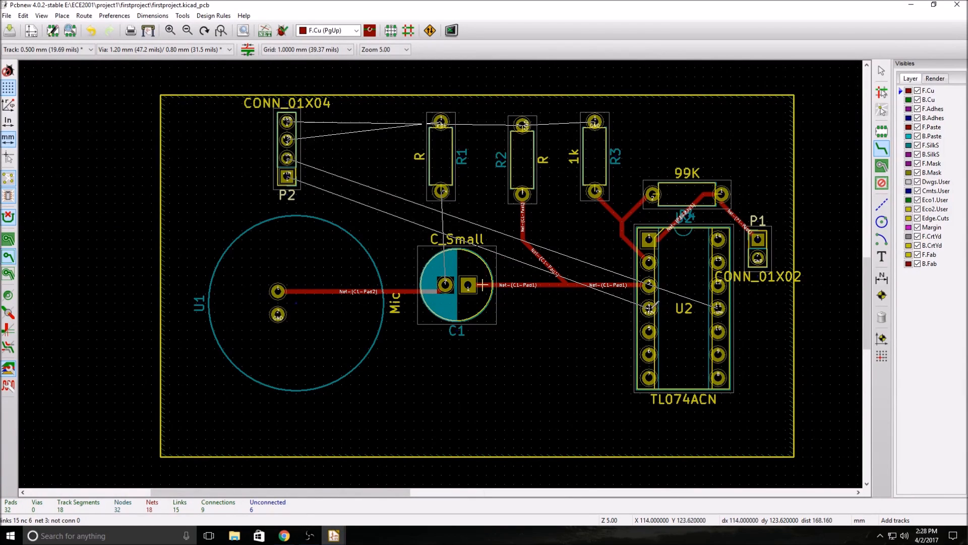
pyautogui.scroll(1, 459, 220)
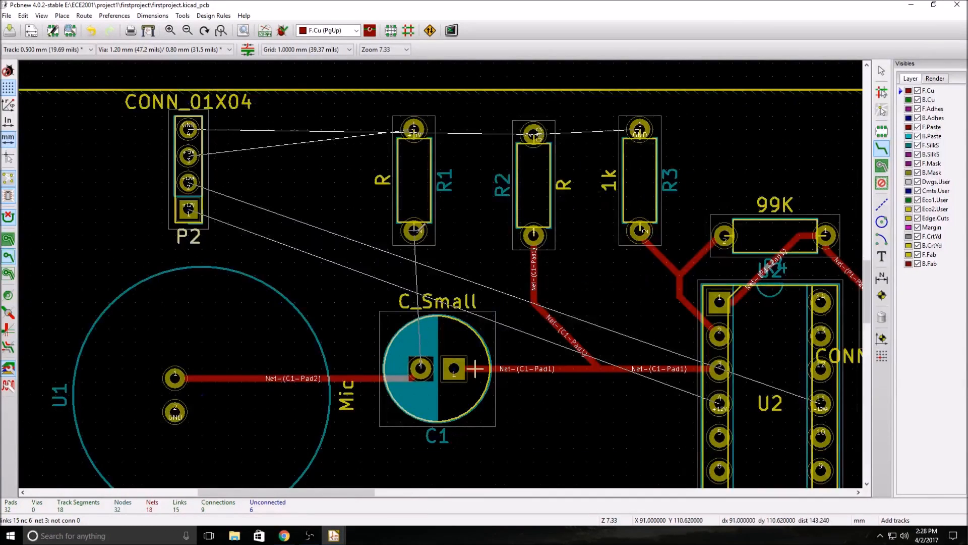
pyautogui.click(413, 230)
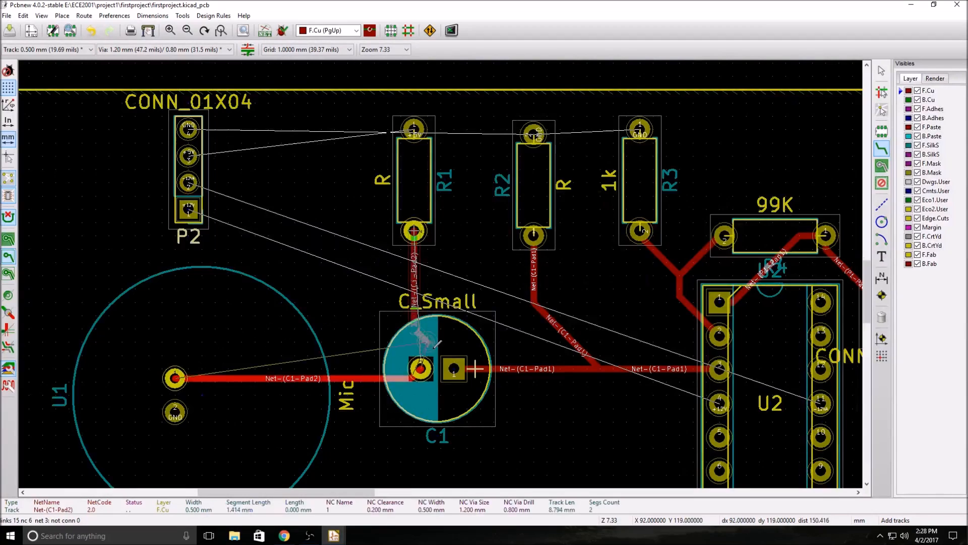
pyautogui.rightClick(421, 372)
pyautogui.click(485, 124)
# Examine the board for the remaining unrouted connections between P2, the resistors and U2
pyautogui.press('Home')
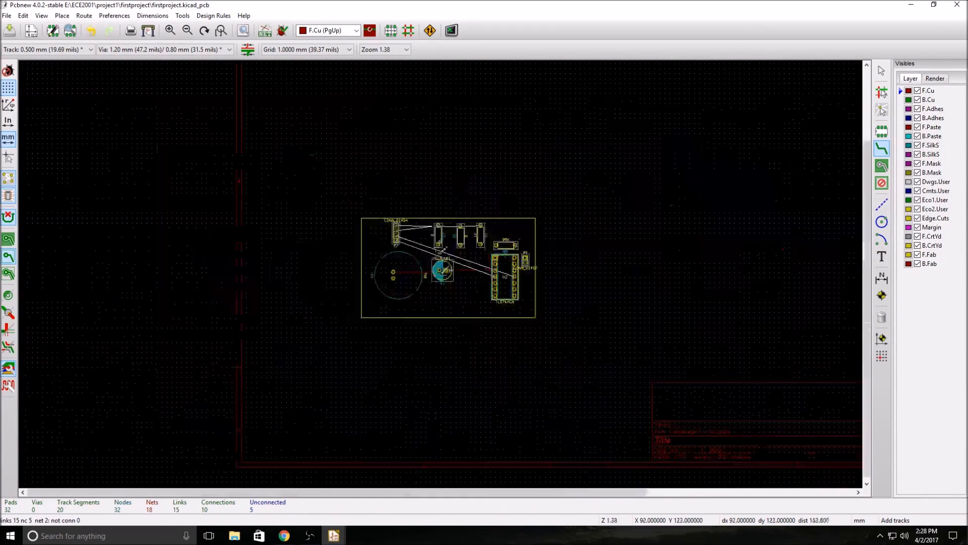
pyautogui.scroll(3, 442, 270)
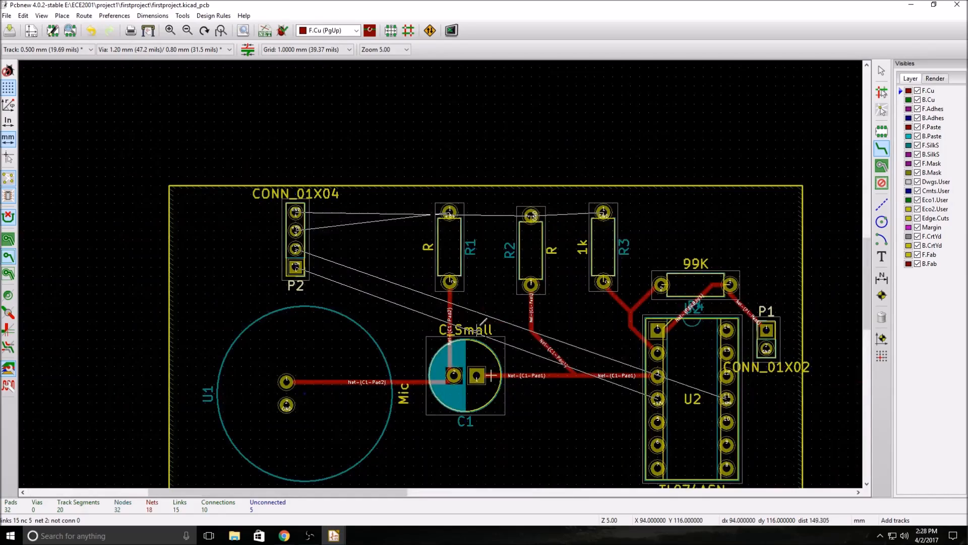
pyautogui.scroll(-1, 484, 322)
pyautogui.scroll(1, 512, 329)
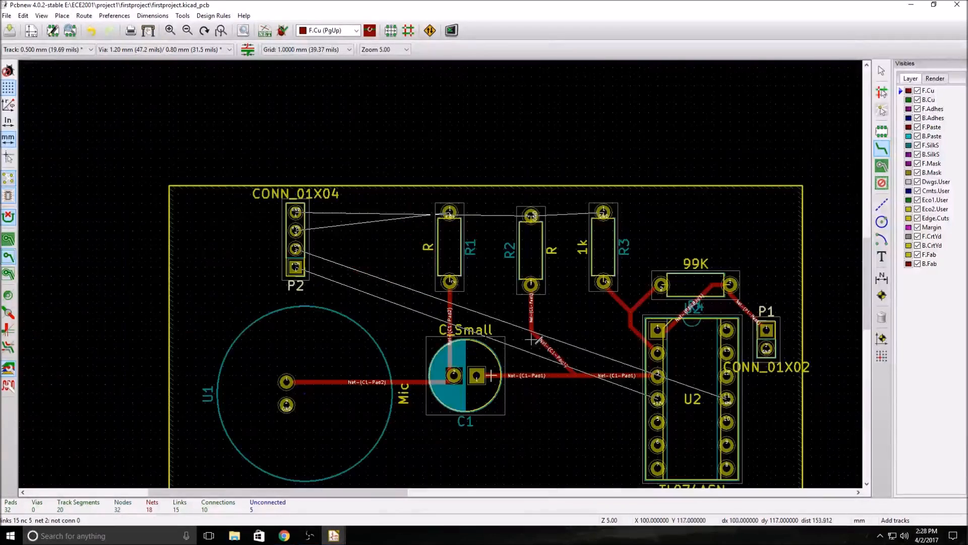
pyautogui.scroll(-1, 568, 402)
pyautogui.scroll(1, 445, 270)
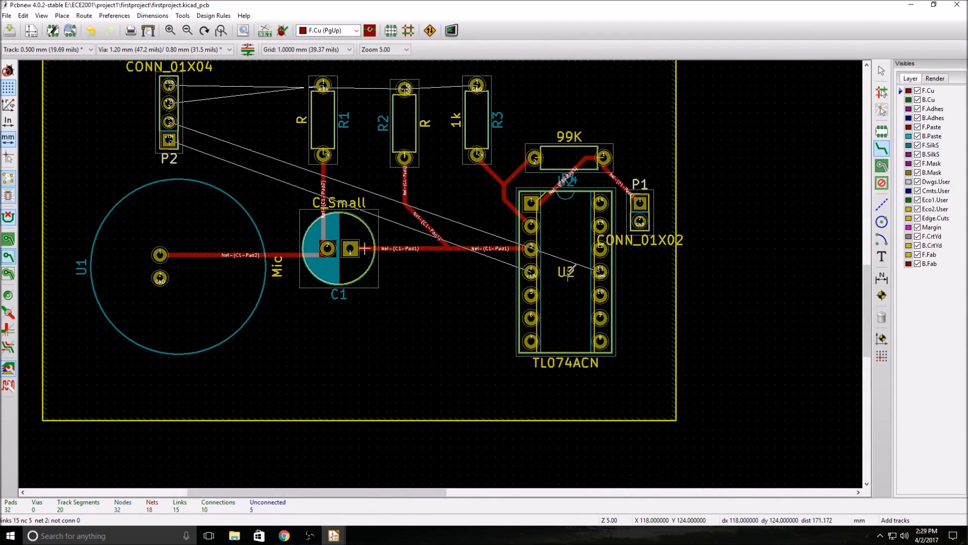
pyautogui.scroll(1, 389, 357)
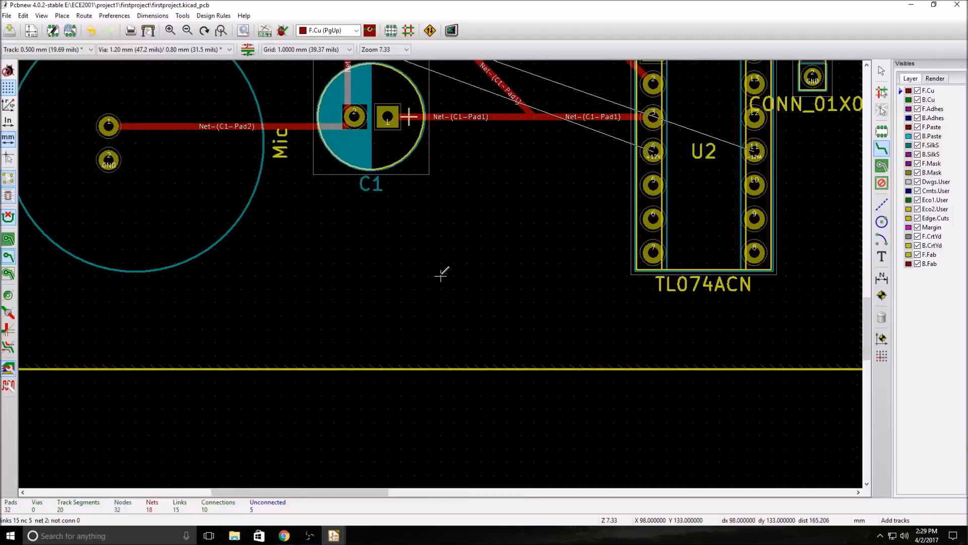
pyautogui.scroll(-1, 423, 265)
pyautogui.scroll(1, 324, 173)
pyautogui.scroll(-3, 439, 272)
pyautogui.scroll(2, 439, 272)
pyautogui.scroll(-1, 396, 244)
# Try to route a 0.5 mm F.Cu +12V track from P2's pad 1 to a through via at X 88, Y 114 mm
pyautogui.scroll(2, 310, 247)
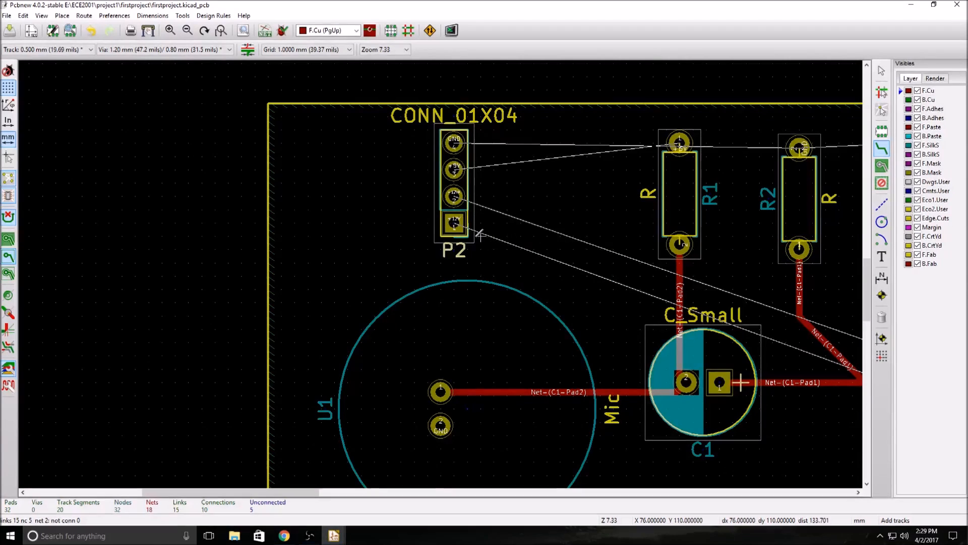
pyautogui.click(454, 220)
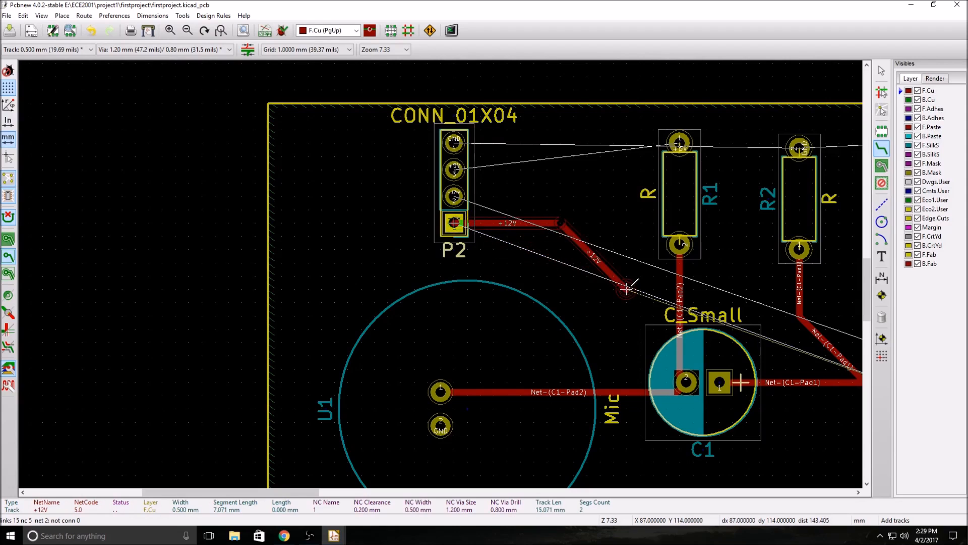
pyautogui.scroll(2, 641, 287)
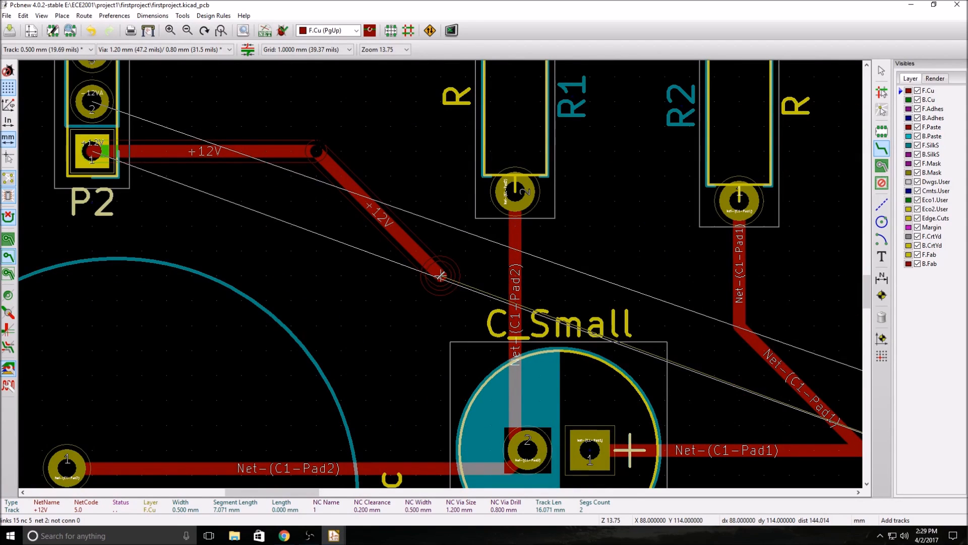
pyautogui.press('v')
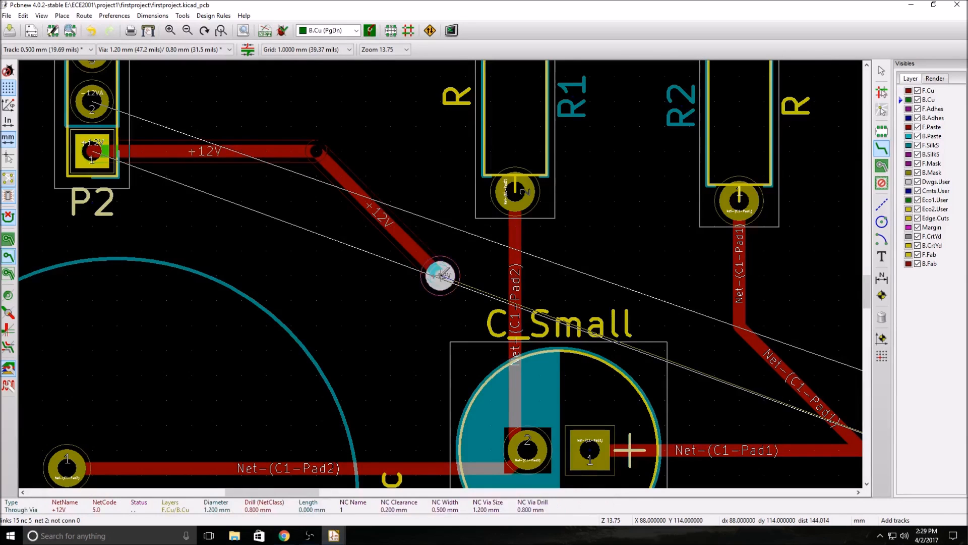
pyautogui.click(440, 275)
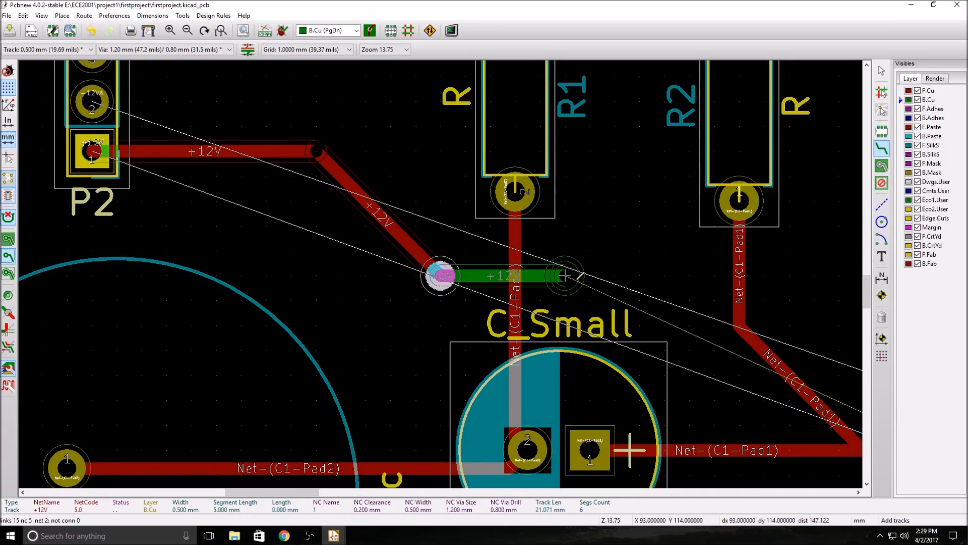
# Try to carry the +12V track on B.Cu across the R1–C1 track to a second via at X 93, Y 114 mm, and cancel it
pyautogui.press('v')
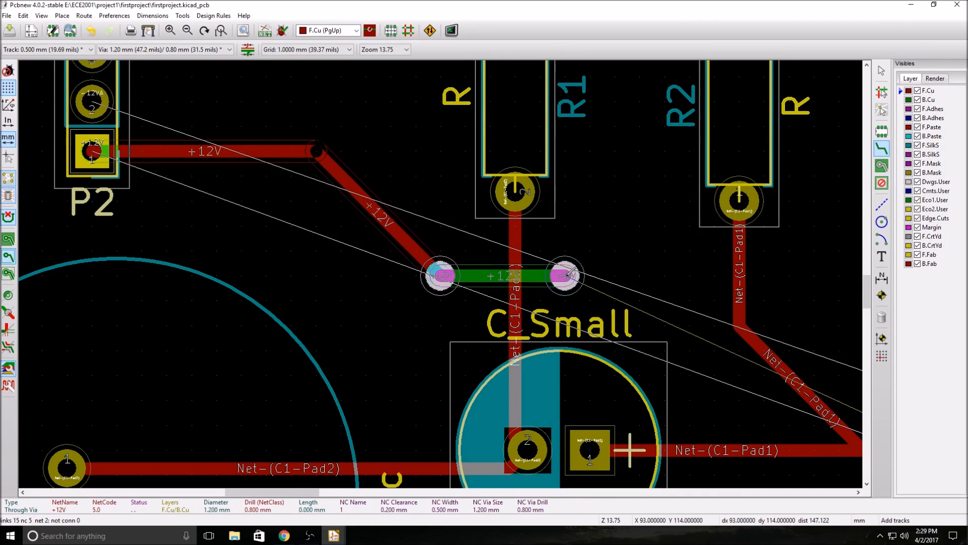
pyautogui.click(567, 274)
pyautogui.scroll(-1, 641, 275)
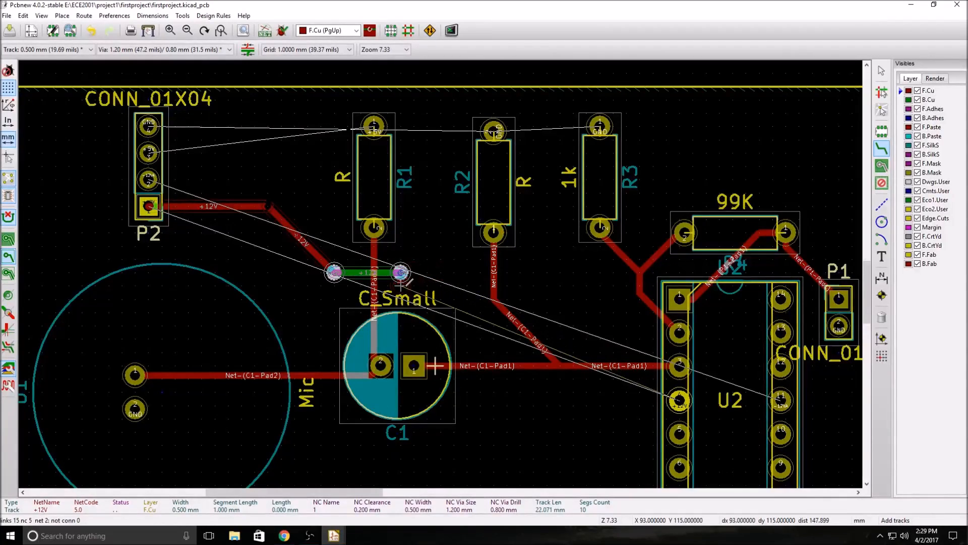
pyautogui.scroll(1, 410, 282)
pyautogui.scroll(2, 440, 275)
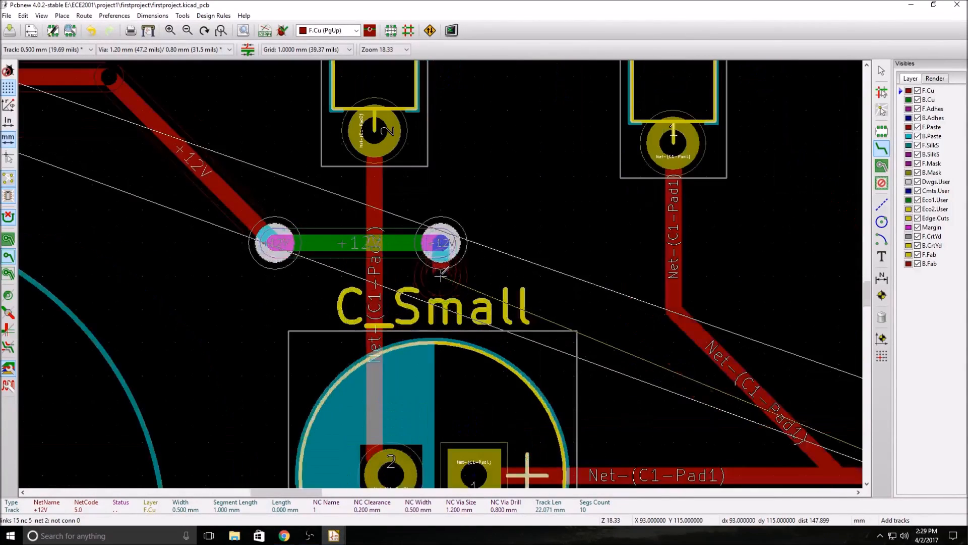
pyautogui.rightClick(453, 247)
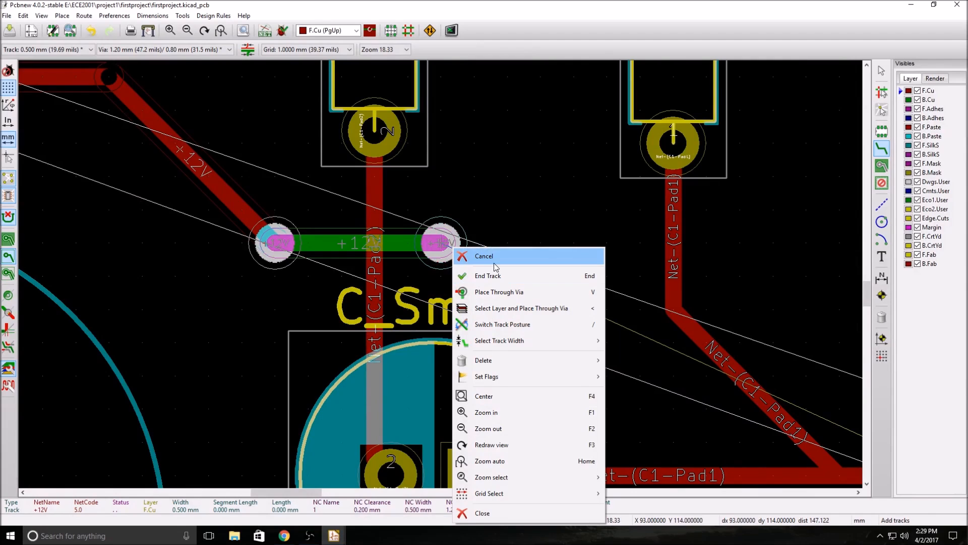
pyautogui.click(484, 256)
# Make B.Cu the active routing layer
pyautogui.scroll(-3, 440, 243)
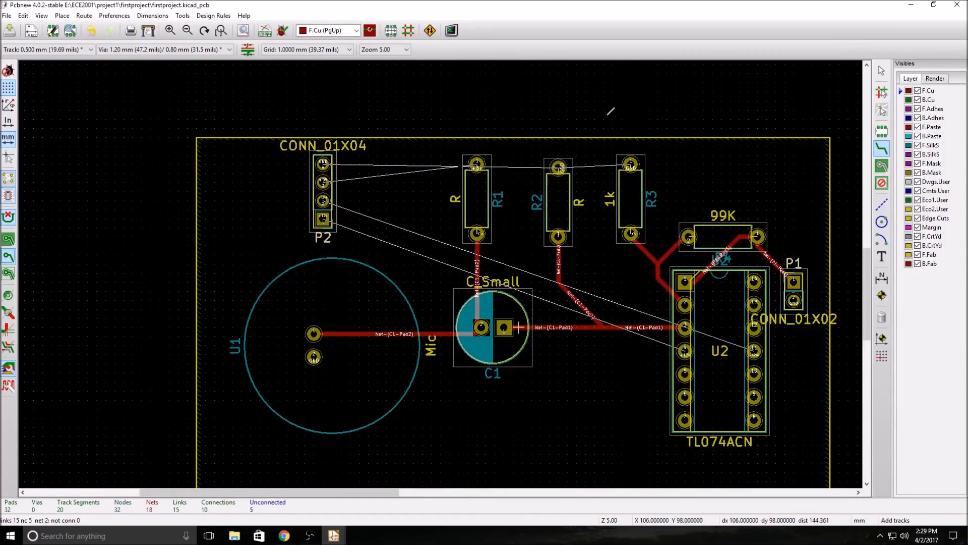
pyautogui.scroll(2, 442, 273)
pyautogui.scroll(1, 441, 275)
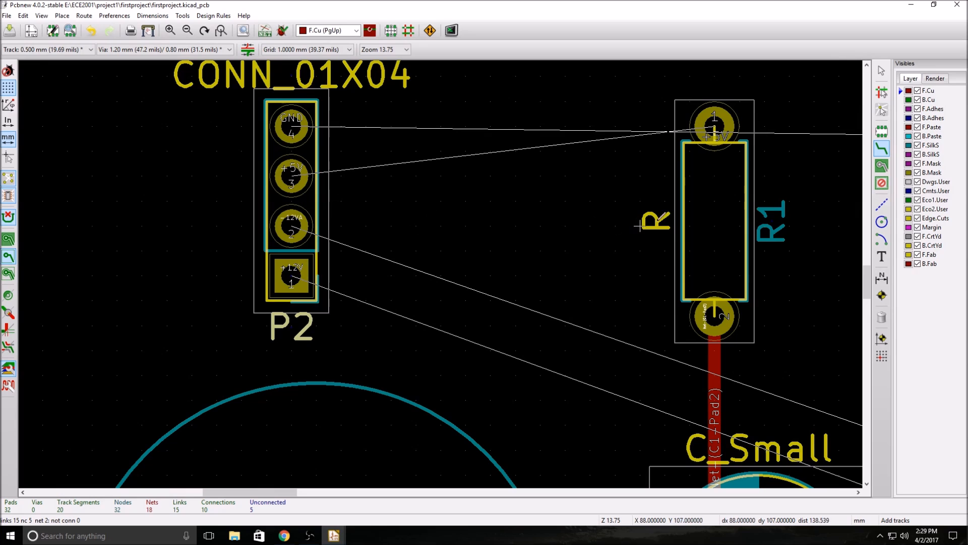
pyautogui.click(921, 100)
pyautogui.click(919, 101)
pyautogui.click(908, 101)
# Try to route a 0.5 mm B.Cu track from P2's pad 2 towards U2, end it at X 84, Y 113 mm, and undo it
pyautogui.scroll(-4, 638, 348)
pyautogui.scroll(2, 425, 288)
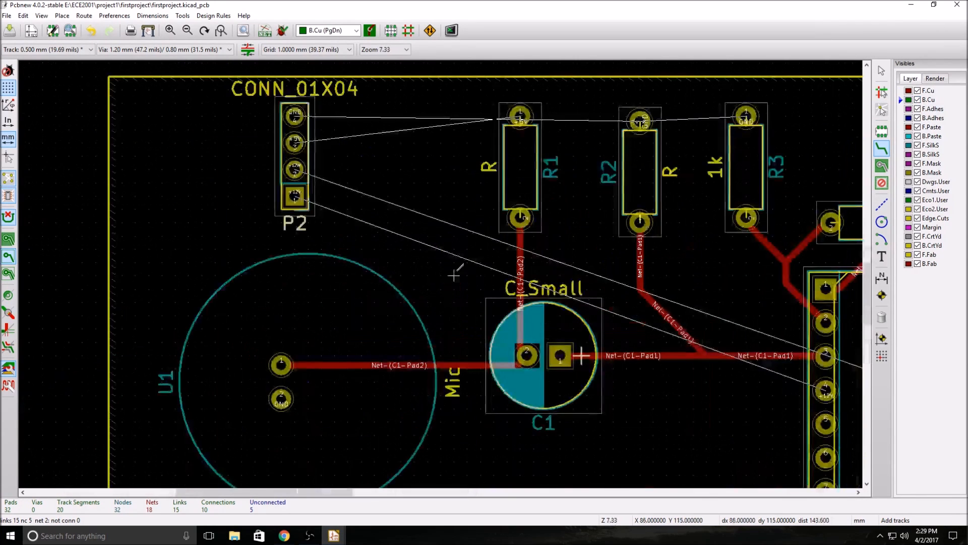
pyautogui.scroll(-1, 444, 275)
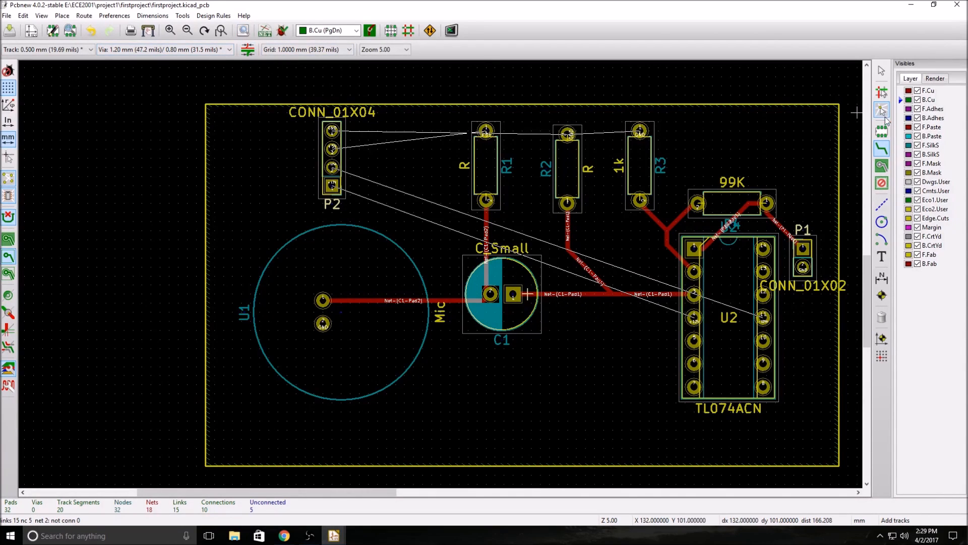
pyautogui.click(332, 166)
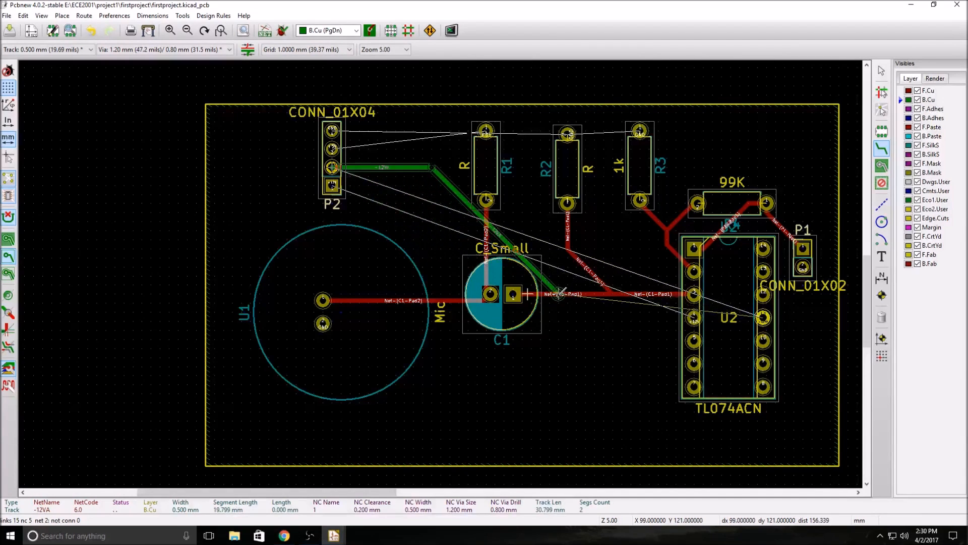
pyautogui.scroll(1, 450, 229)
pyautogui.rightClick(443, 275)
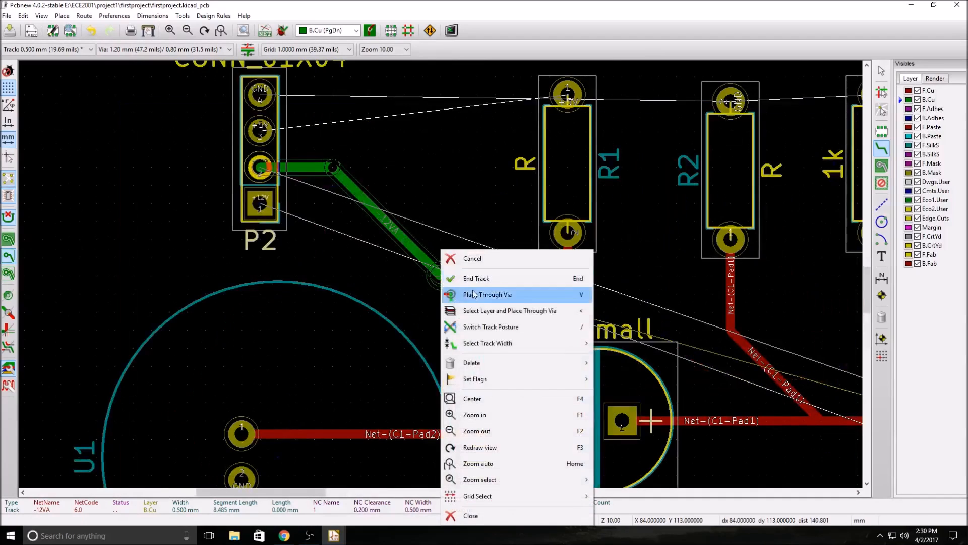
pyautogui.click(474, 277)
pyautogui.scroll(1, 402, 256)
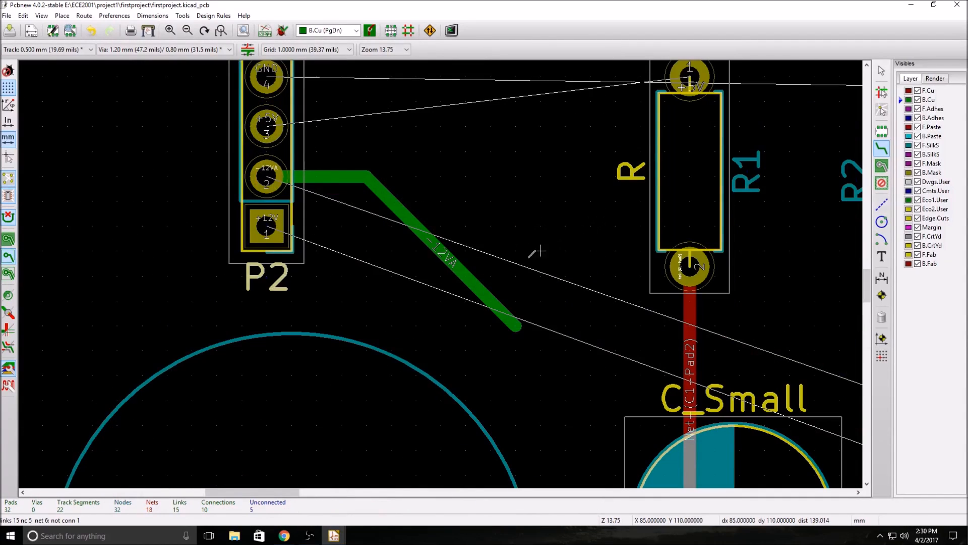
pyautogui.hotkey('ctrl', 'z')
pyautogui.click(63, 49)
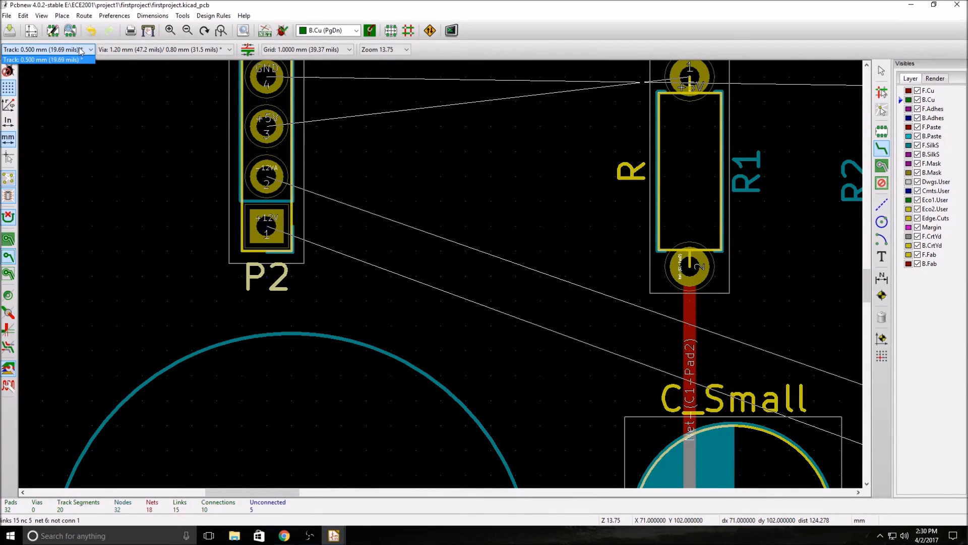
pyautogui.click(310, 249)
pyautogui.scroll(-3, 393, 272)
pyautogui.scroll(1, 665, 287)
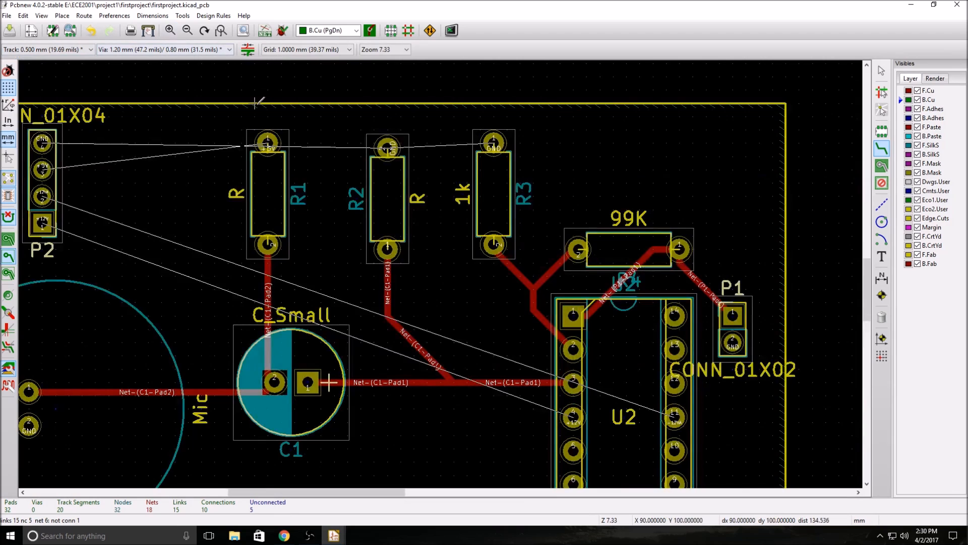
# Add custom track widths of 0.25, 0.5 and 1 mm to the global design rules and make 1 mm the active track width
pyautogui.click(214, 16)
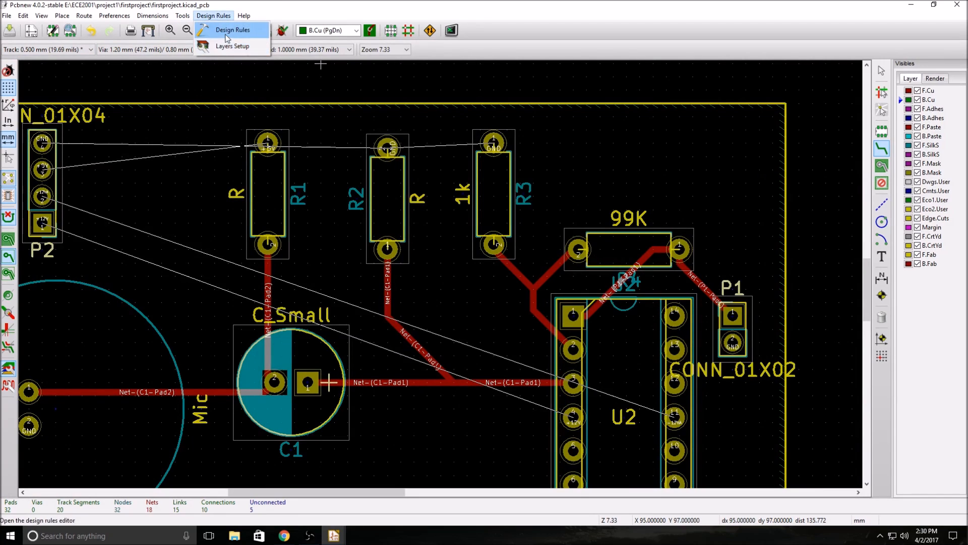
pyautogui.click(225, 25)
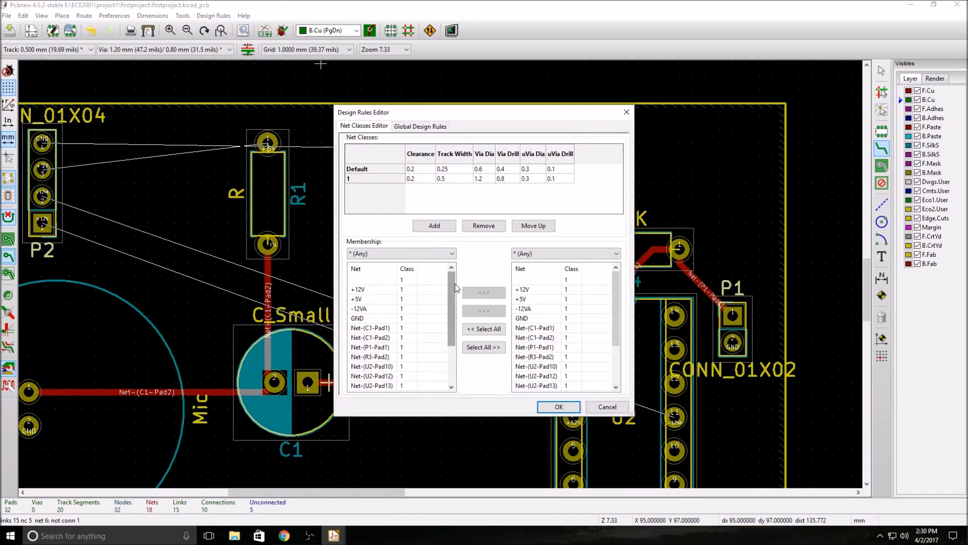
pyautogui.click(375, 169)
pyautogui.click(380, 179)
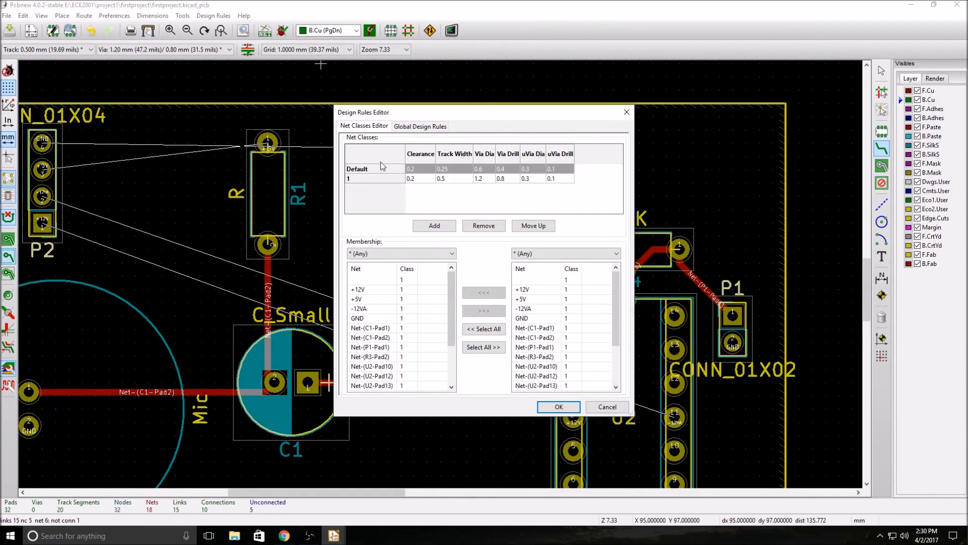
pyautogui.click(415, 126)
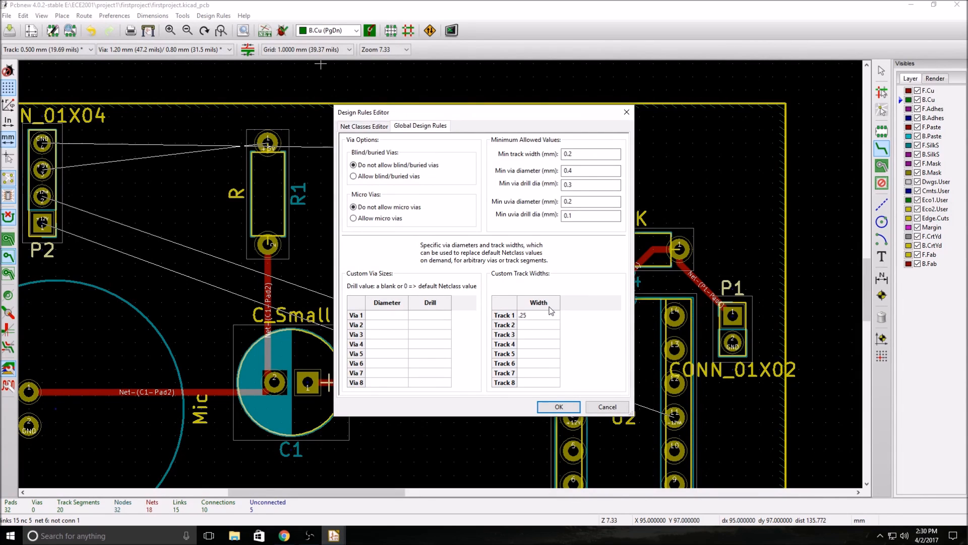
pyautogui.click(543, 325)
pyautogui.write('.5')
pyautogui.click(535, 336)
pyautogui.write('1')
pyautogui.click(556, 405)
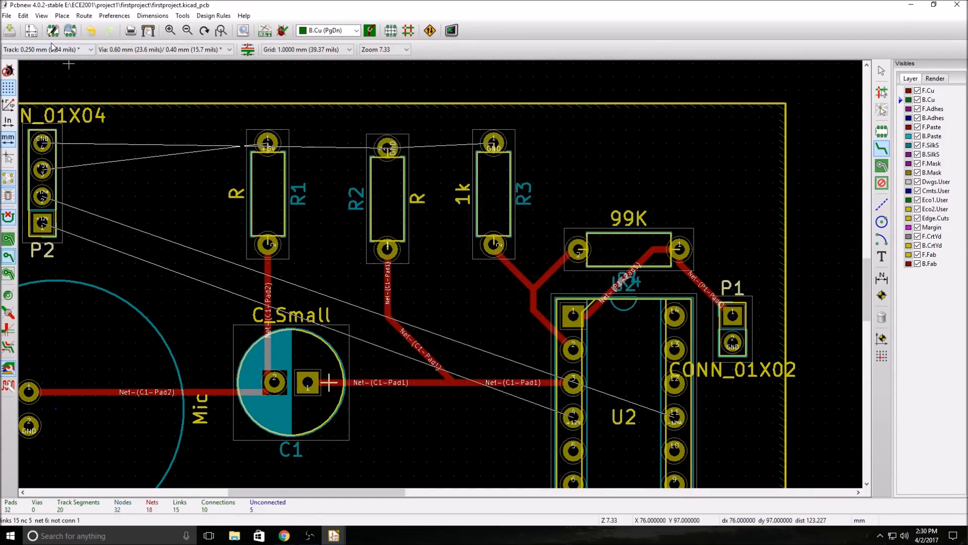
pyautogui.click(48, 50)
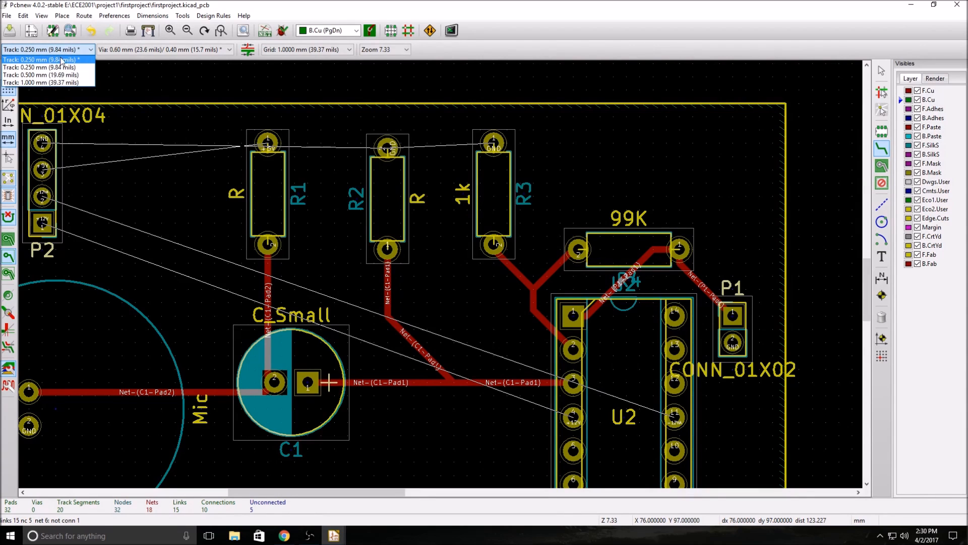
pyautogui.click(40, 82)
# Try to route a 1 mm B.Cu +12V track from P2's pad 1 past C1 to U2's pad 4
pyautogui.scroll(1, 45, 225)
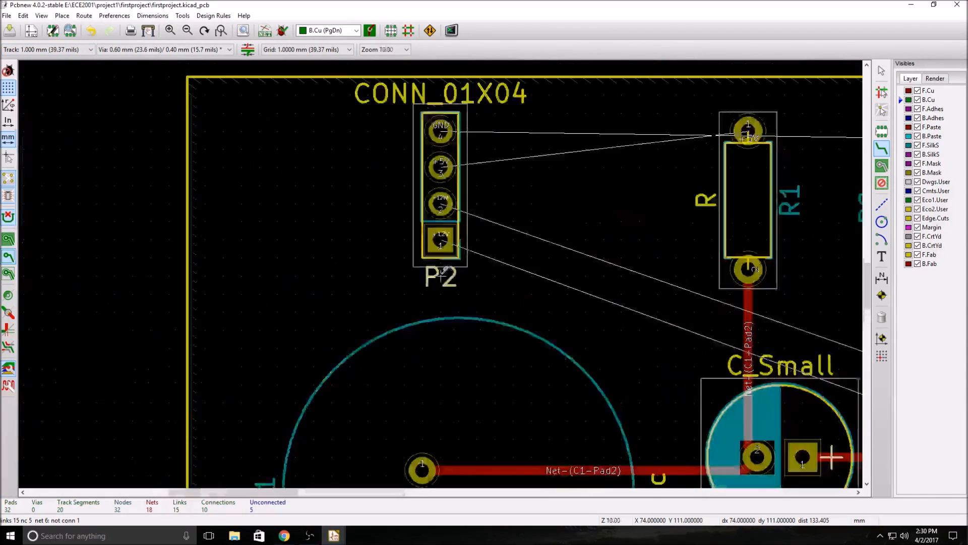
pyautogui.click(441, 240)
pyautogui.scroll(-2, 555, 331)
pyautogui.scroll(2, 535, 323)
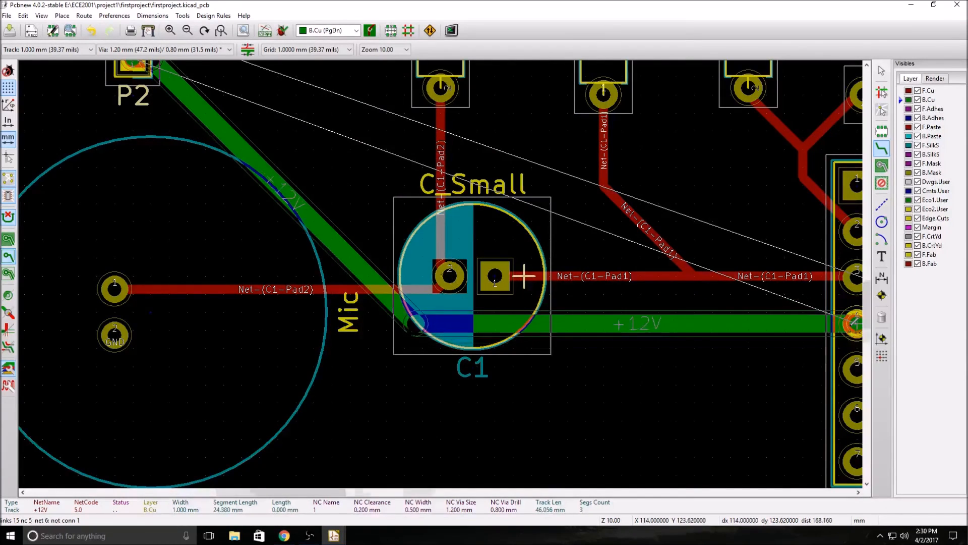
pyautogui.scroll(-1, 820, 313)
pyautogui.rightClick(476, 284)
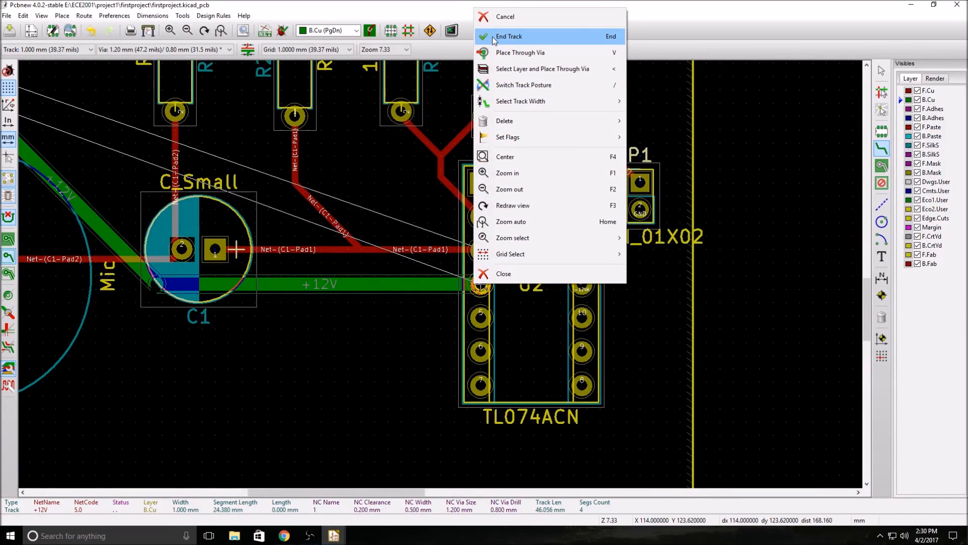
pyautogui.click(509, 37)
pyautogui.scroll(-1, 501, 272)
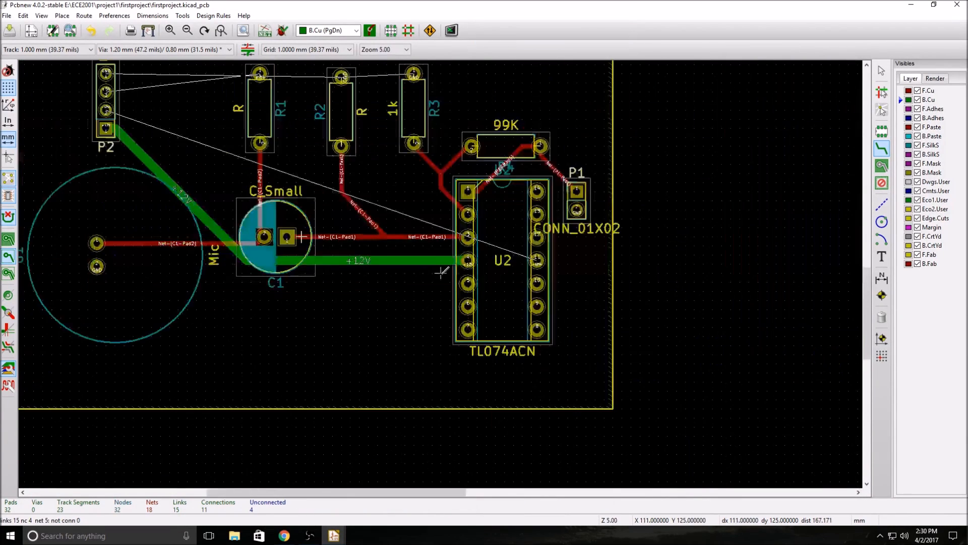
pyautogui.scroll(1, 398, 259)
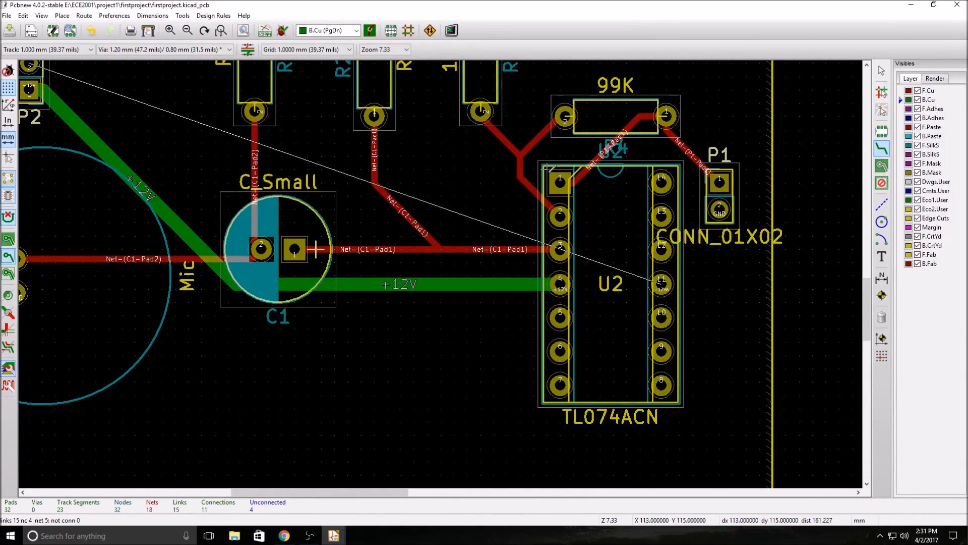
pyautogui.scroll(2, 560, 315)
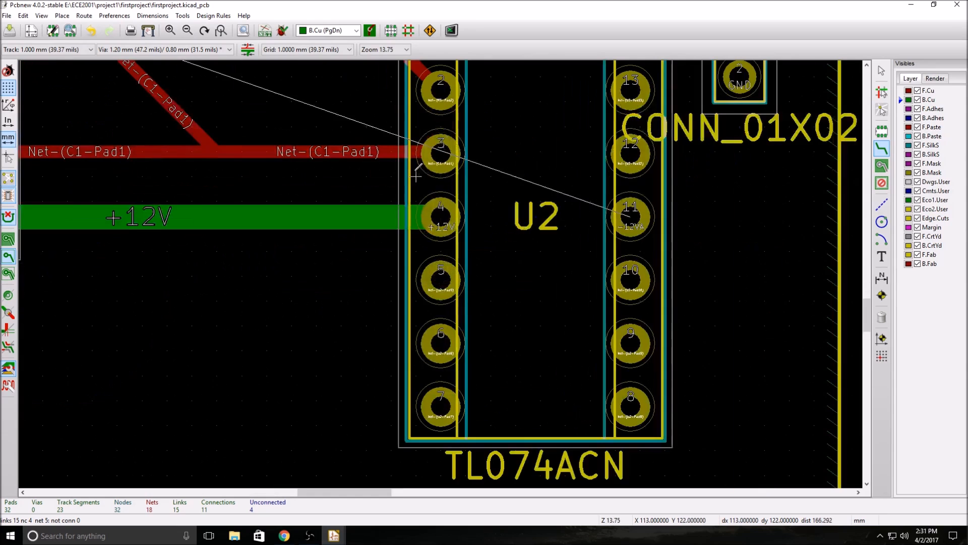
pyautogui.scroll(2, 442, 178)
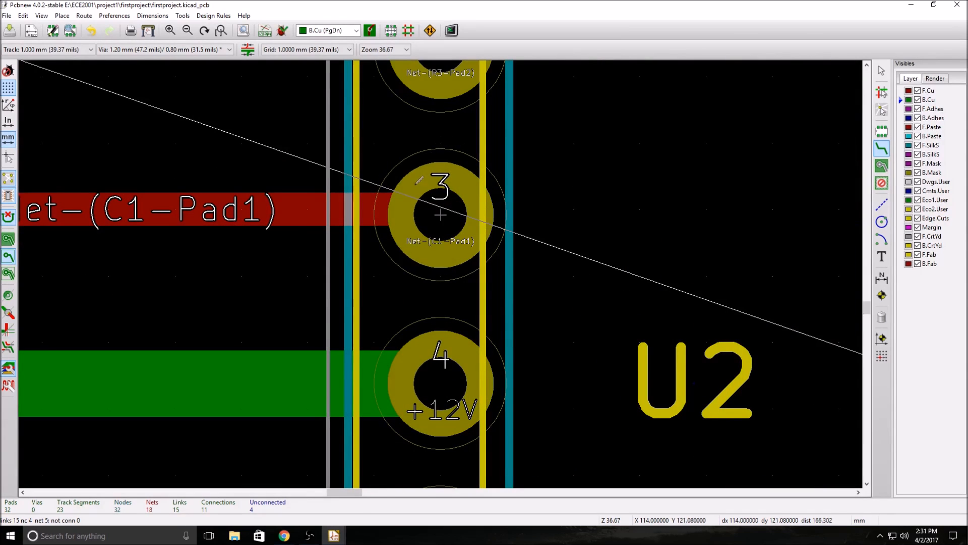
pyautogui.scroll(-4, 418, 172)
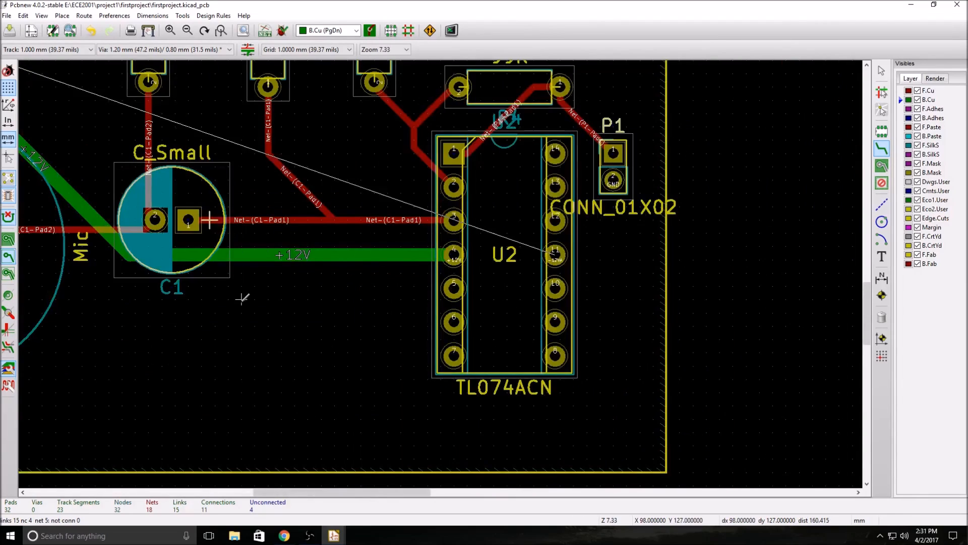
pyautogui.scroll(-2, 442, 272)
pyautogui.scroll(-2, 441, 272)
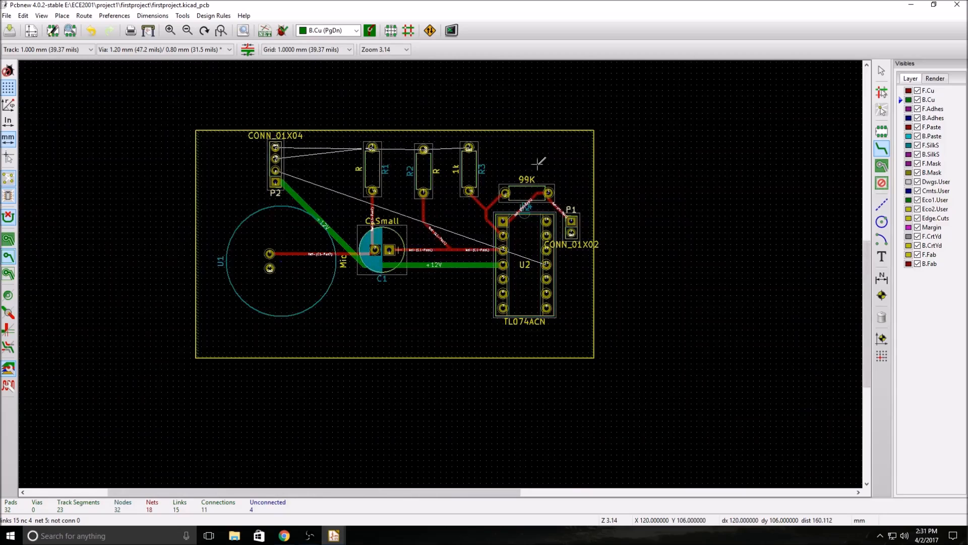
# Try to route a 1 mm B.Cu -12VA track from P2's pad 2 across R1, R2 and R3 to U2's pad 11
pyautogui.scroll(4, 276, 170)
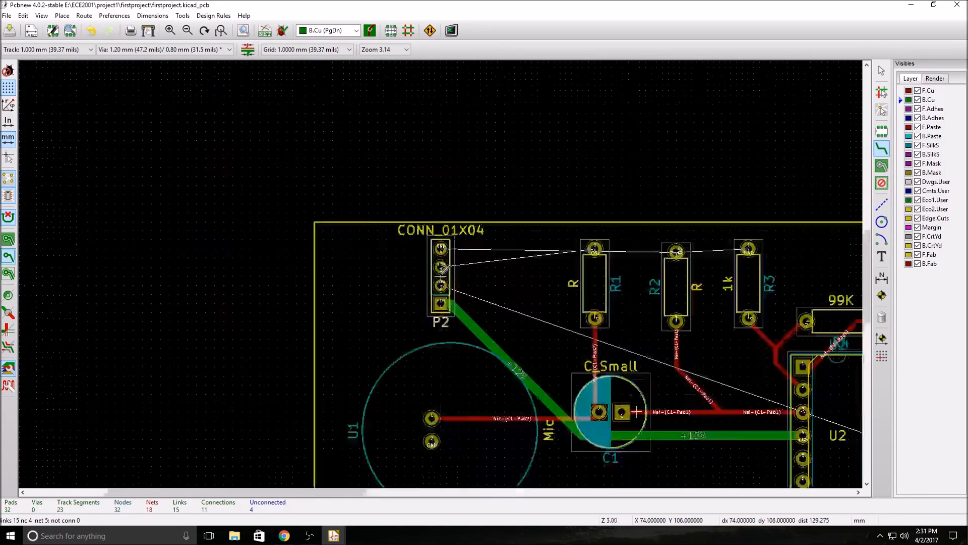
pyautogui.click(441, 288)
pyautogui.scroll(-4, 589, 266)
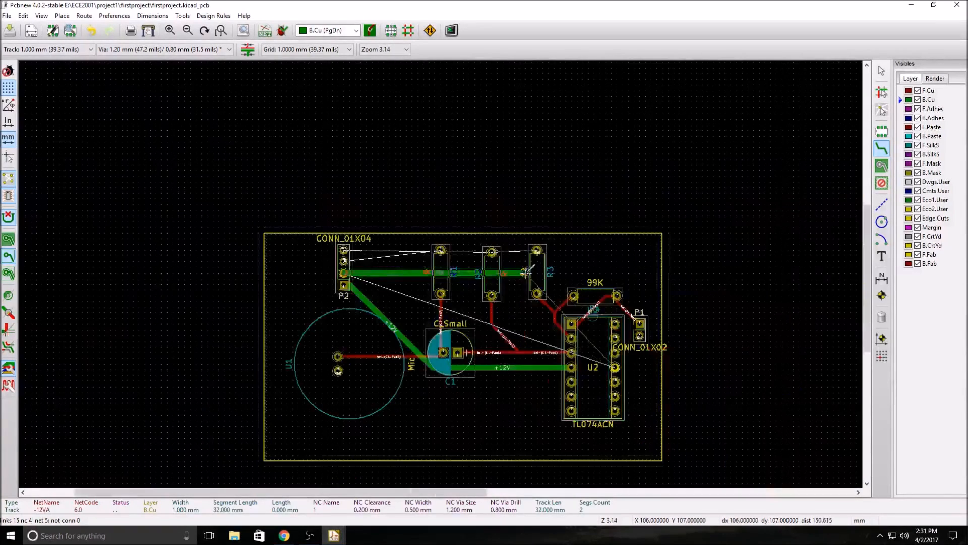
pyautogui.scroll(2, 589, 265)
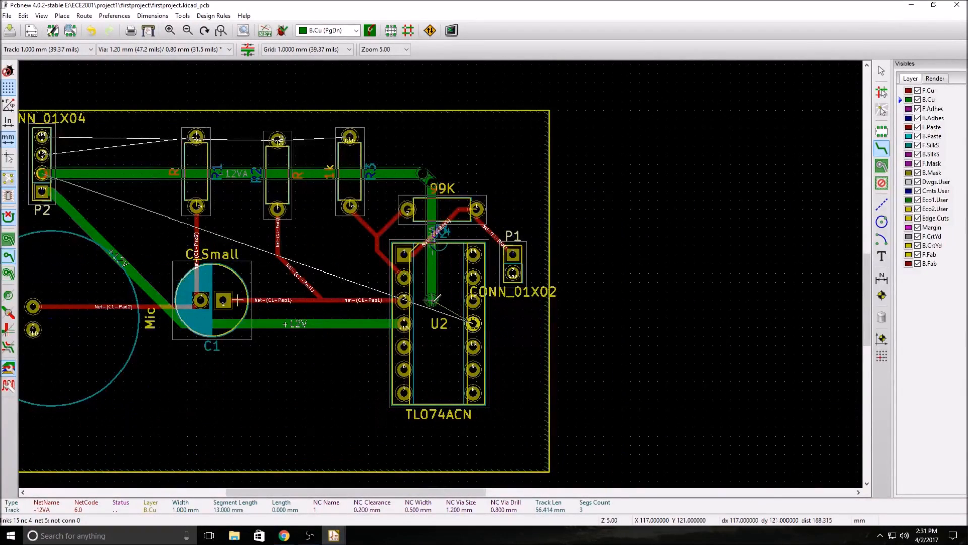
pyautogui.click(433, 302)
pyautogui.rightClick(473, 325)
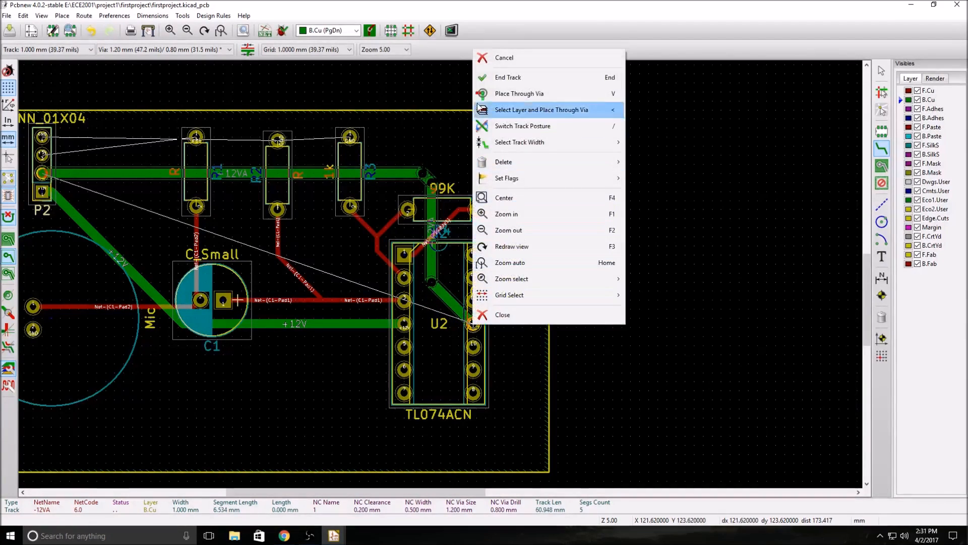
pyautogui.click(504, 78)
pyautogui.scroll(2, 440, 270)
pyautogui.scroll(-5, 441, 275)
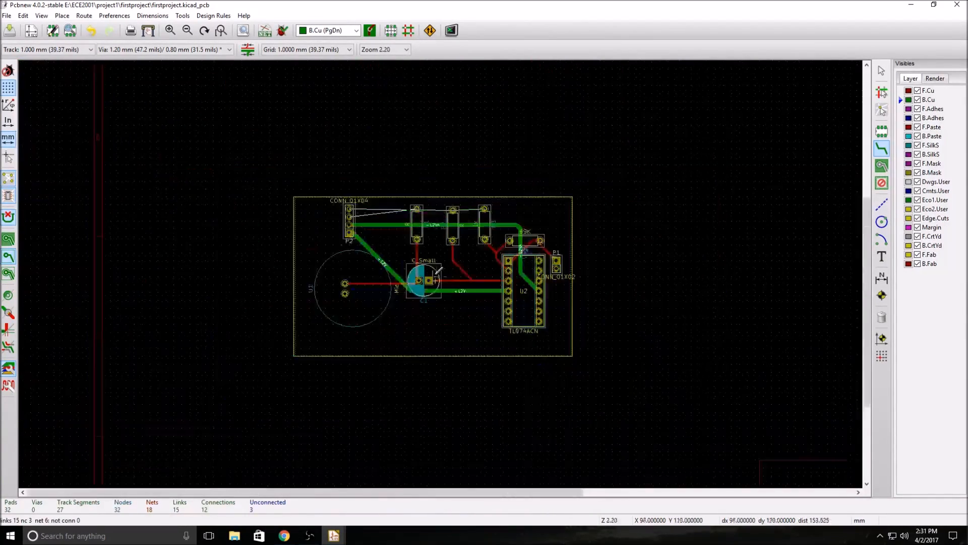
# Make F.Cu the active layer and route a 1 mm +5V track from P2's pad 3 to R1's pad 1
pyautogui.scroll(1, 442, 274)
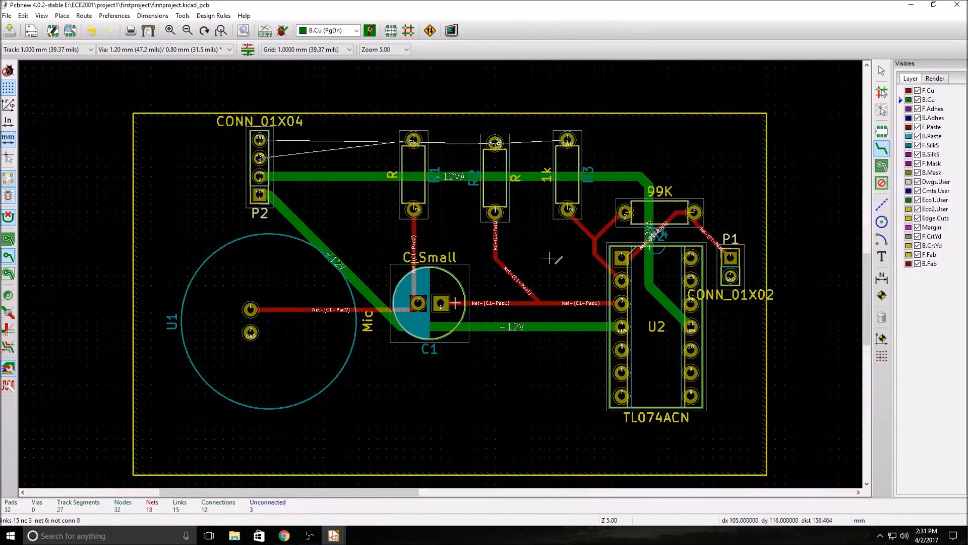
pyautogui.scroll(1, 532, 310)
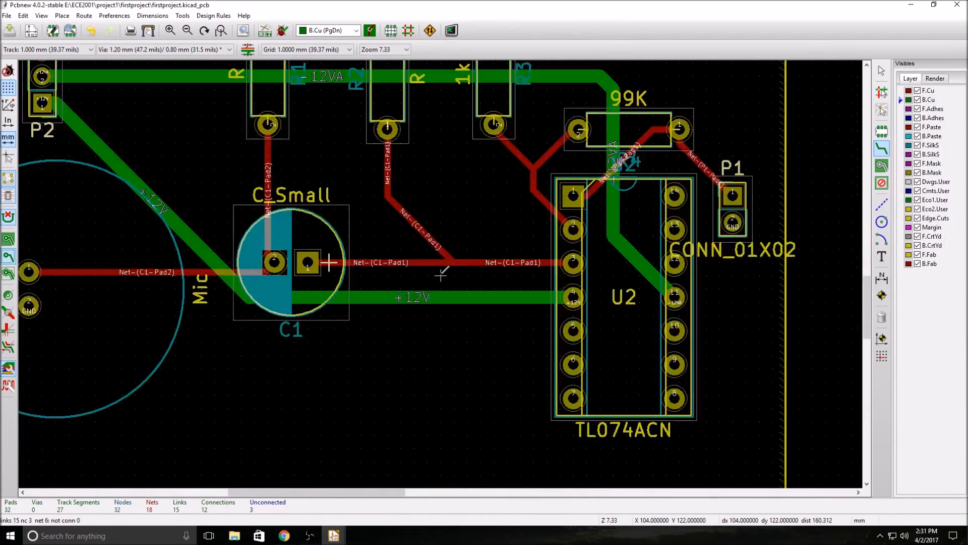
pyautogui.scroll(-2, 440, 272)
pyautogui.scroll(2, 441, 262)
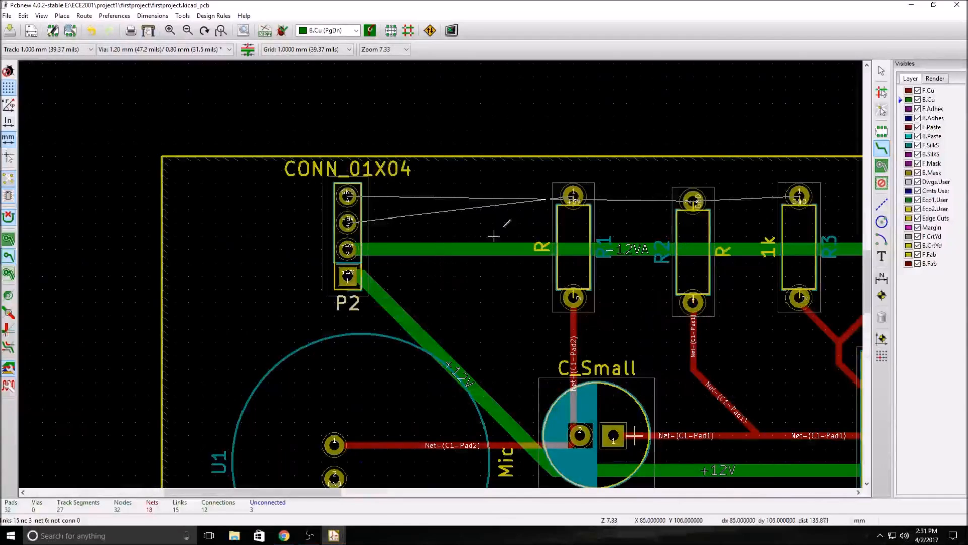
pyautogui.click(926, 90)
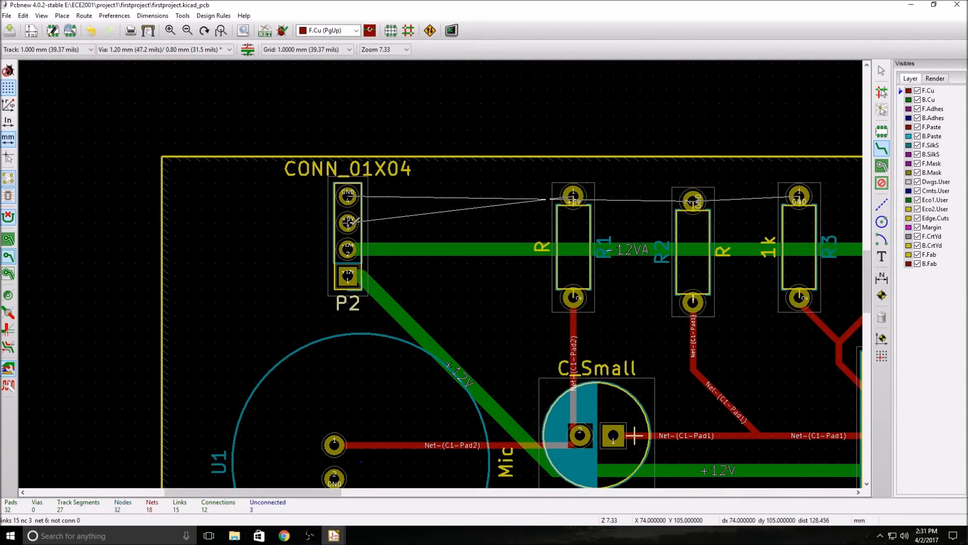
pyautogui.click(347, 222)
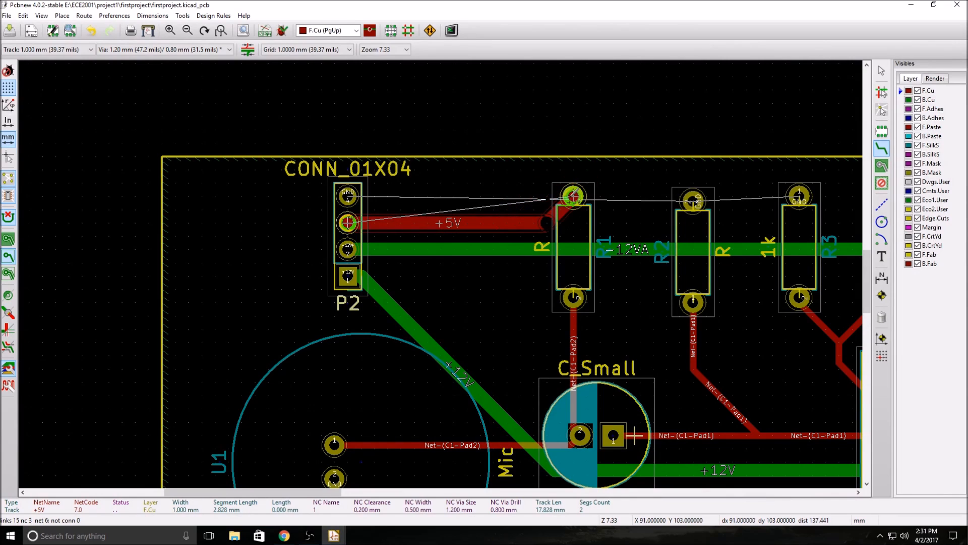
pyautogui.rightClick(577, 197)
pyautogui.click(605, 225)
pyautogui.scroll(-3, 443, 276)
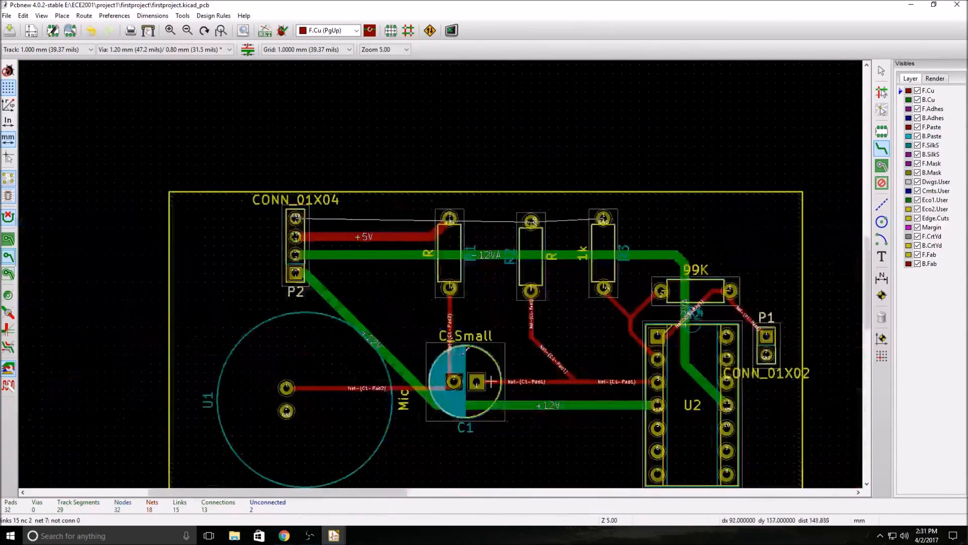
pyautogui.scroll(3, 443, 276)
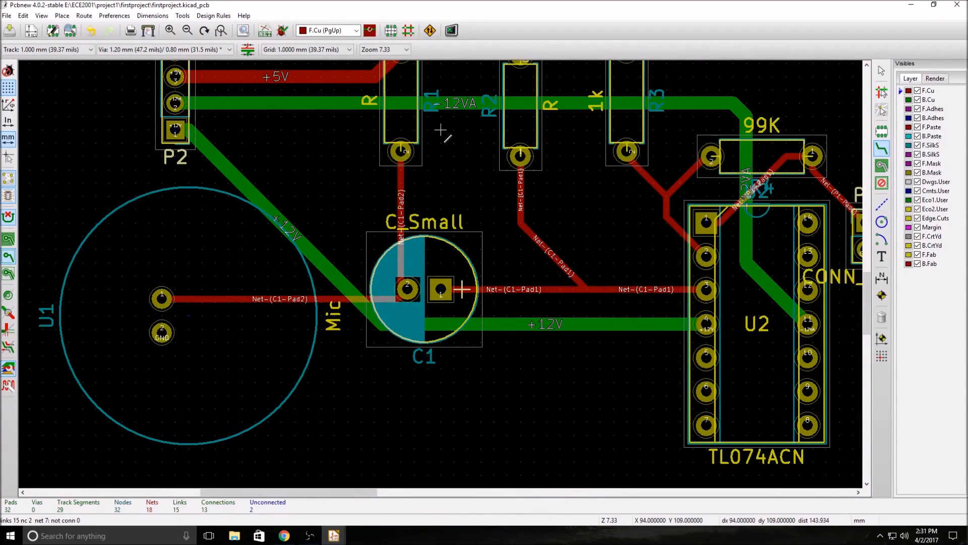
pyautogui.scroll(-2, 444, 276)
pyautogui.scroll(1, 442, 275)
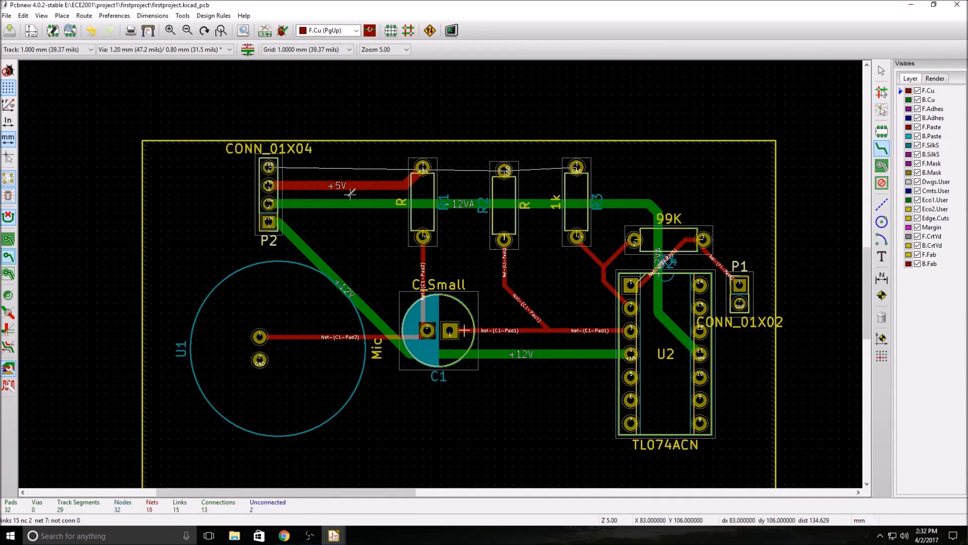
pyautogui.scroll(1, 393, 277)
pyautogui.scroll(-2, 608, 267)
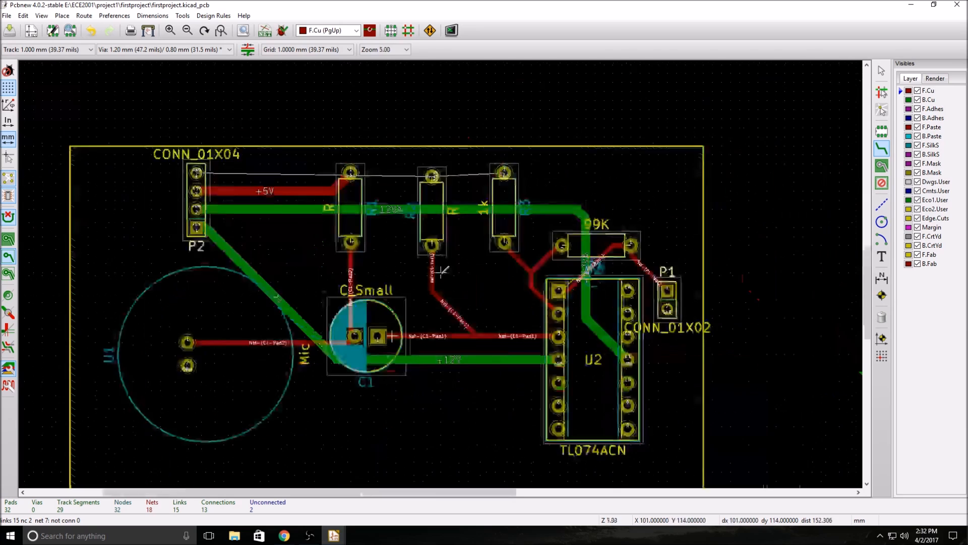
pyautogui.scroll(1, 441, 273)
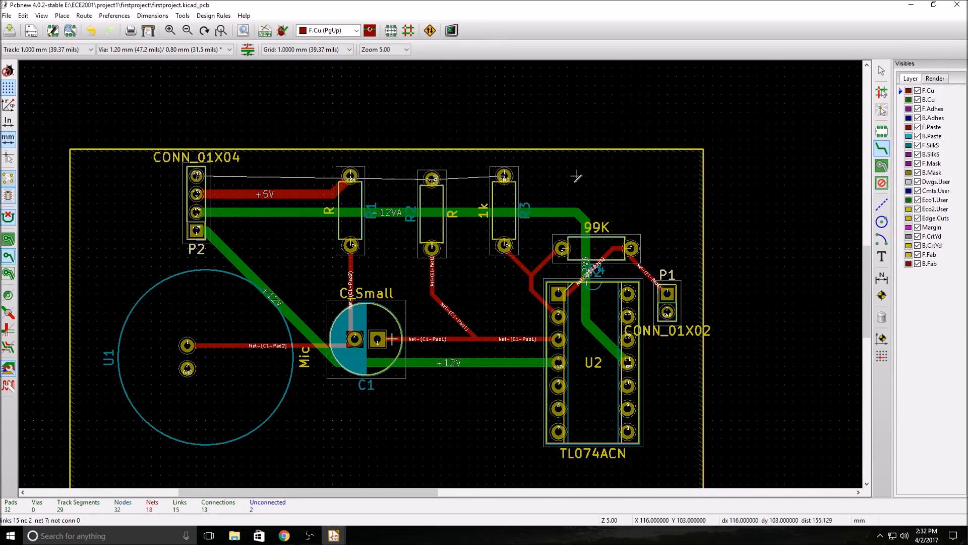
# Delete the B.Cu +12V and -12VA tracks between P2 and U2
pyautogui.press('Delete')
pyautogui.press('Delete')
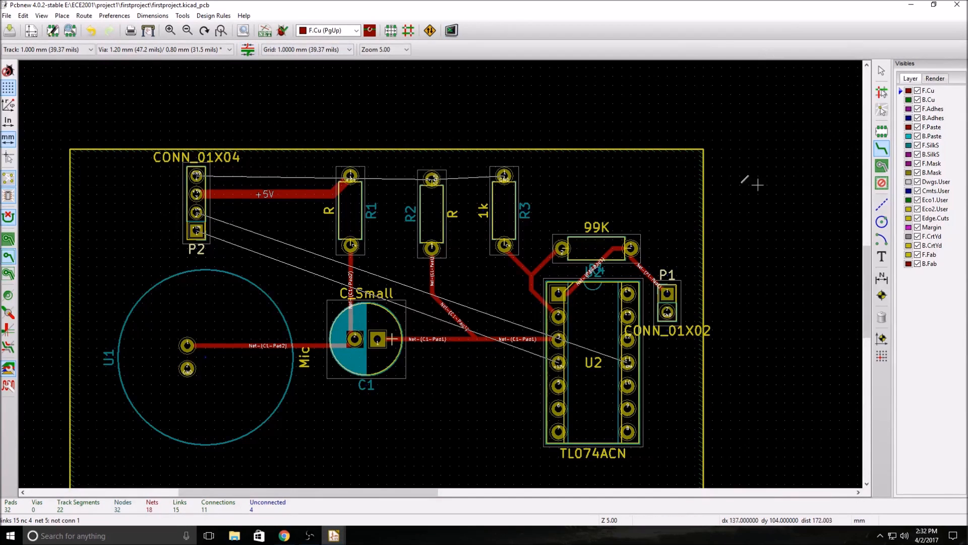
pyautogui.click(198, 230)
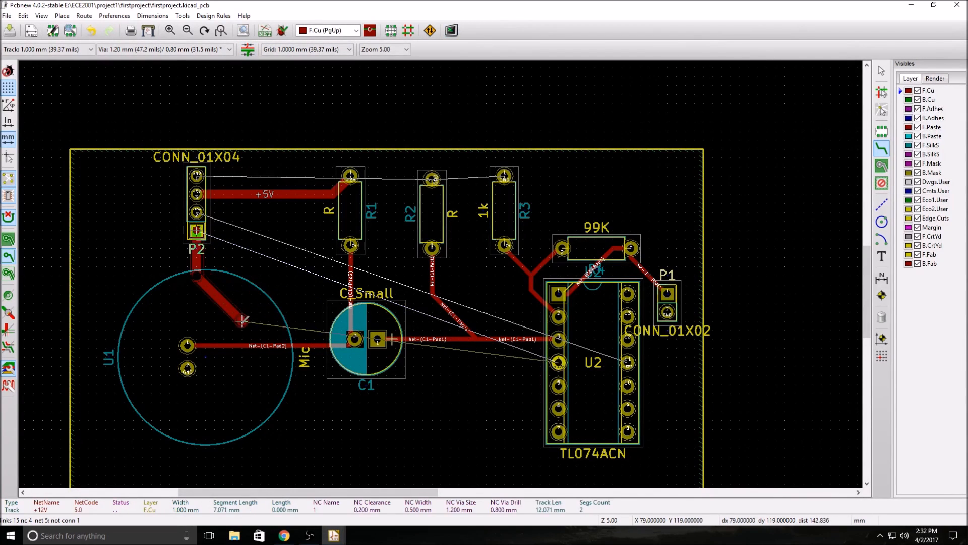
pyautogui.rightClick(241, 295)
pyautogui.click(286, 21)
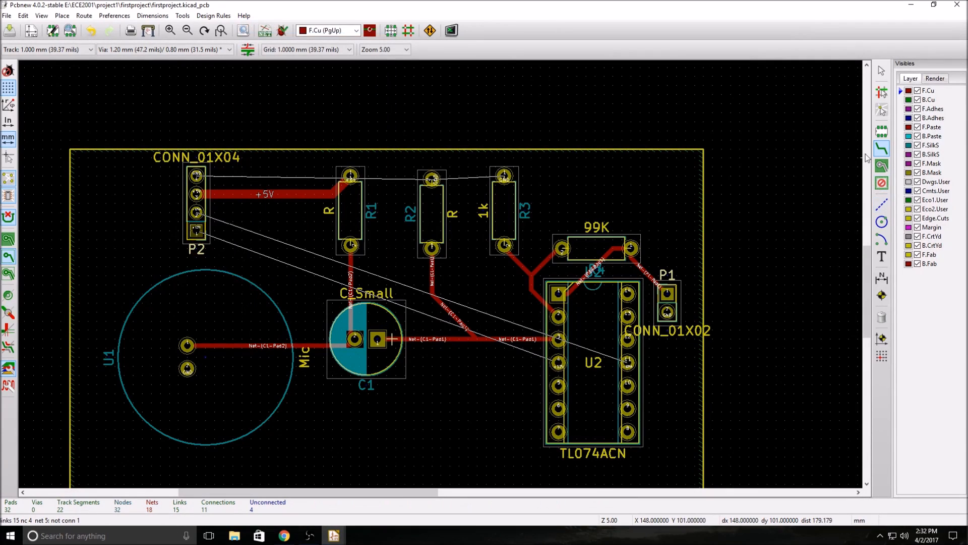
# Make B.Cu the active layer and try to route a 1 mm +12V track from P2's pad 1
pyautogui.click(928, 99)
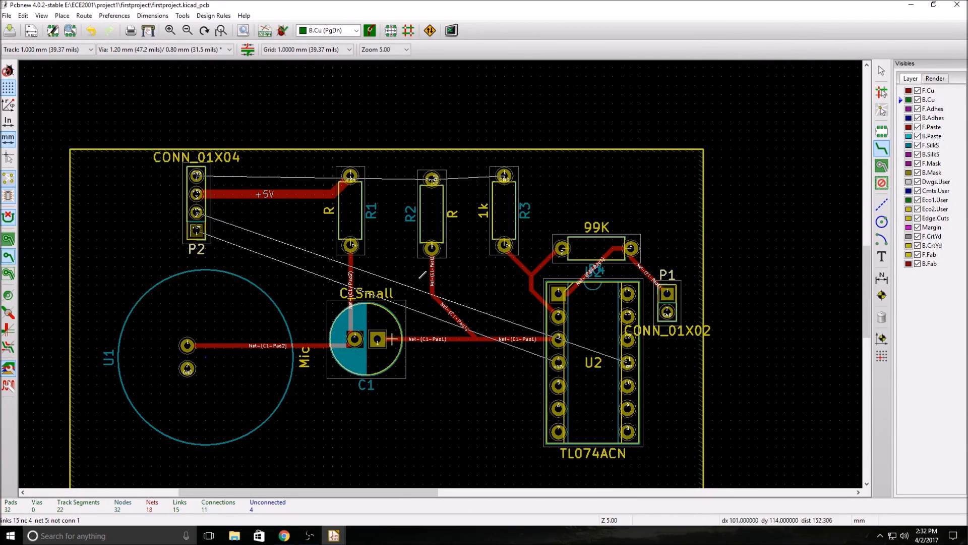
pyautogui.click(197, 230)
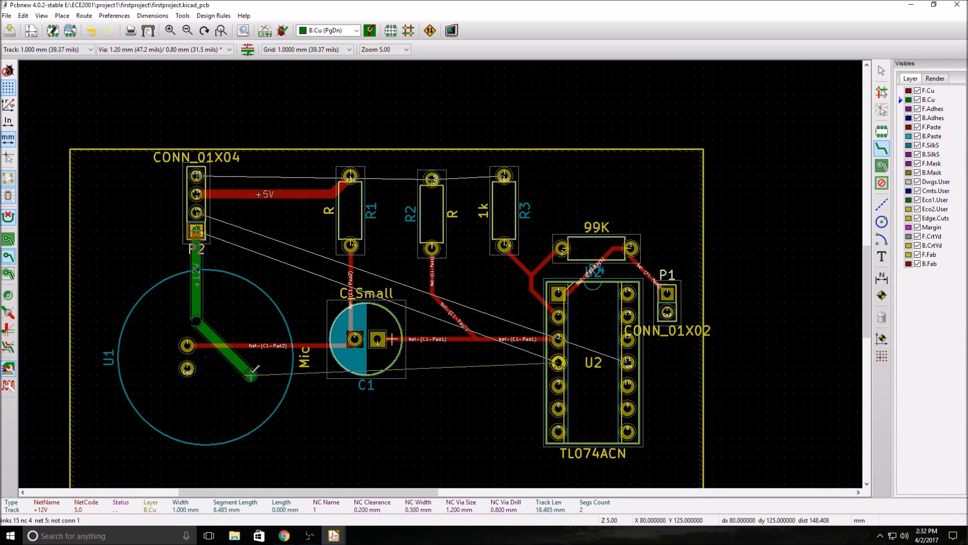
pyautogui.rightClick(250, 375)
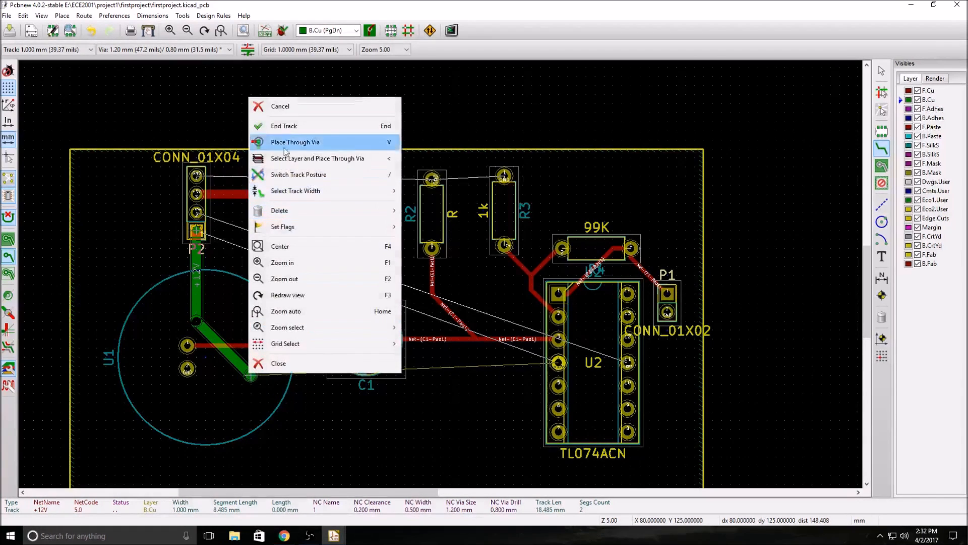
pyautogui.click(283, 112)
# Set the track width to 0.5 mm and route the B.Cu +12V track from P2's pad 1 through C1's outline to U2's pad 4
pyautogui.click(51, 50)
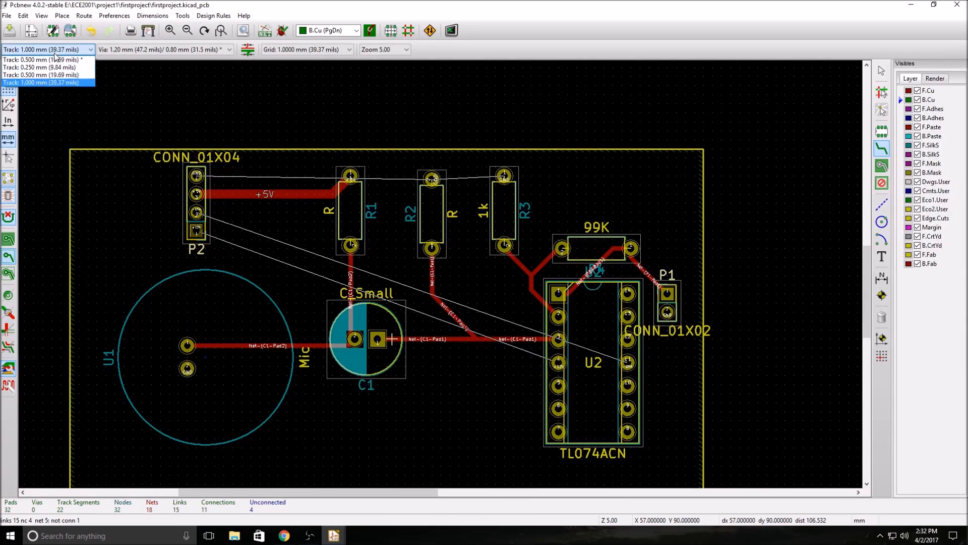
pyautogui.click(52, 78)
pyautogui.click(196, 231)
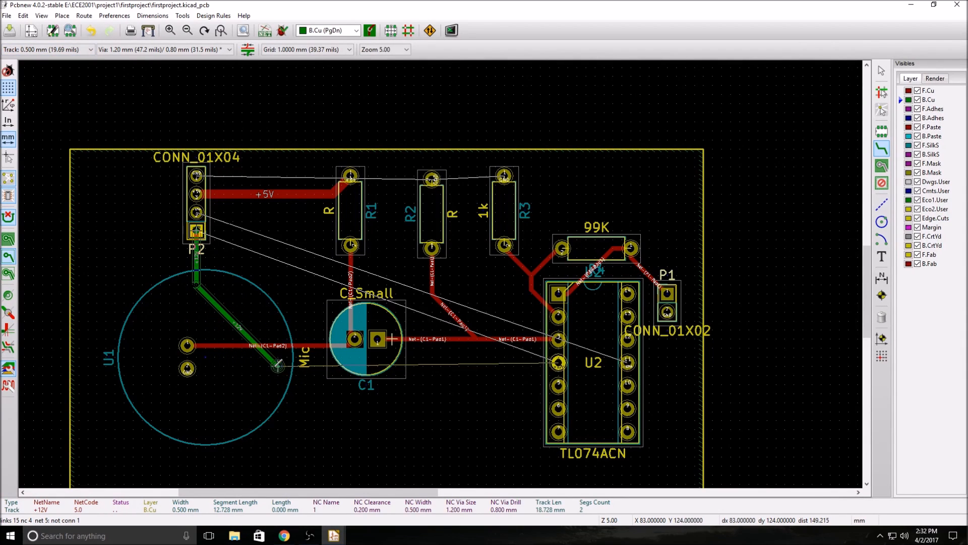
pyautogui.click(268, 366)
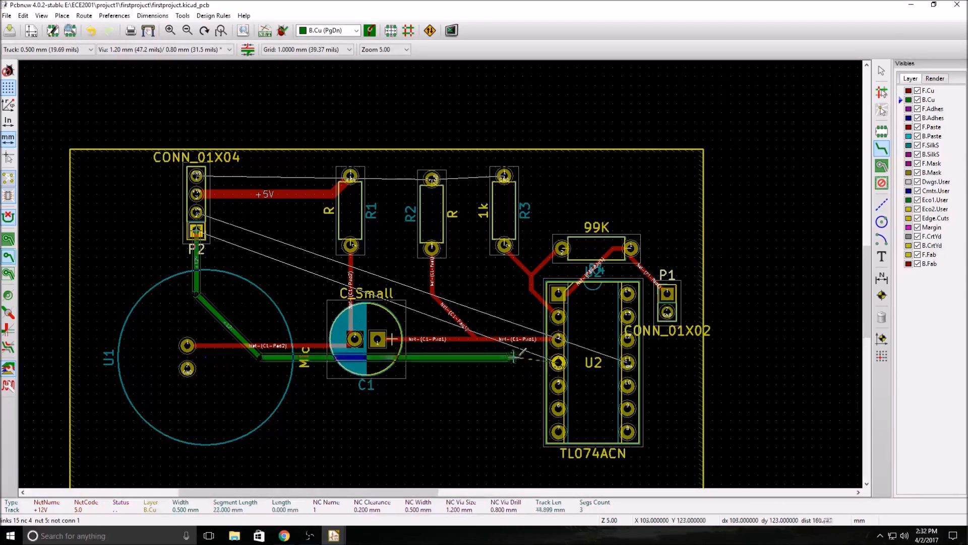
pyautogui.rightClick(558, 362)
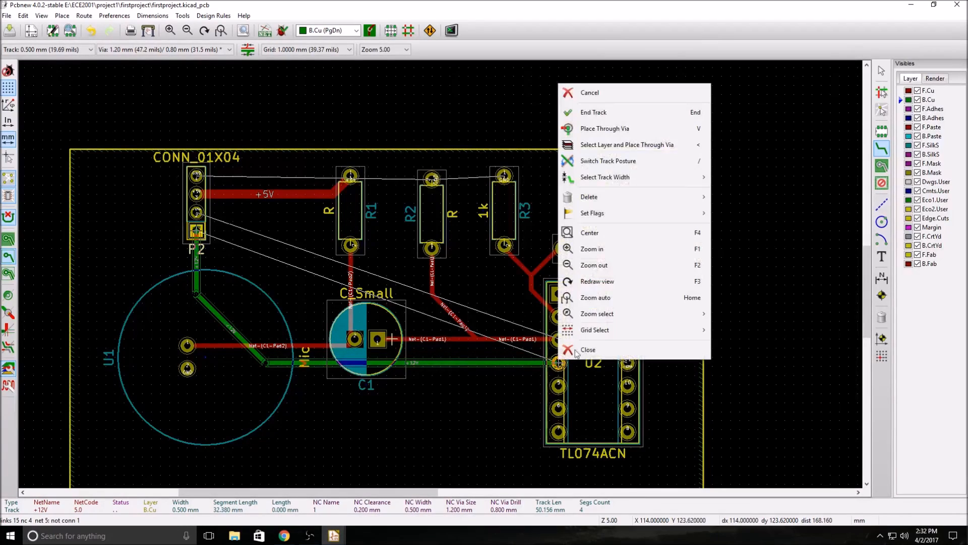
pyautogui.click(585, 112)
pyautogui.moveTo(196, 212); pyautogui.dragTo(189, 219)
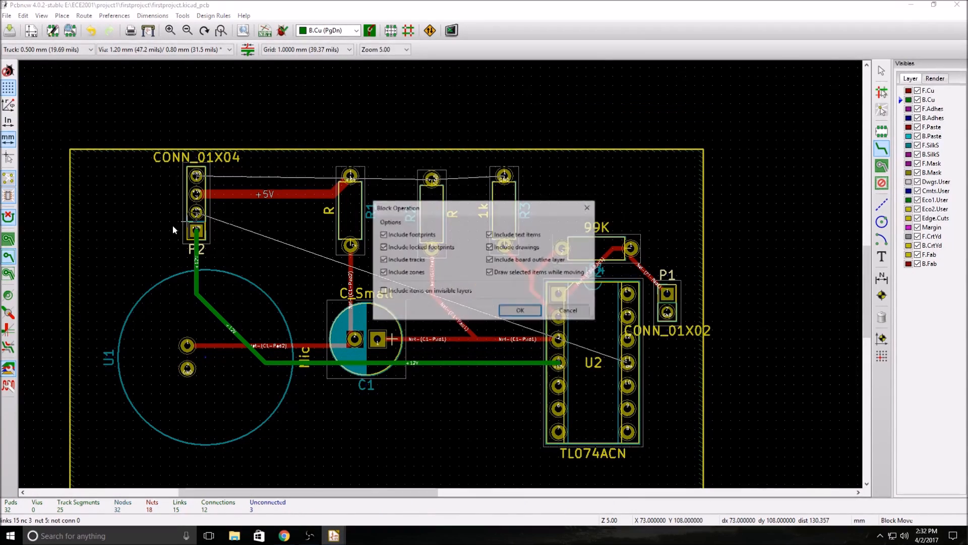
pyautogui.click(521, 311)
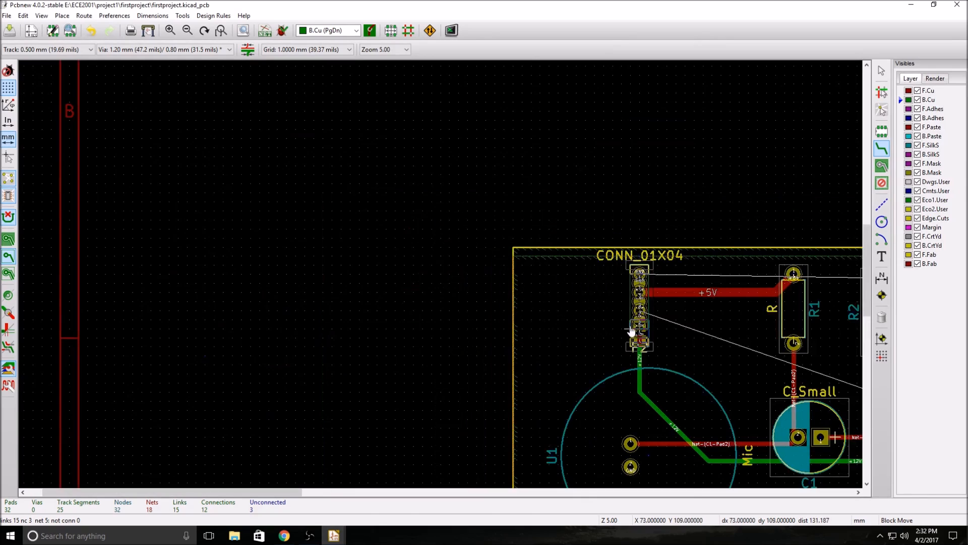
pyautogui.rightClick(632, 71)
pyautogui.click(658, 74)
# Try to route a 0.5 mm B.Cu -12VA track from P2's pad 2 outside the +12V track and below C1 towards U2's pad 11
pyautogui.scroll(-2, 736, 454)
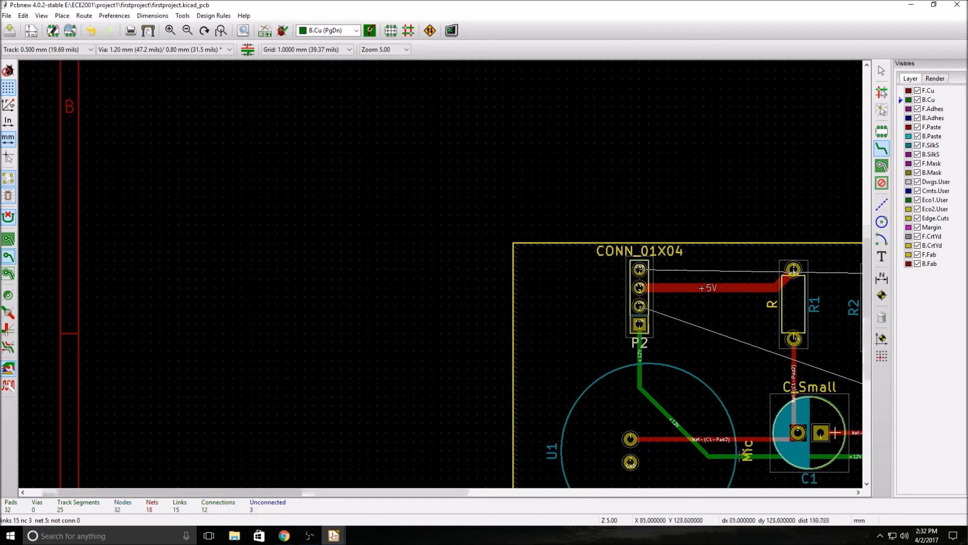
pyautogui.scroll(3, 416, 249)
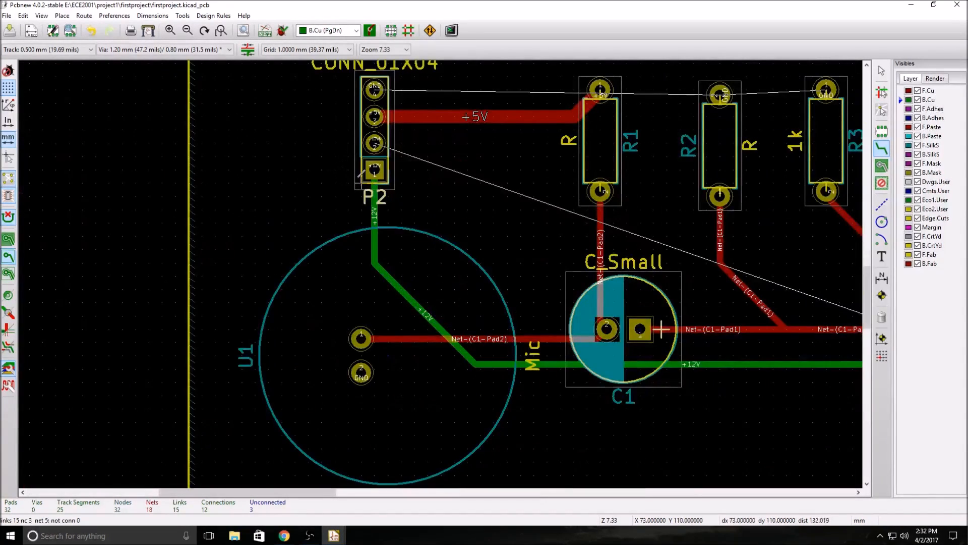
pyautogui.click(375, 142)
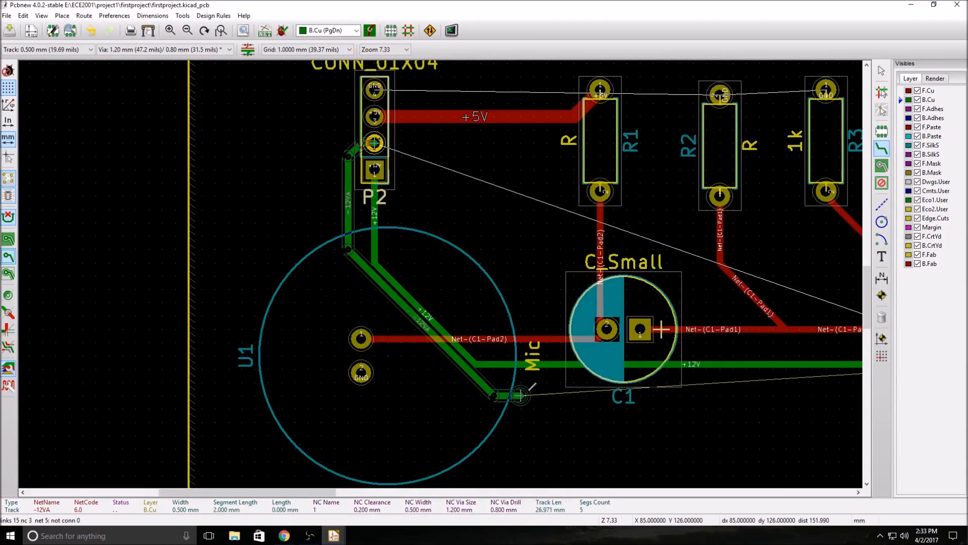
pyautogui.scroll(-3, 595, 377)
pyautogui.scroll(3, 534, 269)
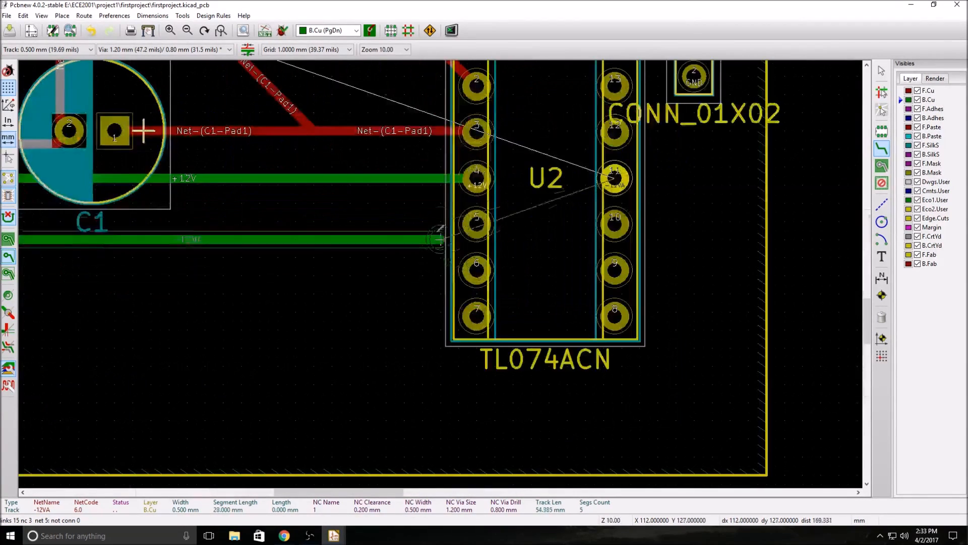
pyautogui.scroll(3, 504, 203)
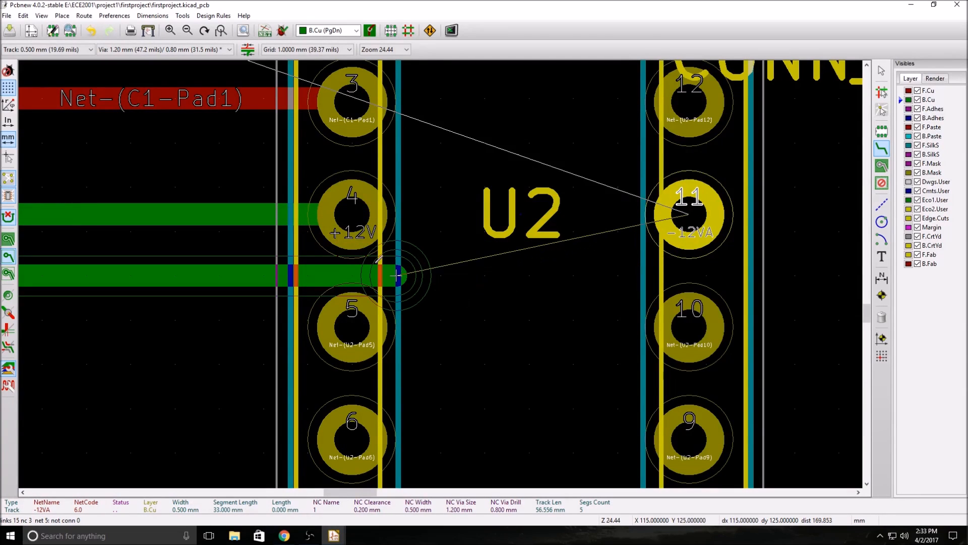
pyautogui.scroll(-6, 399, 274)
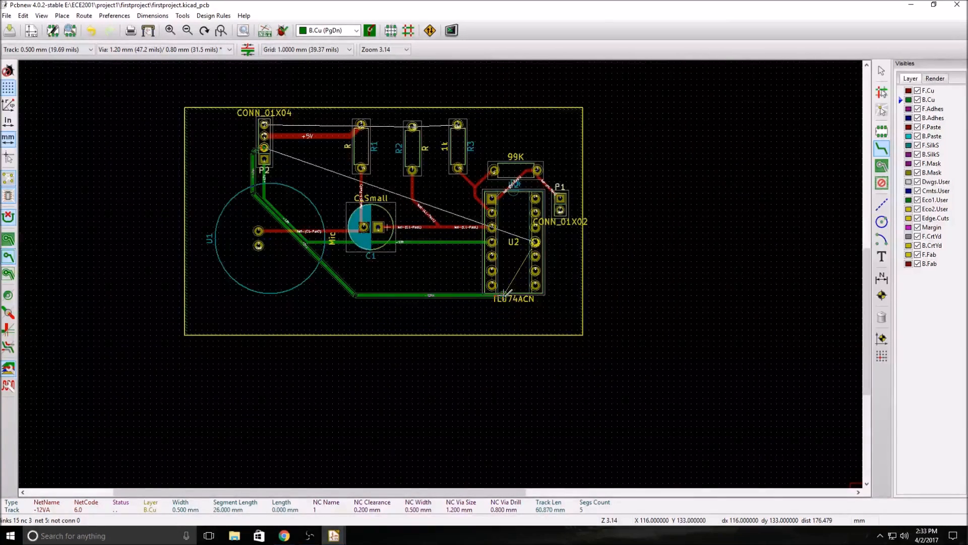
pyautogui.scroll(1, 500, 292)
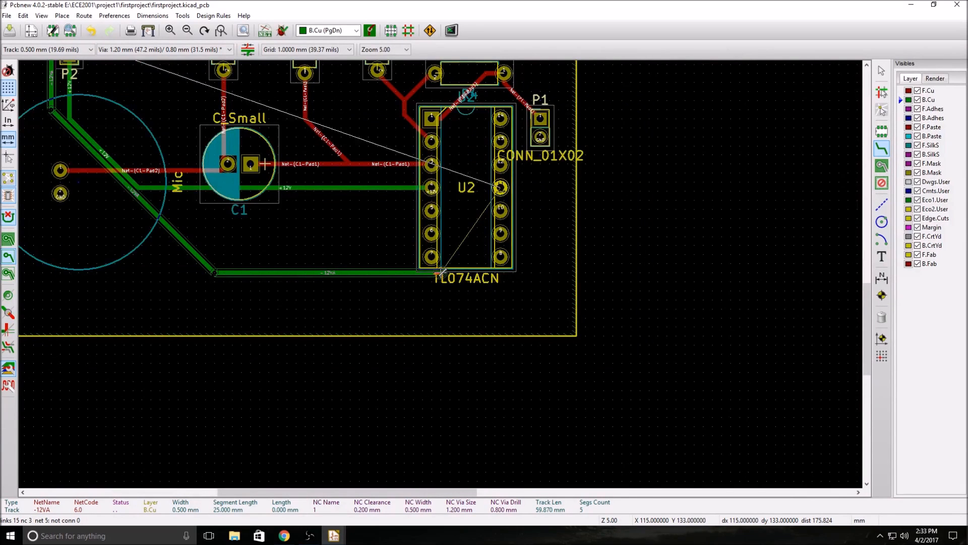
pyautogui.click(440, 282)
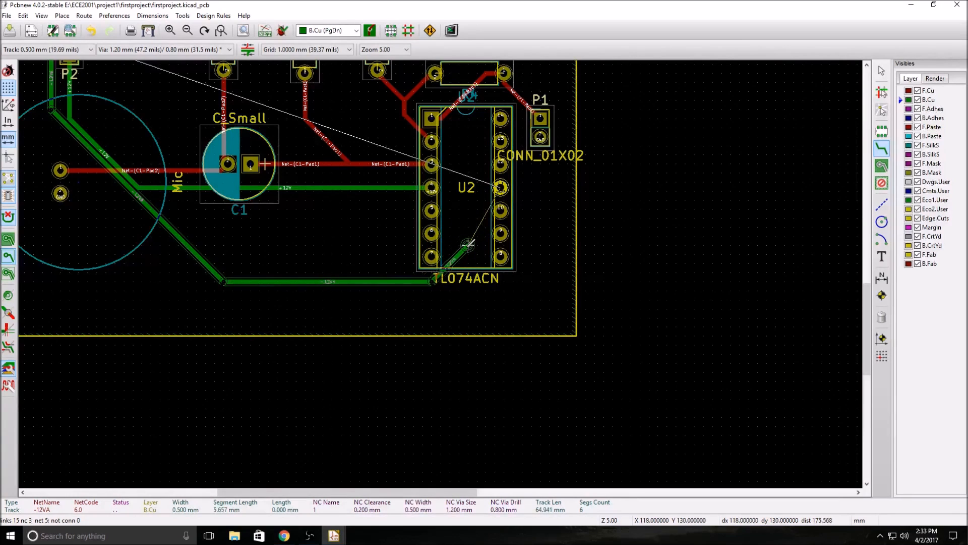
# Cancel the -12VA routing and delete its unfinished B.Cu track segments
pyautogui.press('Escape')
pyautogui.rightClick(216, 248)
pyautogui.click(246, 277)
pyautogui.scroll(1, 168, 256)
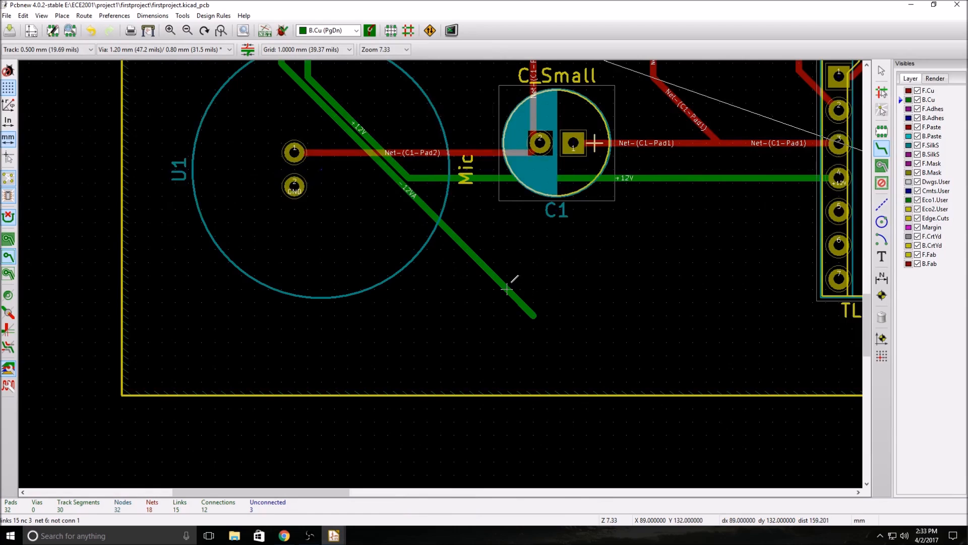
pyautogui.press('Delete')
pyautogui.scroll(-2, 499, 280)
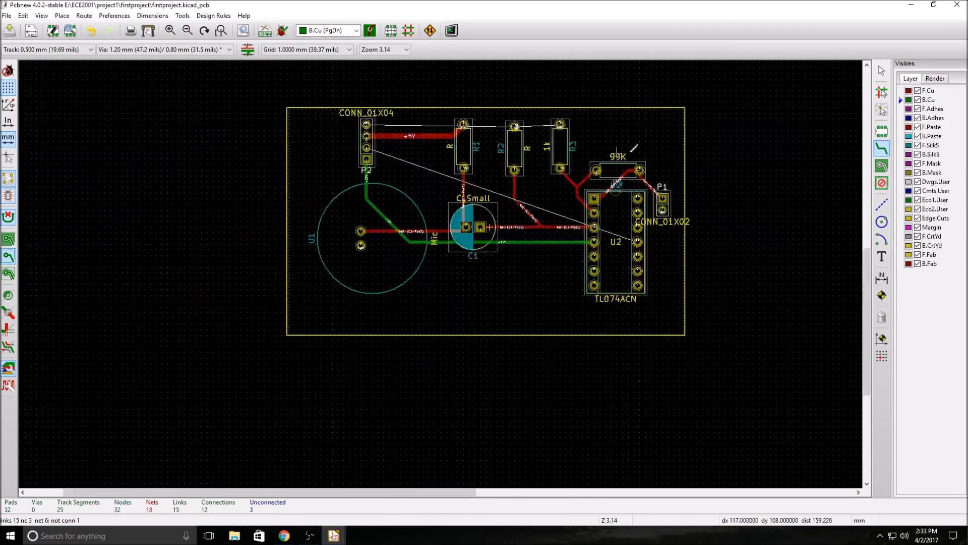
# Route a 0.5 mm B.Cu -12VA track from P2's pad 2, below C1 and between U2's pin rows, to U2's pad 11
pyautogui.click(366, 146)
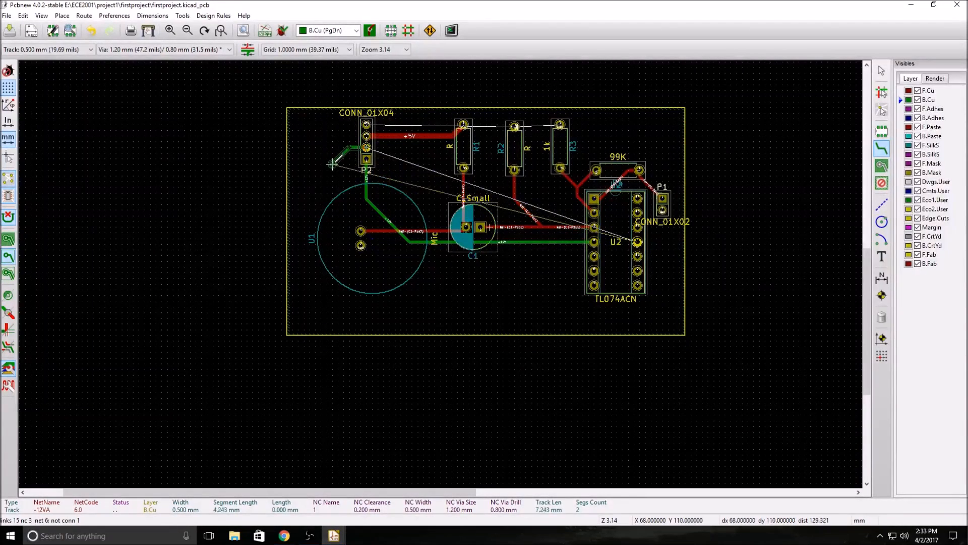
pyautogui.click(356, 148)
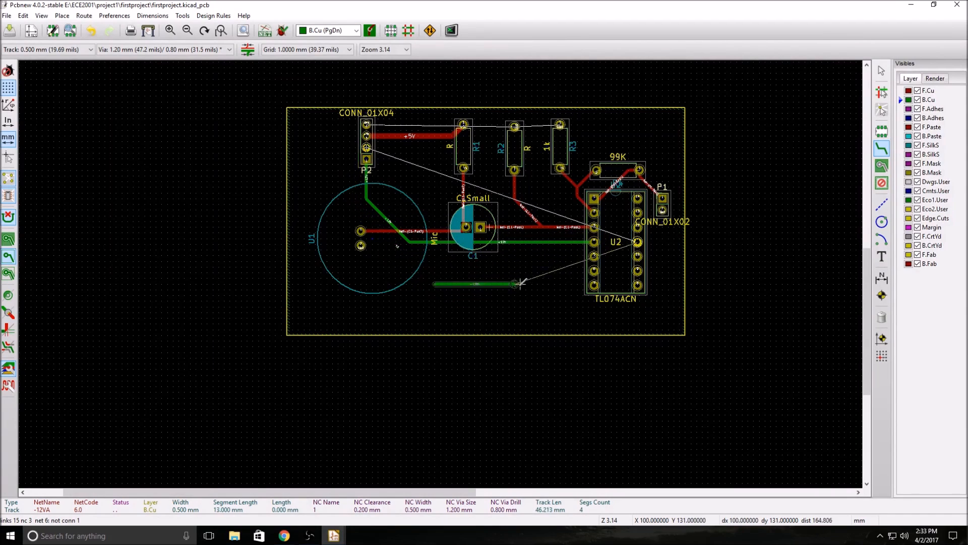
pyautogui.scroll(-3, 574, 250)
pyautogui.scroll(4, 460, 263)
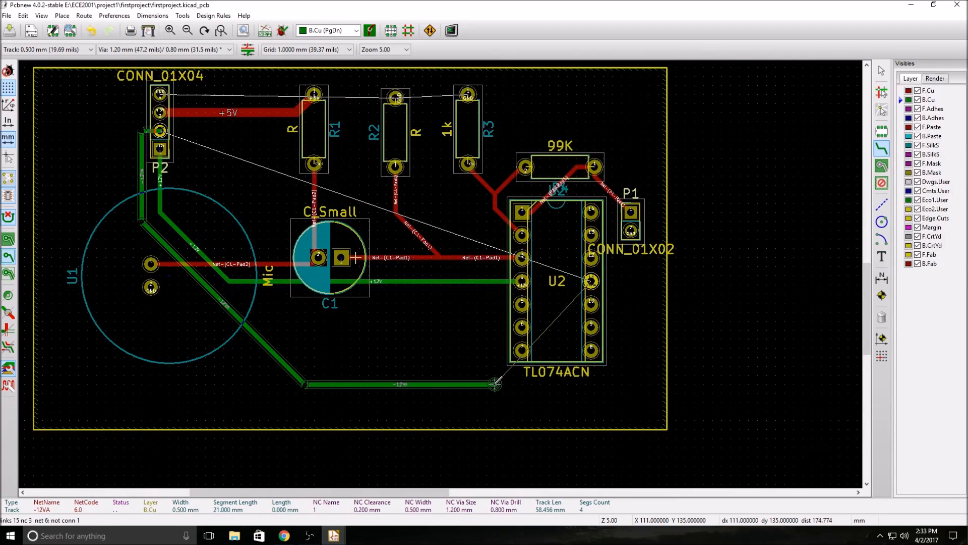
pyautogui.click(529, 375)
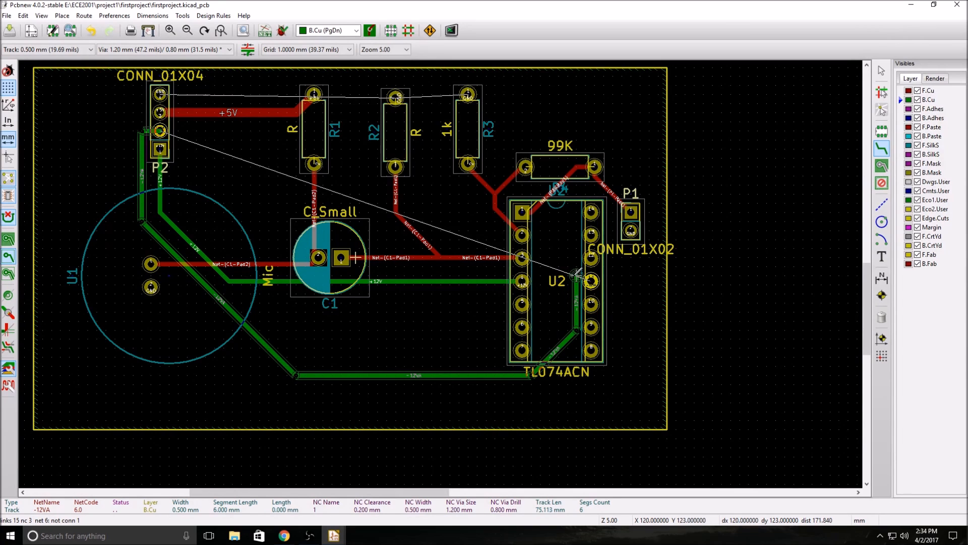
pyautogui.rightClick(591, 278)
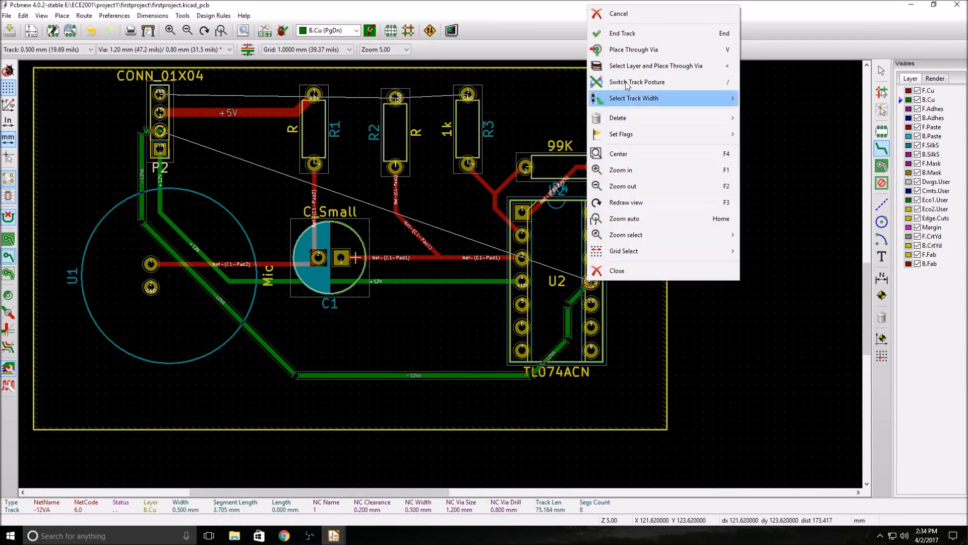
pyautogui.click(620, 33)
# Run the design rules check on the routed board and close the DRC dialog
pyautogui.scroll(1, 459, 238)
pyautogui.scroll(-1, 442, 273)
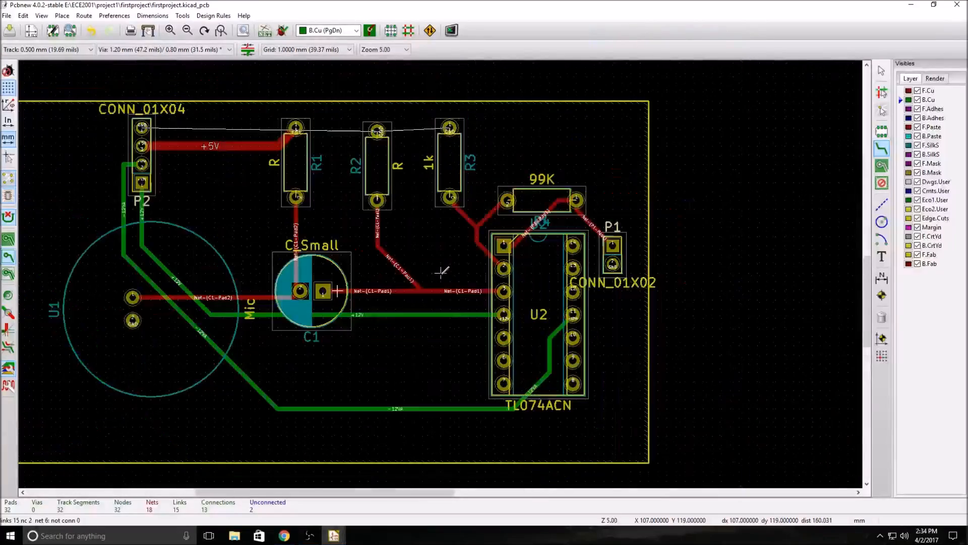
pyautogui.scroll(-1, 441, 272)
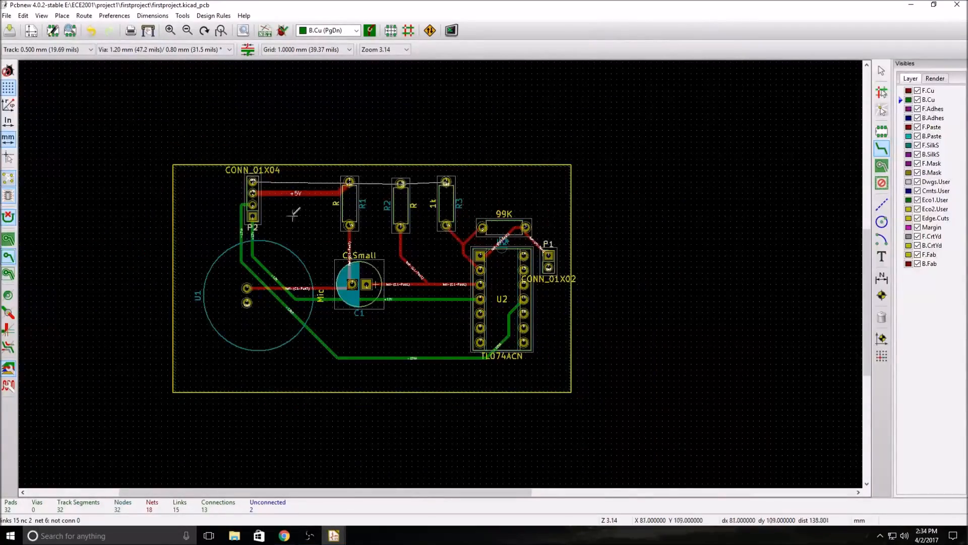
pyautogui.scroll(1, 293, 213)
pyautogui.scroll(1, 444, 253)
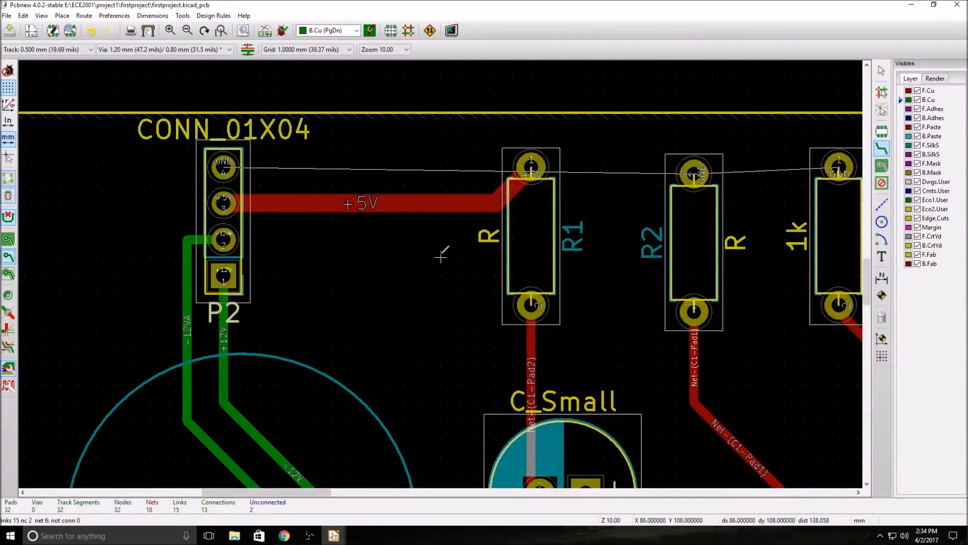
pyautogui.scroll(-2, 440, 257)
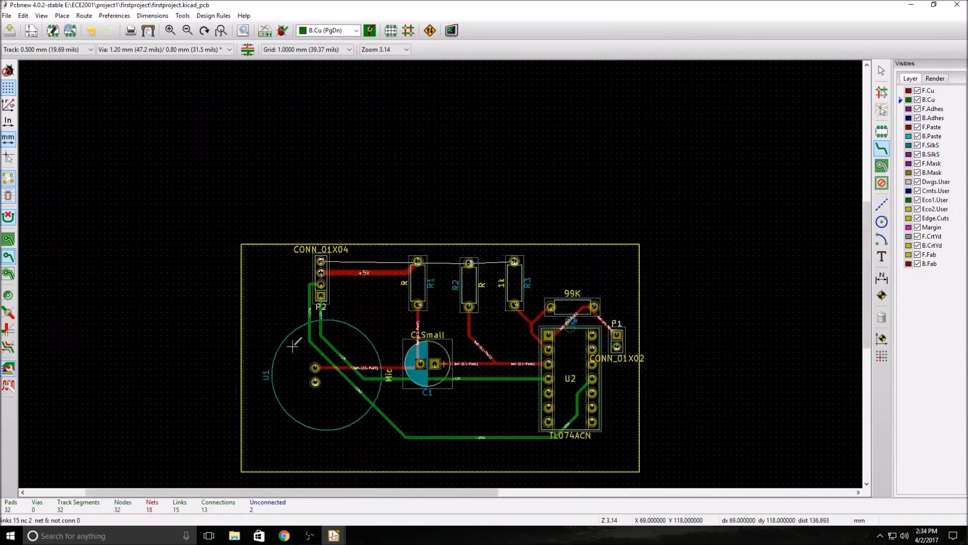
pyautogui.click(283, 31)
pyautogui.click(619, 193)
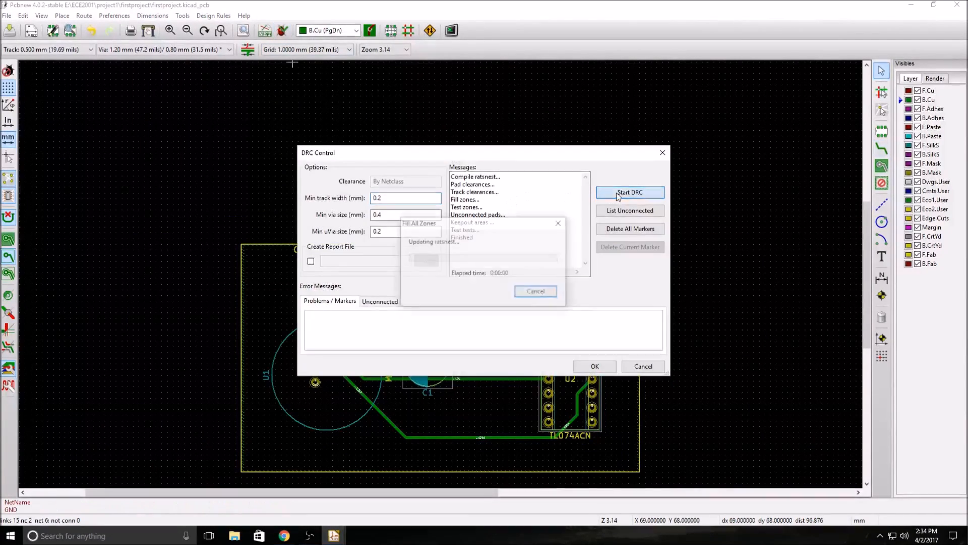
pyautogui.click(588, 366)
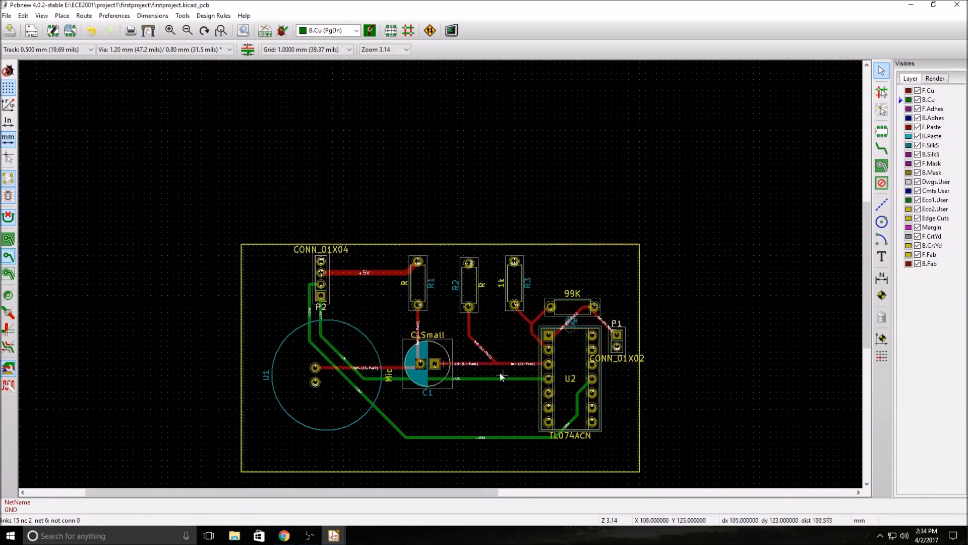
# Examine the board's back copper tracks and pads in the 3D viewer
pyautogui.scroll(2, 507, 385)
pyautogui.scroll(-1, 412, 218)
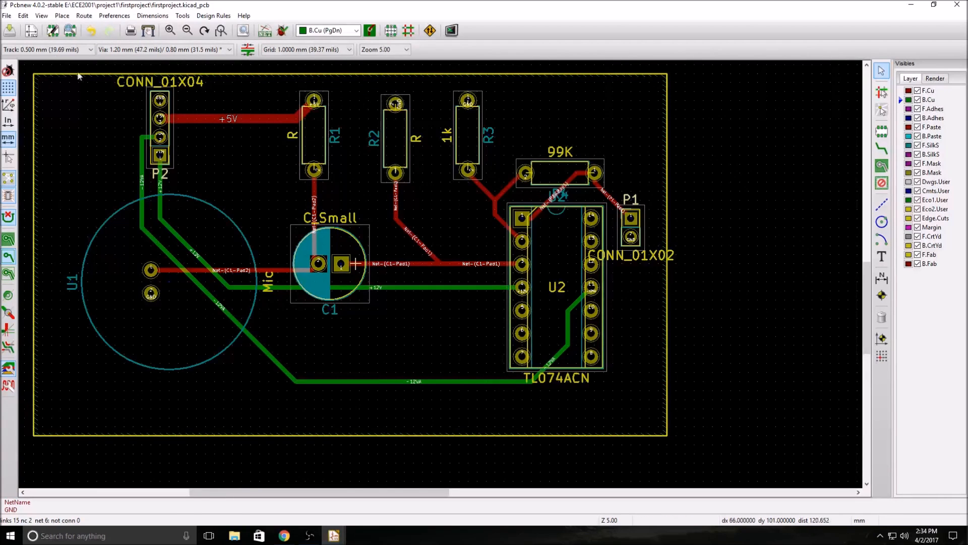
pyautogui.click(7, 16)
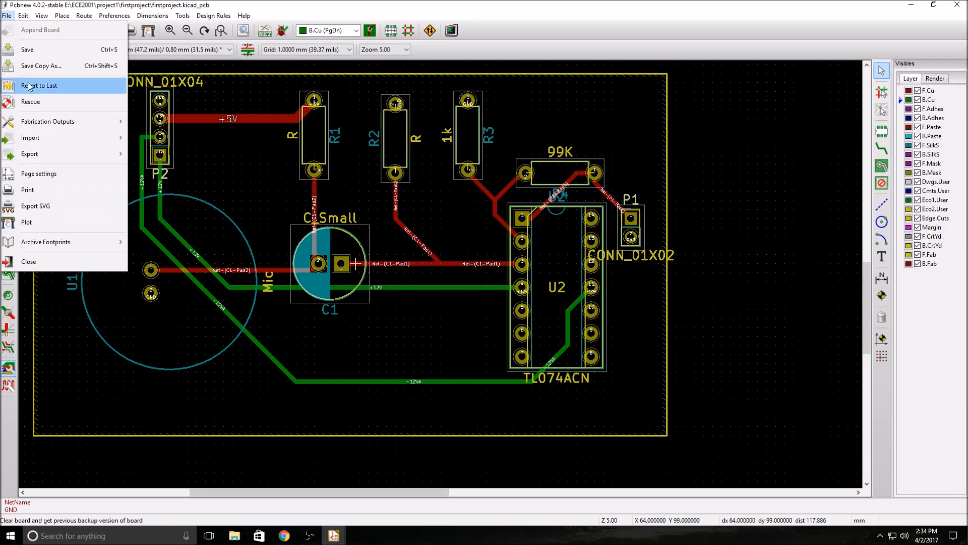
pyautogui.moveTo(41, 15)
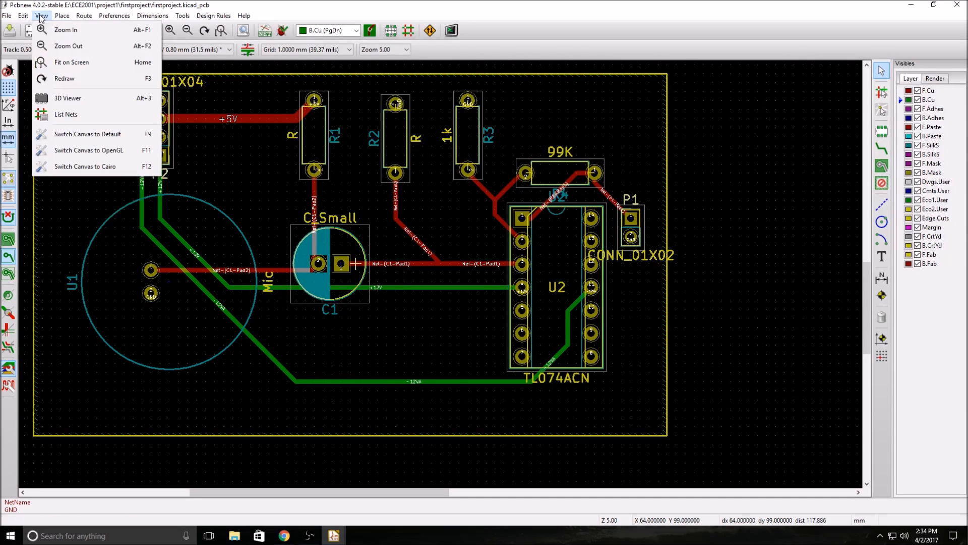
pyautogui.click(65, 98)
pyautogui.moveTo(452, 341); pyautogui.dragTo(432, 334)
pyautogui.scroll(2, 494, 166)
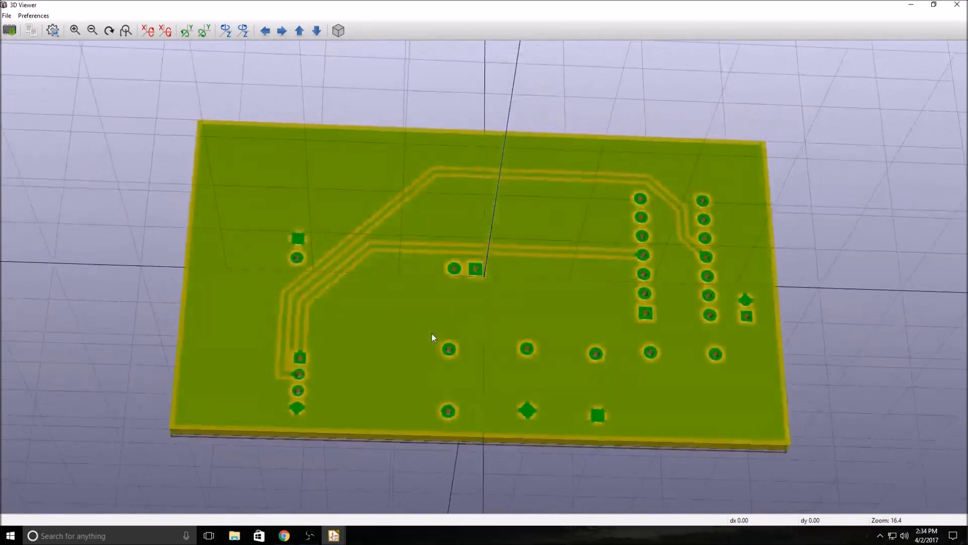
pyautogui.moveTo(393, 340); pyautogui.dragTo(402, 372)
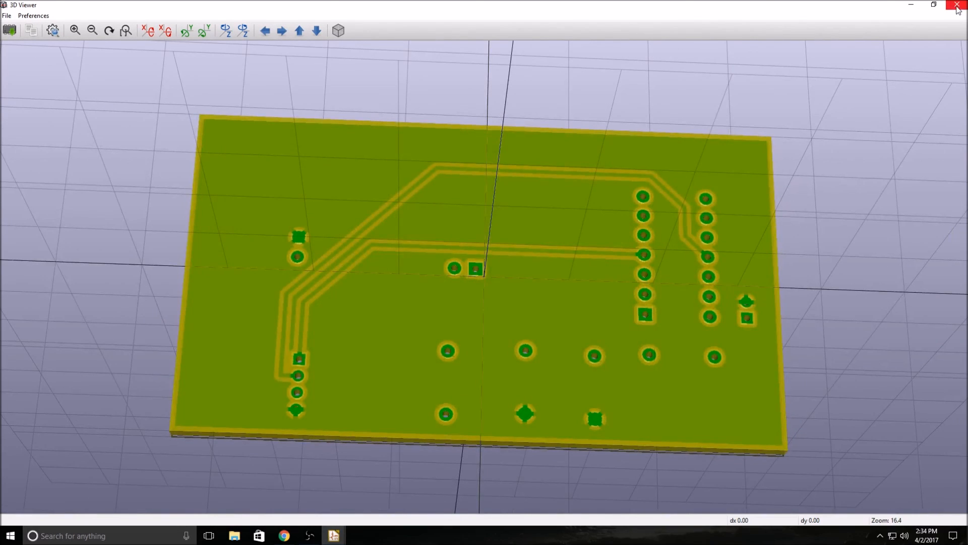
# Reopen the 3D view and examine the board's front copper tracks, pads and silkscreen labels, and close the view
pyautogui.click(955, 9)
pyautogui.scroll(2, 342, 279)
pyautogui.scroll(-2, 353, 242)
pyautogui.scroll(2, 373, 200)
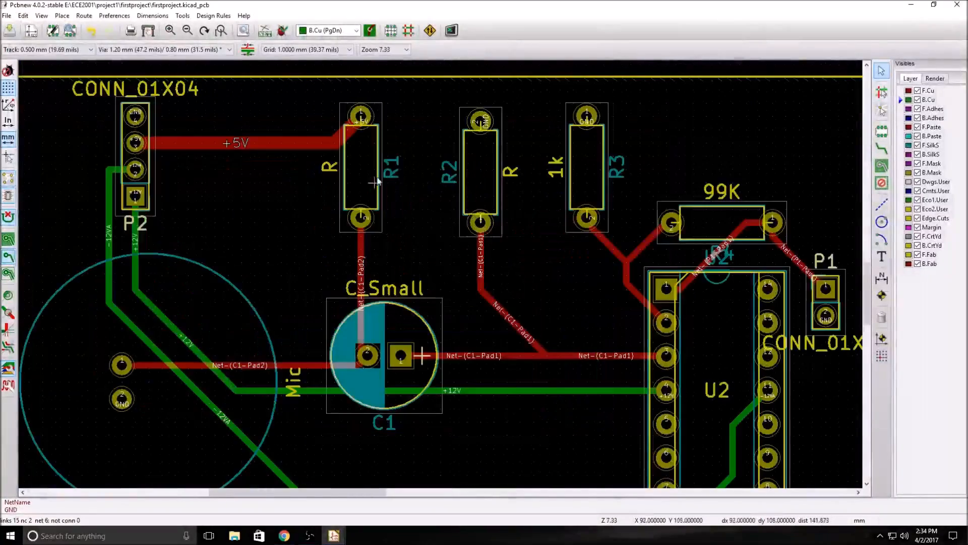
pyautogui.click(41, 15)
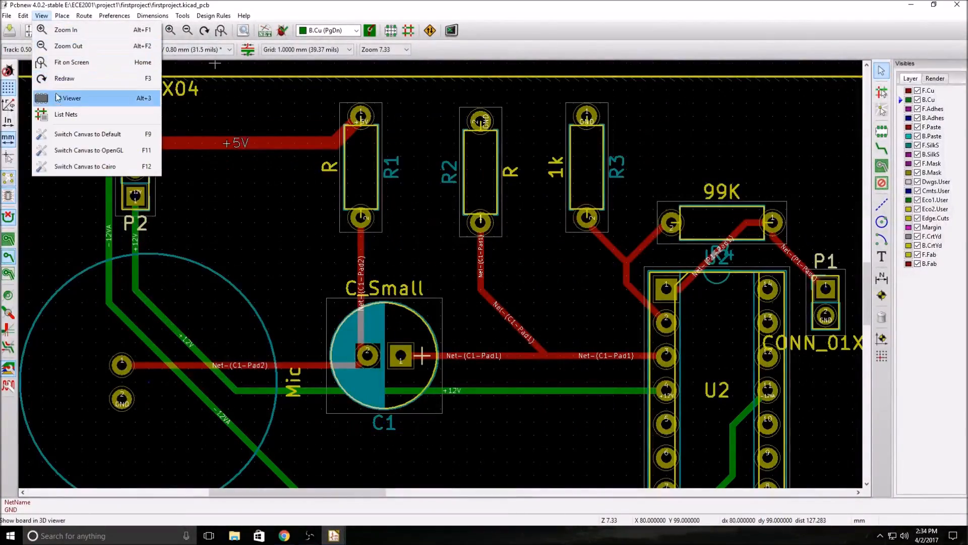
pyautogui.click(57, 96)
pyautogui.moveTo(445, 283); pyautogui.dragTo(486, 238)
pyautogui.scroll(4, 518, 262)
pyautogui.scroll(-2, 748, 236)
pyautogui.scroll(3, 878, 197)
pyautogui.scroll(-3, 851, 250)
pyautogui.scroll(3, 845, 239)
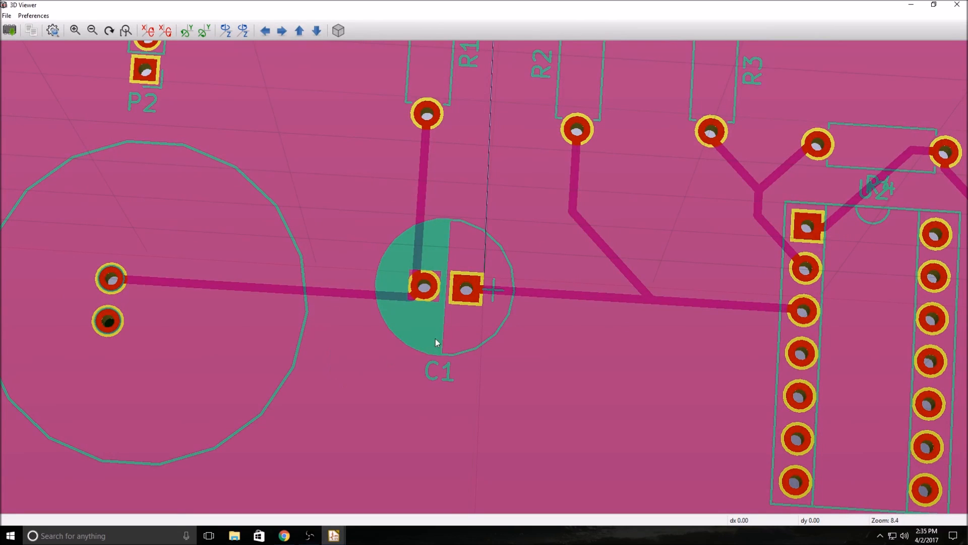
pyautogui.scroll(-4, 394, 273)
pyautogui.scroll(2, 508, 248)
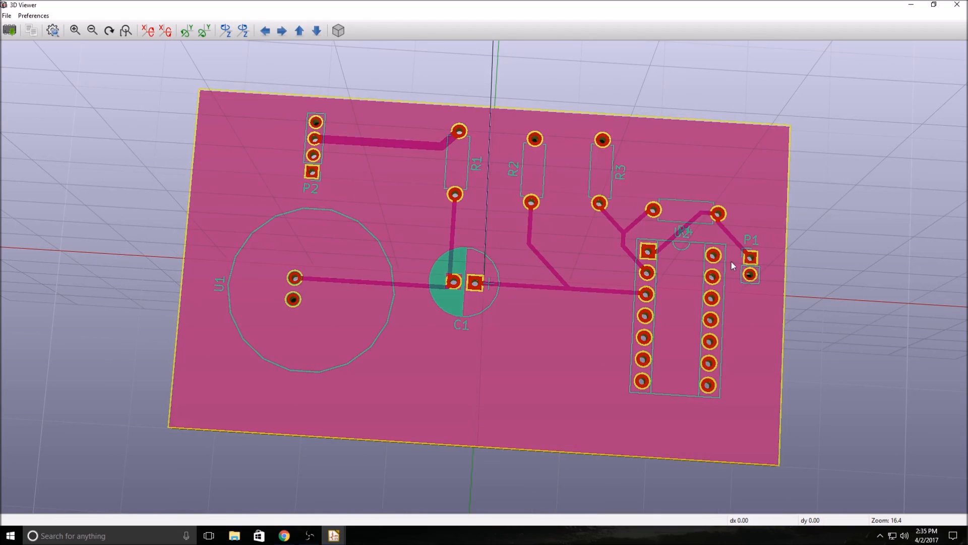
pyautogui.click(957, 5)
# Move the R4 reference text away from U2's label to above the resistor, beside its 99K value
pyautogui.scroll(2, 813, 186)
pyautogui.scroll(-1, 343, 351)
pyautogui.scroll(2, 368, 310)
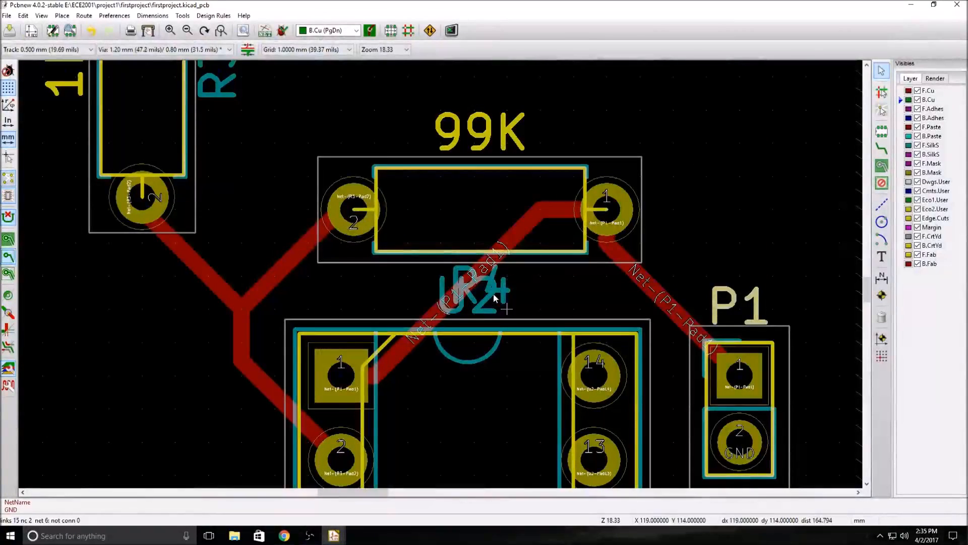
pyautogui.click(504, 291)
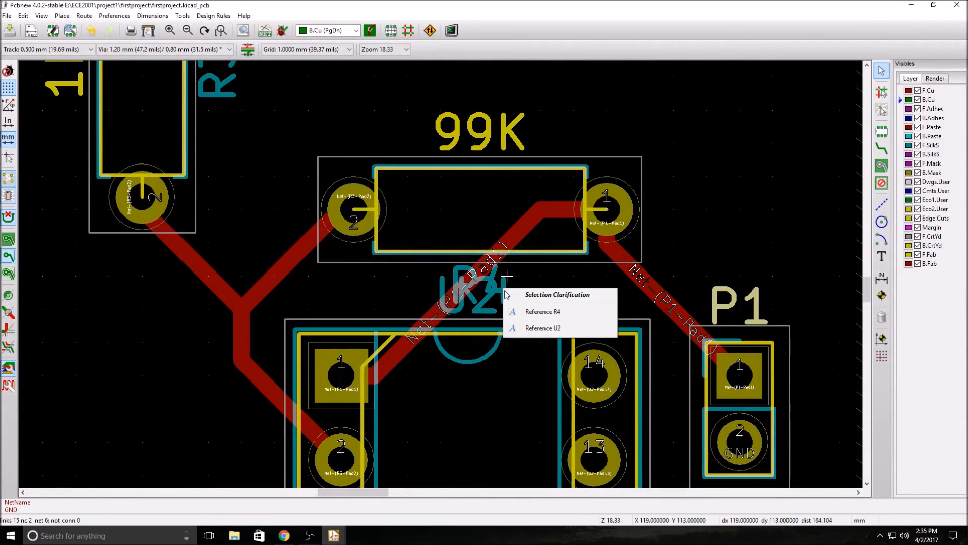
pyautogui.click(531, 317)
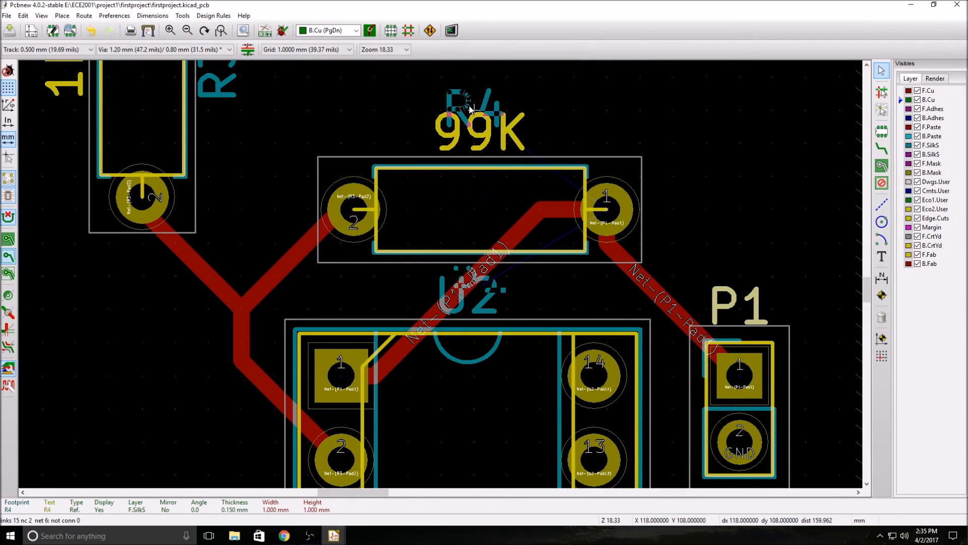
pyautogui.click(480, 132)
# Change U2's reference text above the chip to OpAmp
pyautogui.scroll(-1, 454, 282)
pyautogui.scroll(-2, 505, 235)
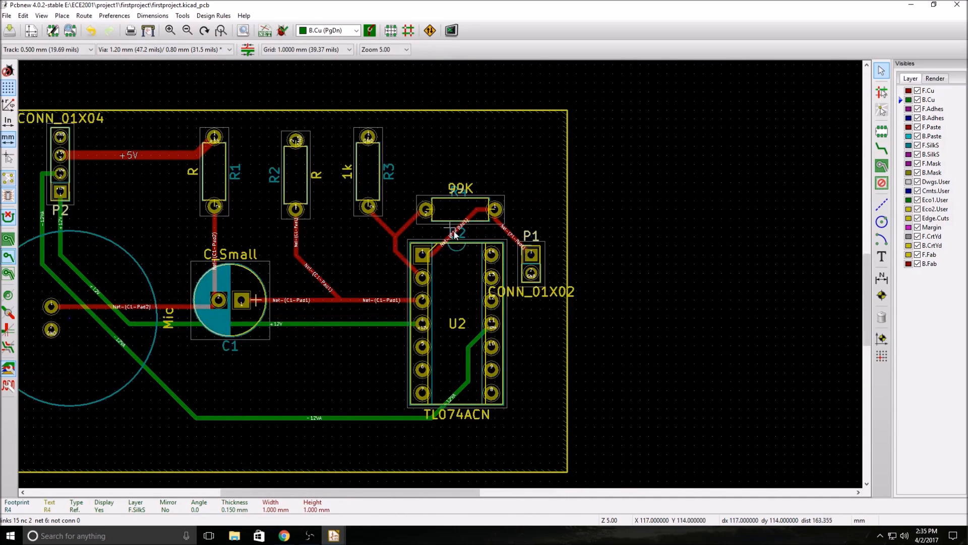
pyautogui.scroll(2, 465, 231)
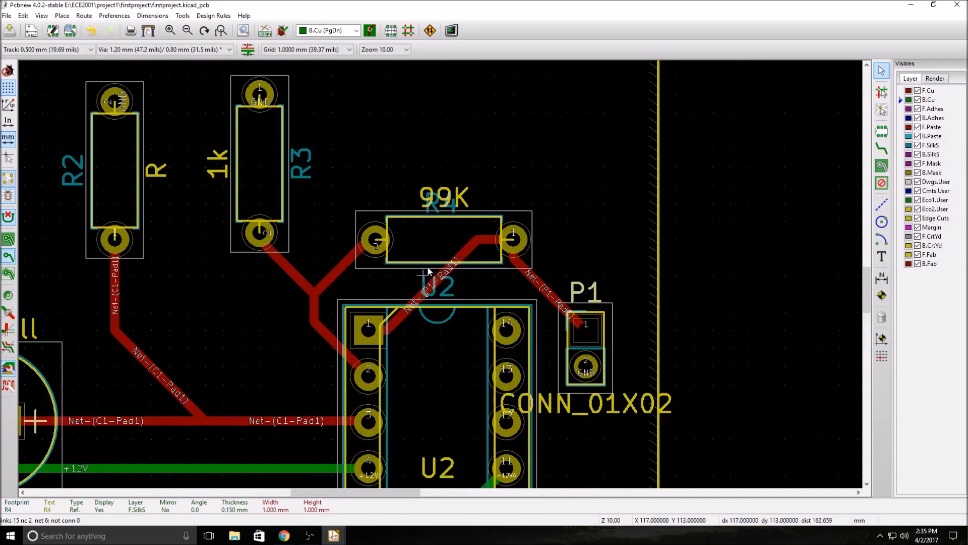
pyautogui.doubleClick(432, 292)
pyautogui.click(463, 327)
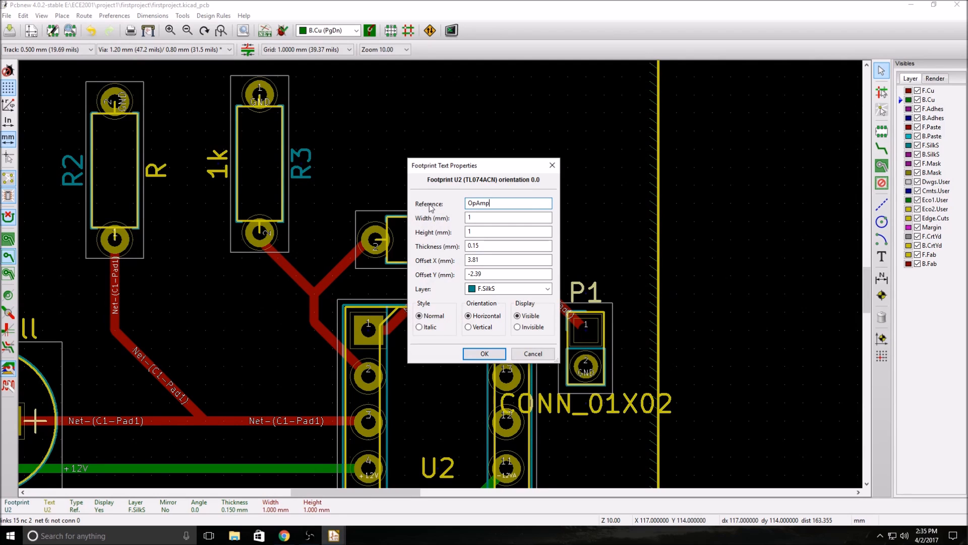
pyautogui.click(484, 354)
# Add the text ECE2001 on the F.SilkS layer and place it near the board's lower-left corner, below U1
pyautogui.scroll(2, 461, 335)
pyautogui.scroll(1, 474, 210)
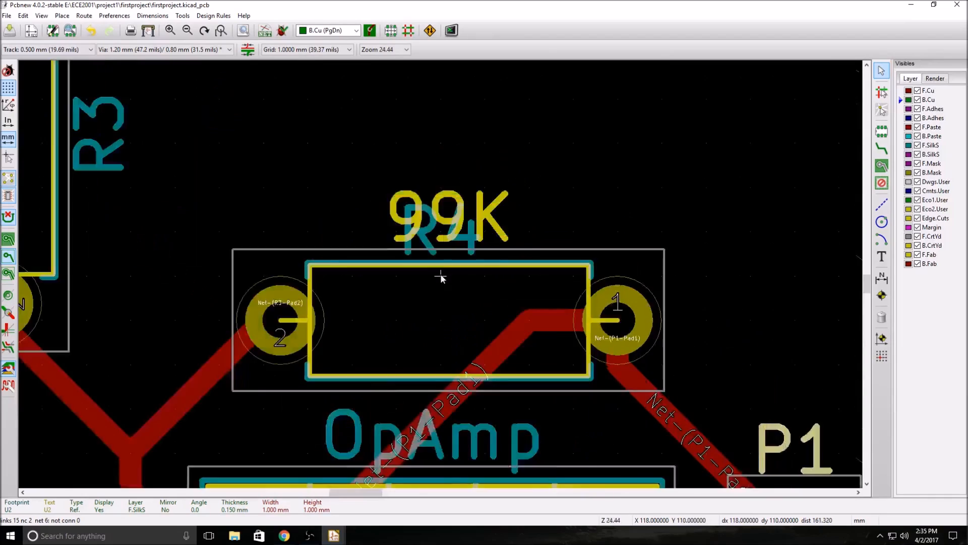
pyautogui.scroll(-3, 441, 276)
pyautogui.scroll(-4, 426, 381)
pyautogui.scroll(2, 306, 303)
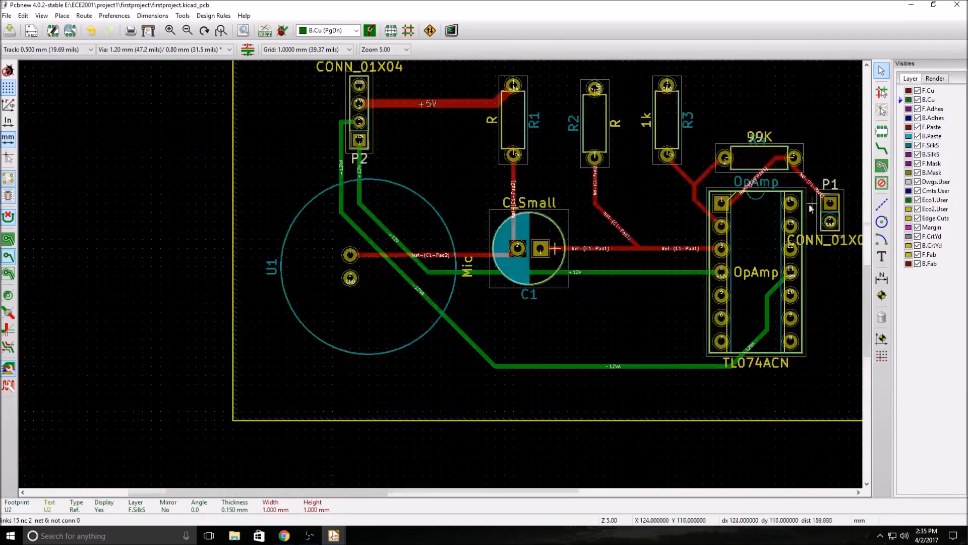
pyautogui.scroll(-2, 441, 276)
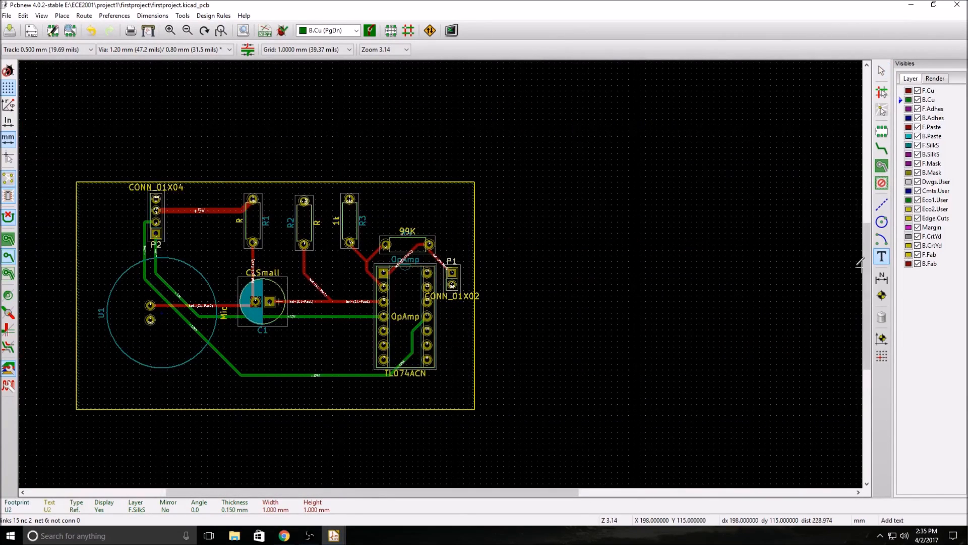
pyautogui.scroll(2, 222, 363)
pyautogui.click(396, 248)
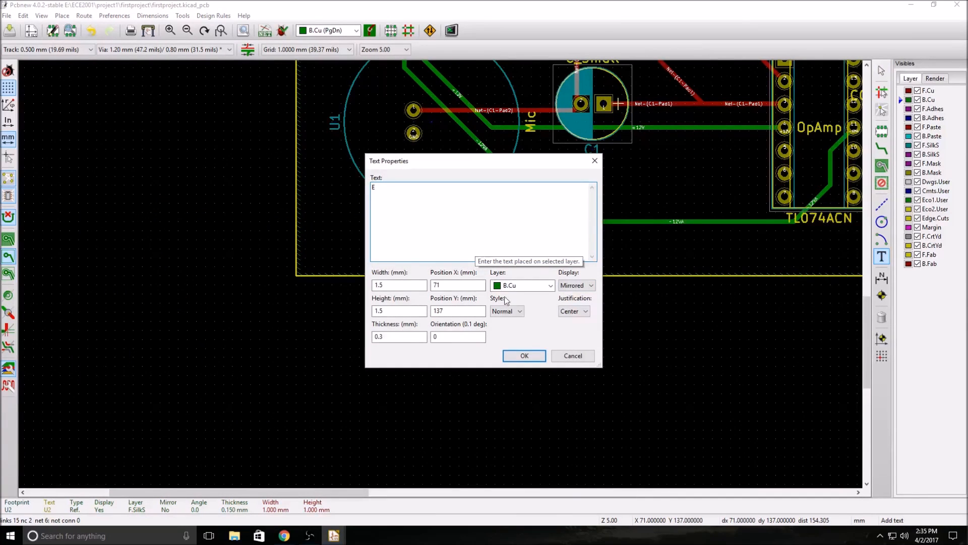
pyautogui.click(520, 286)
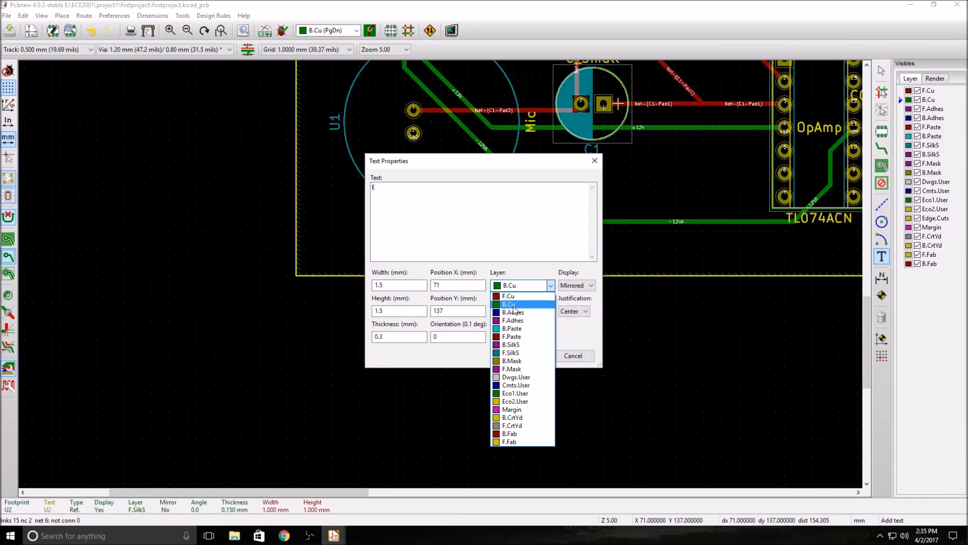
pyautogui.click(510, 353)
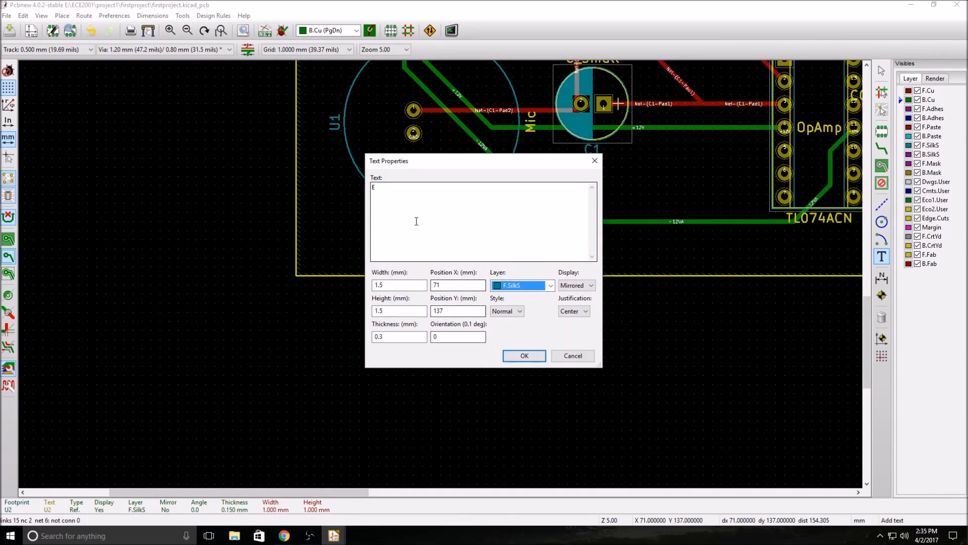
pyautogui.click(412, 201)
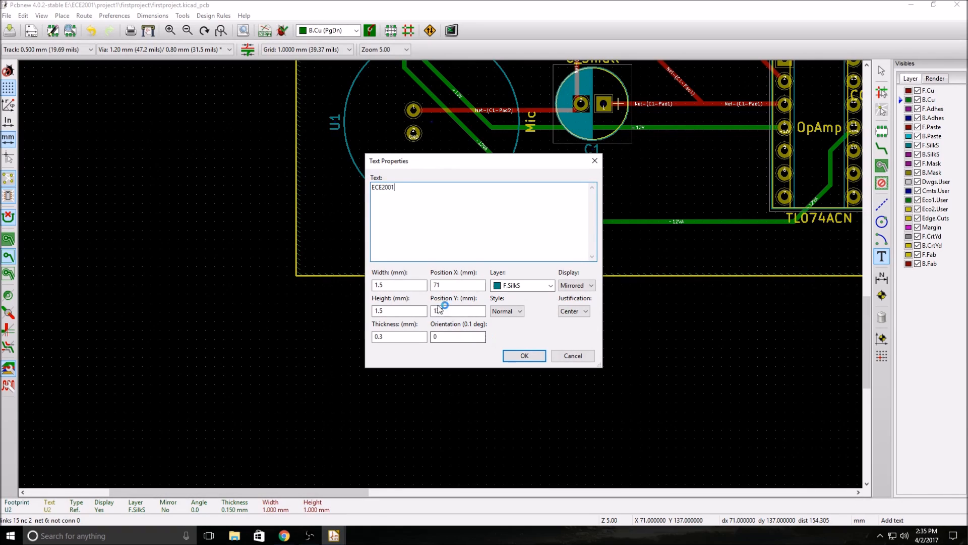
pyautogui.click(523, 355)
pyautogui.rightClick(360, 249)
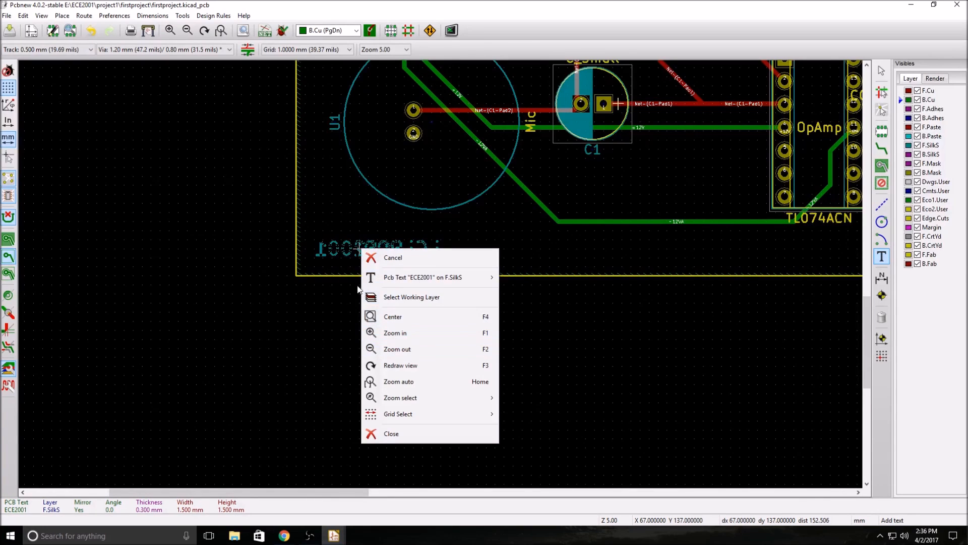
pyautogui.click(343, 253)
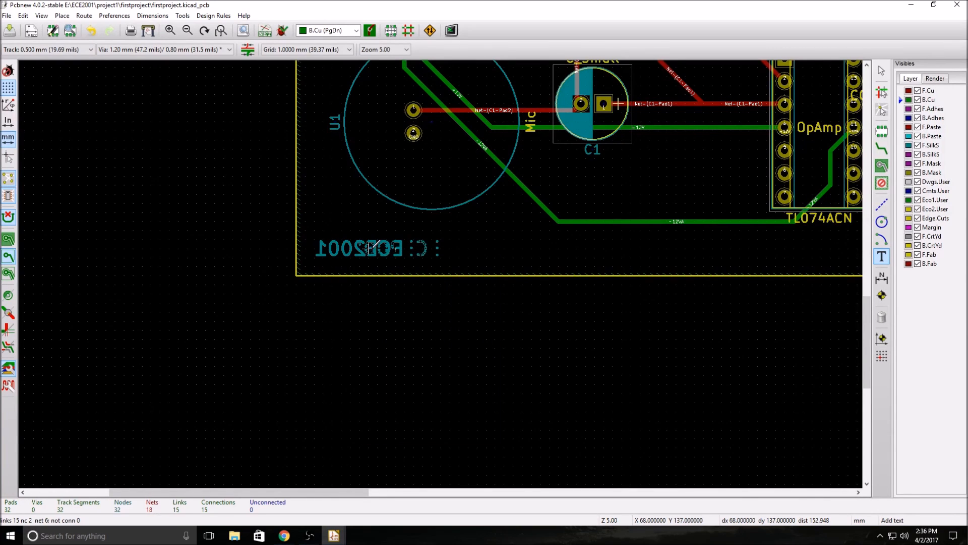
# Set the ECE2001 silkscreen text's display to Normal so it is not mirrored
pyautogui.doubleClick(371, 247)
pyautogui.click(577, 285)
pyautogui.click(570, 295)
pyautogui.click(524, 356)
# Look over the labelled board and check which layer R2's value text is on, leaving its properties unchanged
pyautogui.scroll(-3, 353, 361)
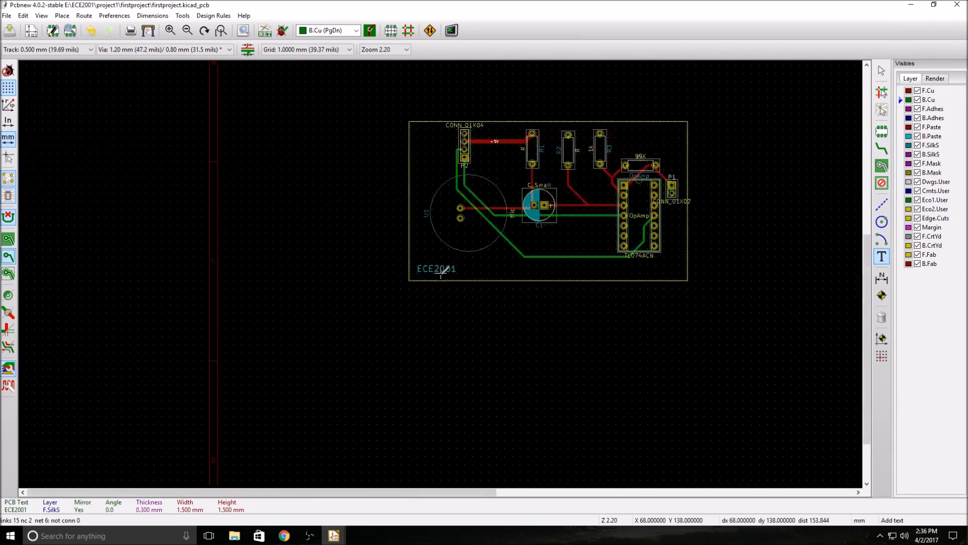
pyautogui.scroll(2, 442, 270)
pyautogui.scroll(-4, 438, 272)
pyautogui.scroll(2, 433, 287)
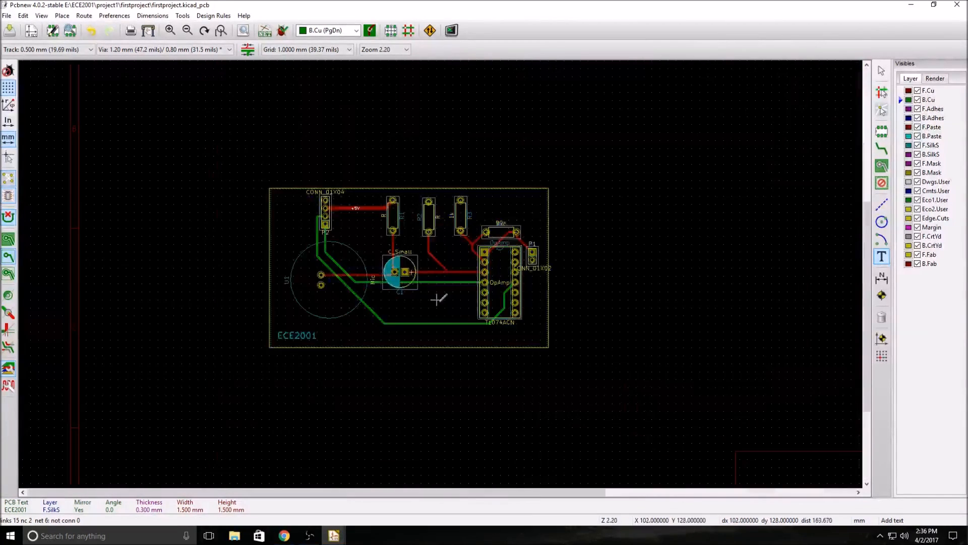
pyautogui.scroll(1, 368, 336)
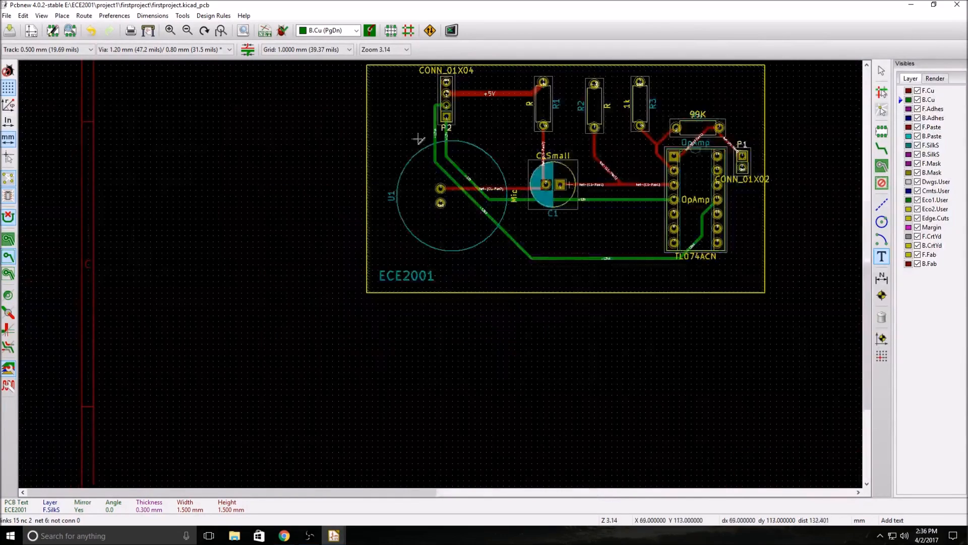
pyautogui.scroll(2, 404, 194)
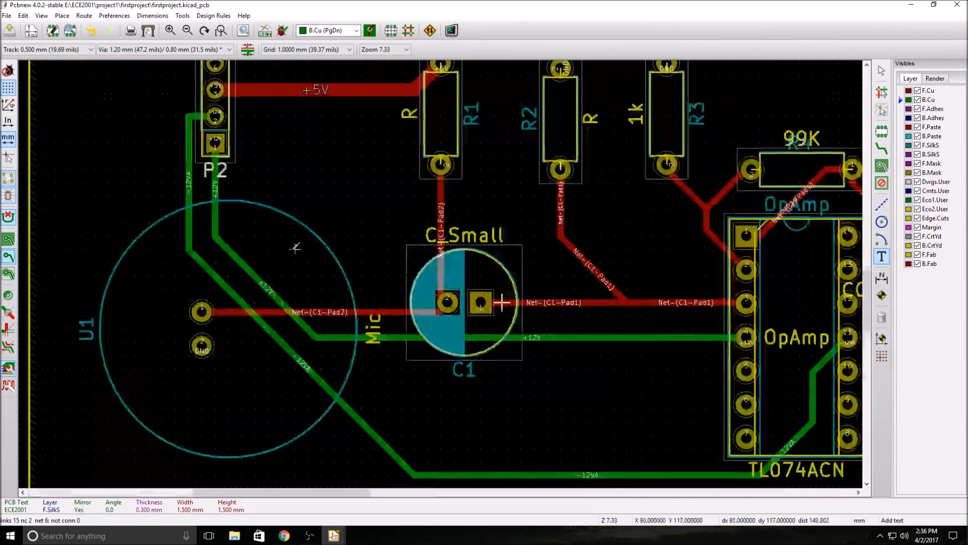
pyautogui.scroll(-2, 339, 299)
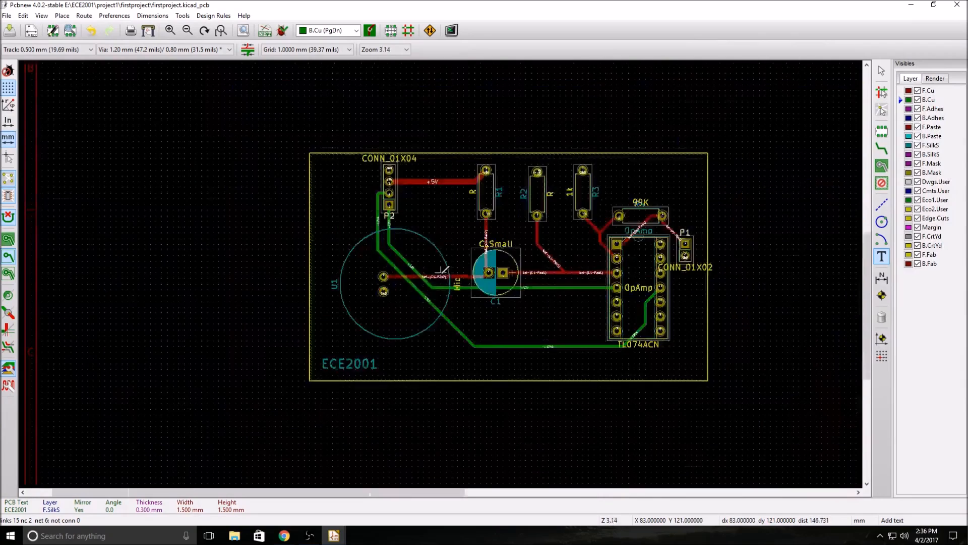
pyautogui.scroll(2, 442, 270)
pyautogui.scroll(-1, 441, 271)
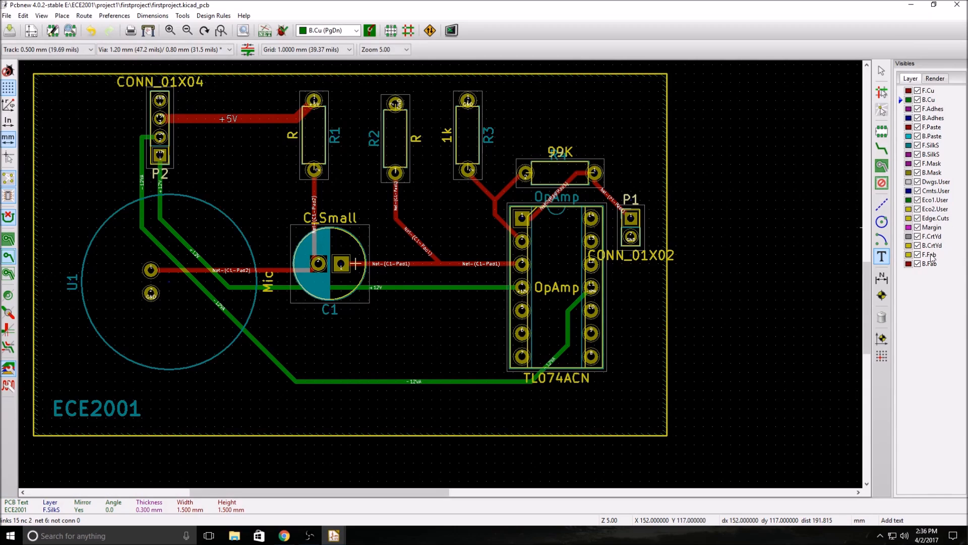
pyautogui.click(416, 137)
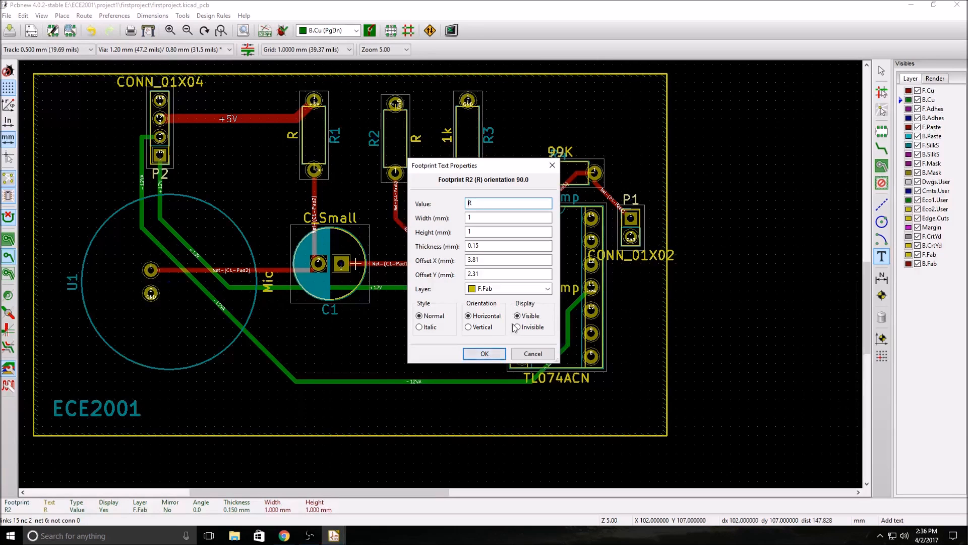
pyautogui.click(527, 354)
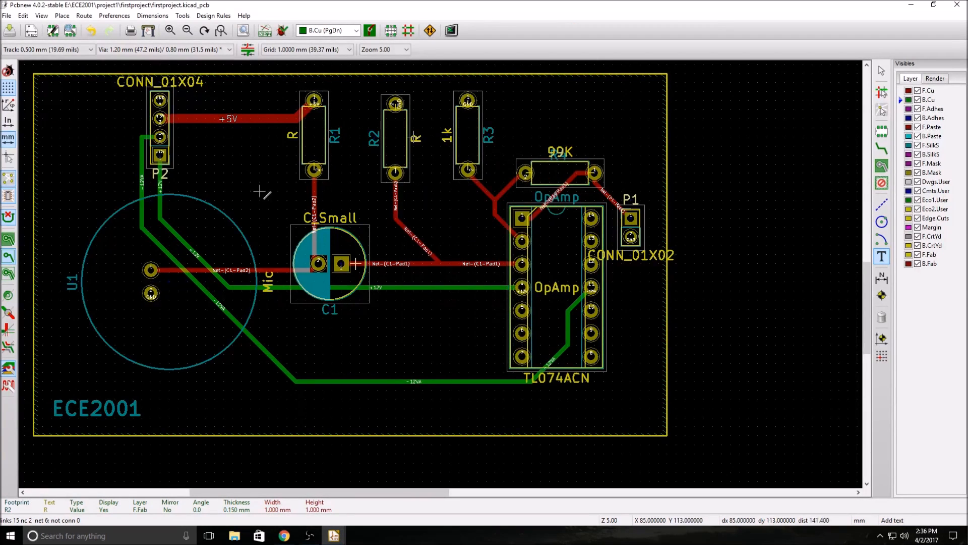
# Add the text +5 on the F.SilkS layer beside P2's pad 3, on the side facing the board edge
pyautogui.scroll(3, 169, 109)
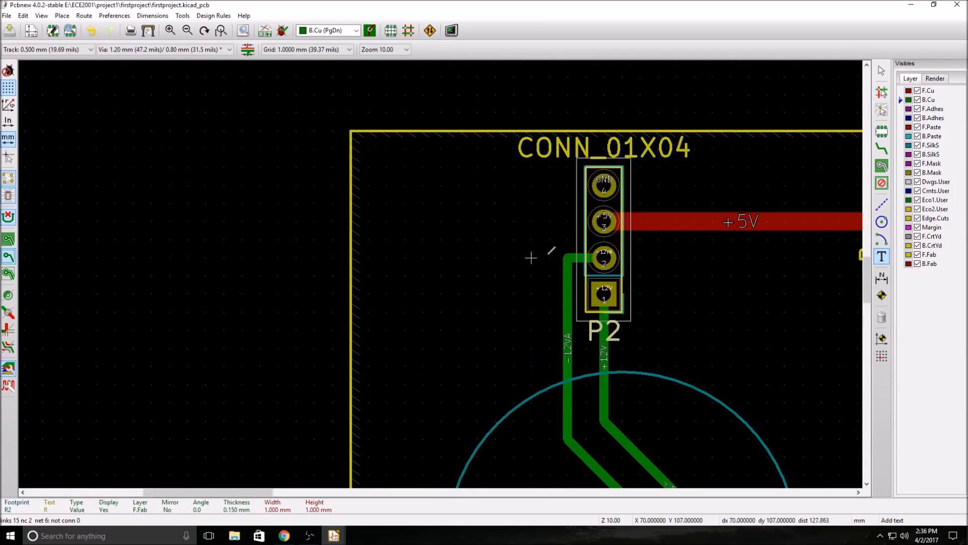
pyautogui.scroll(1, 309, 276)
pyautogui.scroll(-1, 527, 277)
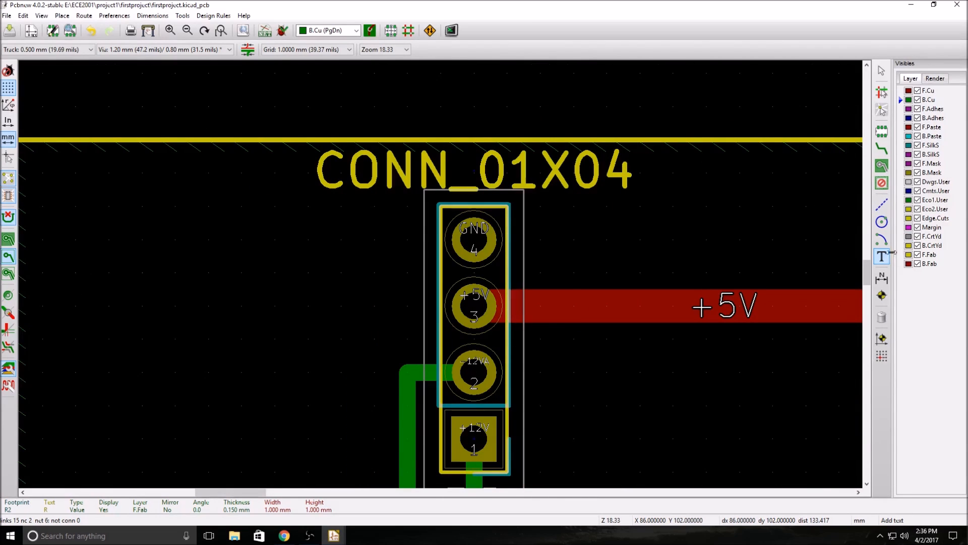
pyautogui.click(341, 306)
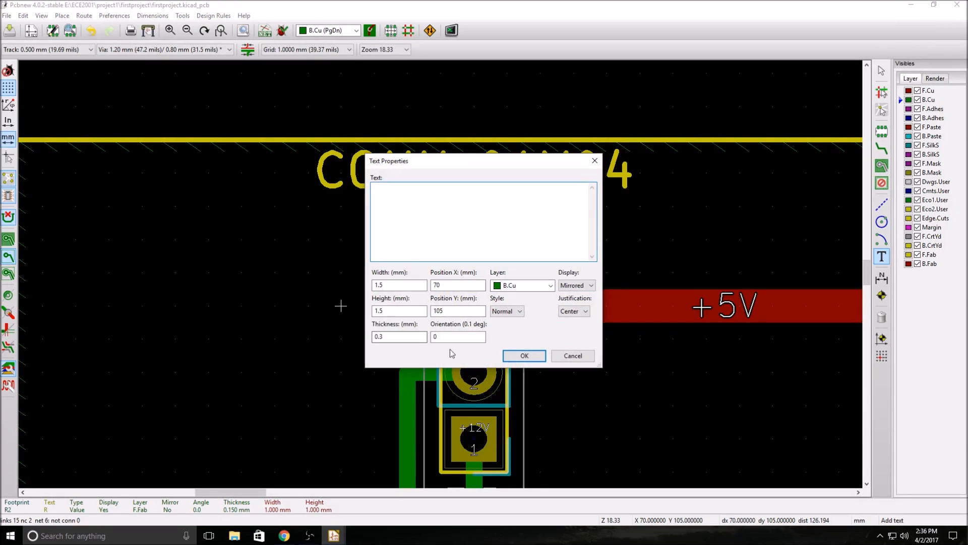
pyautogui.click(524, 286)
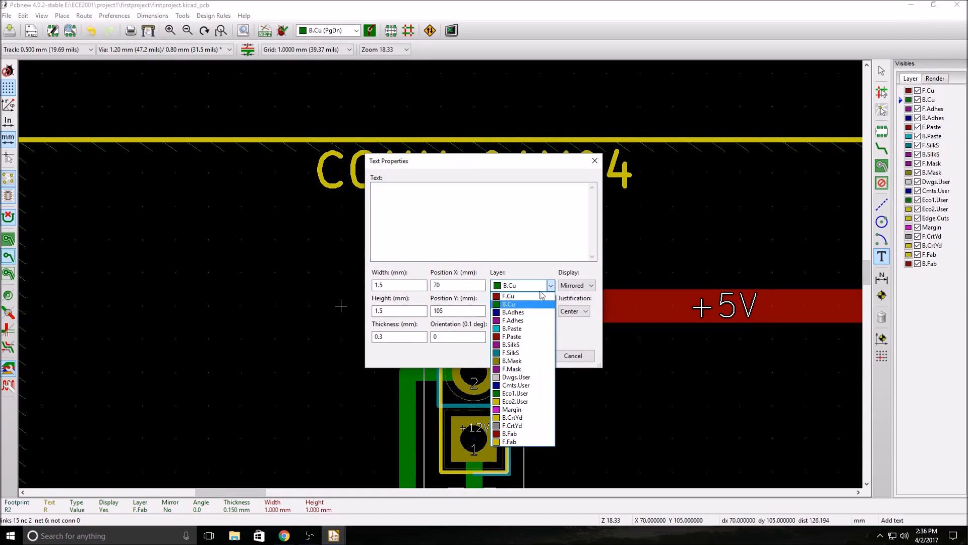
pyautogui.click(524, 353)
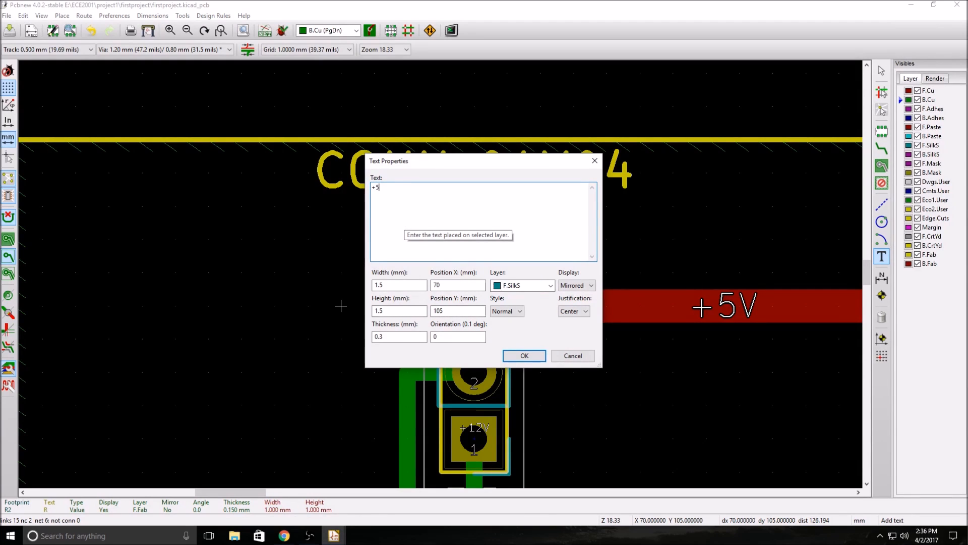
pyautogui.click(524, 356)
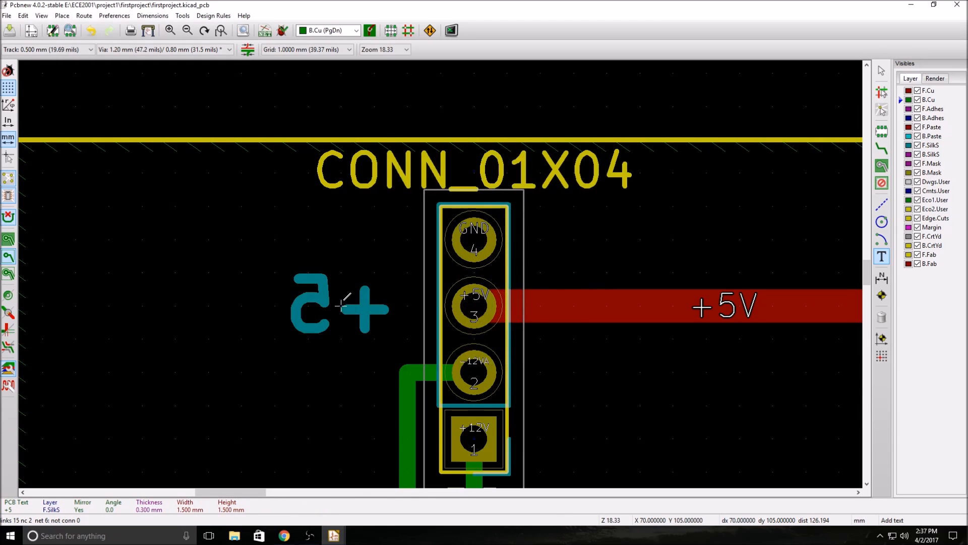
# Try to correct the mirrored +5 text beside P2 by rotating it 180 degrees
pyautogui.rightClick(341, 304)
pyautogui.click(385, 324)
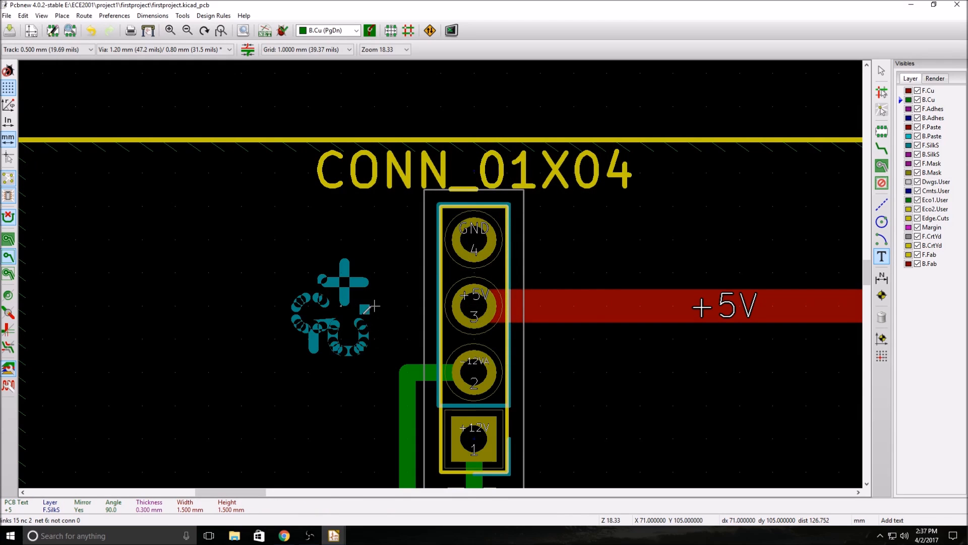
pyautogui.press('r')
pyautogui.rightClick(367, 298)
pyautogui.click(398, 372)
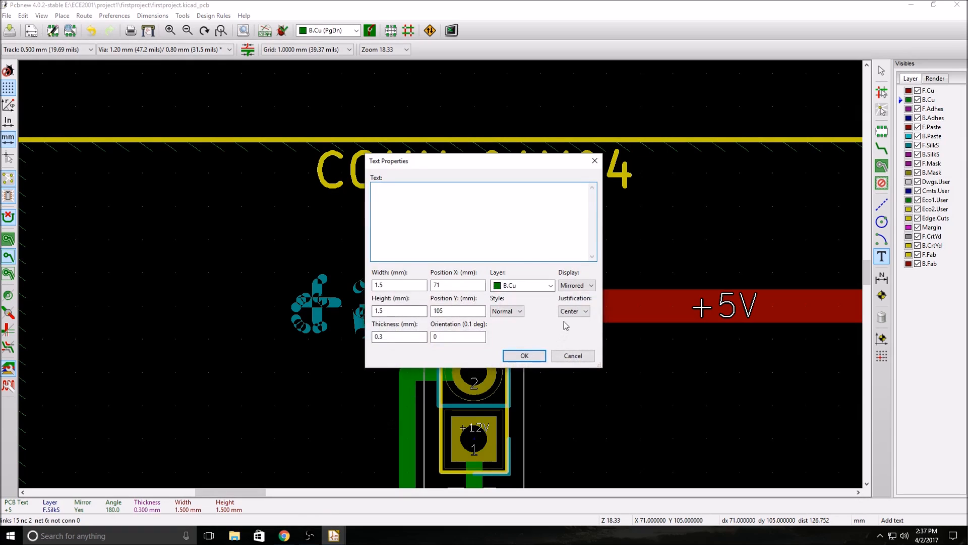
pyautogui.click(569, 355)
# Set the +5 text's display to Normal and its orientation back to 0, leaving no extra text placed
pyautogui.doubleClick(318, 306)
pyautogui.click(576, 285)
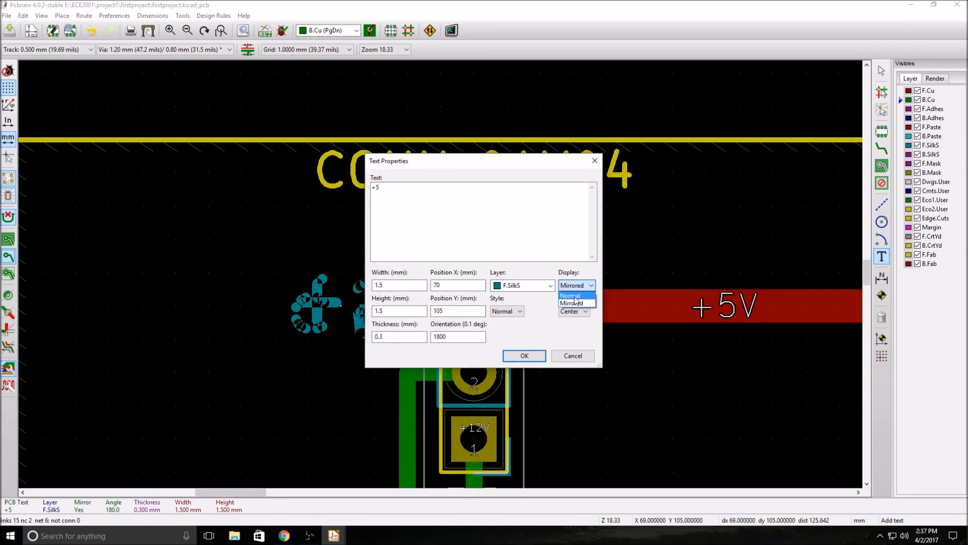
pyautogui.click(575, 297)
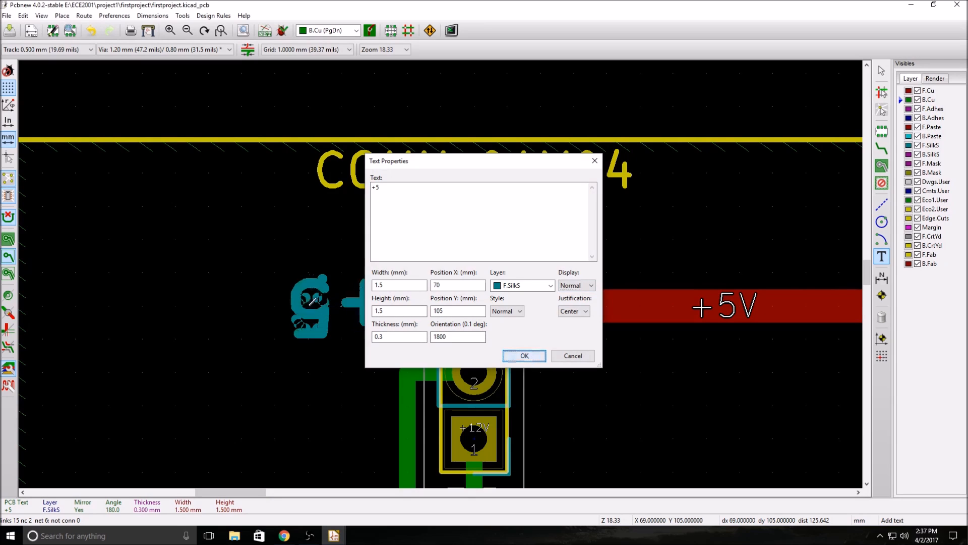
pyautogui.click(524, 355)
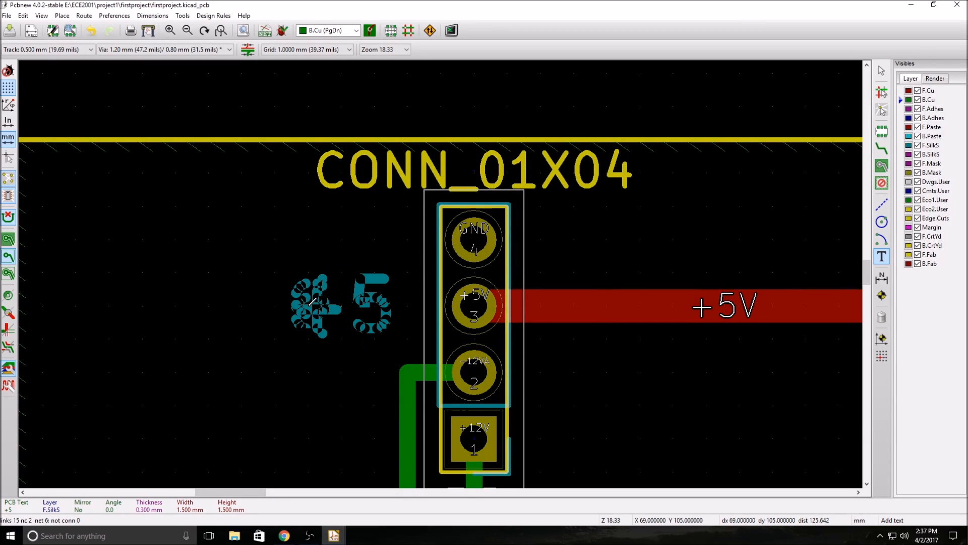
pyautogui.click(274, 337)
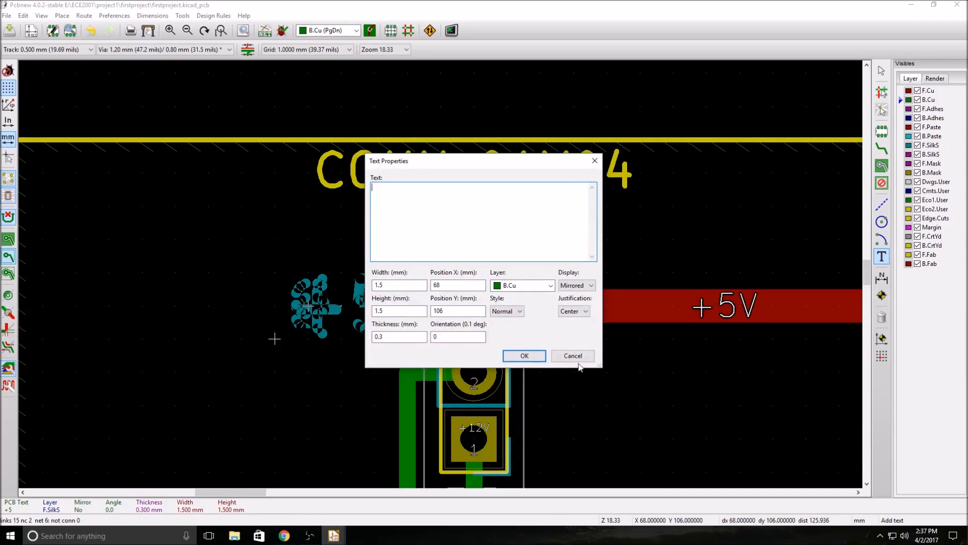
pyautogui.press('Escape')
# Add the text -12V on the F.SilkS layer with Normal display and place it below +5, beside P2's pad 2
pyautogui.scroll(-3, 240, 335)
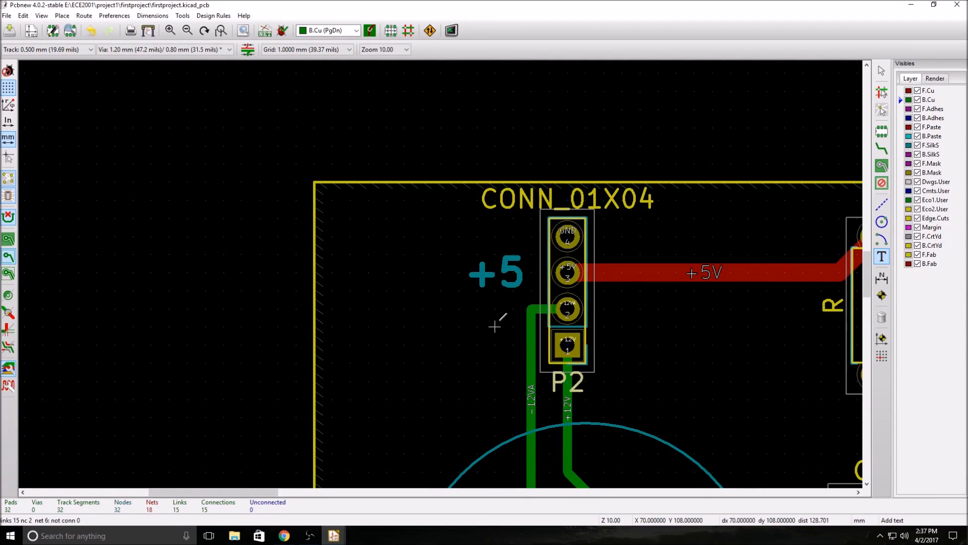
pyautogui.click(512, 308)
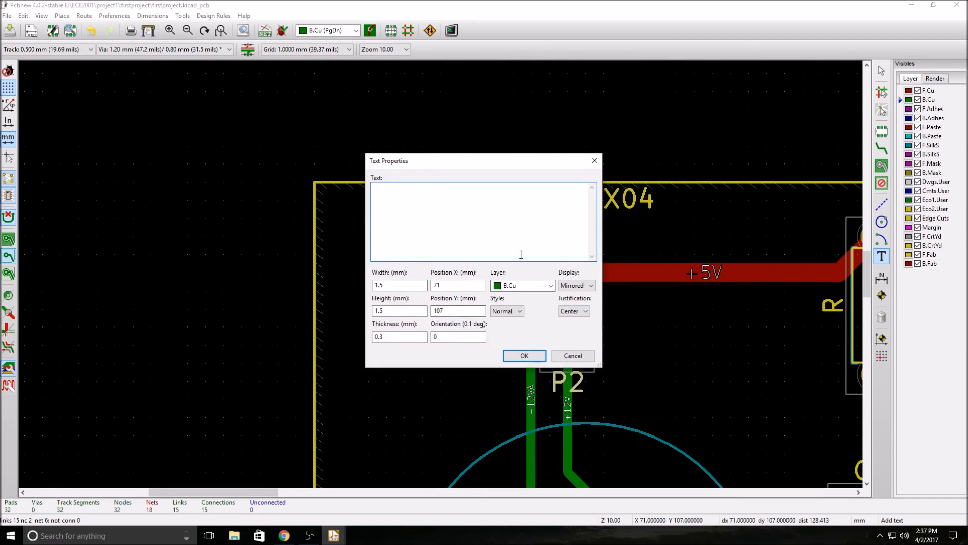
pyautogui.click(581, 288)
pyautogui.click(580, 296)
pyautogui.click(534, 286)
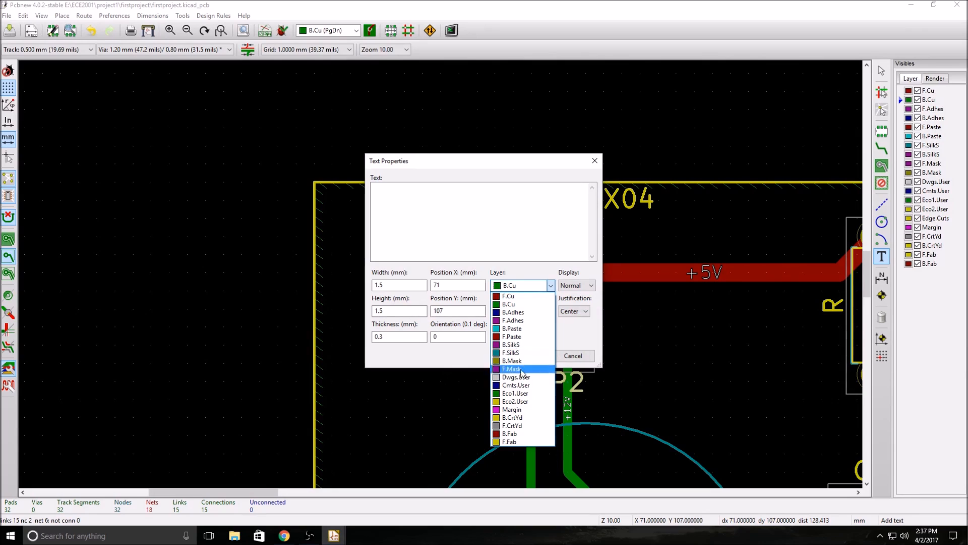
pyautogui.click(517, 353)
pyautogui.click(388, 216)
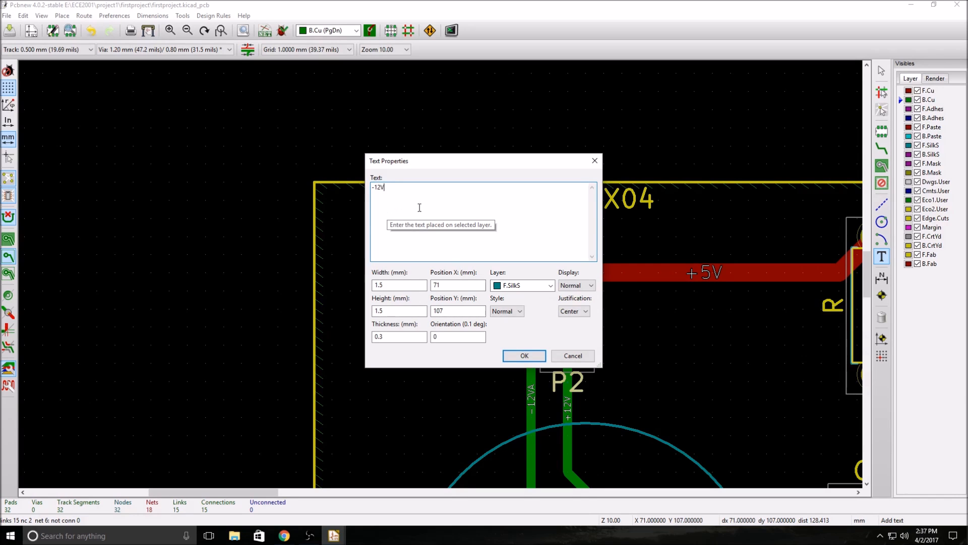
pyautogui.click(524, 355)
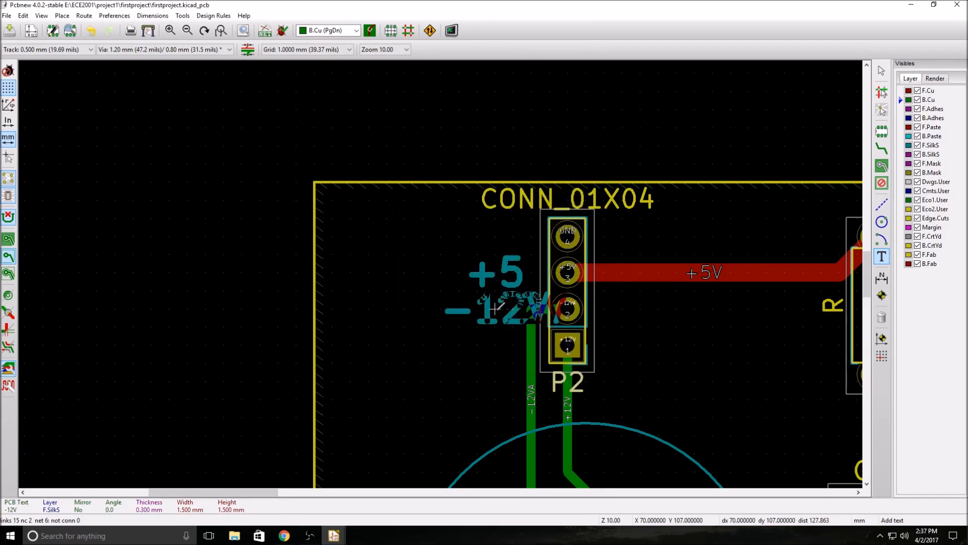
pyautogui.click(459, 308)
# Add the text +12V below the -12V label, beside P2's pad 1
pyautogui.scroll(3, 513, 343)
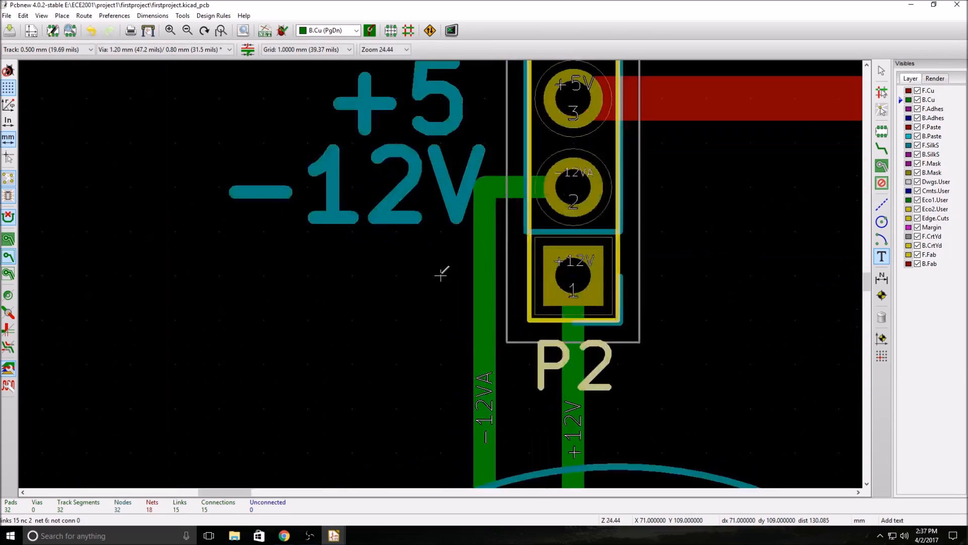
pyautogui.scroll(-2, 441, 274)
pyautogui.click(463, 272)
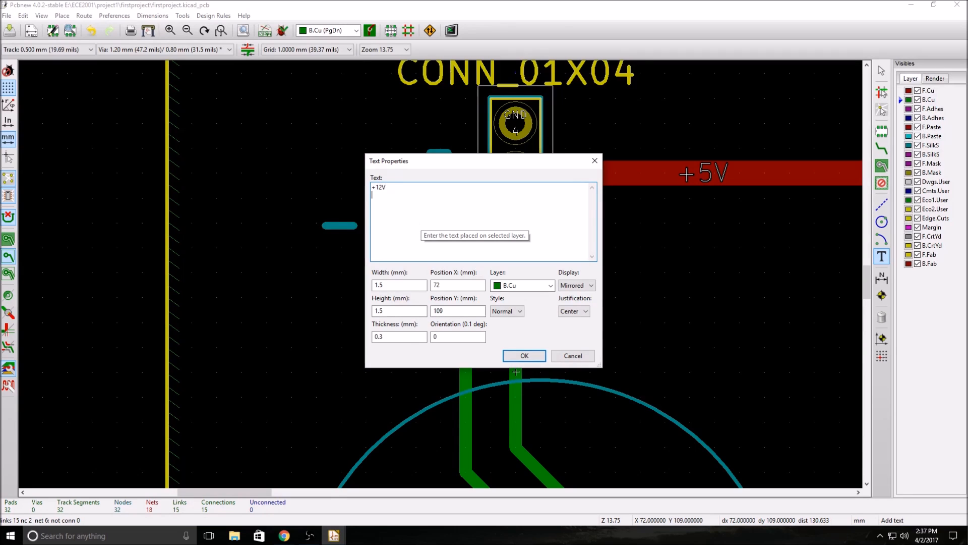
pyautogui.press('Return')
pyautogui.rightClick(391, 272)
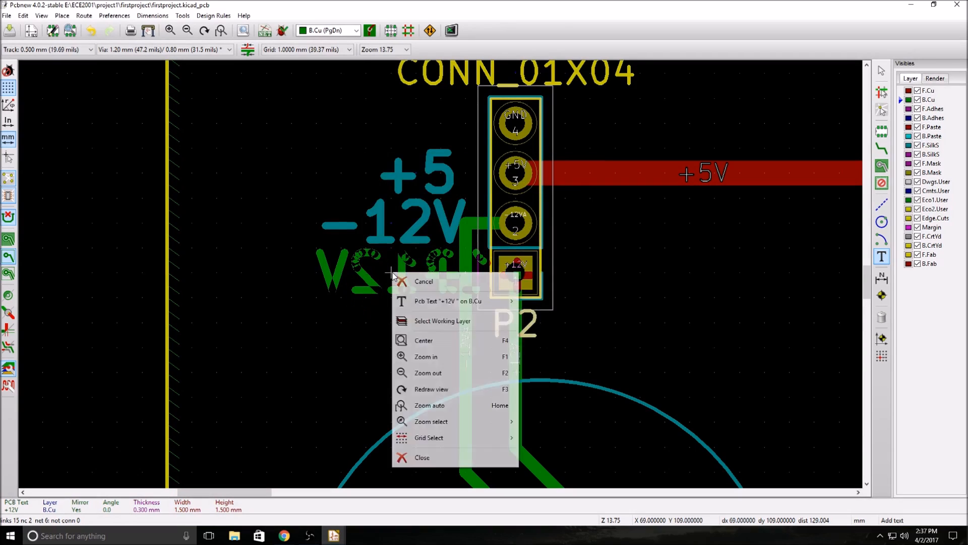
pyautogui.click(391, 270)
# Put the +12V text on the F.SilkS layer with Normal display and keep it horizontal beneath -12V
pyautogui.press('r')
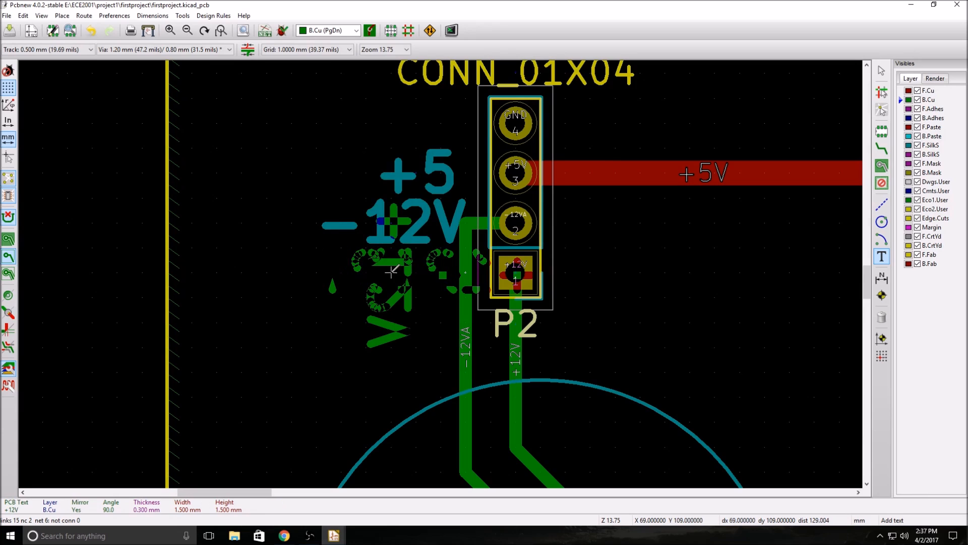
pyautogui.press('e')
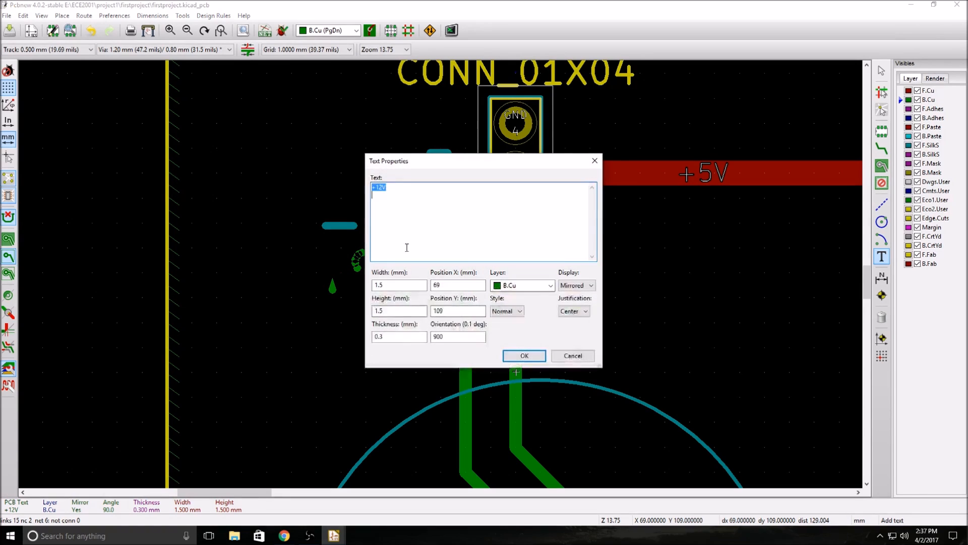
pyautogui.click(576, 285)
pyautogui.click(570, 295)
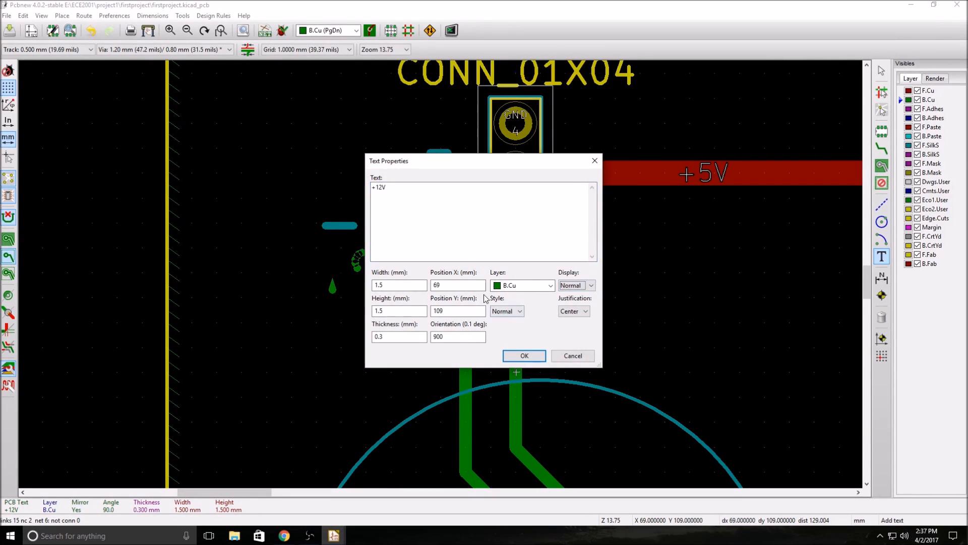
pyautogui.click(519, 285)
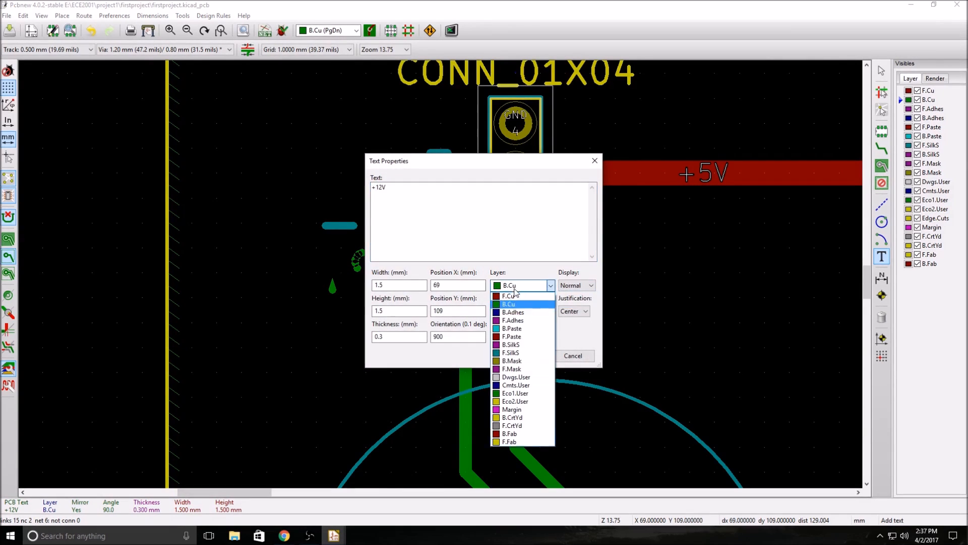
pyautogui.click(514, 353)
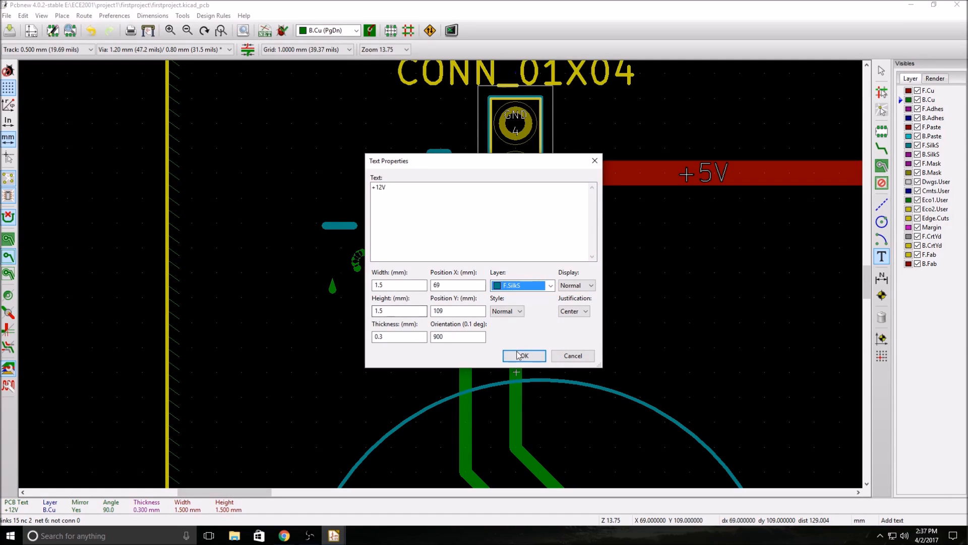
pyautogui.click(524, 355)
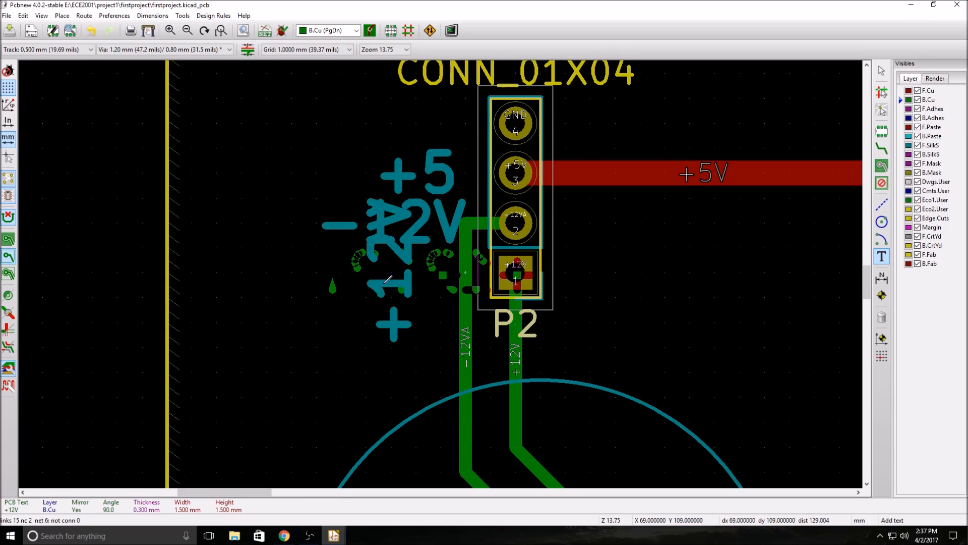
pyautogui.scroll(1, 418, 296)
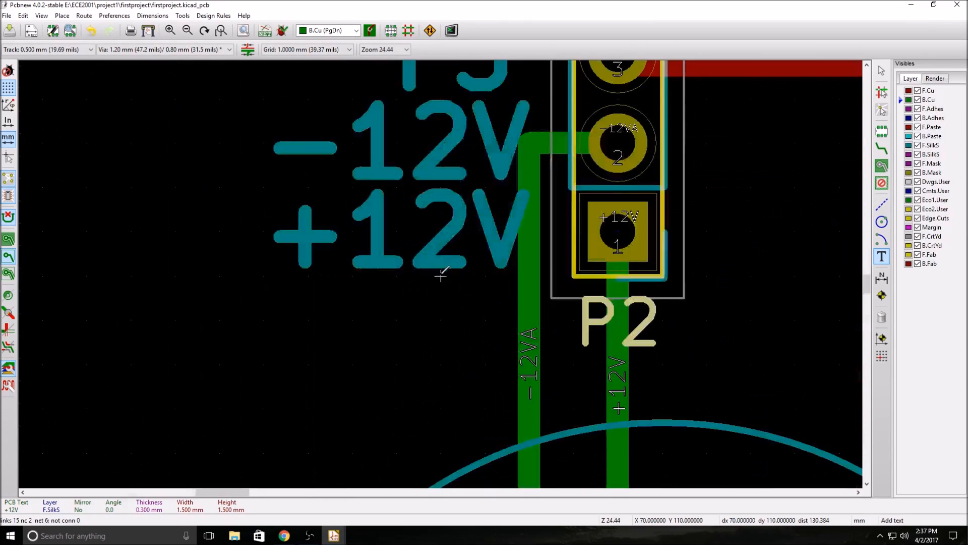
# Add the text GND on the F.SilkS layer with Normal display and place it above +5, beside P2's pad 4
pyautogui.scroll(-1, 473, 206)
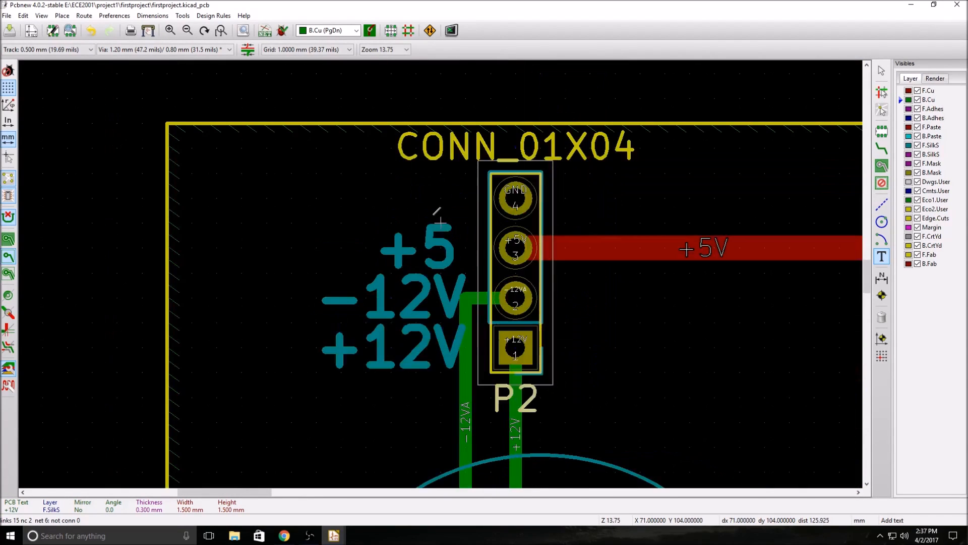
pyautogui.click(464, 195)
pyautogui.click(530, 286)
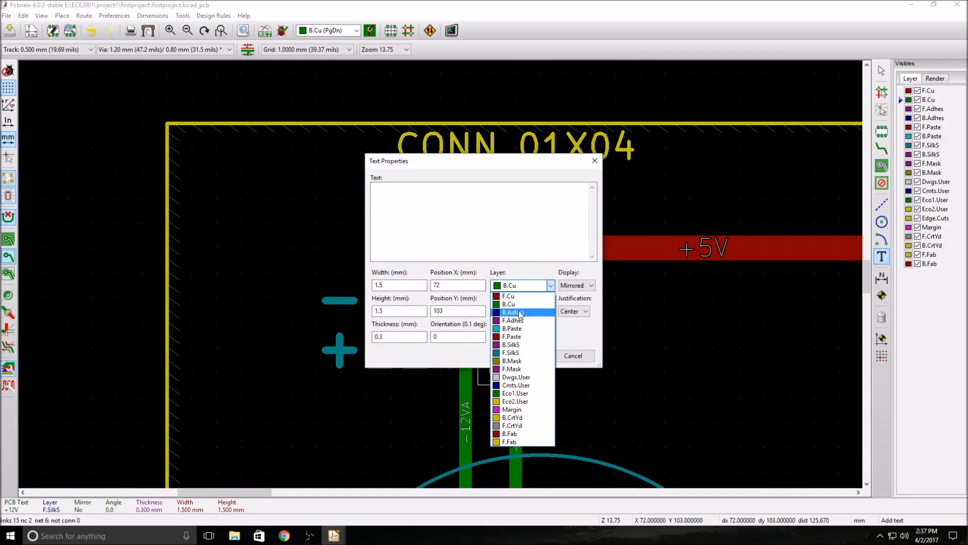
pyautogui.click(513, 353)
pyautogui.click(579, 285)
pyautogui.click(574, 295)
pyautogui.click(461, 220)
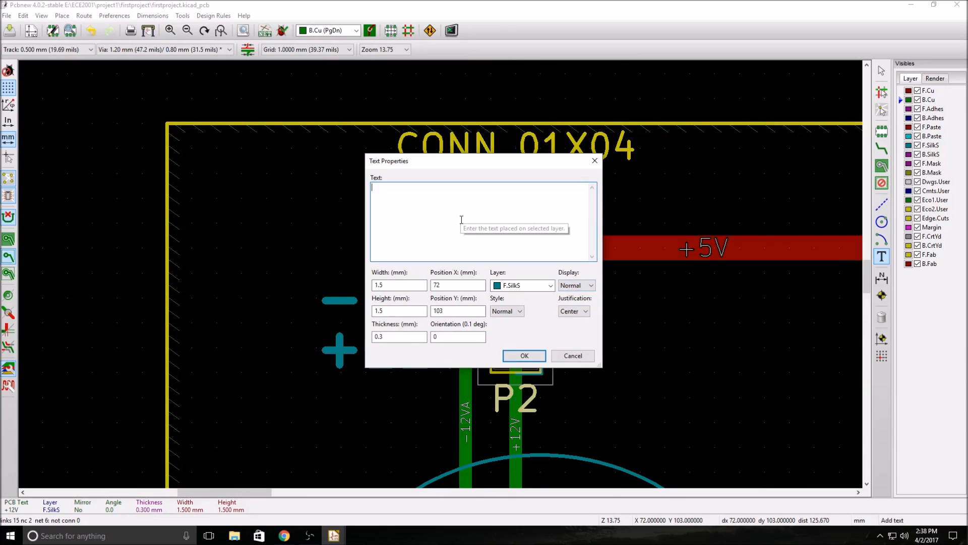
pyautogui.click(532, 354)
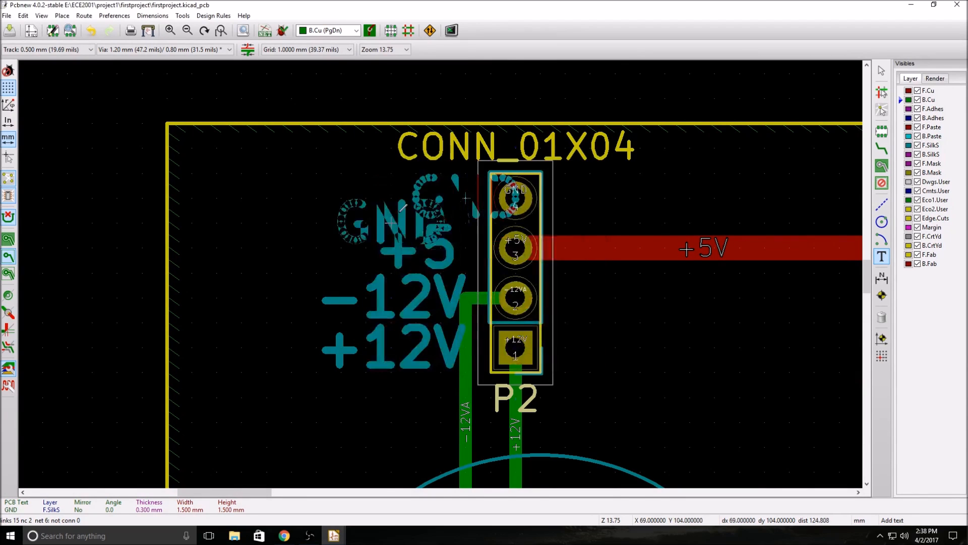
pyautogui.click(416, 198)
# Look over the finished pin labels and run the design rule check on the whole board
pyautogui.scroll(-2, 391, 247)
pyautogui.scroll(2, 440, 234)
pyautogui.scroll(-3, 443, 272)
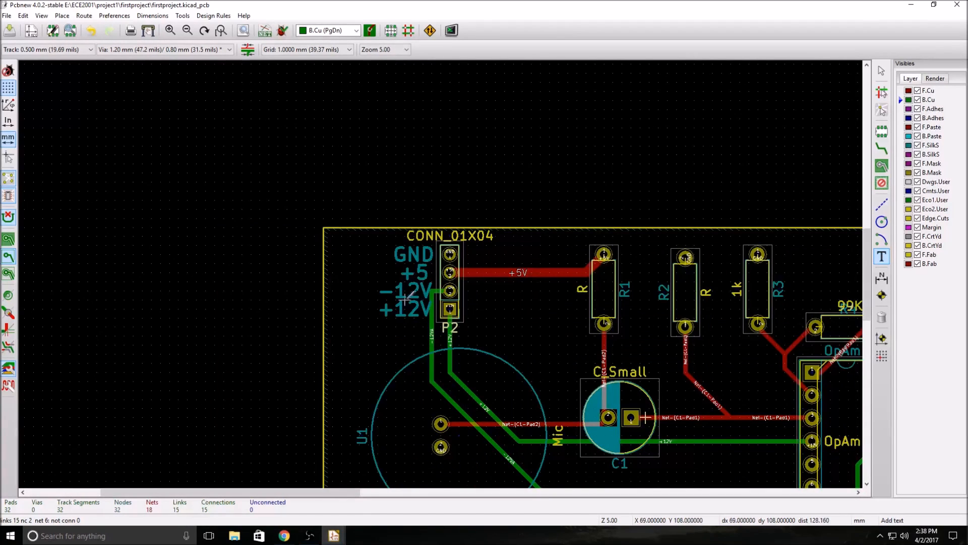
pyautogui.scroll(2, 405, 298)
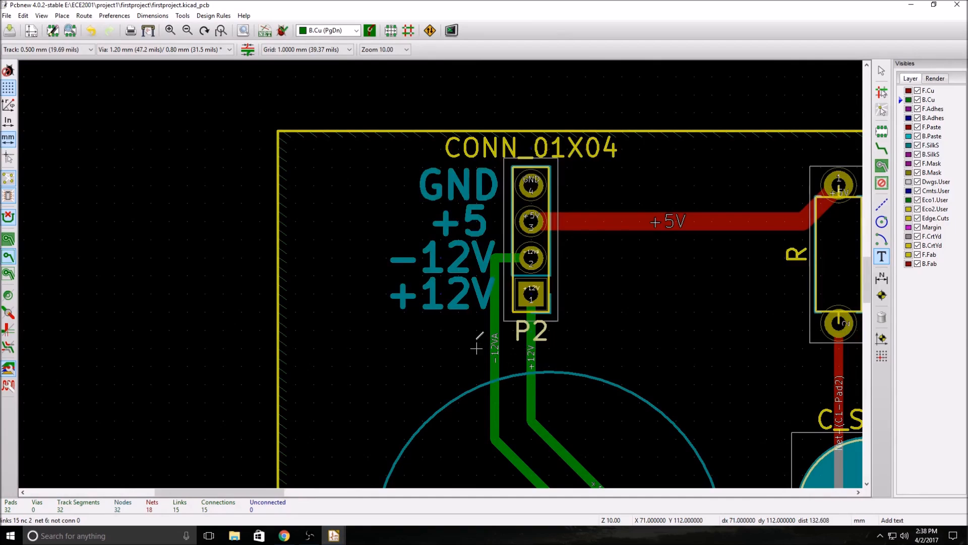
pyautogui.scroll(-3, 480, 335)
pyautogui.scroll(3, 461, 281)
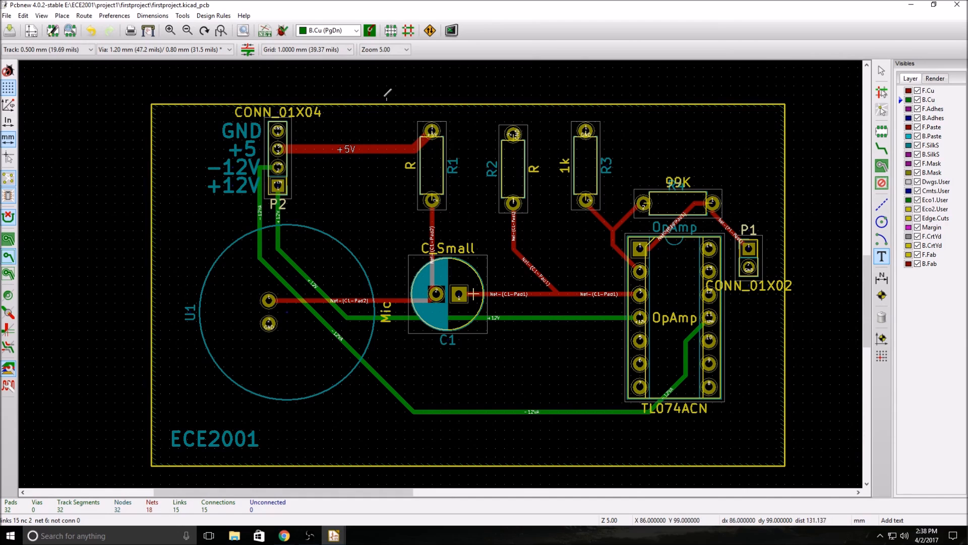
pyautogui.click(283, 31)
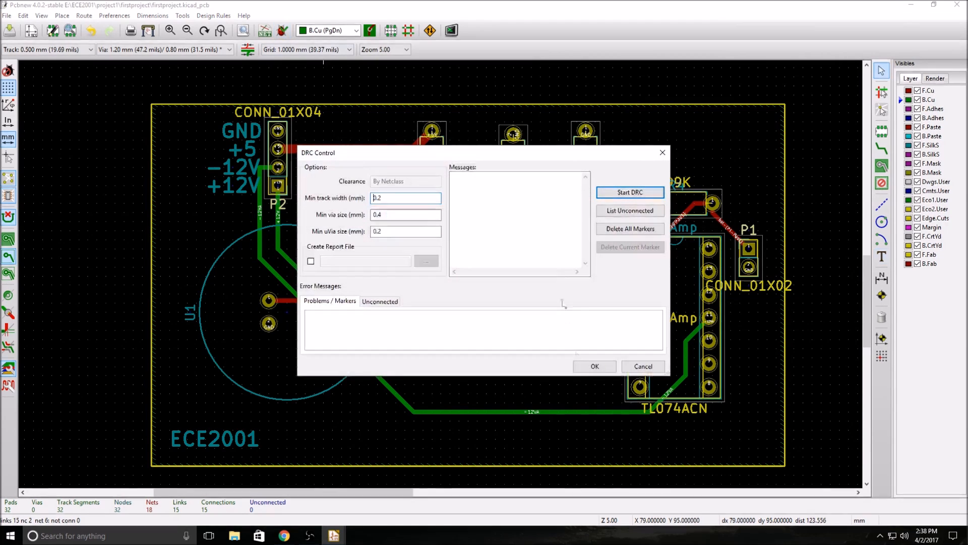
pyautogui.click(629, 192)
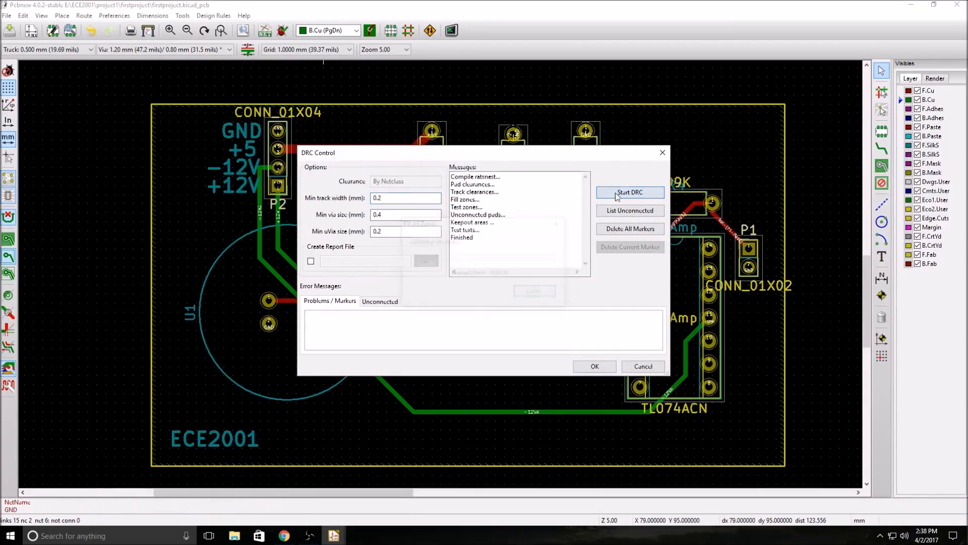
pyautogui.click(593, 367)
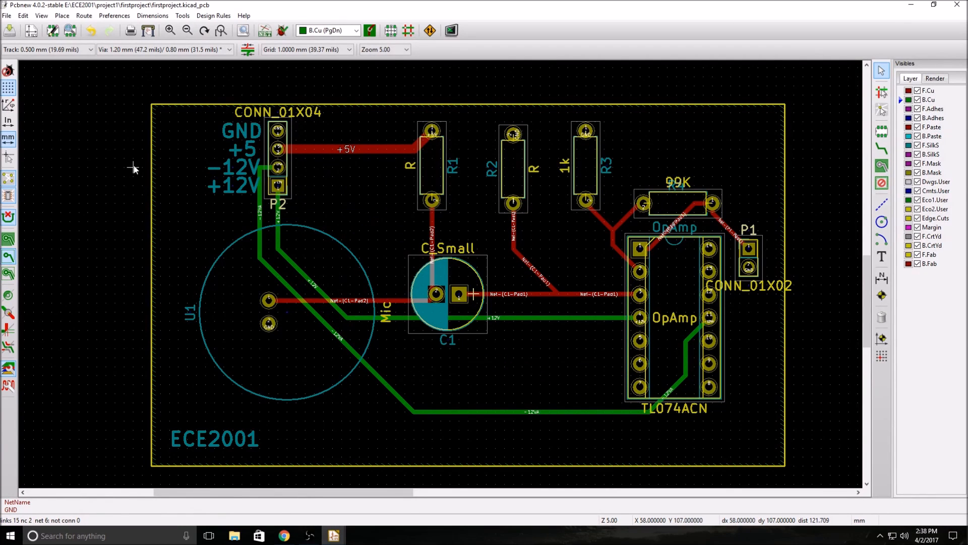
# Plot the board in Gerber format with the F.Cu, B.Cu, F.SilkS and Edge.Cuts layers, excluding B.SilkS
pyautogui.click(6, 15)
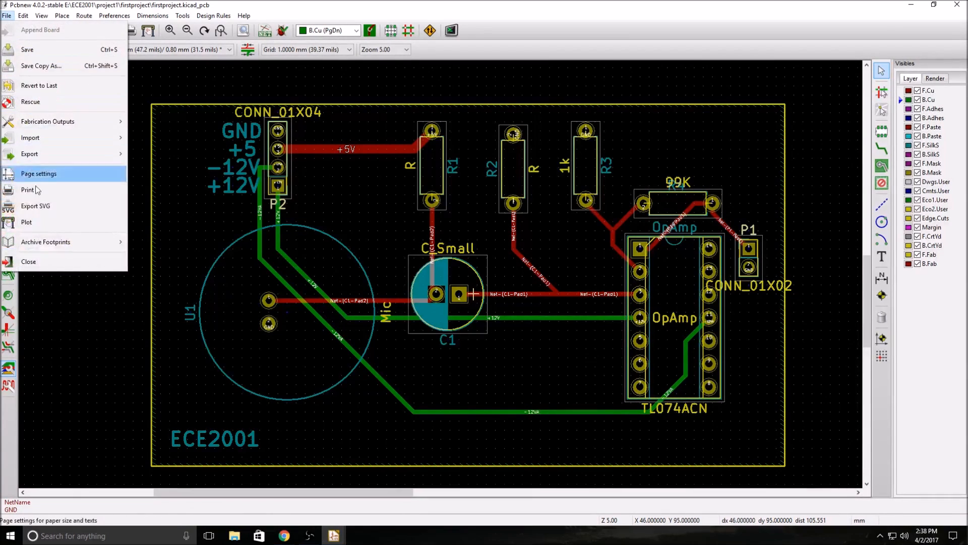
pyautogui.click(34, 222)
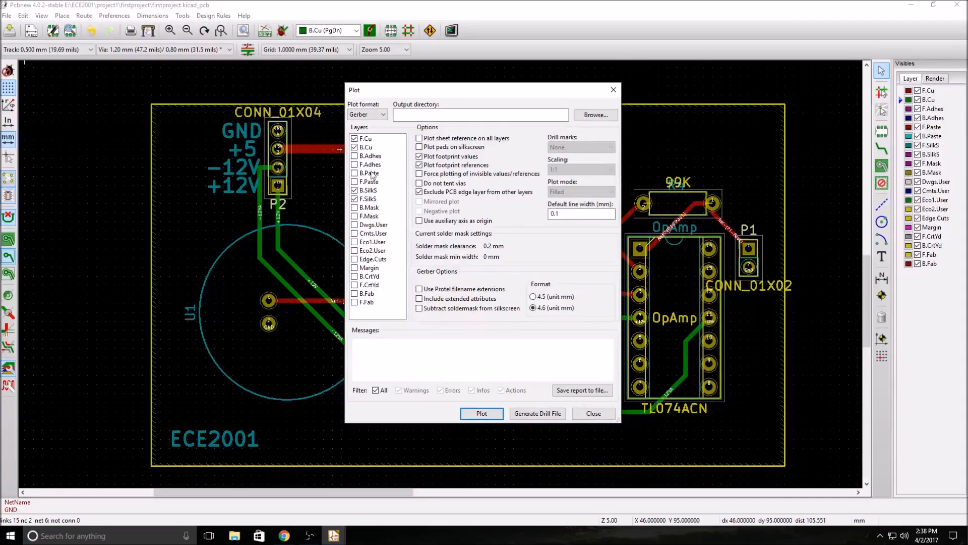
pyautogui.click(355, 191)
pyautogui.click(371, 260)
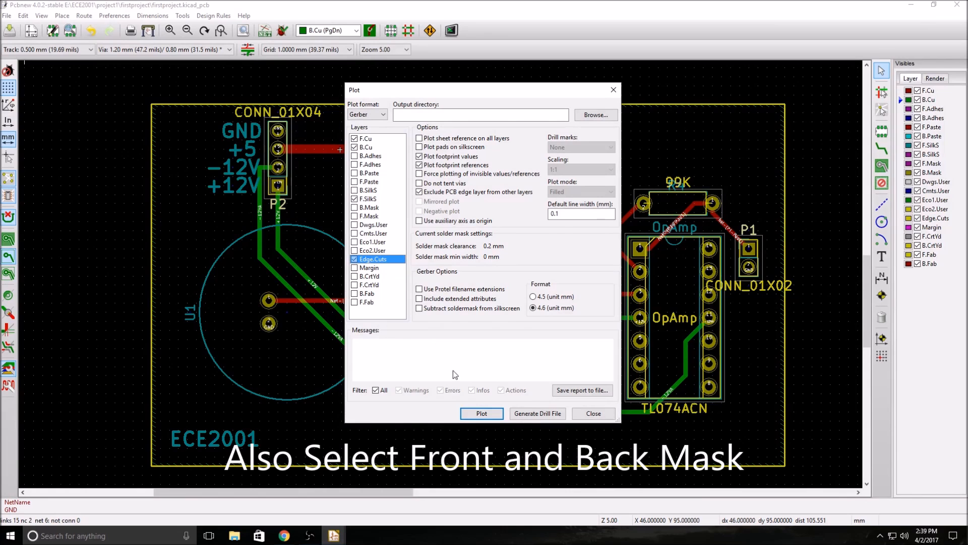
pyautogui.click(483, 414)
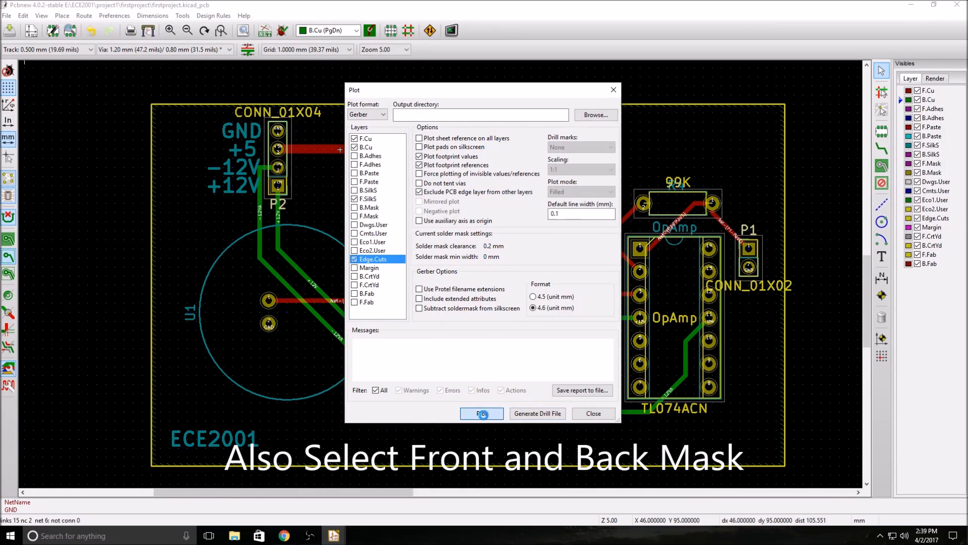
# Start drill file generation and set its output directory to the firstproject folder with a relative path
pyautogui.click(528, 414)
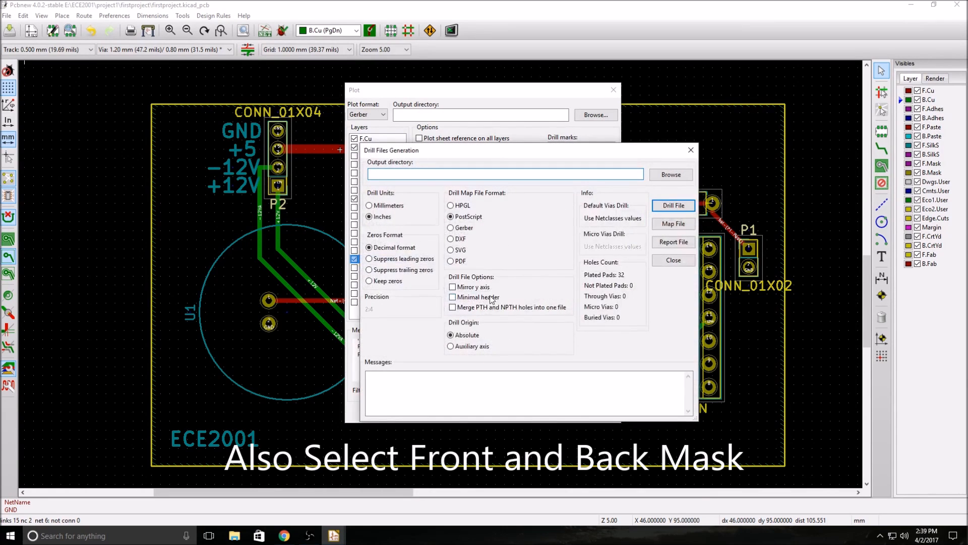
pyautogui.click(672, 175)
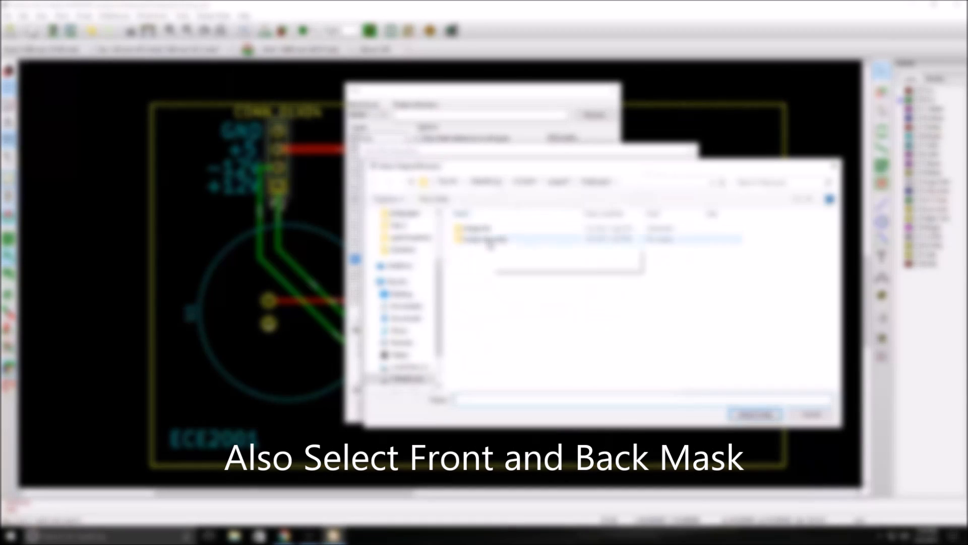
pyautogui.click(558, 183)
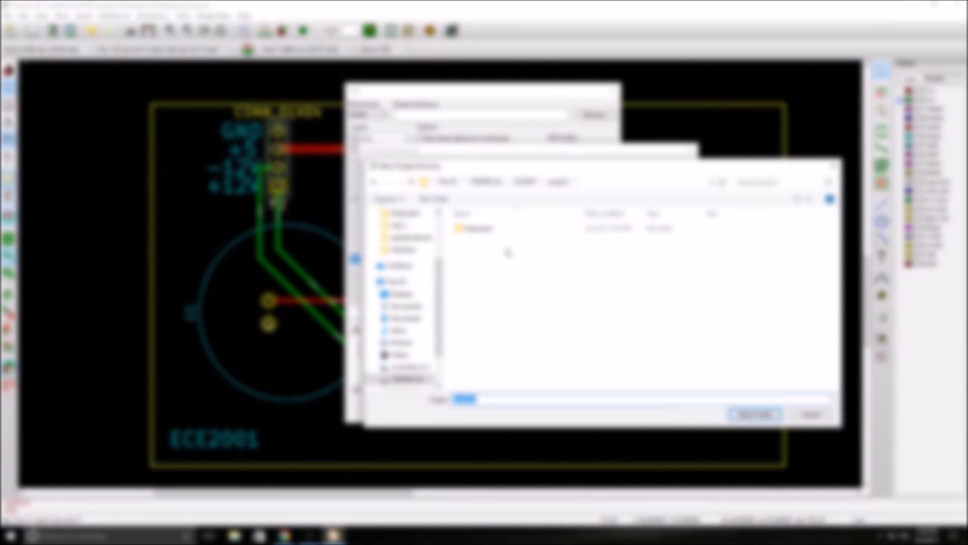
pyautogui.click(470, 230)
pyautogui.doubleClick(477, 230)
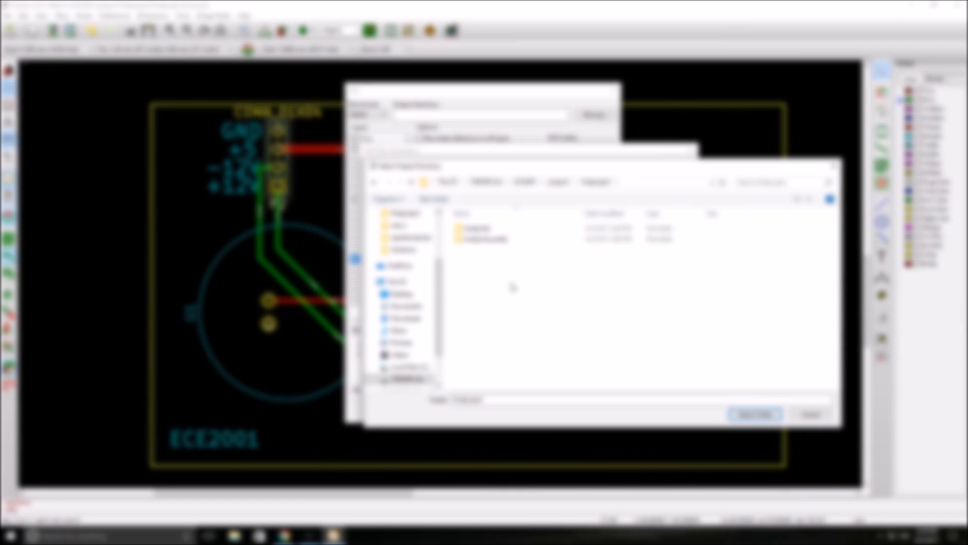
pyautogui.click(754, 414)
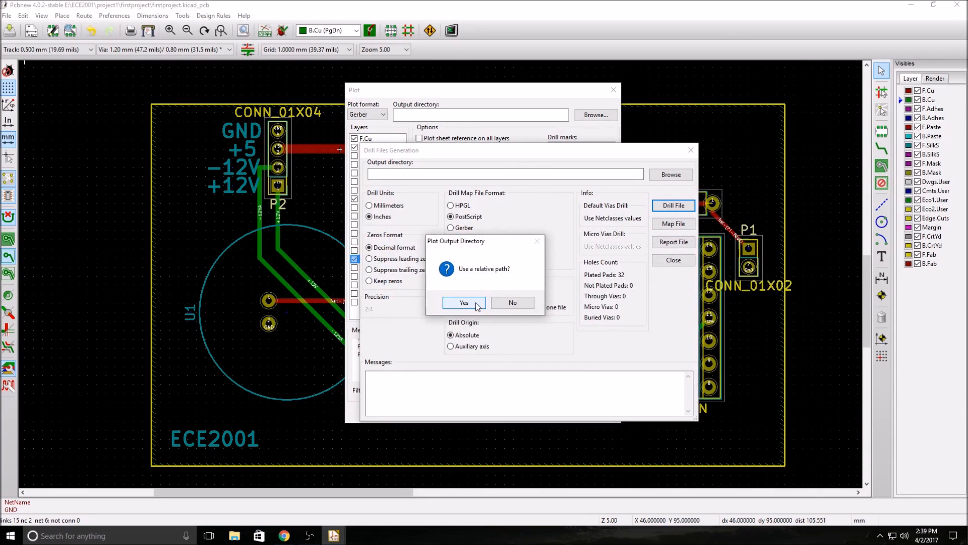
pyautogui.click(463, 303)
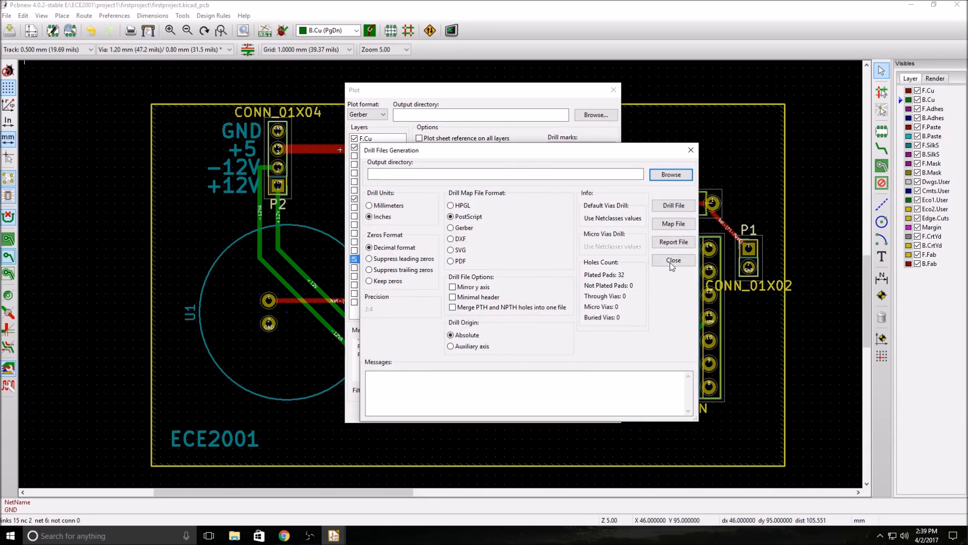
# Generate the drill file, PostScript drill map and drill report firstproject-drl.rpt, and finish plotting
pyautogui.click(674, 207)
pyautogui.click(674, 225)
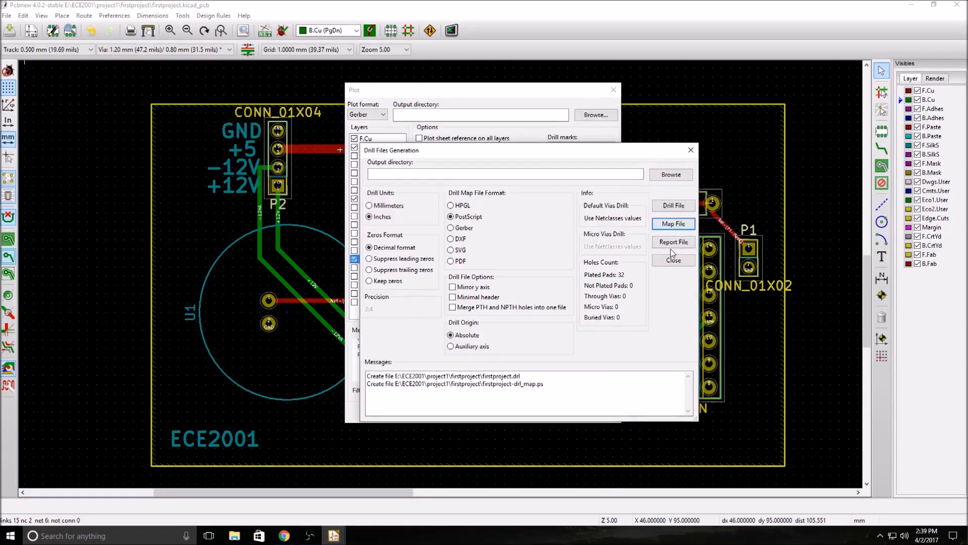
pyautogui.click(674, 242)
pyautogui.click(760, 413)
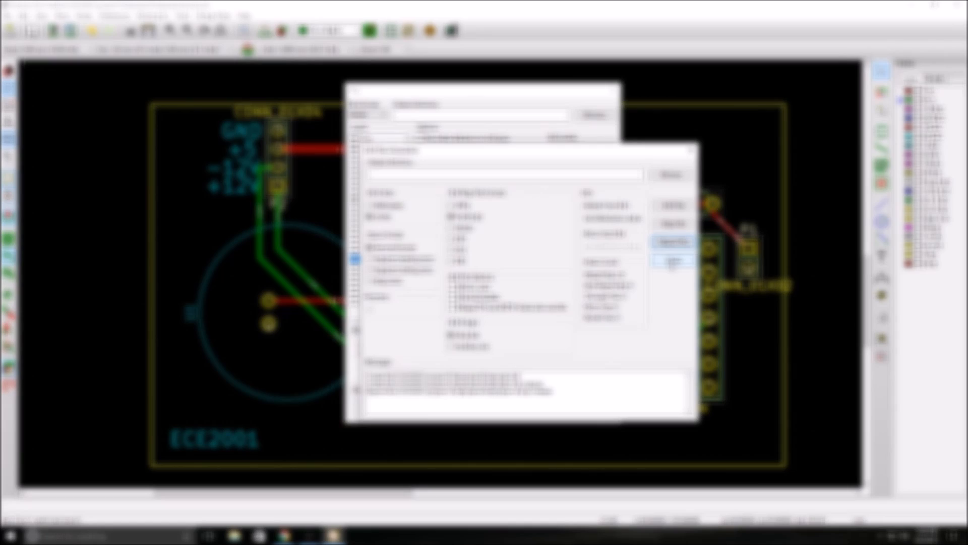
pyautogui.click(673, 261)
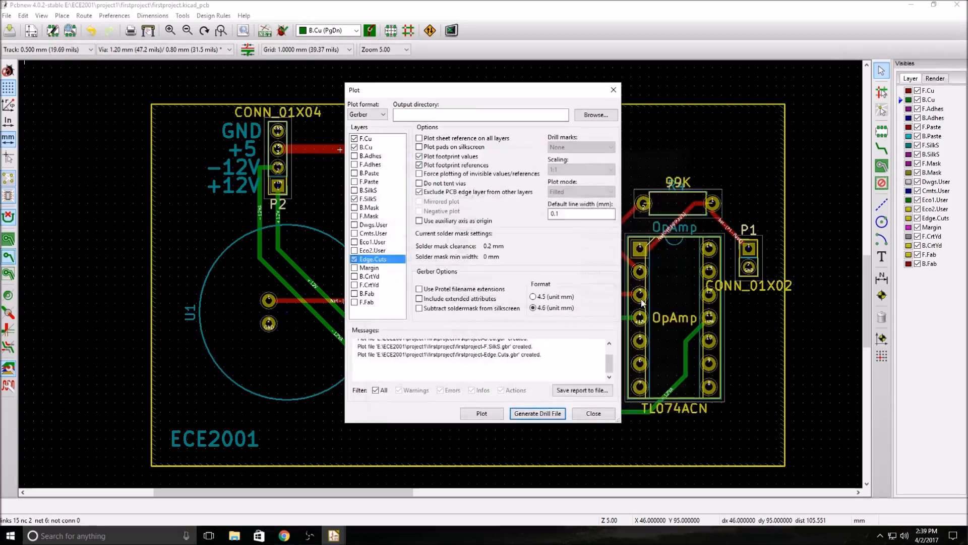
pyautogui.click(592, 413)
# Look over the finished board, save the changes to firstproject.kicad_pcb and exit the board editor
pyautogui.scroll(3, 443, 278)
pyautogui.scroll(-5, 443, 277)
pyautogui.scroll(2, 453, 251)
pyautogui.scroll(-4, 446, 262)
pyautogui.scroll(2, 441, 278)
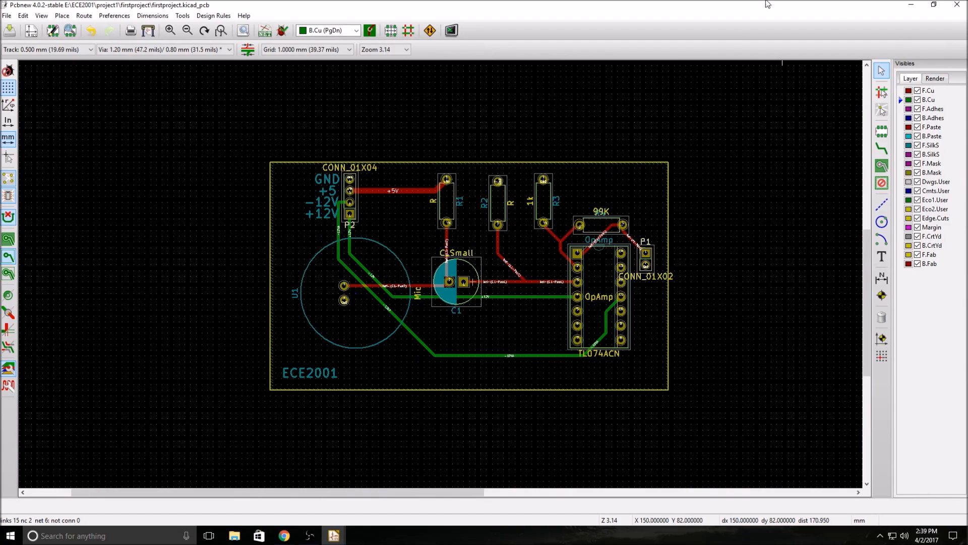
pyautogui.click(957, 6)
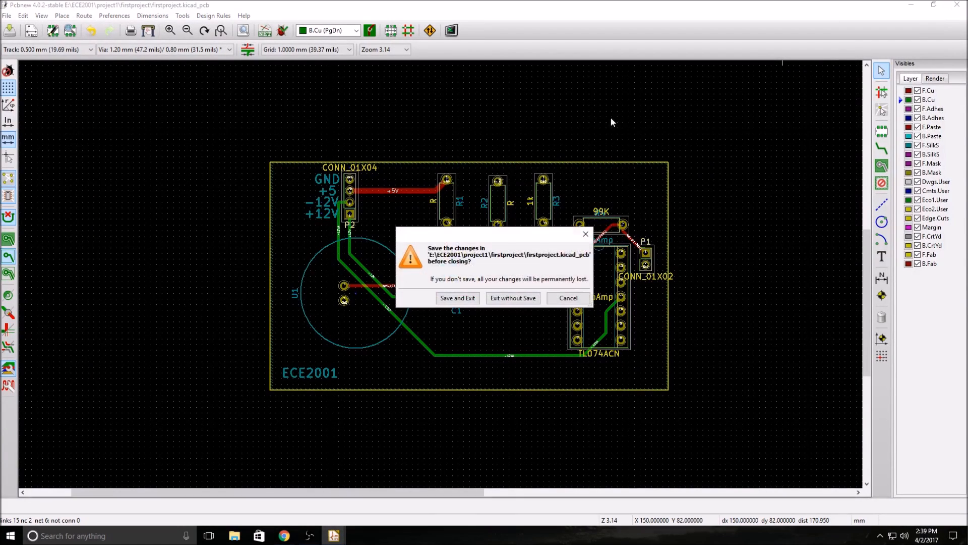
pyautogui.click(471, 299)
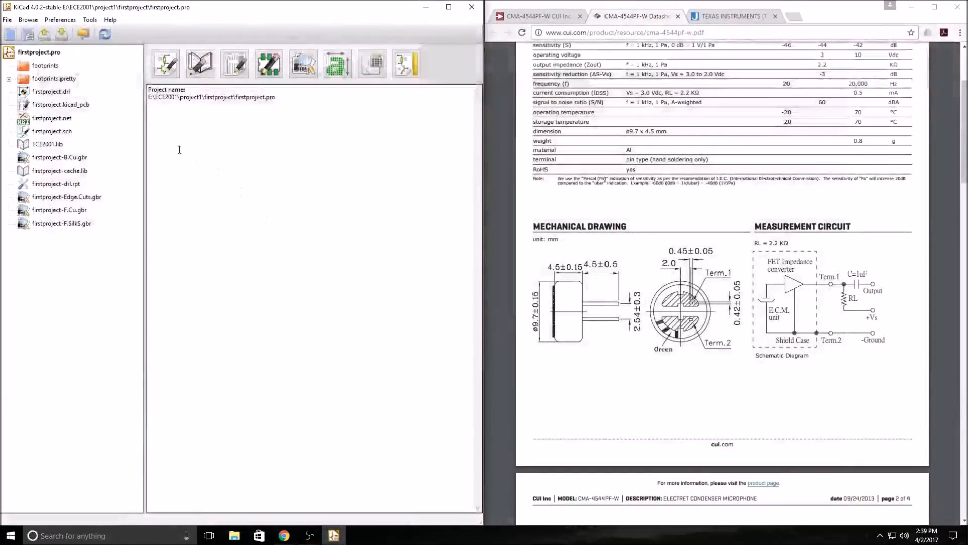
# Maximize the KiCad project window, launch GerbView and maximize its window
pyautogui.doubleClick(314, 9)
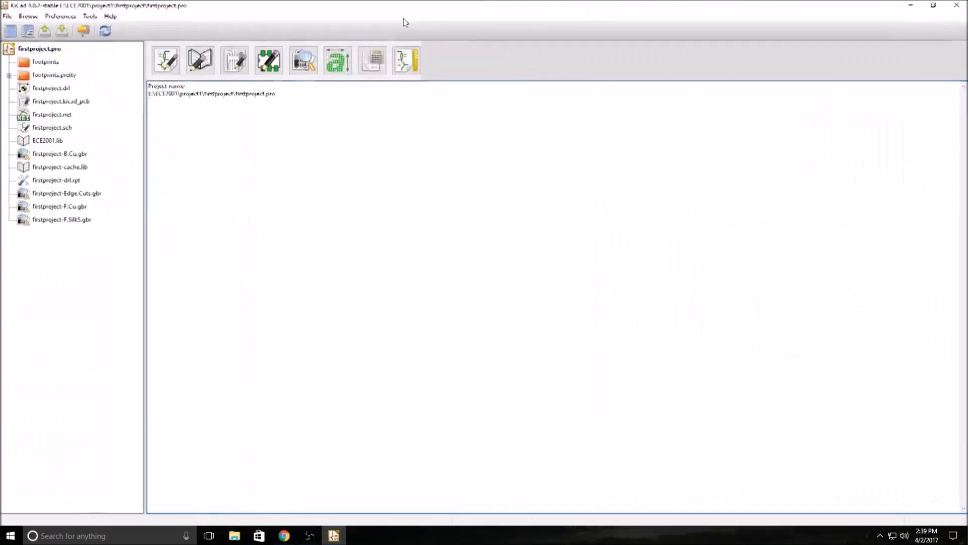
pyautogui.click(298, 68)
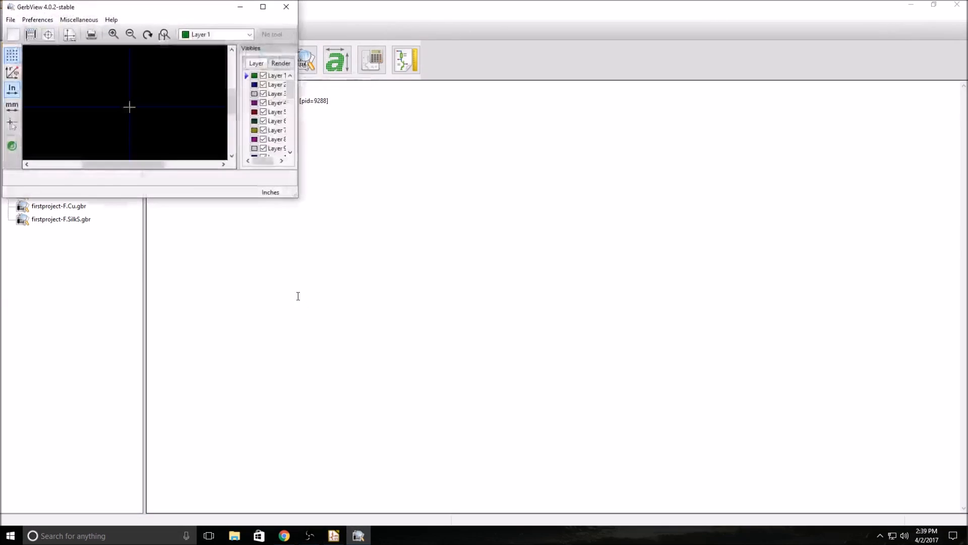
pyautogui.moveTo(228, 13); pyautogui.dragTo(513, 4)
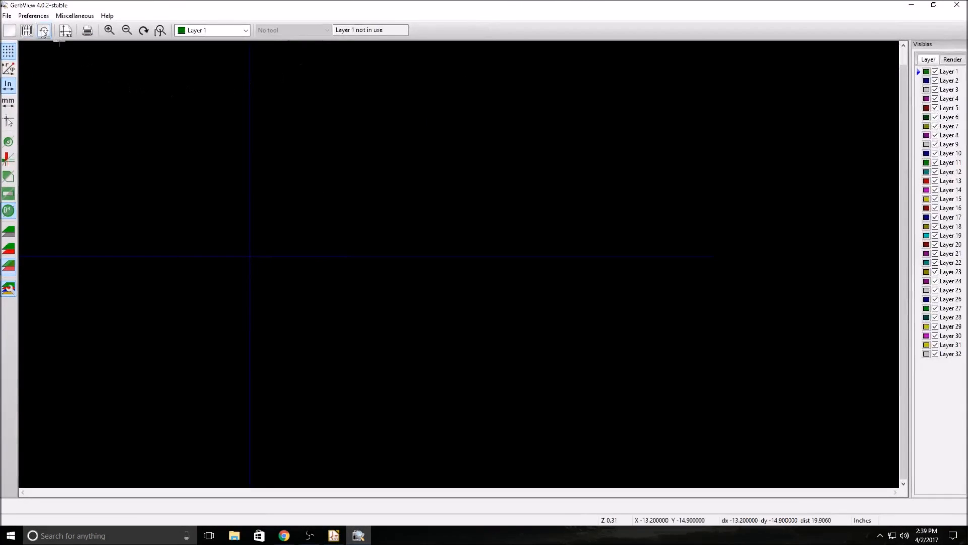
# Load the four firstproject Gerber files: B.Cu, Edge.Cuts, F.Cu and F.SilkS
pyautogui.click(10, 18)
pyautogui.click(40, 28)
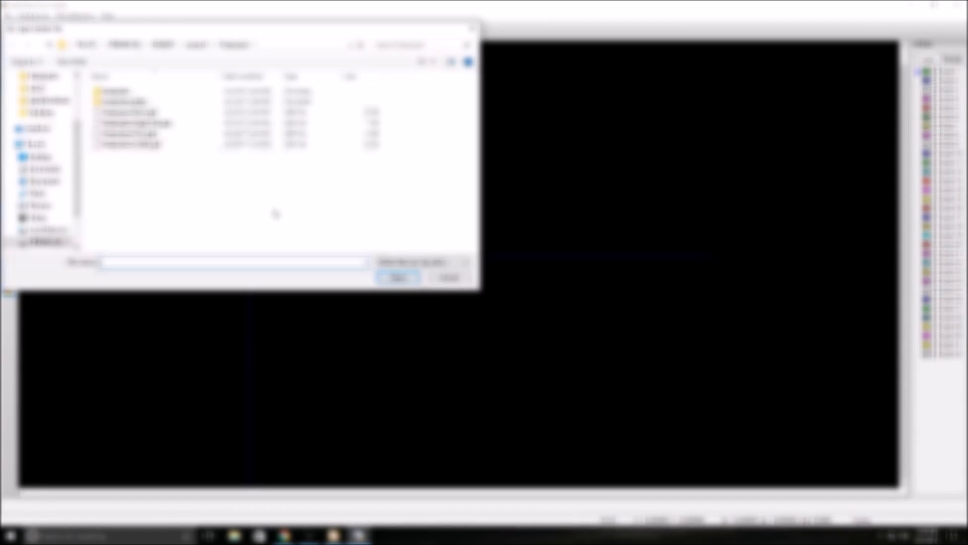
pyautogui.click(139, 113)
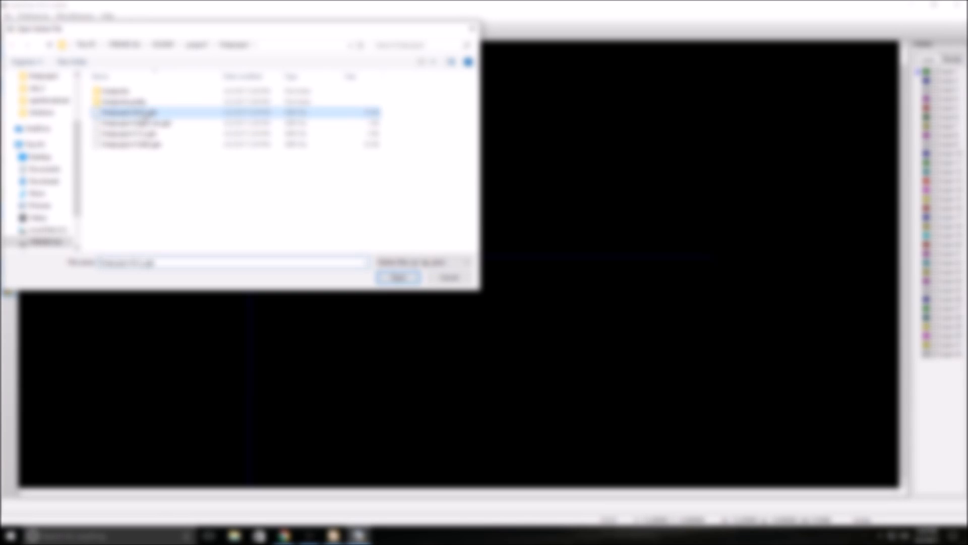
pyautogui.keyDown('ctrl'); pyautogui.click(146, 123); pyautogui.keyUp('ctrl')
pyautogui.keyDown('ctrl'); pyautogui.click(147, 134); pyautogui.keyUp('ctrl')
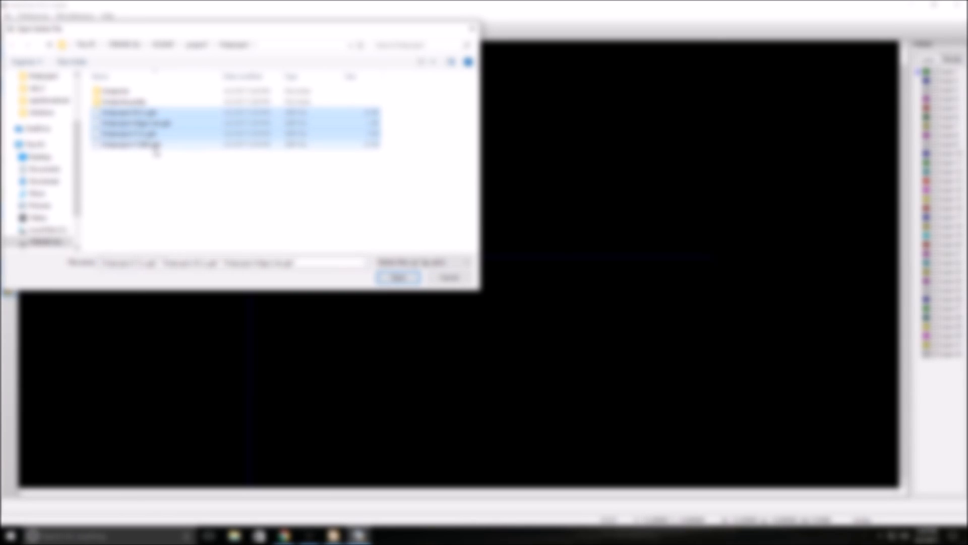
pyautogui.keyDown('ctrl'); pyautogui.click(152, 144); pyautogui.keyUp('ctrl')
pyautogui.click(398, 278)
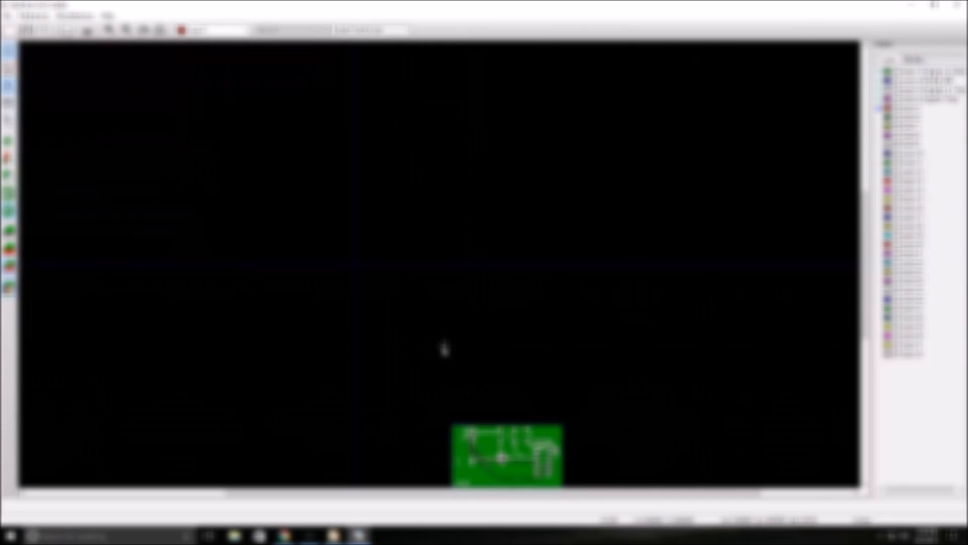
pyautogui.scroll(1, 530, 271)
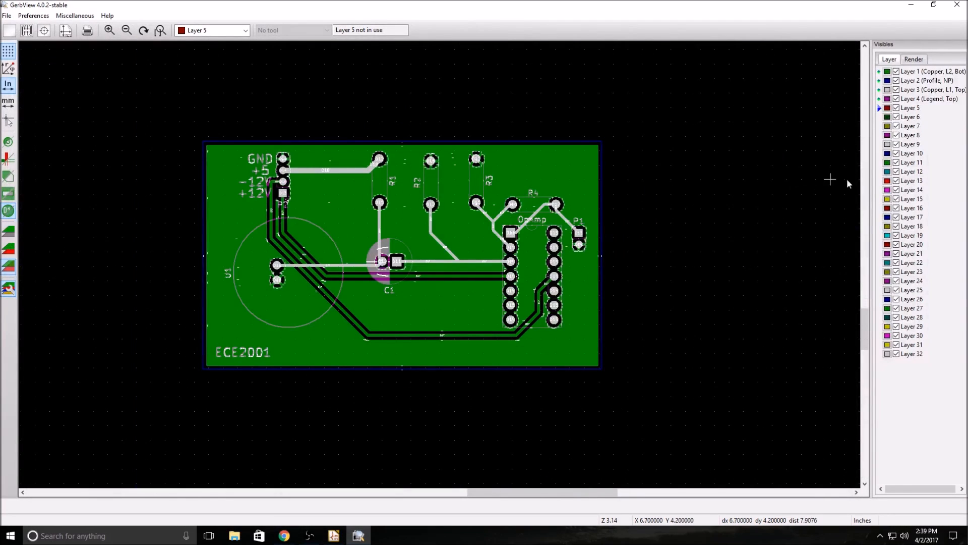
# Hide Layers 1 to 4 one after another, show Layers 4 and 3 again, and inspect the top copper with its legend
pyautogui.click(896, 71)
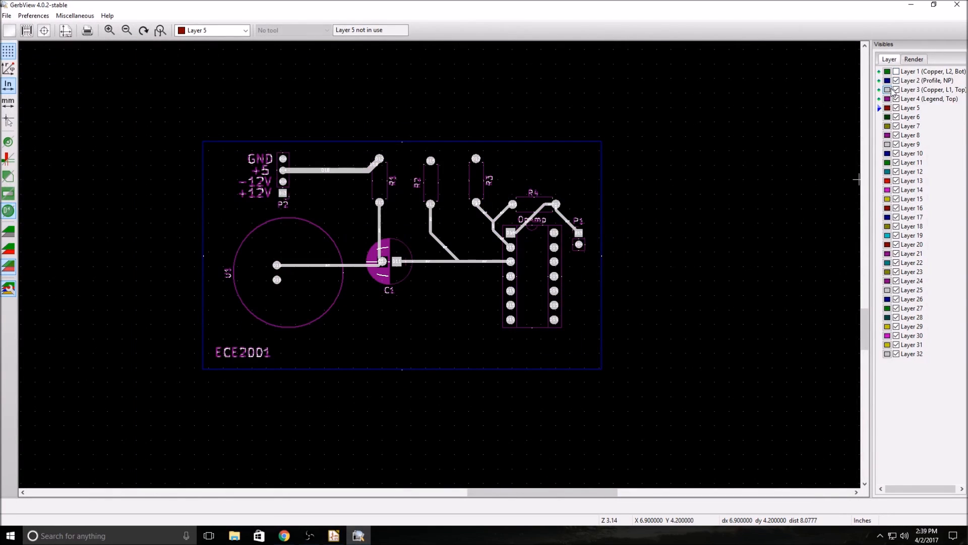
pyautogui.click(897, 80)
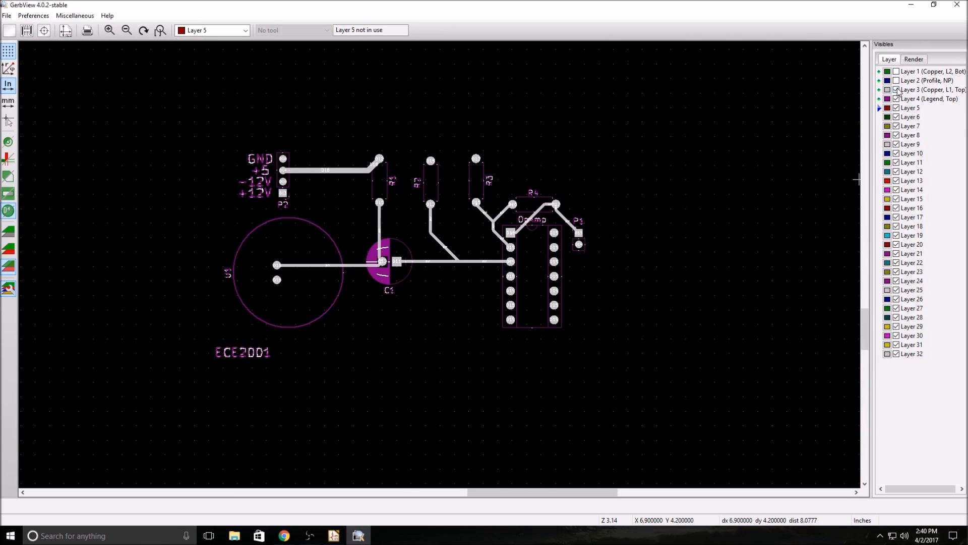
pyautogui.click(897, 90)
pyautogui.click(896, 99)
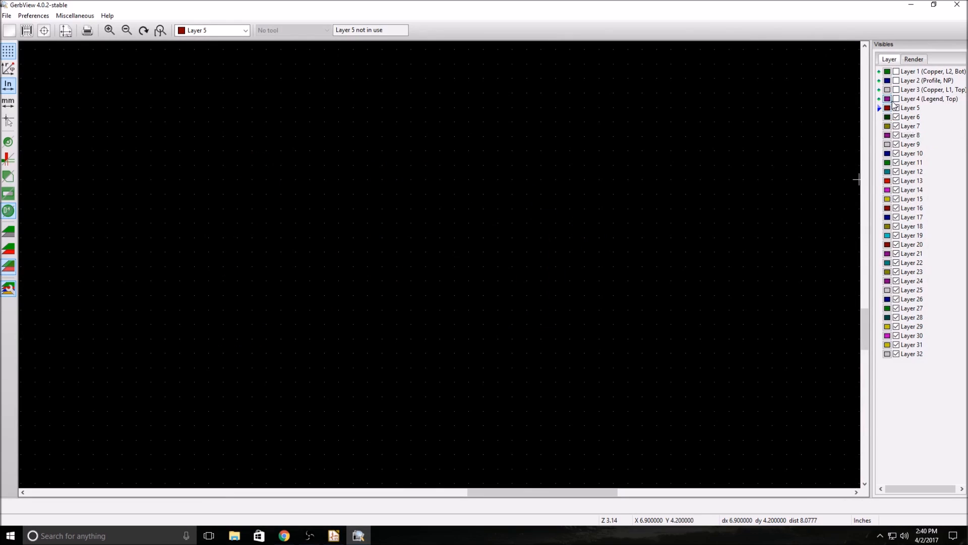
pyautogui.click(896, 99)
pyautogui.click(896, 90)
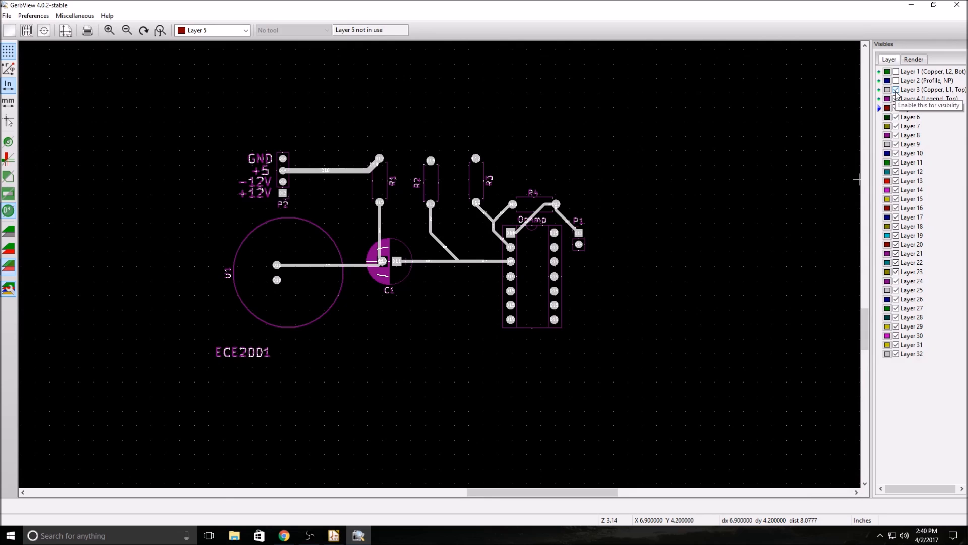
pyautogui.scroll(2, 725, 196)
pyautogui.scroll(-1, 186, 286)
pyautogui.scroll(1, 439, 265)
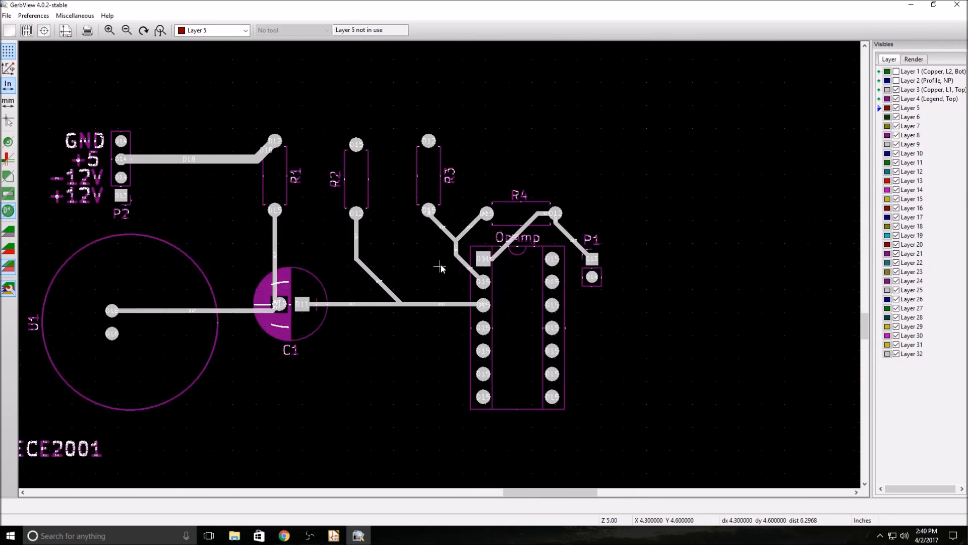
# Switch the top copper and top legend layers off and on in turn to check what each contains
pyautogui.click(896, 90)
pyautogui.click(896, 90)
pyautogui.click(896, 90)
pyautogui.click(896, 90)
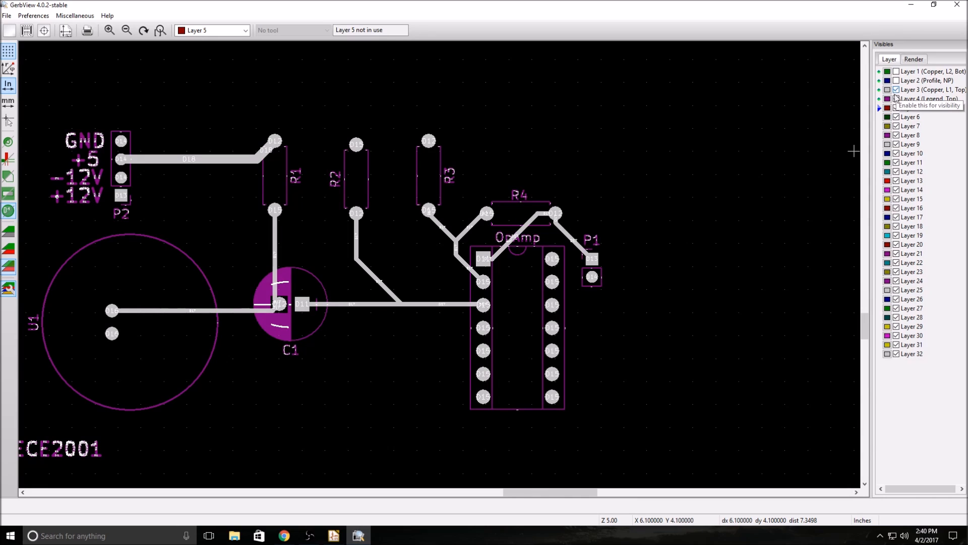
pyautogui.click(896, 99)
pyautogui.click(896, 99)
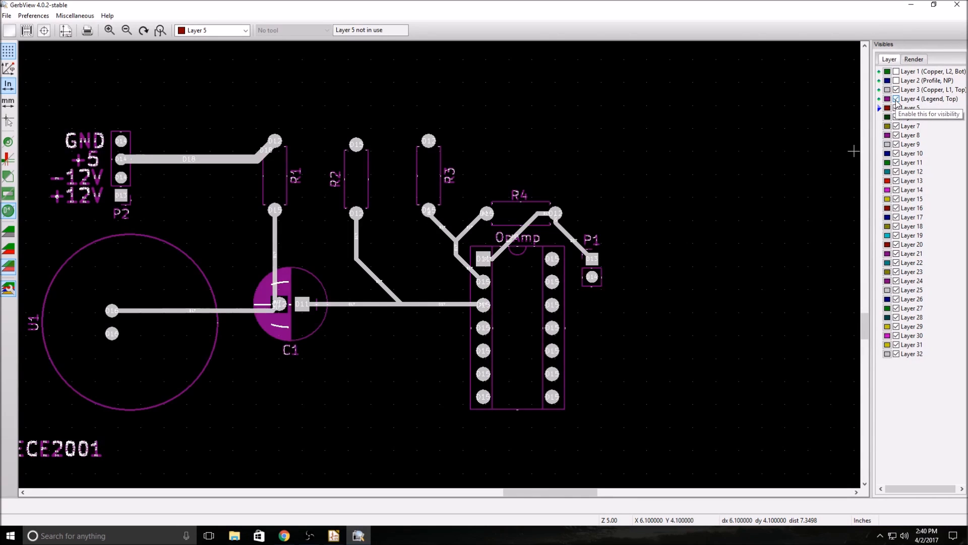
pyautogui.click(896, 99)
pyautogui.click(896, 99)
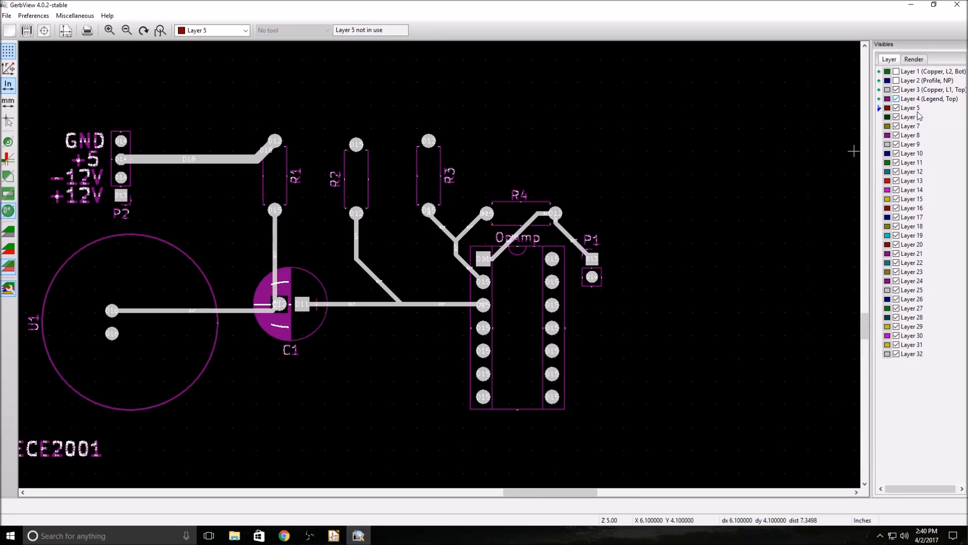
# Show the bottom copper and board profile layers again and examine the complete Gerber board
pyautogui.click(896, 72)
pyautogui.click(898, 81)
pyautogui.click(898, 81)
pyautogui.click(897, 80)
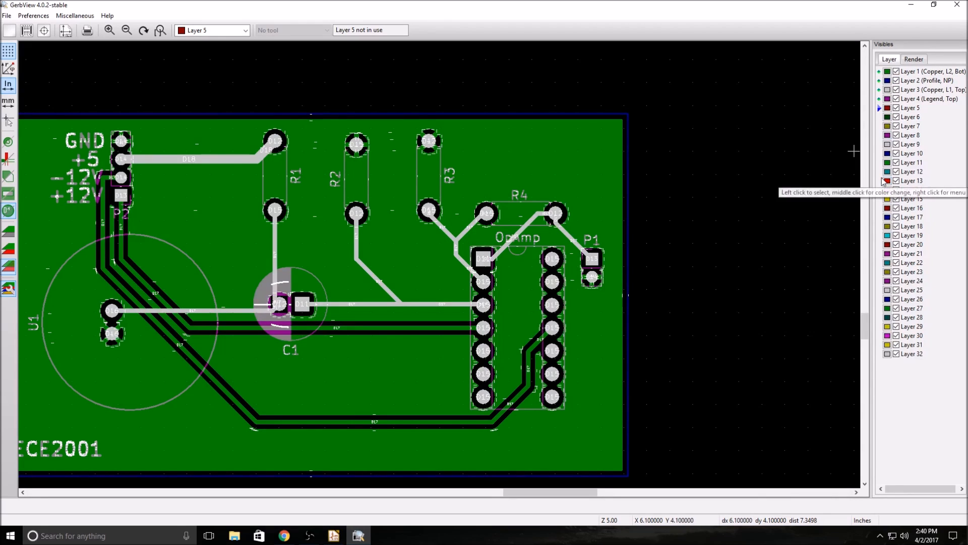
pyautogui.scroll(-3, 707, 267)
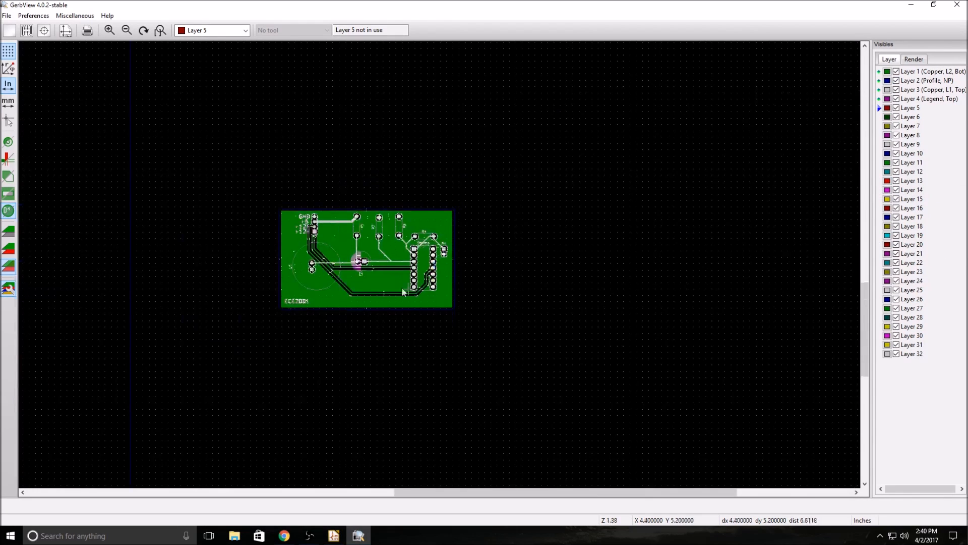
pyautogui.scroll(3, 389, 273)
pyautogui.scroll(-2, 438, 265)
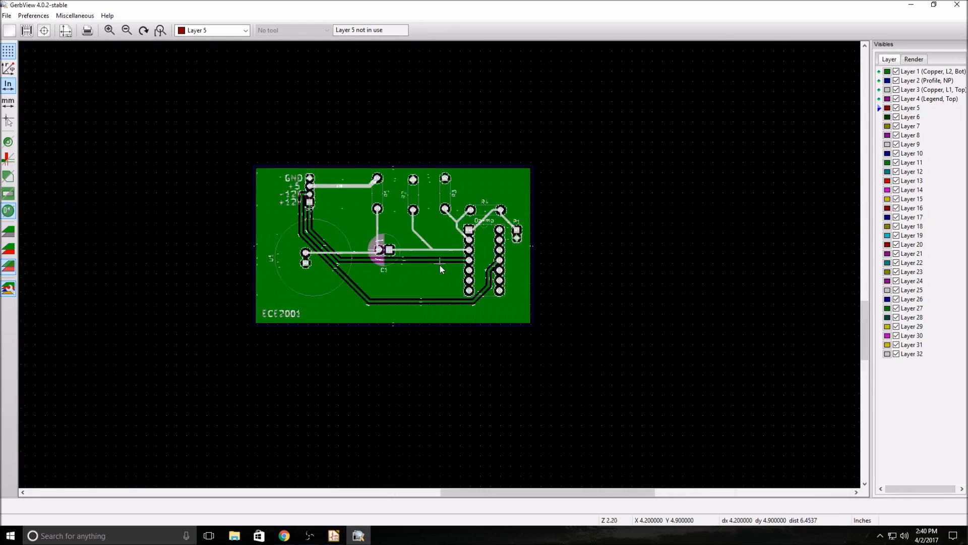
pyautogui.scroll(2, 439, 266)
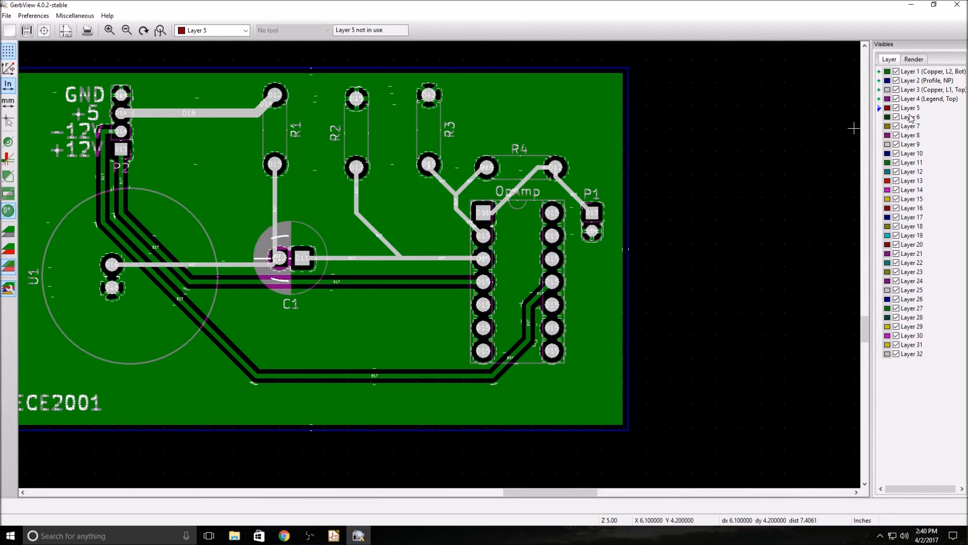
# Make Layer 4 the active layer and load firstproject-F.SilkS.gbr onto it again
pyautogui.click(915, 101)
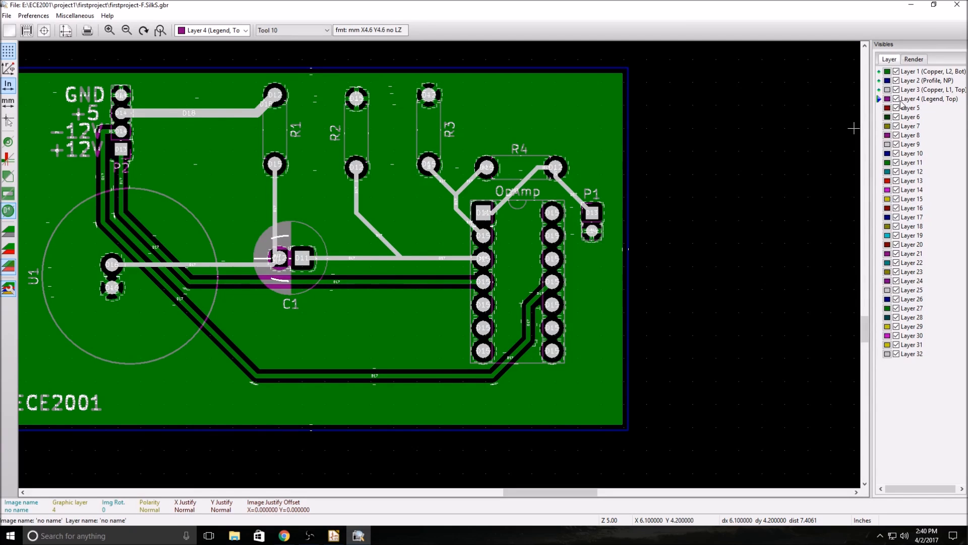
pyautogui.moveTo(503, 8); pyautogui.dragTo(580, 48)
pyautogui.doubleClick(580, 47)
pyautogui.click(6, 16)
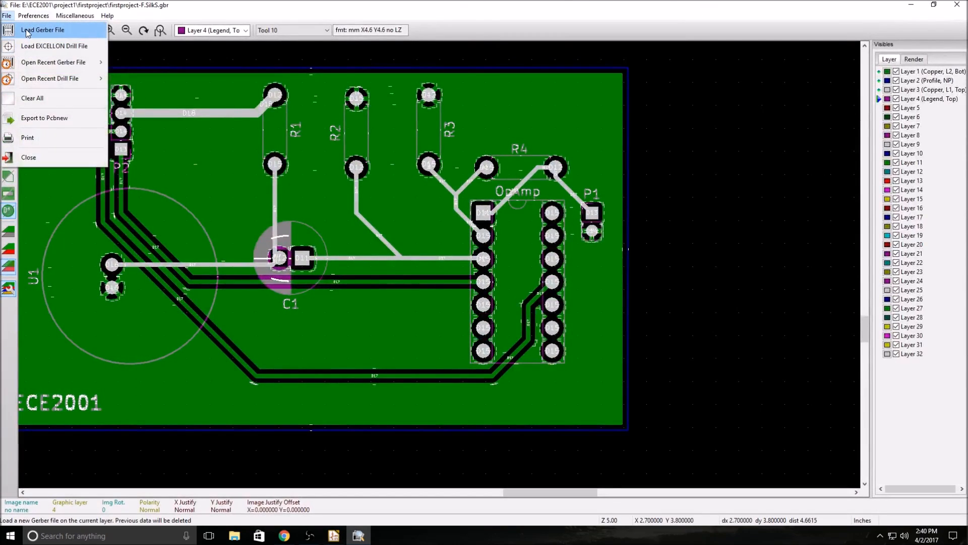
pyautogui.click(26, 32)
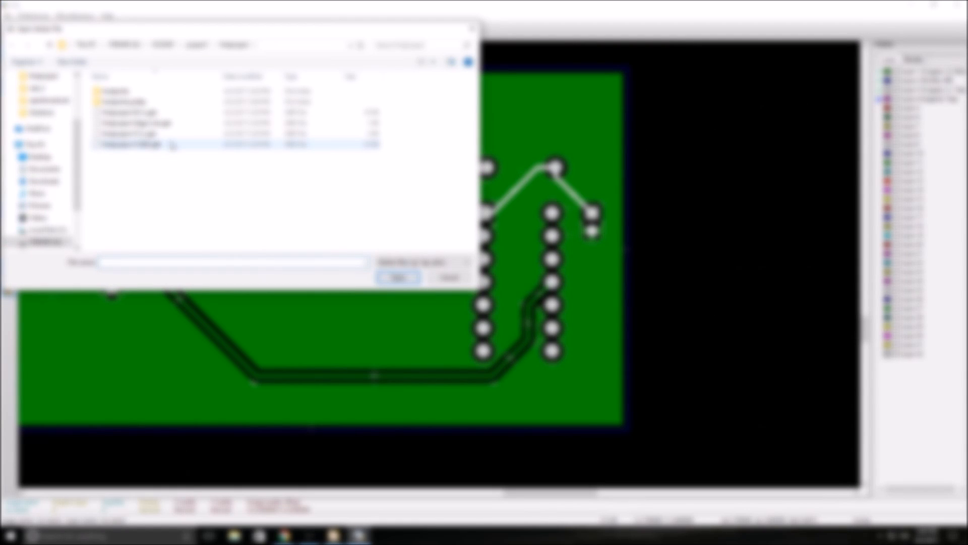
pyautogui.click(172, 145)
pyautogui.click(397, 277)
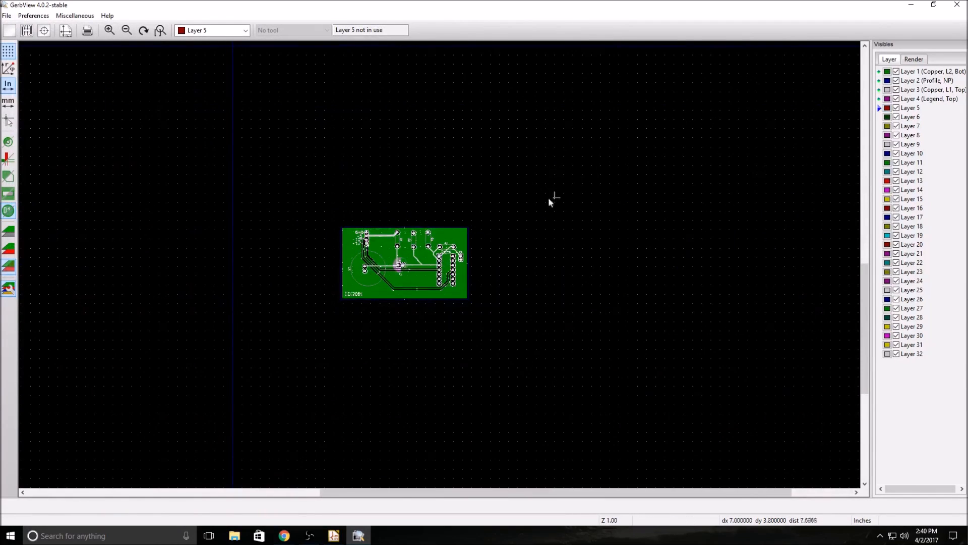
# Switch the Layer 4 top legend off and on repeatedly to compare the board with and without its silkscreen
pyautogui.scroll(4, 412, 244)
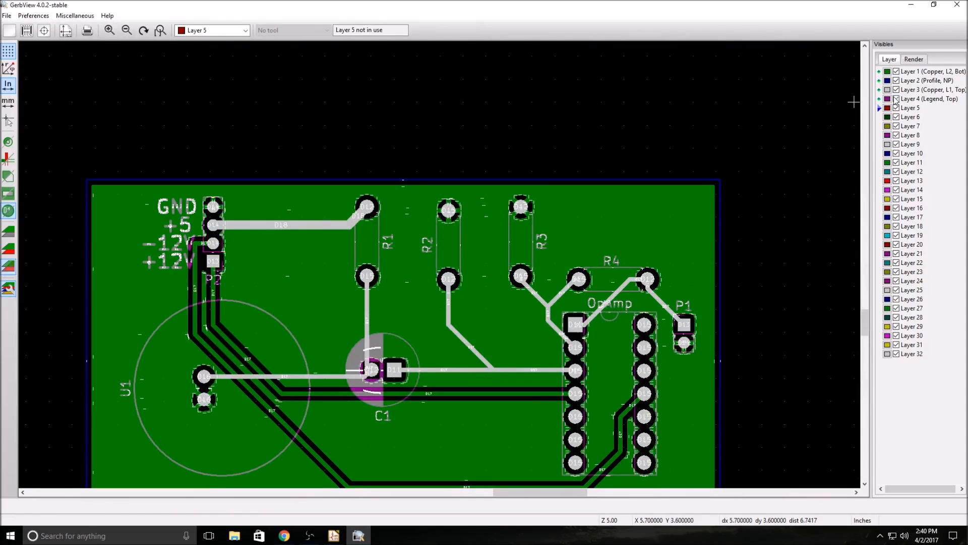
pyautogui.click(896, 100)
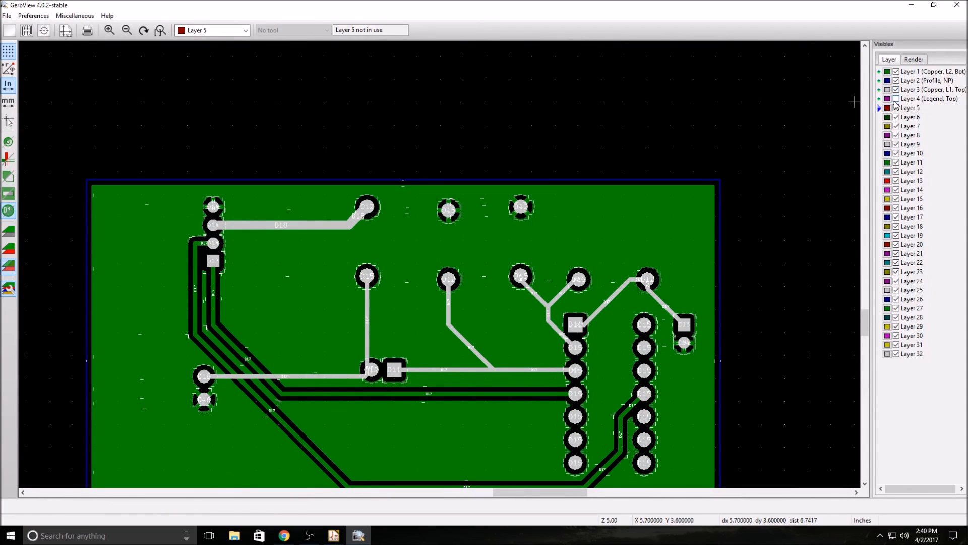
pyautogui.click(896, 99)
pyautogui.click(896, 99)
pyautogui.click(896, 99)
pyautogui.click(896, 100)
pyautogui.click(896, 99)
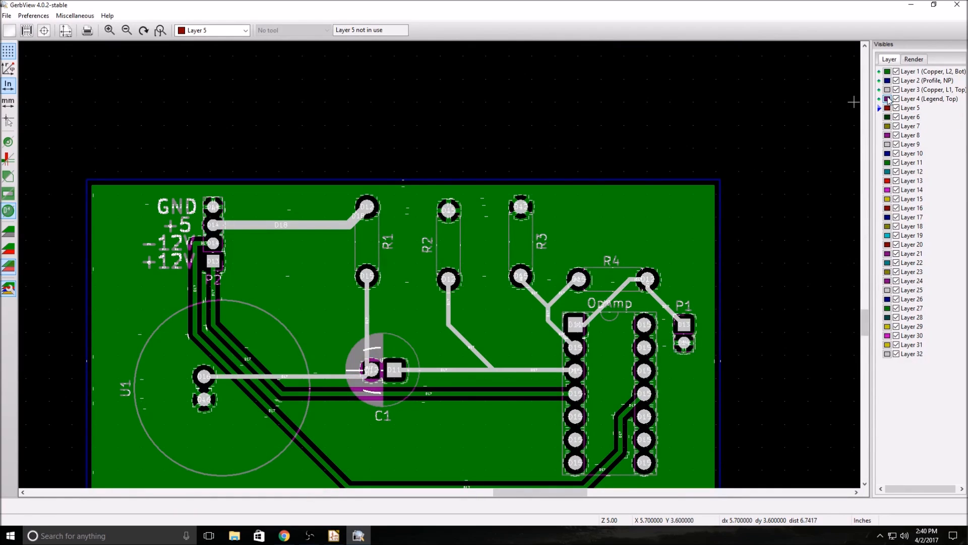
# Inspect the complete layered board, including the traces around U1 and C1, and close the Gerber viewer
pyautogui.scroll(-2, 665, 325)
pyautogui.scroll(2, 441, 267)
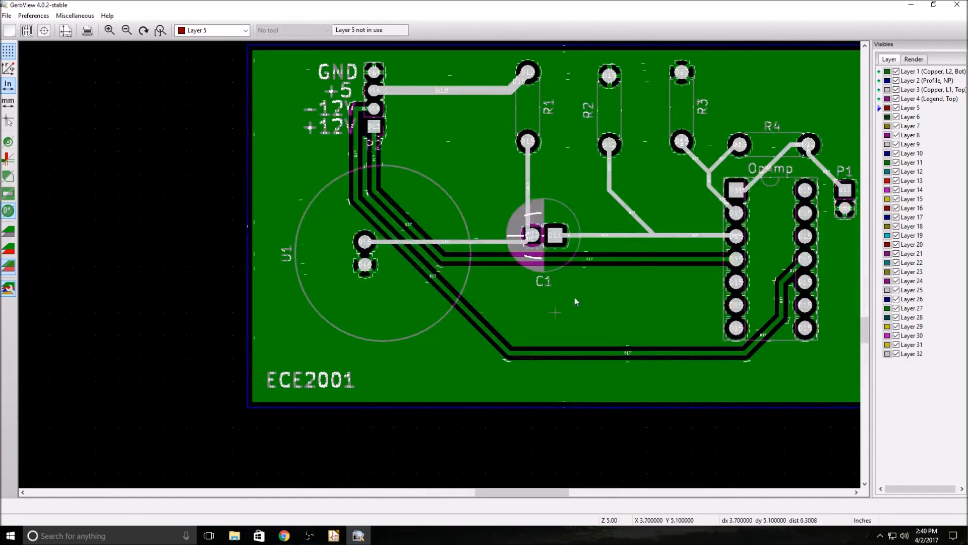
pyautogui.scroll(-2, 574, 297)
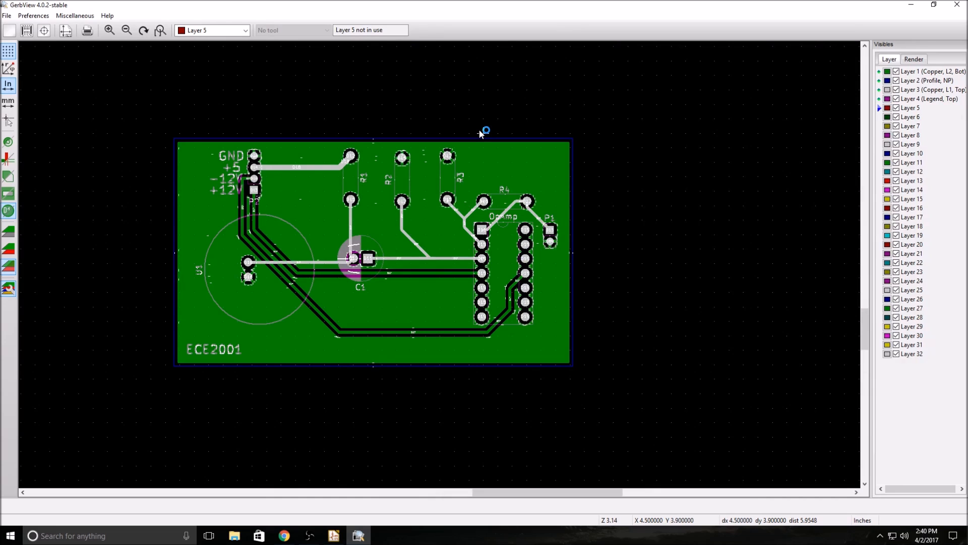
pyautogui.scroll(-1, 314, 215)
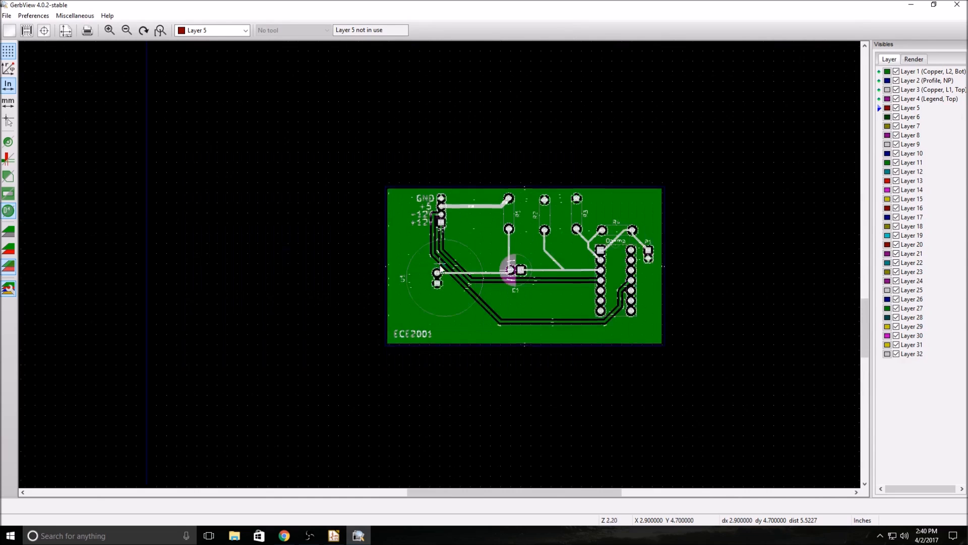
pyautogui.scroll(2, 440, 268)
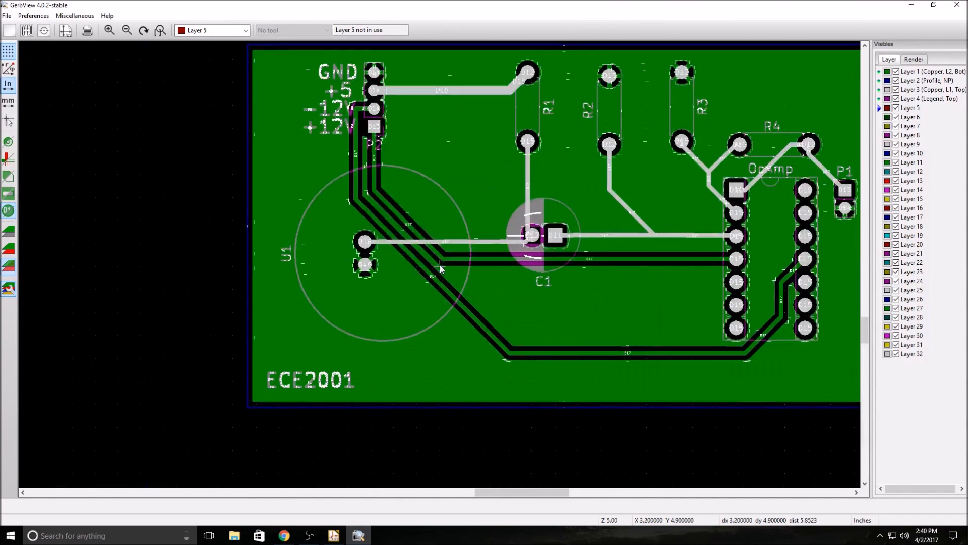
pyautogui.scroll(1, 469, 241)
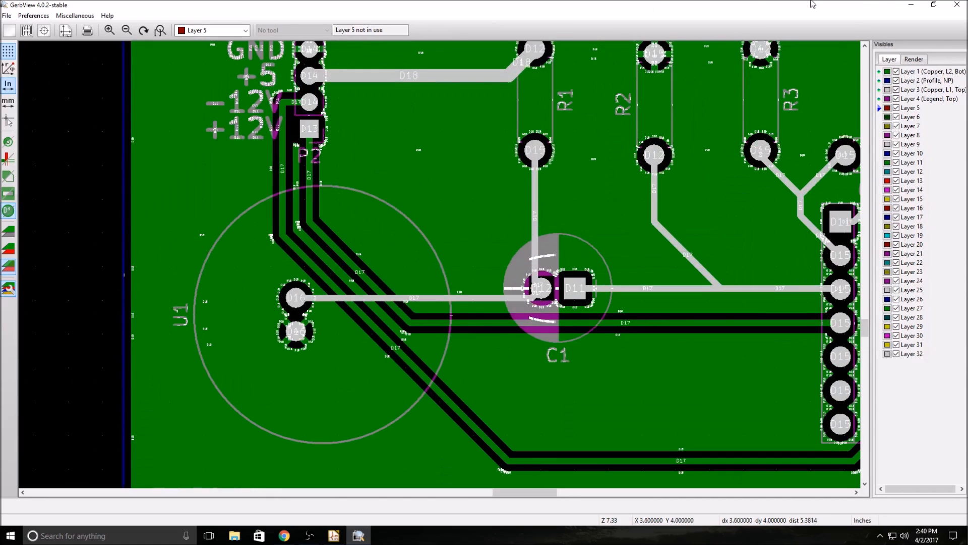
pyautogui.click(954, 6)
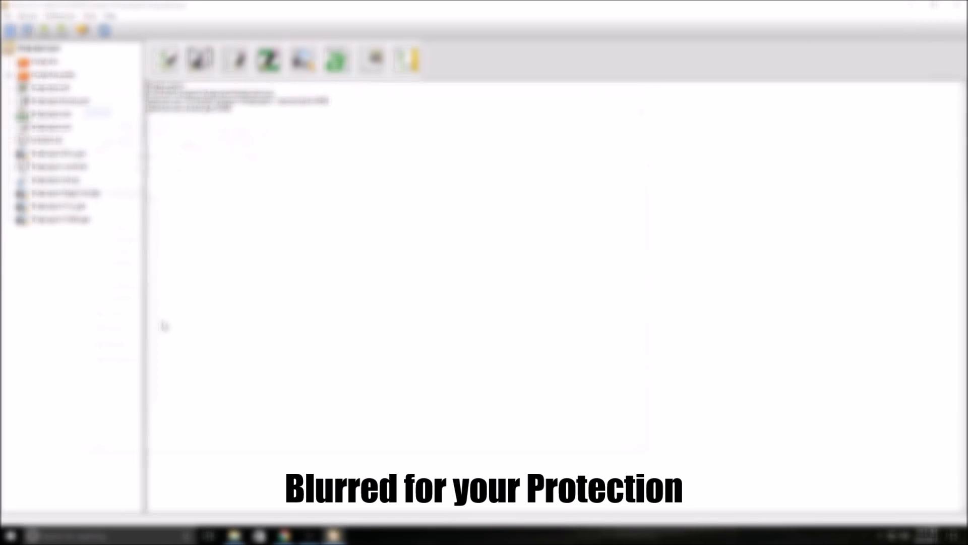
# Switch to File Explorer and open the E:\ECE2001\project1\firstproject folder containing the generated files
pyautogui.press('super+e')
pyautogui.scroll(-2, 107, 390)
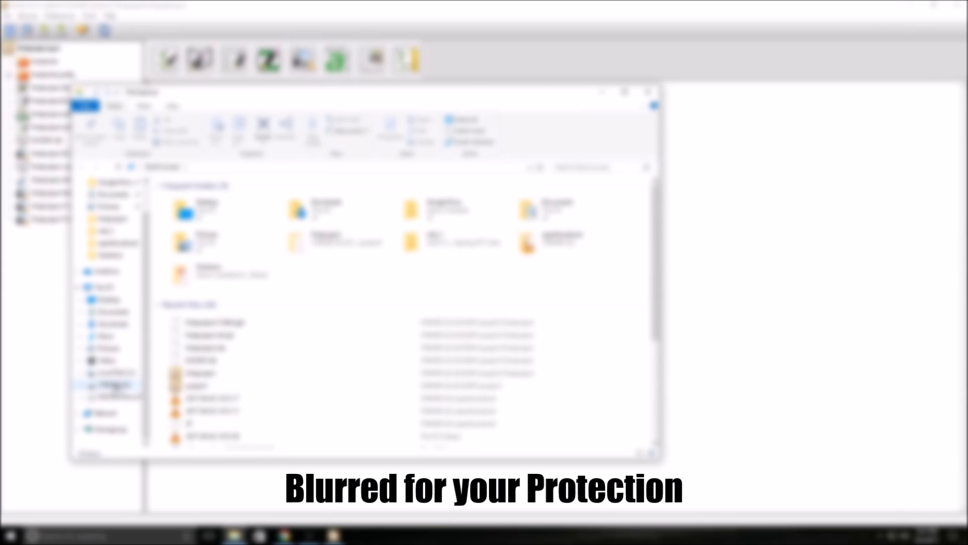
pyautogui.click(115, 385)
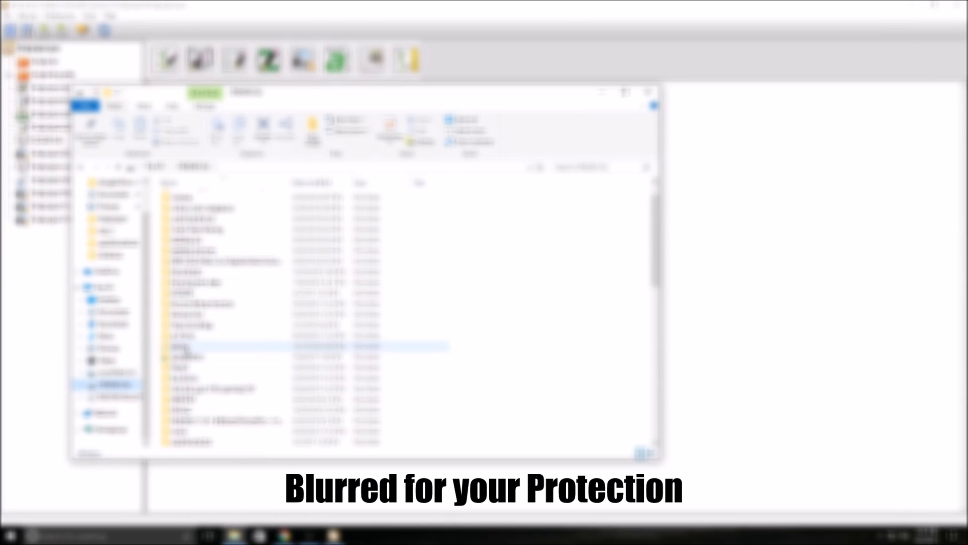
pyautogui.scroll(1, 177, 348)
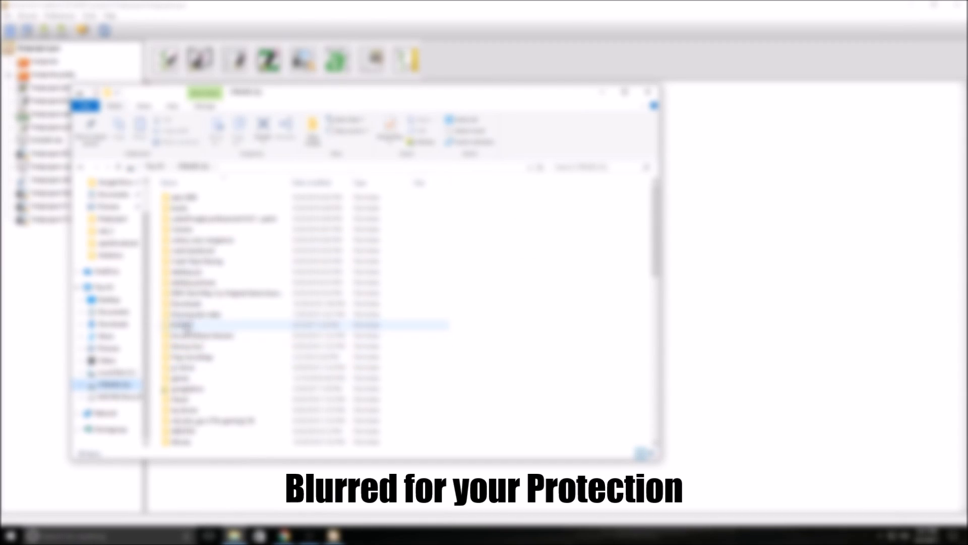
pyautogui.doubleClick(183, 325)
pyautogui.doubleClick(181, 197)
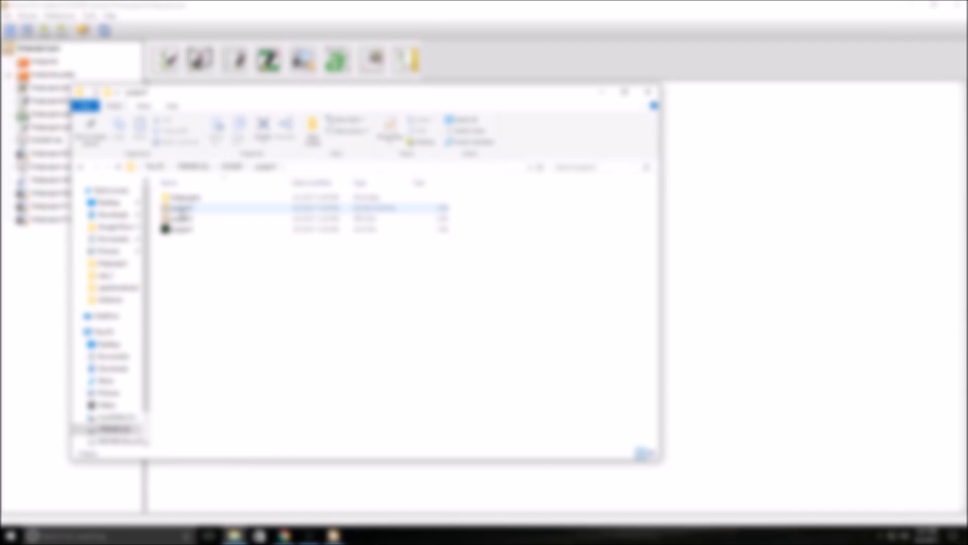
pyautogui.doubleClick(182, 197)
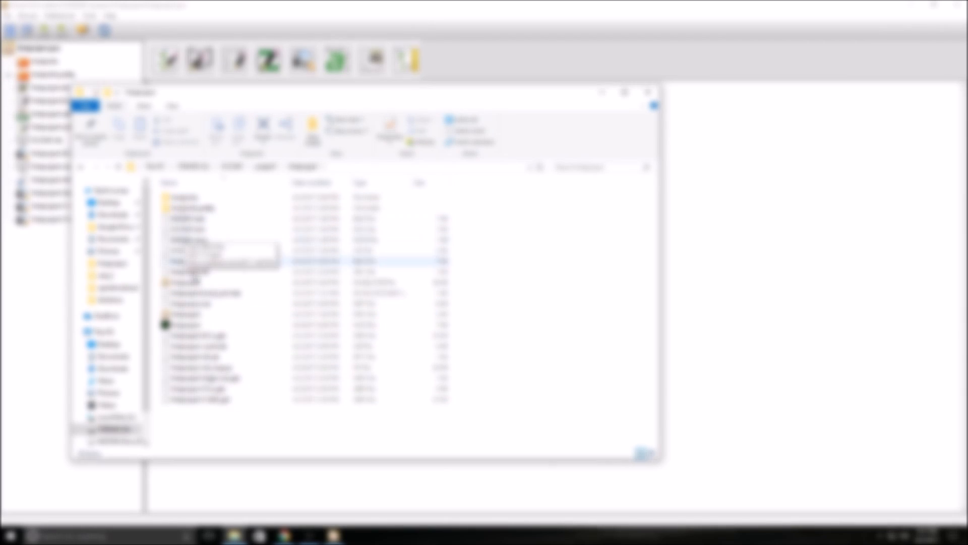